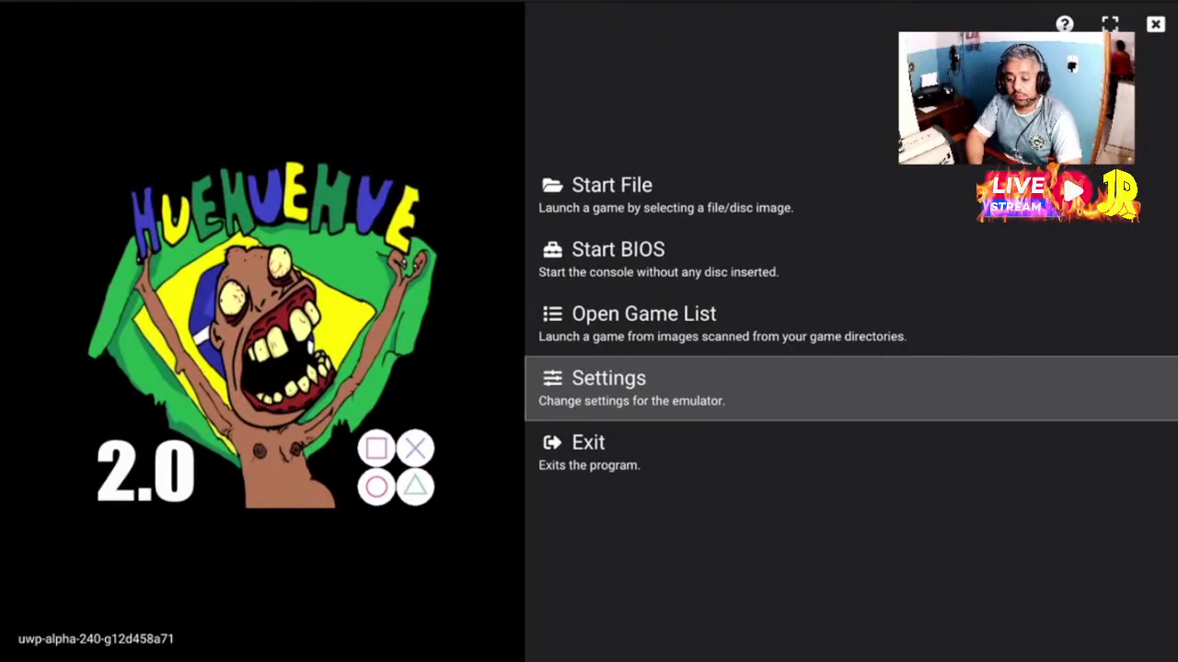
# Open Settings from the main menu and page over to BIOS Settings, where Fast Boot is on
pyautogui.press('Up')
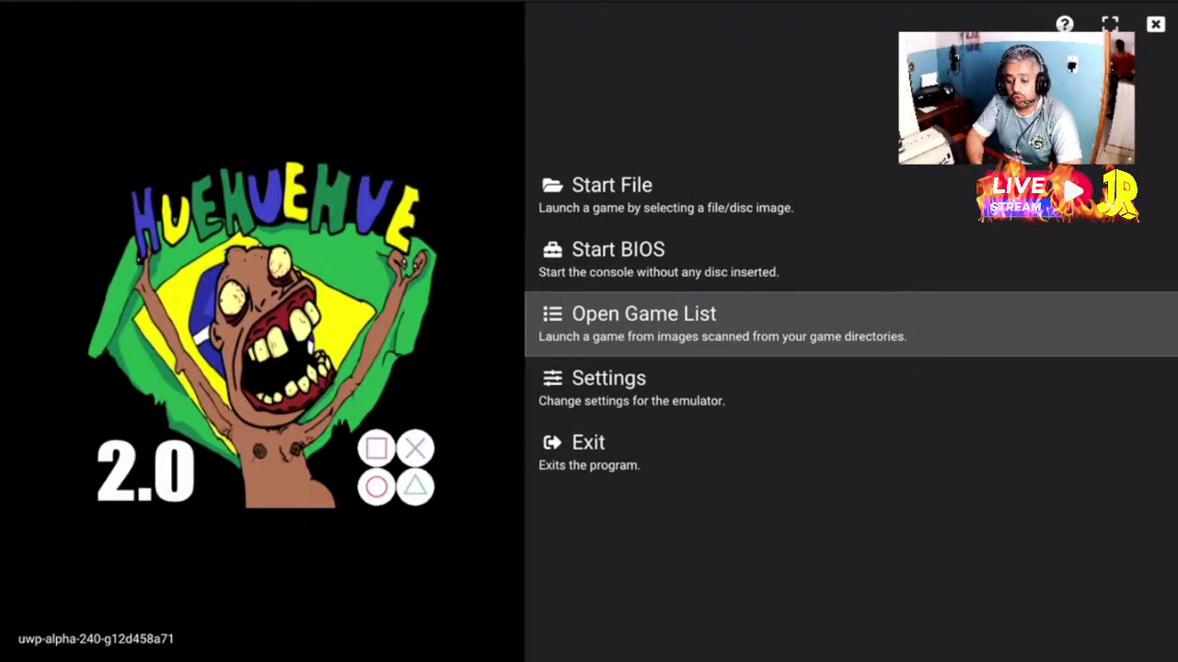
pyautogui.press('Down')
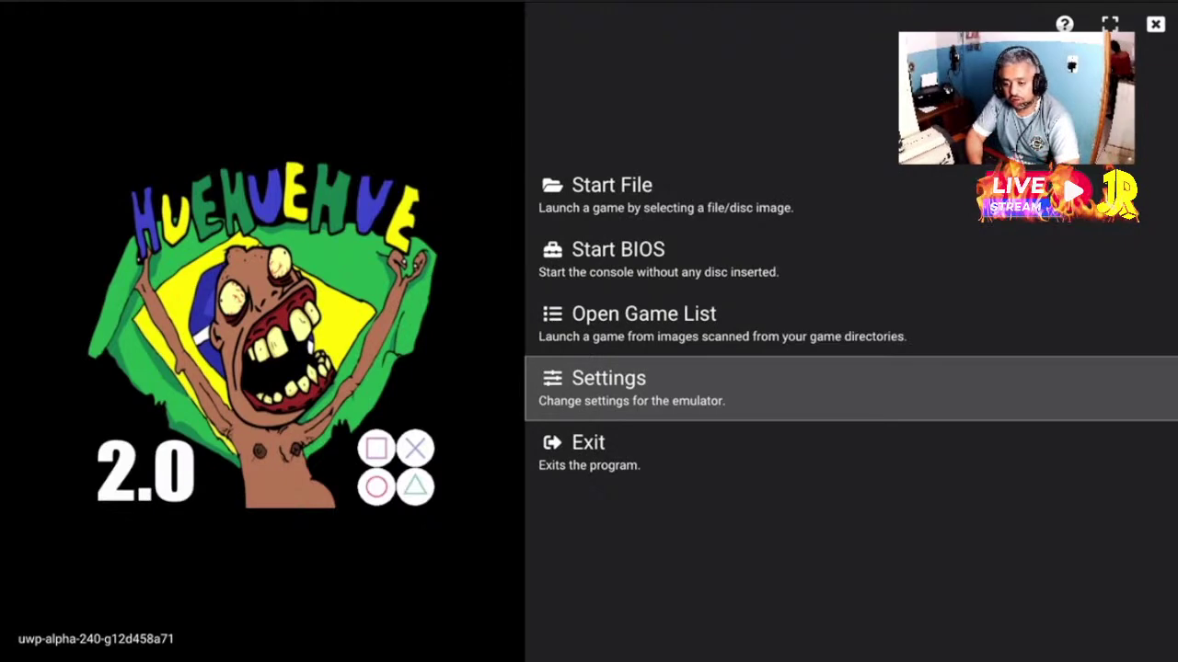
pyautogui.press('Return')
pyautogui.press('pagedown')
pyautogui.press('pagedown')
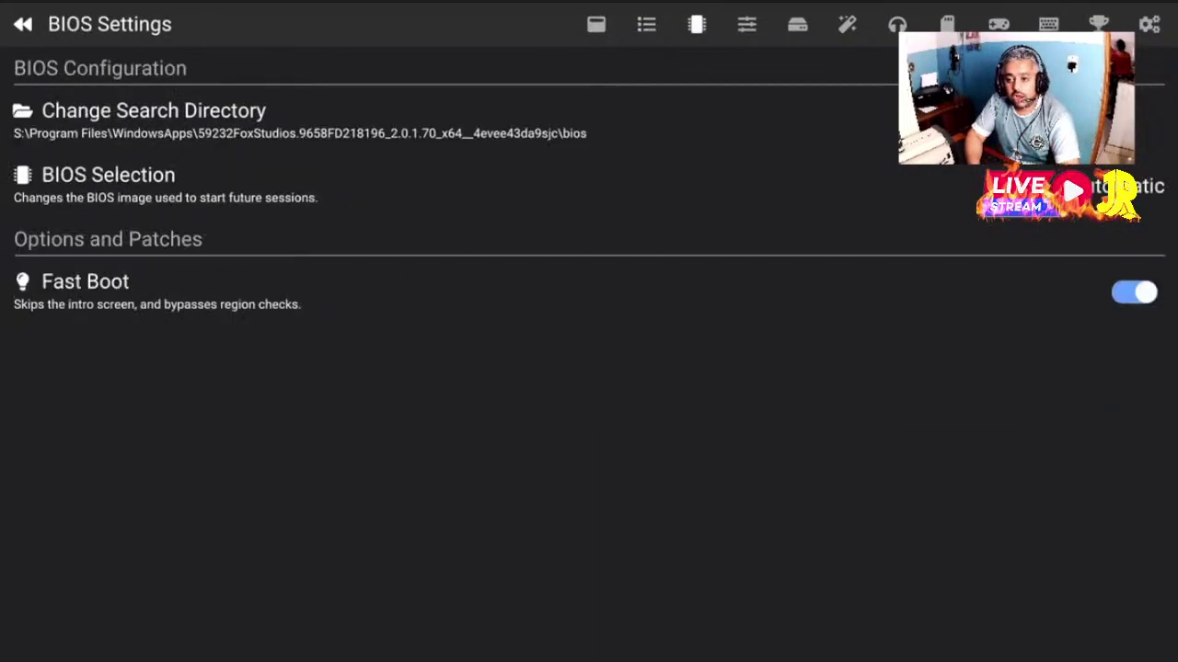
# Switch to the Game List Settings page and focus Add Search Directory
pyautogui.press('Down')
pyautogui.press('pageup')
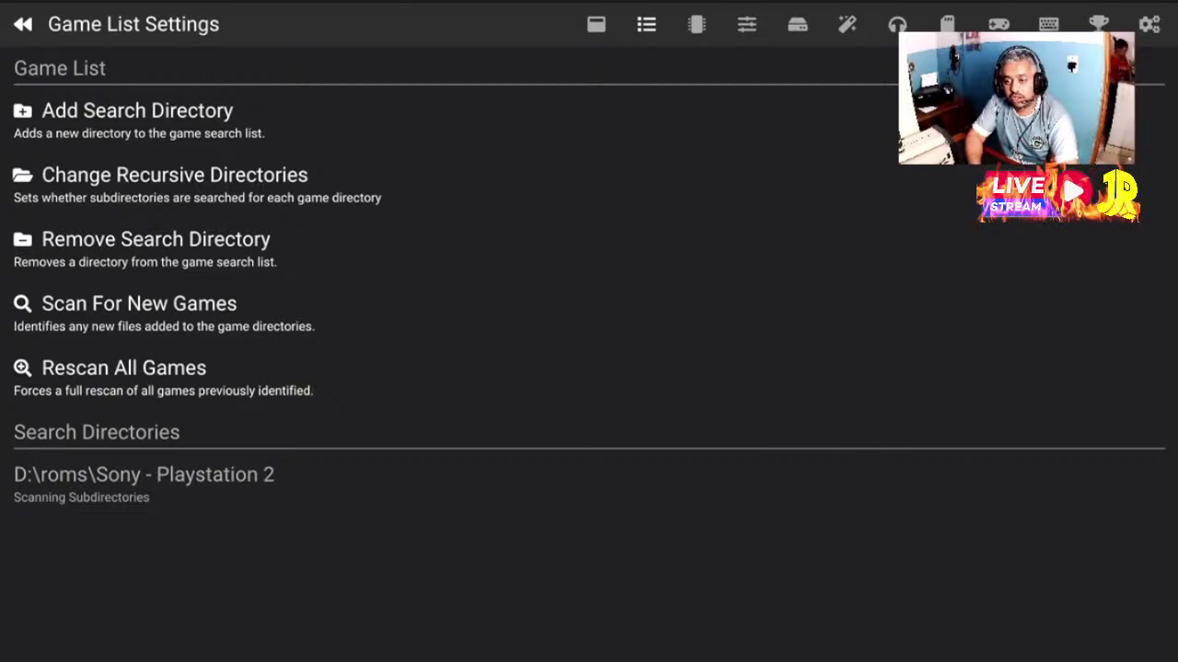
pyautogui.press('Down')
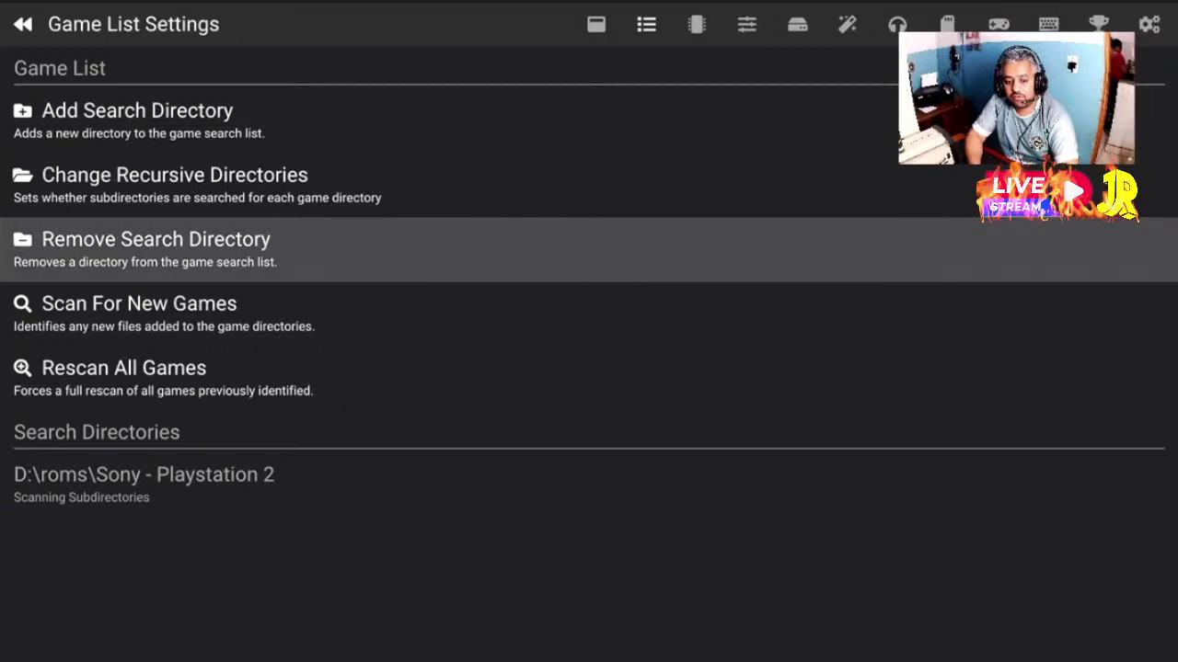
pyautogui.press('Down')
pyautogui.press('Up')
pyautogui.press('Up')
pyautogui.press('Up')
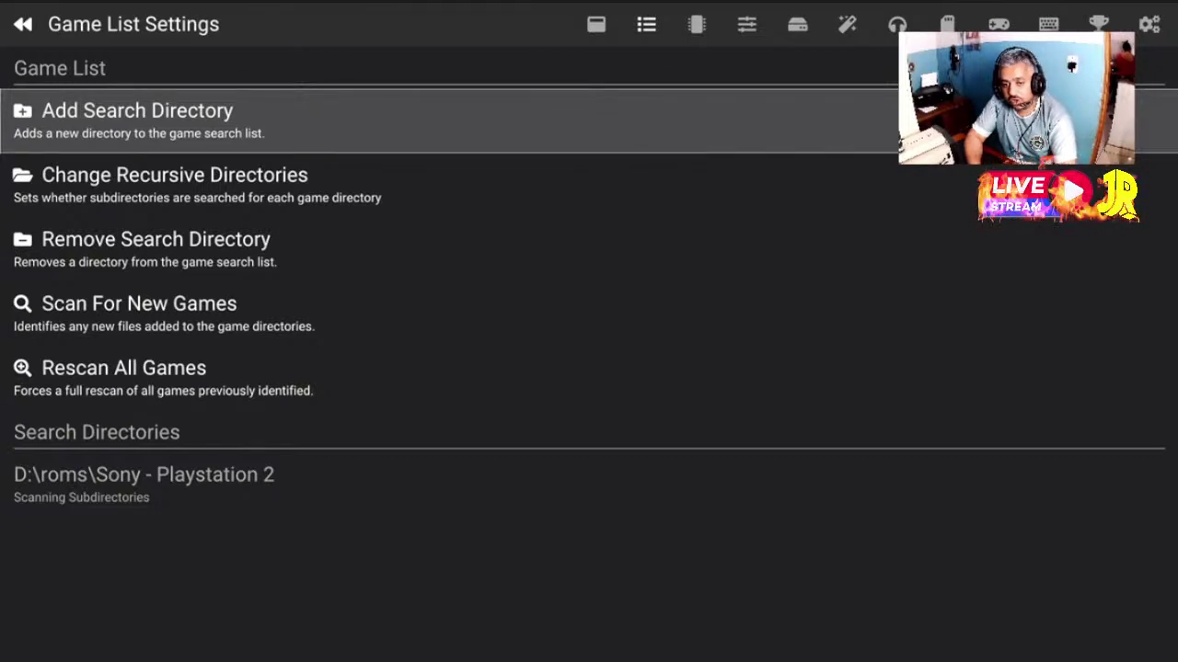
pyautogui.press('Return')
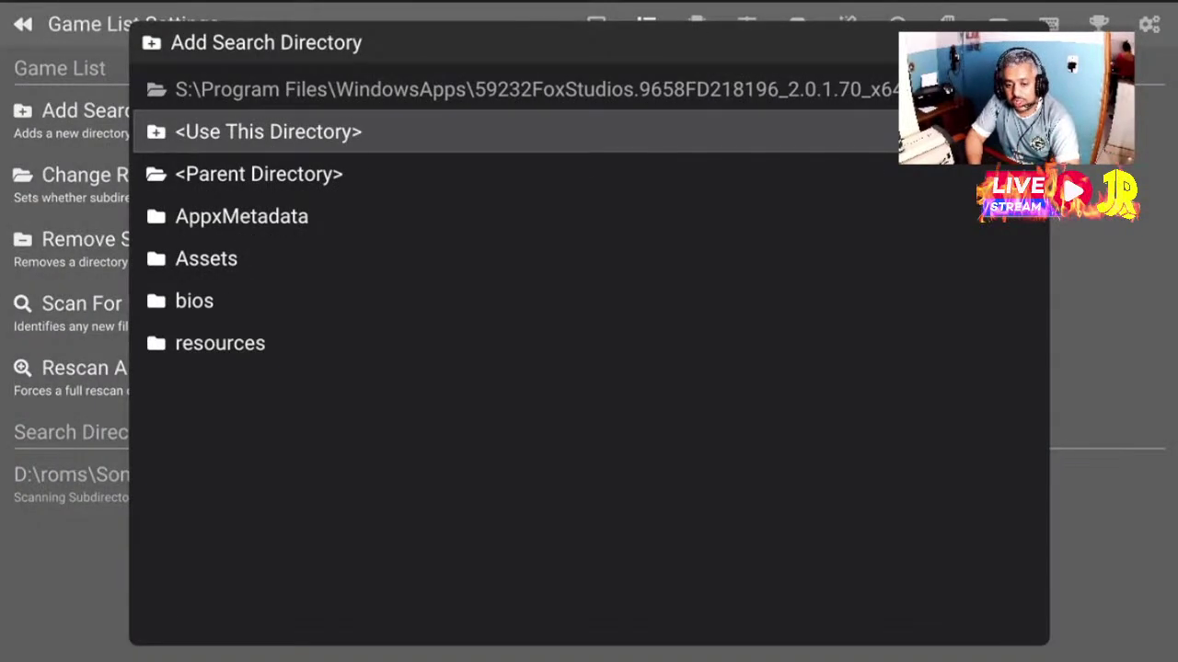
pyautogui.press('Down')
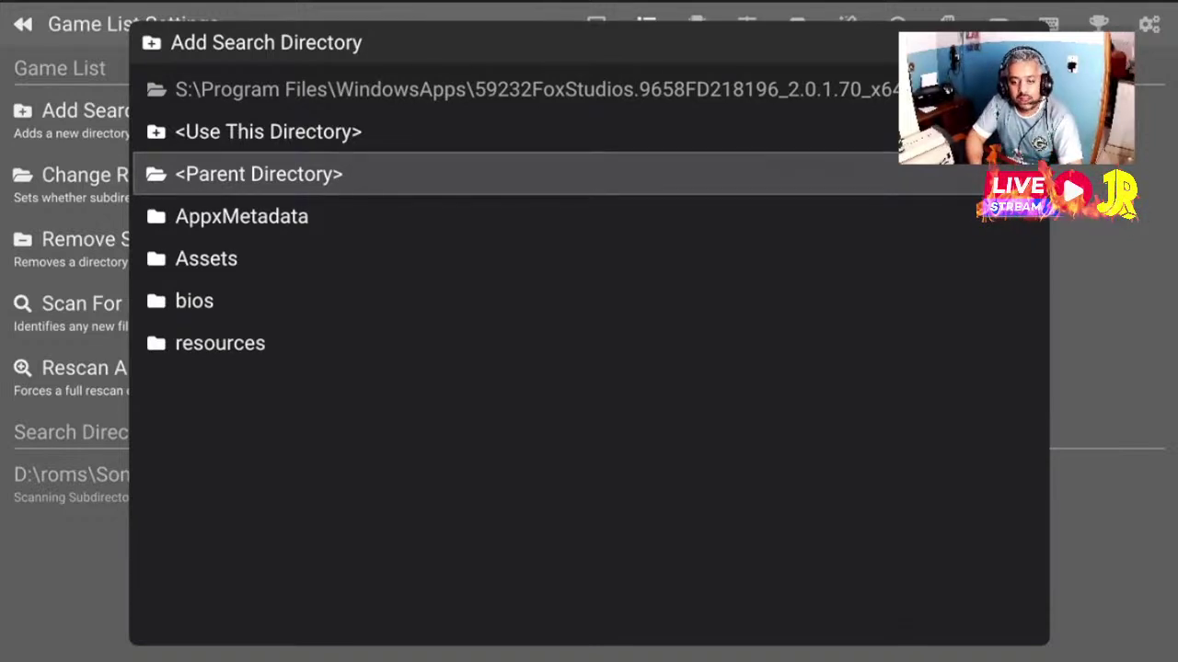
pyautogui.press('Return')
pyautogui.press('Return')
pyautogui.press('Return')
pyautogui.press('Return')
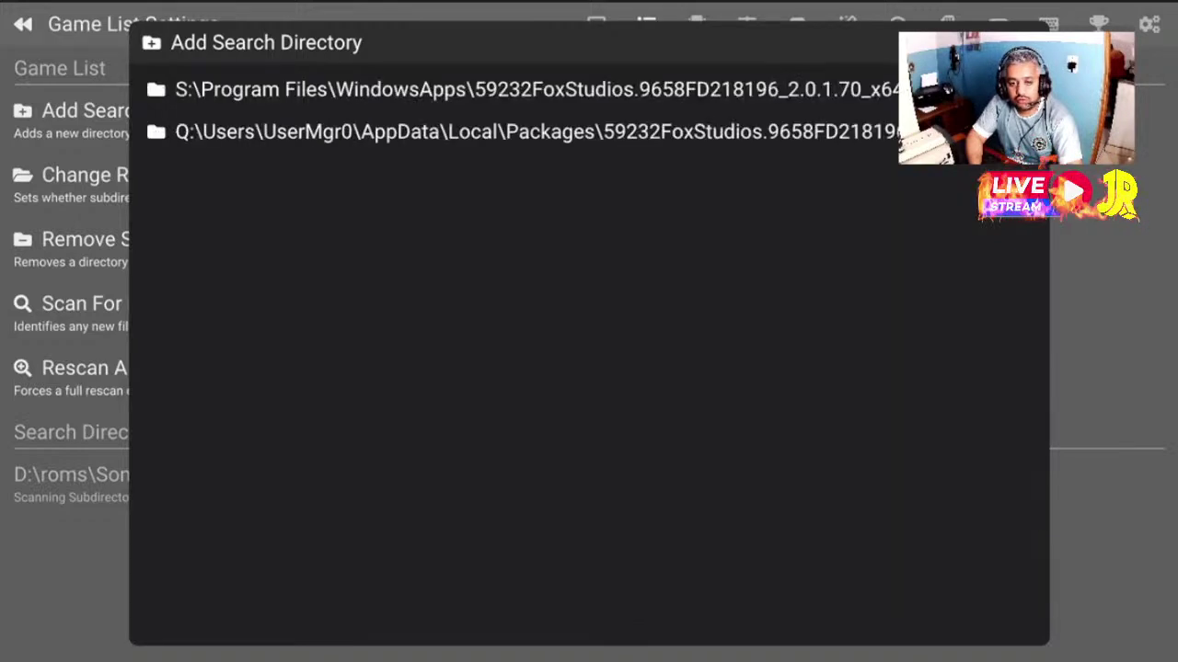
pyautogui.press('Down')
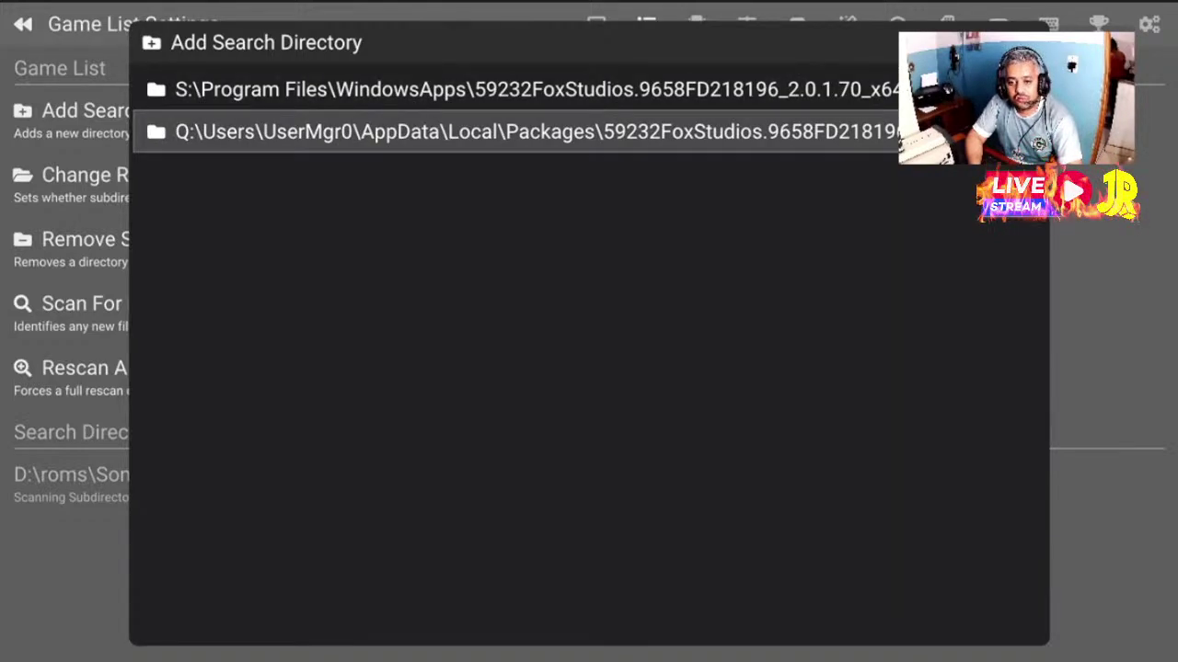
pyautogui.press('Up')
pyautogui.press('Down')
pyautogui.press('Up')
pyautogui.press('Down')
pyautogui.press('Up')
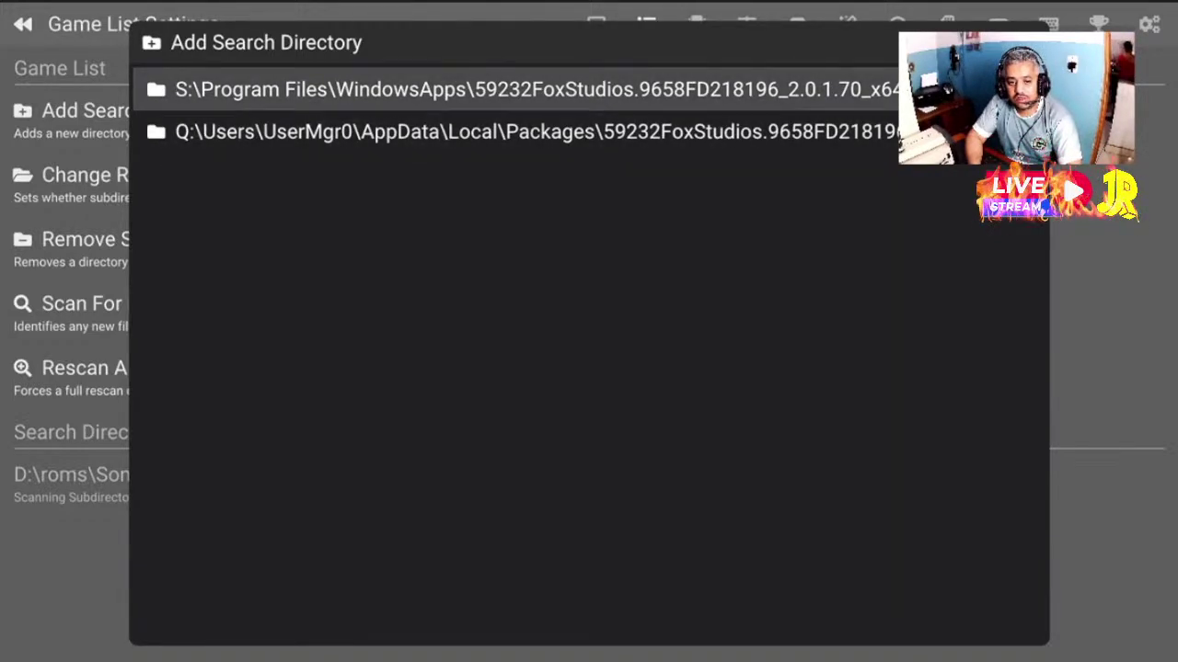
pyautogui.press('Down')
pyautogui.press('Up')
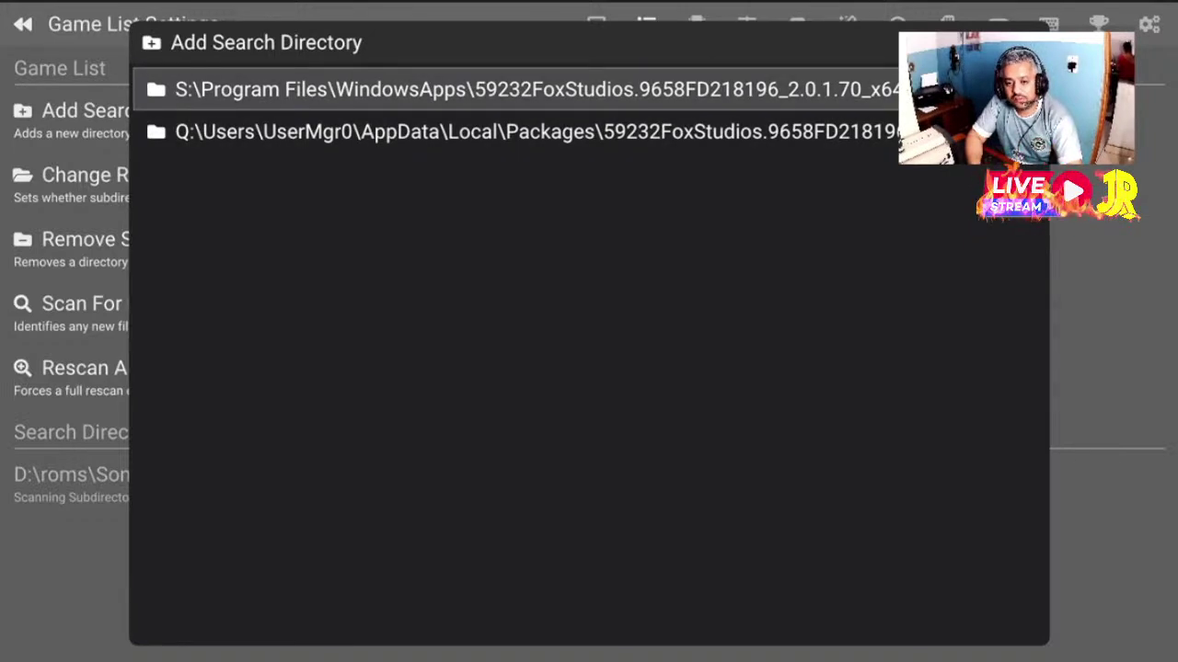
pyautogui.press('Down')
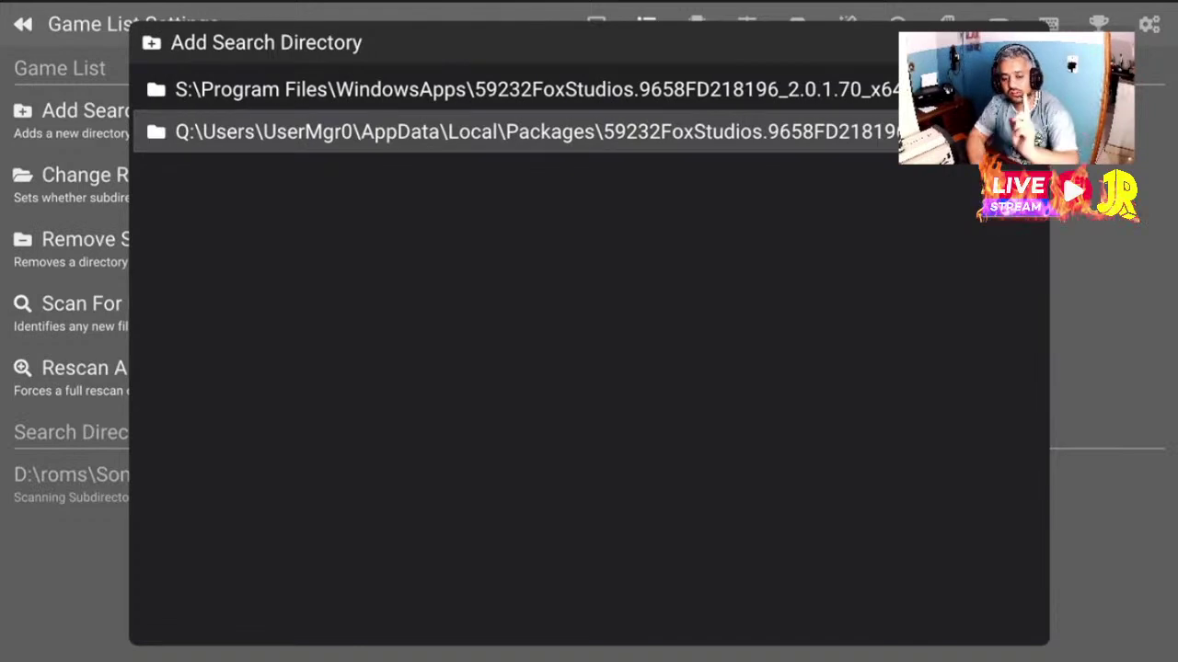
pyautogui.press('Escape')
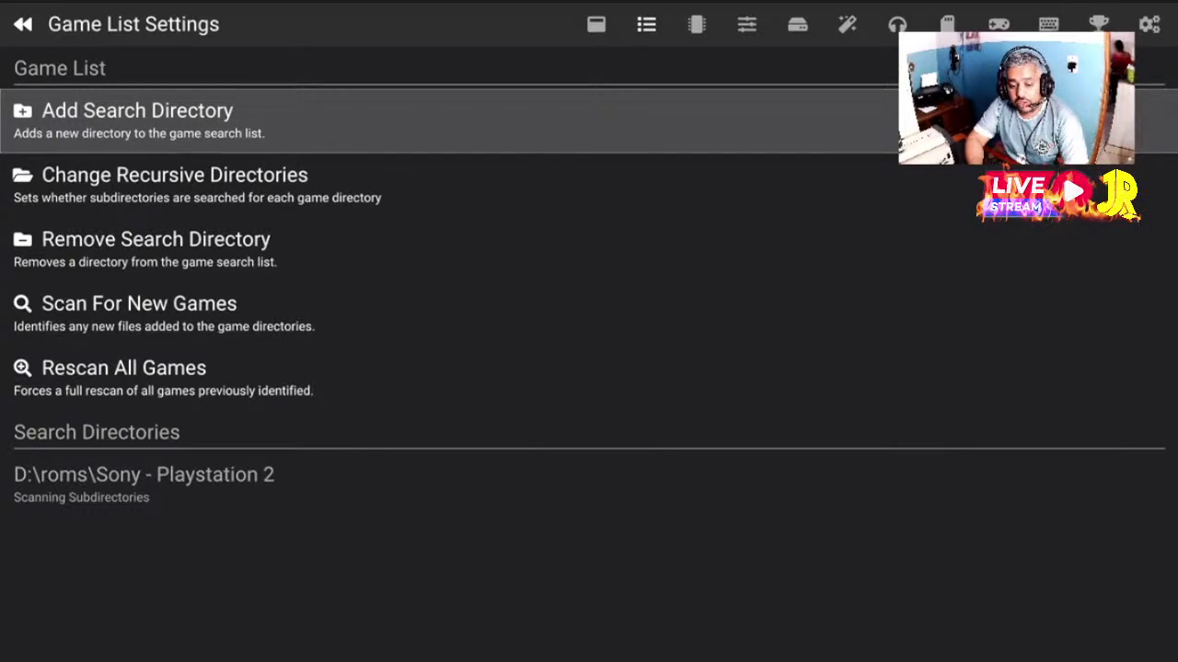
# Start adding a search directory, climb from S: up to the drive list and open D:\
pyautogui.press('Return')
pyautogui.press('Down')
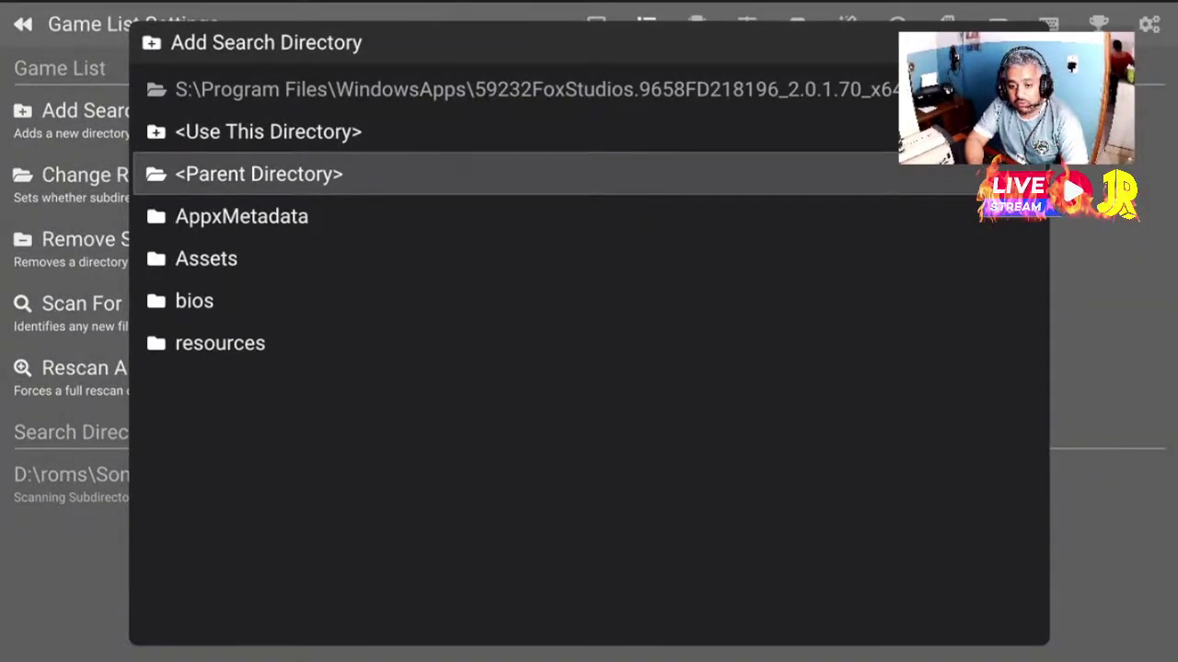
pyautogui.press('Return')
pyautogui.press('Return')
pyautogui.press('Return')
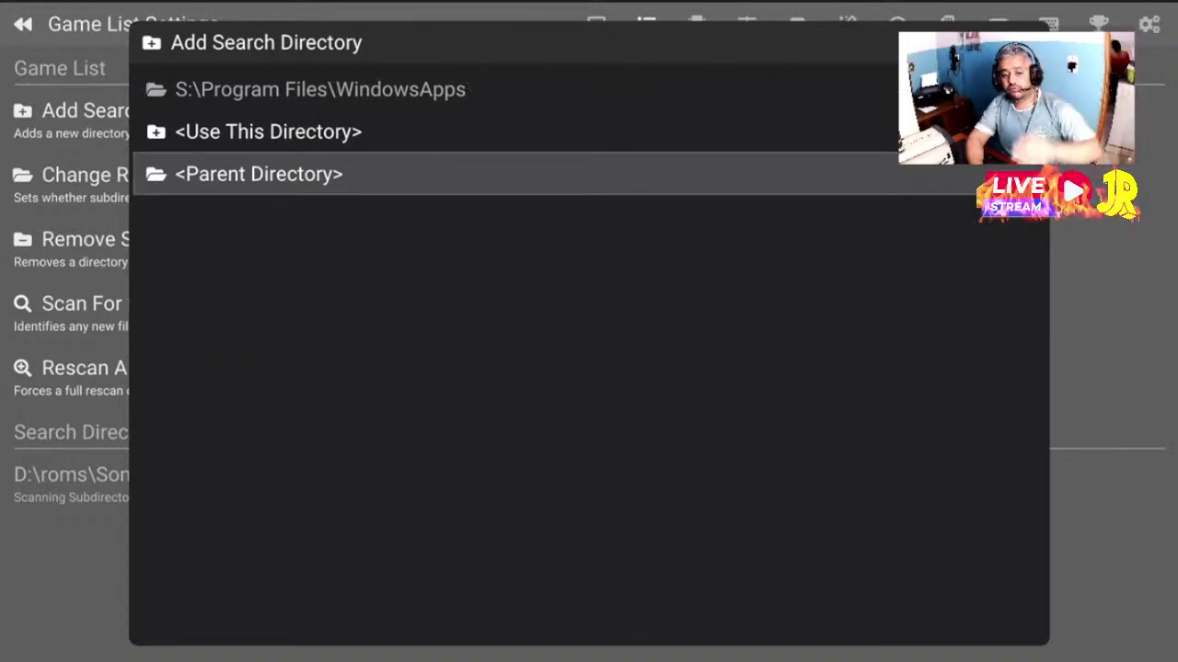
pyautogui.press('Return')
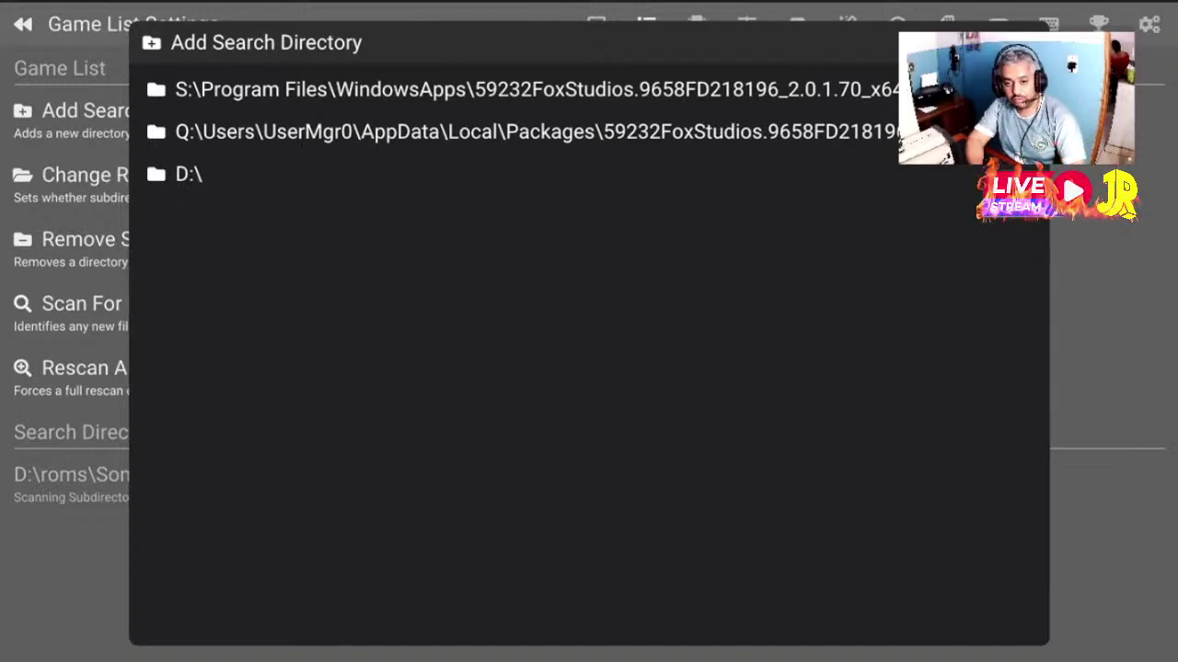
pyautogui.press('Down')
pyautogui.press('Down')
pyautogui.press('Down')
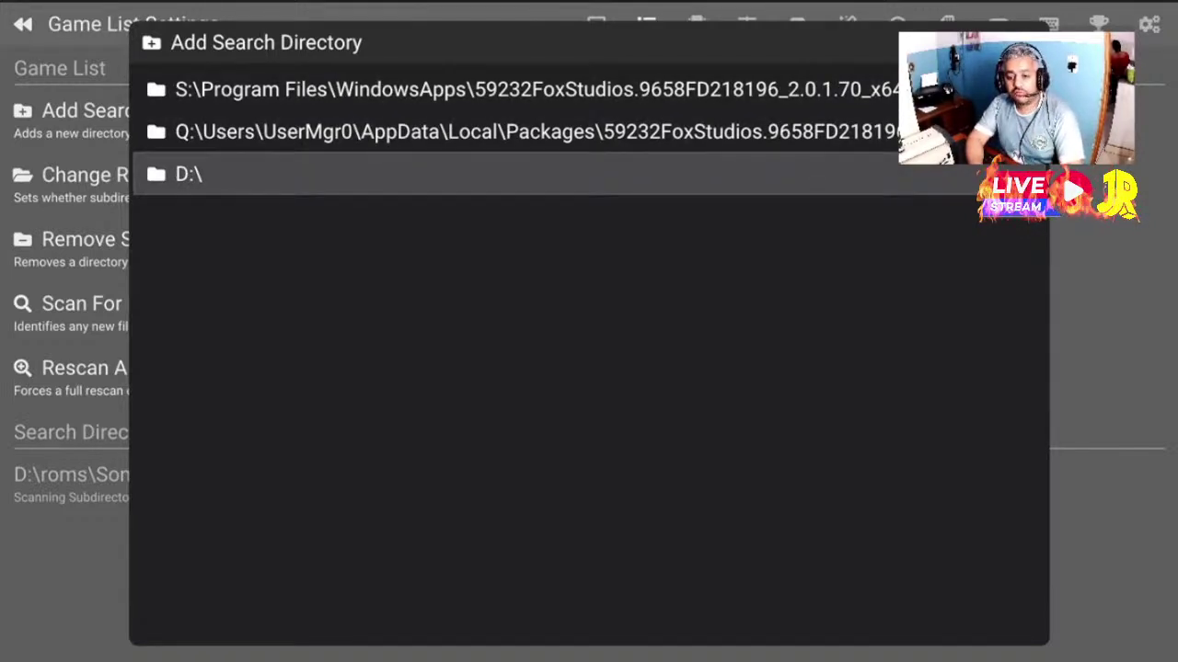
pyautogui.press('Return')
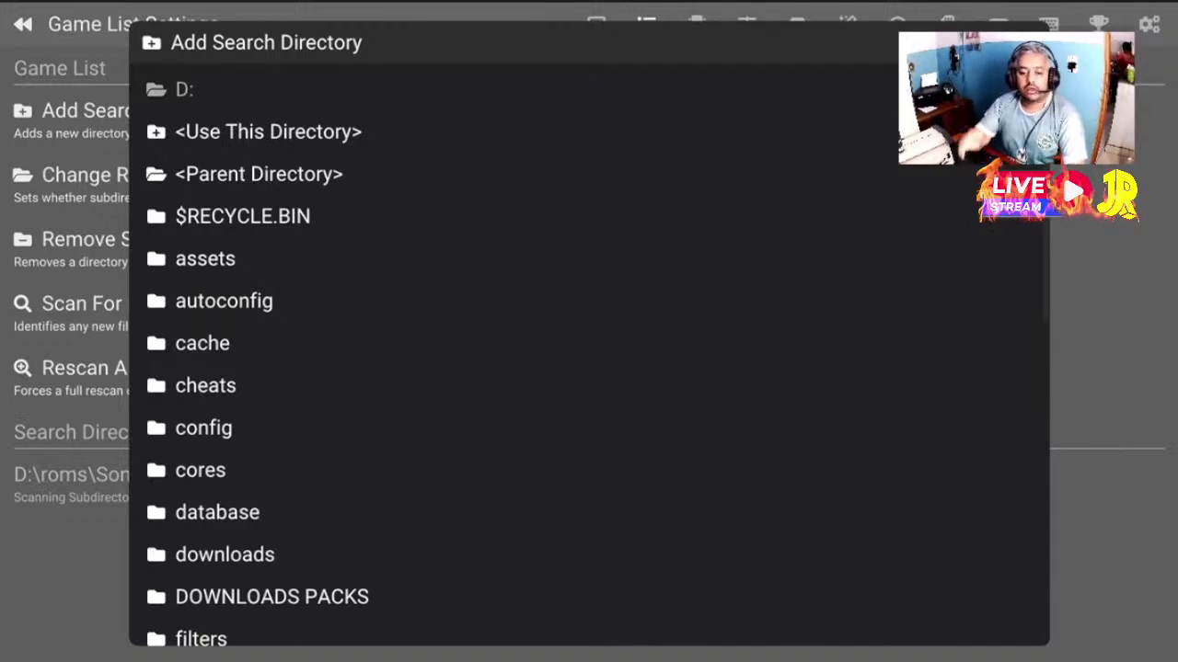
# Move through the D:\ folders to focus the roms folder
pyautogui.click(206, 385)
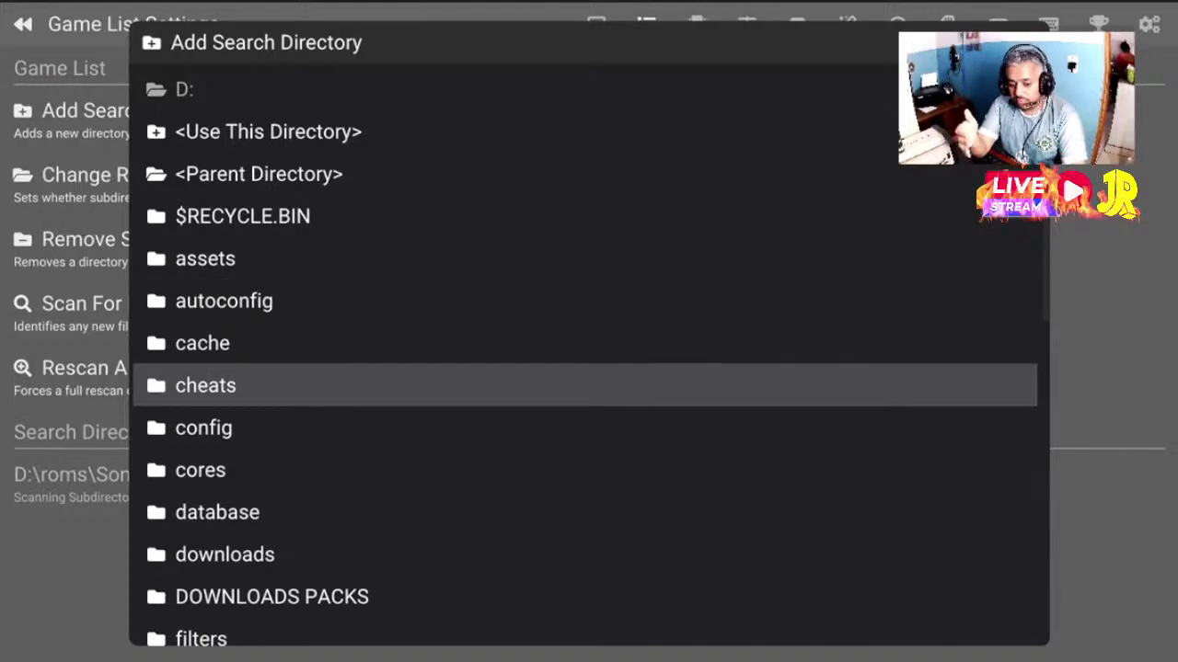
pyautogui.click(225, 554)
pyautogui.press('Down')
pyautogui.press('Down')
pyautogui.press('Down')
pyautogui.press('Down')
pyautogui.press('Down')
pyautogui.press('Down')
pyautogui.press('Down')
pyautogui.press('Down')
pyautogui.press('Down')
pyautogui.press('Down')
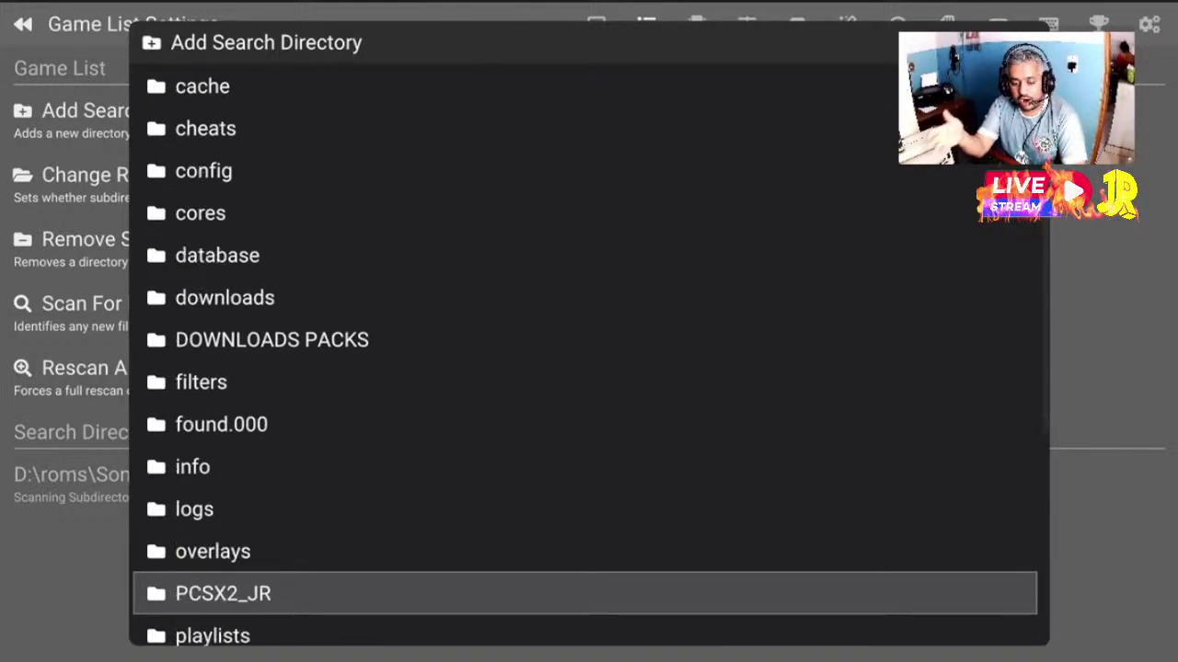
pyautogui.press('Up')
pyautogui.press('Up')
pyautogui.press('Up')
pyautogui.press('Up')
pyautogui.press('Up')
pyautogui.press('Up')
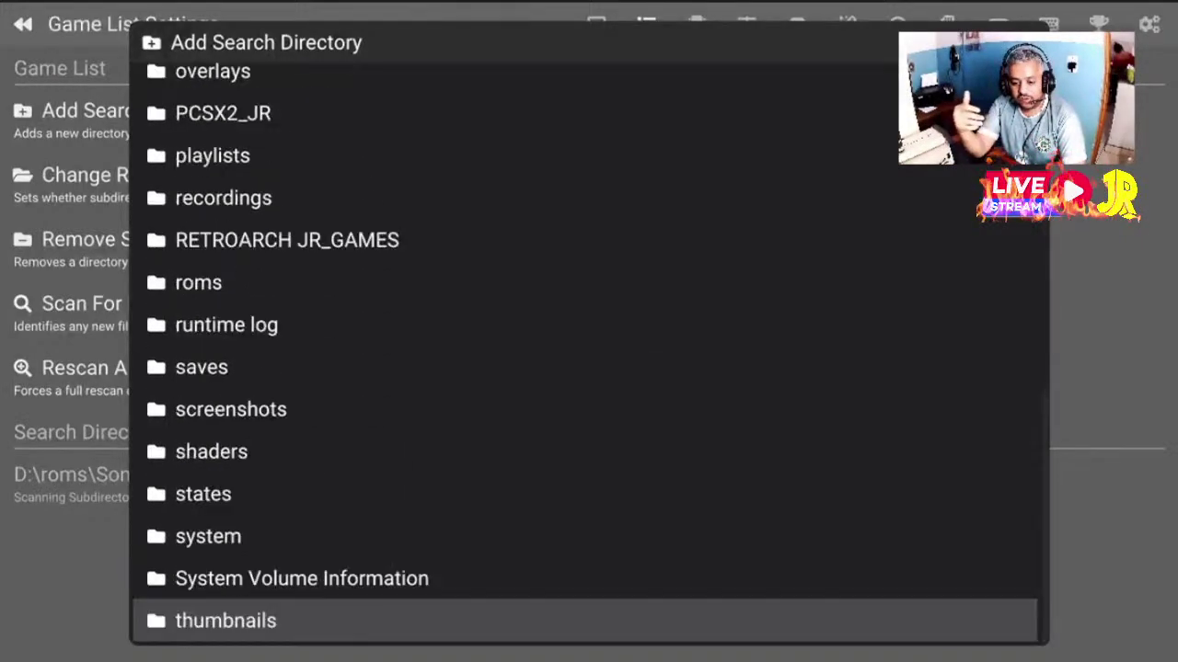
pyautogui.press('Up')
pyautogui.press('Up')
pyautogui.press('Up')
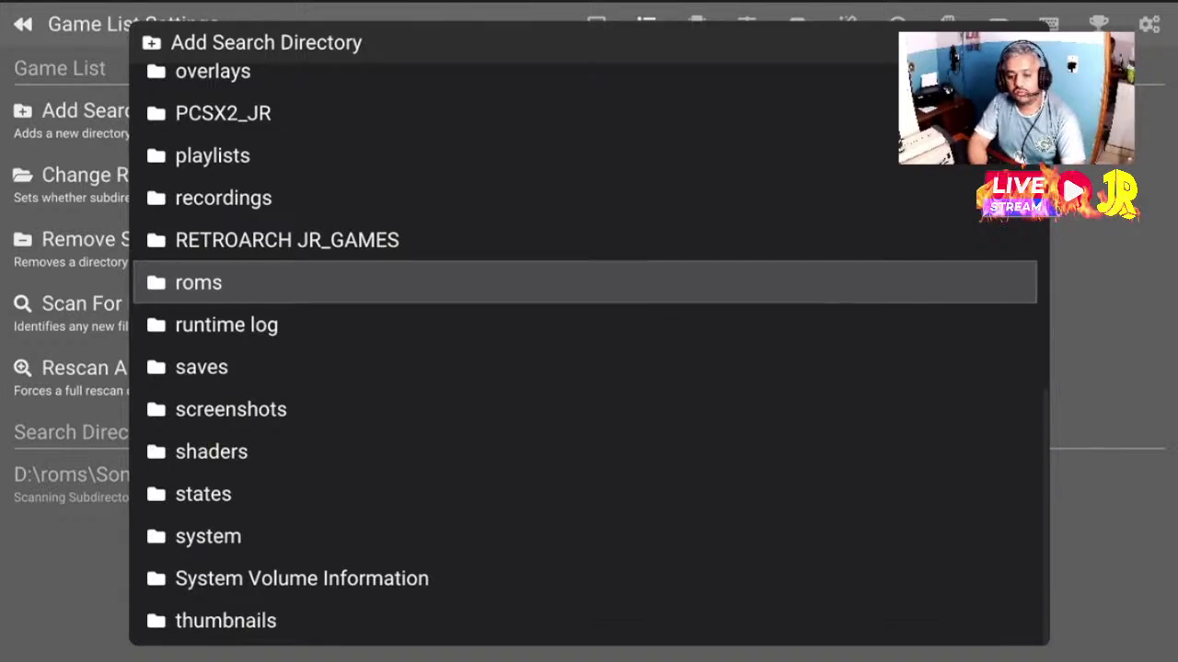
# Open roms and browse the console folders down to Sony - Playstation 2
pyautogui.press('Return')
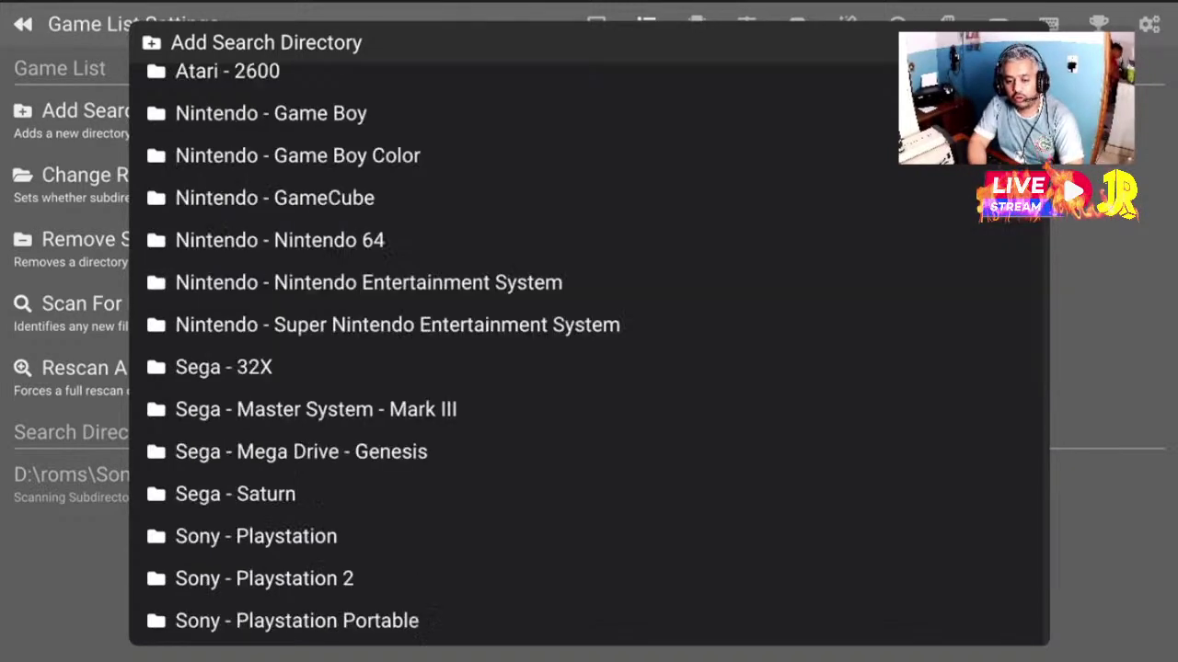
pyautogui.press('Down')
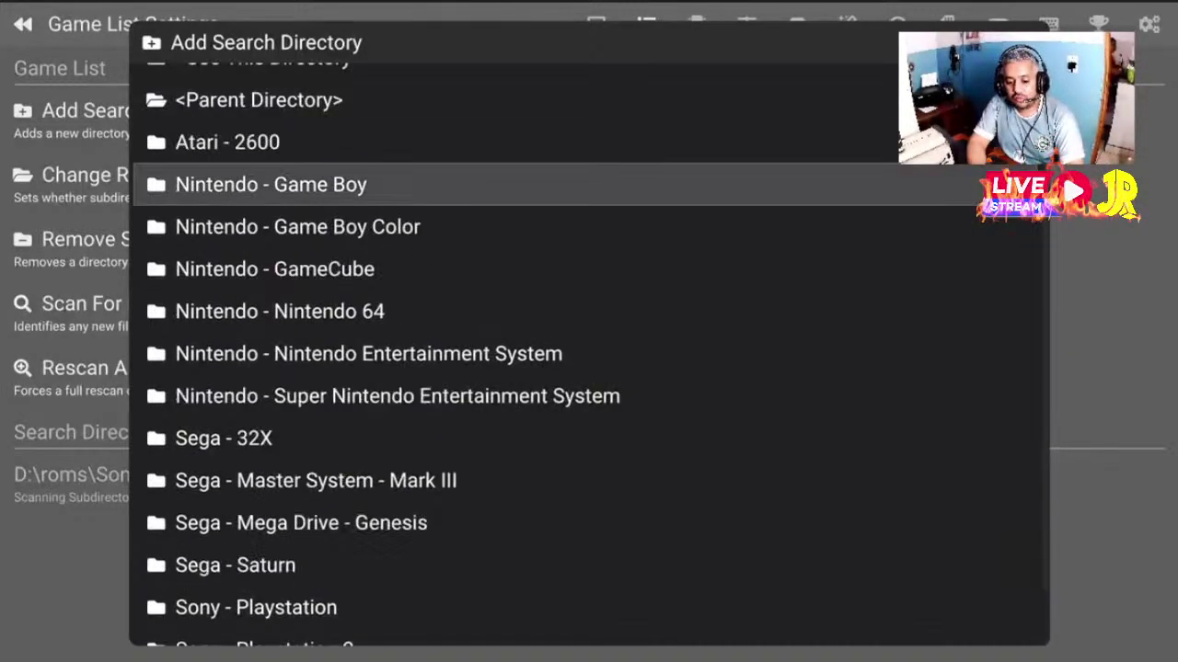
pyautogui.press('Up')
pyautogui.press('Up')
pyautogui.press('Up')
pyautogui.press('Up')
pyautogui.press('Down')
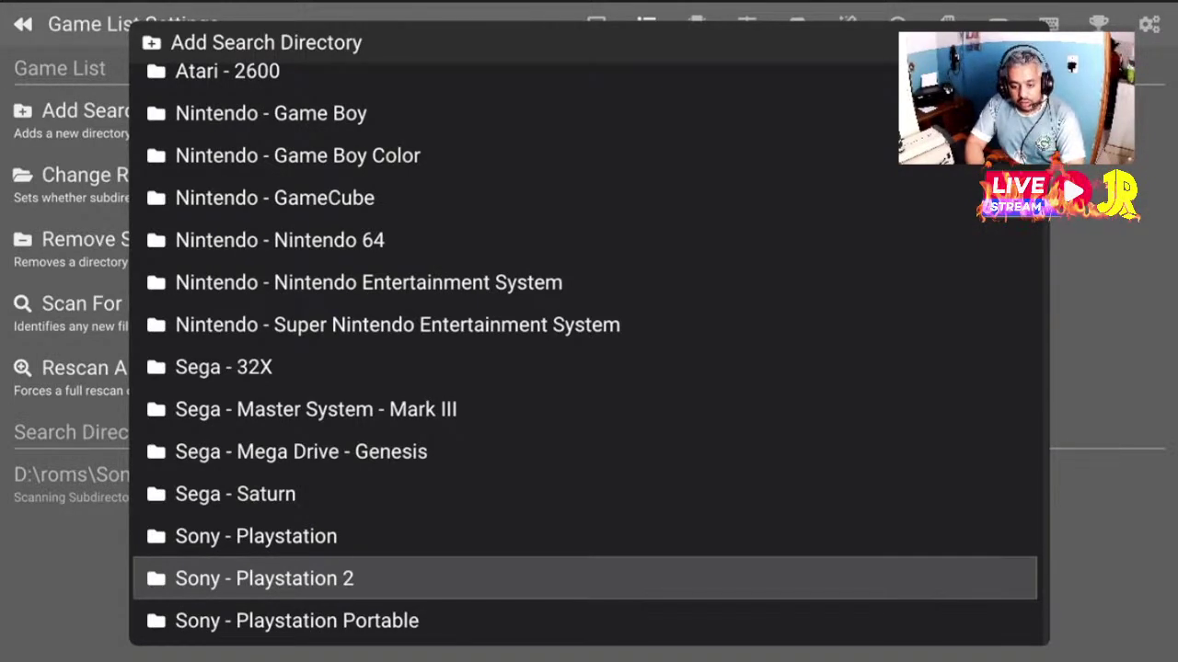
pyautogui.press('Down')
pyautogui.press('Down')
pyautogui.press('Down')
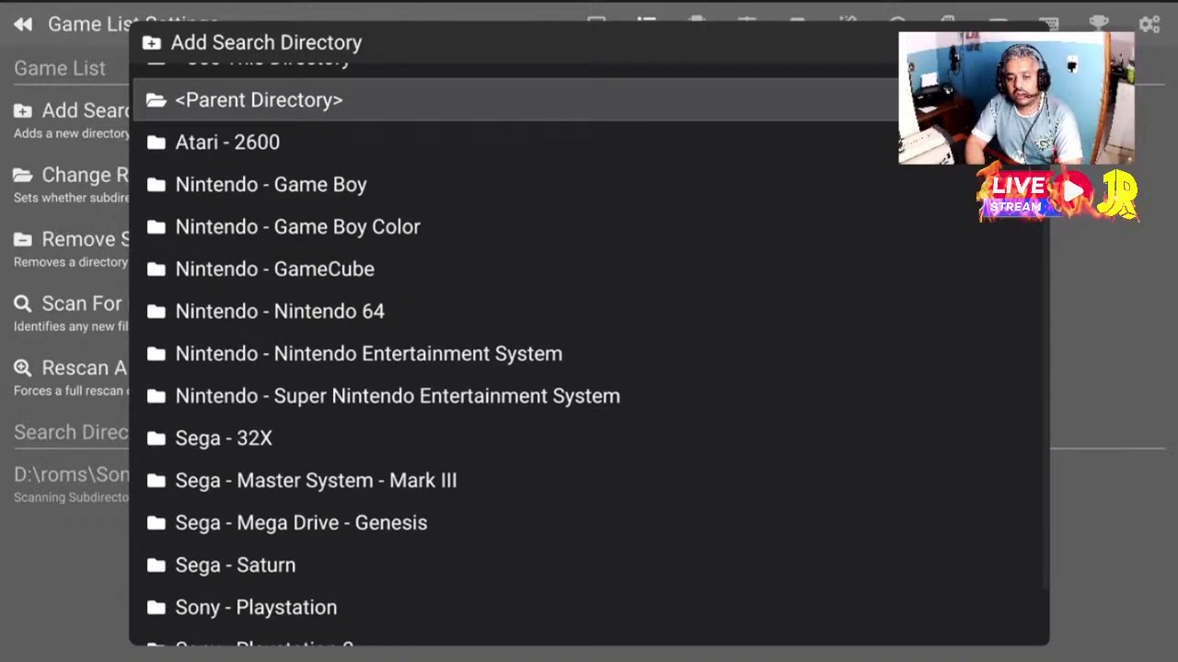
# Go back up two levels to the drive list and focus D:\
pyautogui.press('Return')
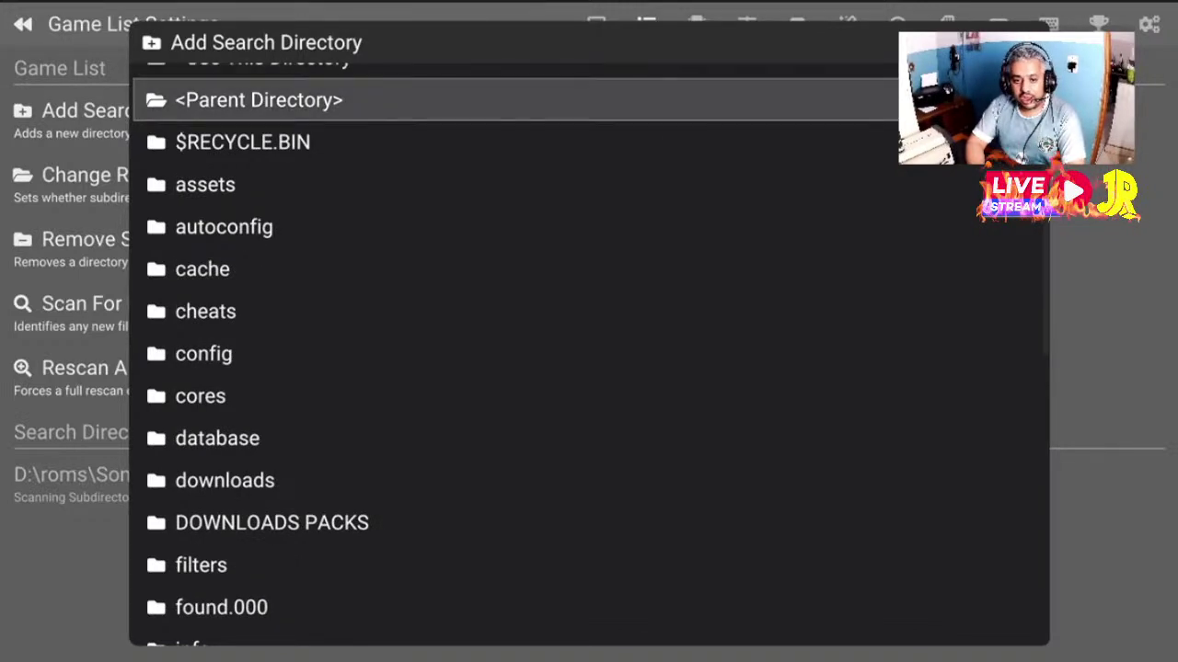
pyautogui.press('Return')
pyautogui.press('Down')
pyautogui.press('Down')
pyautogui.press('Down')
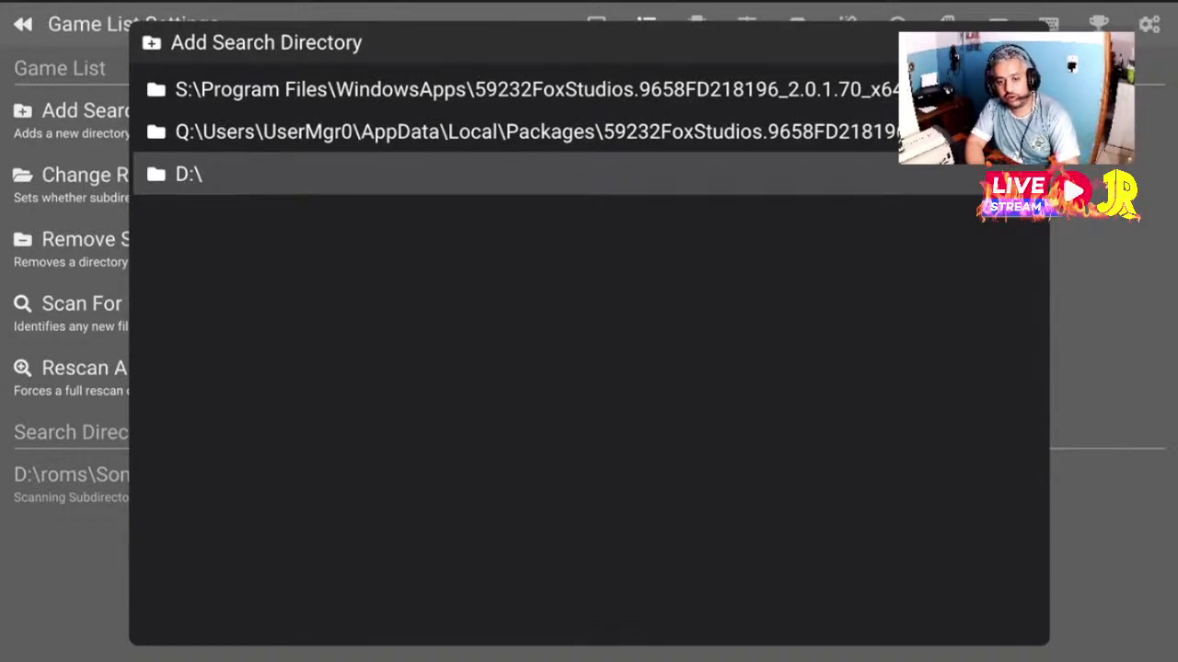
# Open D:\ and browse up and down its folder list
pyautogui.press('Return')
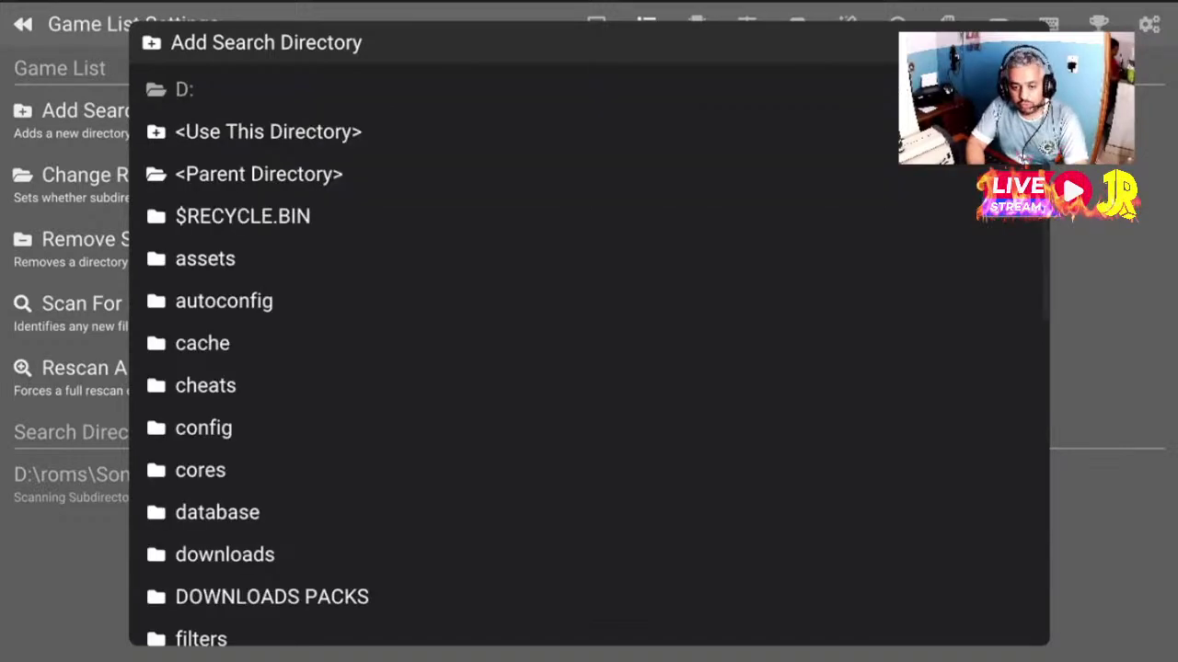
pyautogui.press('Down')
pyautogui.press('Down')
pyautogui.press('Down')
pyautogui.press('Down')
pyautogui.press('Down')
pyautogui.press('Down')
pyautogui.press('Down')
pyautogui.press('Down')
pyautogui.press('Down')
pyautogui.press('Down')
pyautogui.press('Down')
pyautogui.press('Down')
pyautogui.press('Down')
pyautogui.press('Down')
pyautogui.press('Down')
pyautogui.press('Down')
pyautogui.press('Down')
pyautogui.press('Down')
pyautogui.press('Down')
pyautogui.press('Down')
pyautogui.press('Up')
pyautogui.press('Up')
pyautogui.press('Up')
pyautogui.press('Up')
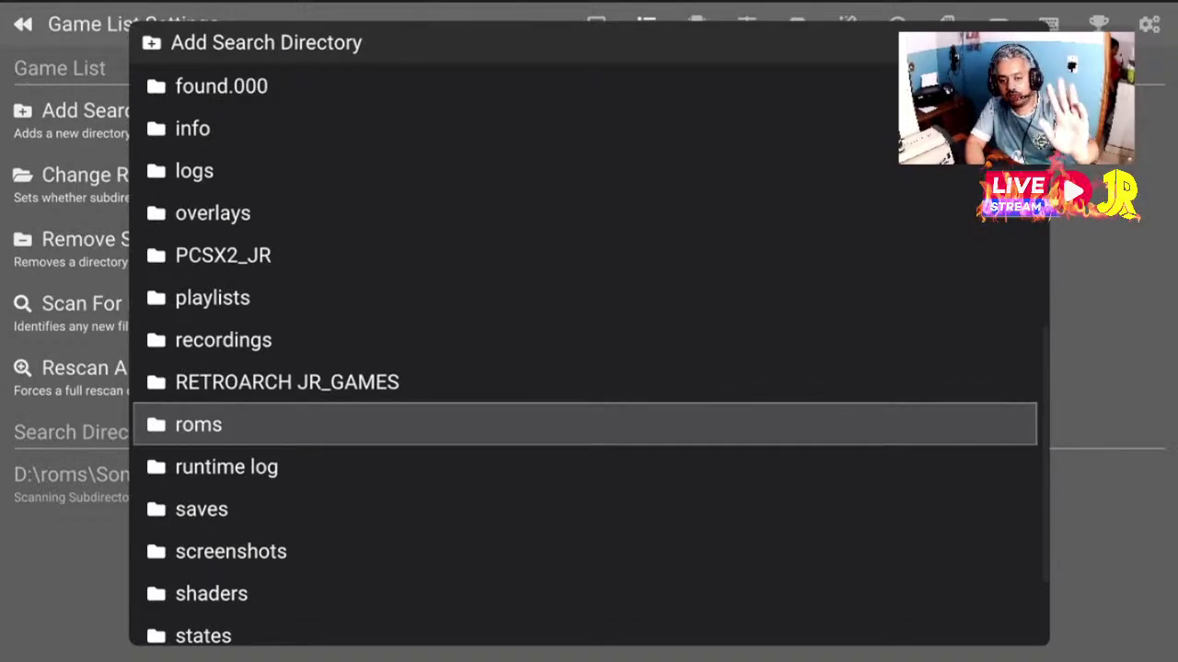
pyautogui.press('Up')
pyautogui.press('Up')
pyautogui.press('Up')
pyautogui.press('Up')
pyautogui.press('Up')
pyautogui.press('Up')
pyautogui.press('Up')
pyautogui.press('Up')
pyautogui.press('Up')
pyautogui.press('Up')
pyautogui.press('Up')
pyautogui.press('Up')
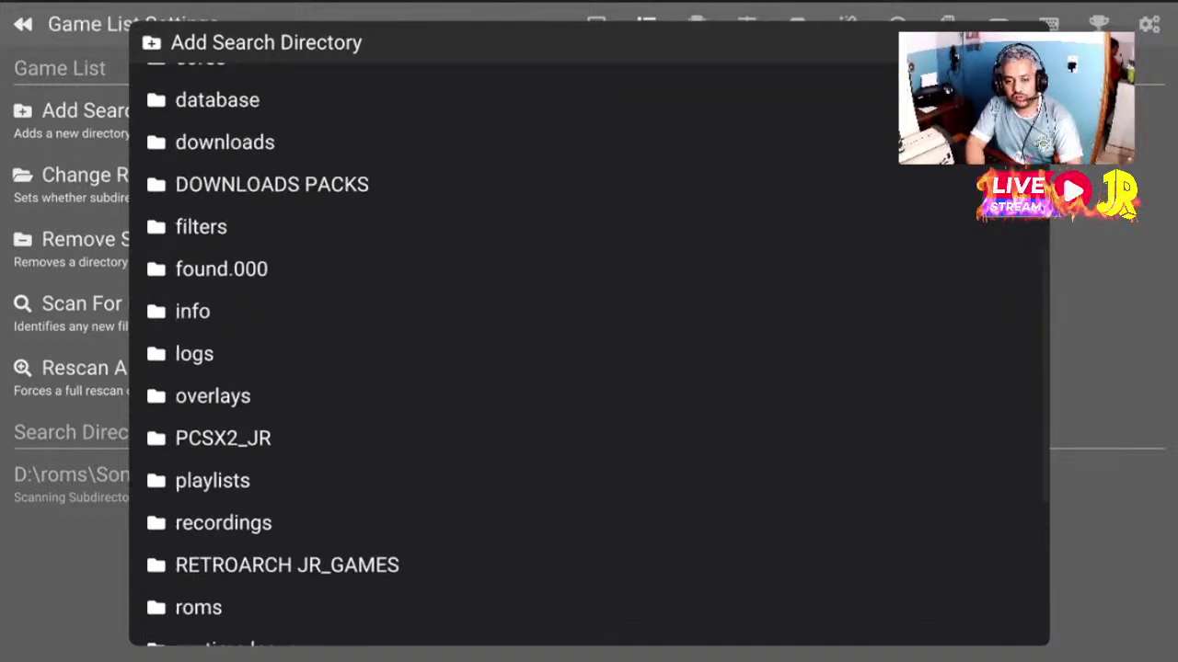
pyautogui.press('pagedown')
pyautogui.press('Up')
pyautogui.press('Up')
pyautogui.press('Down')
pyautogui.press('Down')
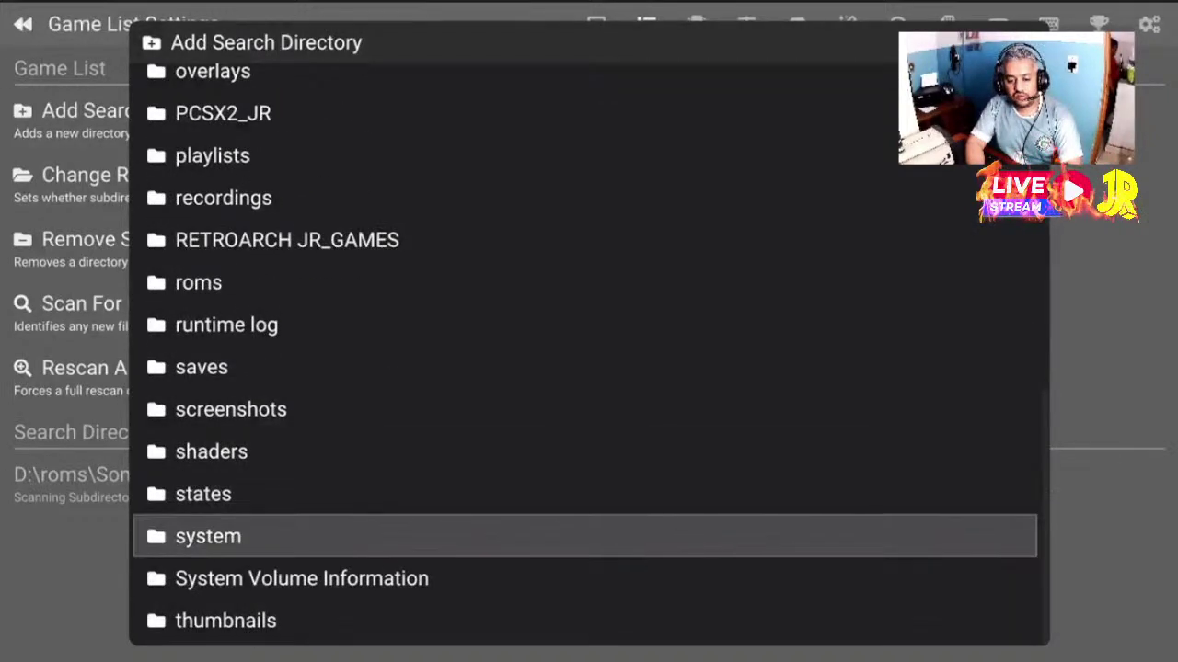
pyautogui.press('Down')
pyautogui.press('Down')
pyautogui.press('Down')
pyautogui.press('Up')
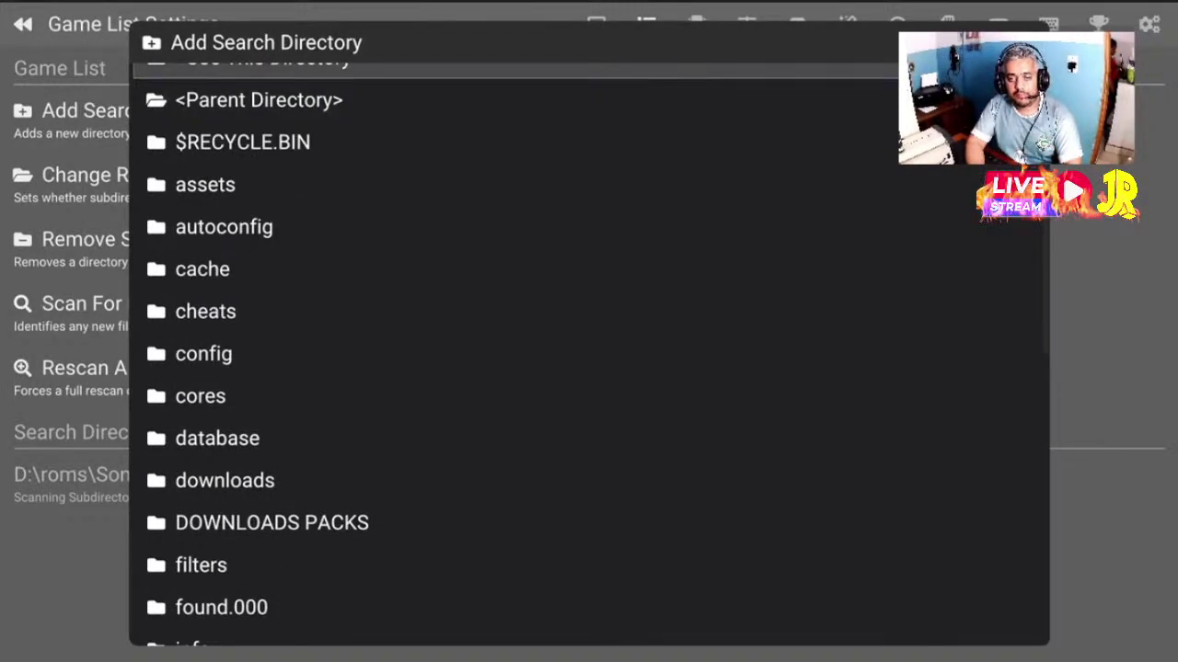
pyautogui.press('Up')
pyautogui.press('Down')
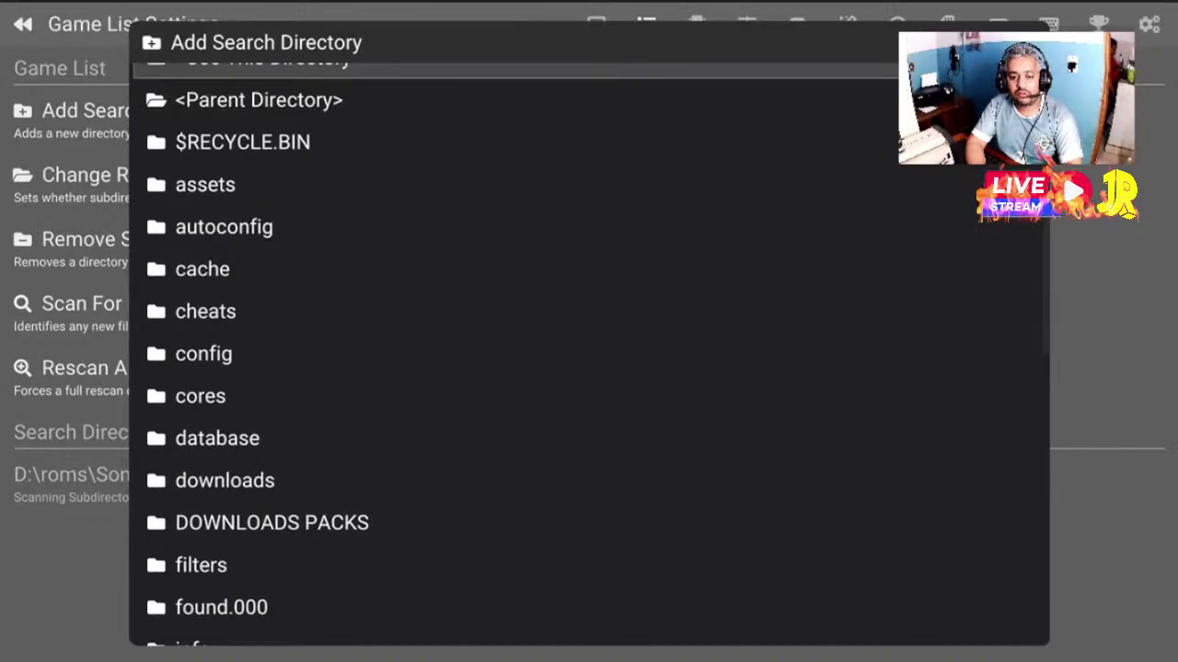
# Close the folder picker, reopen it and go back up to the drive list
pyautogui.press('Escape')
pyautogui.press('Return')
pyautogui.press('Down')
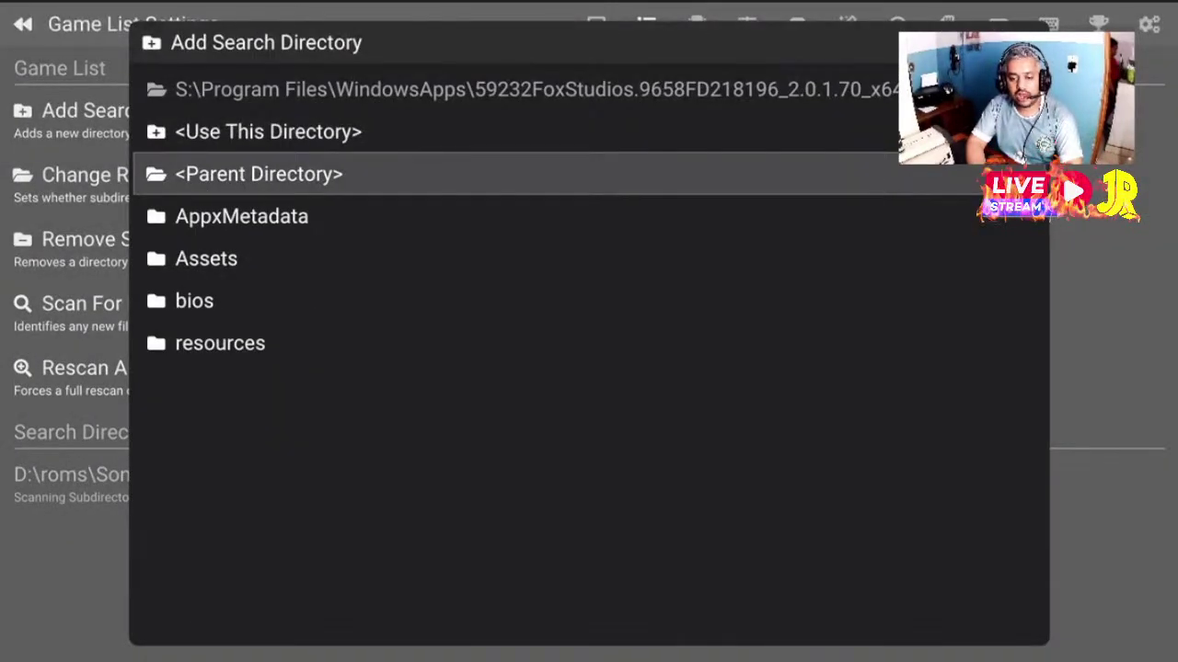
pyautogui.press('Return')
pyautogui.press('Return')
pyautogui.press('Up')
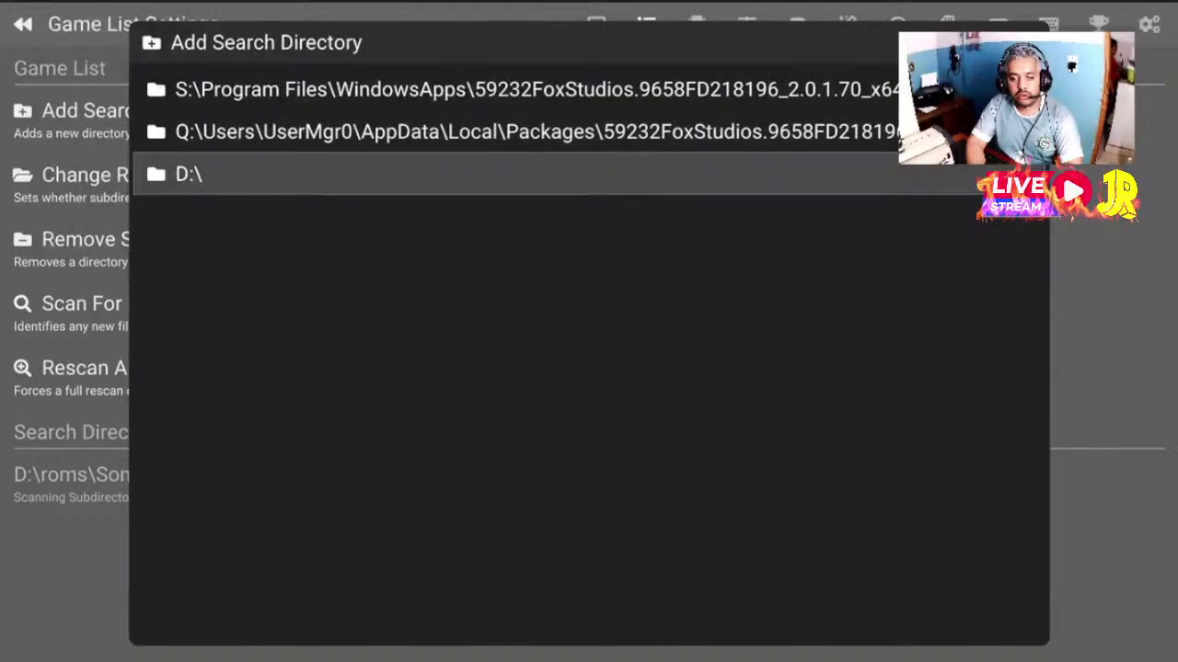
pyautogui.press('Return')
# Open D:\ again, find the roms folder and open it
pyautogui.press('Up')
pyautogui.press('Up')
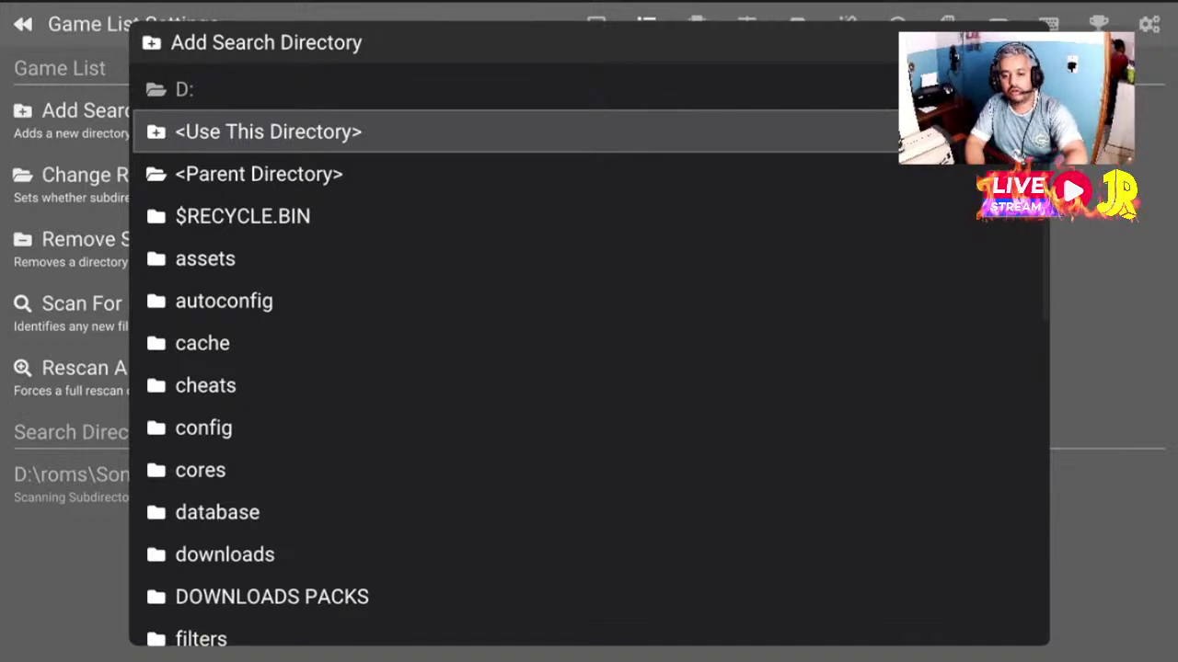
pyautogui.click(588, 301)
pyautogui.press('Down')
pyautogui.press('Down')
pyautogui.press('Down')
pyautogui.press('Down')
pyautogui.press('Down')
pyautogui.press('Down')
pyautogui.press('Down')
pyautogui.press('Down')
pyautogui.press('Down')
pyautogui.press('Down')
pyautogui.press('Down')
pyautogui.press('Down')
pyautogui.press('Down')
pyautogui.press('Down')
pyautogui.press('Down')
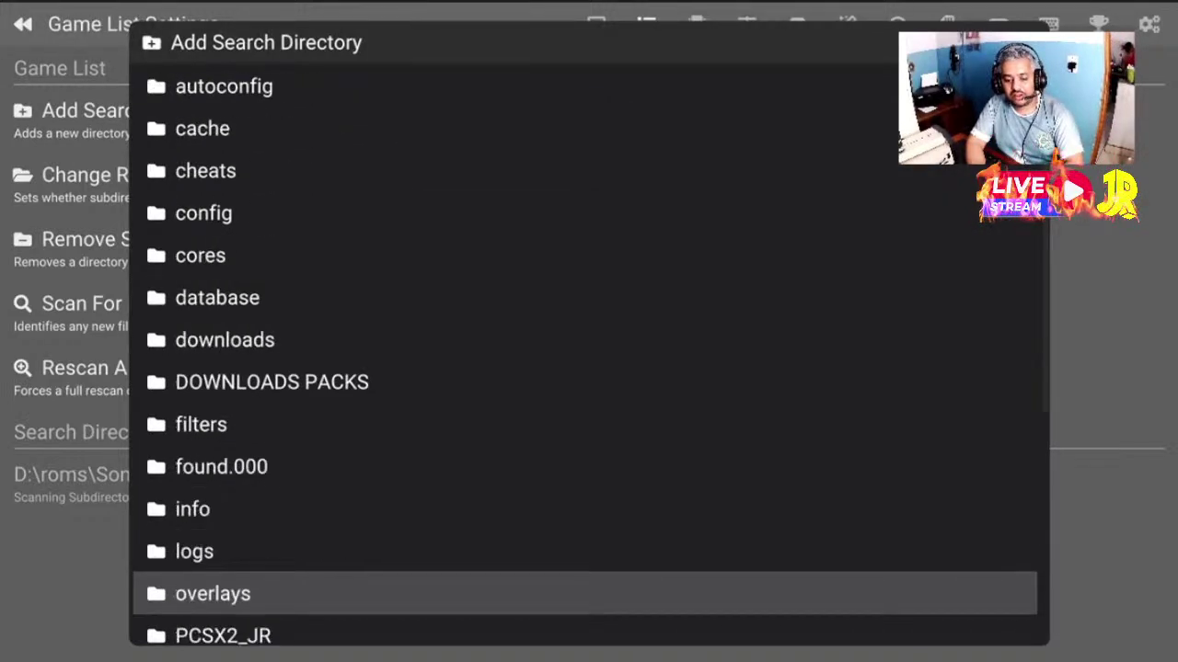
pyautogui.press('Up')
pyautogui.press('Up')
pyautogui.press('Up')
pyautogui.press('Down')
pyautogui.press('Down')
pyautogui.press('Down')
pyautogui.press('Down')
pyautogui.press('Down')
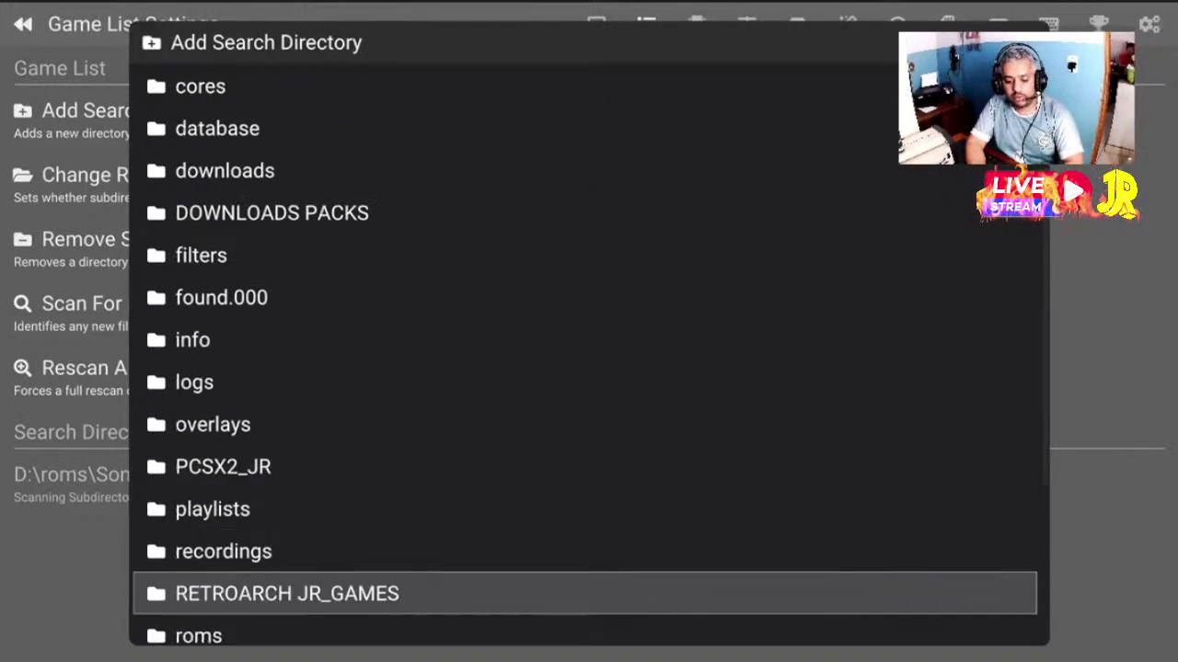
pyautogui.press('Down')
pyautogui.press('Down')
pyautogui.press('Down')
pyautogui.press('Down')
pyautogui.press('Down')
pyautogui.press('Down')
pyautogui.press('Down')
pyautogui.press('Up')
pyautogui.press('Up')
# Open Sony - Playstation 2 and choose Use This Directory to add it as the search directory
pyautogui.press('Up')
pyautogui.press('Up')
pyautogui.press('Up')
pyautogui.press('Up')
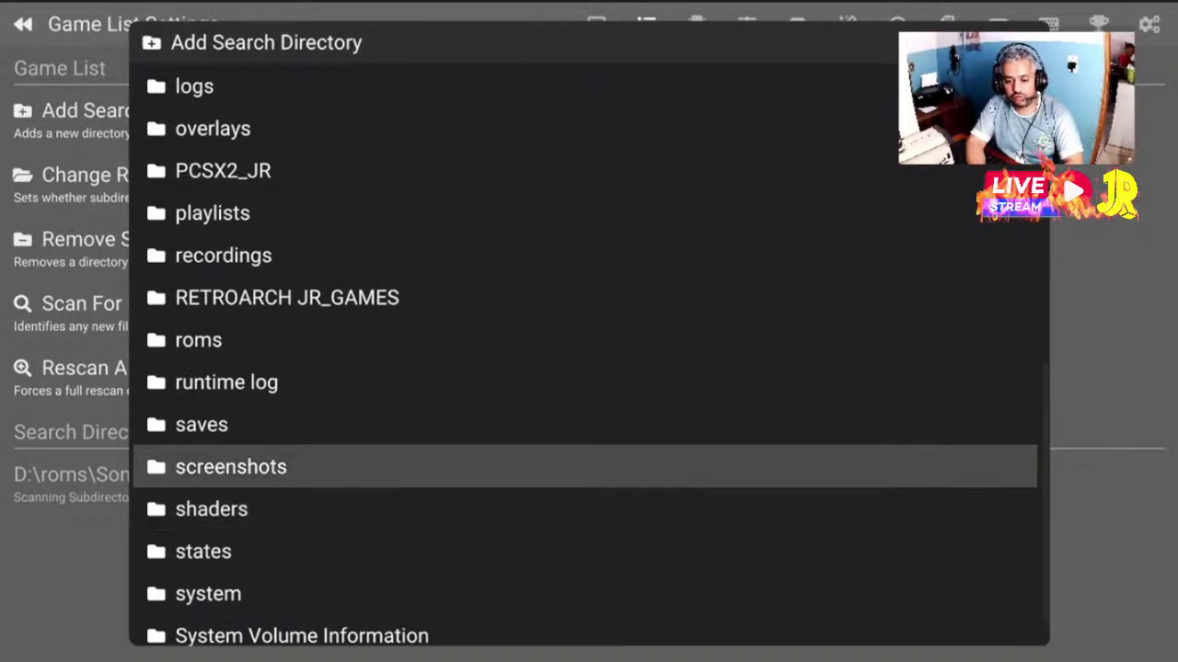
pyautogui.press('Return')
pyautogui.press('Down')
pyautogui.press('Down')
pyautogui.press('Down')
pyautogui.press('Down')
pyautogui.press('Down')
pyautogui.press('Down')
pyautogui.press('Down')
pyautogui.press('Down')
pyautogui.press('Down')
pyautogui.press('Down')
pyautogui.press('Down')
pyautogui.press('Down')
pyautogui.press('Up')
pyautogui.press('Up')
pyautogui.press('Up')
pyautogui.press('Up')
pyautogui.press('Up')
pyautogui.press('Up')
pyautogui.press('Up')
pyautogui.press('Up')
pyautogui.press('Up')
pyautogui.press('Up')
pyautogui.press('Up')
pyautogui.press('Up')
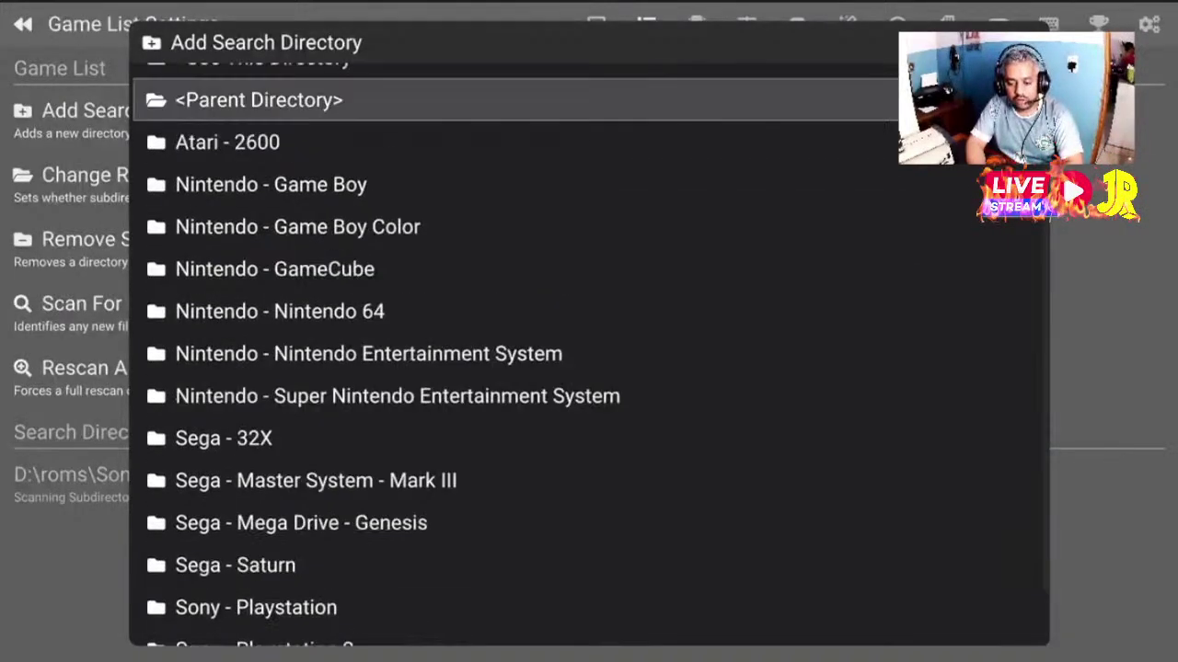
pyautogui.press('Up')
pyautogui.press('Up')
pyautogui.press('Up')
pyautogui.press('Up')
pyautogui.press('Down')
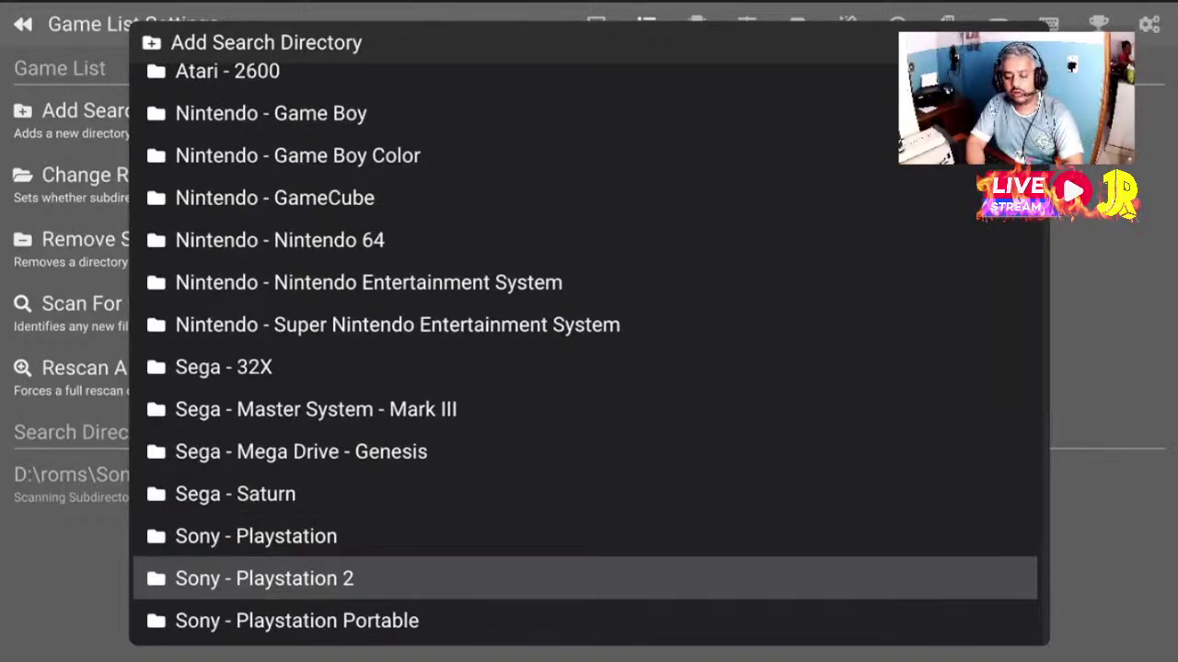
pyautogui.press('Return')
pyautogui.press('Down')
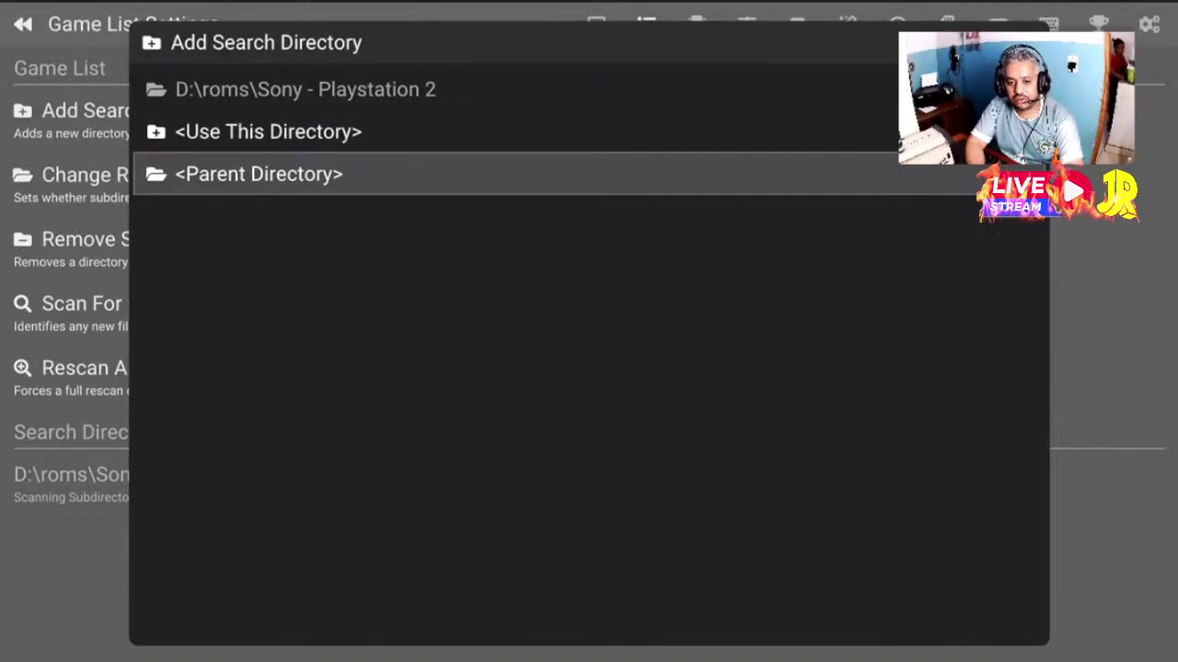
pyautogui.press('Up')
pyautogui.press('Return')
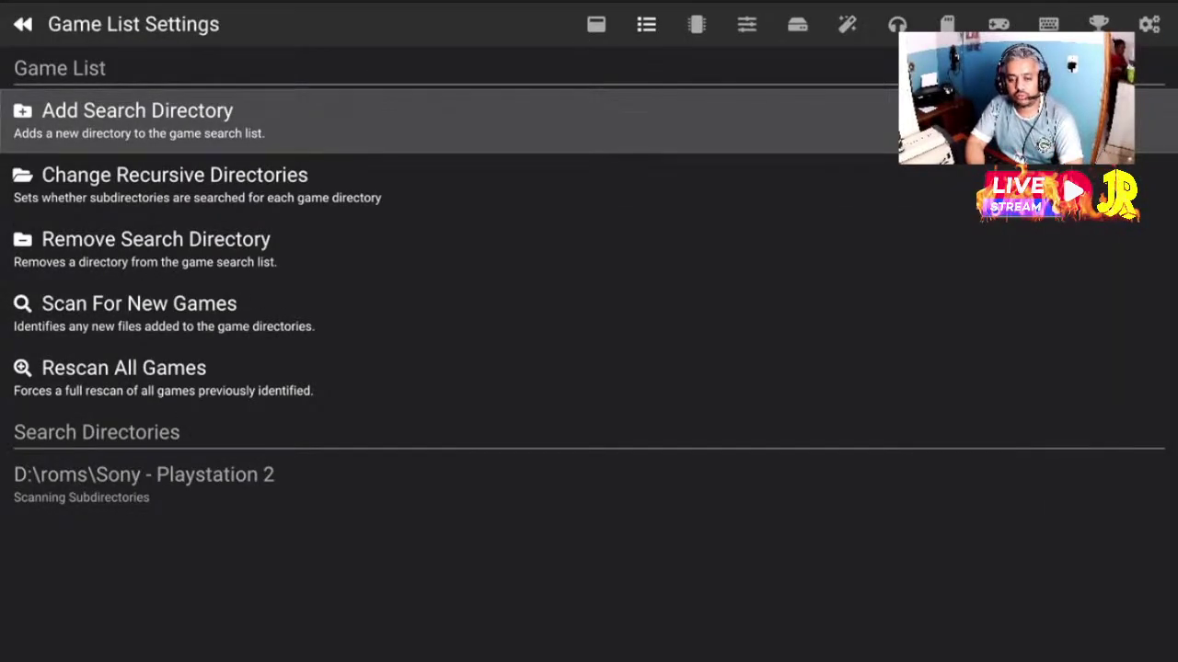
pyautogui.press('Down')
pyautogui.press('Down')
pyautogui.press('Down')
pyautogui.press('Down')
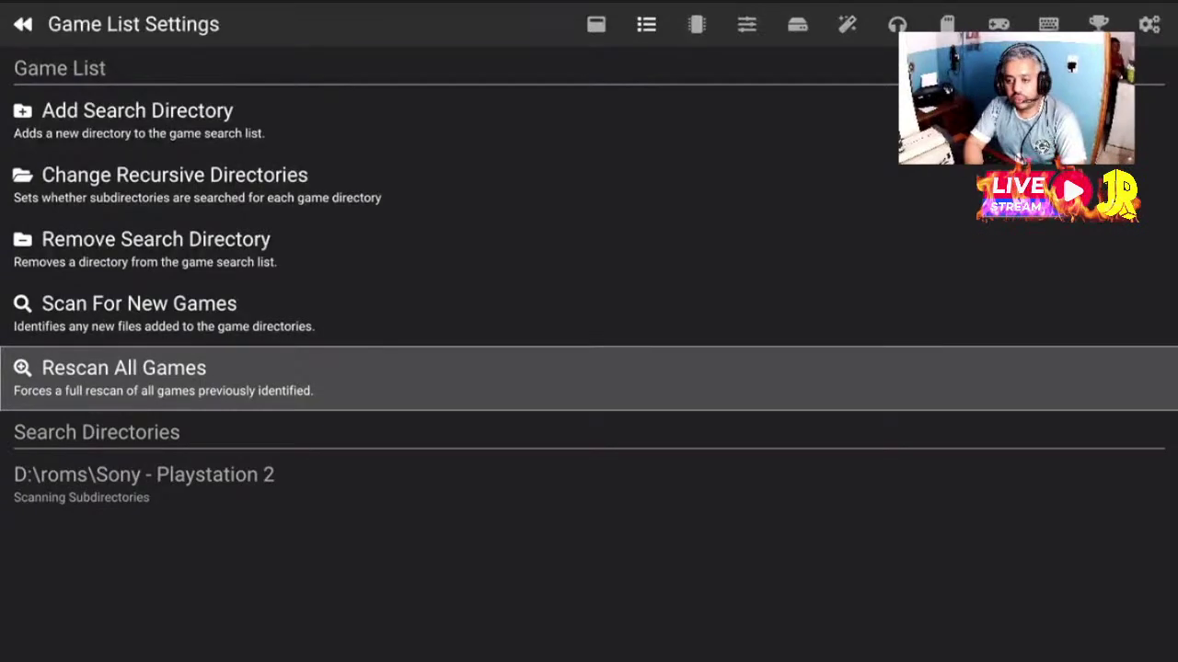
# Return to the main menu and open the game list, browsing from 25 to Life down to Bully
pyautogui.press('Escape')
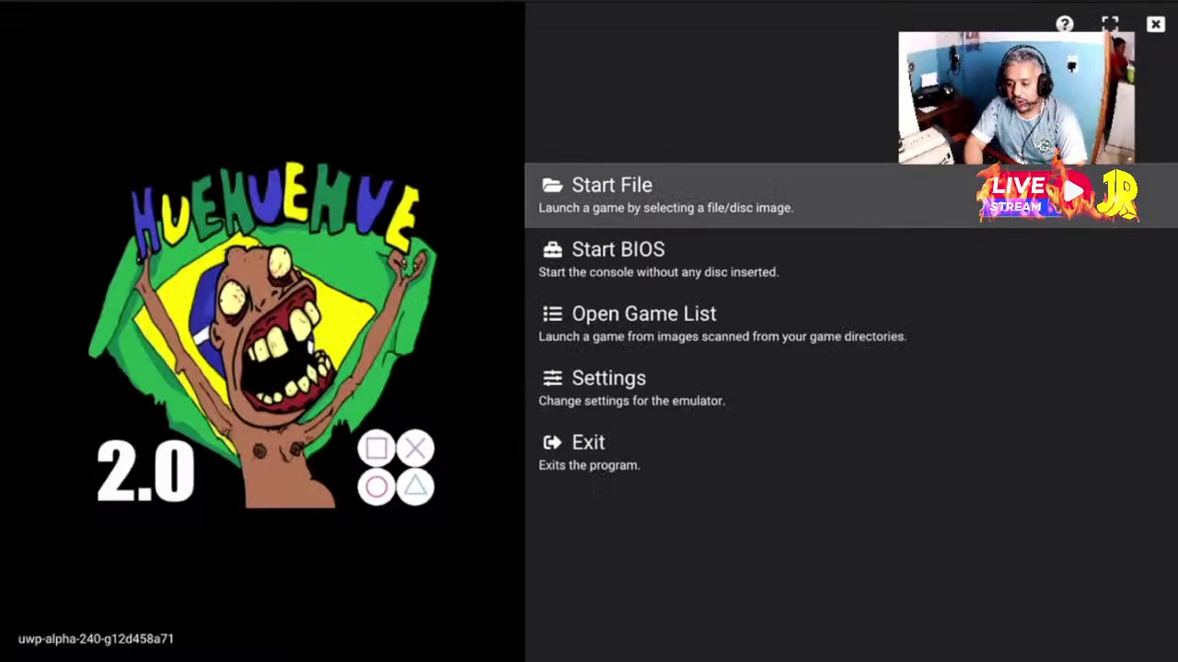
pyautogui.press('Down')
pyautogui.press('Down')
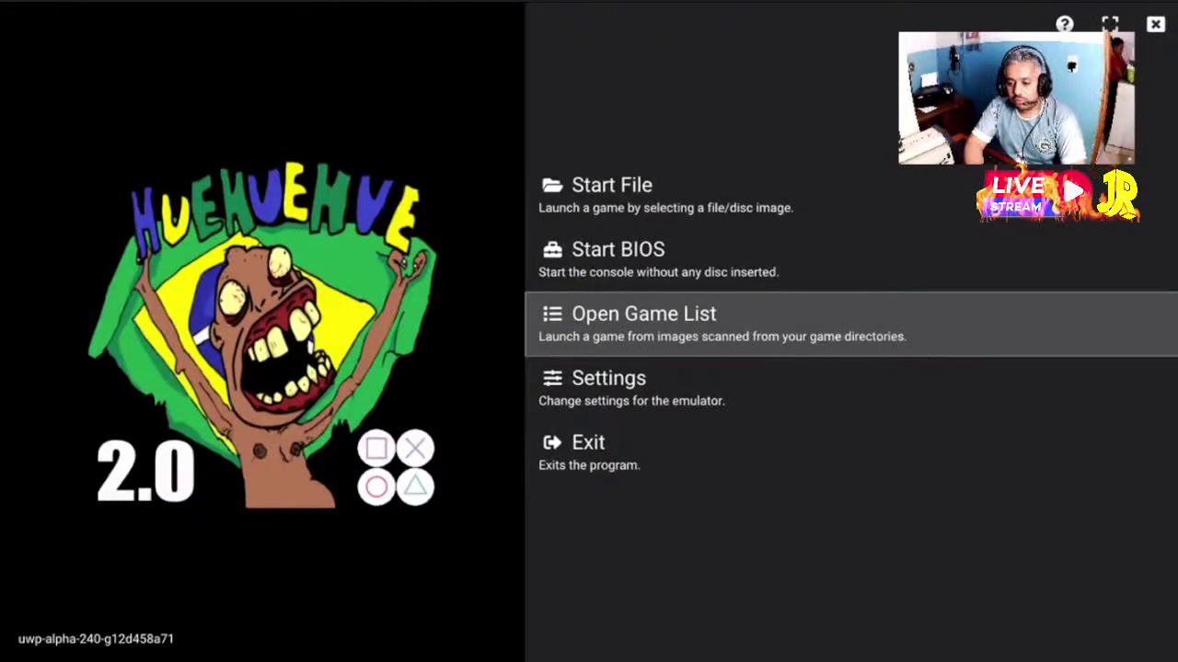
pyautogui.press('Return')
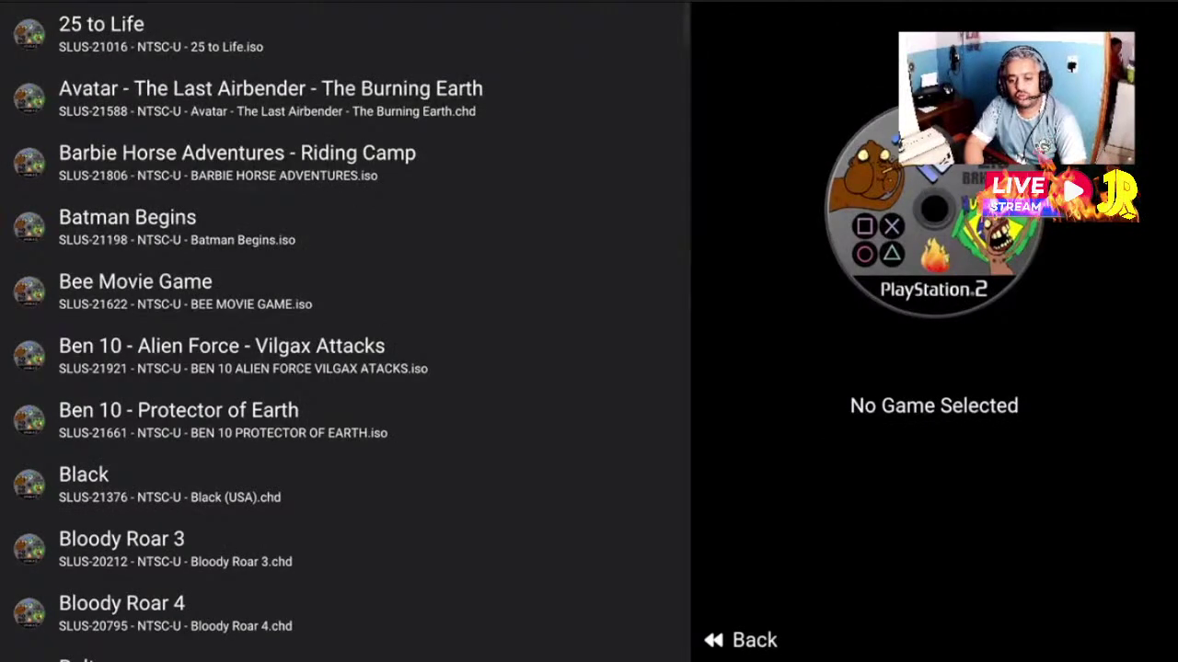
pyautogui.press('Down')
pyautogui.press('Down')
pyautogui.press('Down')
pyautogui.press('Down')
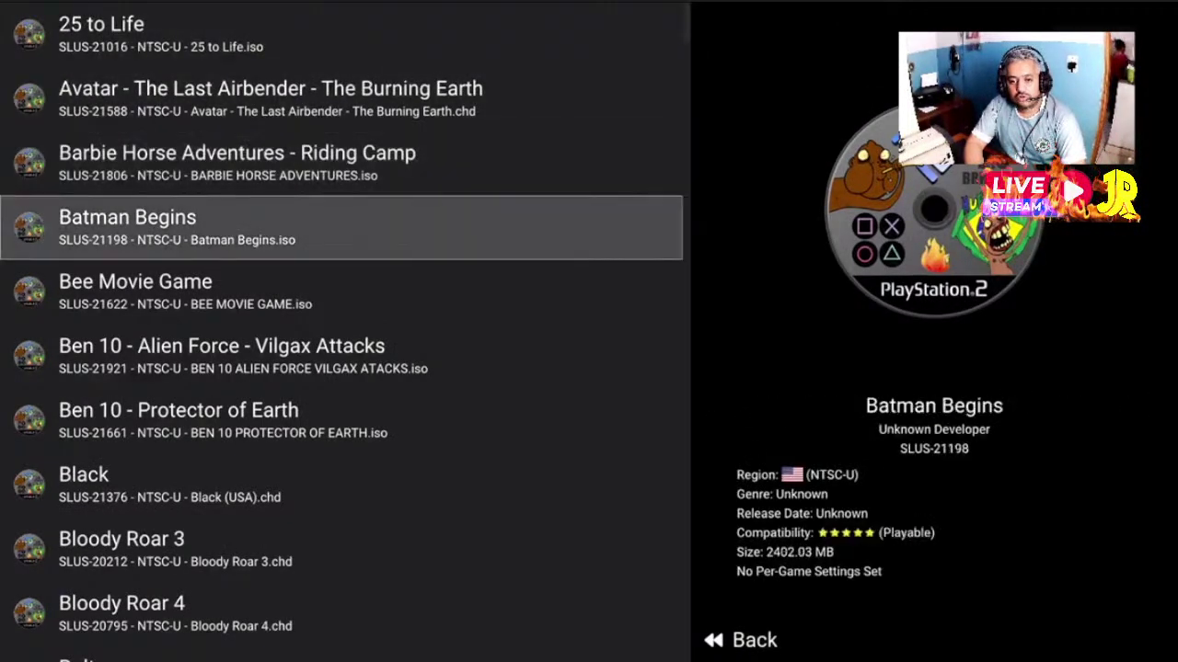
pyautogui.press('Down')
pyautogui.press('Down')
pyautogui.press('Down')
pyautogui.press('Down')
pyautogui.press('Down')
pyautogui.press('Down')
pyautogui.press('Down')
pyautogui.press('Down')
pyautogui.press('Down')
pyautogui.press('Down')
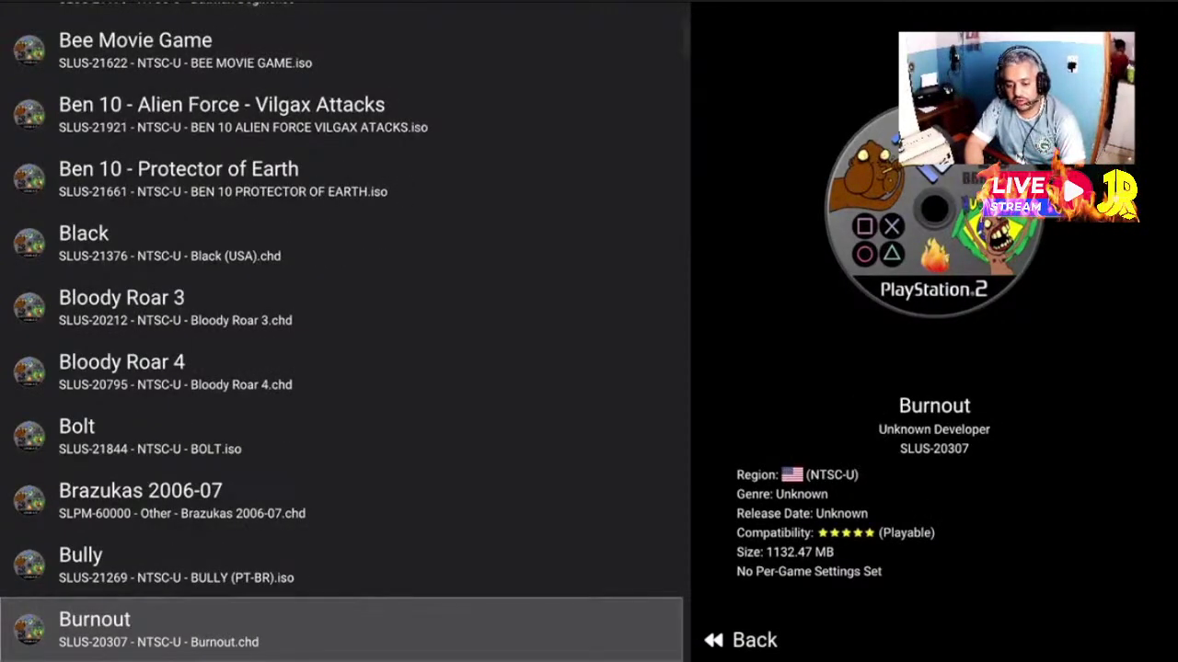
pyautogui.press('Up')
pyautogui.press('Up')
pyautogui.press('Up')
pyautogui.press('Up')
pyautogui.press('Up')
pyautogui.press('Up')
pyautogui.press('Up')
pyautogui.press('Up')
pyautogui.press('Up')
pyautogui.press('Up')
pyautogui.press('Up')
pyautogui.press('Up')
pyautogui.press('Up')
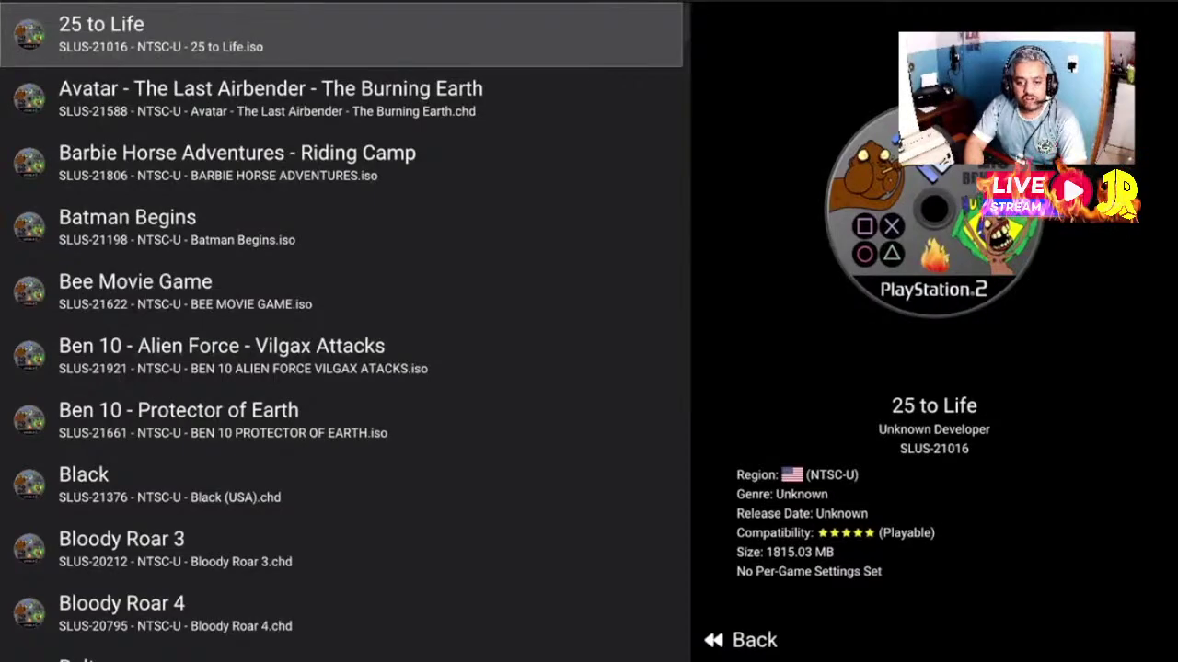
pyautogui.press('Down')
pyautogui.press('Down')
pyautogui.press('Down')
pyautogui.press('Down')
pyautogui.press('Down')
pyautogui.press('Down')
pyautogui.press('Down')
pyautogui.press('Down')
pyautogui.press('Down')
pyautogui.press('Down')
pyautogui.press('Down')
pyautogui.press('Down')
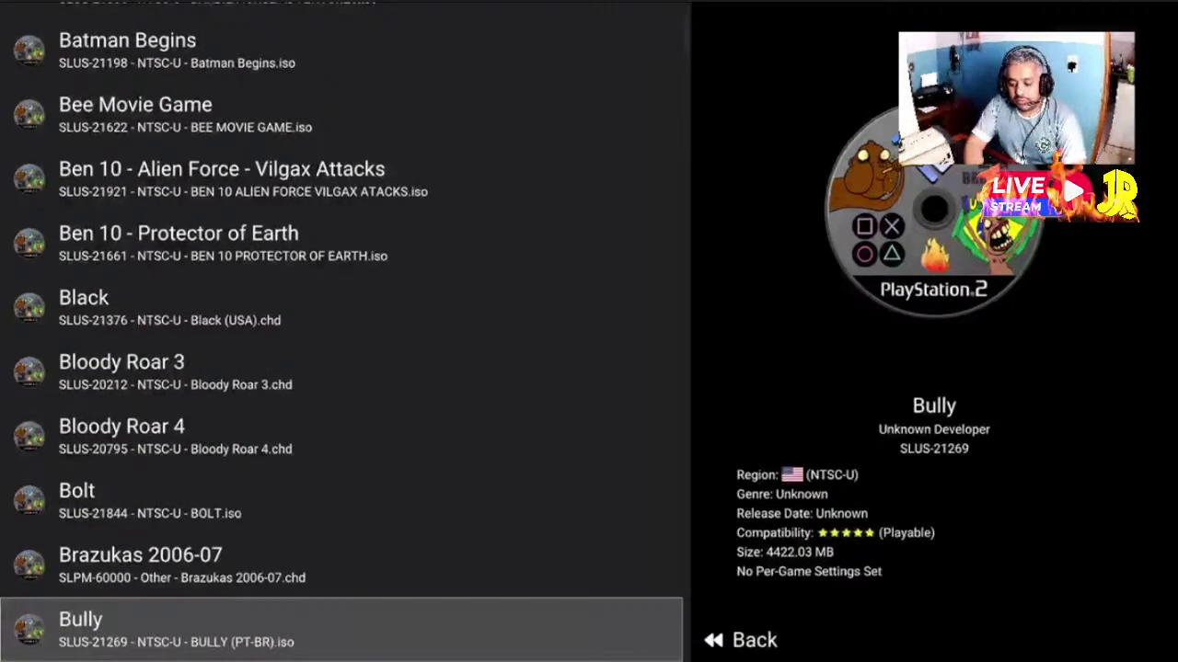
# Scroll on toward Bloody Roar 4, then leave the game list for the main menu
pyautogui.press('Right')
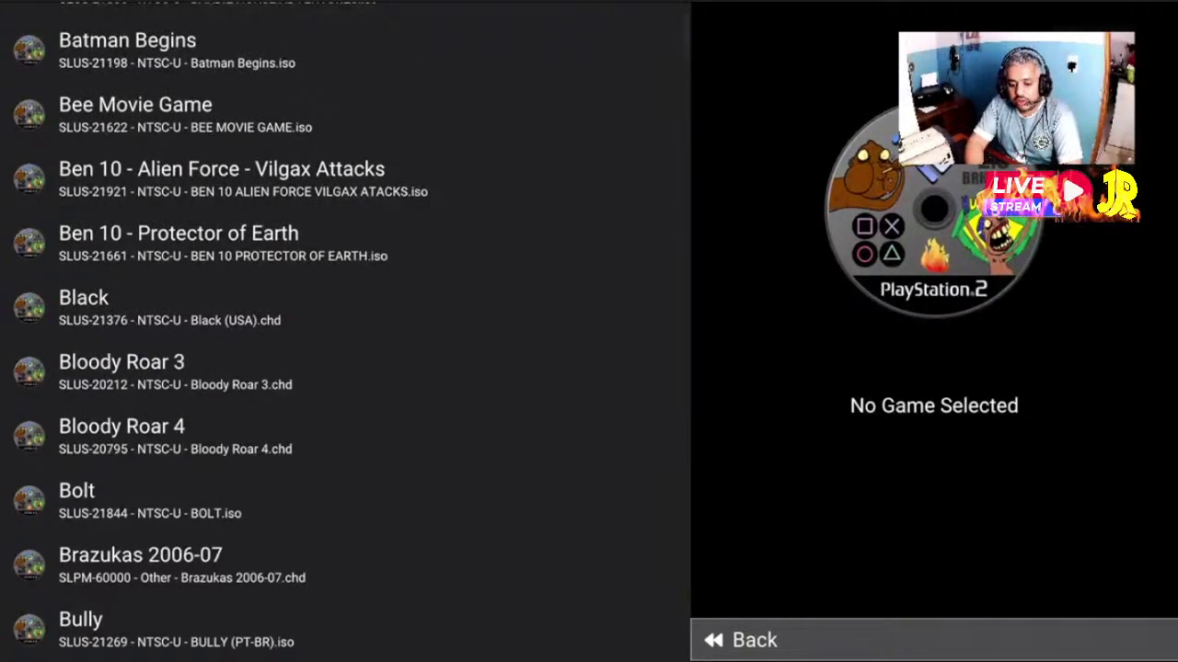
pyautogui.press('Left')
pyautogui.press('Up')
pyautogui.press('Up')
pyautogui.press('Up')
pyautogui.press('Up')
pyautogui.press('Up')
pyautogui.press('Up')
pyautogui.press('Up')
pyautogui.press('Up')
pyautogui.press('Up')
pyautogui.press('Up')
pyautogui.press('Up')
pyautogui.press('Up')
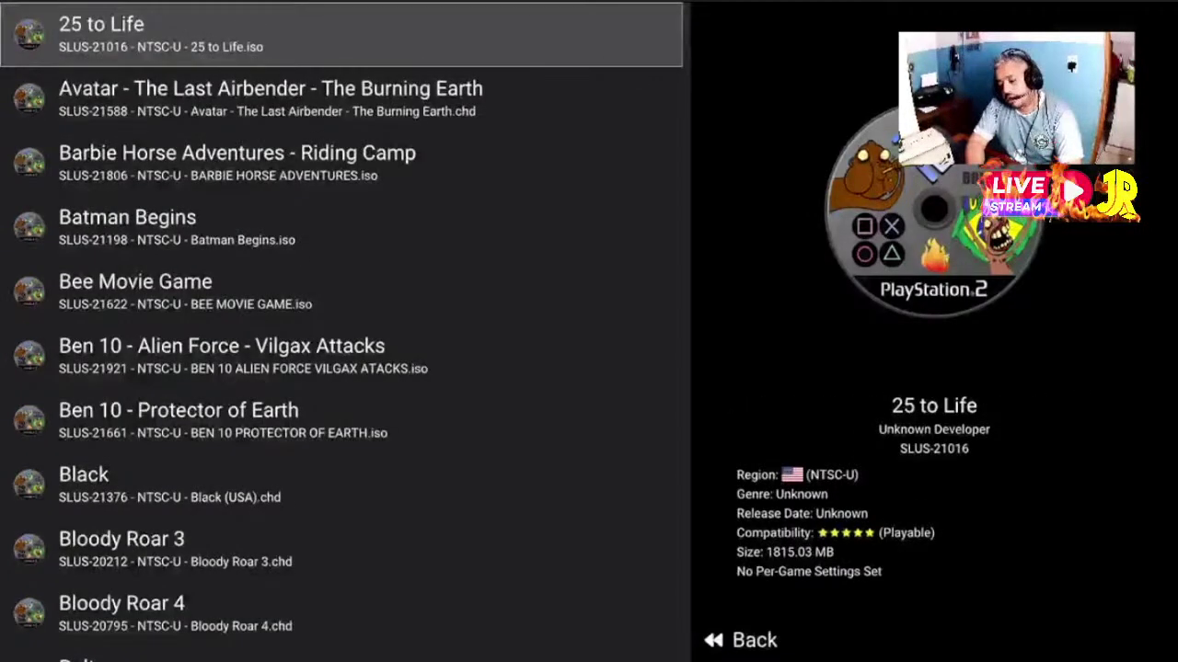
pyautogui.press('Down')
pyautogui.press('Down')
pyautogui.press('Down')
pyautogui.press('Down')
pyautogui.press('Down')
pyautogui.press('Down')
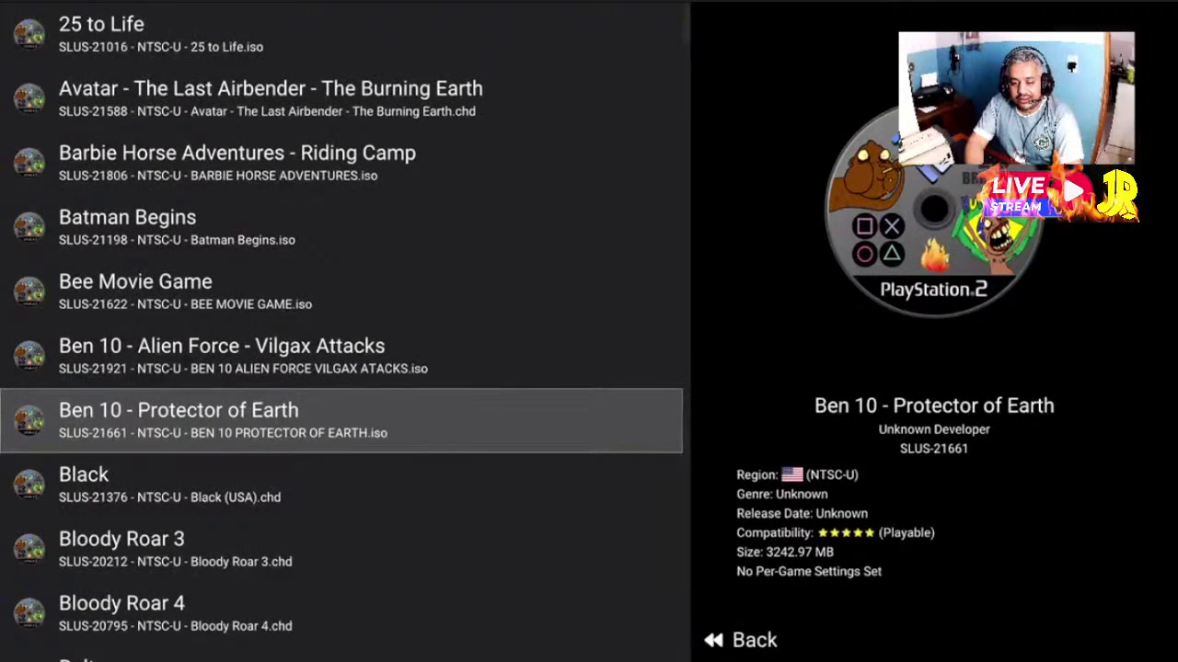
pyautogui.press('Down')
pyautogui.press('Down')
pyautogui.press('Down')
pyautogui.press('Right')
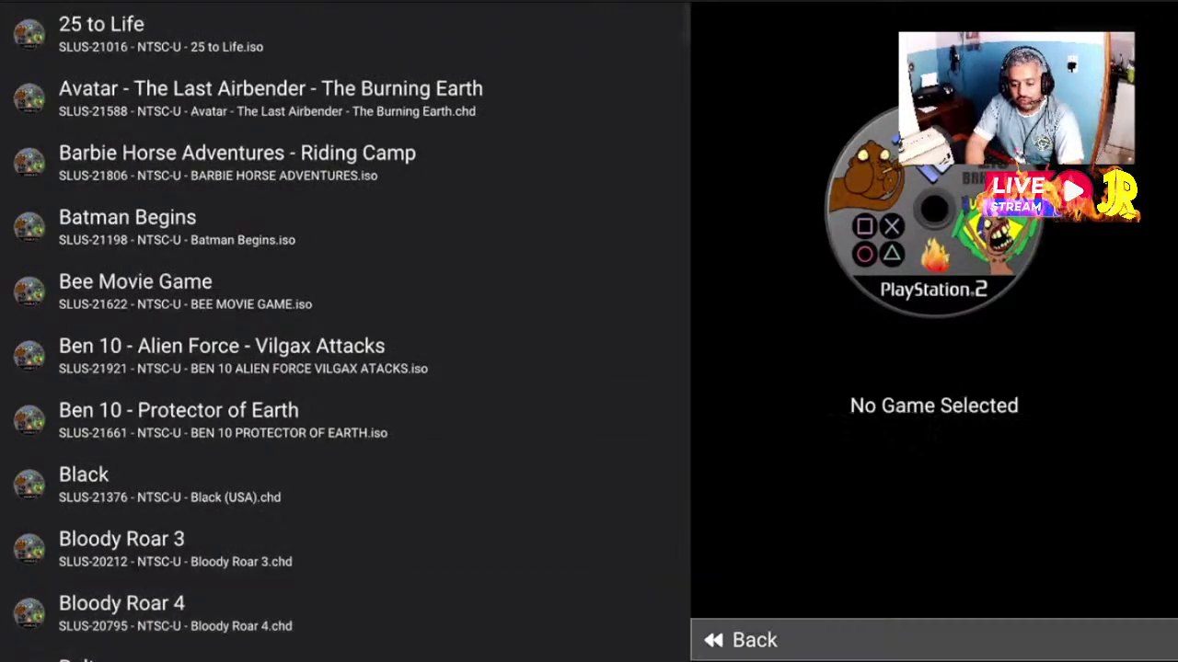
pyautogui.press('Return')
pyautogui.press('Down')
pyautogui.press('Down')
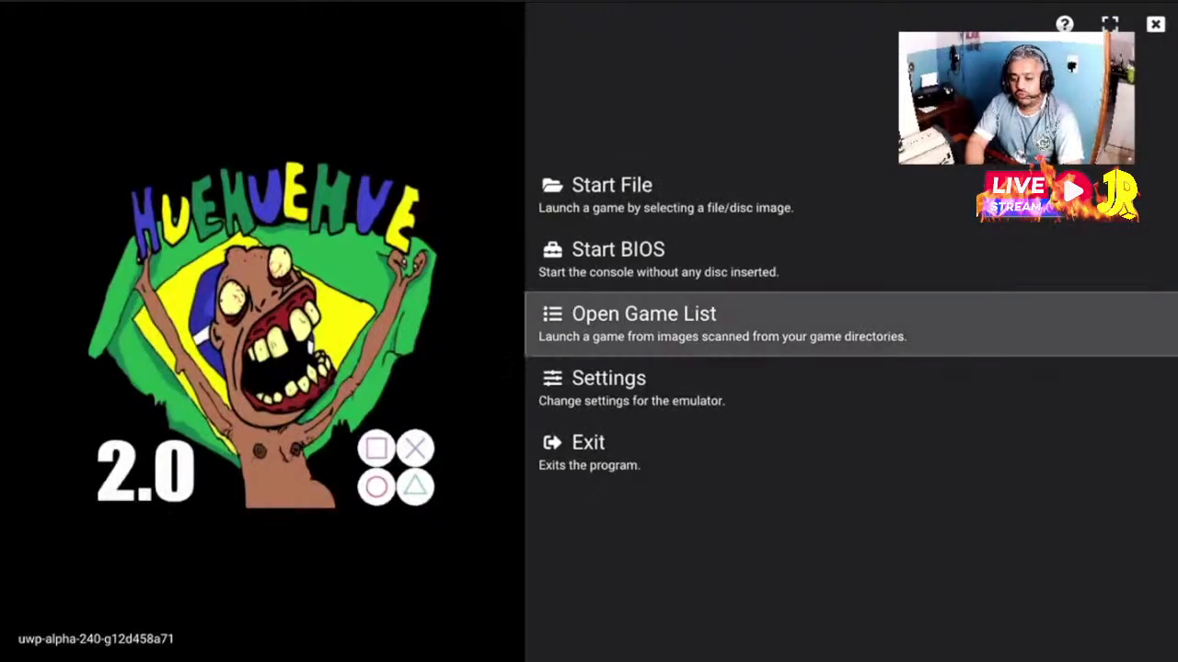
pyautogui.press('Down')
# Open Settings and page across to Graphics Settings, focusing the Renderer option
pyautogui.press('Return')
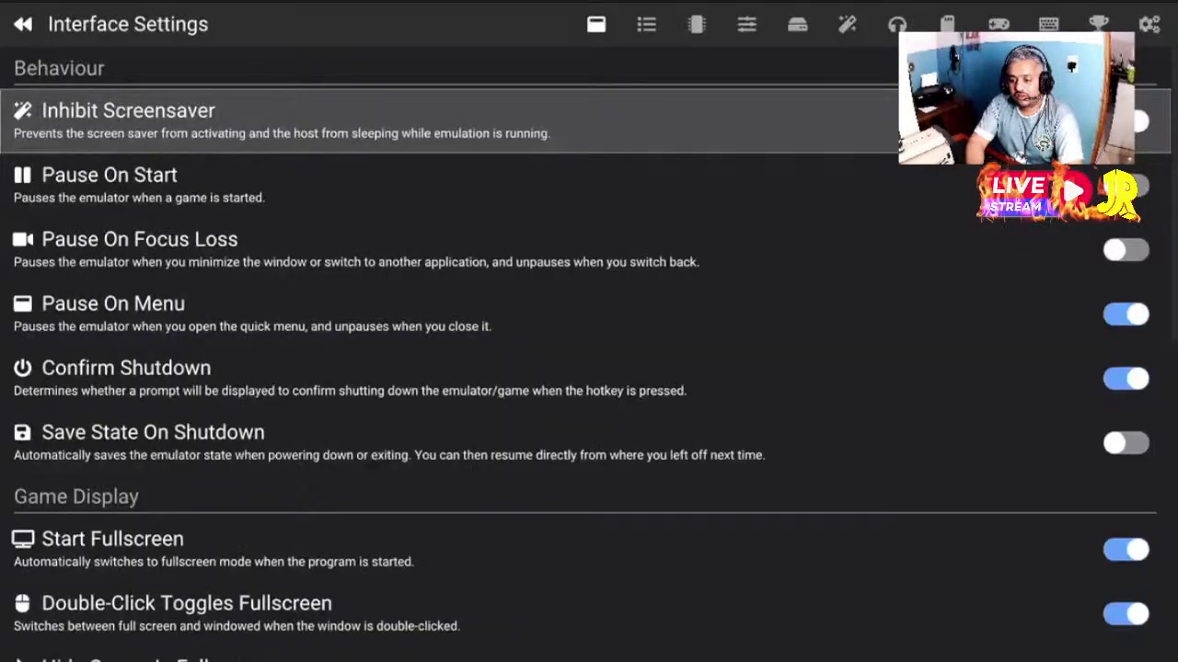
pyautogui.press('Right')
pyautogui.press('Right')
pyautogui.press('Right')
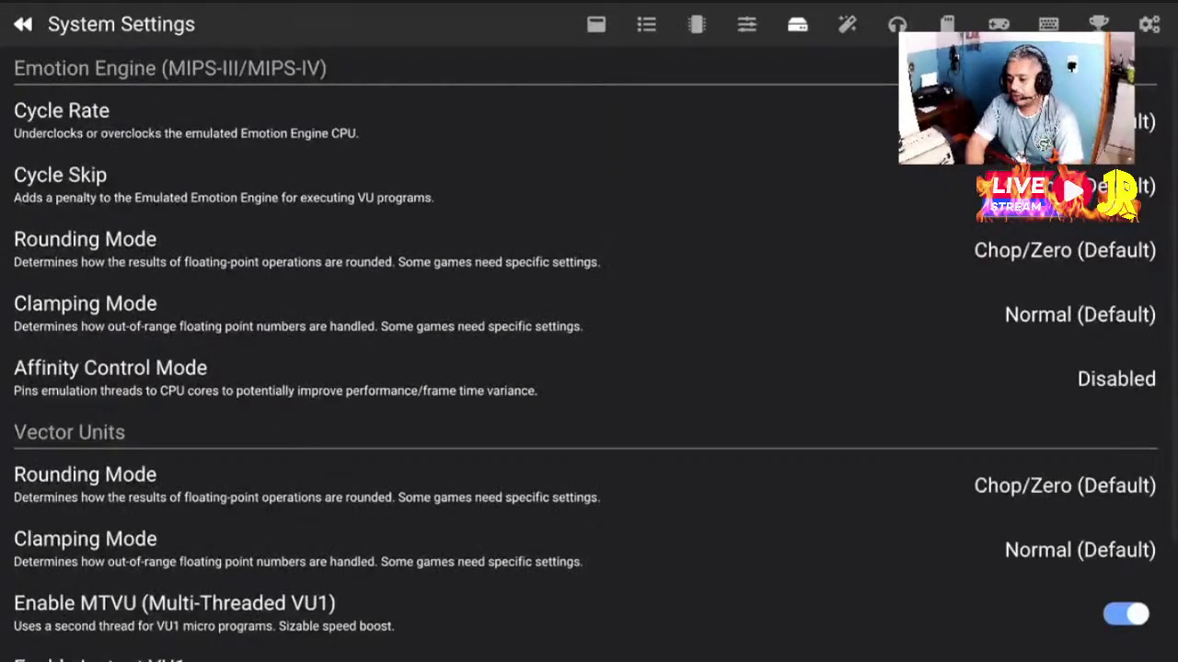
pyautogui.press('Right')
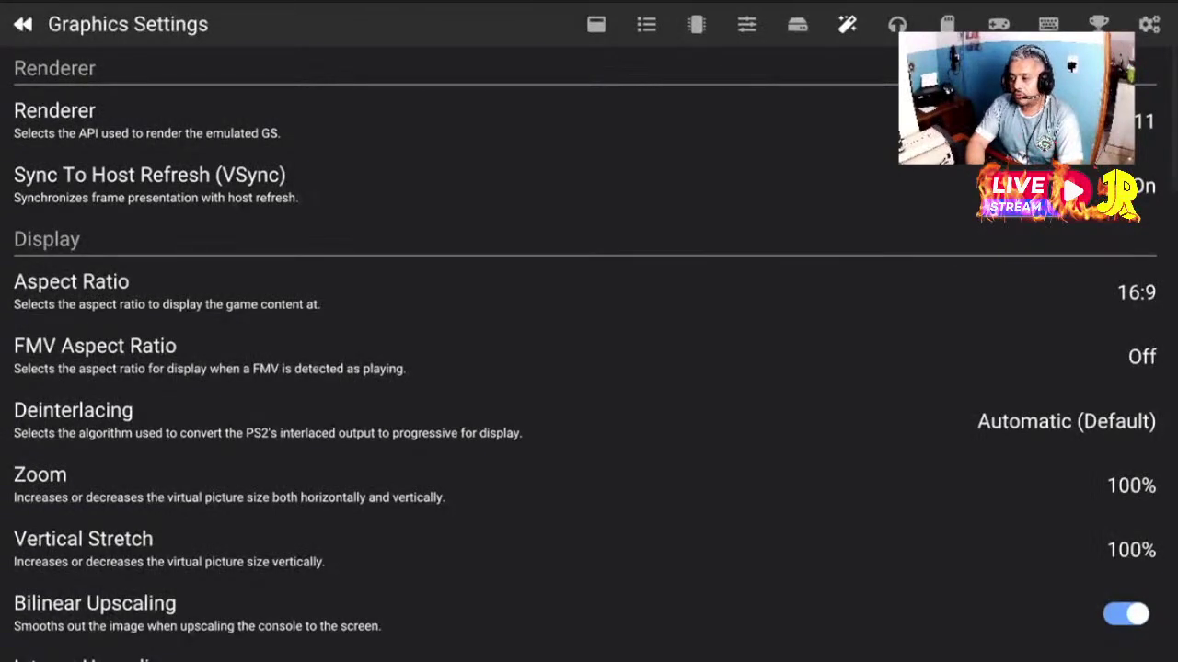
pyautogui.press('Down')
pyautogui.press('Up')
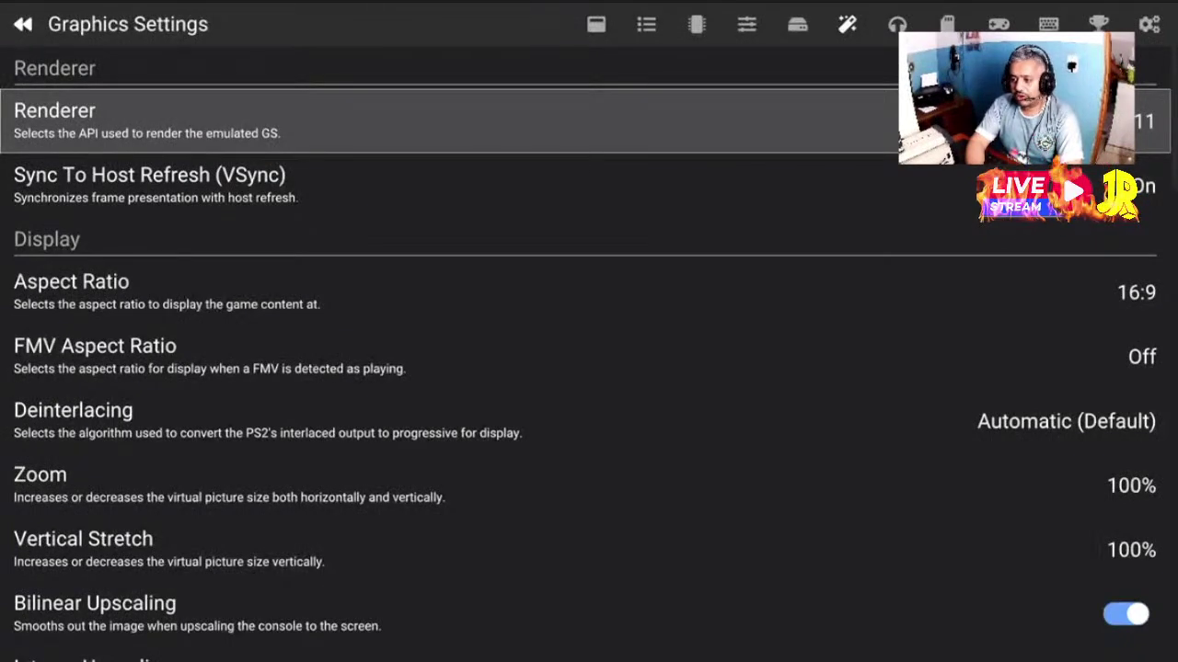
pyautogui.press('pageup')
pyautogui.press('pageup')
pyautogui.press('pagedown')
pyautogui.press('pagedown')
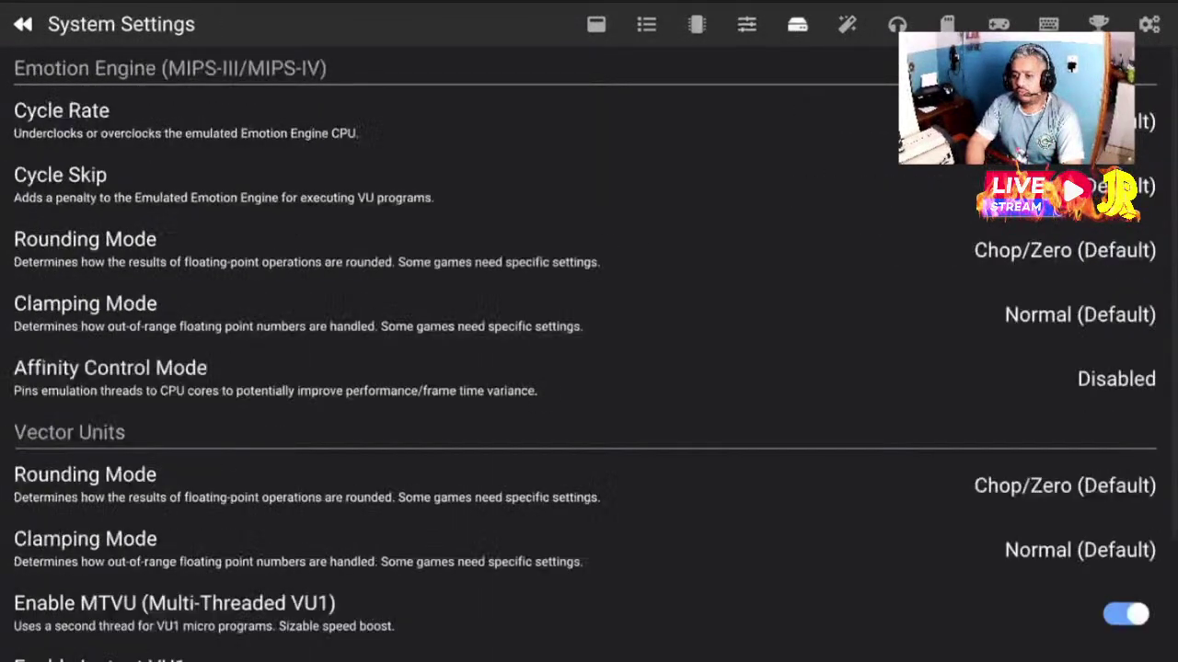
# Change the Renderer from Direct3D 11 to Direct3D 12
pyautogui.press('Return')
pyautogui.press('Down')
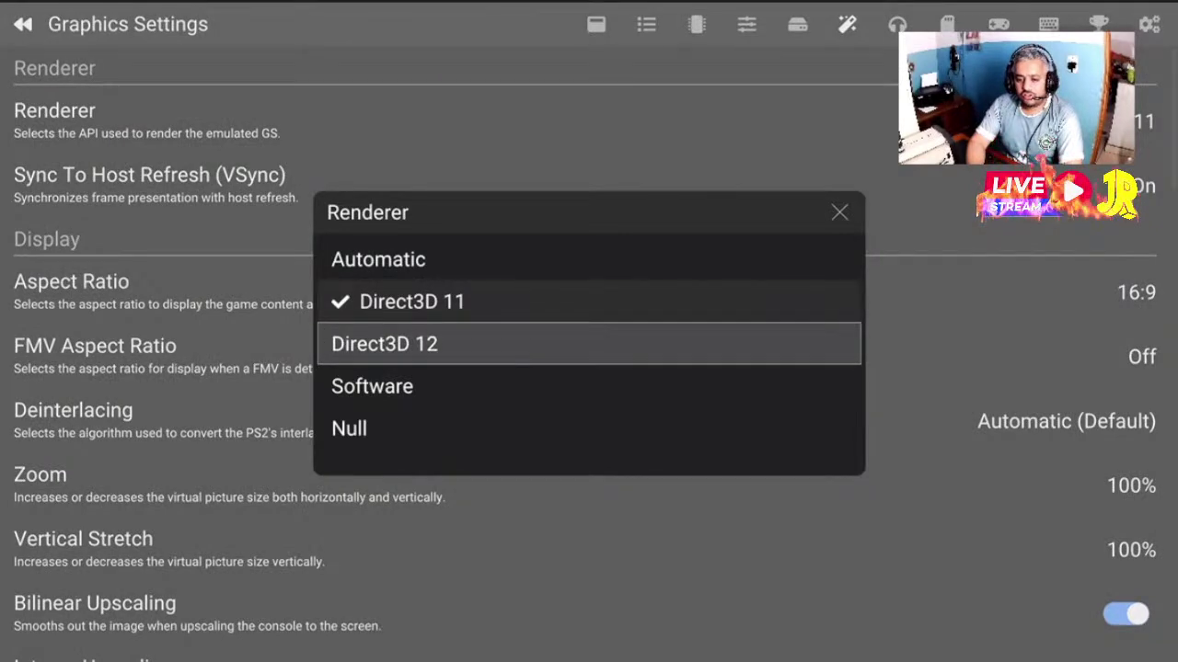
pyautogui.press('Up')
pyautogui.press('Up')
pyautogui.press('Down')
pyautogui.press('Down')
pyautogui.press('Down')
pyautogui.press('Down')
pyautogui.press('Up')
pyautogui.press('Up')
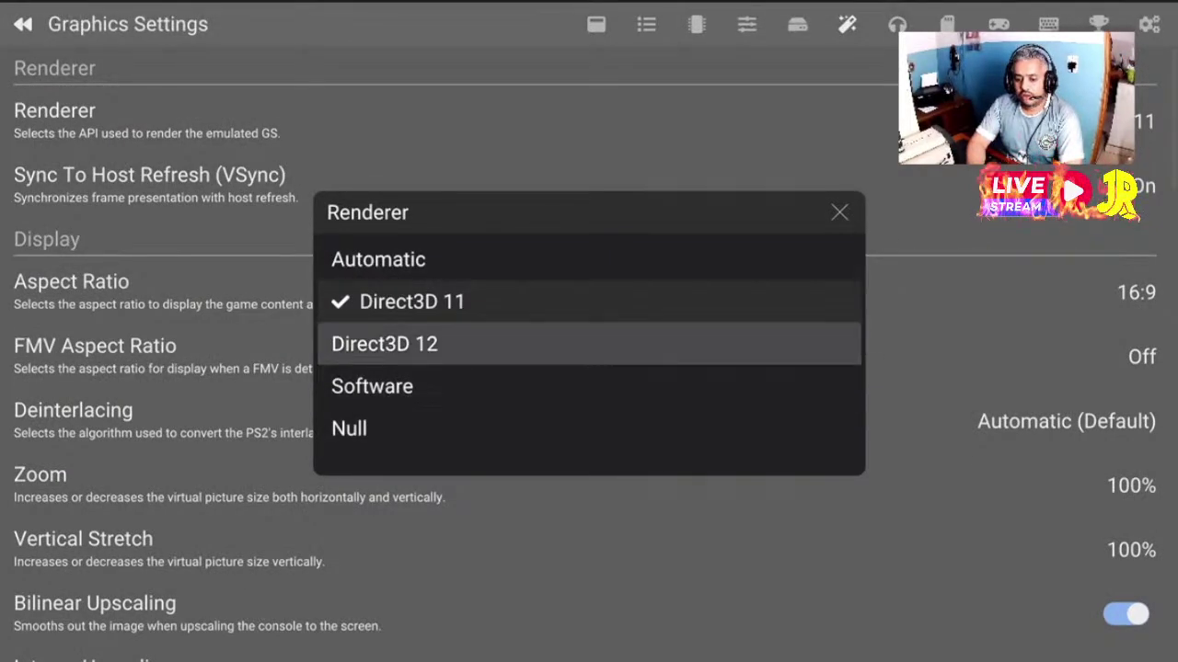
pyautogui.press('Return')
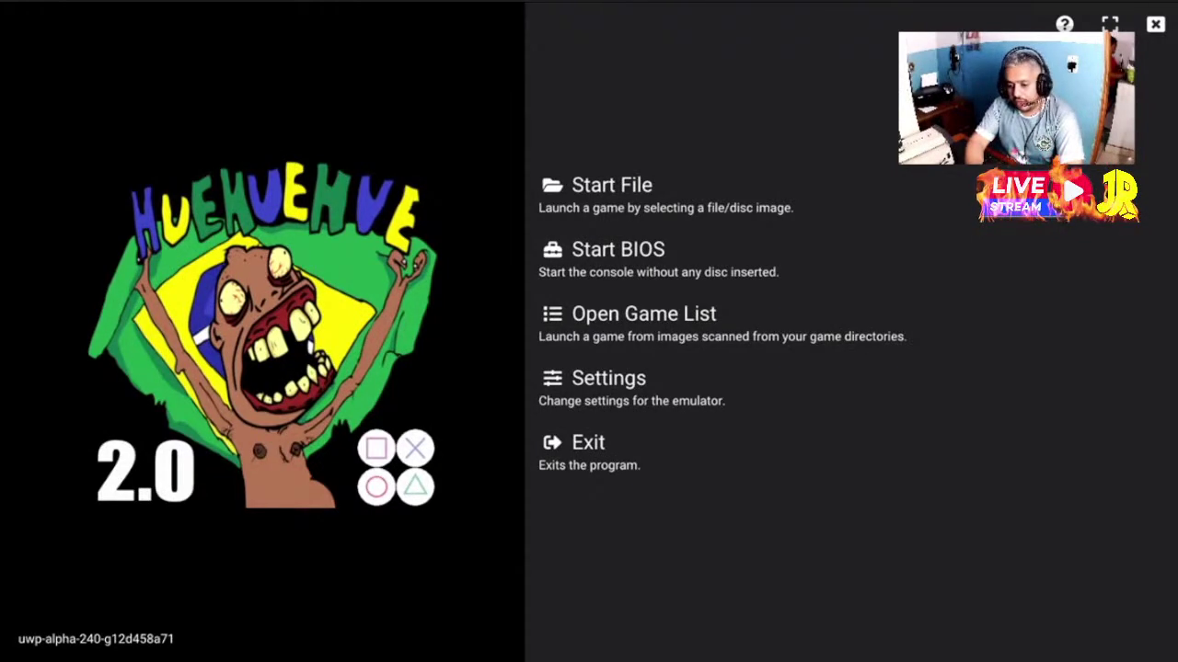
pyautogui.press('Down')
pyautogui.press('Down')
pyautogui.press('Down')
# Open the game list, scroll past Bloody Roar 3 to Bloody Roar 4 and launch it
pyautogui.press('Return')
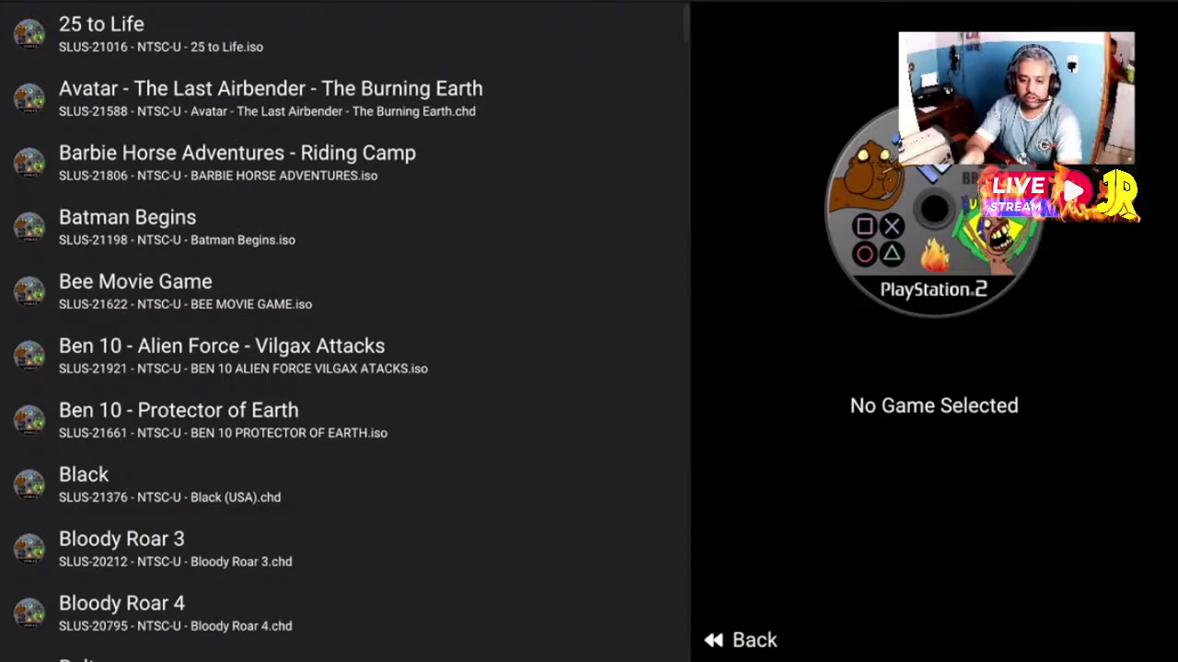
pyautogui.press('Down')
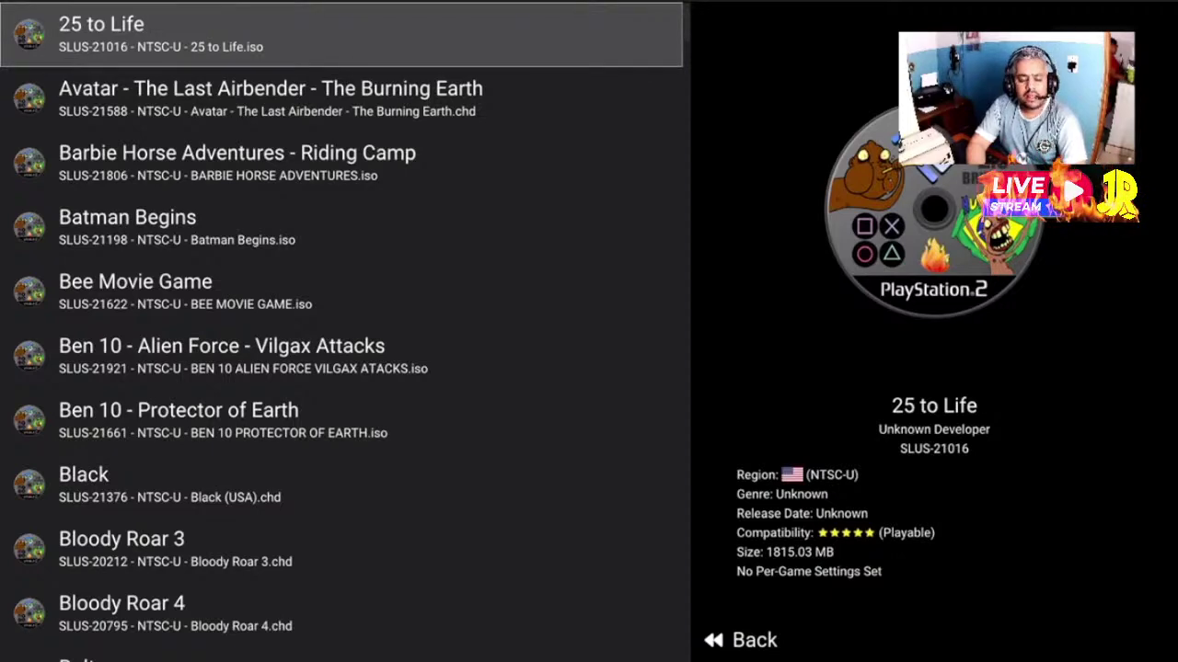
pyautogui.press('Down')
pyautogui.press('Down')
pyautogui.press('Down')
pyautogui.press('Down')
pyautogui.press('Down')
pyautogui.press('Down')
pyautogui.press('Down')
pyautogui.press('Down')
pyautogui.press('Down')
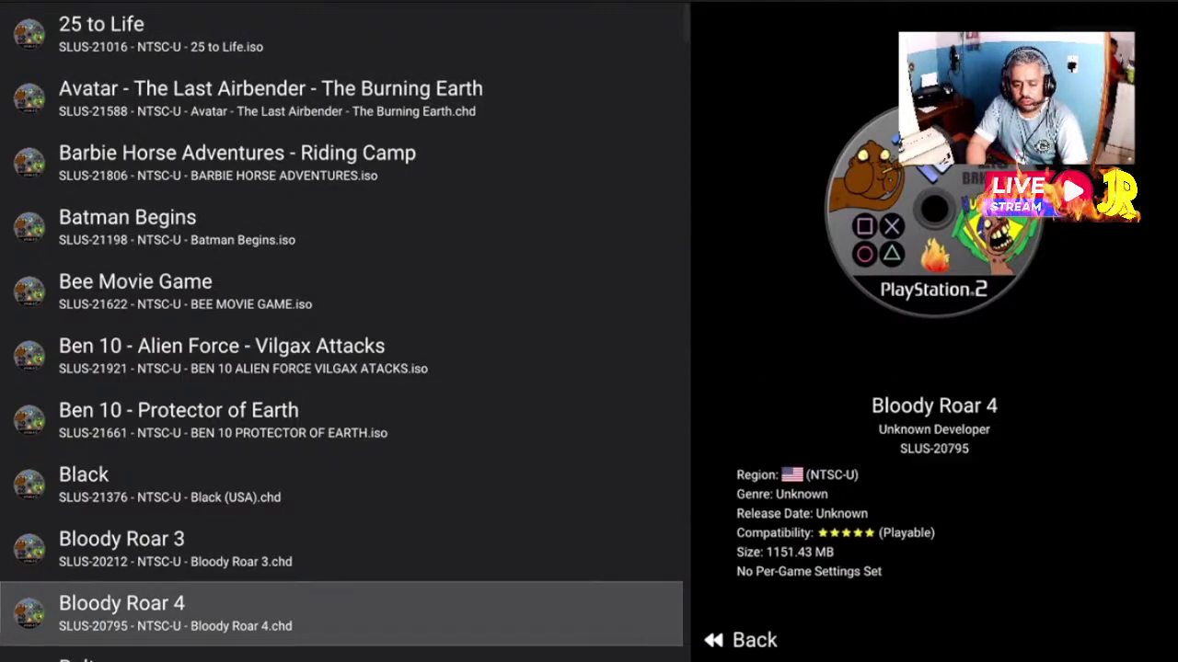
pyautogui.press('Down')
pyautogui.press('Down')
pyautogui.press('Down')
pyautogui.press('Down')
pyautogui.press('Down')
pyautogui.press('Up')
pyautogui.press('Up')
pyautogui.press('Up')
pyautogui.press('Up')
pyautogui.press('Up')
pyautogui.press('Up')
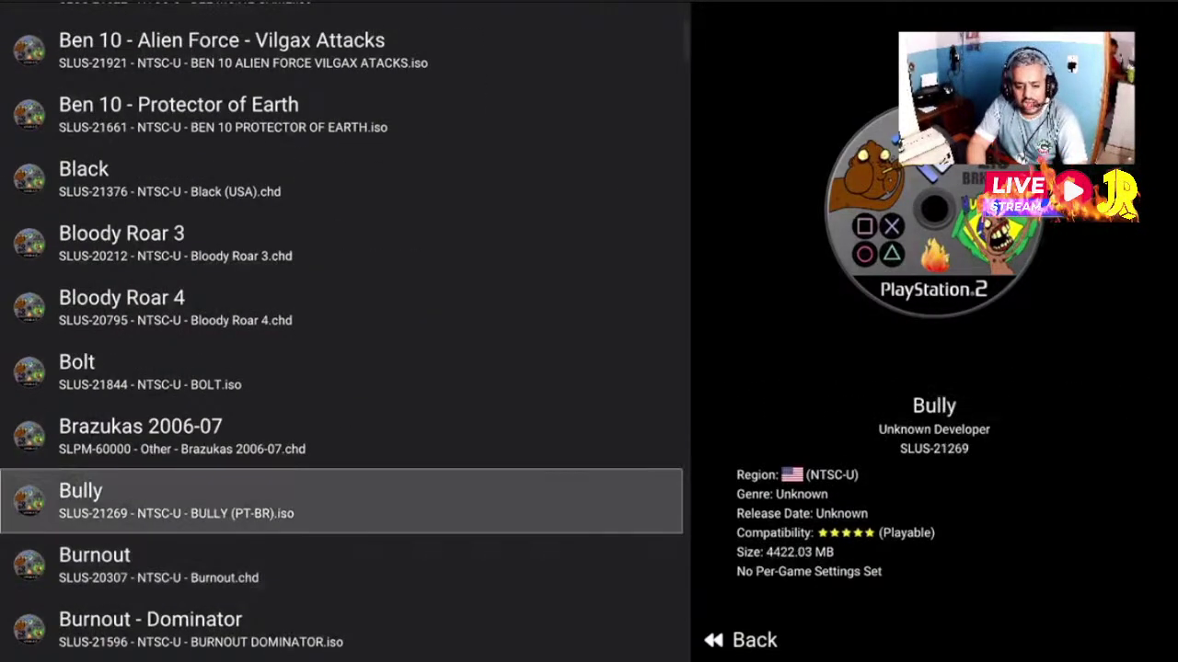
pyautogui.press('Down')
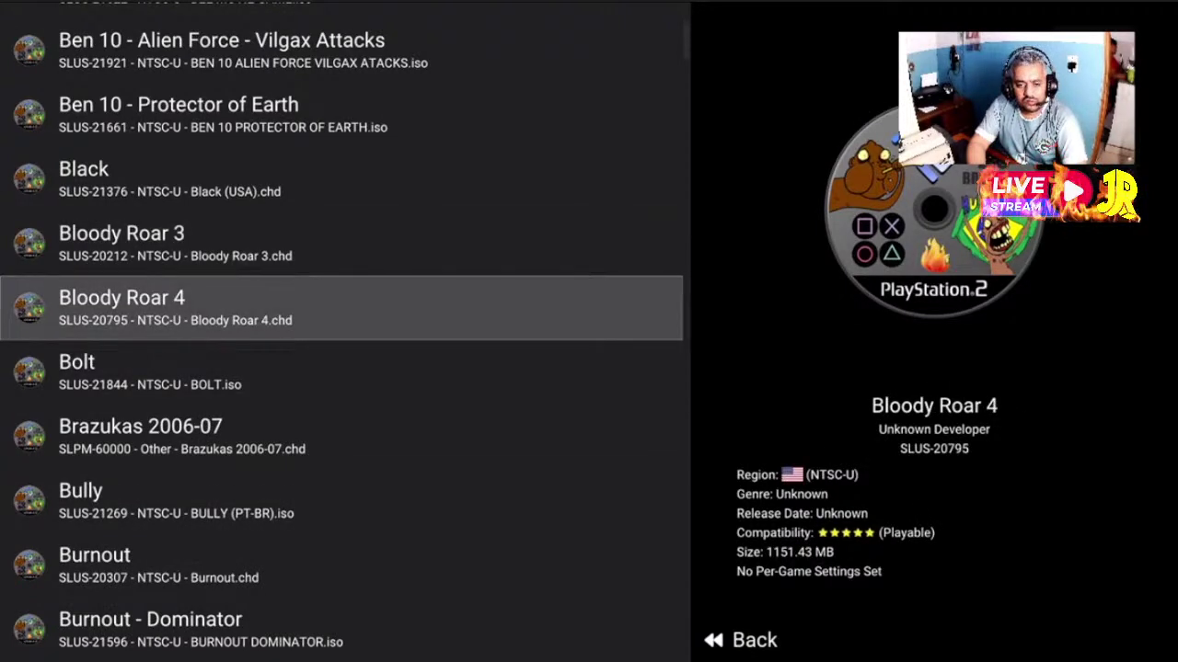
pyautogui.press('Up')
pyautogui.press('Down')
pyautogui.press('Return')
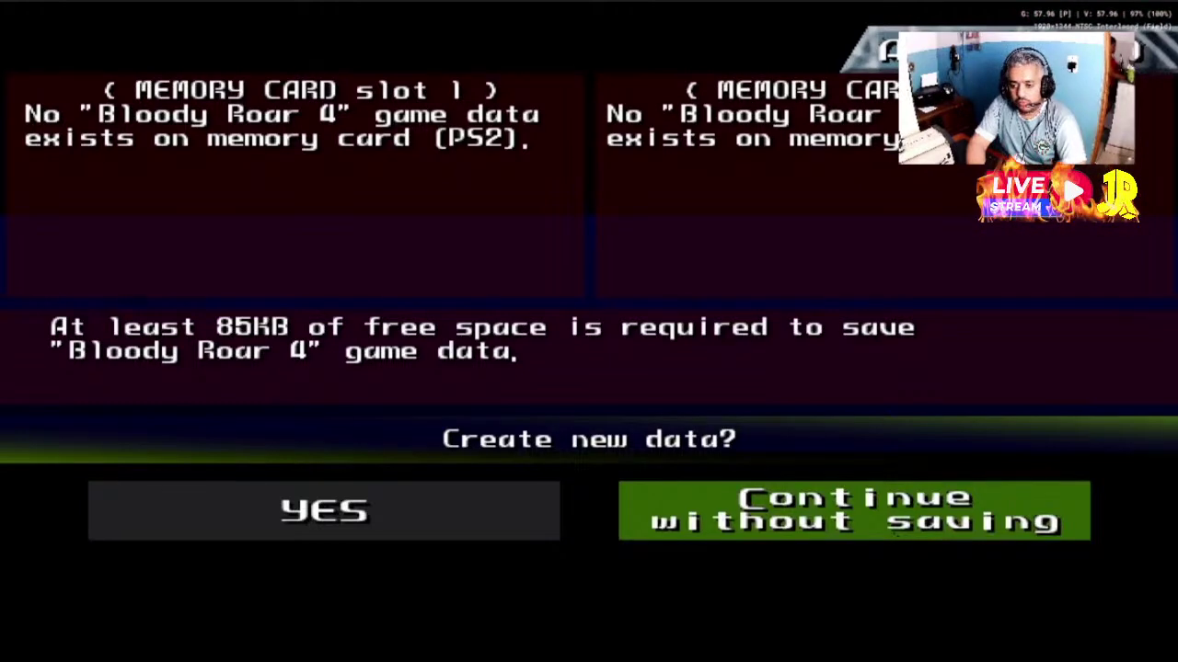
# Choose YES to create save data, pick MEMORY CARD slot1 and confirm writing the save
pyautogui.press('Left')
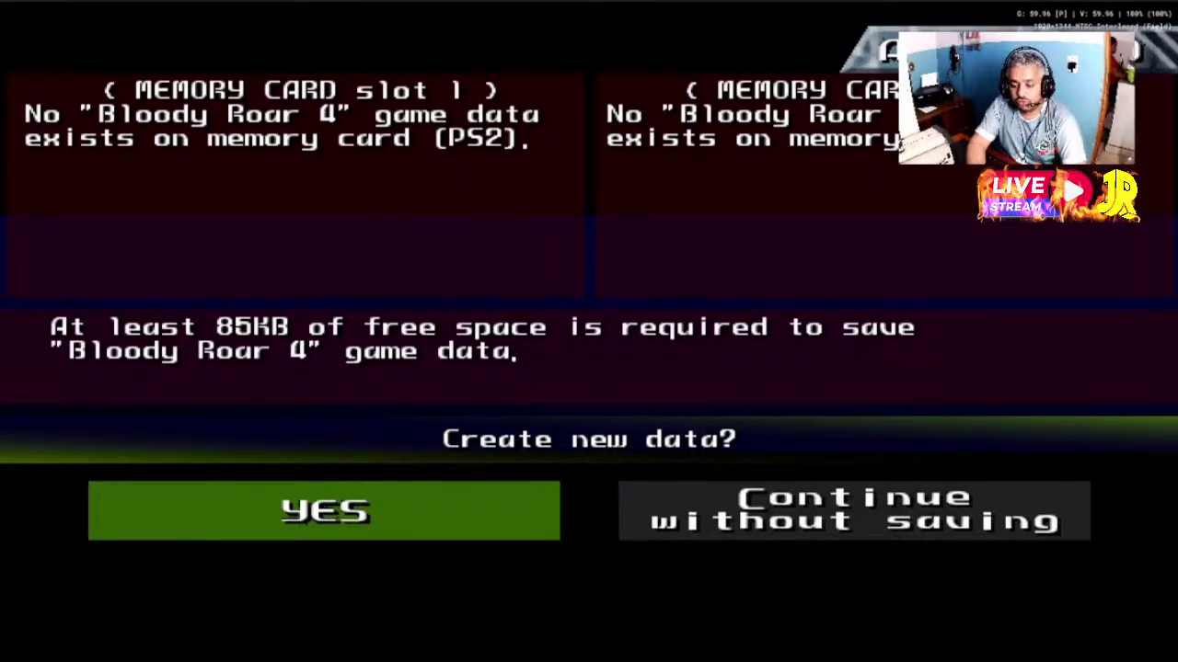
pyautogui.press('Return')
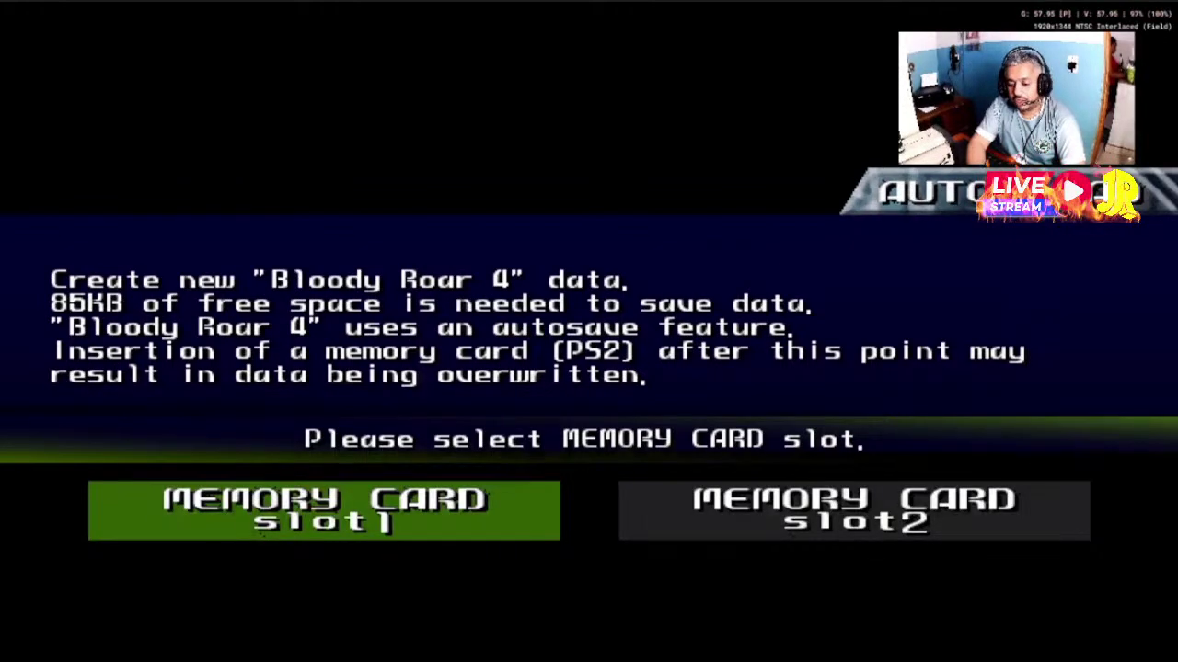
pyautogui.press('Return')
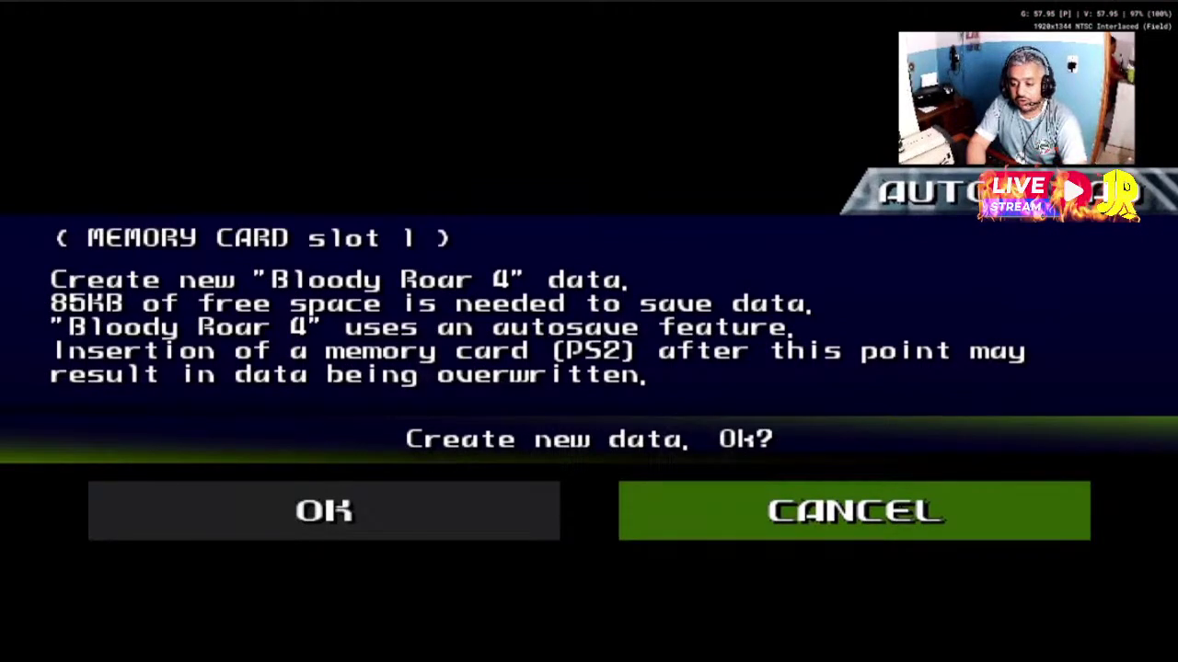
pyautogui.press('Left')
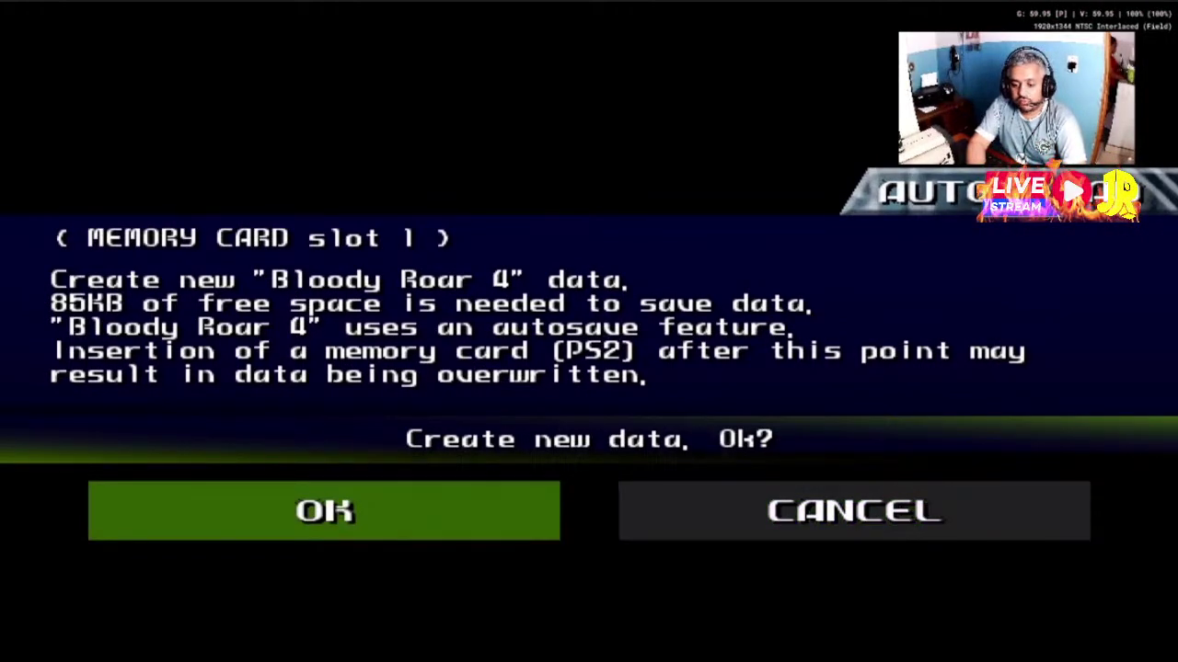
pyautogui.press('Return')
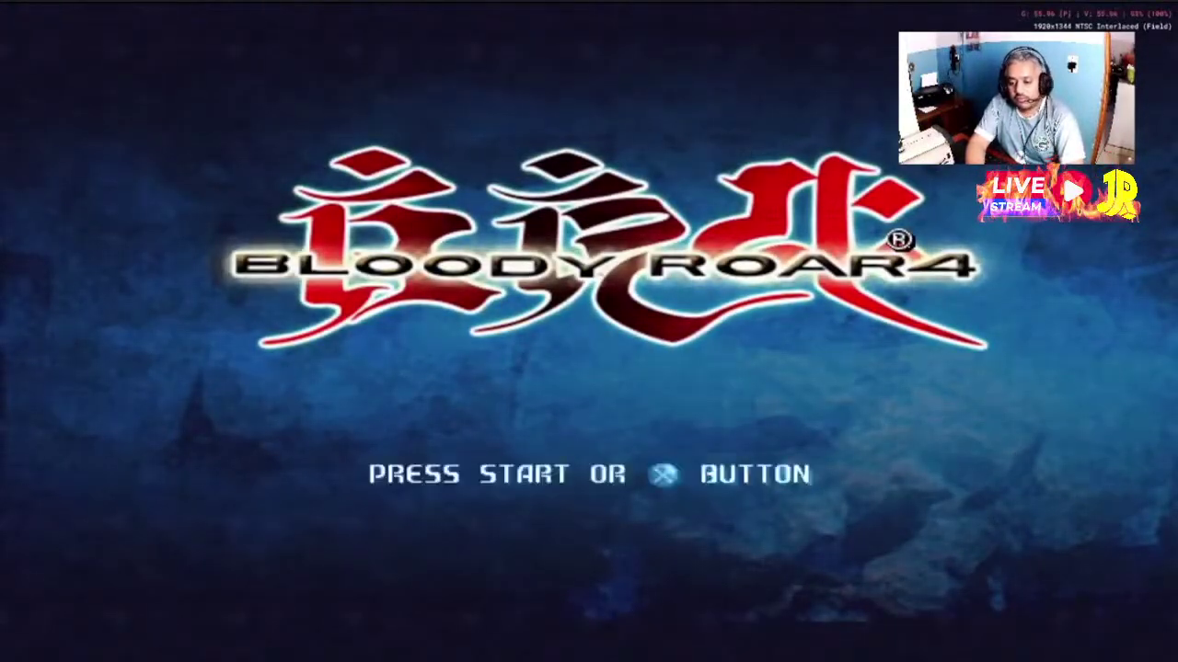
# Get past the title screen and open Settings from the emulator pause menu
pyautogui.press('Return')
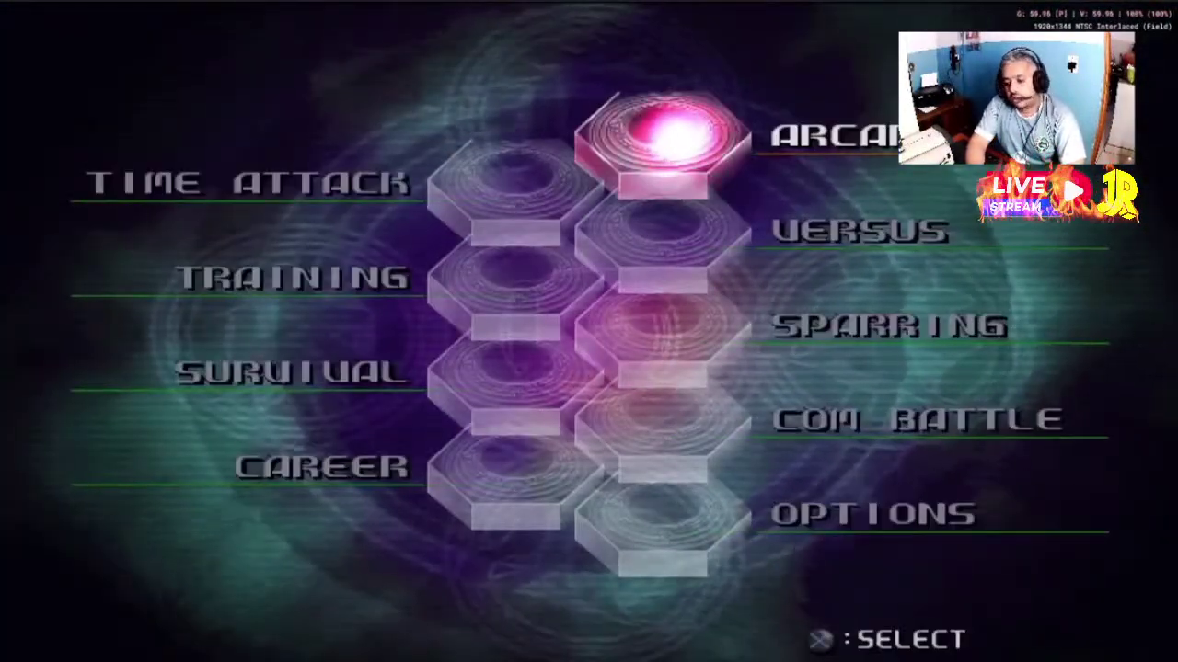
pyautogui.press('Escape')
pyautogui.press('Down')
pyautogui.press('Down')
pyautogui.press('Down')
pyautogui.press('Down')
pyautogui.press('Down')
pyautogui.press('Down')
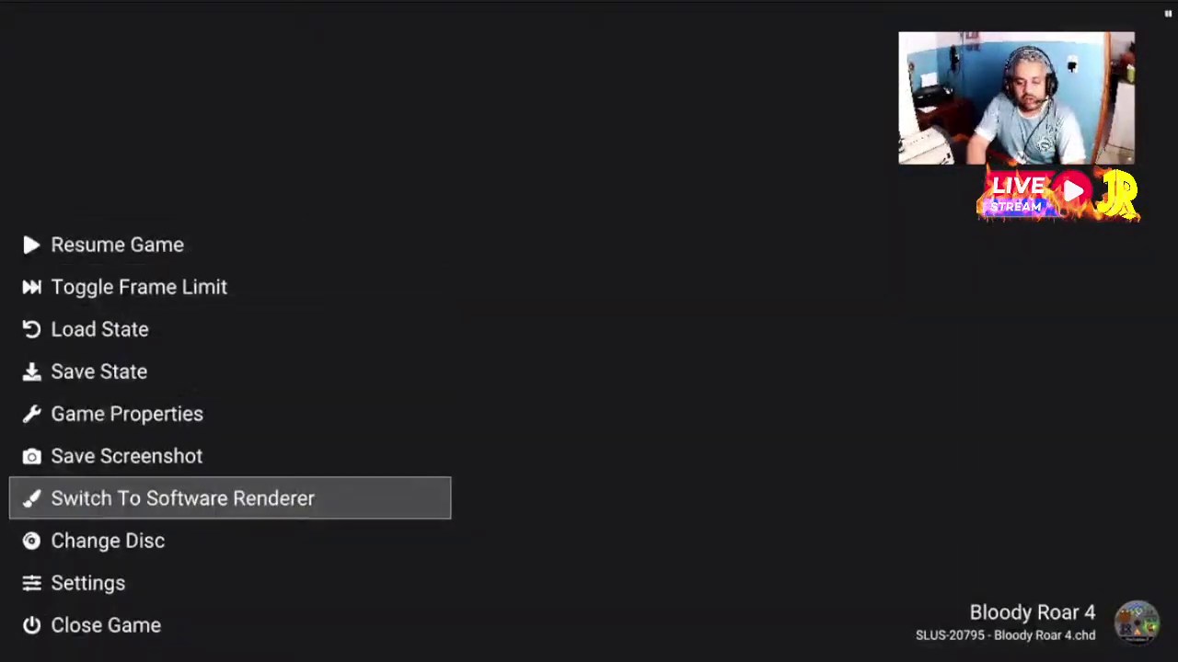
pyautogui.press('Down')
pyautogui.press('Down')
pyautogui.press('Return')
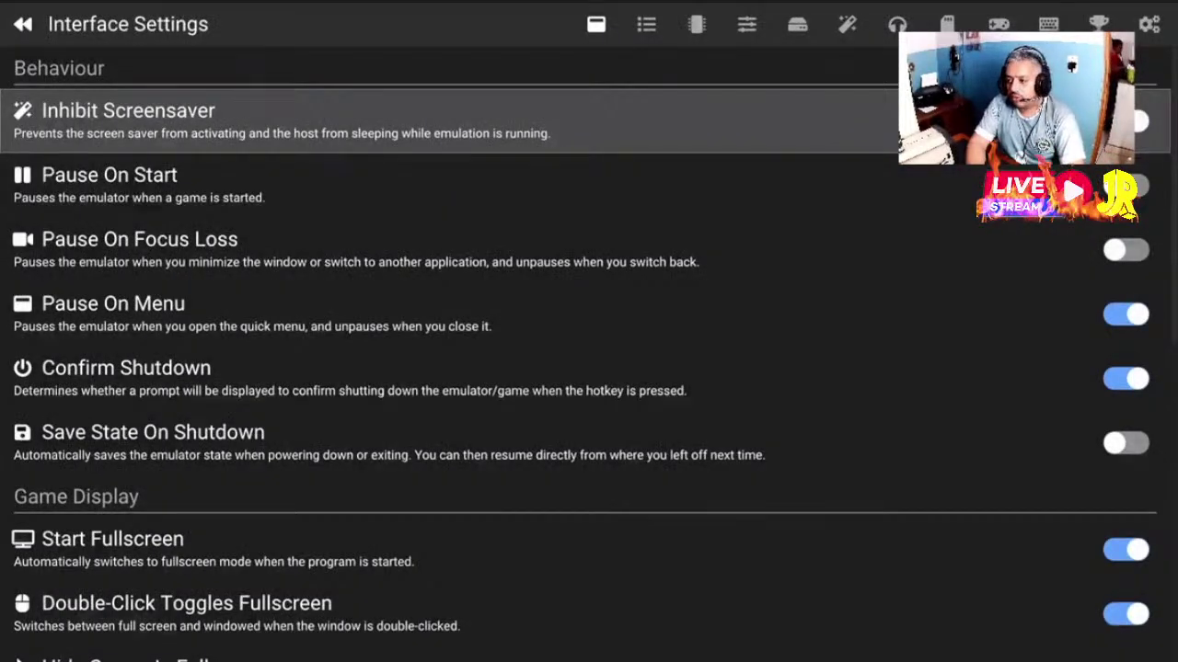
# Set Aspect Ratio to 4:3 on the Graphics page, then close settings to resume
pyautogui.press('pagedown')
pyautogui.press('pagedown')
pyautogui.press('pagedown')
pyautogui.press('pagedown')
pyautogui.press('pagedown')
pyautogui.press('pagedown')
pyautogui.press('Down')
pyautogui.press('Down')
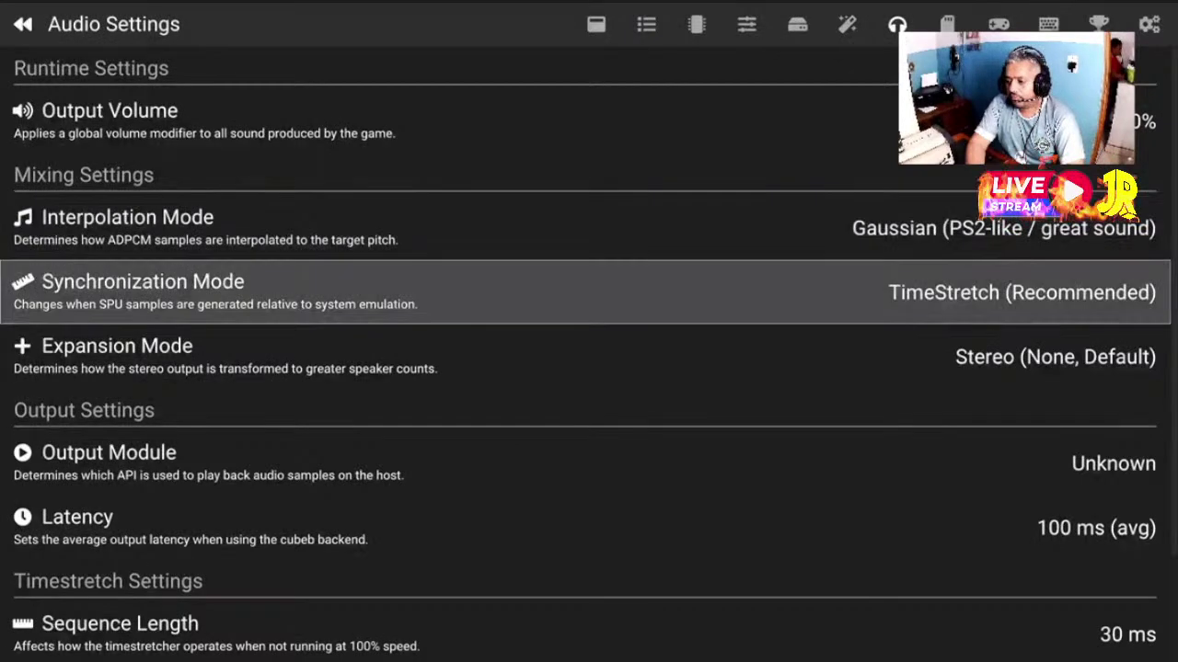
pyautogui.press('Up')
pyautogui.press('pageup')
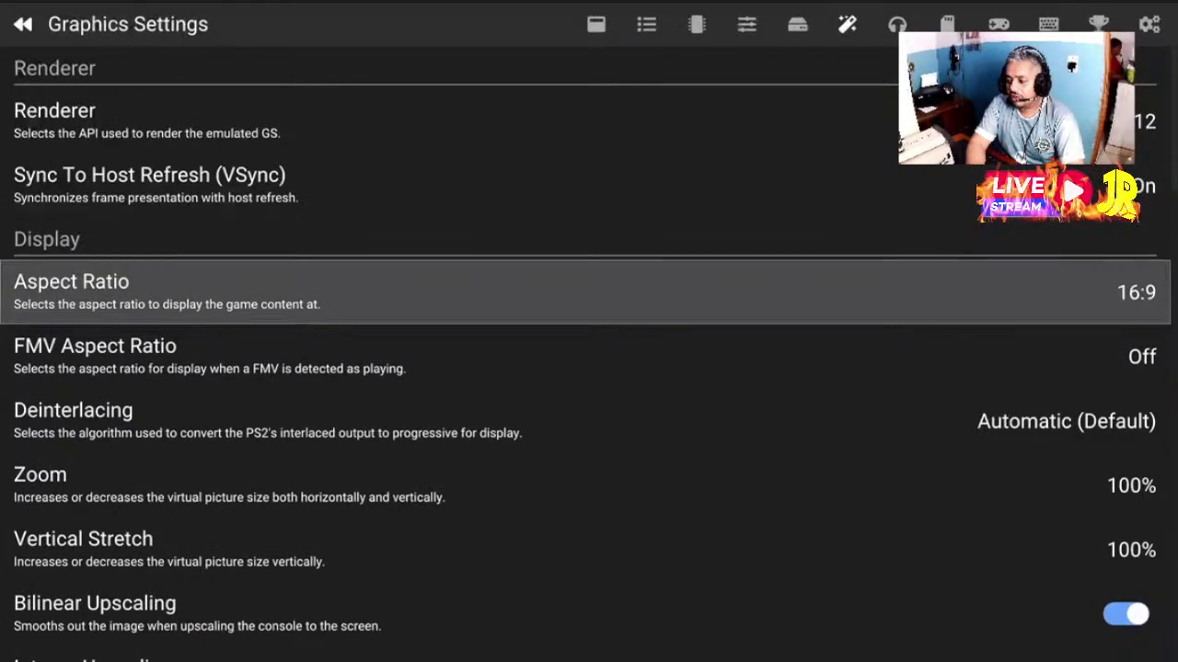
pyautogui.press('Return')
pyautogui.press('Down')
pyautogui.press('Down')
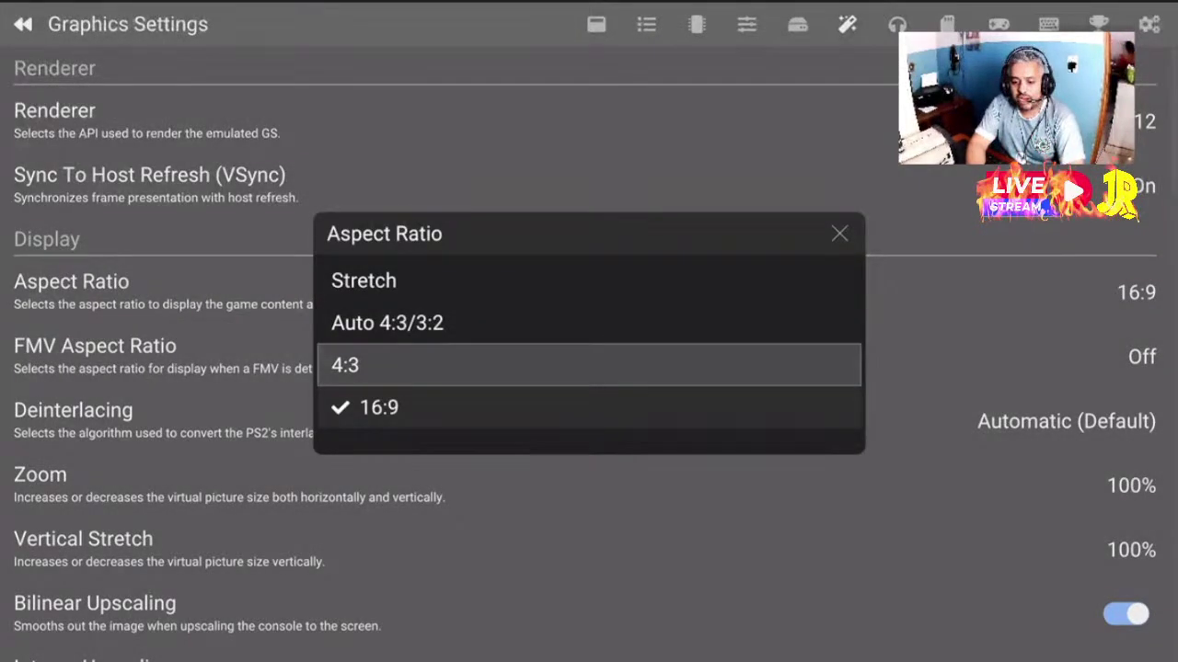
pyautogui.press('Return')
pyautogui.press('Escape')
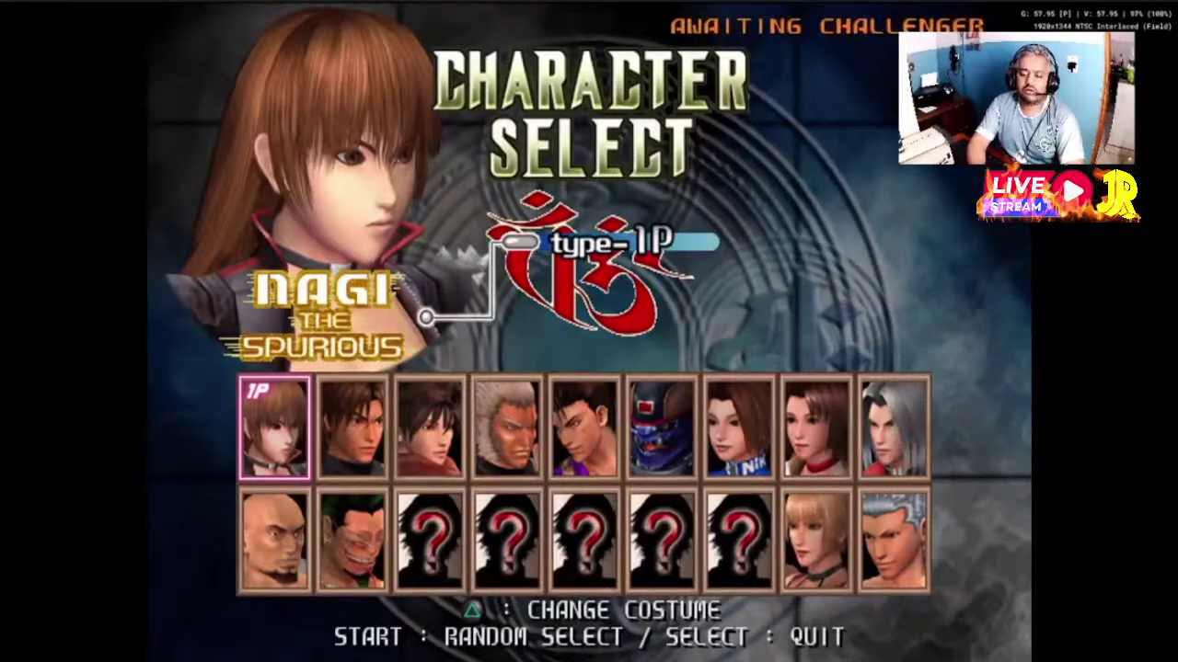
# Keep Yugo selected at character select and open the emulator settings from the pause menu
pyautogui.press('Right')
pyautogui.press('Right')
pyautogui.press('Right')
pyautogui.press('Right')
pyautogui.press('Right')
pyautogui.press('Left')
pyautogui.press('Left')
pyautogui.press('Left')
pyautogui.press('Left')
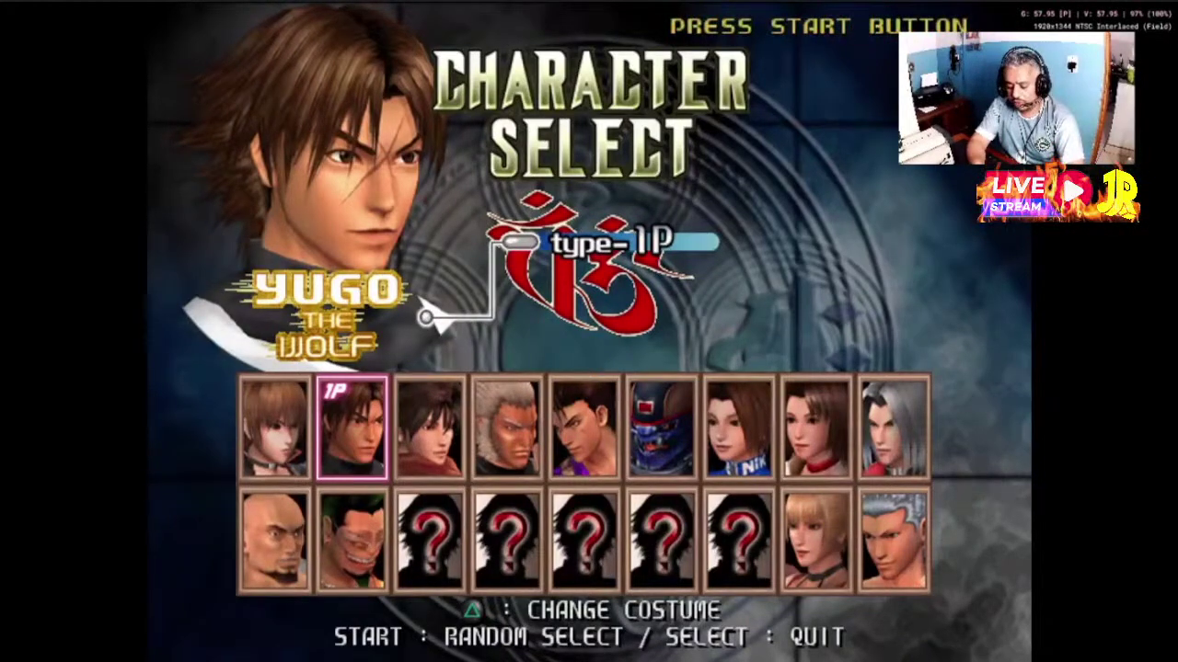
pyautogui.press('Escape')
pyautogui.press('Down')
pyautogui.press('Down')
pyautogui.press('Down')
pyautogui.press('Down')
pyautogui.press('Down')
pyautogui.press('Down')
pyautogui.press('Down')
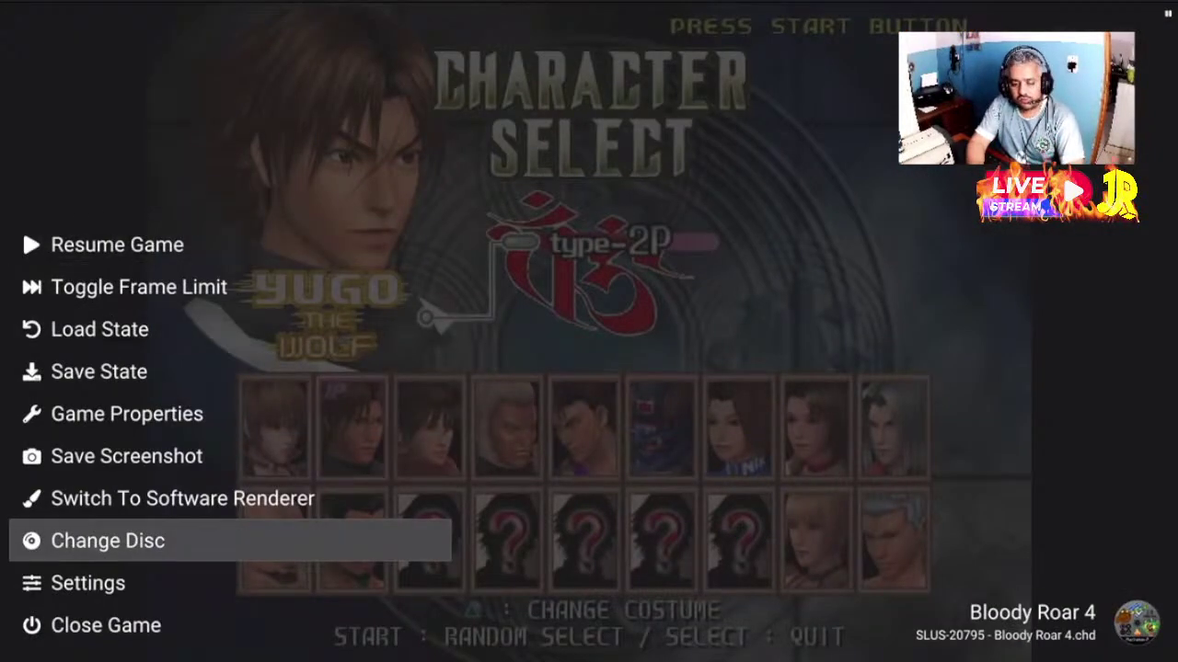
pyautogui.press('Down')
pyautogui.press('Return')
# On the Graphics page, change Aspect Ratio from 4:3 to 16:9
pyautogui.press('Right')
pyautogui.press('Right')
pyautogui.press('Right')
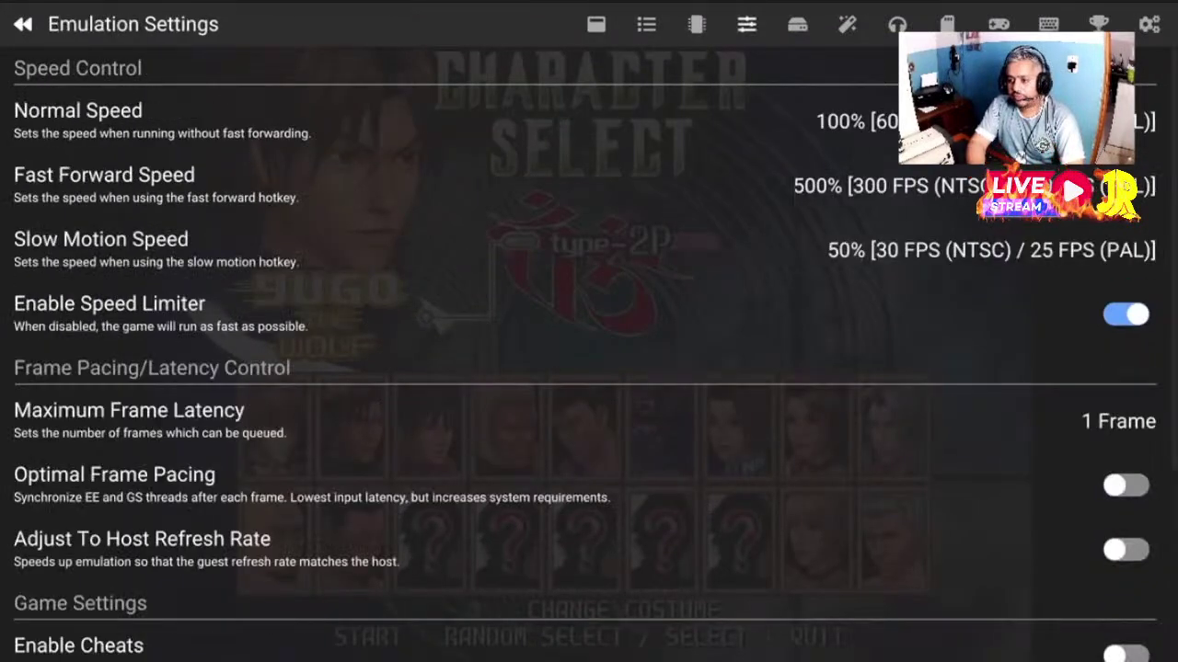
pyautogui.press('Right')
pyautogui.press('Right')
pyautogui.press('Left')
pyautogui.press('Right')
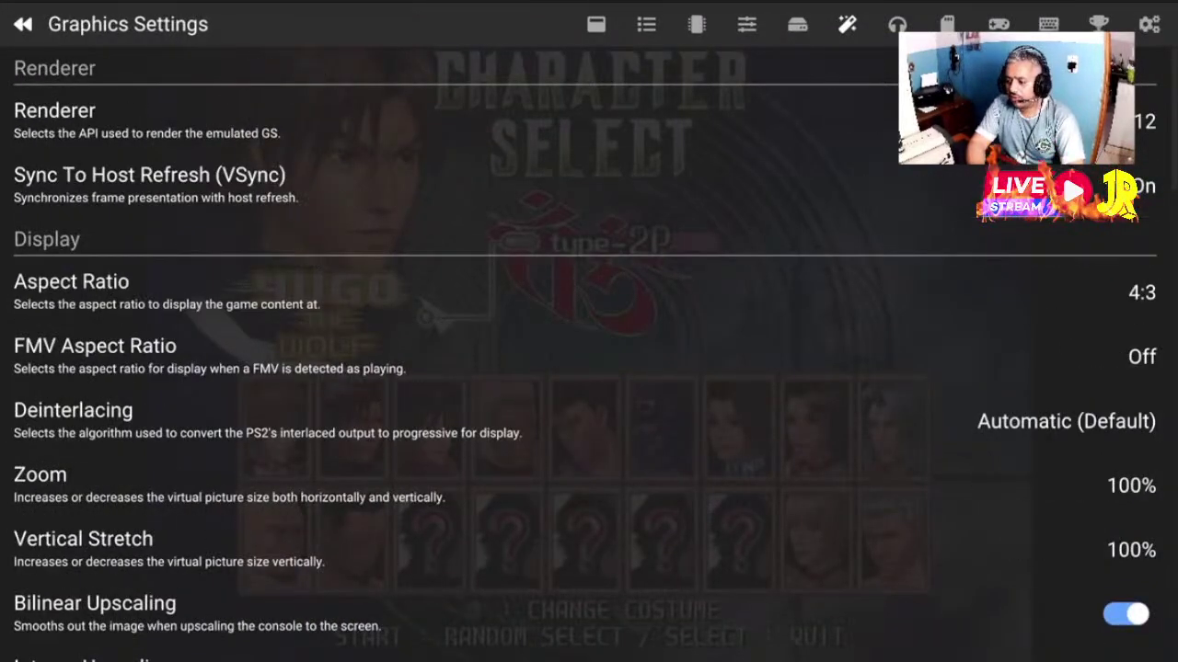
pyautogui.press('Down')
pyautogui.press('Down')
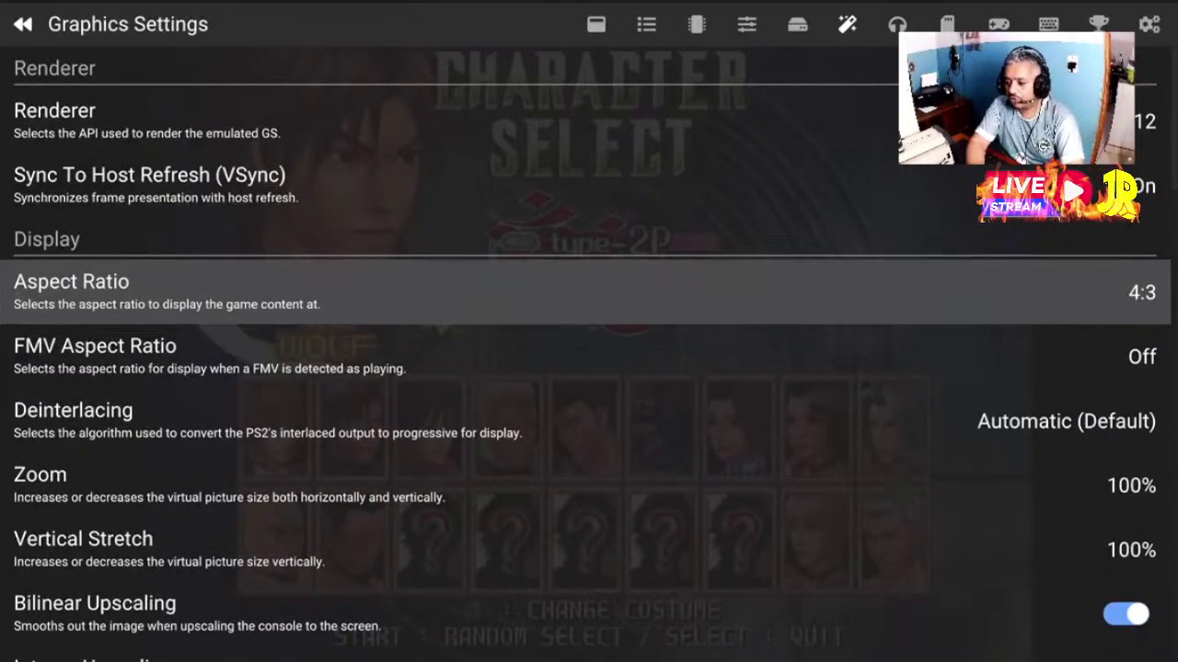
pyautogui.press('Return')
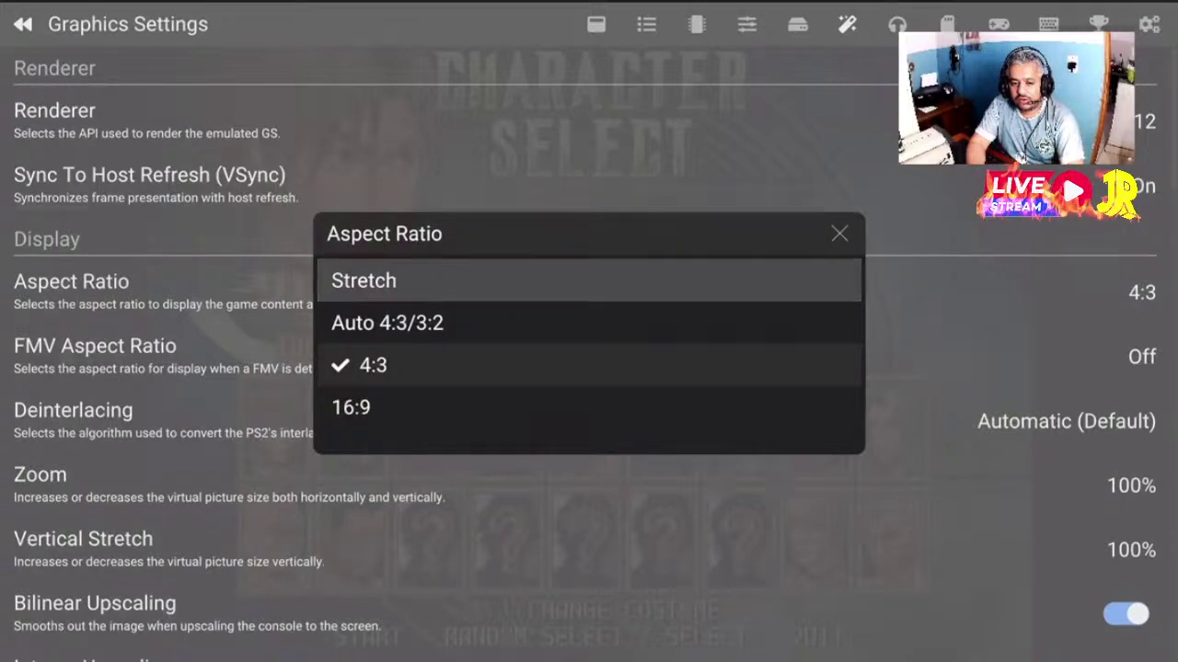
pyautogui.press('Down')
pyautogui.press('Down')
pyautogui.press('Down')
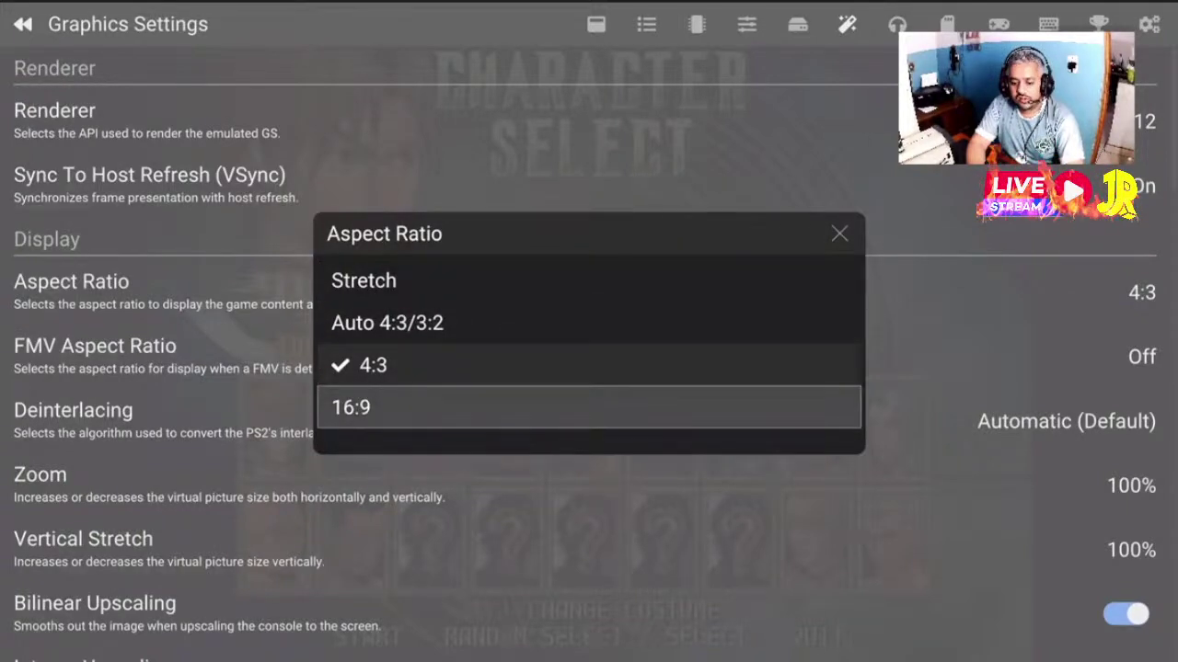
pyautogui.press('Return')
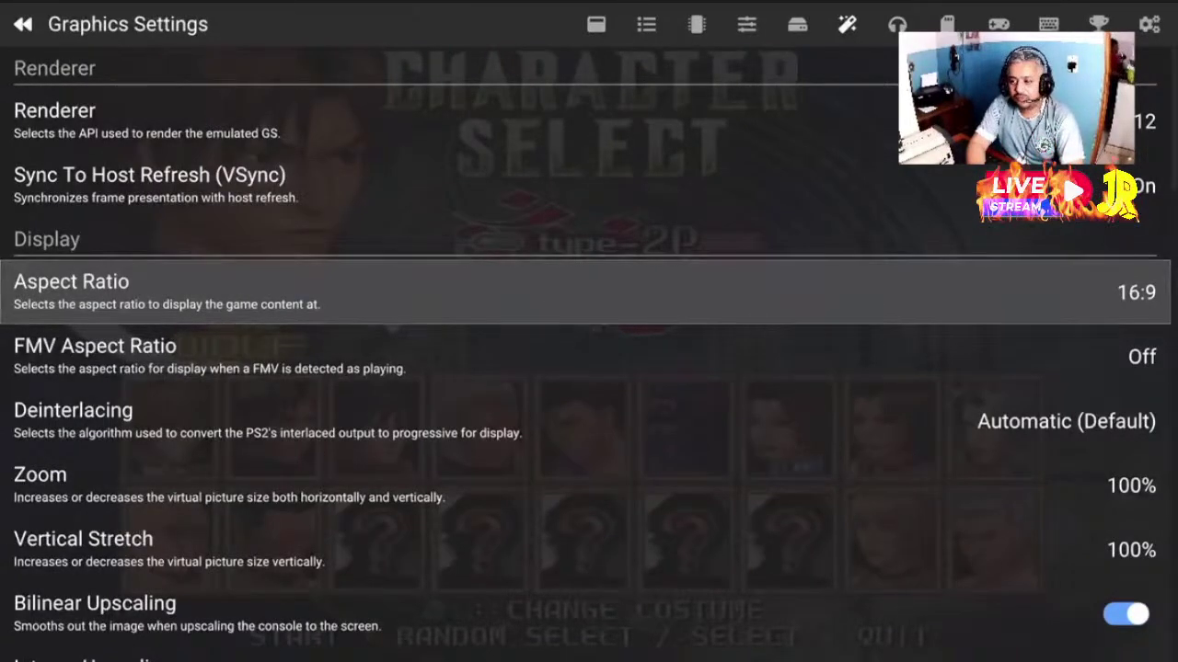
# Return to the Graphics page and leave Sync To Host Refresh (VSync) set to On
pyautogui.press('pageup')
pyautogui.press('pageup')
pyautogui.press('pageup')
pyautogui.press('pageup')
pyautogui.press('pageup')
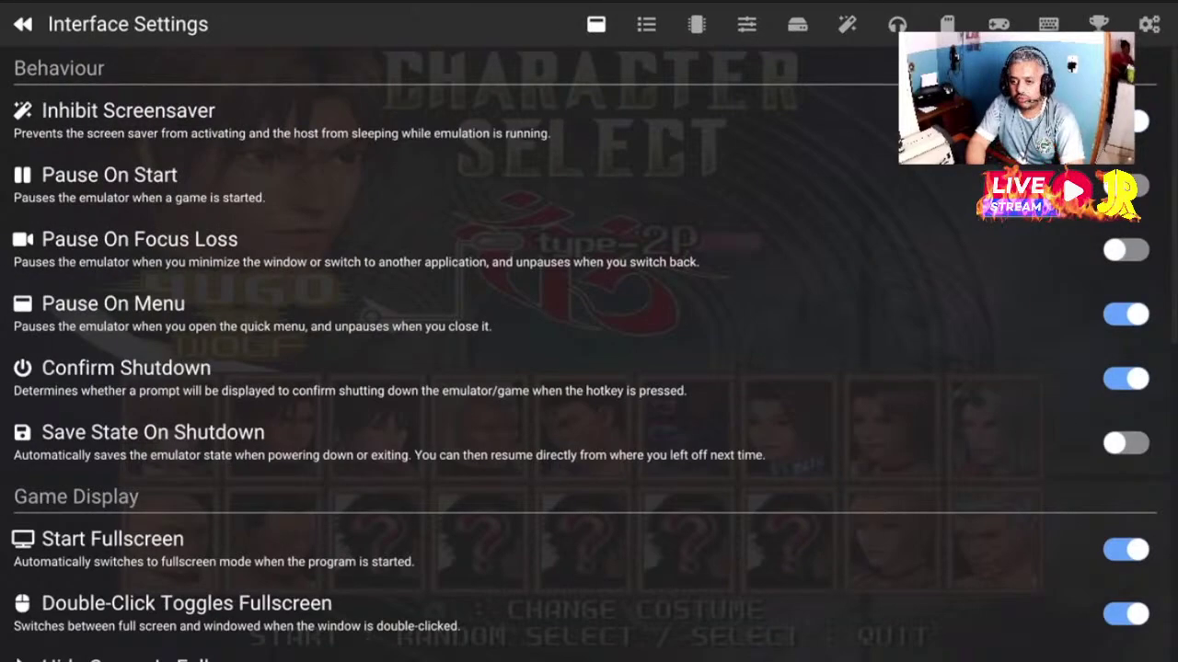
pyautogui.press('pagedown')
pyautogui.press('pagedown')
pyautogui.press('pagedown')
pyautogui.press('pagedown')
pyautogui.press('pagedown')
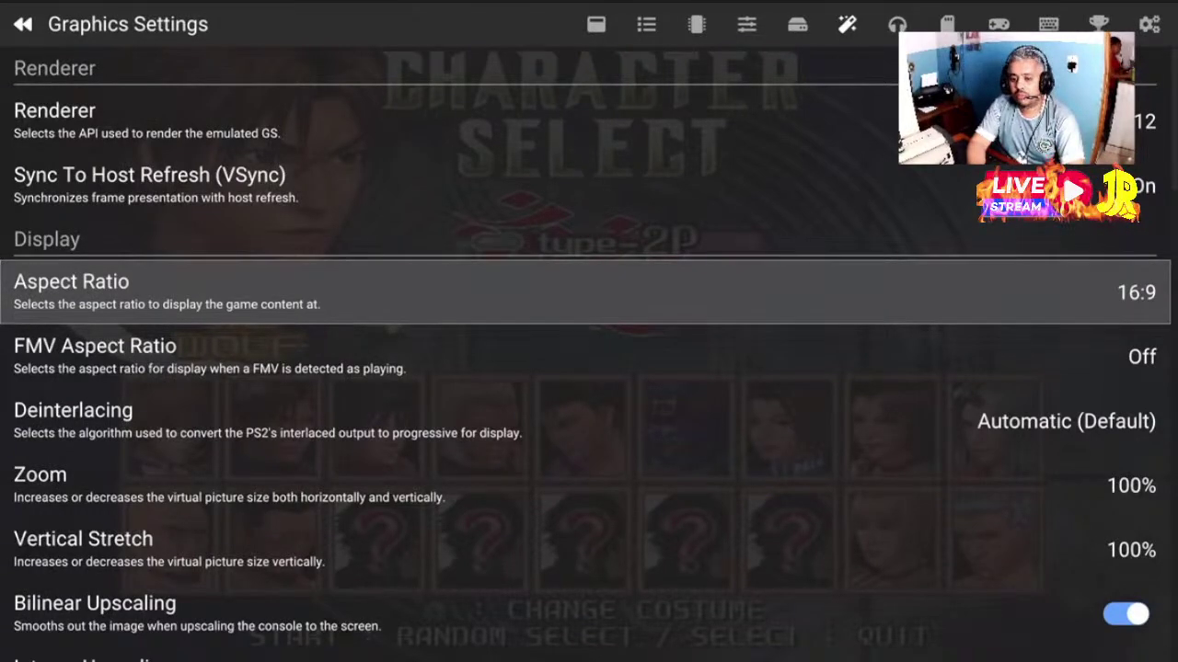
pyautogui.press('Up')
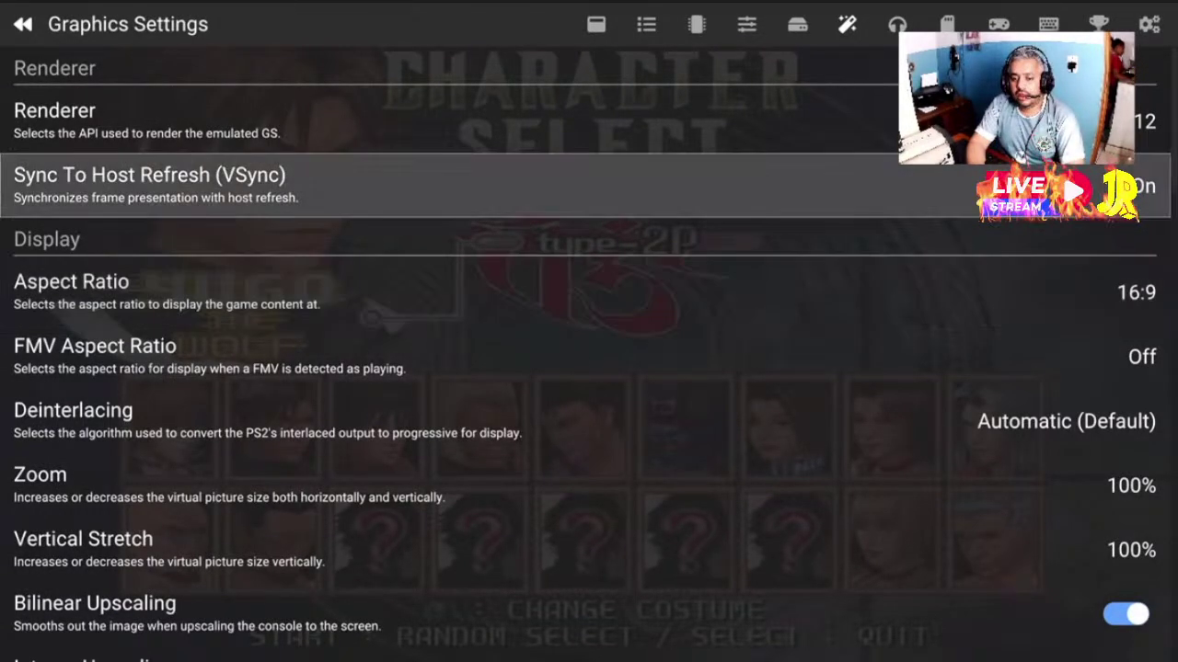
pyautogui.press('Return')
pyautogui.press('Down')
pyautogui.press('Down')
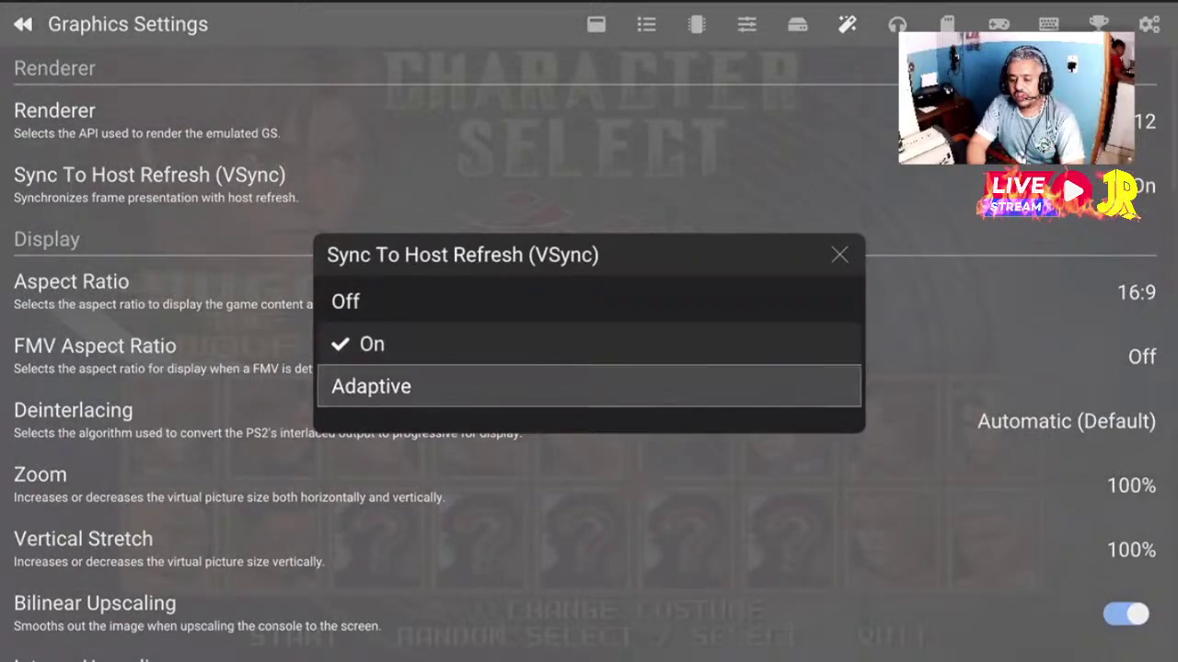
pyautogui.press('Up')
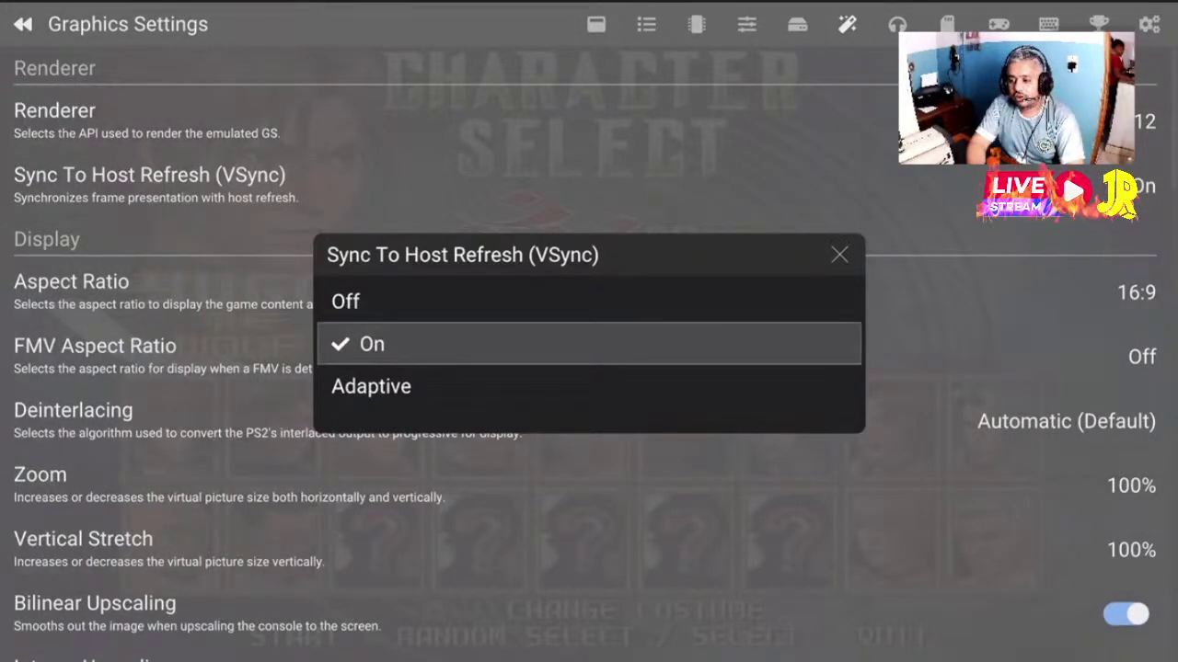
pyautogui.press('Return')
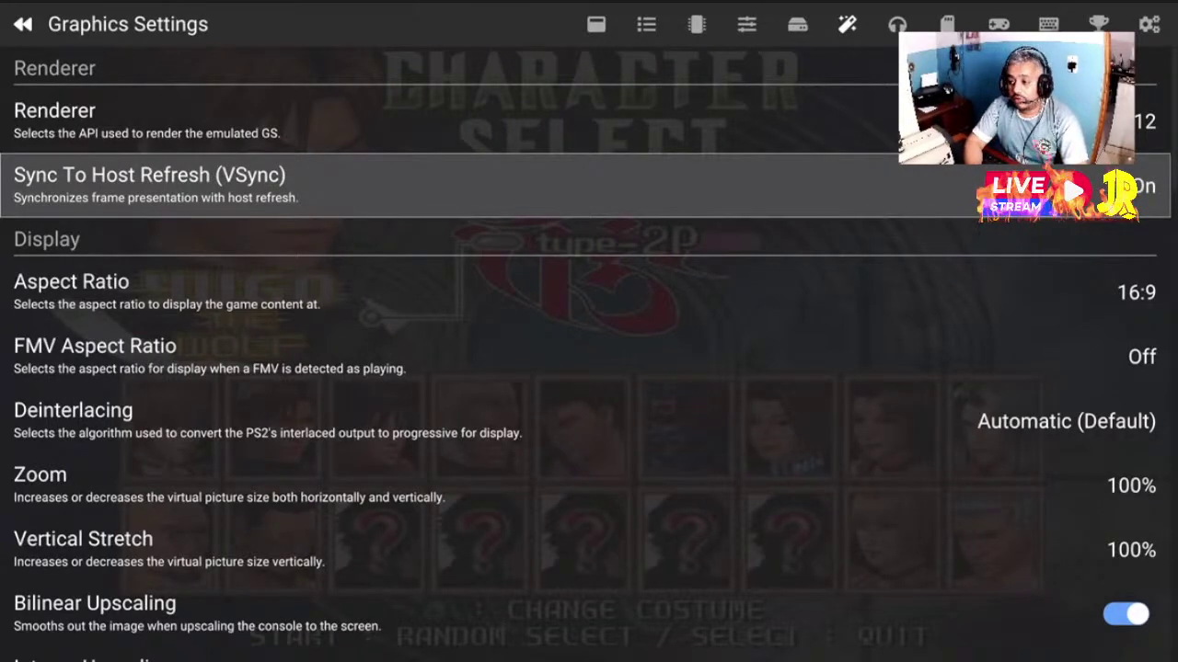
pyautogui.click(460, 121)
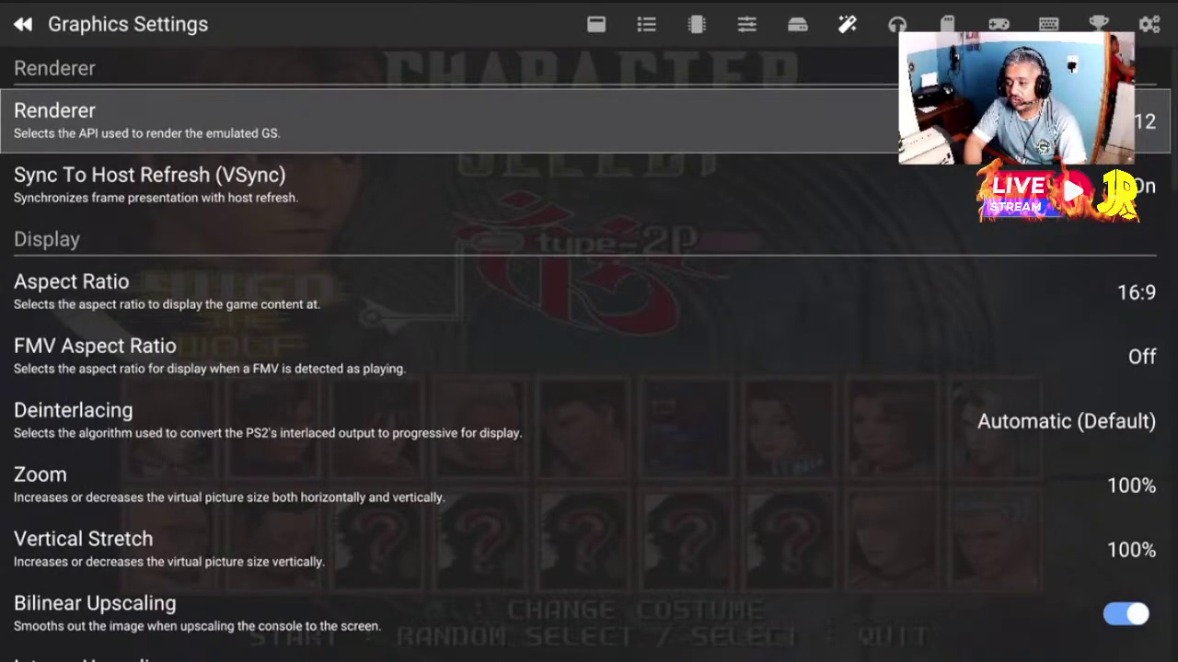
pyautogui.press('Return')
pyautogui.press('Down')
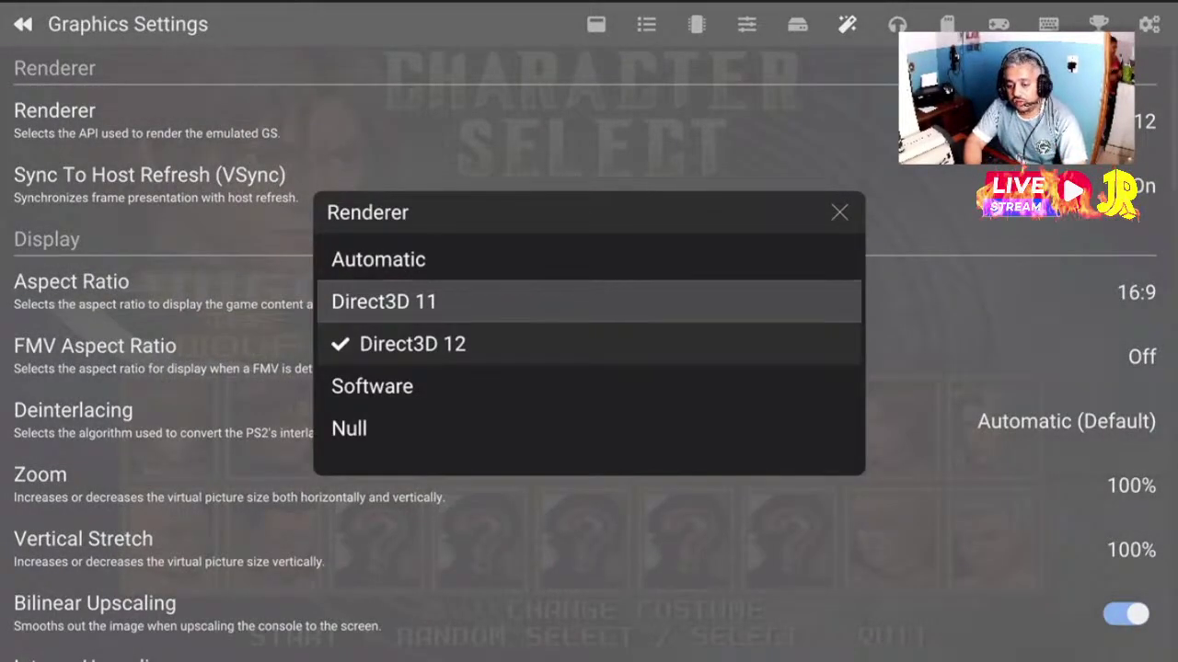
pyautogui.press('Down')
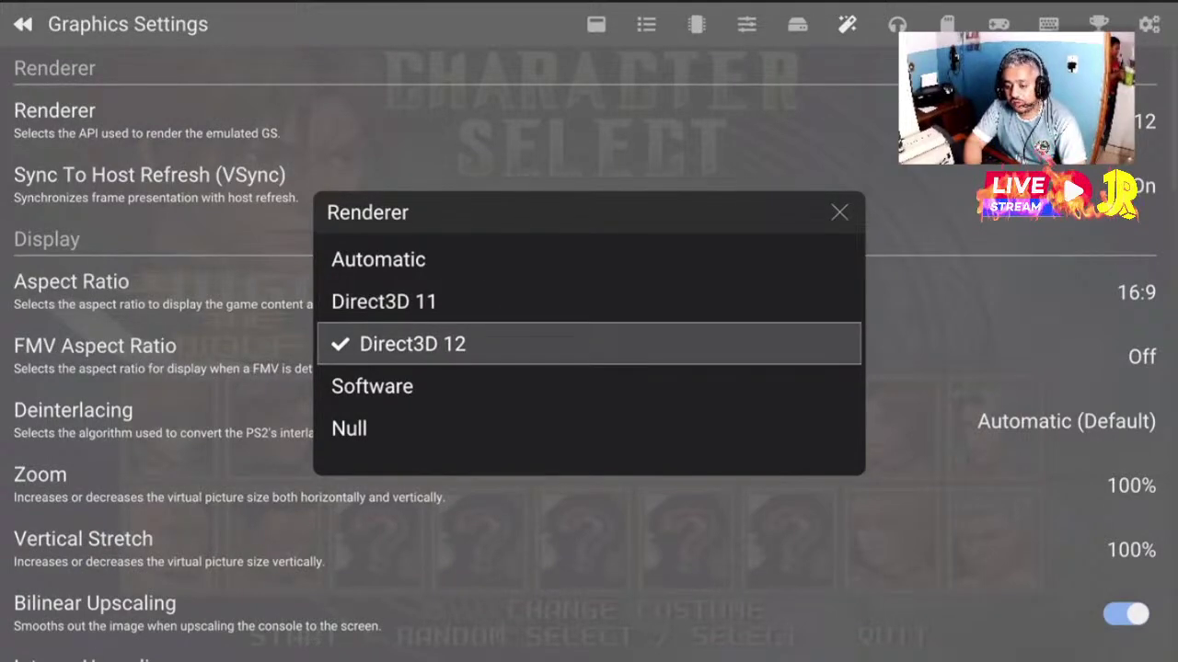
pyautogui.press('Return')
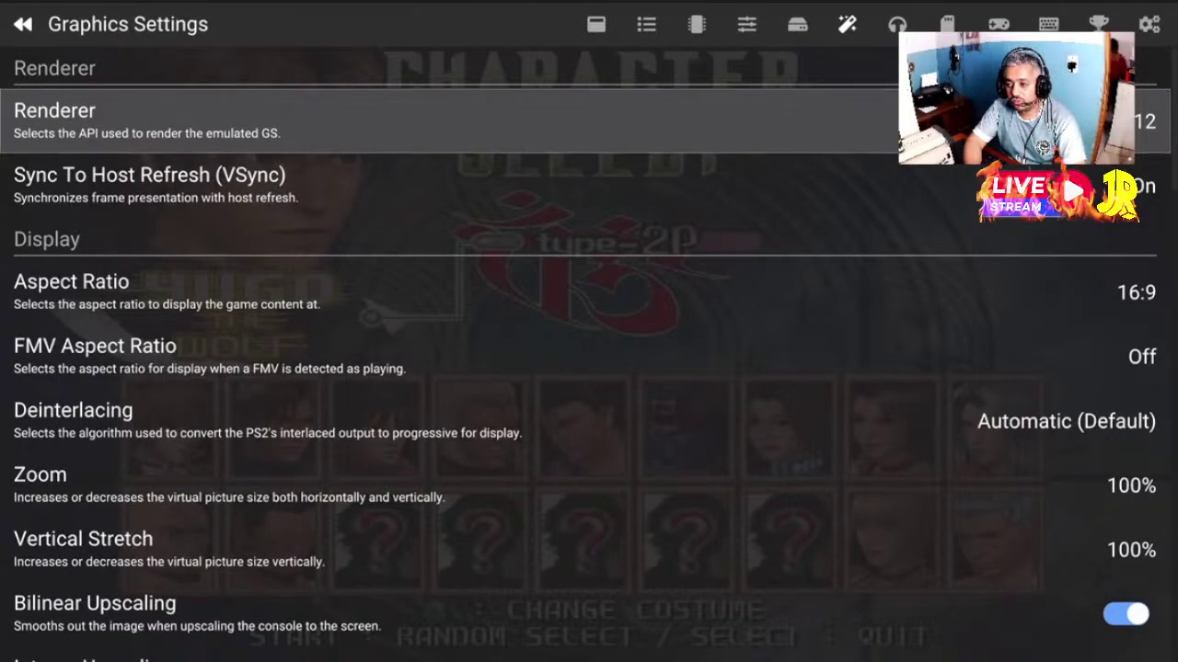
pyautogui.press('Down')
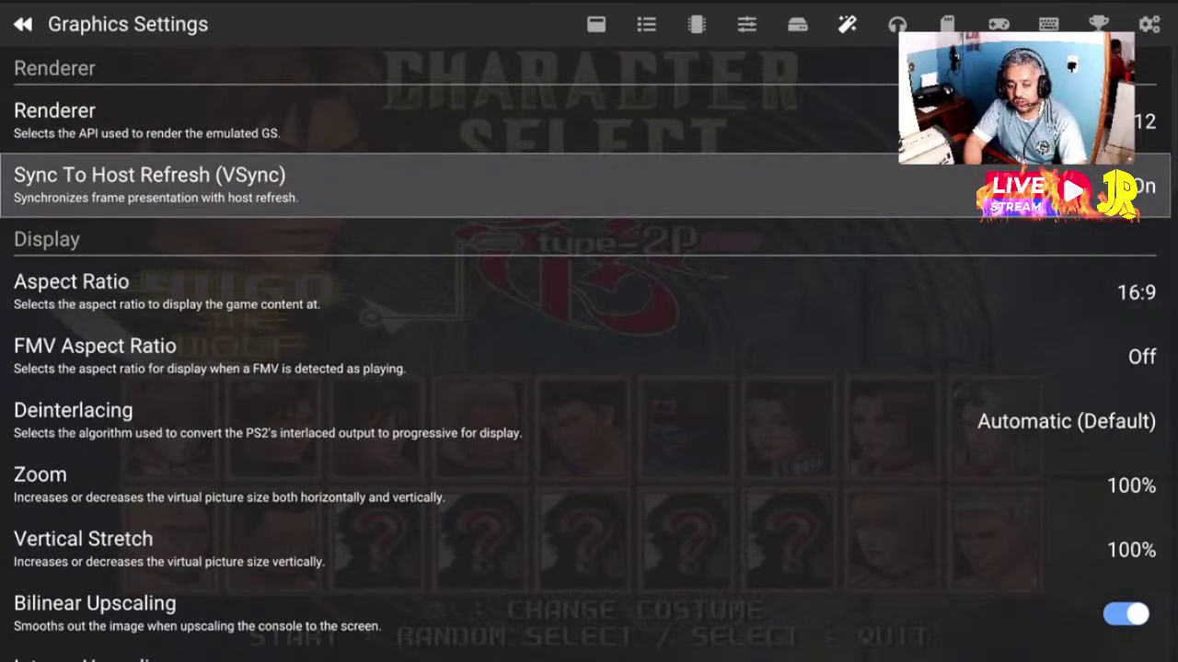
pyautogui.press('Down')
pyautogui.press('Return')
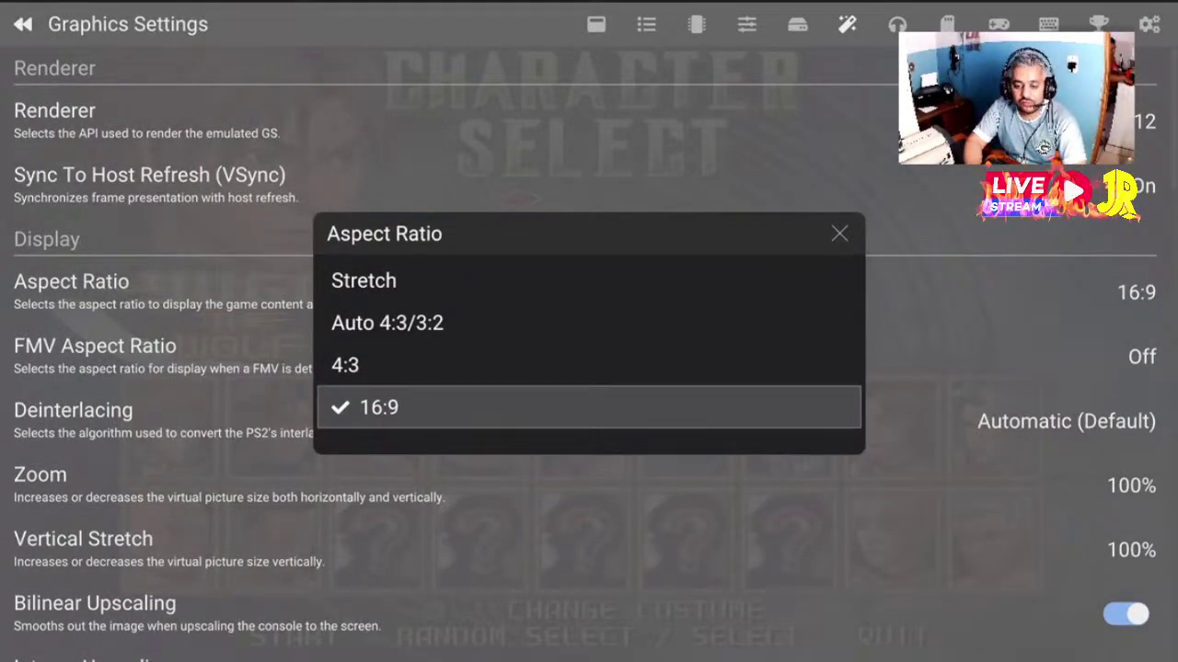
pyautogui.press('Up')
pyautogui.press('Down')
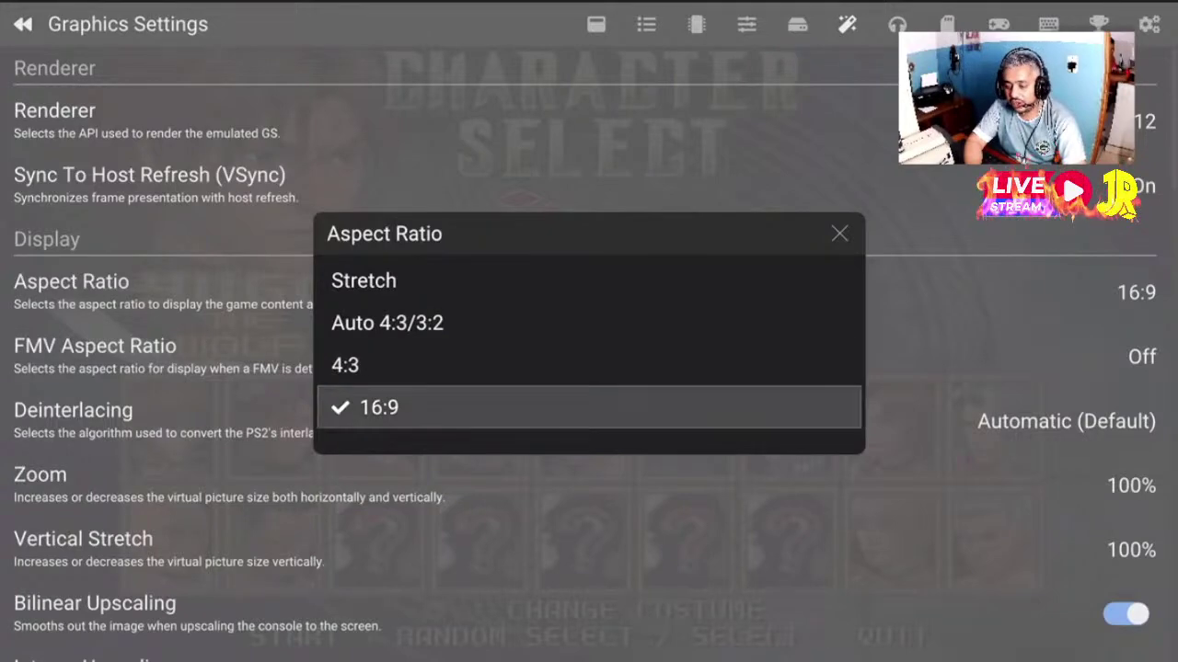
pyautogui.press('Return')
pyautogui.press('Down')
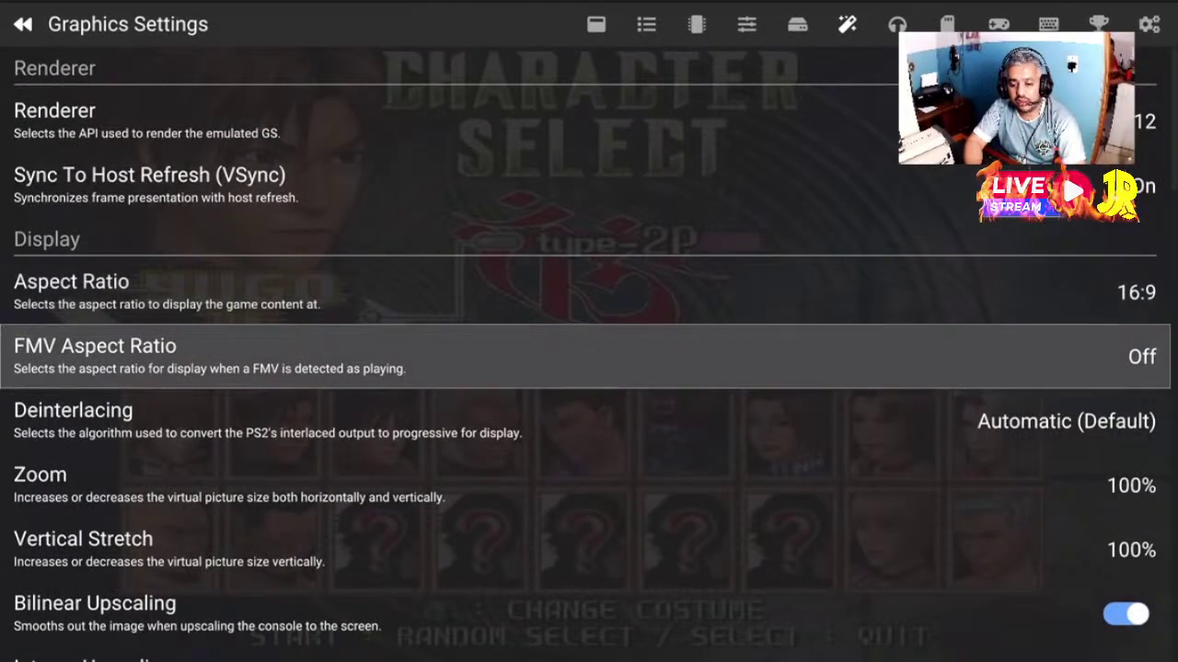
pyautogui.press('Down')
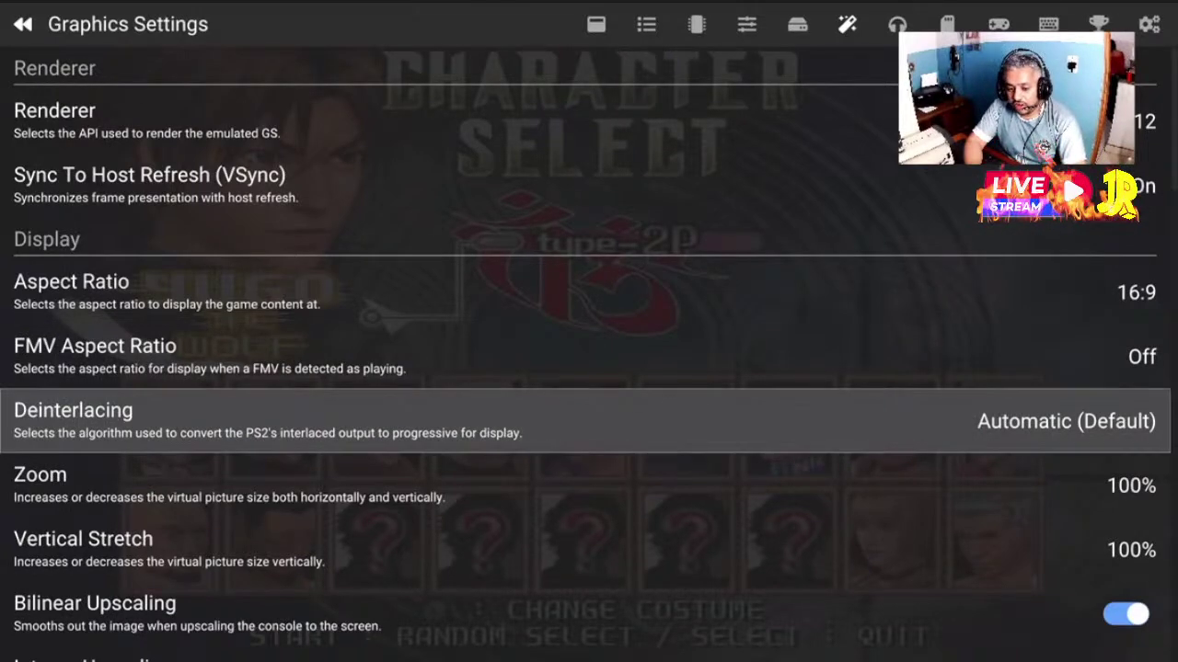
pyautogui.press('Down')
pyautogui.press('Down')
pyautogui.press('Down')
pyautogui.press('Down')
pyautogui.press('Down')
pyautogui.press('Down')
pyautogui.press('Down')
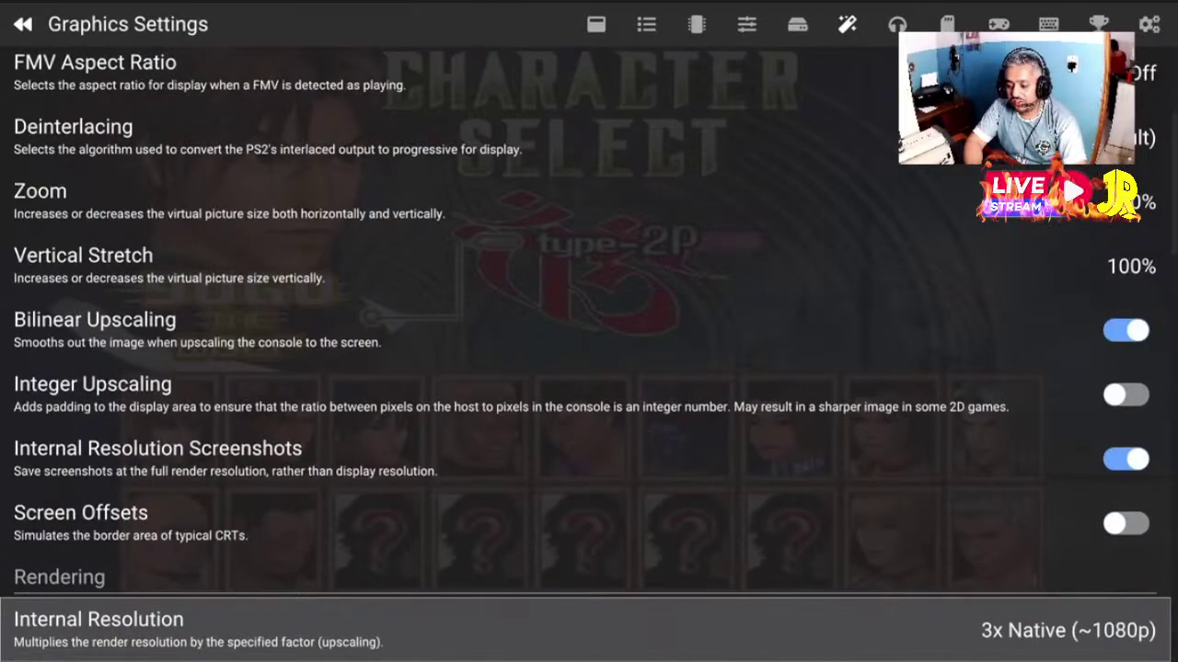
pyautogui.press('Up')
pyautogui.press('Up')
pyautogui.press('Up')
pyautogui.press('Down')
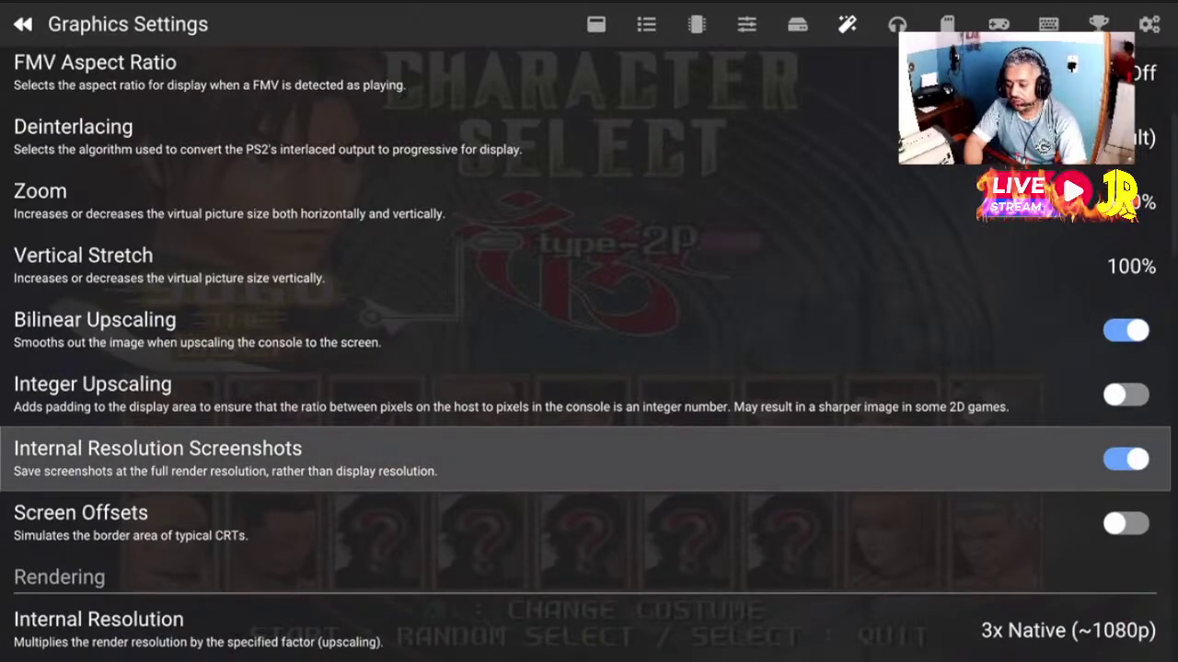
pyautogui.press('Return')
pyautogui.press('Return')
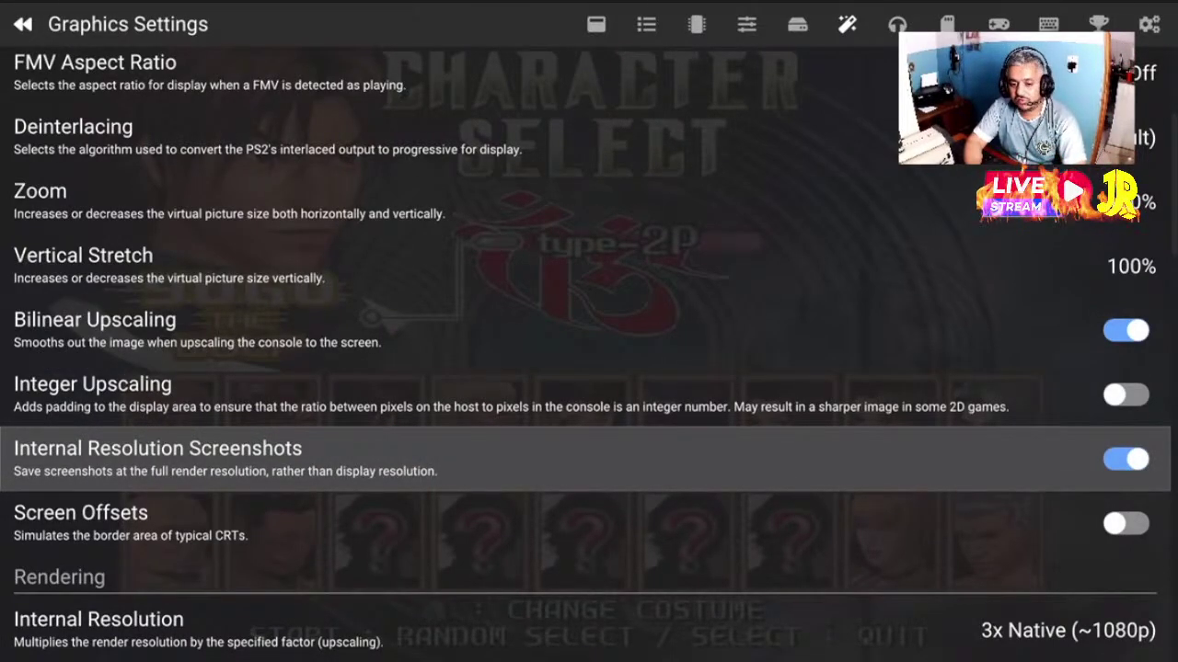
pyautogui.press('Down')
pyautogui.press('Down')
pyautogui.press('Down')
pyautogui.press('Down')
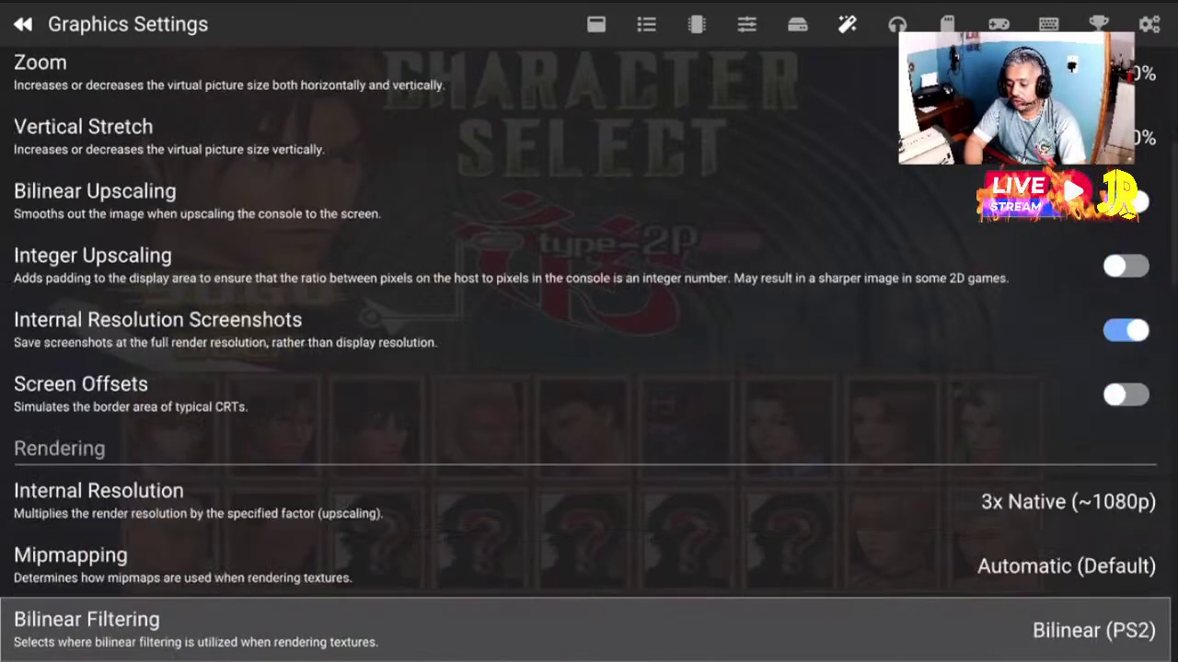
pyautogui.press('Down')
pyautogui.press('Down')
pyautogui.press('Down')
pyautogui.press('Up')
pyautogui.press('Up')
pyautogui.press('Up')
pyautogui.press('Up')
pyautogui.press('Up')
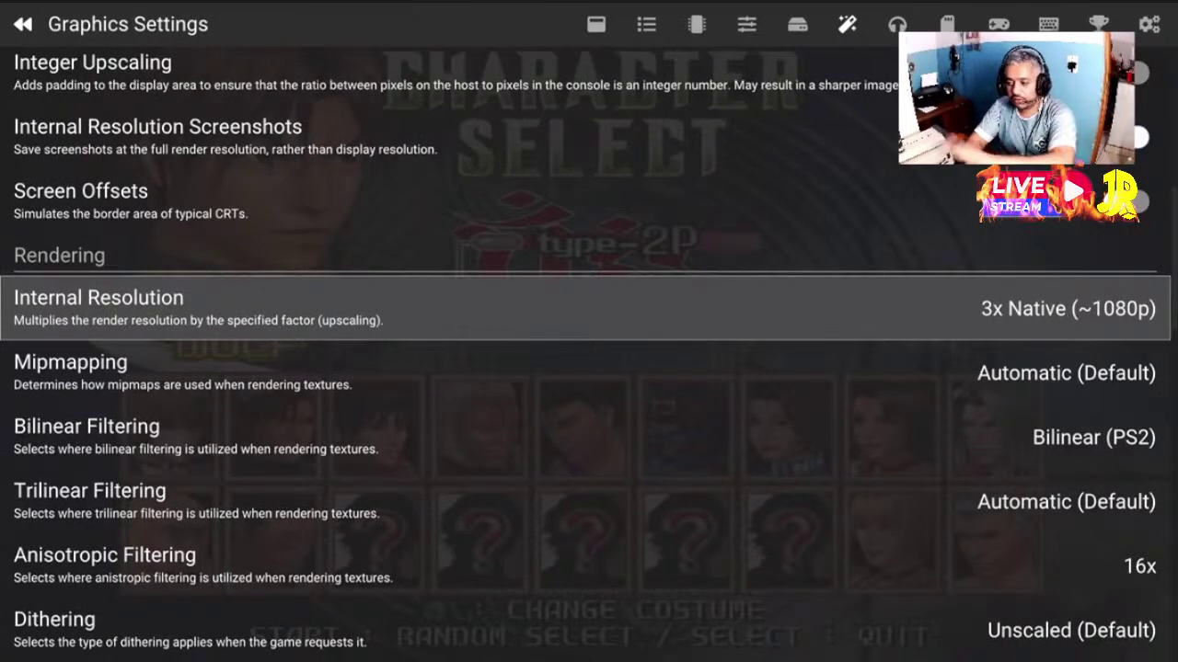
pyautogui.click(589, 373)
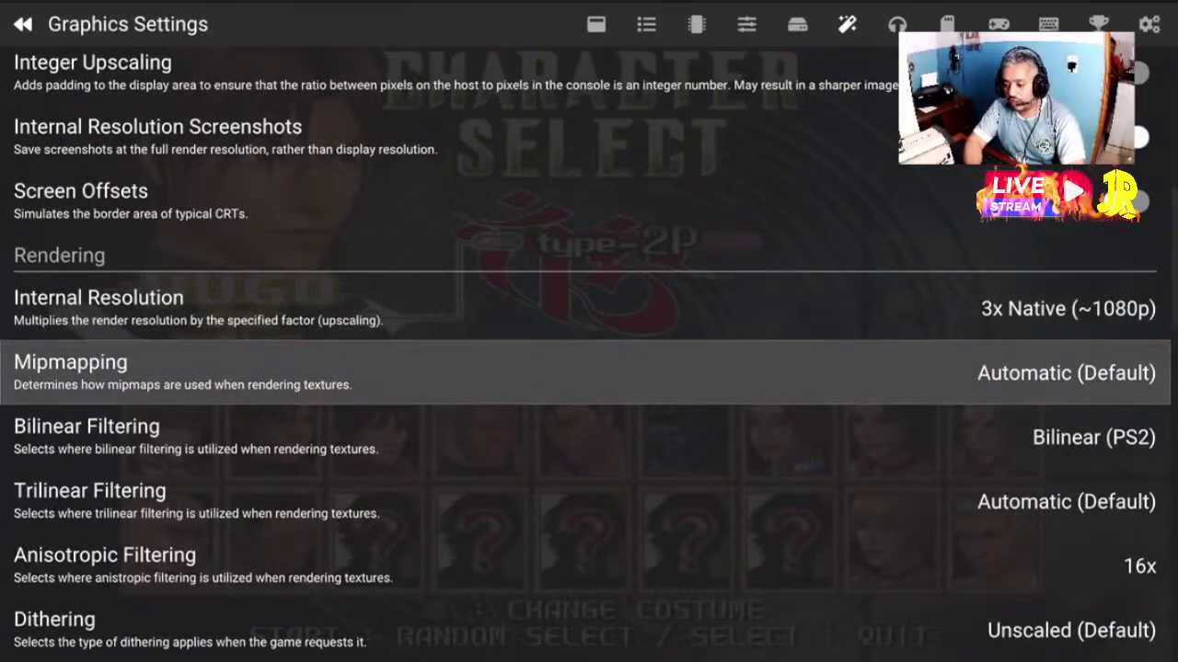
pyautogui.press('Down')
pyautogui.press('Down')
pyautogui.press('Down')
pyautogui.press('Down')
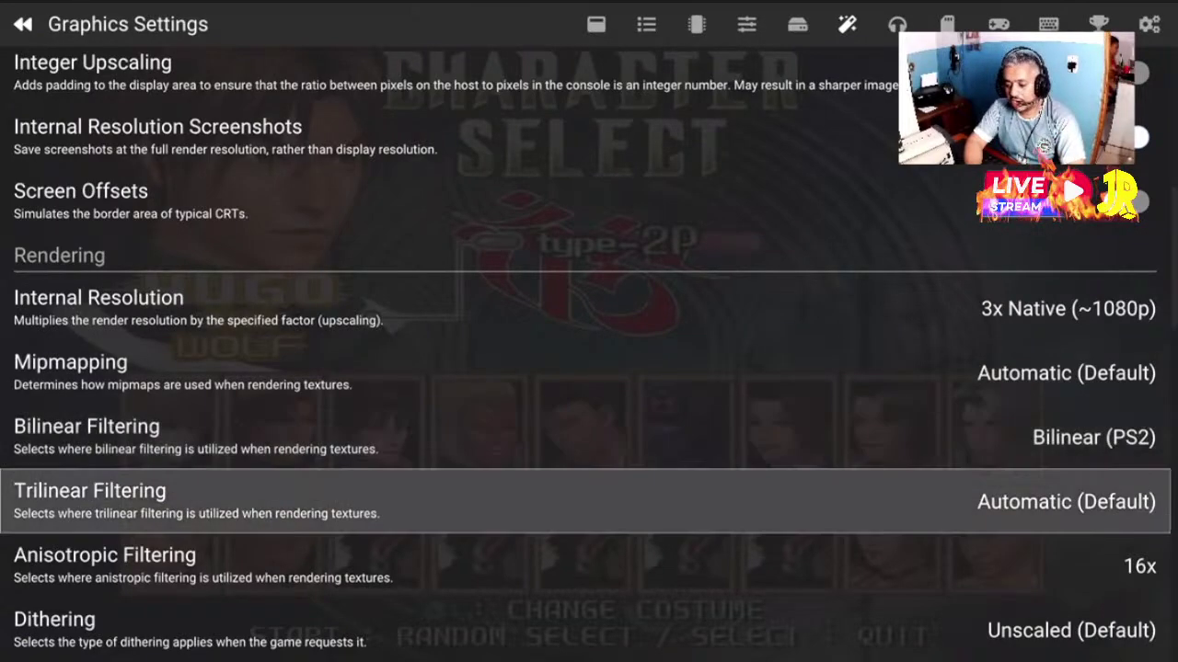
pyautogui.press('Up')
pyautogui.press('Up')
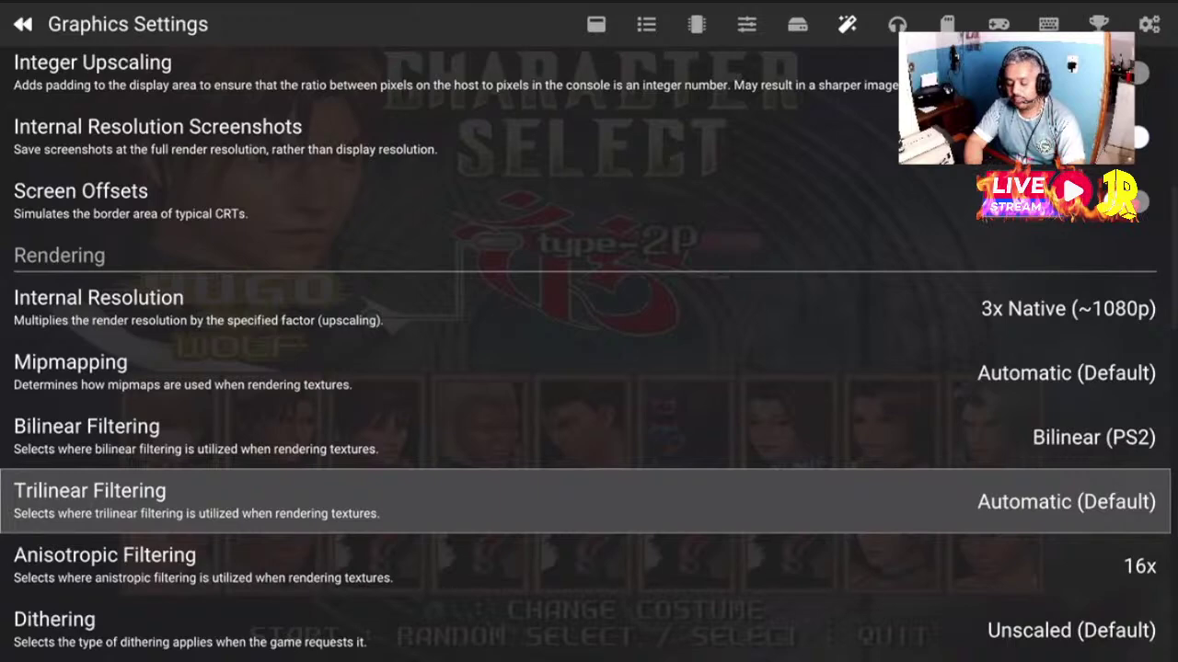
pyautogui.press('Return')
pyautogui.press('Down')
pyautogui.press('Down')
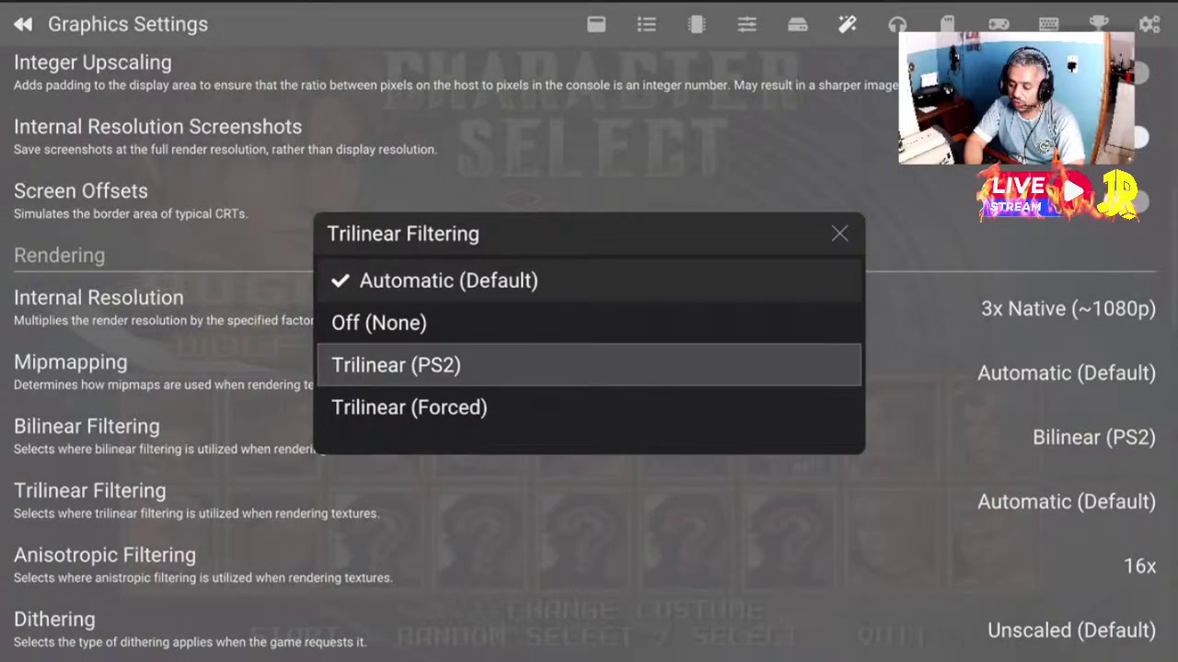
pyautogui.press('Return')
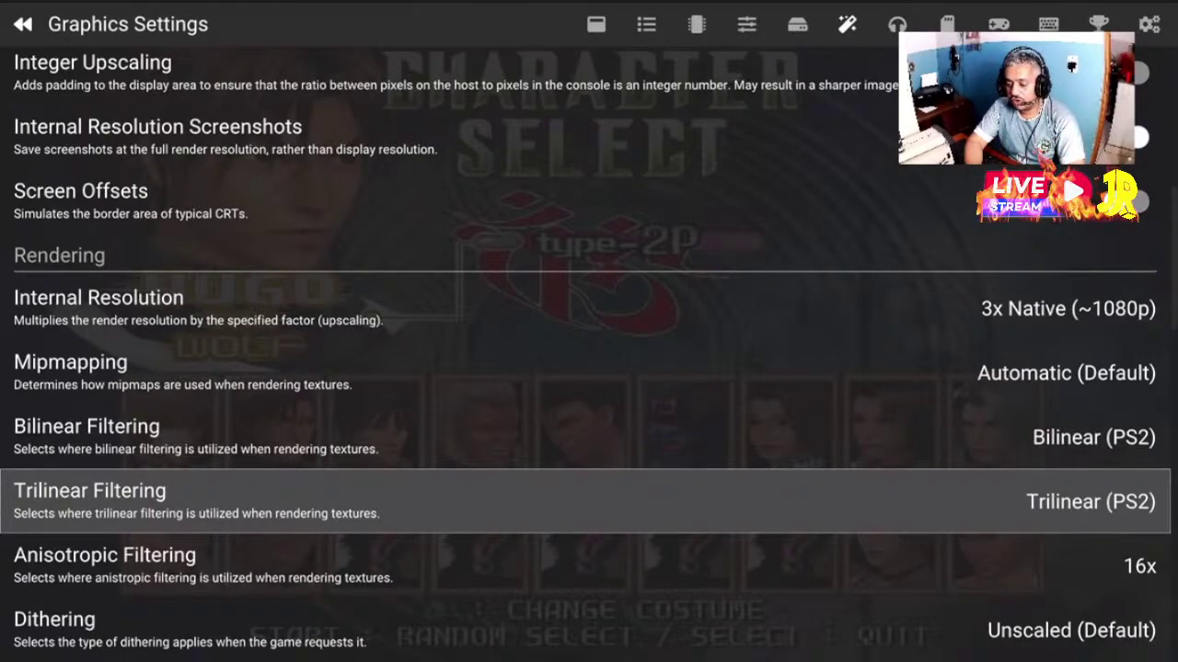
pyautogui.press('Return')
pyautogui.press('Up')
pyautogui.press('Down')
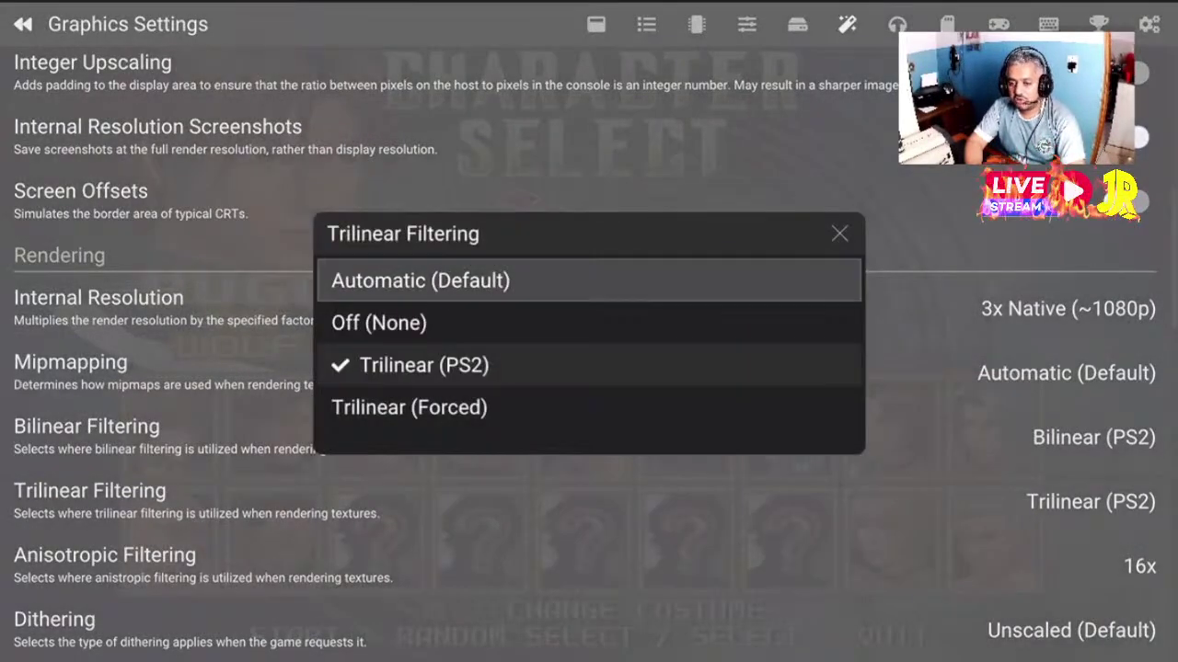
pyautogui.press('Return')
pyautogui.press('Down')
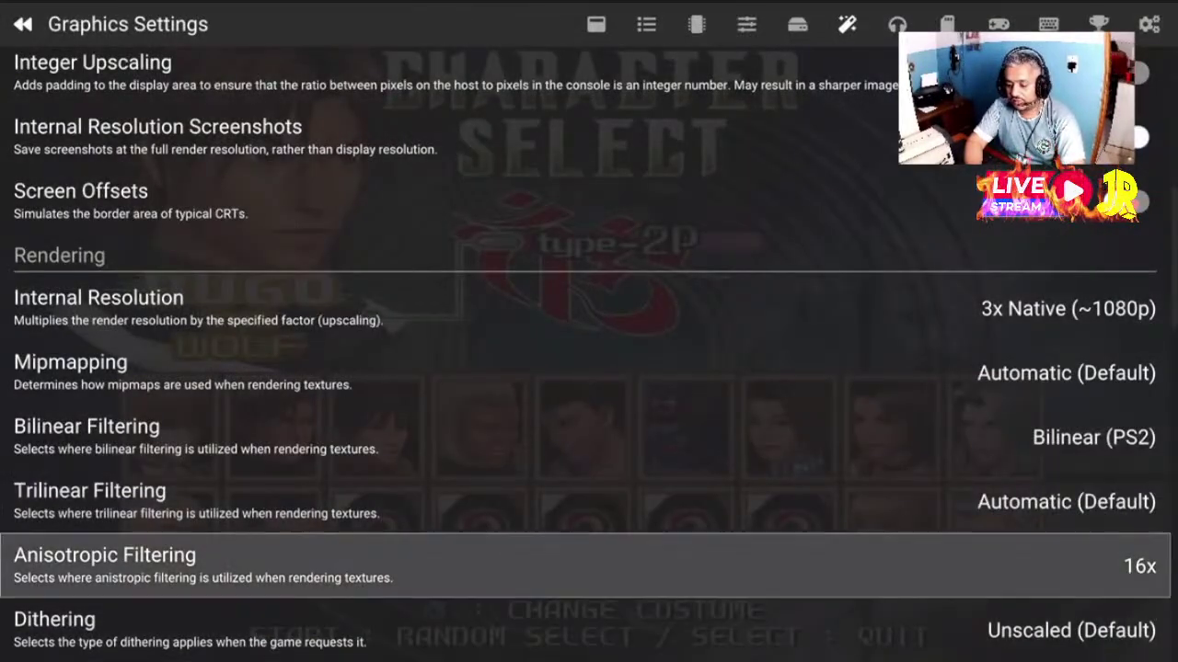
# Set anisotropic filtering to Off (Default), then back to 16x
pyautogui.press('Return')
pyautogui.press('Return')
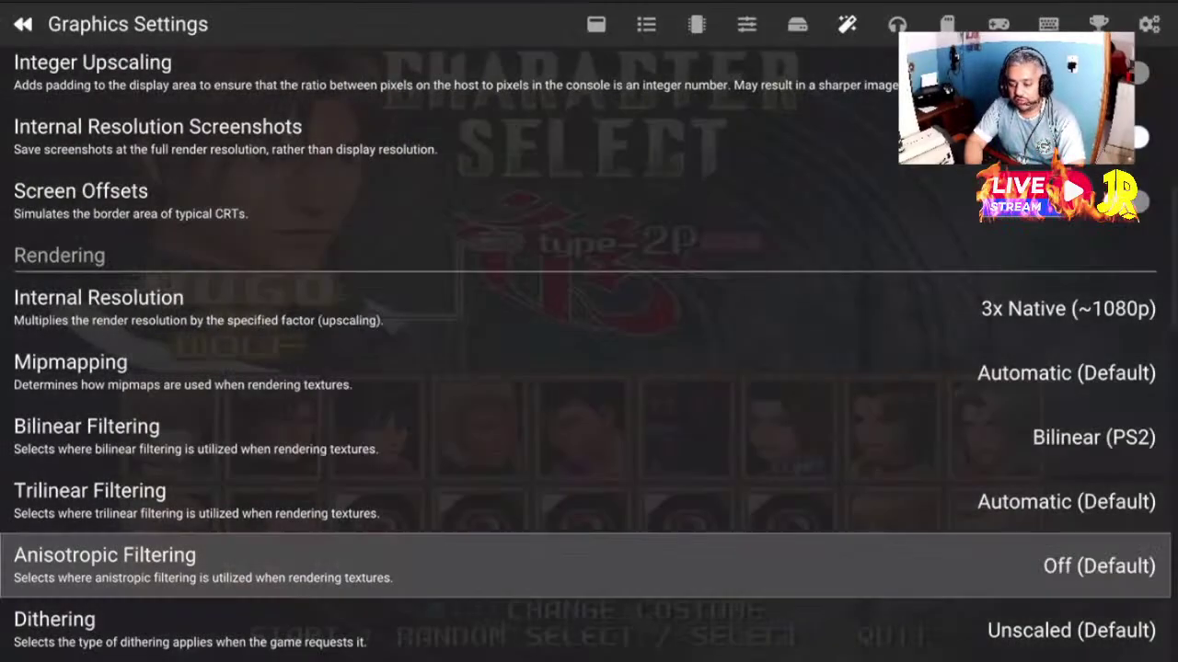
pyautogui.press('Return')
pyautogui.press('Down')
pyautogui.press('Up')
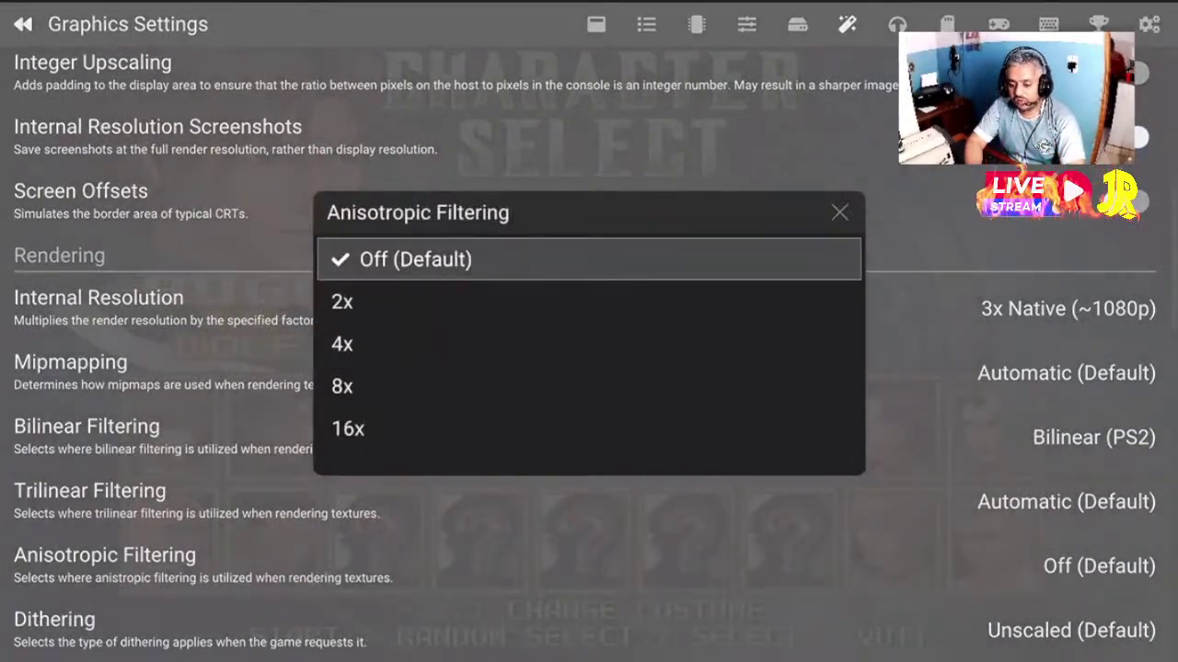
pyautogui.press('Up')
pyautogui.press('Return')
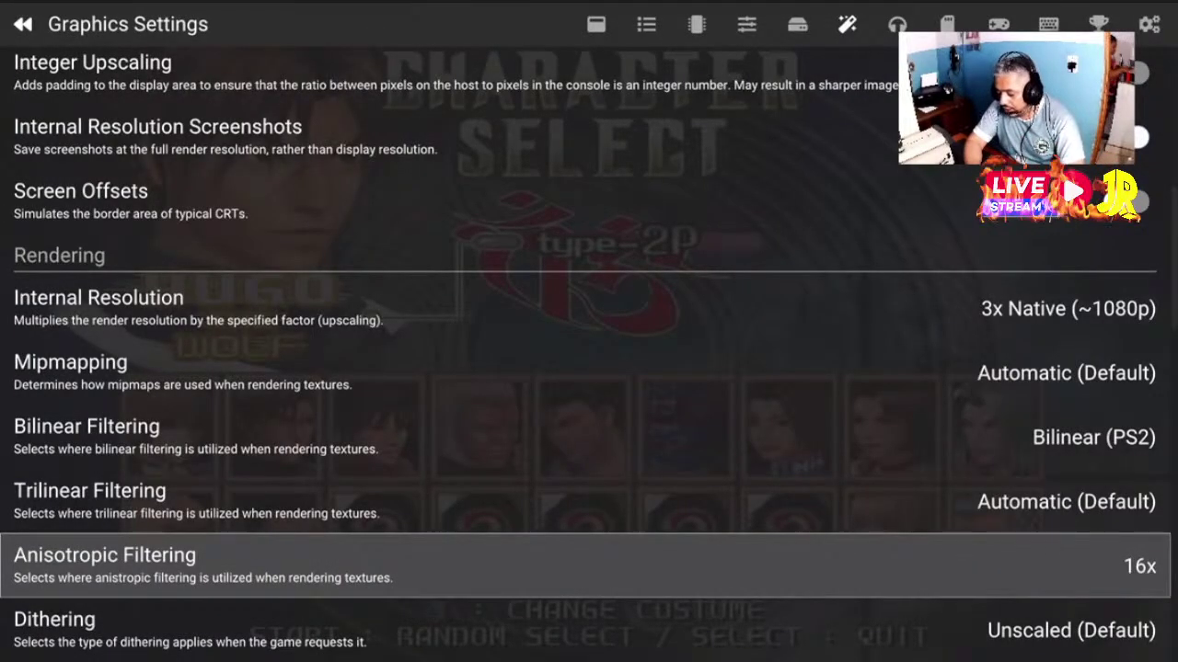
# Look over Dithering, CRC Fix Level, Blending Accuracy and the rendering options below them
pyautogui.press('Down')
pyautogui.press('Down')
pyautogui.press('Up')
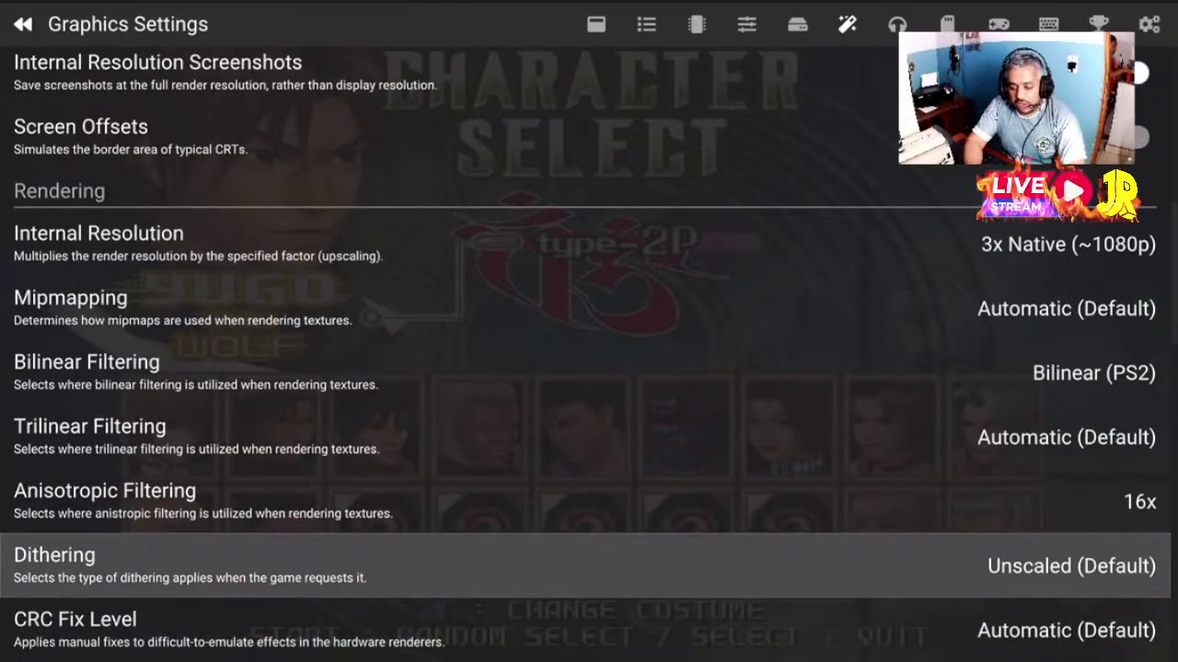
pyautogui.press('Down')
pyautogui.press('Down')
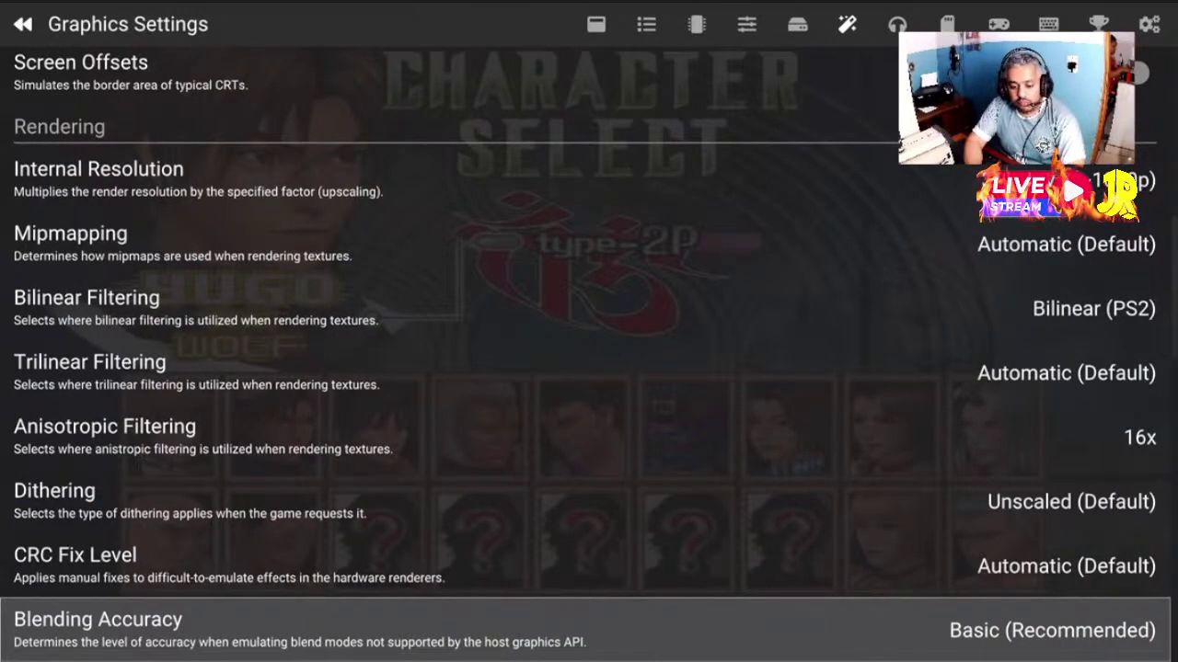
pyautogui.press('Down')
pyautogui.press('Up')
pyautogui.press('Up')
pyautogui.press('Up')
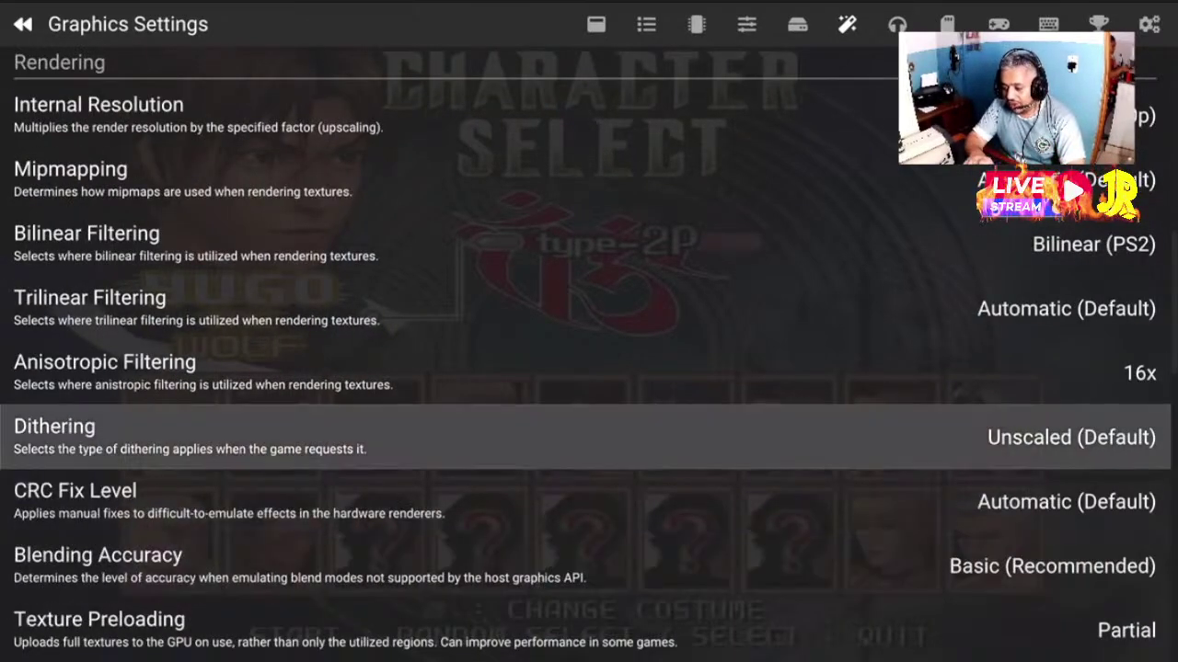
pyautogui.press('Down')
pyautogui.press('Down')
pyautogui.press('Down')
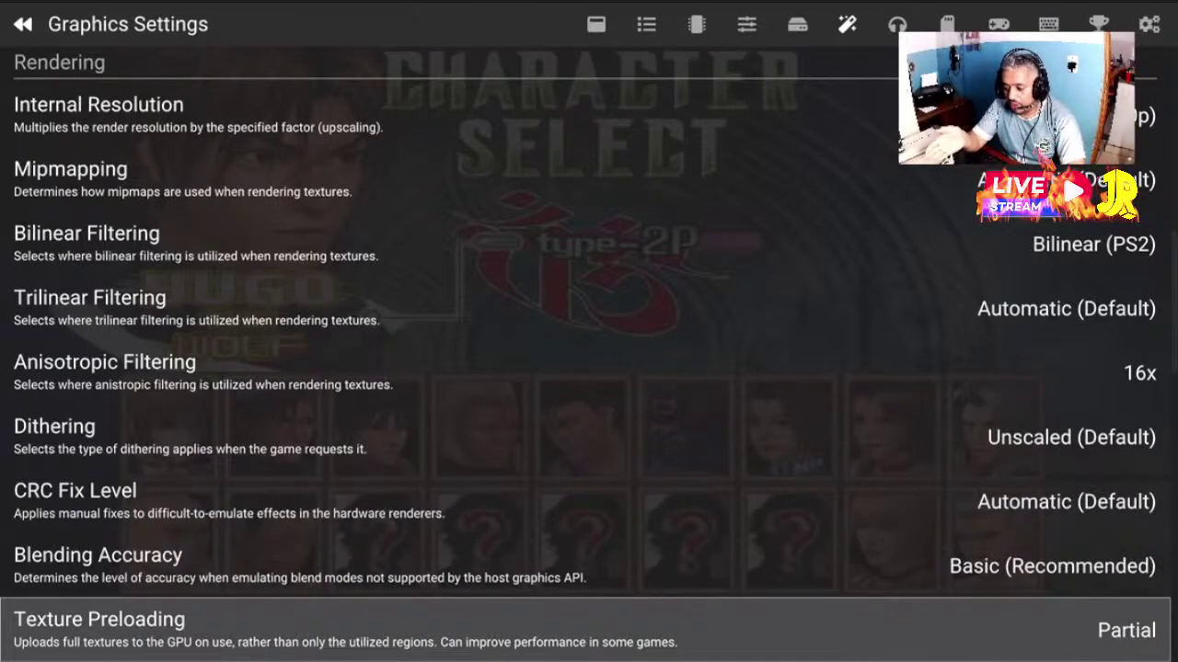
pyautogui.press('Up')
# Change Texture Preloading from Partial to Full (Hash Cache)
pyautogui.press('Down')
pyautogui.press('Down')
pyautogui.press('Down')
pyautogui.press('Down')
pyautogui.press('Up')
pyautogui.press('Up')
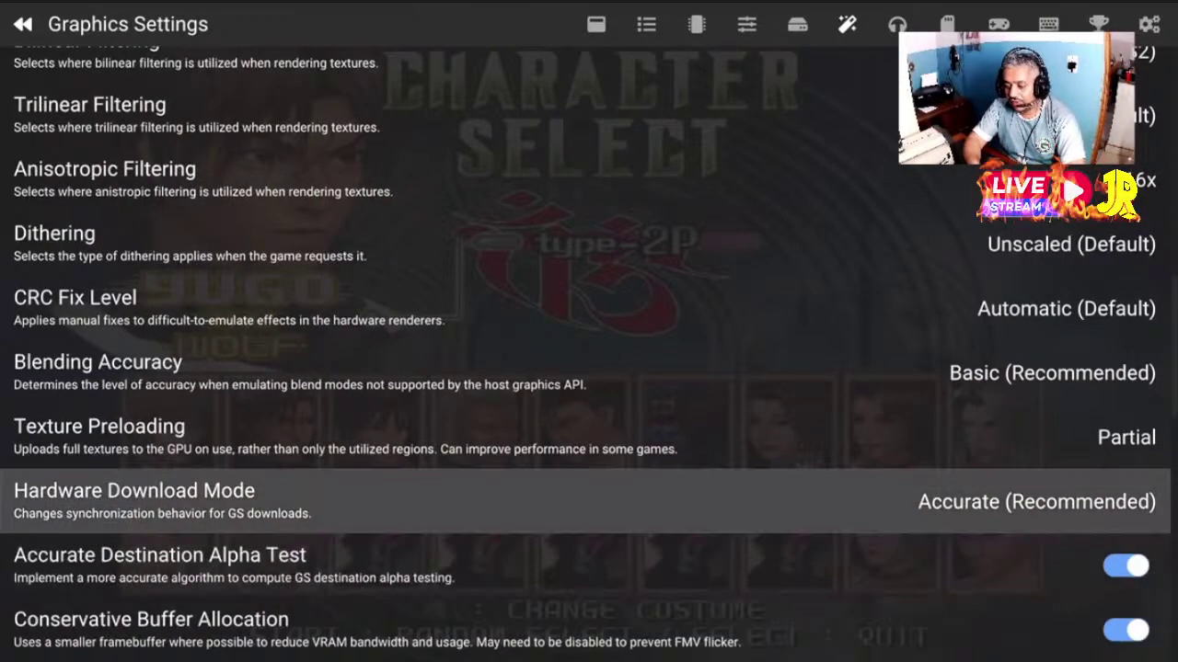
pyautogui.press('Up')
pyautogui.press('Return')
pyautogui.press('Down')
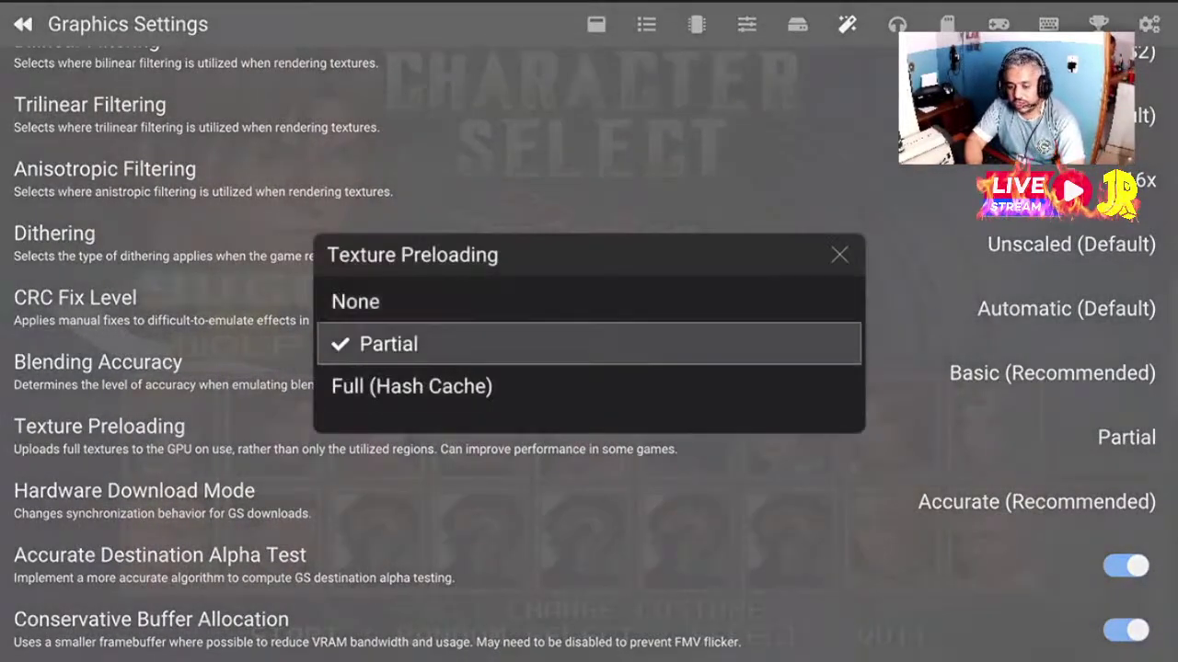
pyautogui.press('Down')
pyautogui.press('Return')
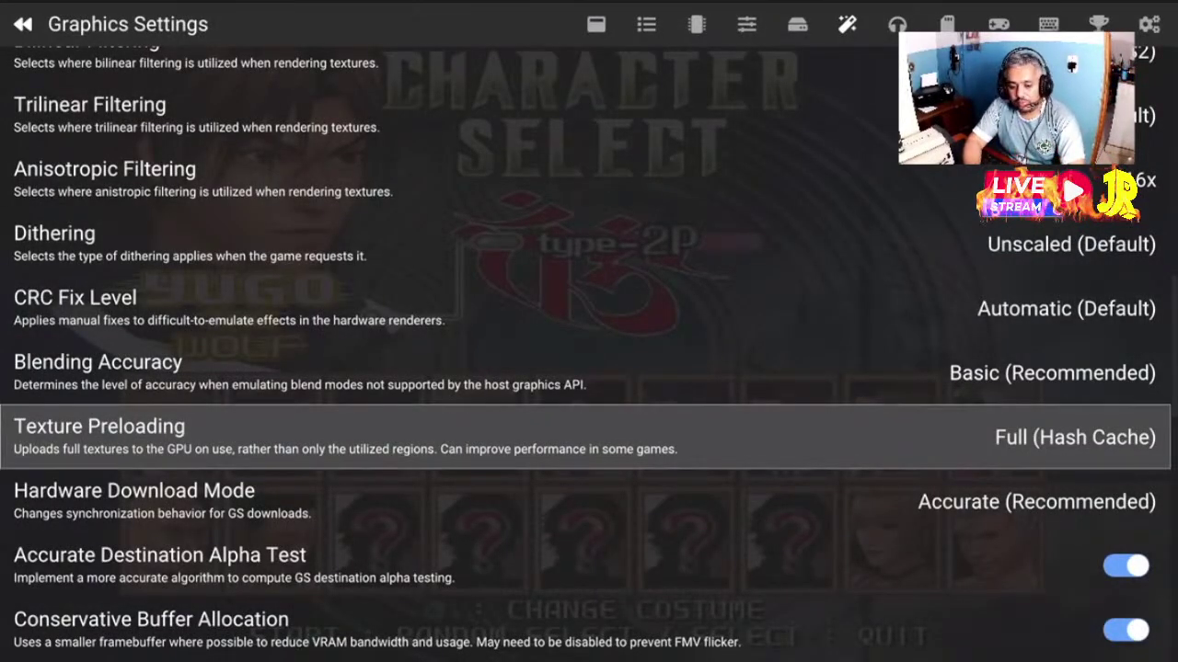
# Move past Hardware Download Mode and turn GPU Palette Conversion off
pyautogui.press('Down')
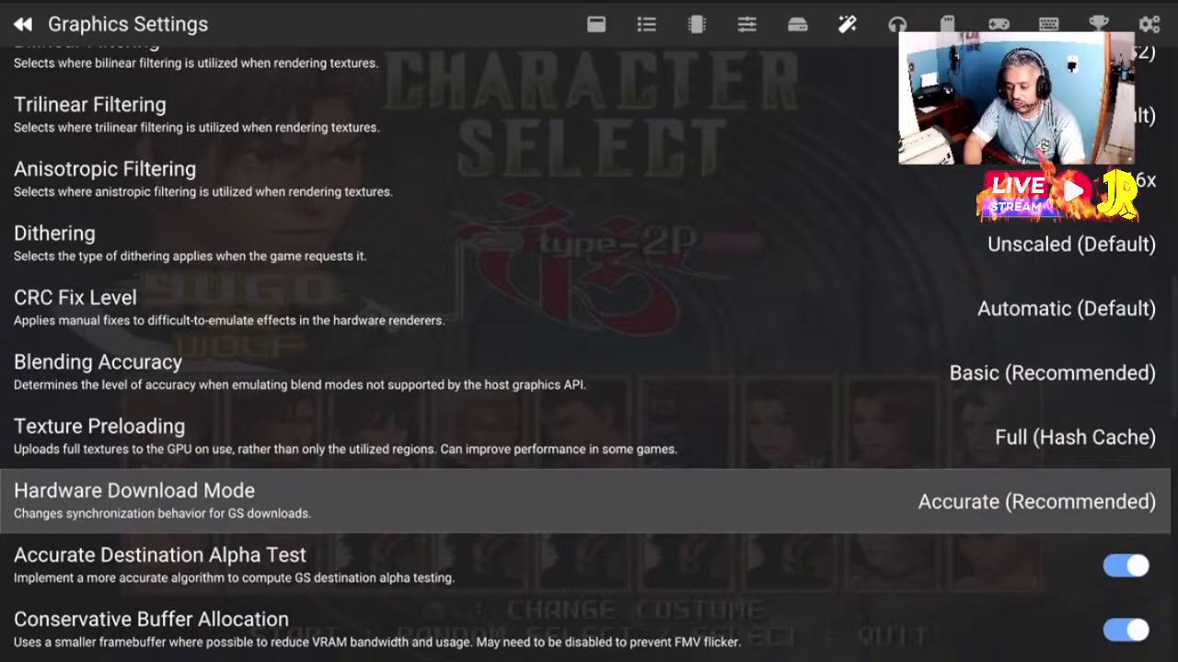
pyautogui.press('Down')
pyautogui.press('Down')
pyautogui.press('Down')
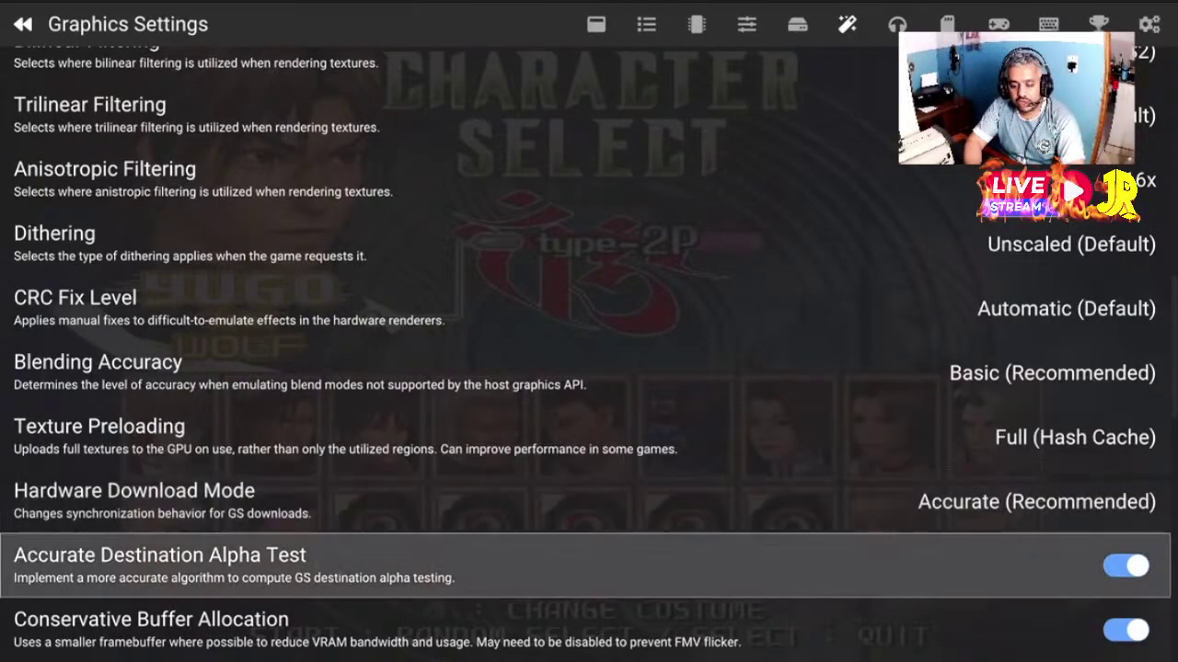
pyautogui.press('Return')
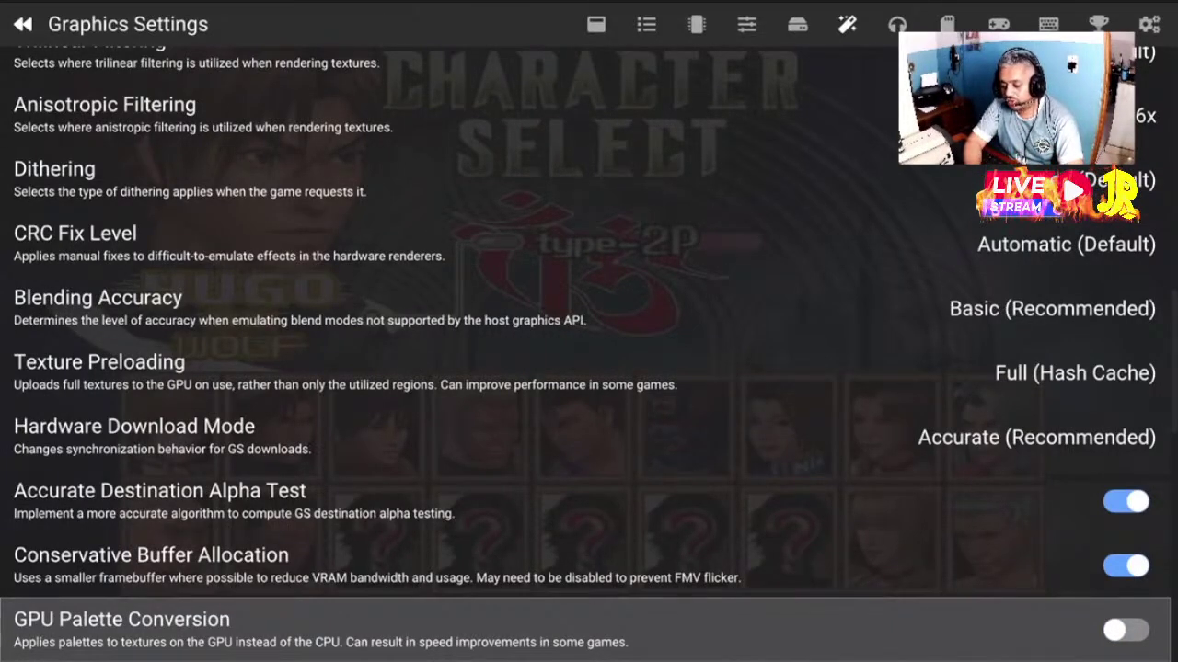
# Turn GPU Palette Conversion back on and look over the nearby texture options
pyautogui.press('Return')
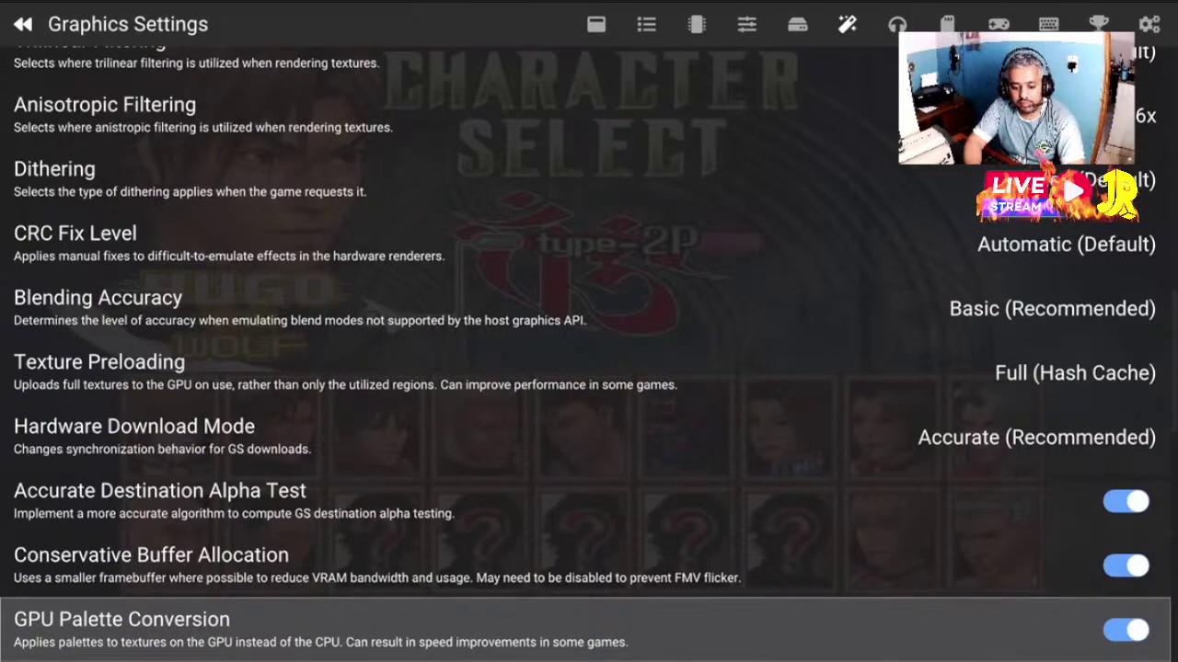
pyautogui.press('Down')
pyautogui.press('Down')
pyautogui.press('Up')
pyautogui.press('Up')
pyautogui.press('Up')
pyautogui.press('Up')
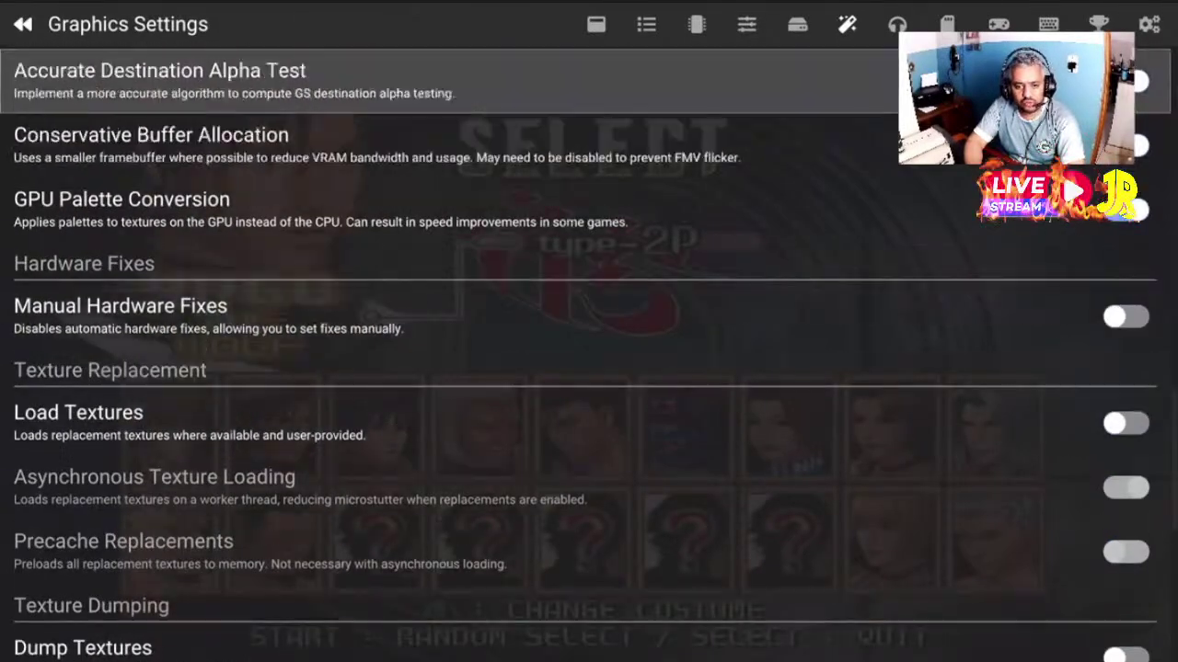
pyautogui.press('Down')
pyautogui.press('Down')
pyautogui.press('Up')
pyautogui.press('Up')
pyautogui.press('Up')
pyautogui.press('Up')
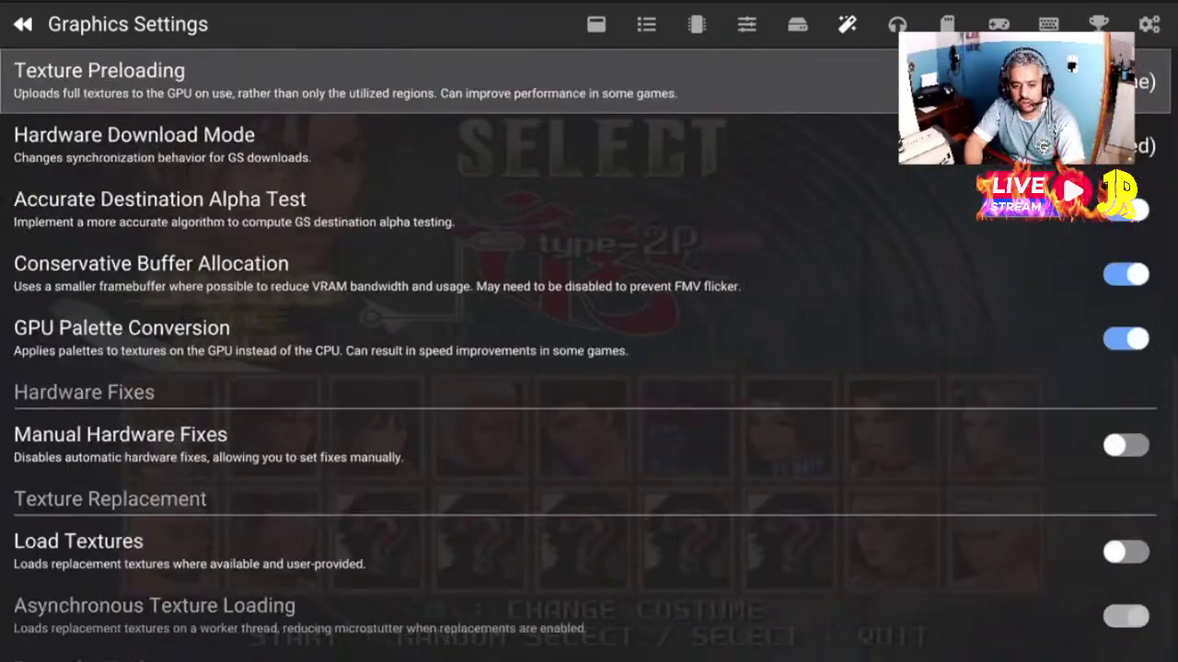
pyautogui.press('Up')
pyautogui.press('Down')
pyautogui.press('Down')
pyautogui.press('Down')
pyautogui.press('Down')
pyautogui.press('Down')
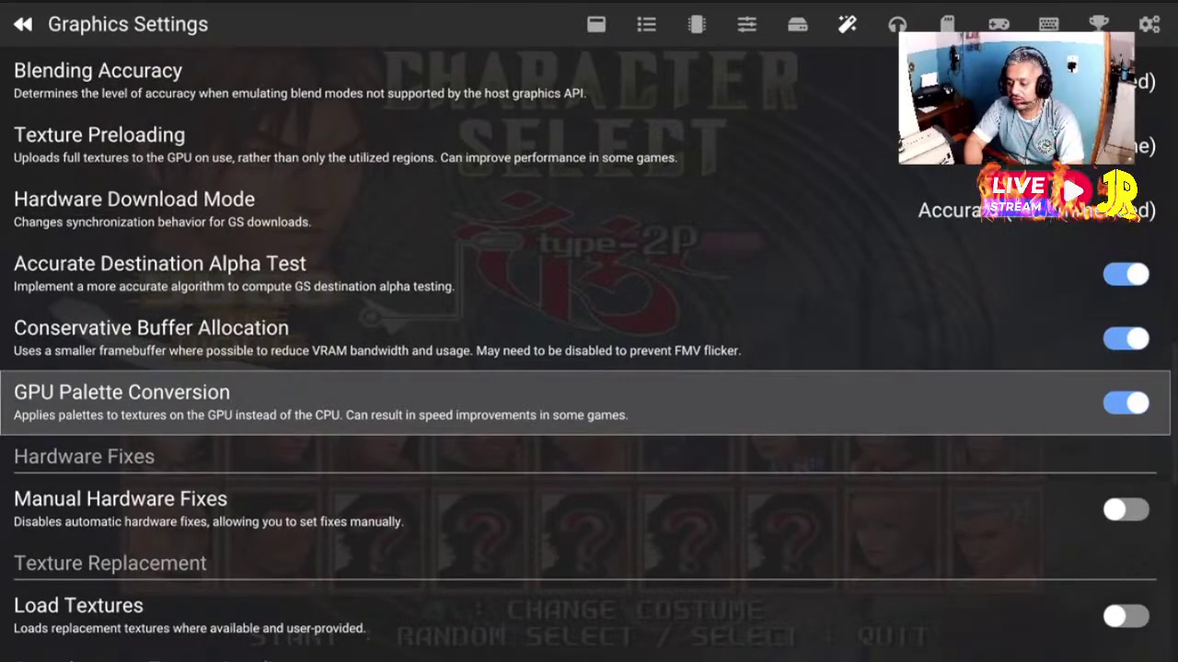
# Browse the Texture Replacement and Dumping options, including Load Textures
pyautogui.press('Down')
pyautogui.press('Down')
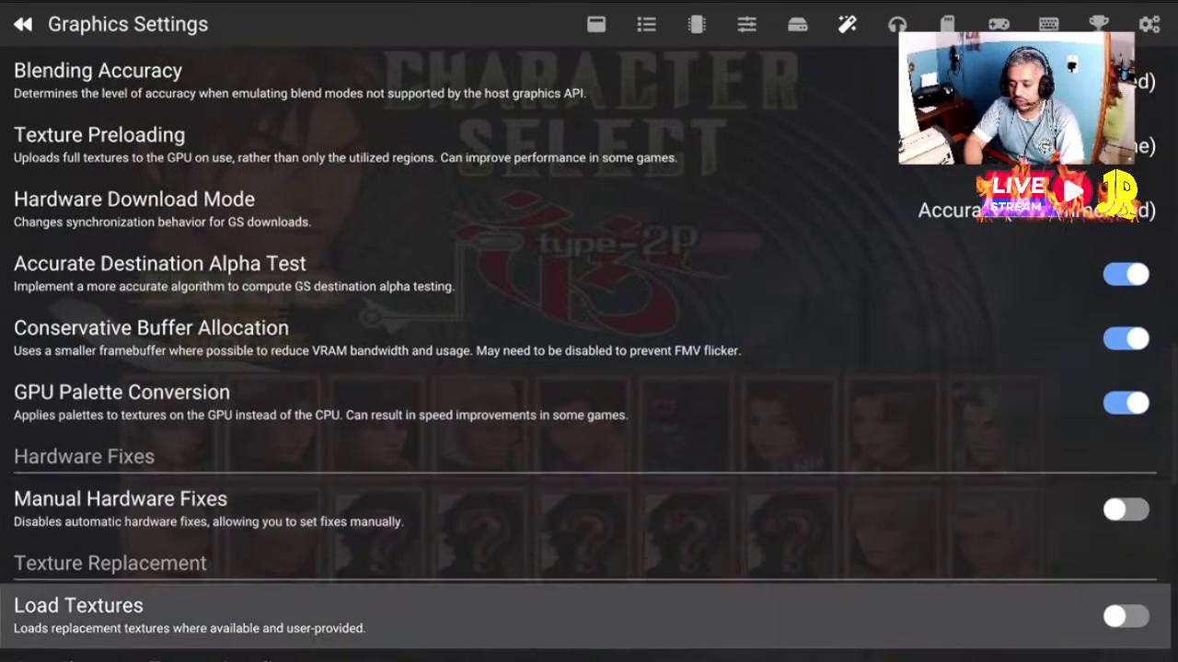
pyautogui.press('Down')
pyautogui.press('Up')
pyautogui.press('Up')
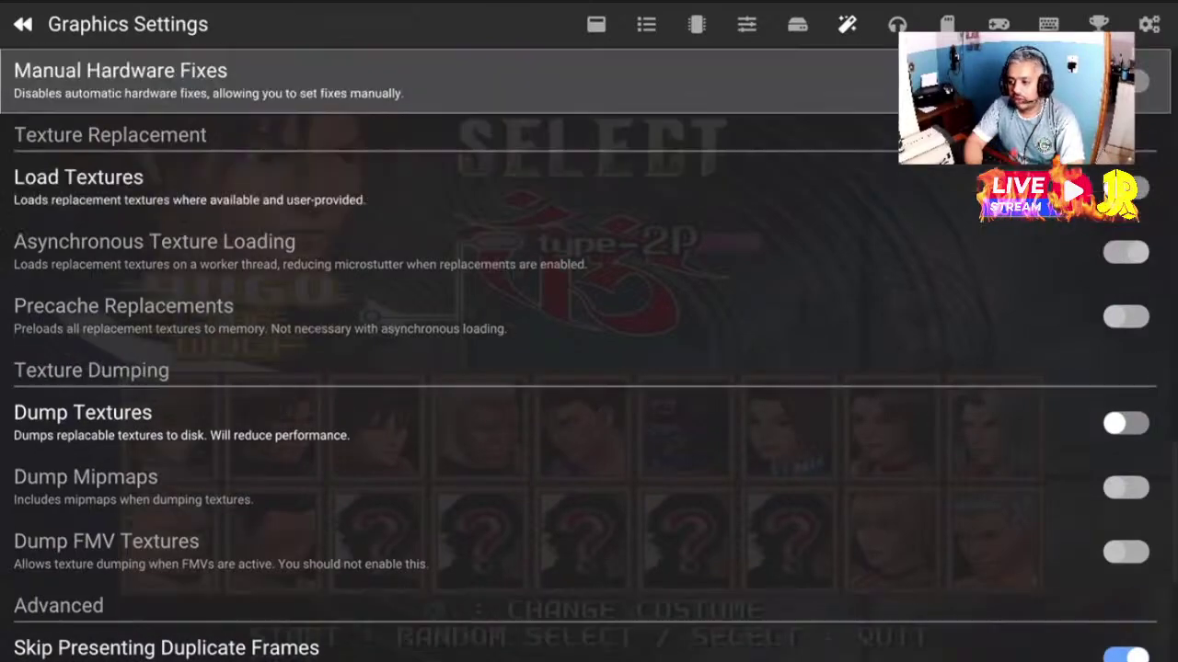
pyautogui.press('Up')
pyautogui.press('Up')
pyautogui.press('Up')
pyautogui.press('Up')
pyautogui.press('Up')
pyautogui.press('Down')
pyautogui.press('Down')
pyautogui.press('Down')
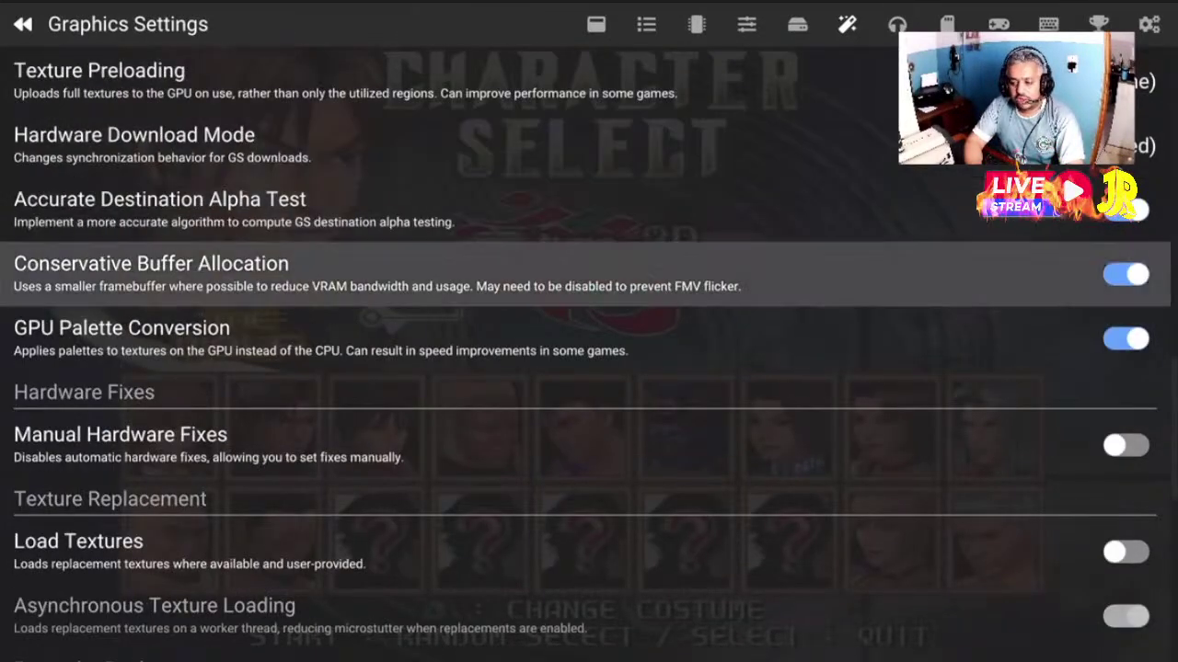
pyautogui.press('Down')
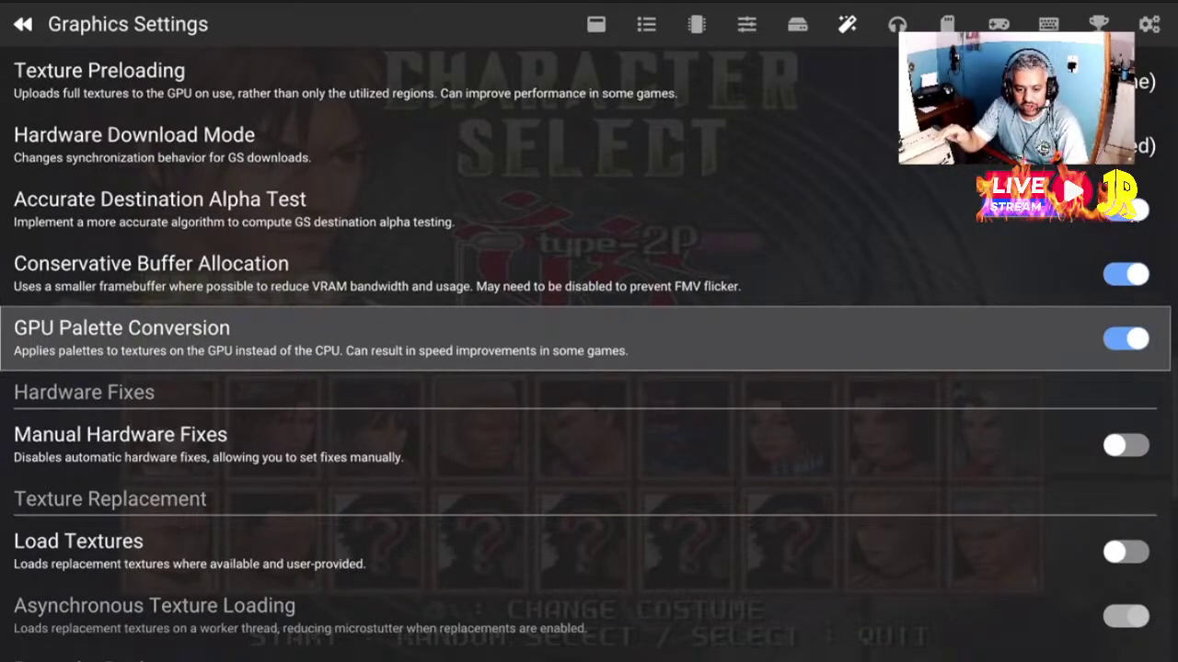
# Toggle Skip Presenting Duplicate Frames off and on, leaving it enabled
pyautogui.press('Down')
pyautogui.press('Down')
pyautogui.press('Down')
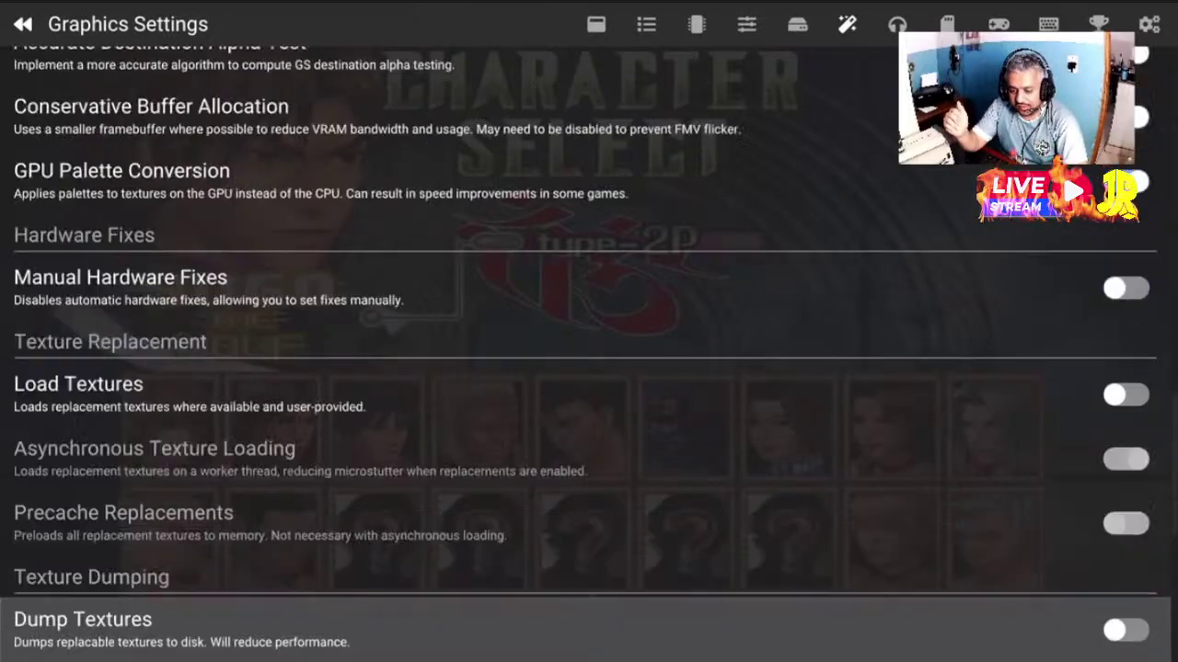
pyautogui.press('Down')
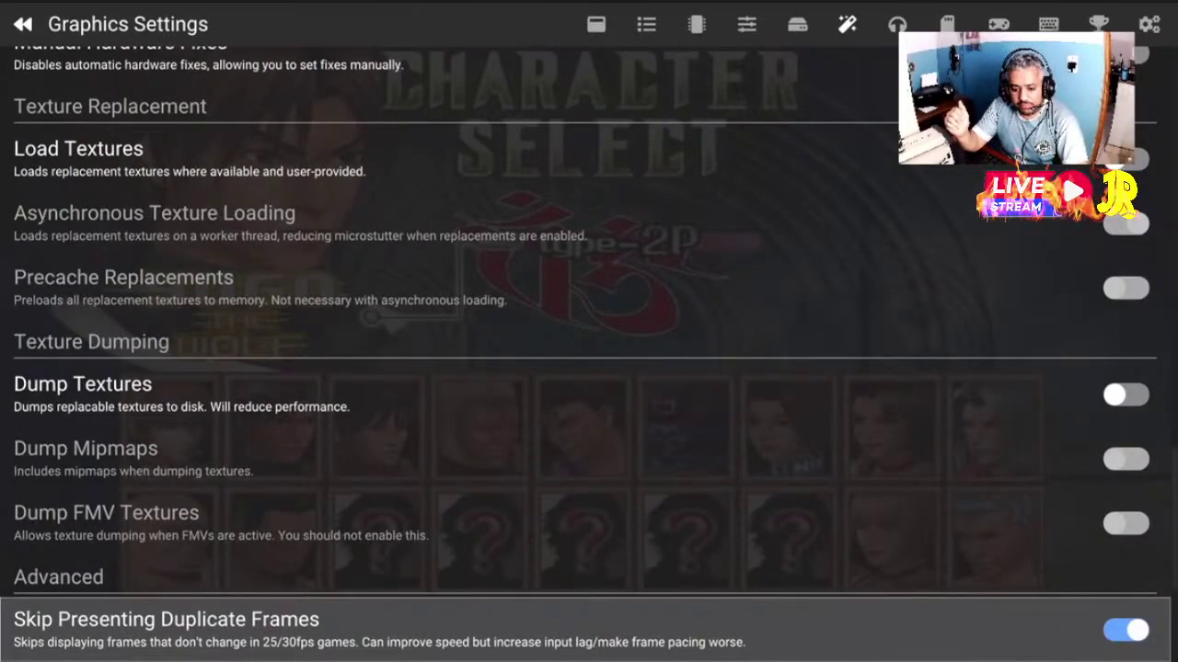
pyautogui.press('Down')
pyautogui.press('Up')
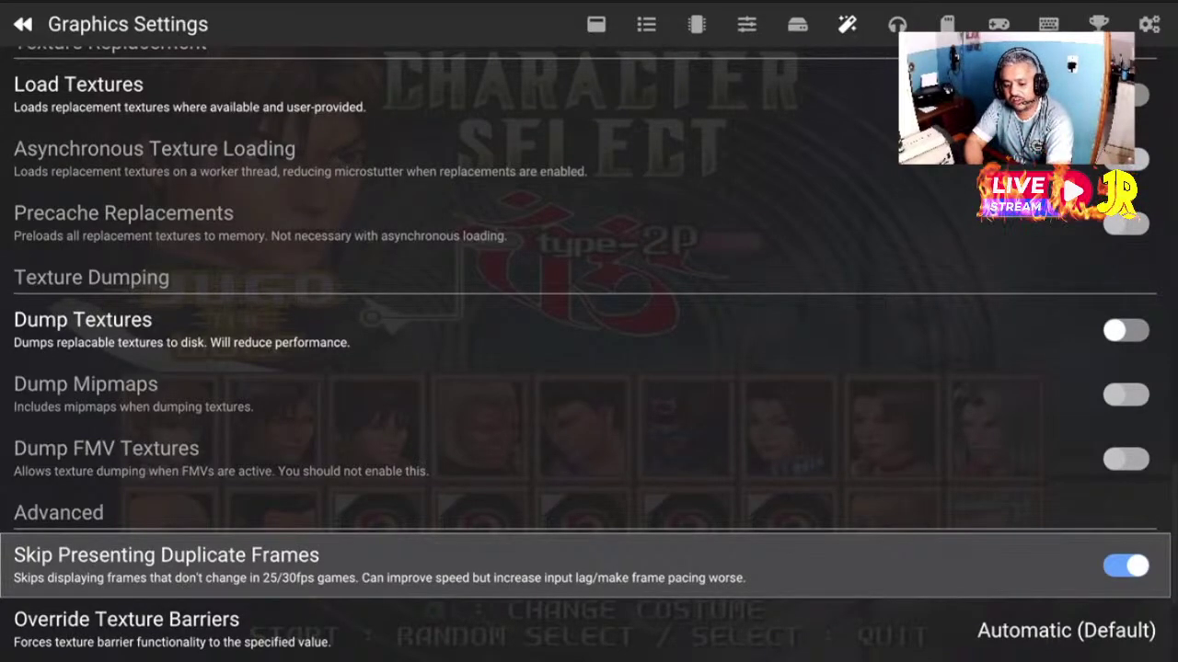
pyautogui.press('Return')
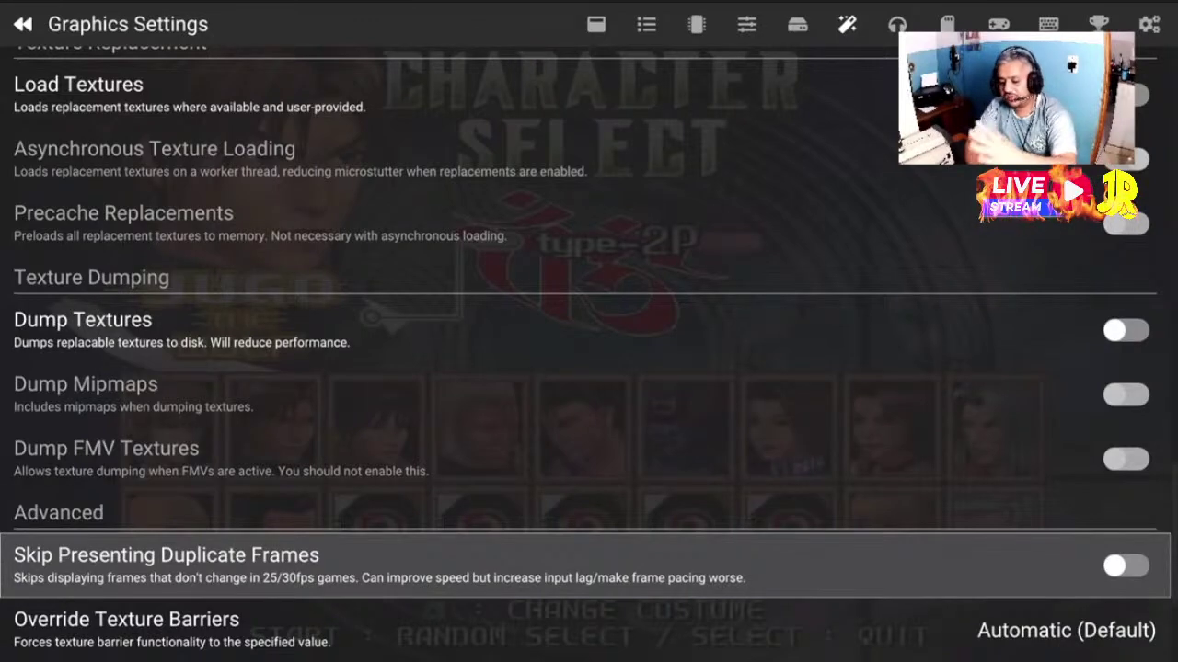
pyautogui.press('Return')
pyautogui.press('Return')
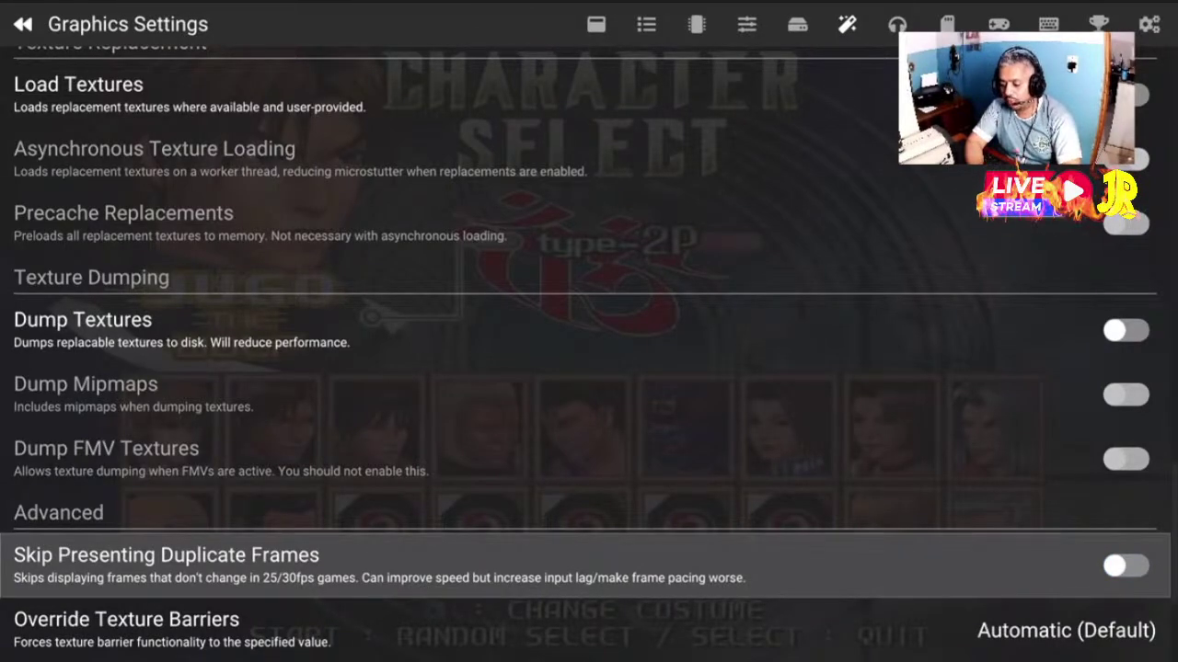
pyautogui.press('Return')
pyautogui.press('Down')
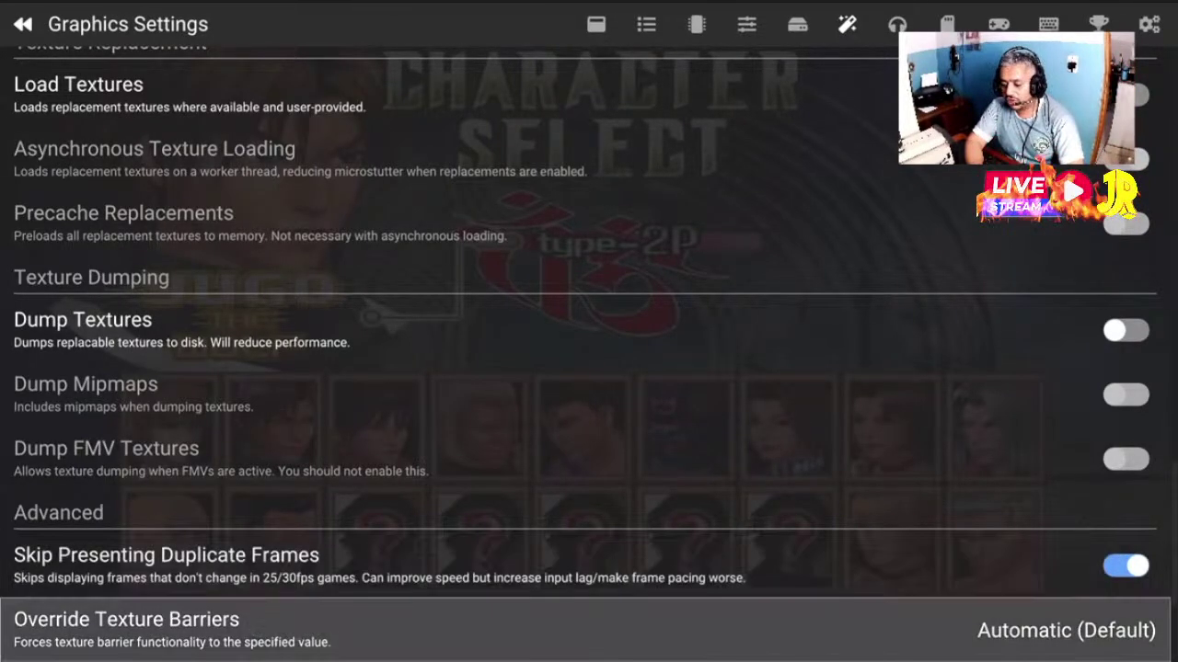
# Review the framebuffer fetch and blending overrides, leaving both at Automatic (Default)
pyautogui.press('Down')
pyautogui.press('Down')
pyautogui.press('Up')
pyautogui.press('Up')
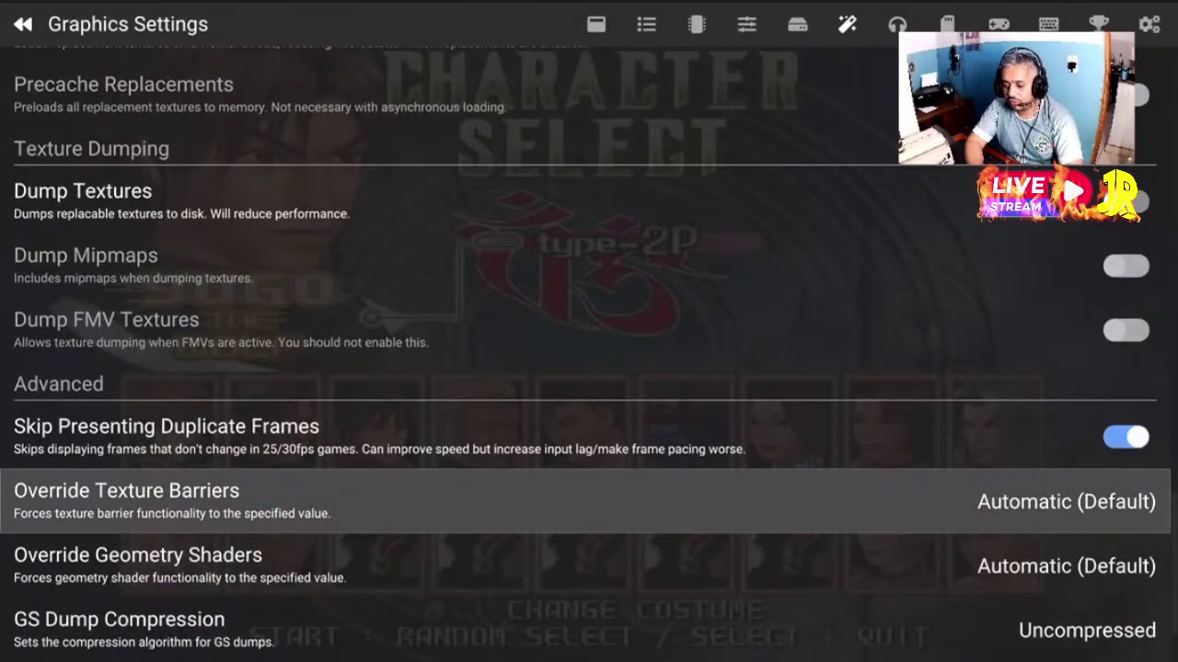
pyautogui.press('Down')
pyautogui.press('Down')
pyautogui.press('Down')
pyautogui.press('Down')
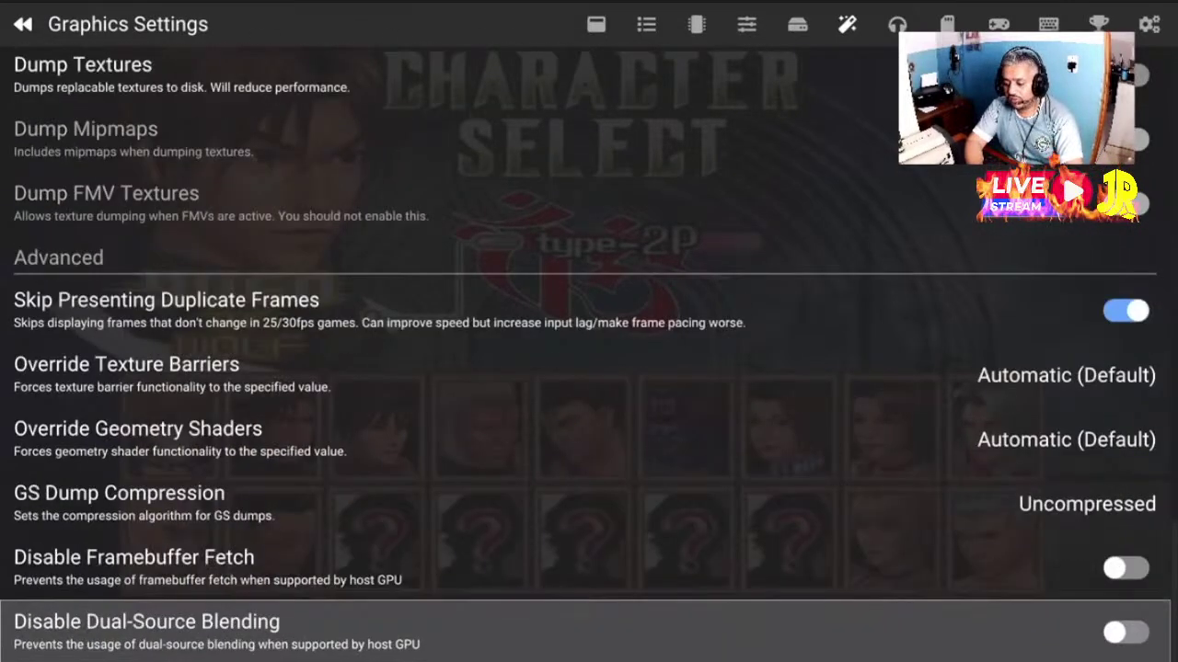
pyautogui.press('Up')
pyautogui.press('Up')
pyautogui.press('Up')
pyautogui.press('Up')
pyautogui.press('Down')
pyautogui.press('Down')
pyautogui.press('Down')
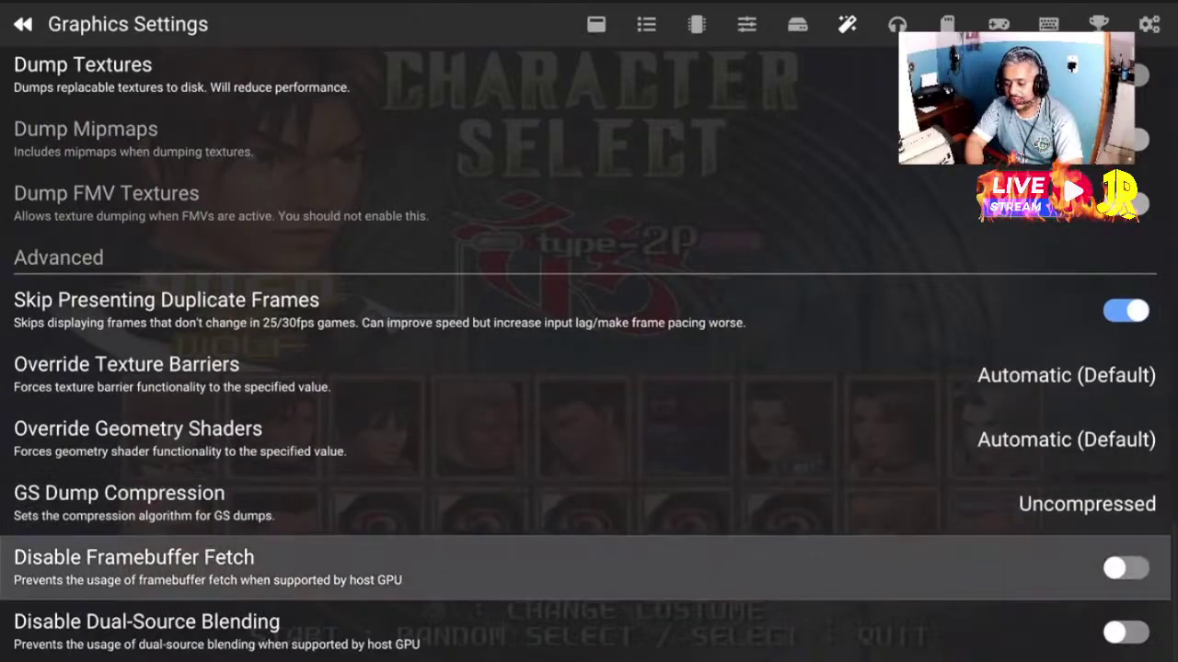
pyautogui.press('Down')
pyautogui.press('Up')
pyautogui.press('Up')
pyautogui.press('Up')
pyautogui.press('Up')
pyautogui.press('Up')
pyautogui.press('Up')
pyautogui.press('Up')
pyautogui.press('Up')
pyautogui.press('Up')
pyautogui.press('Up')
pyautogui.press('Up')
pyautogui.press('Up')
pyautogui.press('Up')
pyautogui.press('Up')
pyautogui.press('Up')
pyautogui.press('Up')
pyautogui.press('Up')
pyautogui.press('Up')
pyautogui.press('Up')
pyautogui.press('Up')
pyautogui.press('Up')
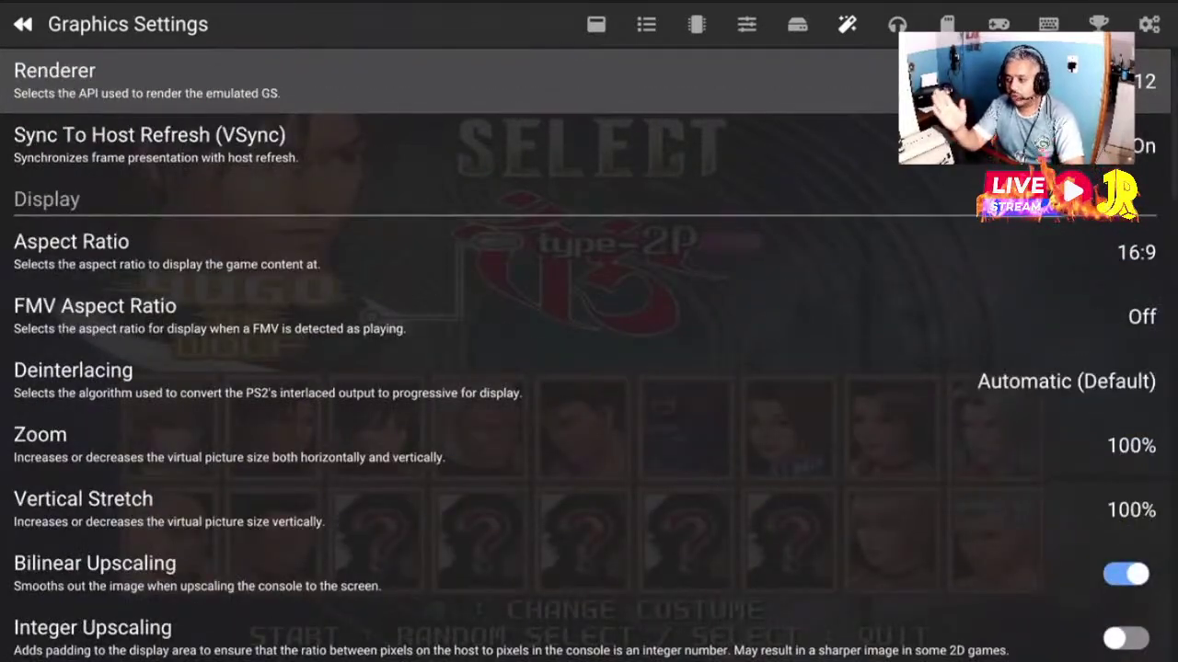
# Turn Internal Resolution Screenshots off and back on in the display options
pyautogui.press('Down')
pyautogui.press('Down')
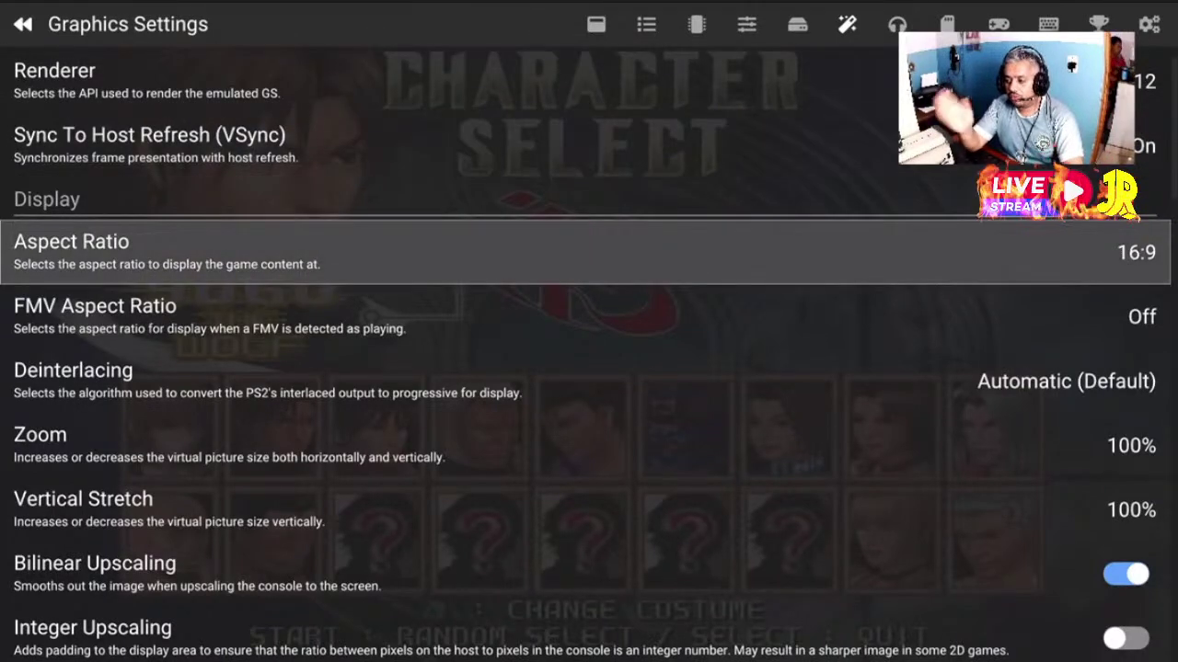
pyautogui.press('Down')
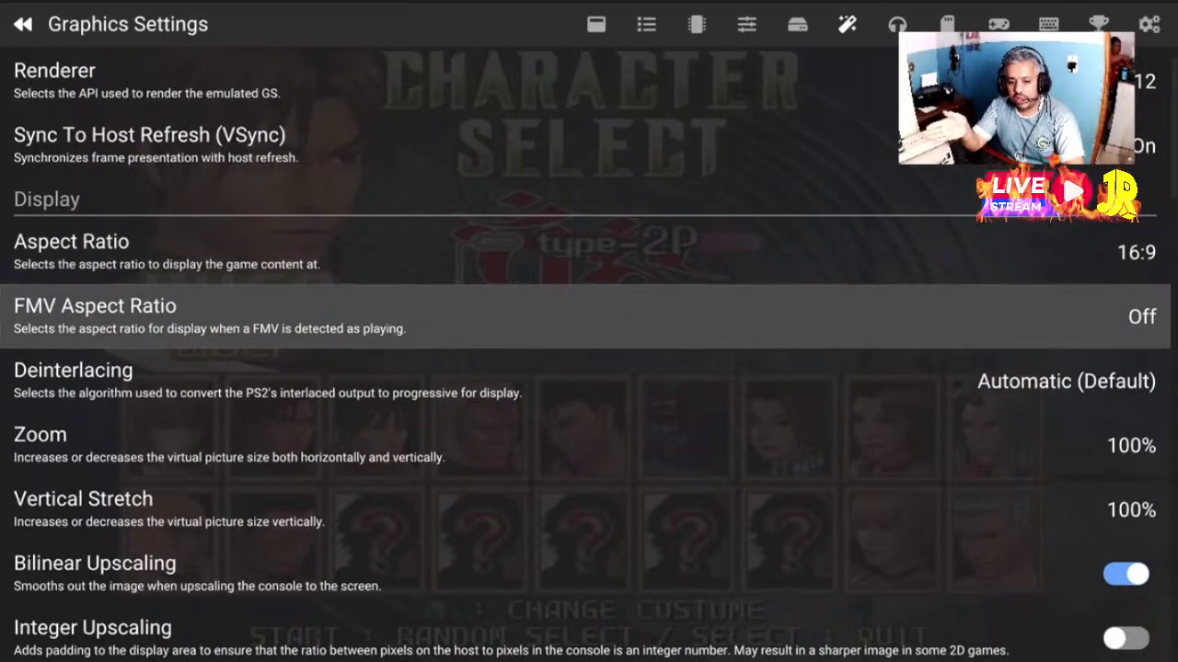
pyautogui.press('Down')
pyautogui.press('Down')
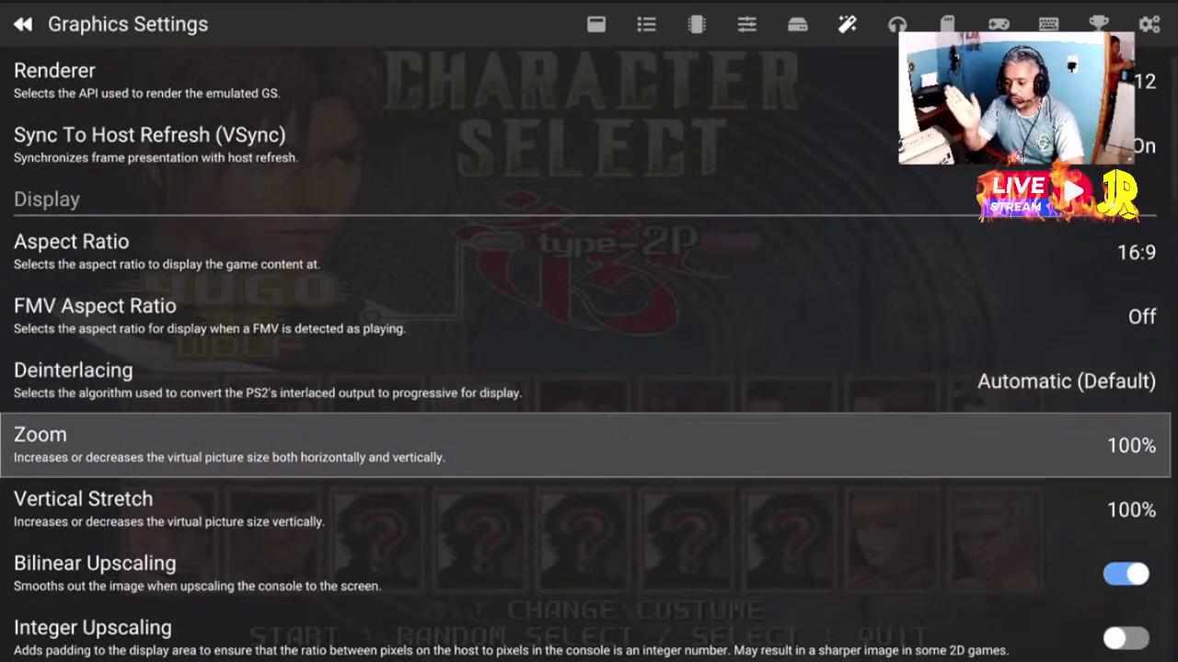
pyautogui.press('Down')
pyautogui.press('Down')
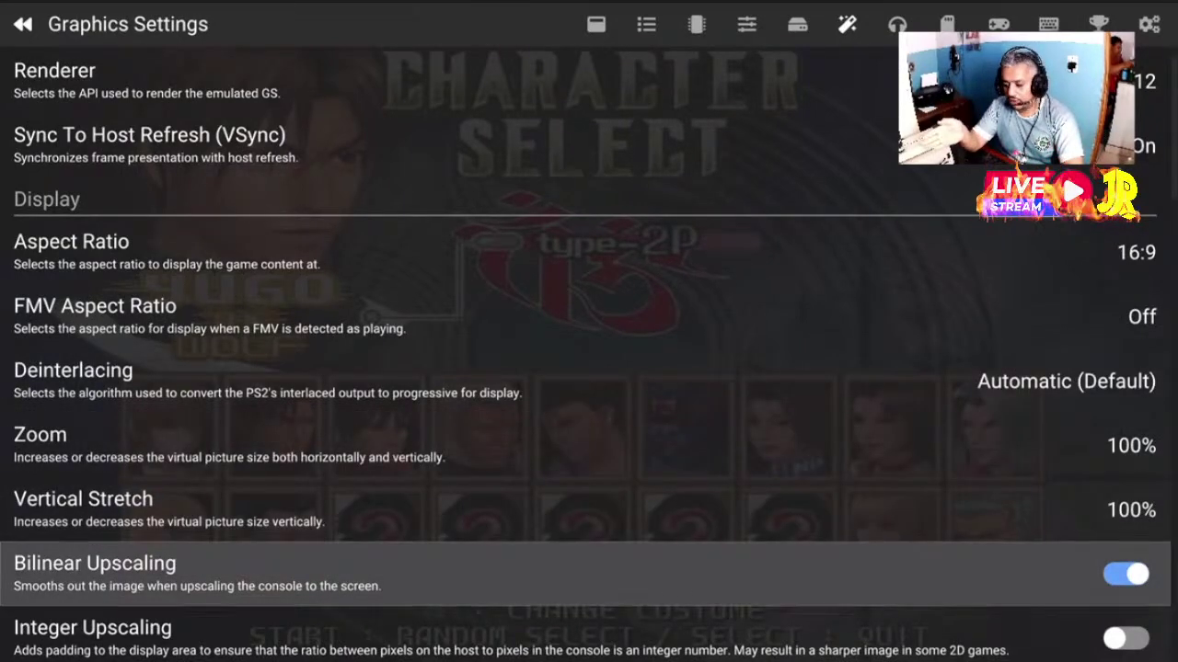
pyautogui.press('Down')
pyautogui.press('Down')
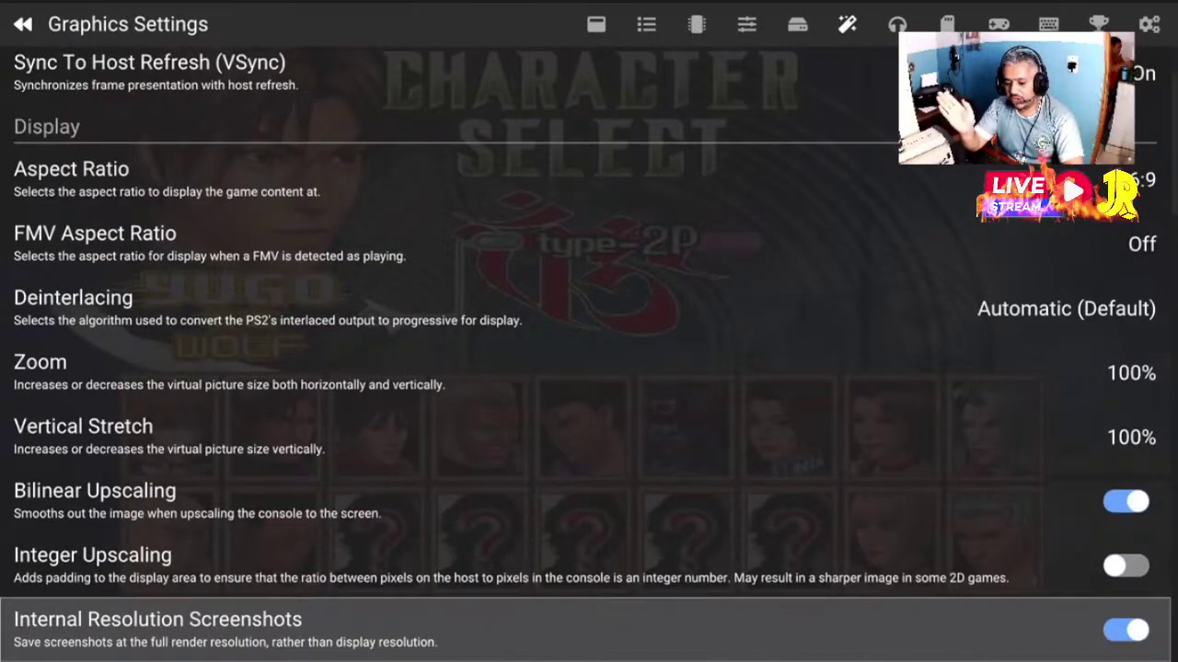
pyautogui.press('Return')
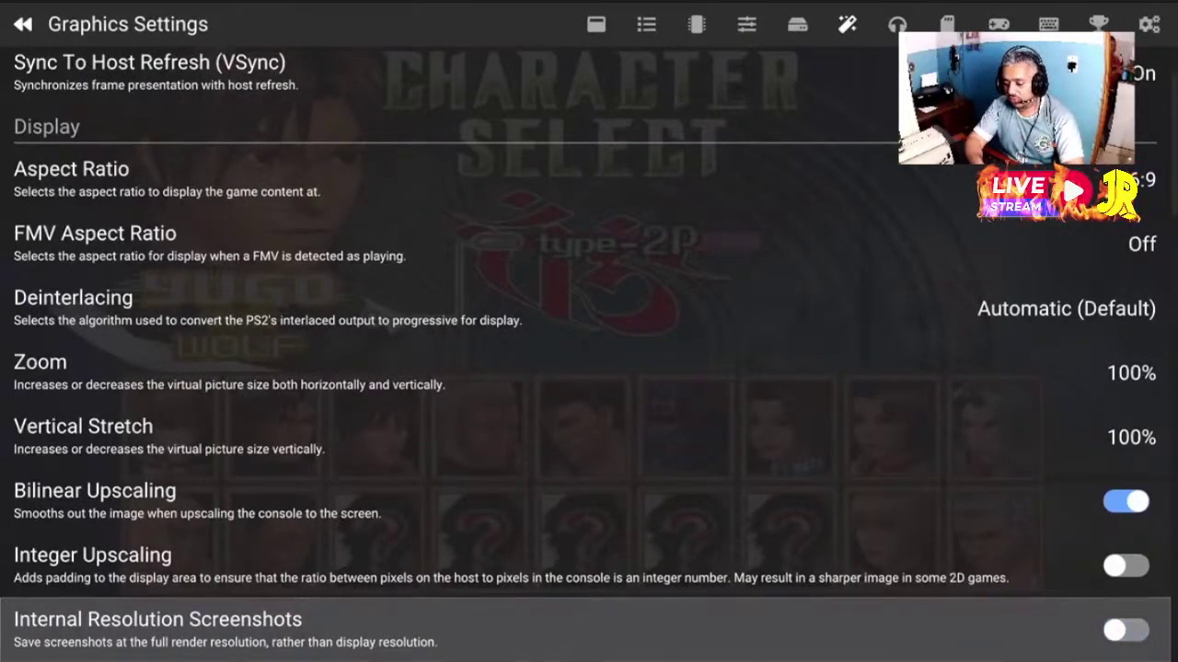
pyautogui.press('Down')
pyautogui.press('Up')
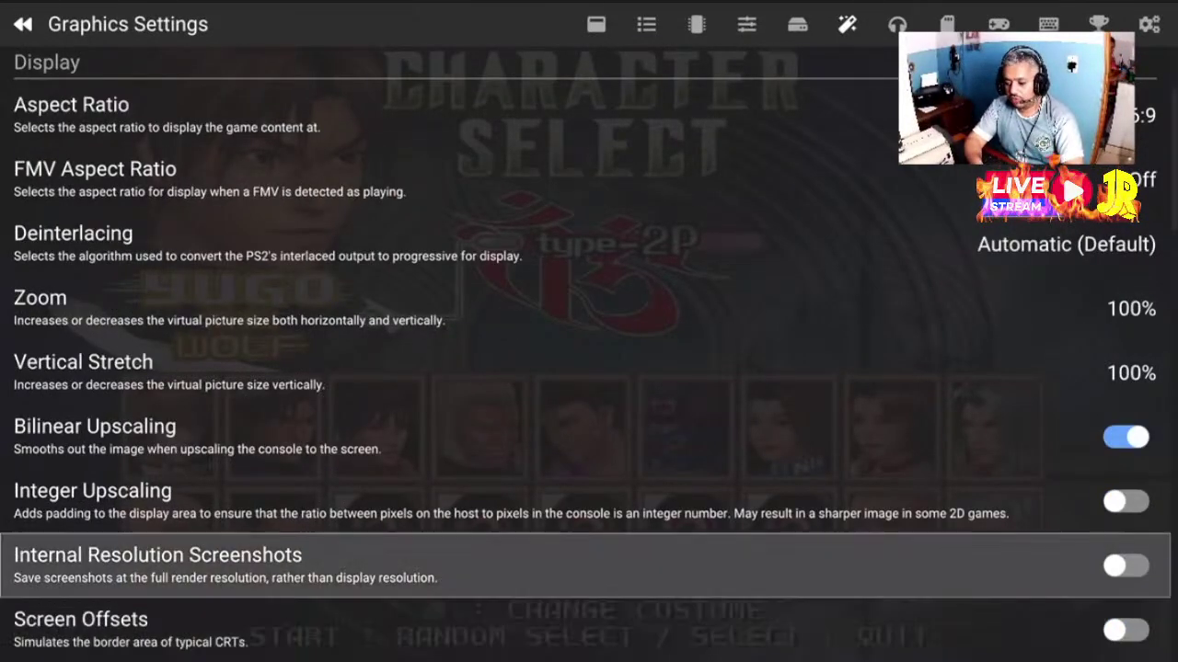
pyautogui.press('Return')
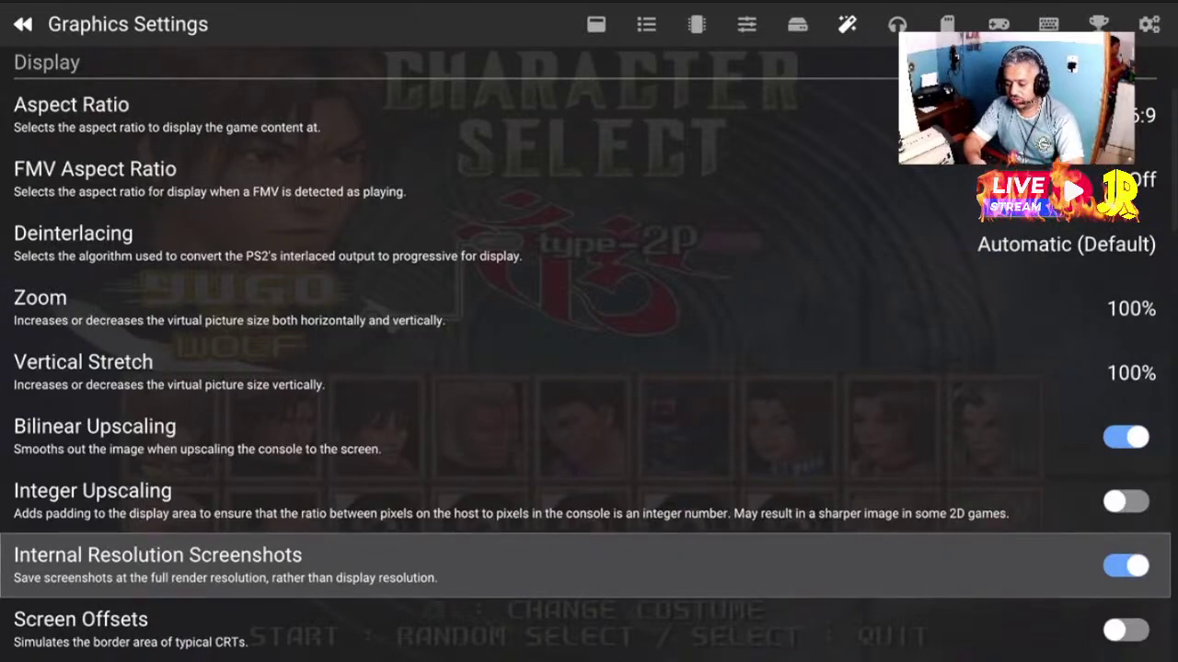
# Step through Internal Resolution, Mipmapping and texture filtering down to Texture Preloading
pyautogui.press('Down')
pyautogui.press('Down')
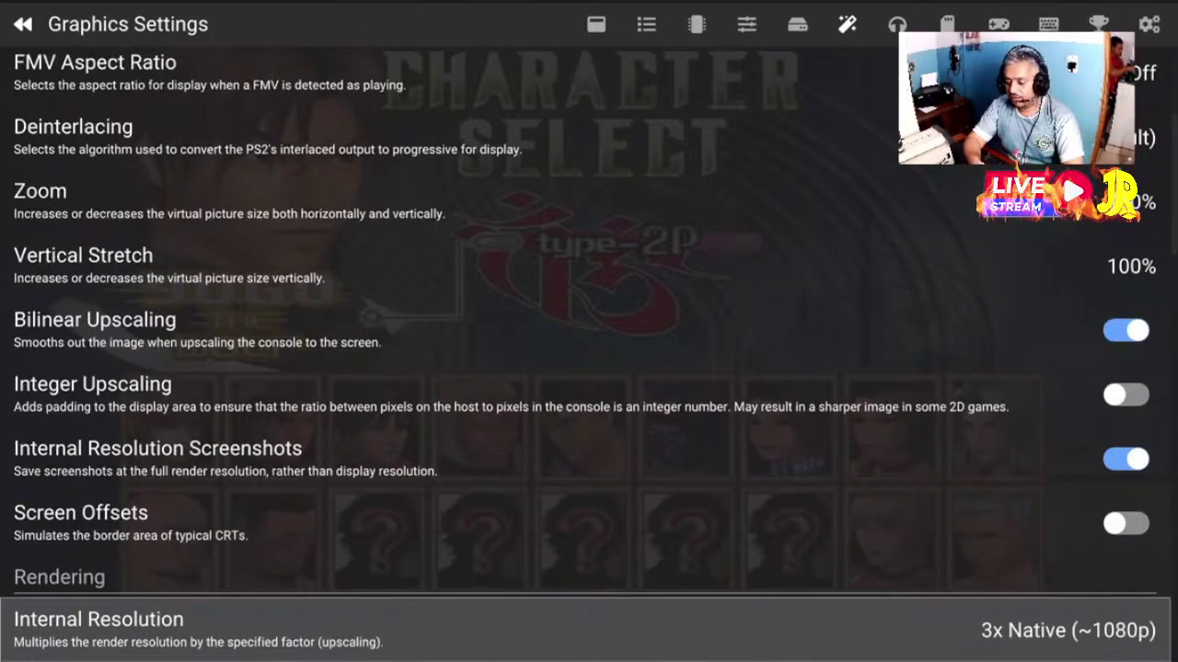
pyautogui.press('Down')
pyautogui.press('Down')
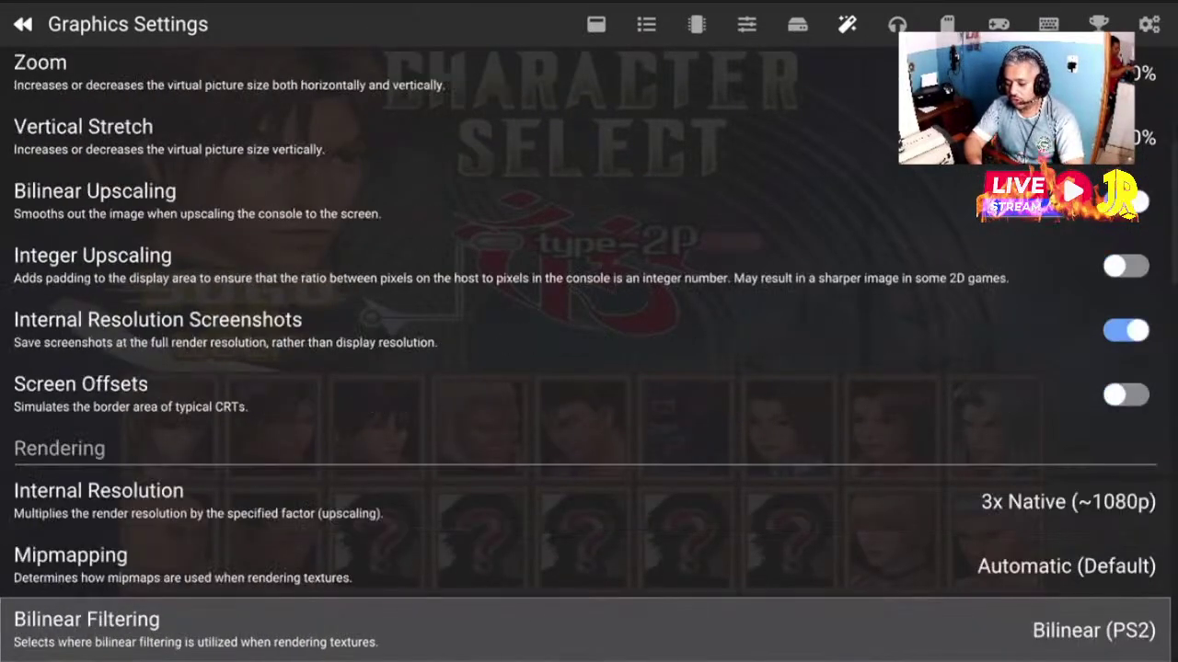
pyautogui.press('Up')
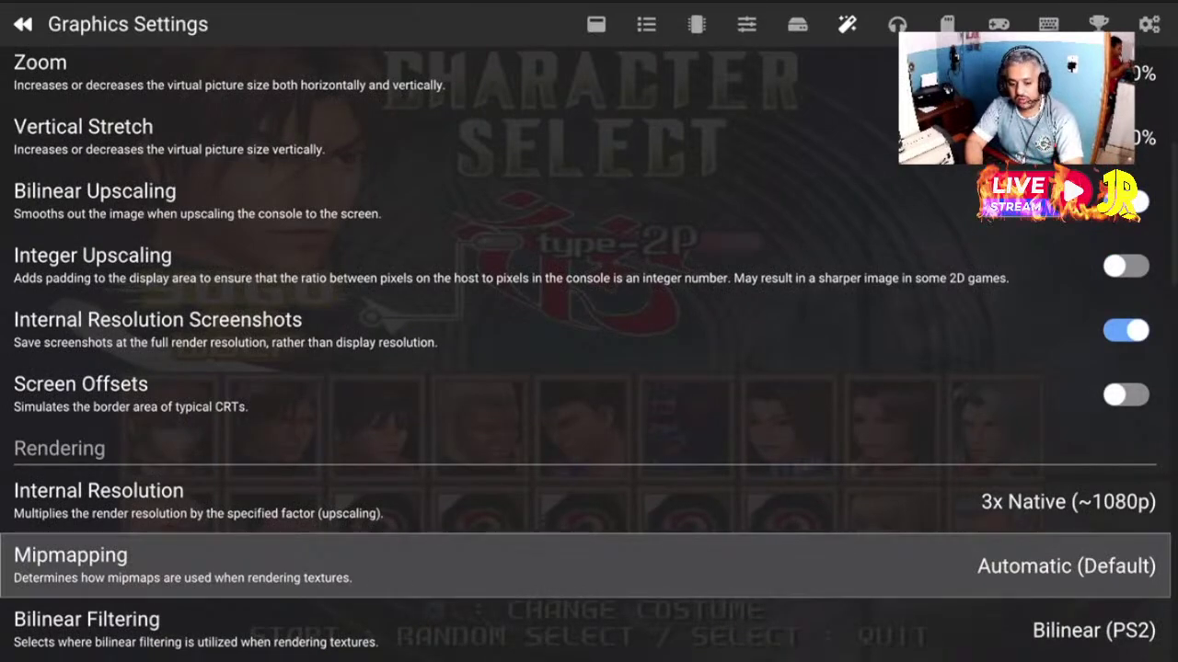
pyautogui.press('Down')
pyautogui.press('Down')
pyautogui.press('Down')
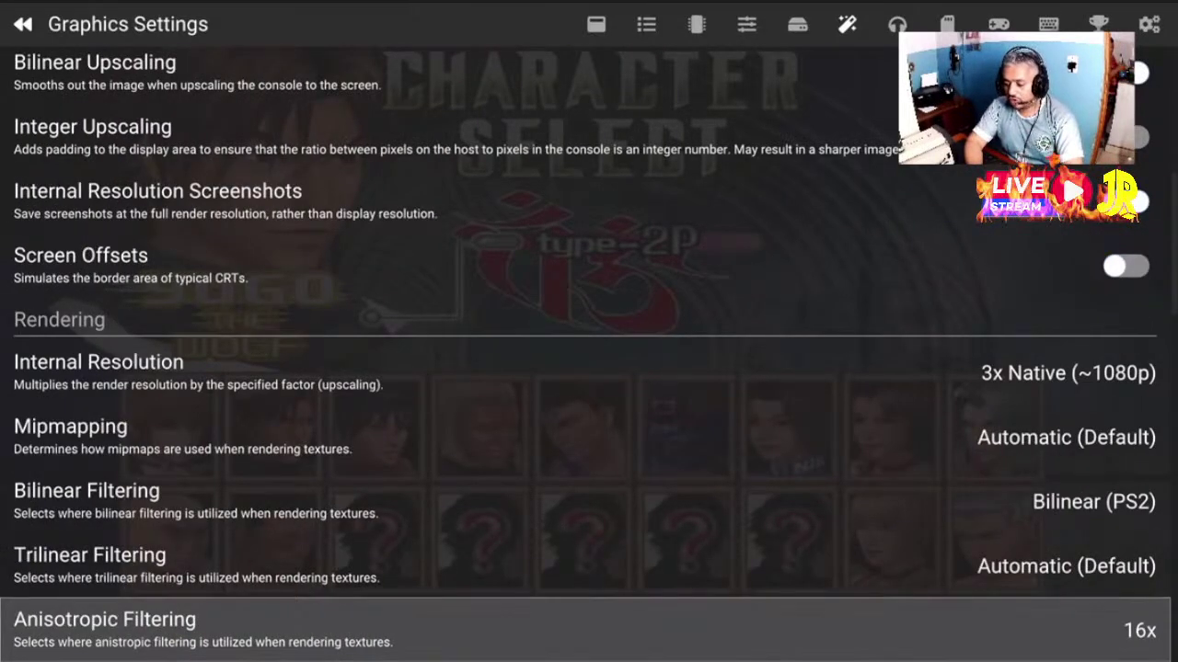
pyautogui.press('Down')
pyautogui.press('Down')
pyautogui.press('Down')
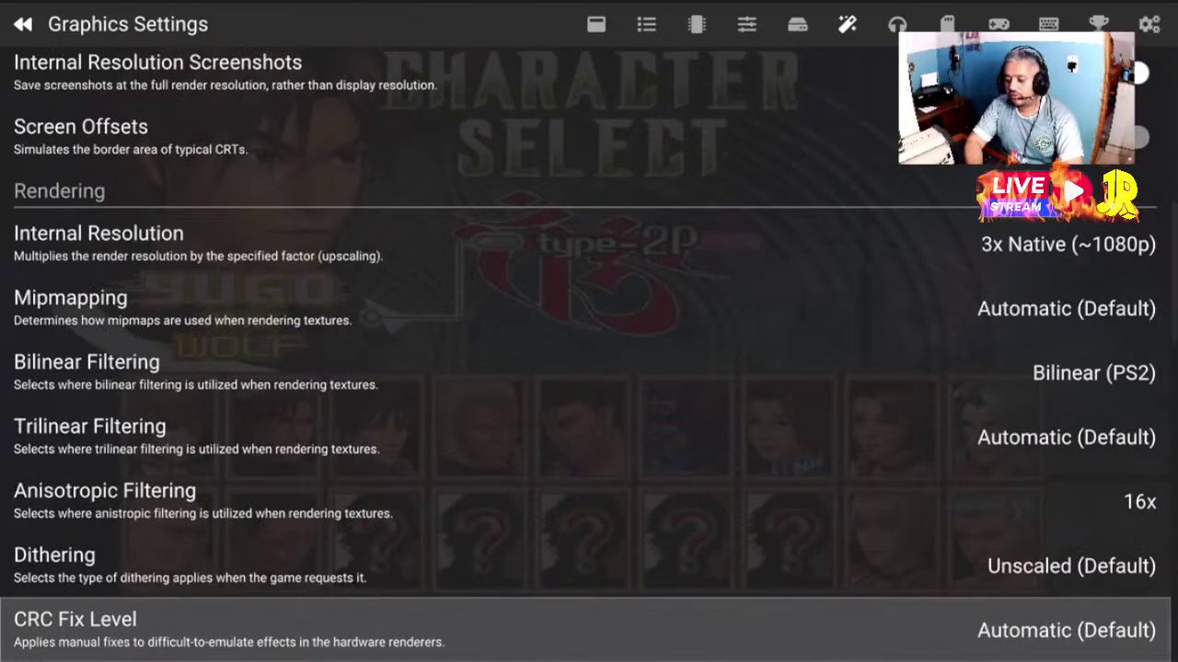
pyautogui.press('Down')
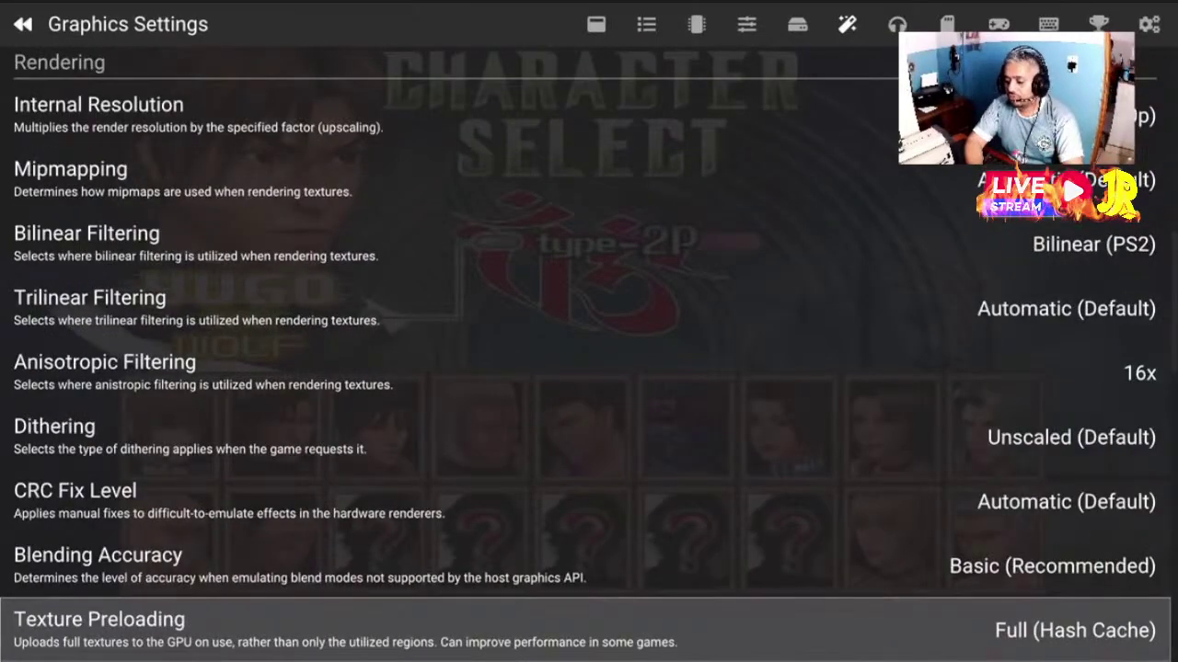
pyautogui.press('Down')
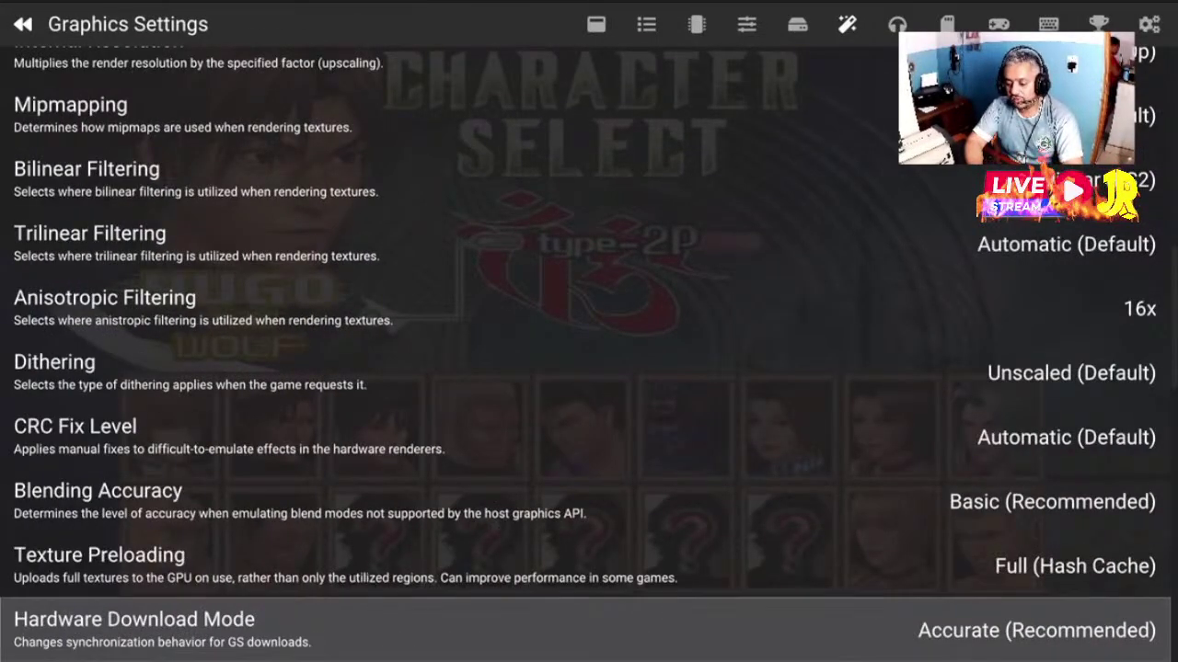
# Continue through the remaining rendering and advanced options, then switch to System Settings
pyautogui.press('Down')
pyautogui.press('Down')
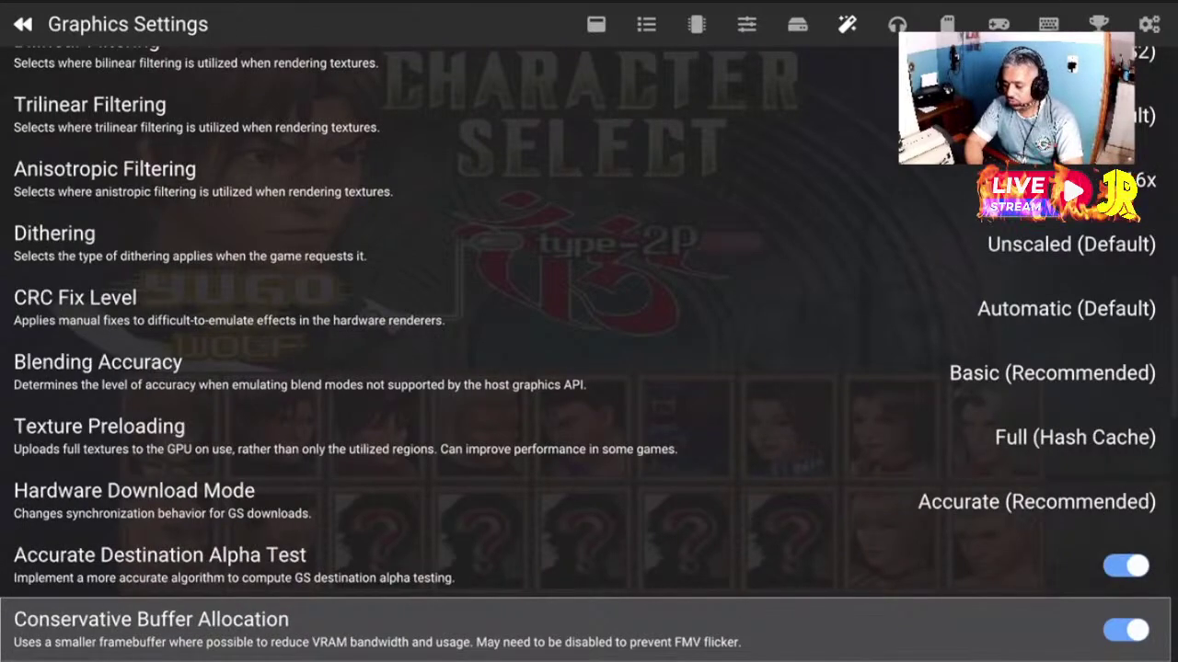
pyautogui.press('Down')
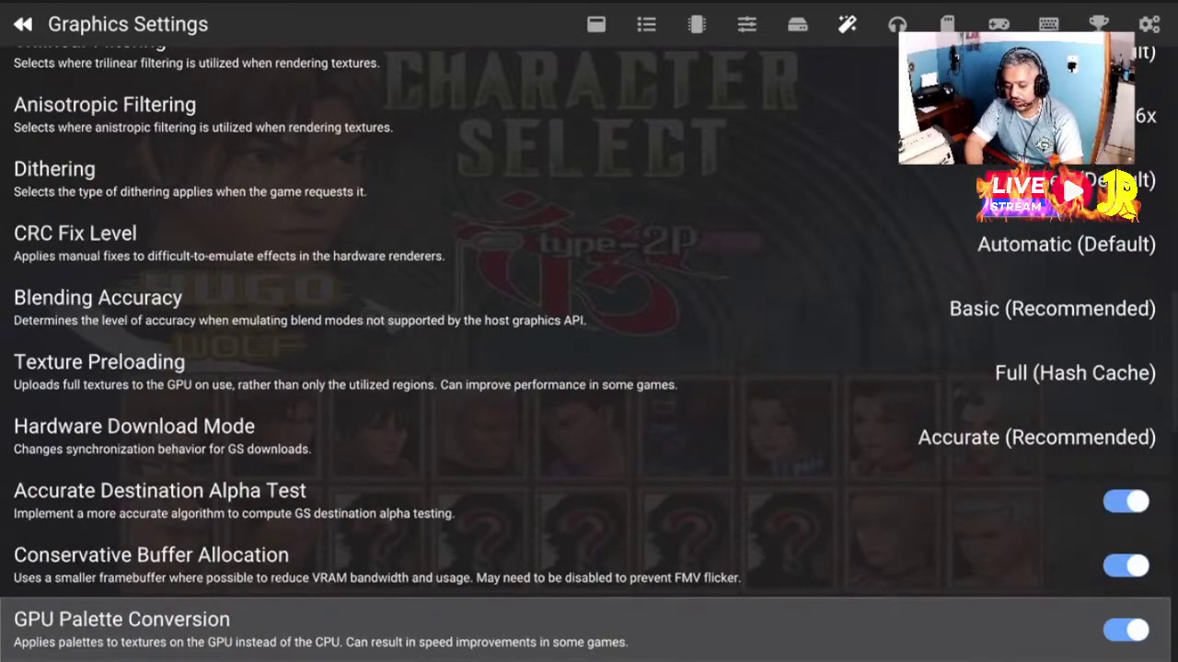
pyautogui.press('Down')
pyautogui.press('Down')
pyautogui.press('Down')
pyautogui.press('Down')
pyautogui.press('Down')
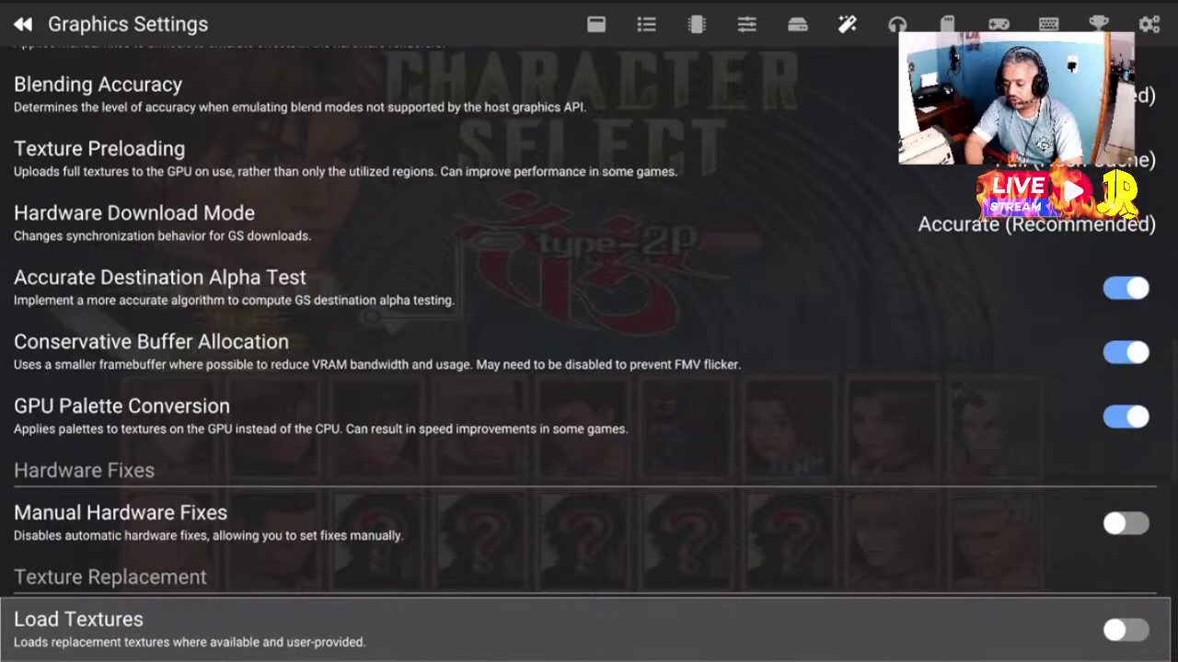
pyautogui.press('Down')
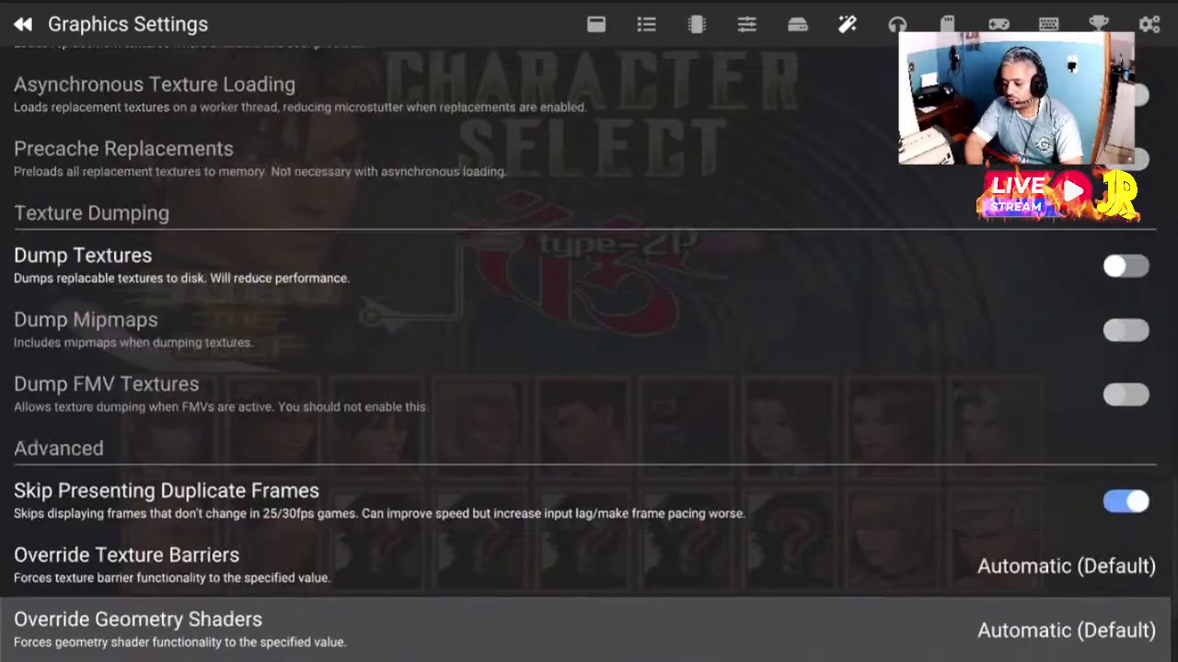
pyautogui.press('Down')
pyautogui.press('Down')
pyautogui.press('Down')
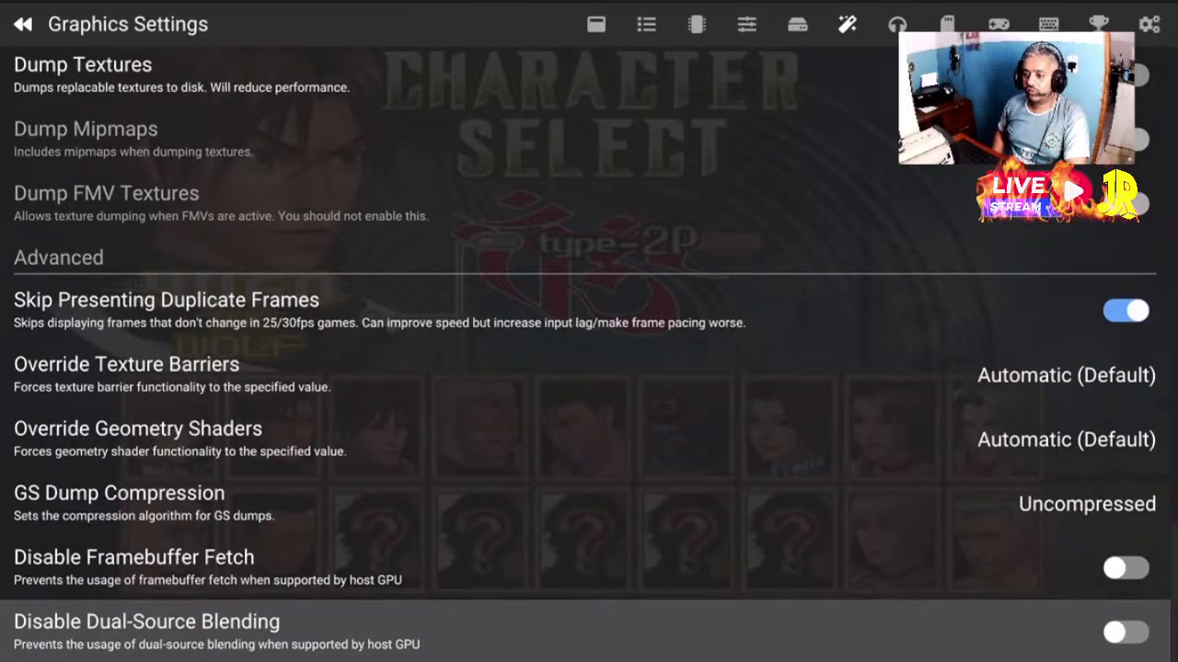
pyautogui.press('pageup')
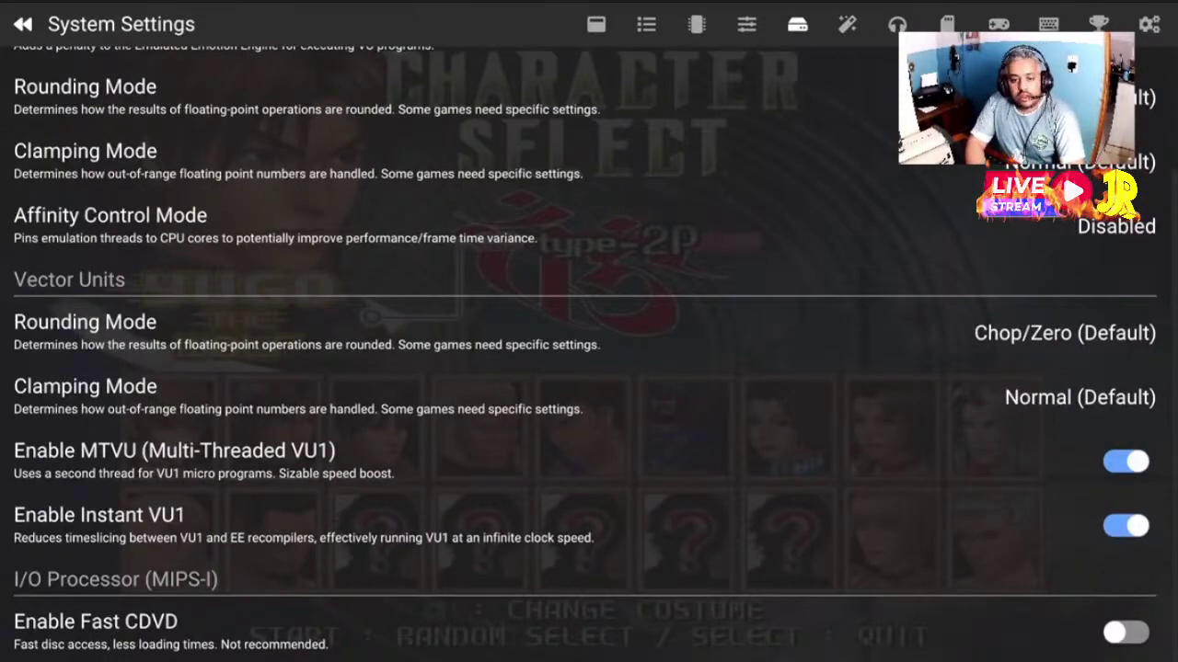
# Flip between the Graphics and System Settings pages, ending on Cycle Rate
pyautogui.press('pagedown')
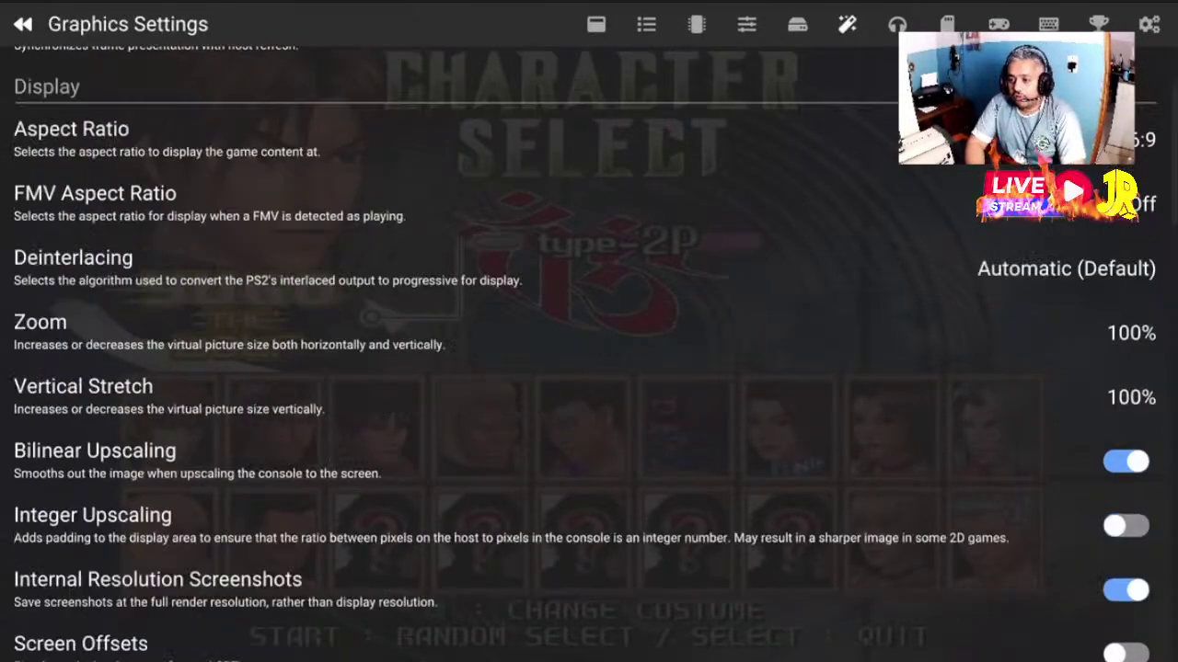
pyautogui.press('pageup')
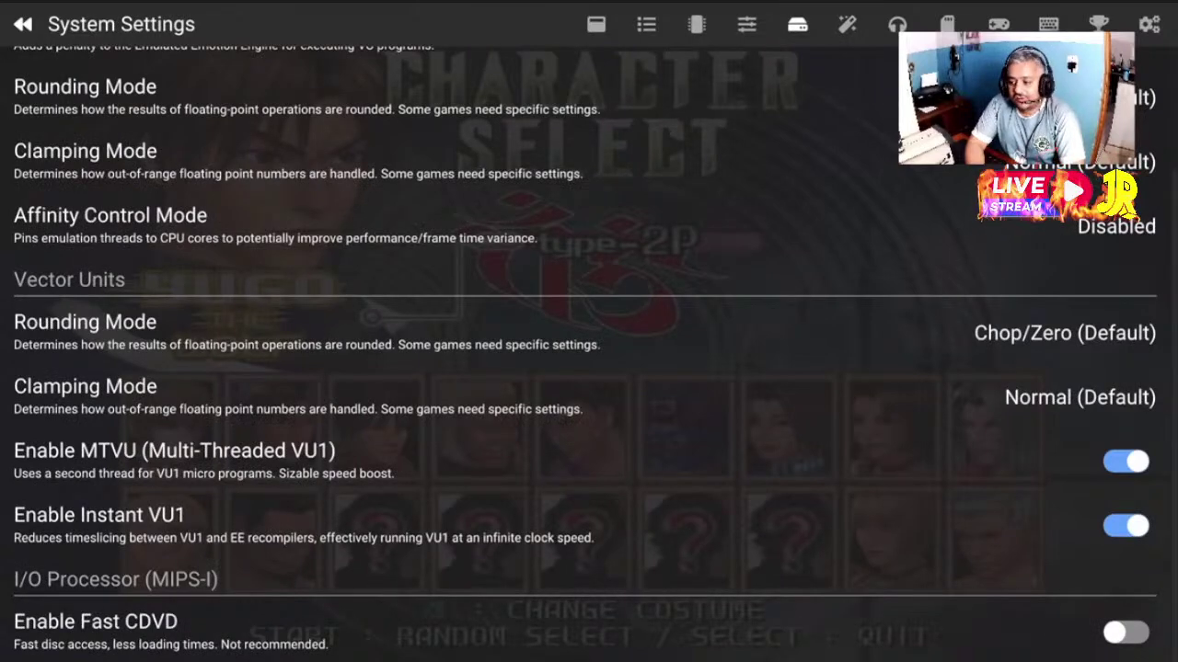
pyautogui.press('Up')
pyautogui.press('Up')
pyautogui.press('Up')
pyautogui.press('Up')
pyautogui.press('Up')
pyautogui.press('Up')
pyautogui.press('Up')
pyautogui.press('Up')
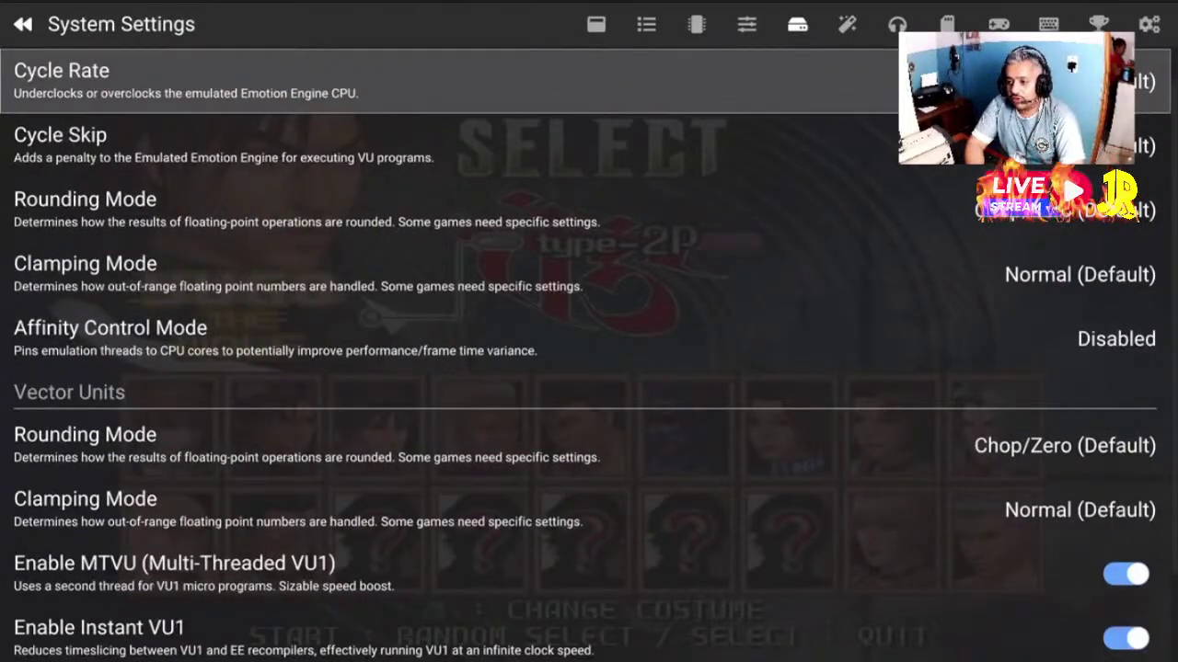
pyautogui.press('pagedown')
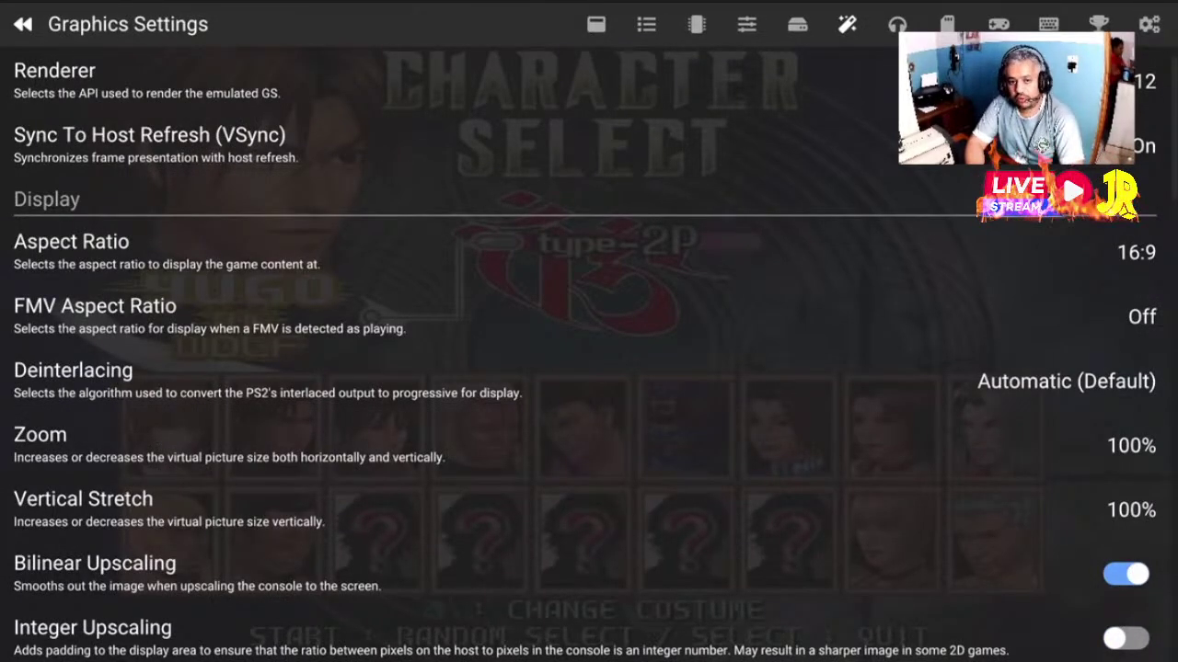
pyautogui.press('pageup')
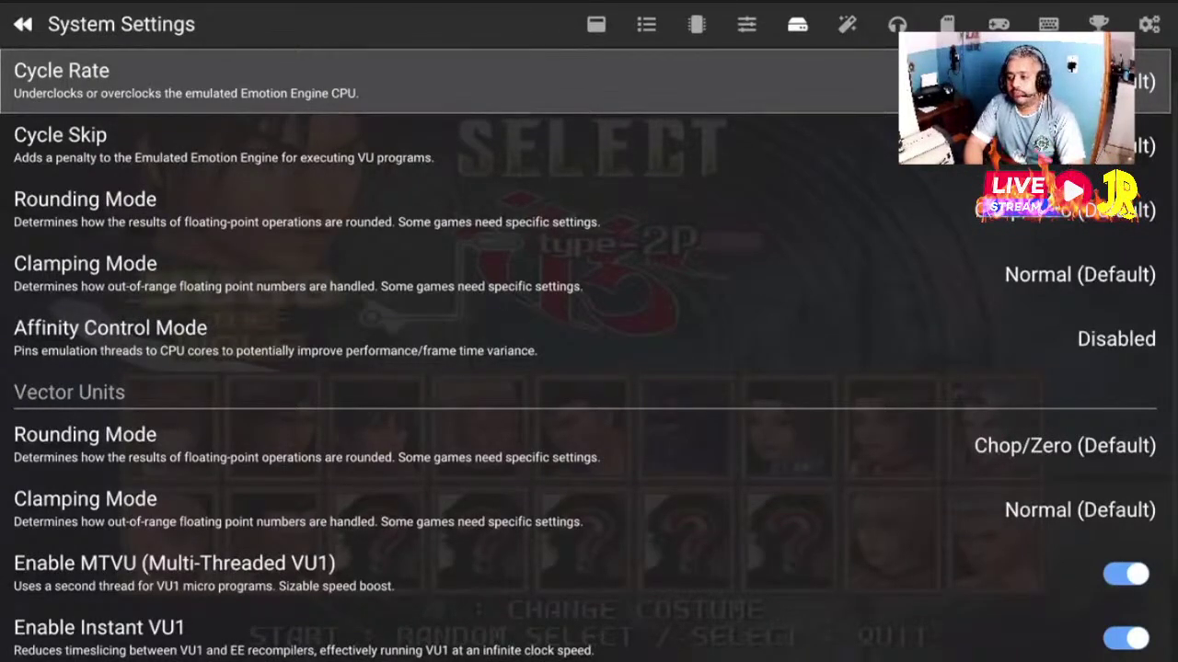
# Review the System options from Cycle Rate to Clamping Mode, then switch to Emulation Settings
pyautogui.press('Down')
pyautogui.press('Down')
pyautogui.press('Down')
pyautogui.press('Down')
pyautogui.press('Down')
pyautogui.press('Down')
pyautogui.press('Down')
pyautogui.press('Down')
pyautogui.press('Down')
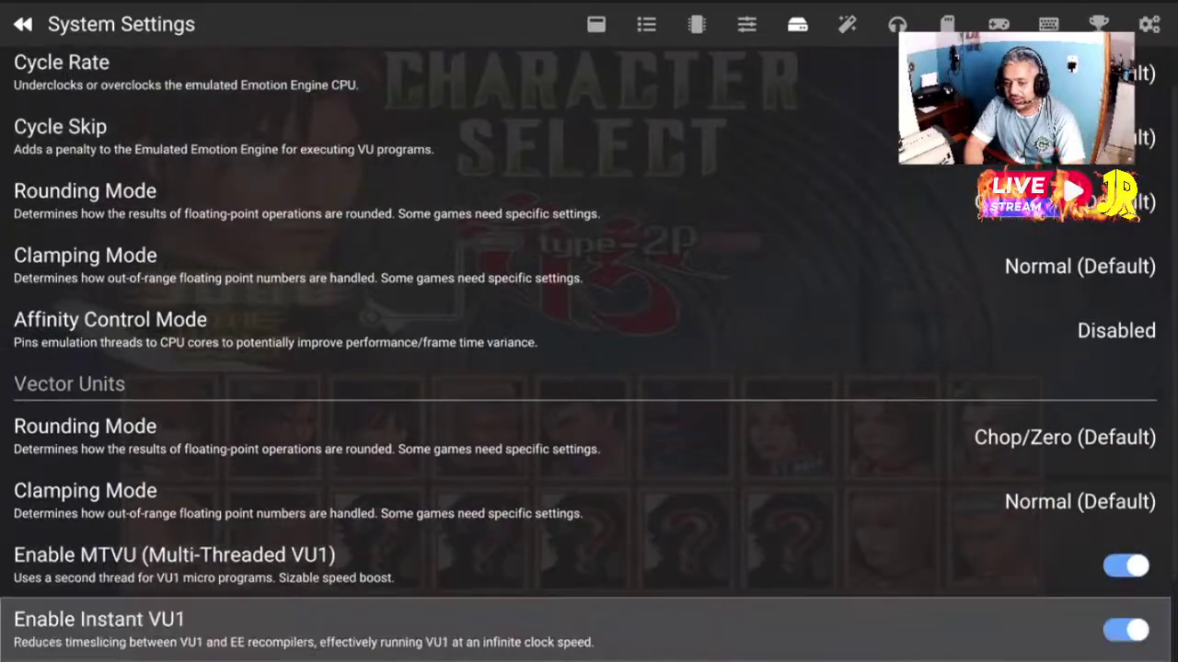
pyautogui.press('Up')
pyautogui.press('Up')
pyautogui.press('Up')
pyautogui.press('Up')
pyautogui.press('Up')
pyautogui.press('Up')
pyautogui.press('Up')
pyautogui.press('Up')
pyautogui.press('Up')
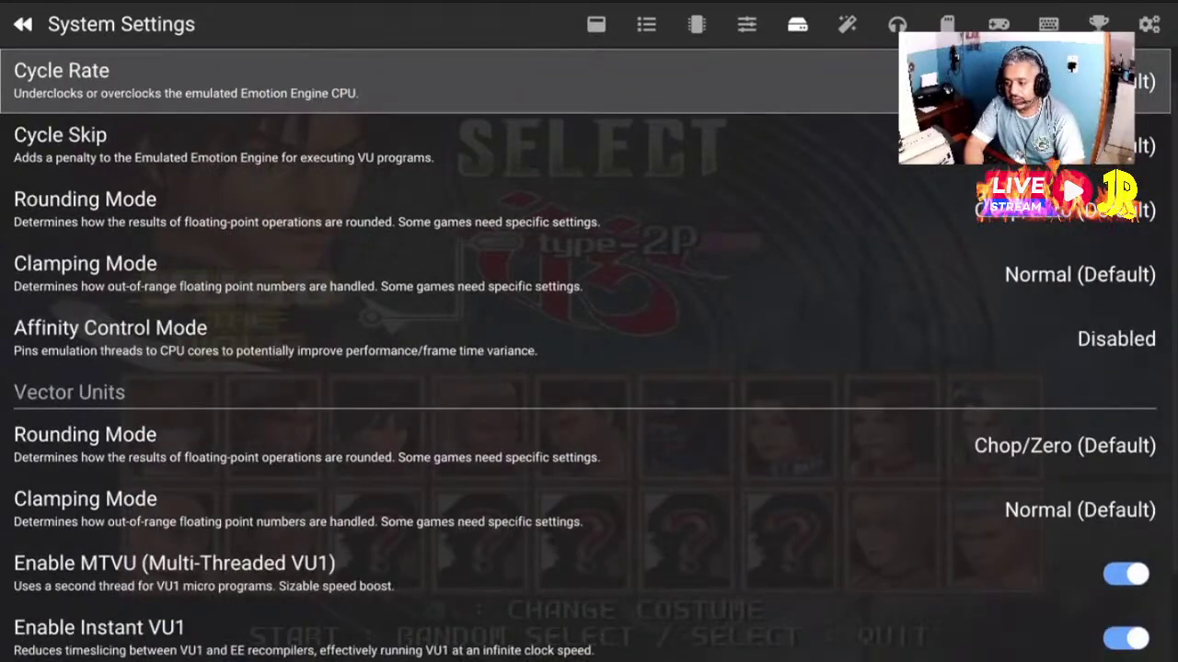
pyautogui.press('Down')
pyautogui.press('Down')
pyautogui.press('Down')
pyautogui.press('Down')
pyautogui.press('Down')
pyautogui.press('Down')
pyautogui.press('Down')
pyautogui.press('Down')
pyautogui.press('Down')
pyautogui.press('Up')
pyautogui.press('Up')
pyautogui.press('Up')
pyautogui.press('Up')
pyautogui.press('Up')
pyautogui.press('Up')
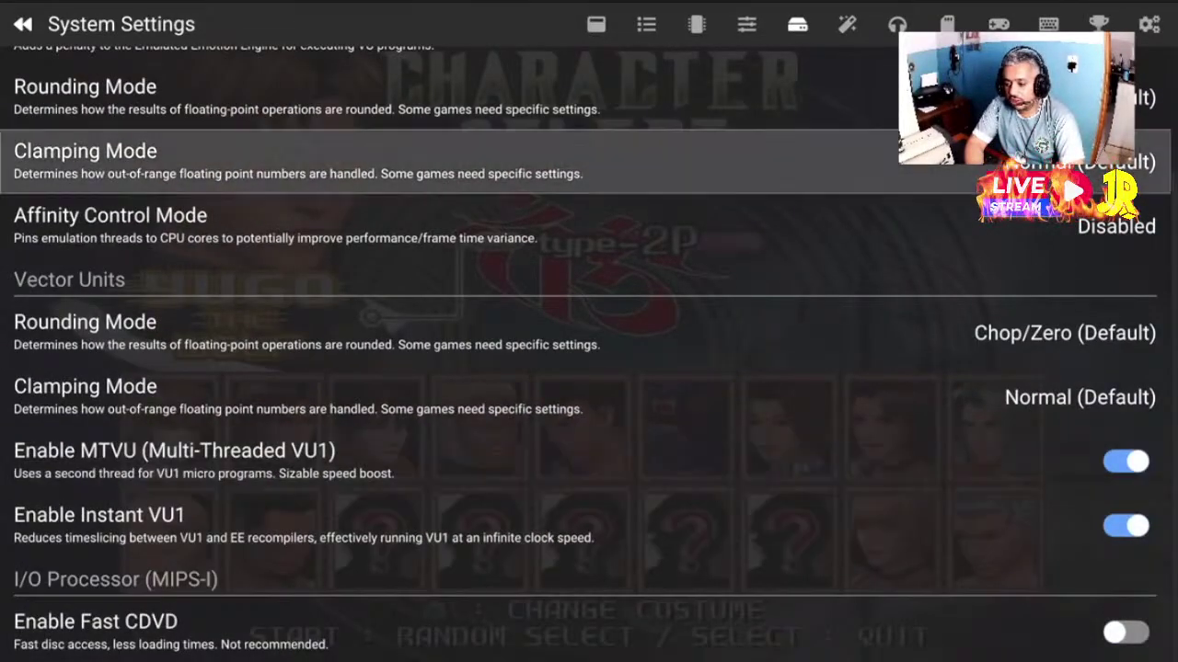
pyautogui.press('Up')
pyautogui.press('Up')
pyautogui.press('Up')
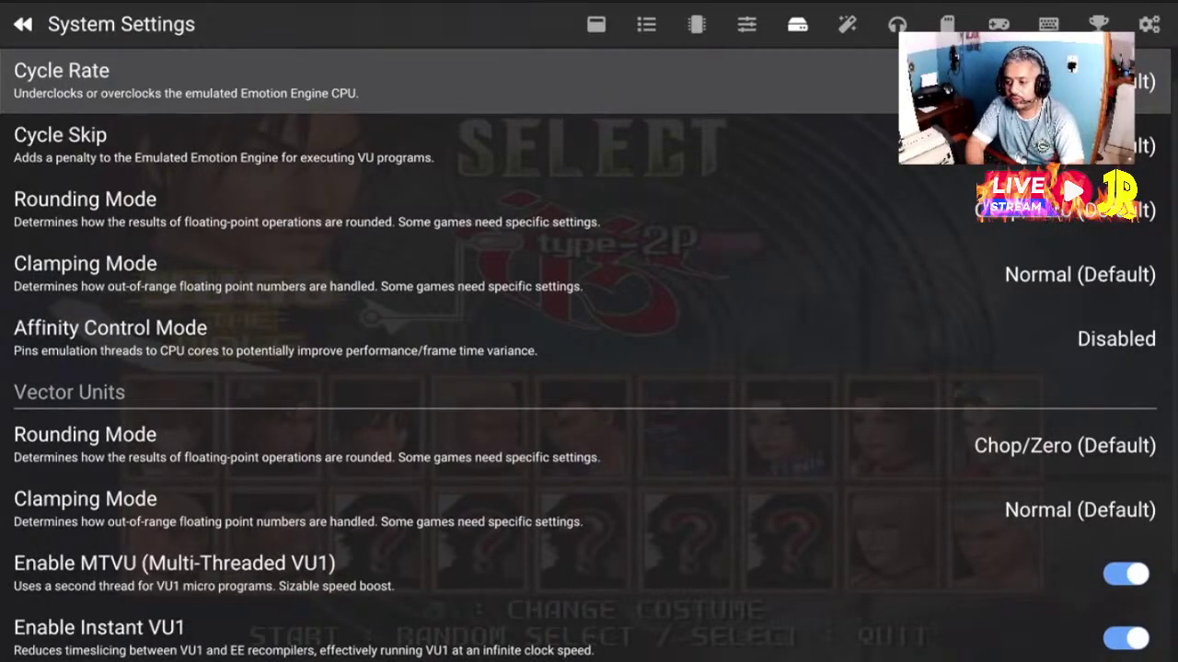
pyautogui.press('pageup')
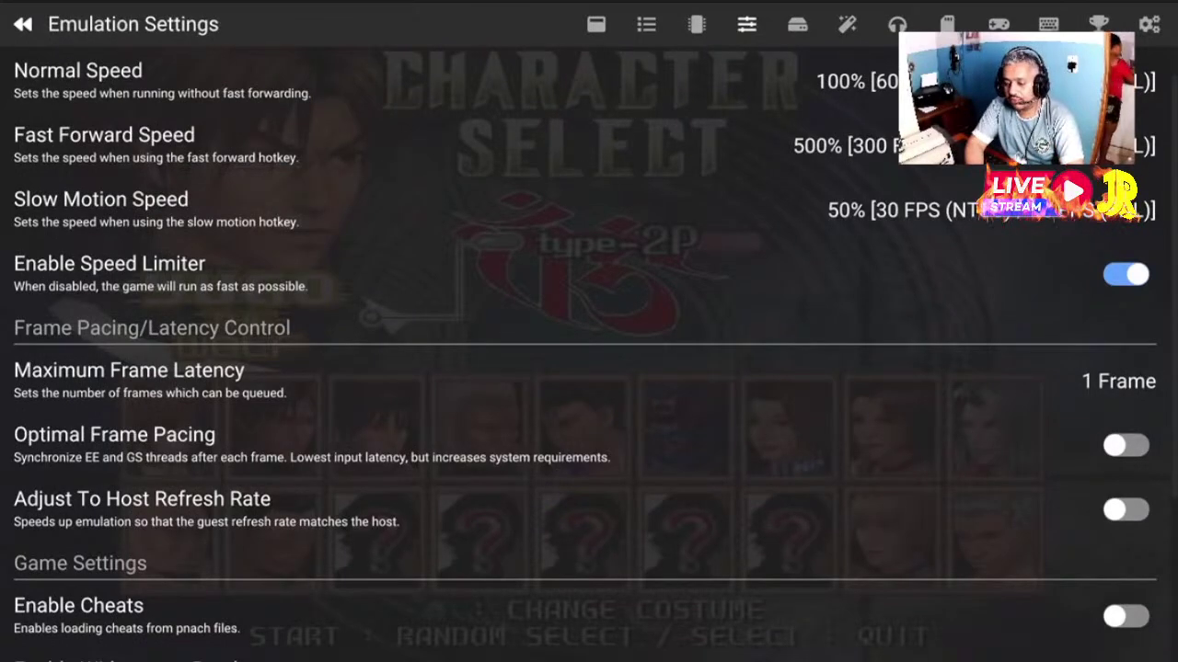
# Try Maximum Frame Latency at 2 Frames, 1 Frame and 0 Frames (Hard Sync)
pyautogui.press('Down')
pyautogui.press('Down')
pyautogui.press('Down')
pyautogui.press('Down')
pyautogui.press('Down')
pyautogui.press('Up')
pyautogui.press('Return')
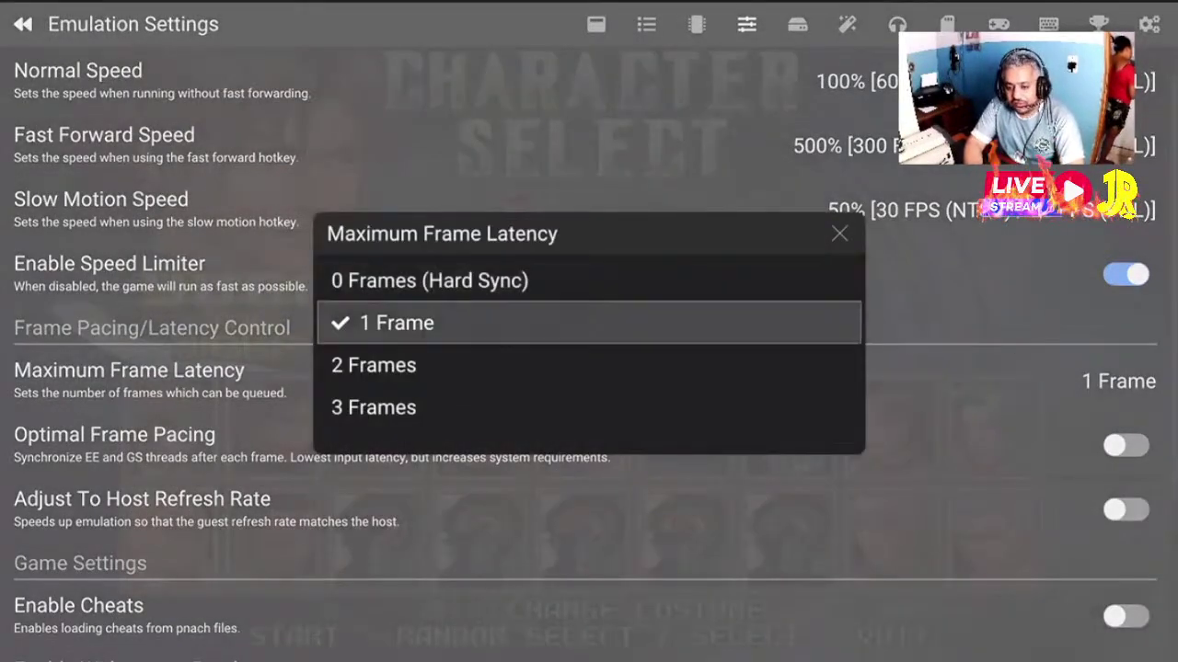
pyautogui.press('Down')
pyautogui.press('Return')
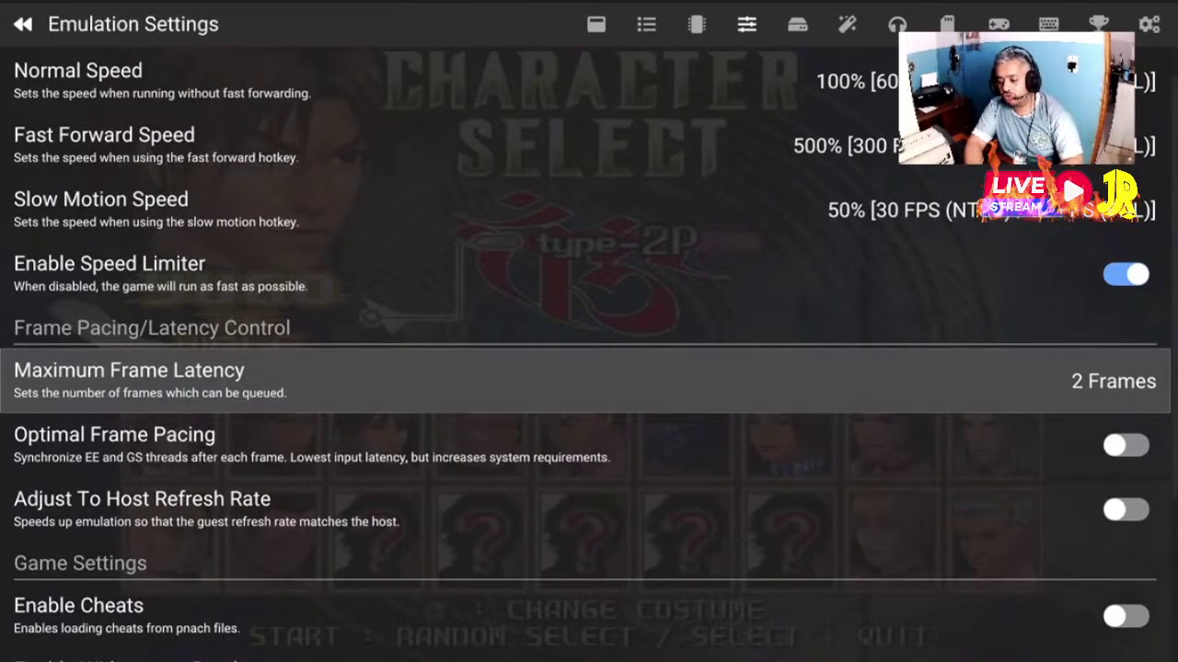
pyautogui.press('Return')
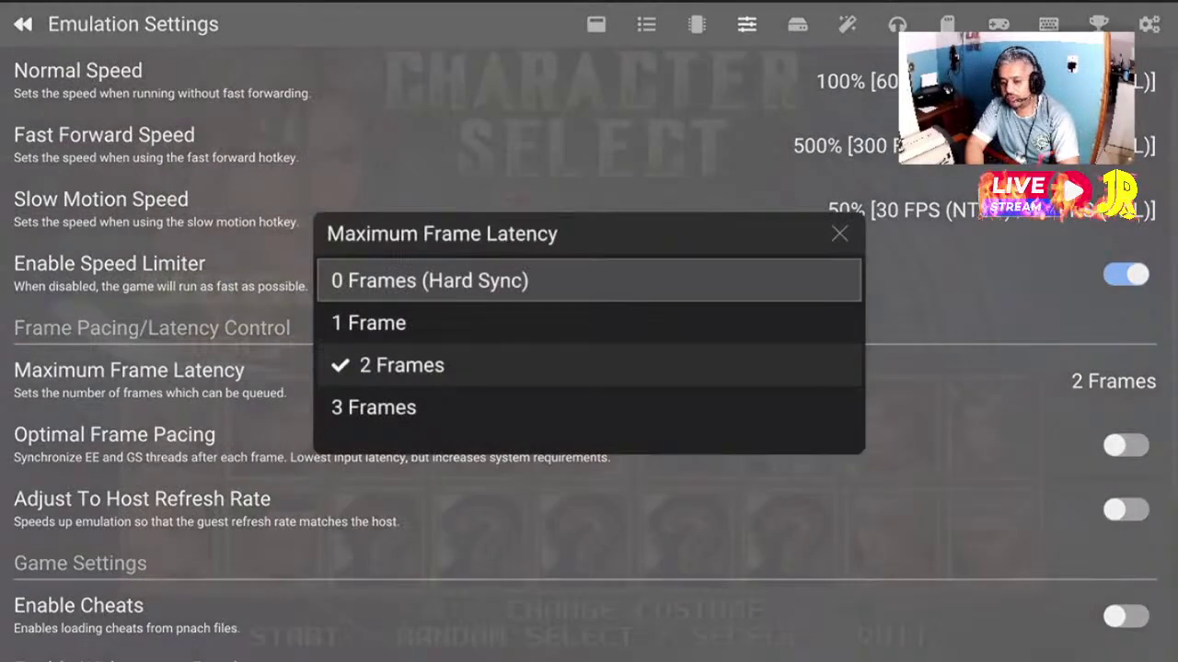
pyautogui.press('Down')
pyautogui.press('Up')
pyautogui.press('Up')
pyautogui.press('Return')
pyautogui.press('Return')
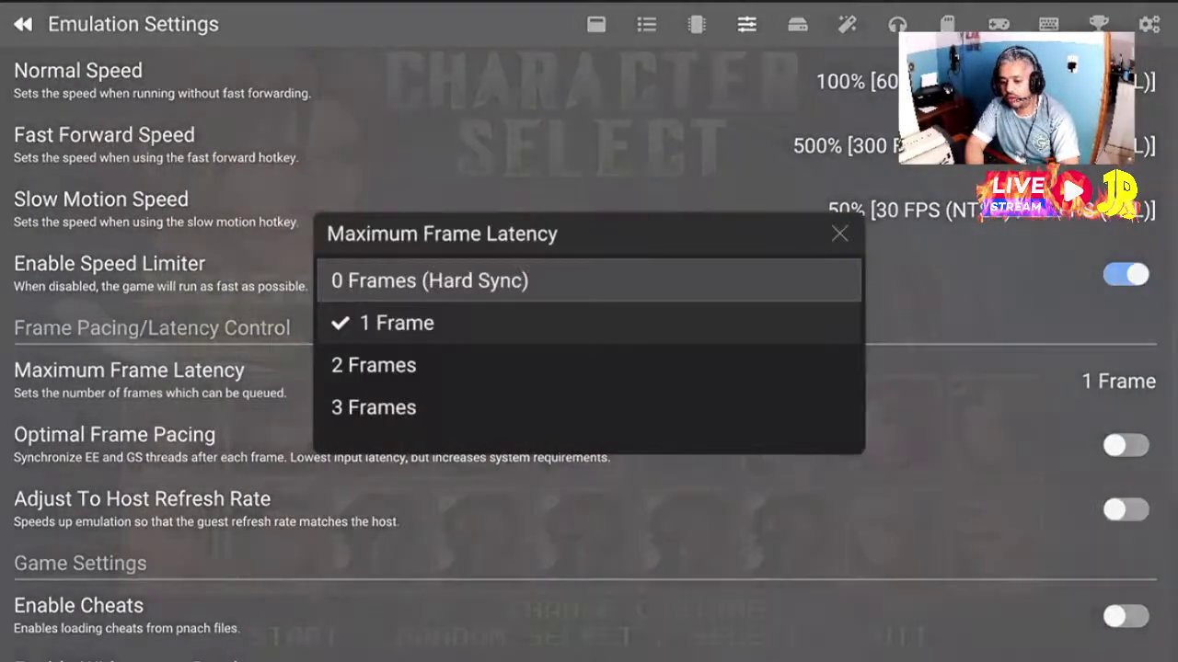
pyautogui.press('Up')
pyautogui.press('Down')
pyautogui.press('Return')
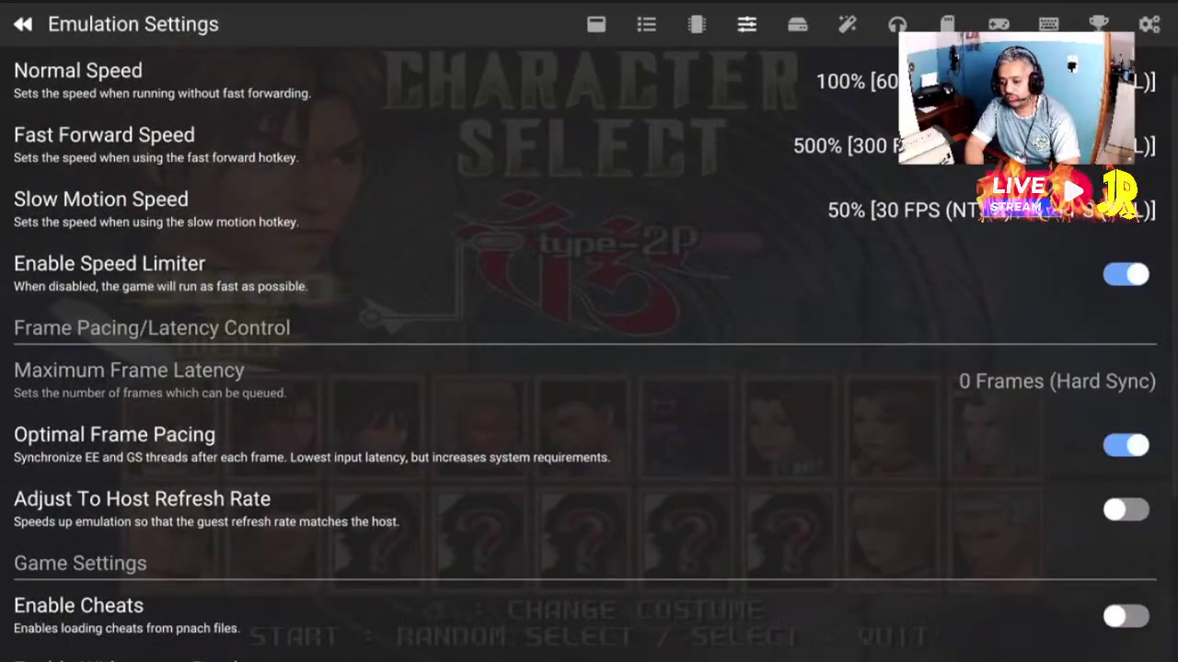
# Turn Optimal Frame Pacing off, leaving Maximum Frame Latency at 2 Frames
pyautogui.press('Down')
pyautogui.press('Up')
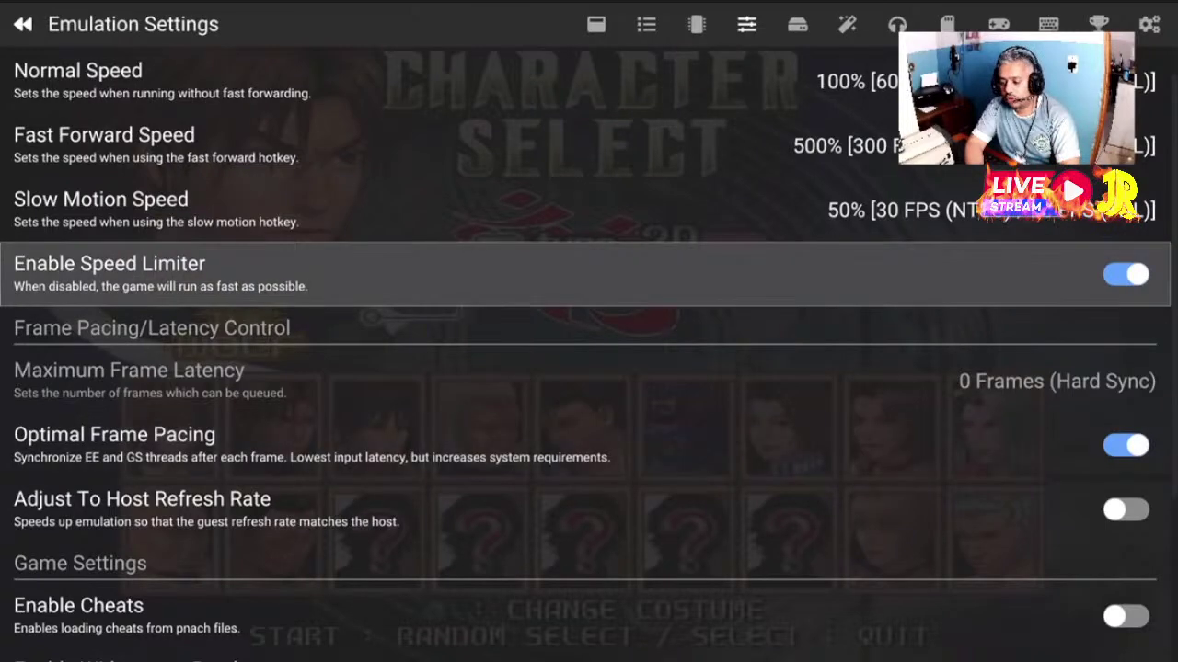
pyautogui.press('Down')
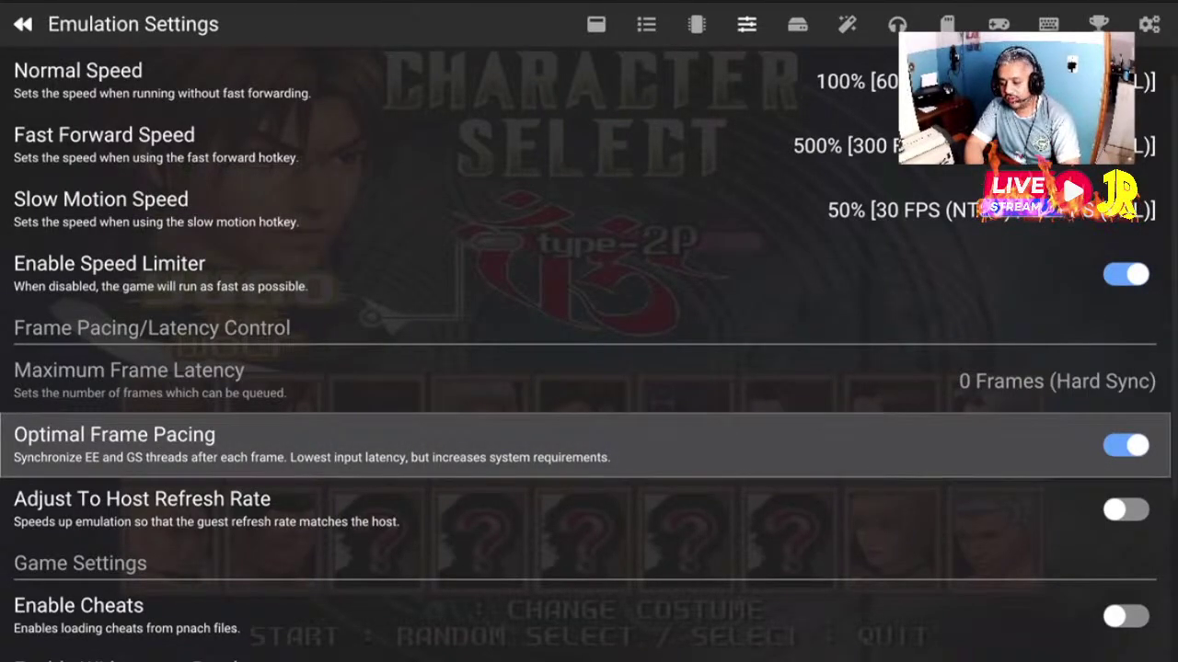
pyautogui.press('Return')
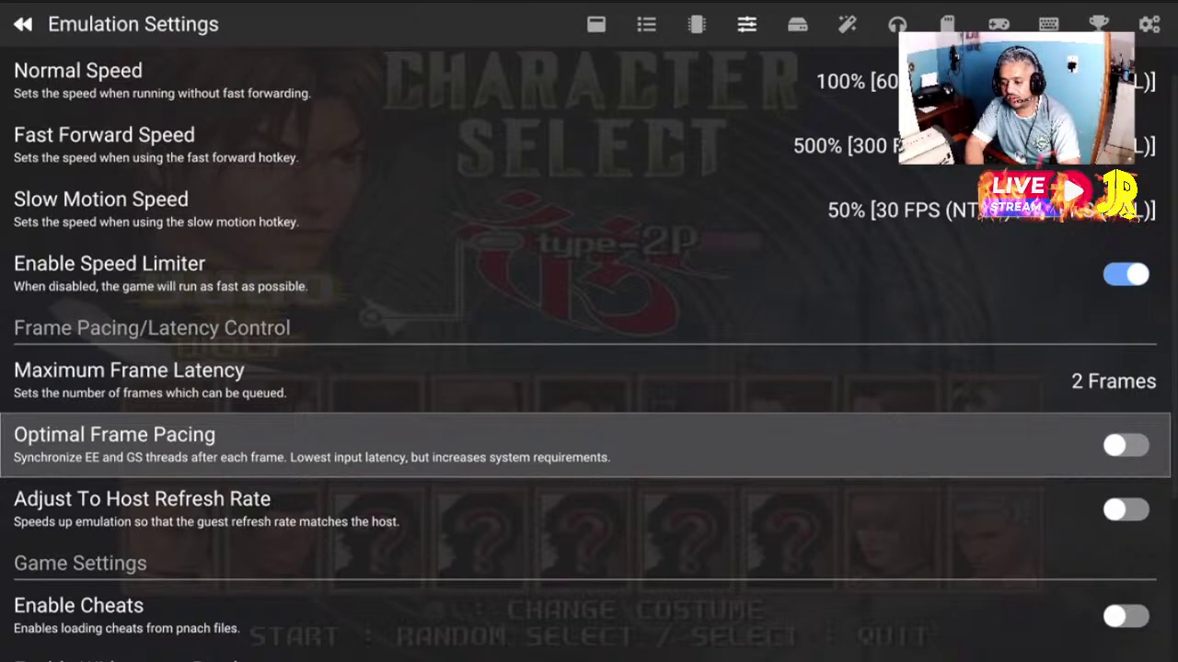
pyautogui.press('Up')
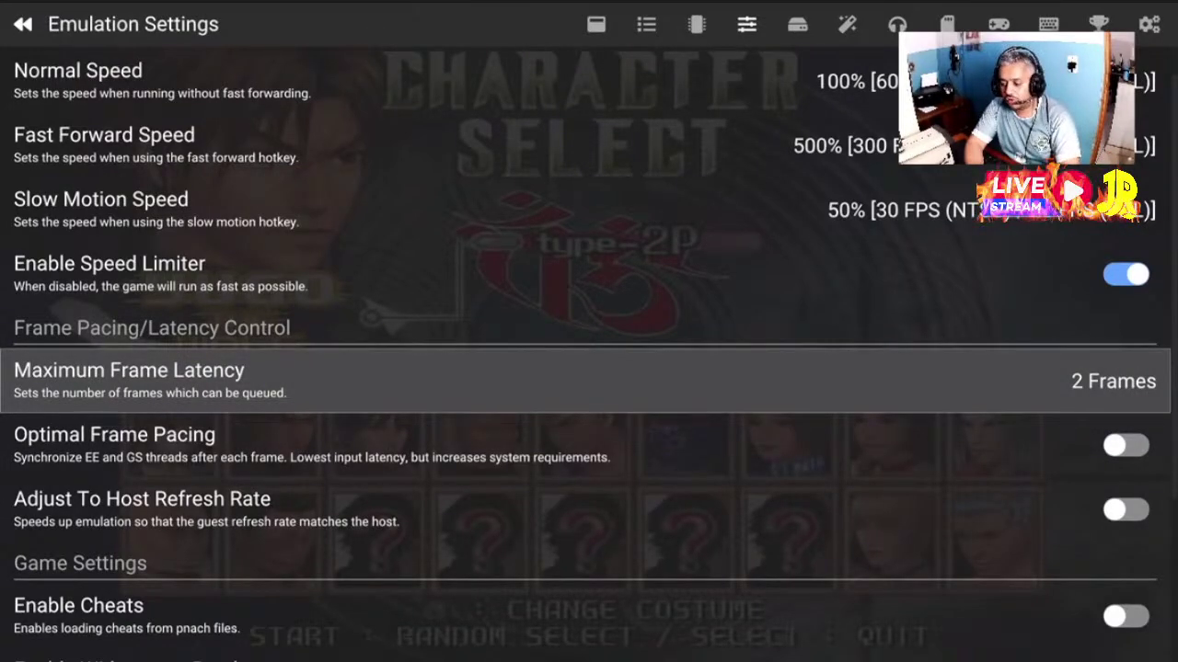
pyautogui.press('Down')
pyautogui.press('Down')
pyautogui.press('Down')
pyautogui.press('Down')
pyautogui.press('Down')
pyautogui.press('Down')
pyautogui.press('Down')
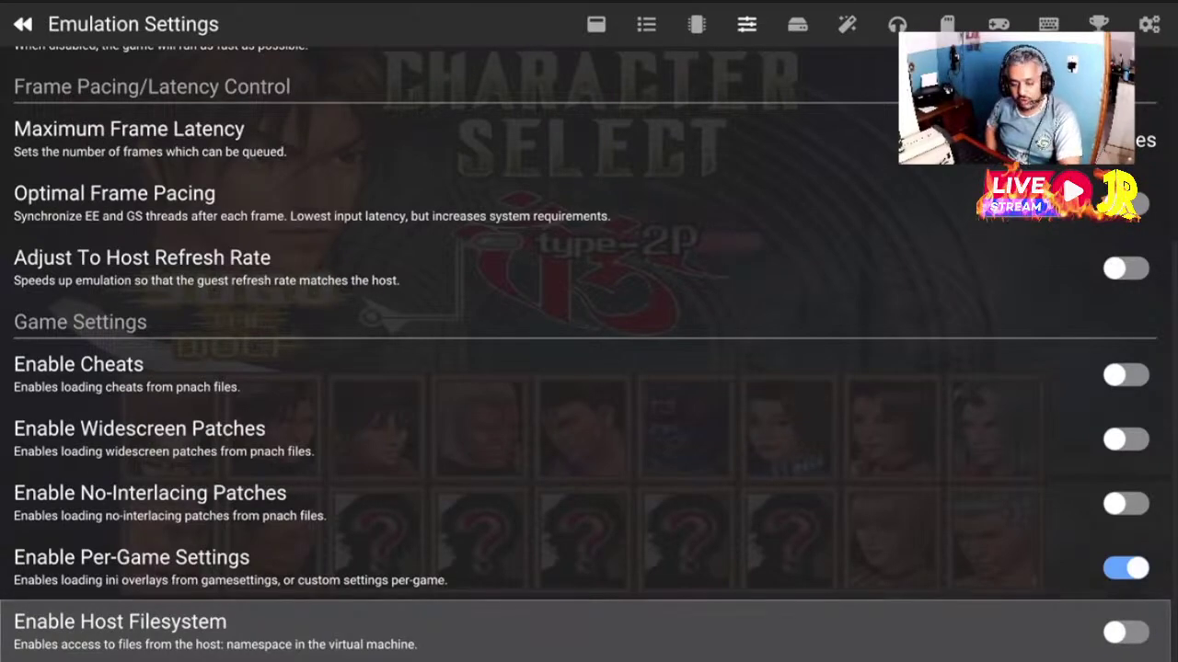
pyautogui.press('Up')
pyautogui.press('Up')
pyautogui.press('Up')
pyautogui.press('Up')
pyautogui.press('Up')
pyautogui.press('Up')
pyautogui.press('Up')
pyautogui.press('Up')
pyautogui.press('Up')
pyautogui.press('Up')
pyautogui.press('Up')
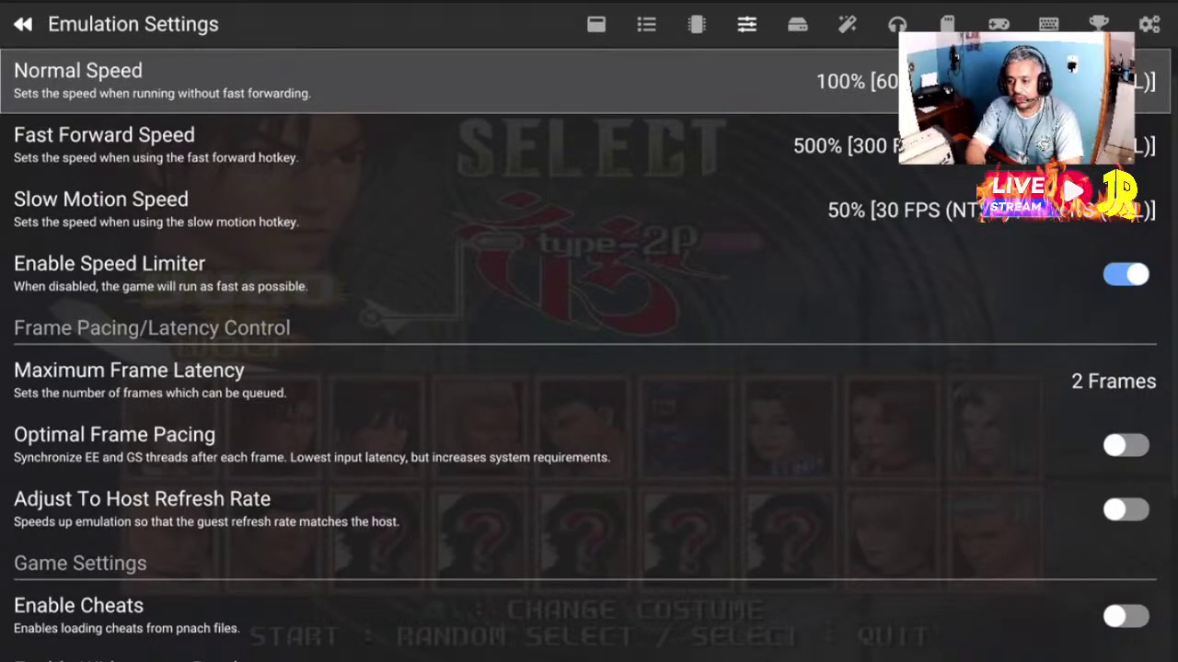
pyautogui.press('Return')
pyautogui.press('Down')
pyautogui.press('Down')
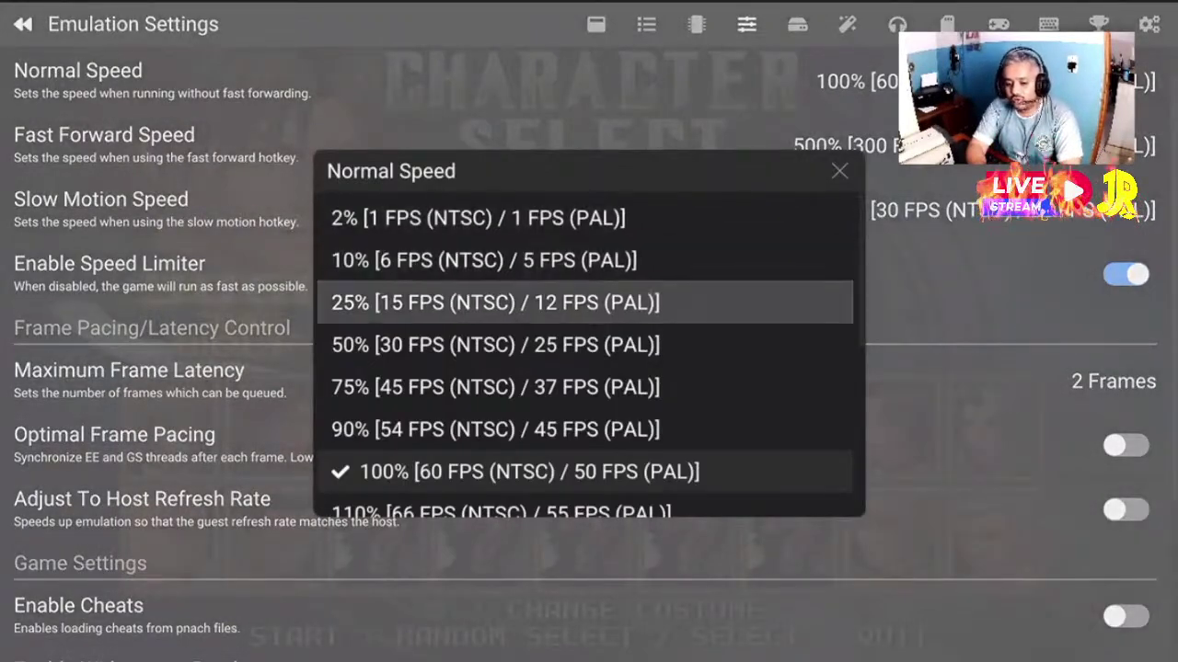
pyautogui.press('Down')
pyautogui.press('Down')
pyautogui.press('Down')
pyautogui.press('Down')
pyautogui.press('Down')
pyautogui.press('Down')
pyautogui.press('Up')
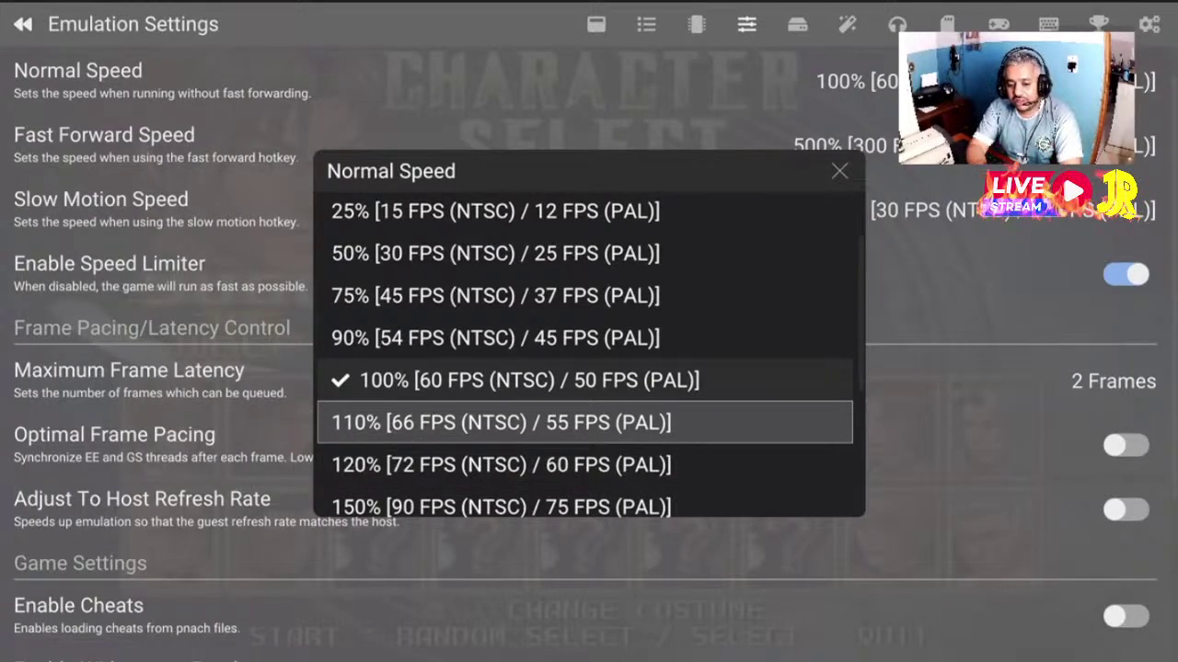
pyautogui.press('Return')
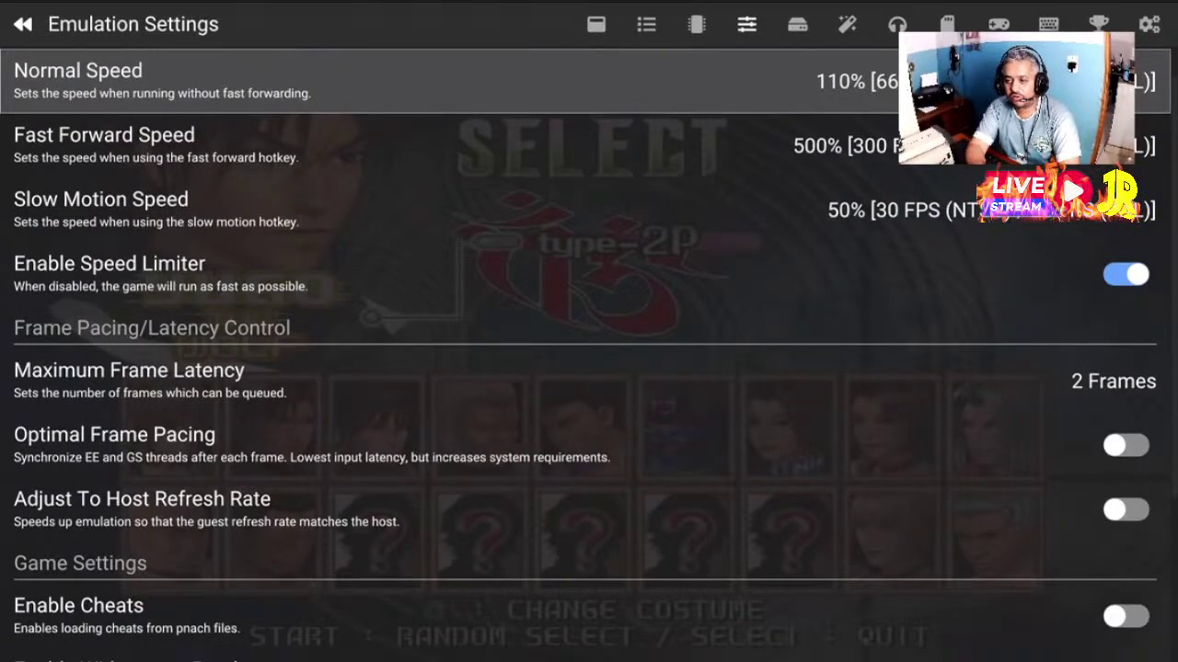
pyautogui.press('Return')
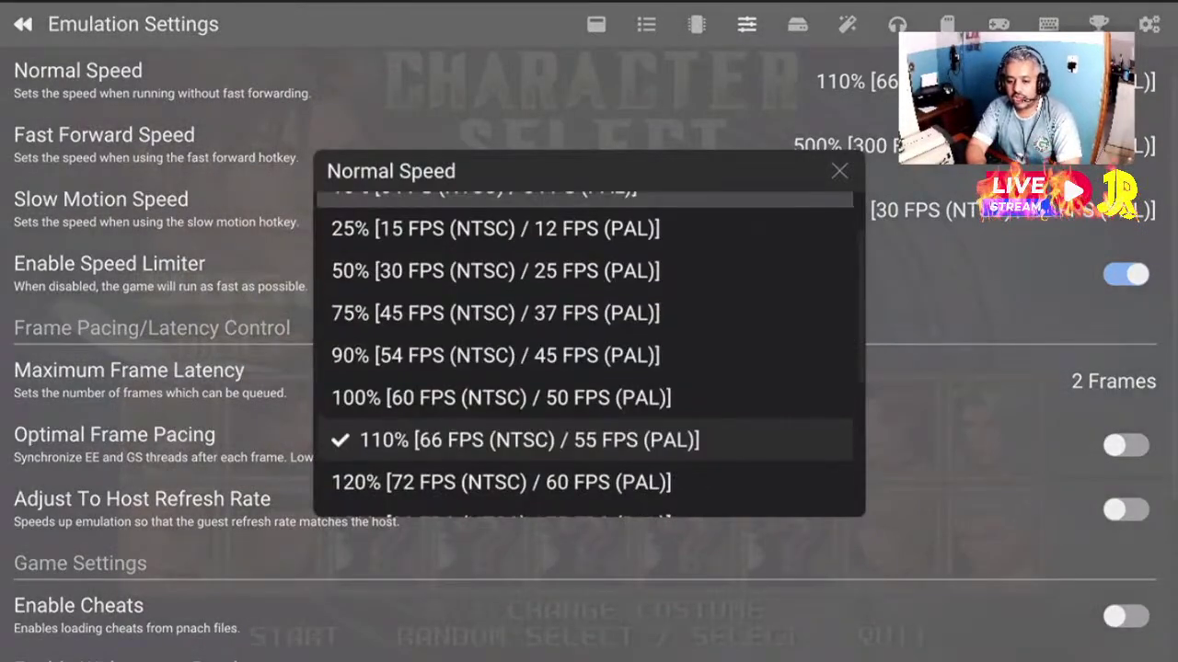
pyautogui.press('Down')
pyautogui.press('Down')
pyautogui.press('Down')
pyautogui.press('Down')
pyautogui.press('Down')
pyautogui.press('Down')
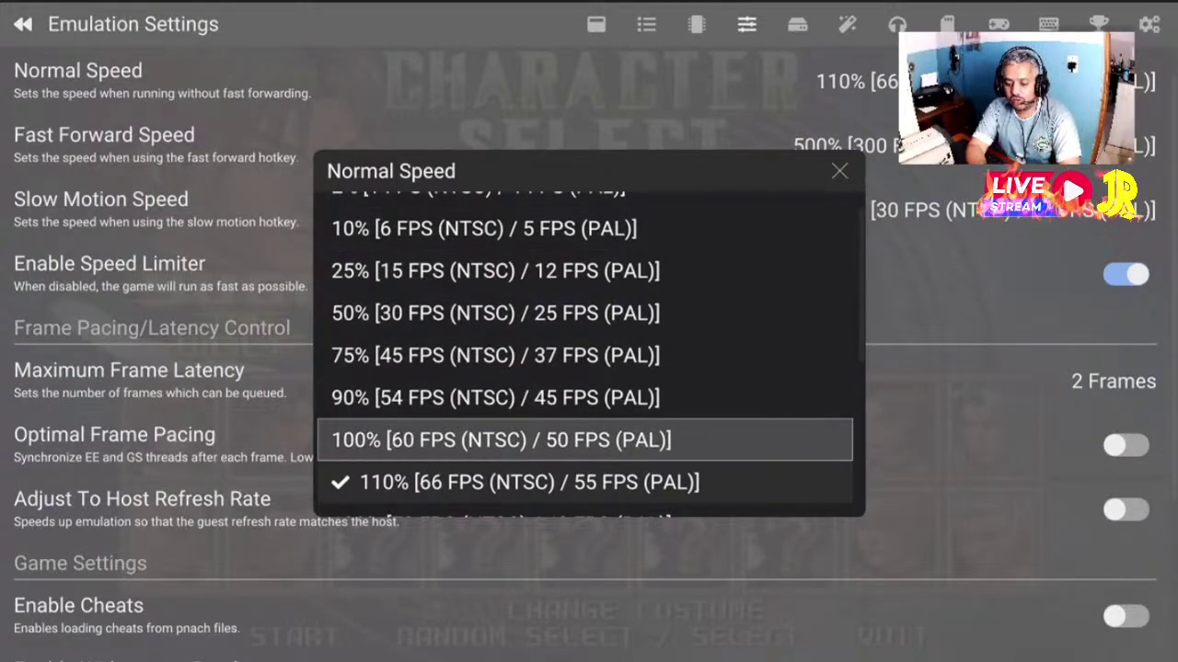
pyautogui.press('Return')
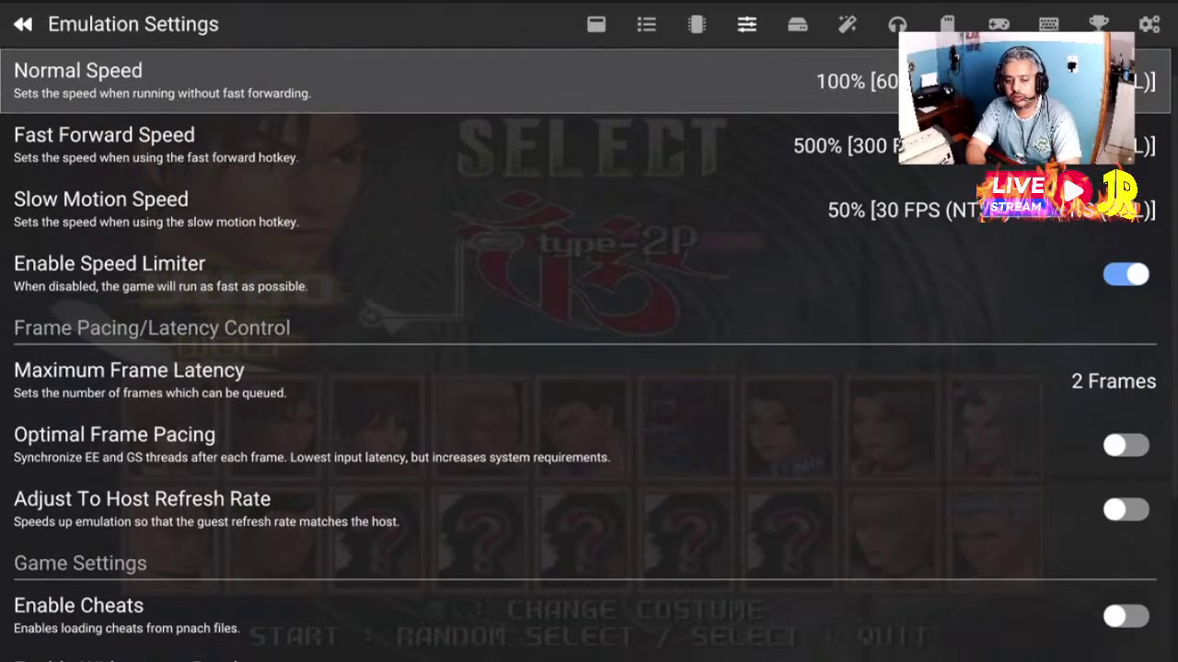
# Switch Enable Speed Limiter off and back on, then move to the BIOS Settings page
pyautogui.click(104, 145)
pyautogui.click(101, 210)
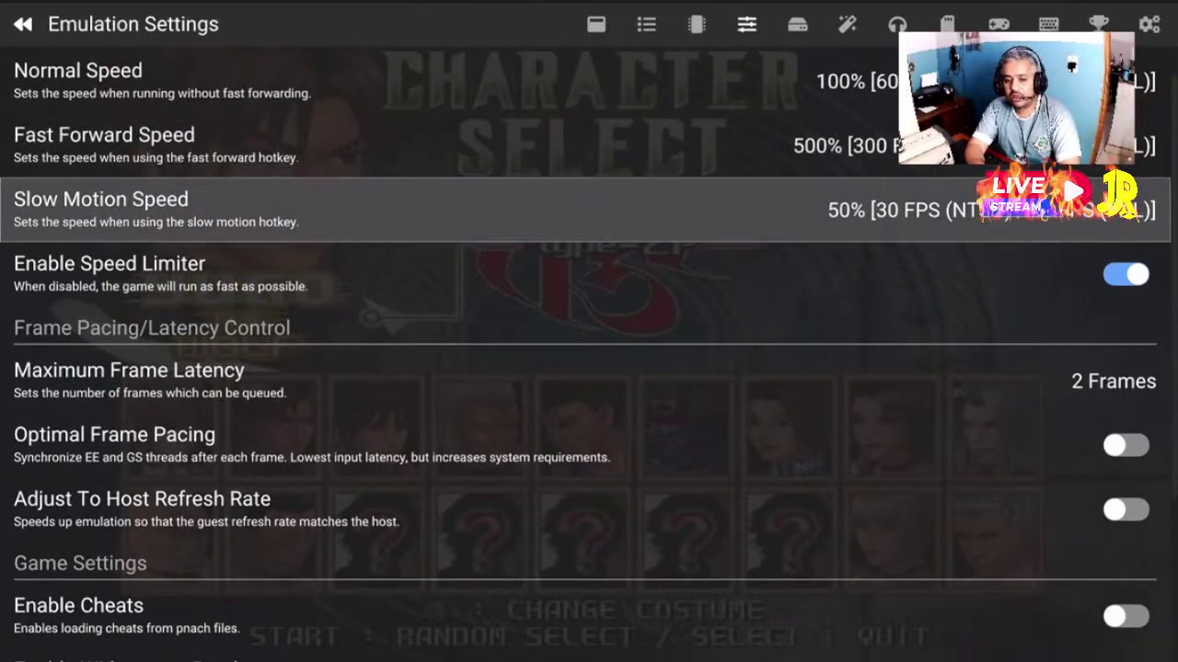
pyautogui.click(109, 274)
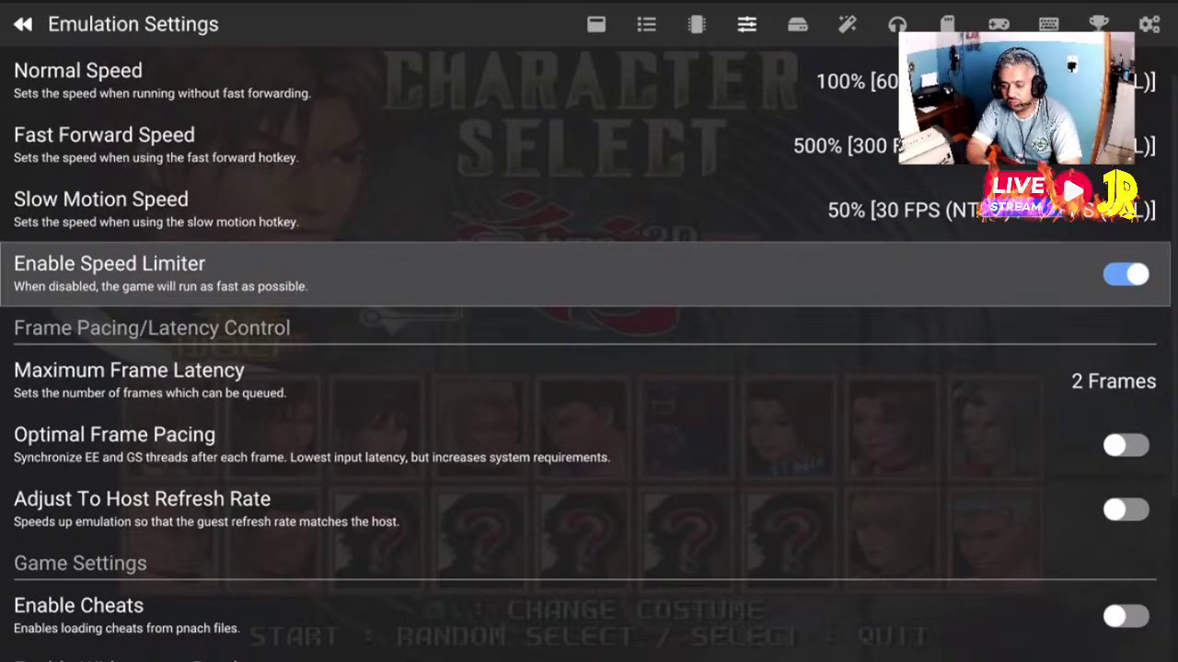
pyautogui.press('Return')
pyautogui.click(104, 145)
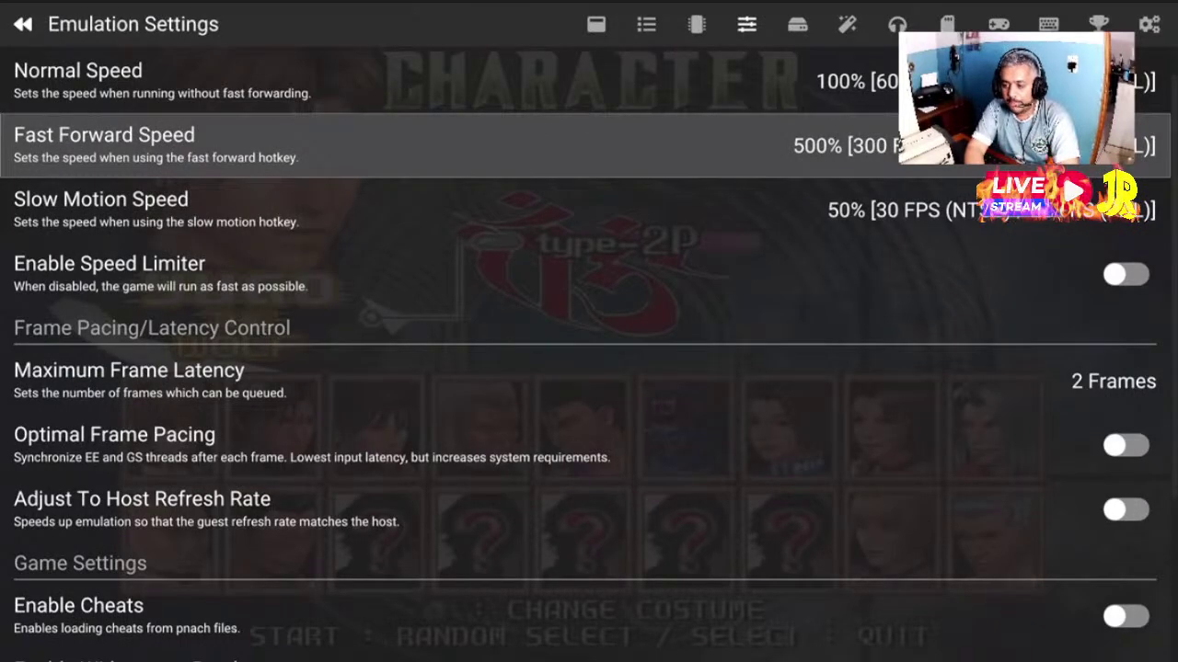
pyautogui.press('Down')
pyautogui.press('Down')
pyautogui.press('Return')
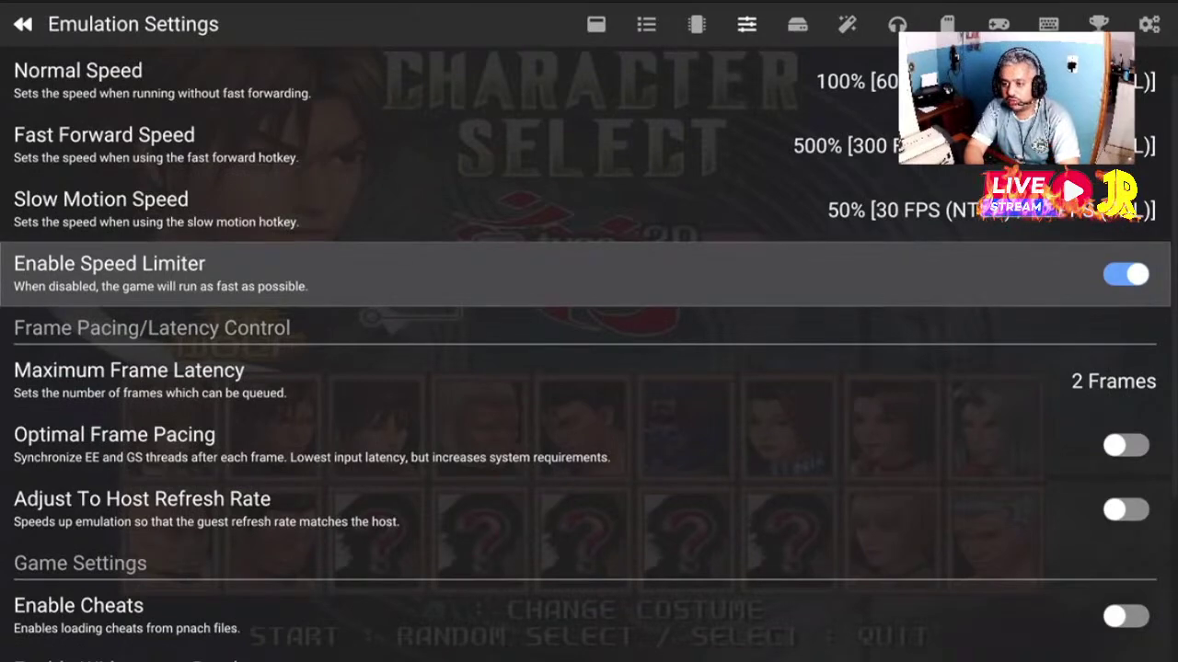
pyautogui.press('Left')
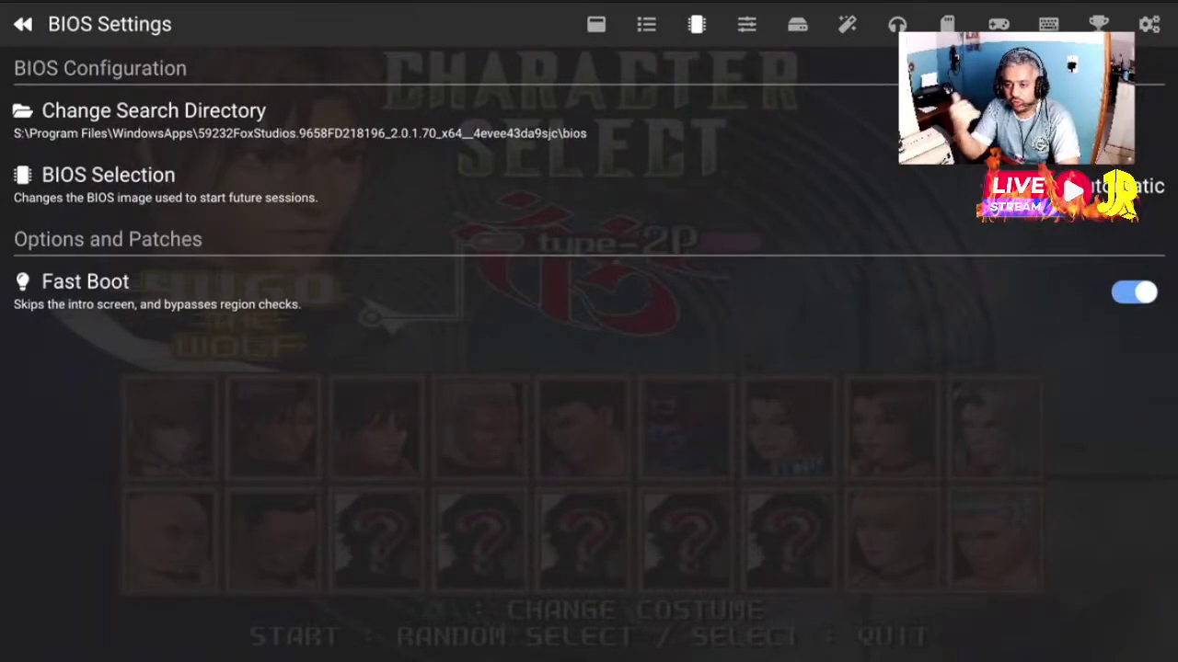
# Go past Game List Settings to Interface Settings and browse Inhibit Screensaver and Pause On Start
pyautogui.press('Left')
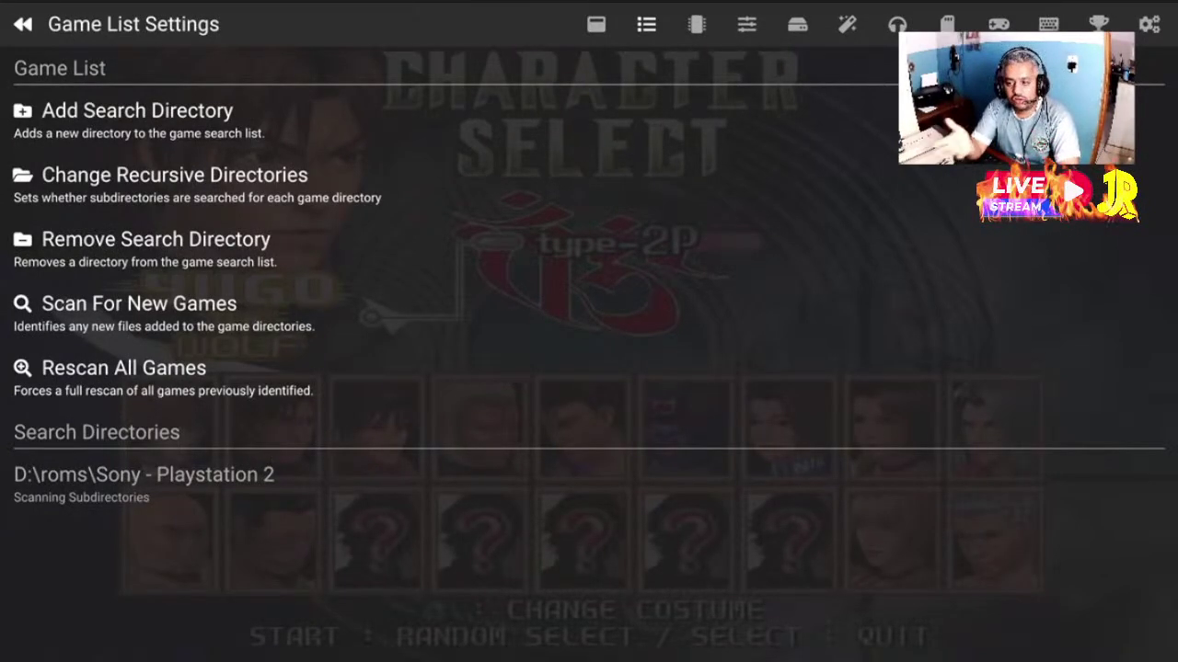
pyautogui.press('Left')
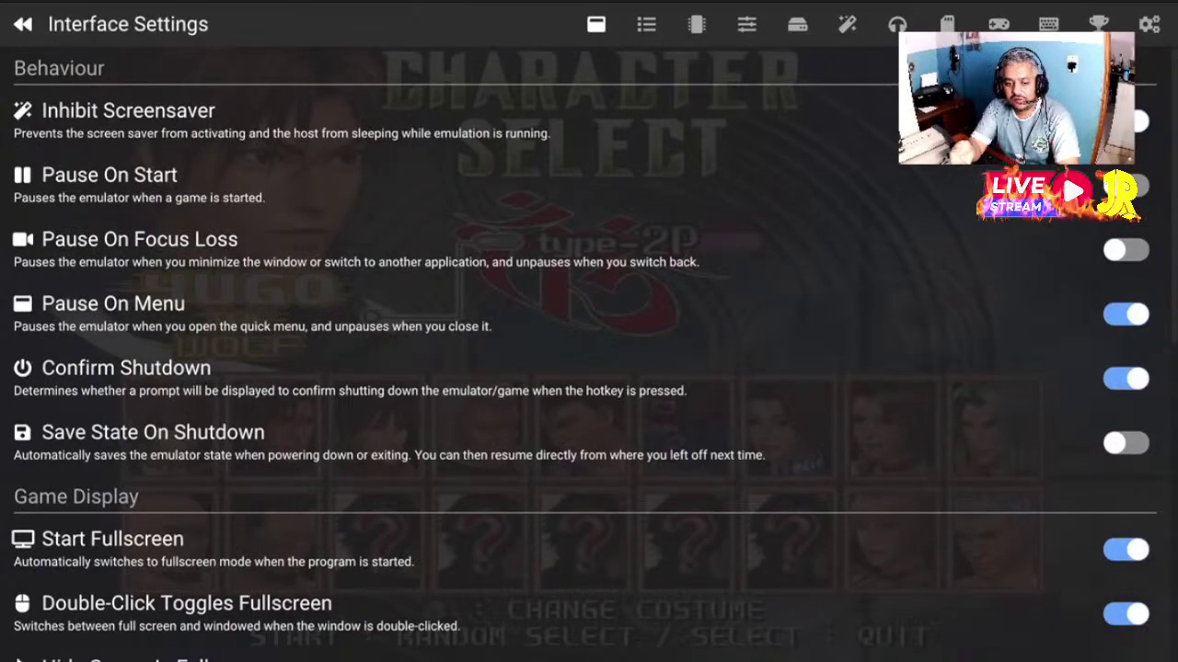
pyautogui.press('Down')
pyautogui.press('Up')
pyautogui.press('Up')
pyautogui.press('Up')
pyautogui.press('Up')
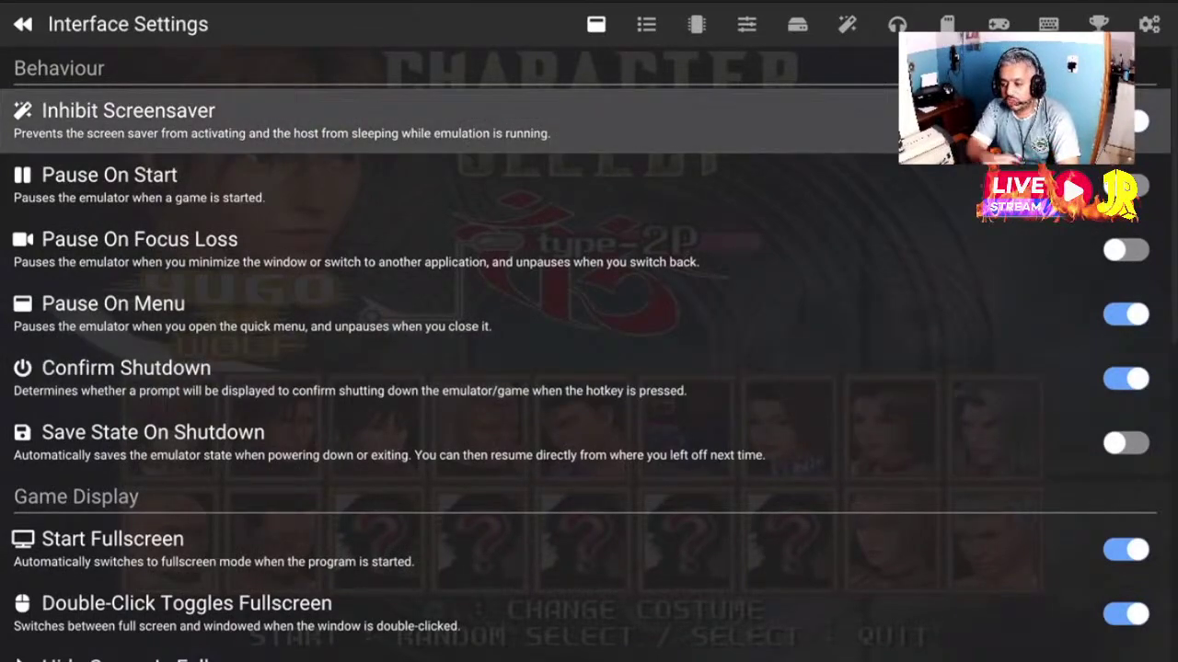
pyautogui.press('Down')
pyautogui.press('Down')
pyautogui.press('Down')
pyautogui.press('Down')
pyautogui.press('Down')
pyautogui.press('Down')
pyautogui.press('Down')
pyautogui.press('Down')
pyautogui.press('Down')
pyautogui.press('Down')
pyautogui.press('Down')
pyautogui.press('Down')
pyautogui.press('Down')
pyautogui.press('Down')
pyautogui.press('Down')
pyautogui.press('Down')
pyautogui.press('Down')
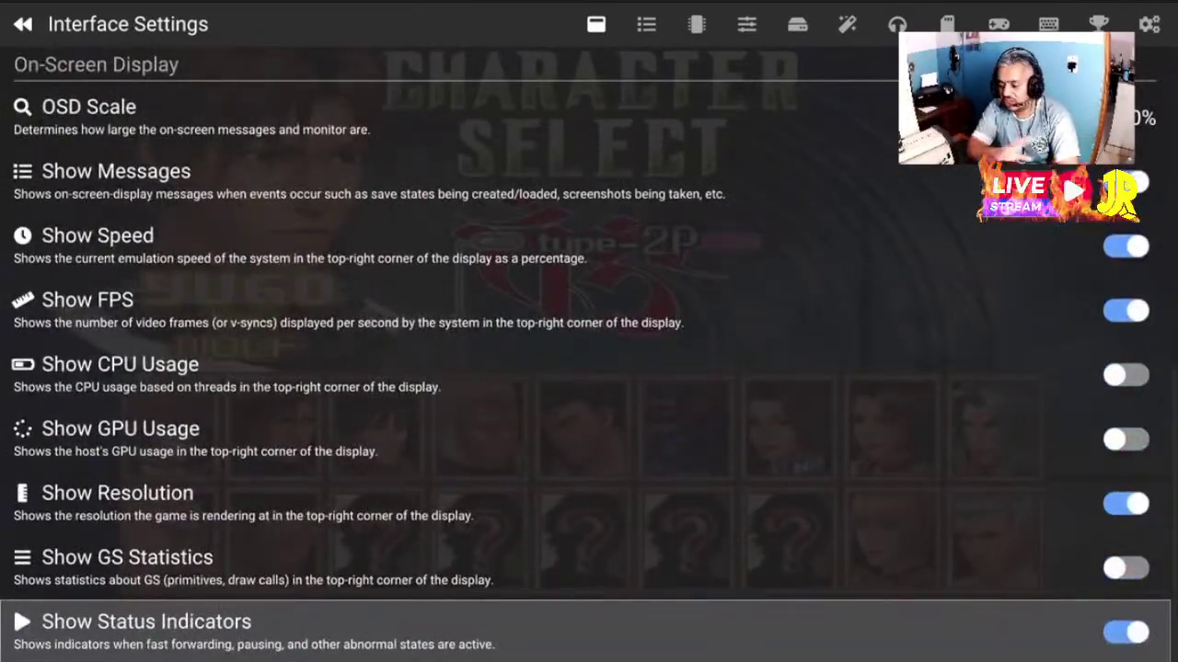
# Turn off the Show Resolution, Show Status Indicators, Show FPS and Show Speed overlays
pyautogui.press('Up')
pyautogui.press('Up')
pyautogui.press('Up')
pyautogui.press('Up')
pyautogui.press('Up')
pyautogui.press('Up')
pyautogui.press('Up')
pyautogui.press('Up')
pyautogui.press('Up')
pyautogui.press('Up')
pyautogui.press('Up')
pyautogui.press('Up')
pyautogui.press('Up')
pyautogui.press('Up')
pyautogui.press('Up')
pyautogui.press('Up')
pyautogui.press('Up')
pyautogui.press('Down')
pyautogui.press('Down')
pyautogui.press('Down')
pyautogui.press('Down')
pyautogui.press('Down')
pyautogui.press('Down')
pyautogui.press('Down')
pyautogui.press('Down')
pyautogui.press('Down')
pyautogui.press('Down')
pyautogui.press('Down')
pyautogui.press('Down')
pyautogui.press('Down')
pyautogui.press('Down')
pyautogui.press('Down')
pyautogui.press('Down')
pyautogui.press('Down')
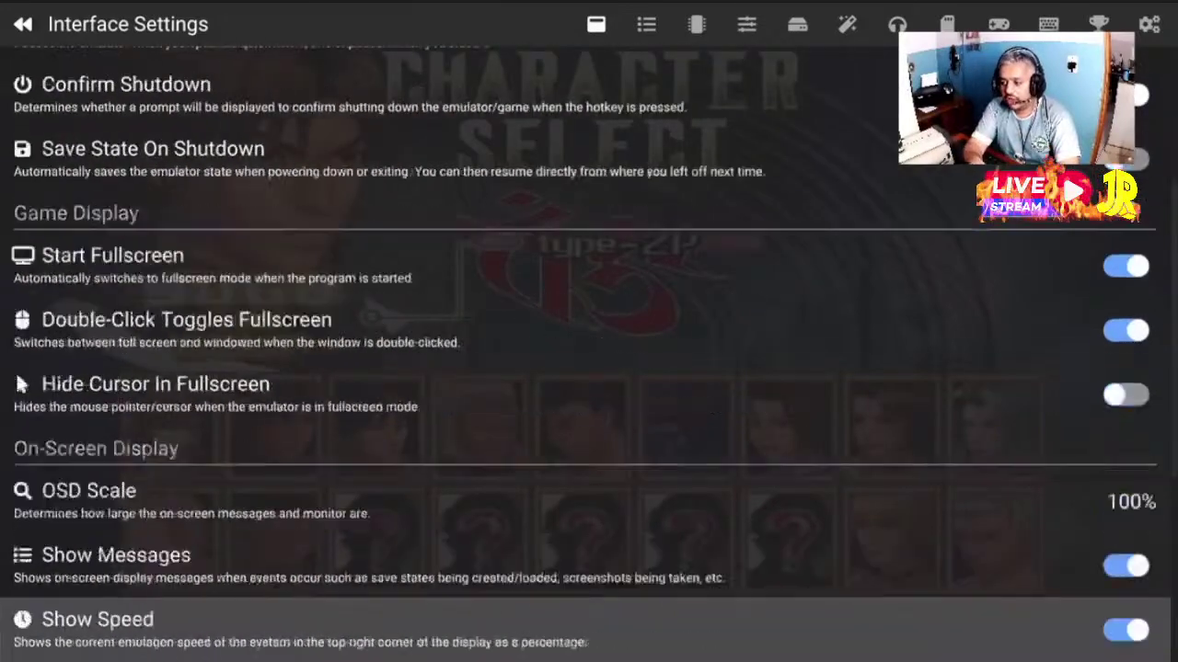
pyautogui.press('Up')
pyautogui.press('Up')
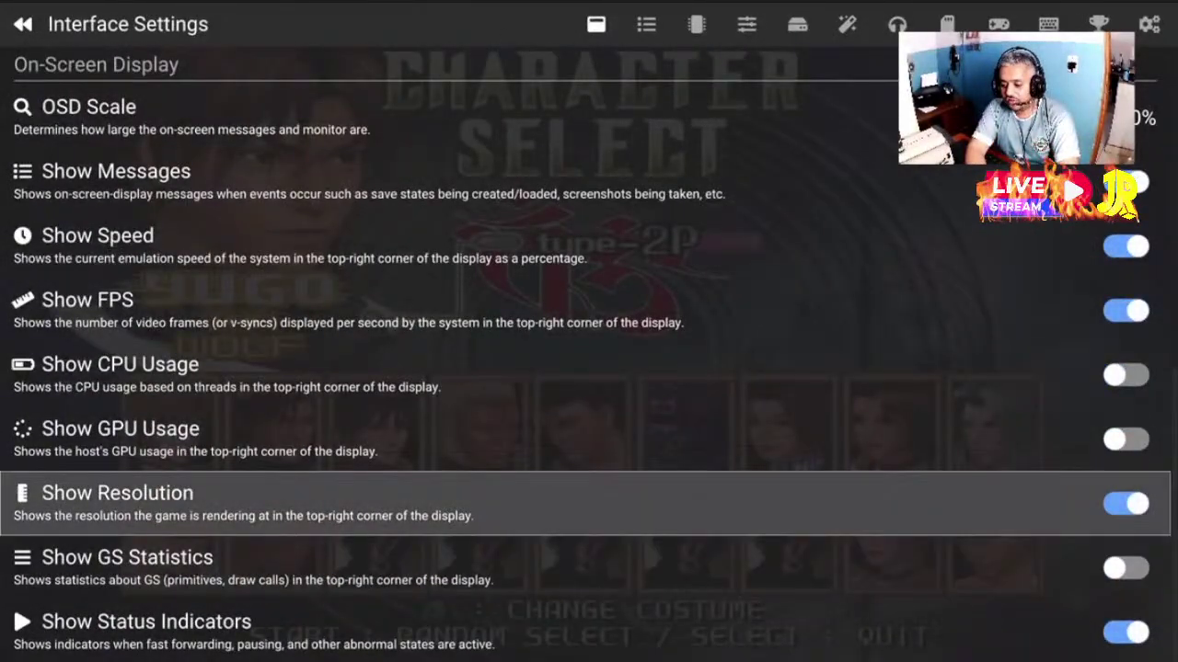
pyautogui.press('Return')
pyautogui.press('Down')
pyautogui.press('Down')
pyautogui.press('Return')
pyautogui.press('Up')
pyautogui.press('Up')
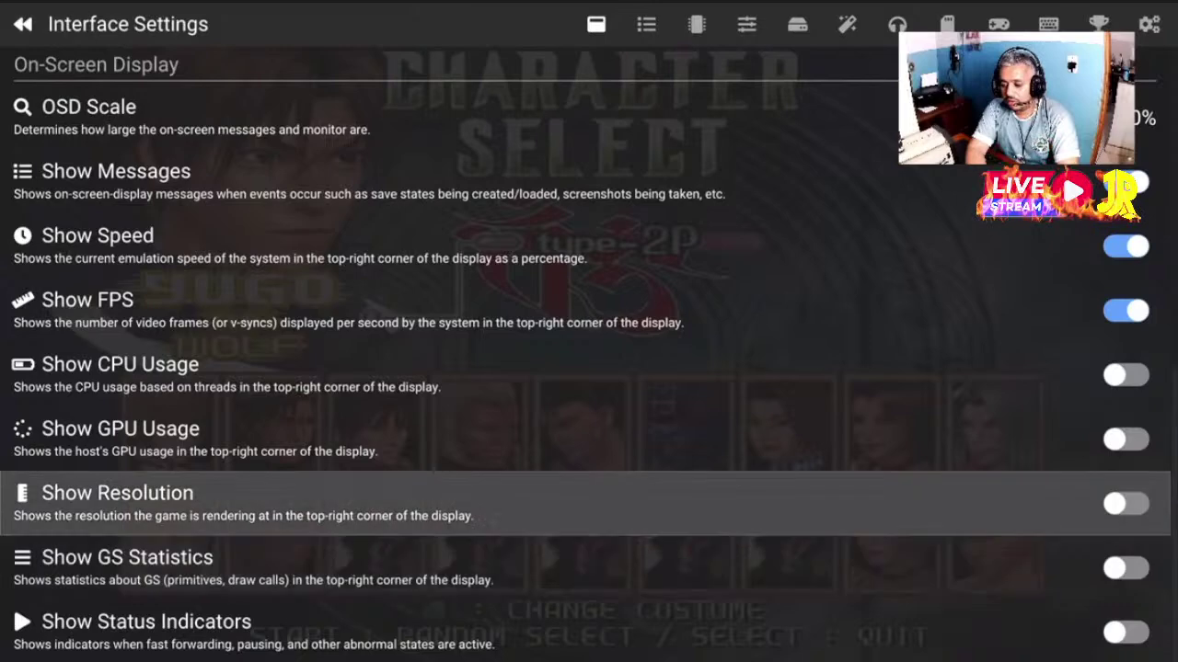
pyautogui.press('Up')
pyautogui.press('Up')
pyautogui.press('Up')
pyautogui.press('Return')
pyautogui.press('Up')
pyautogui.press('Return')
# Review the on-screen display options between Show Messages and Show Status Indicators
pyautogui.press('Up')
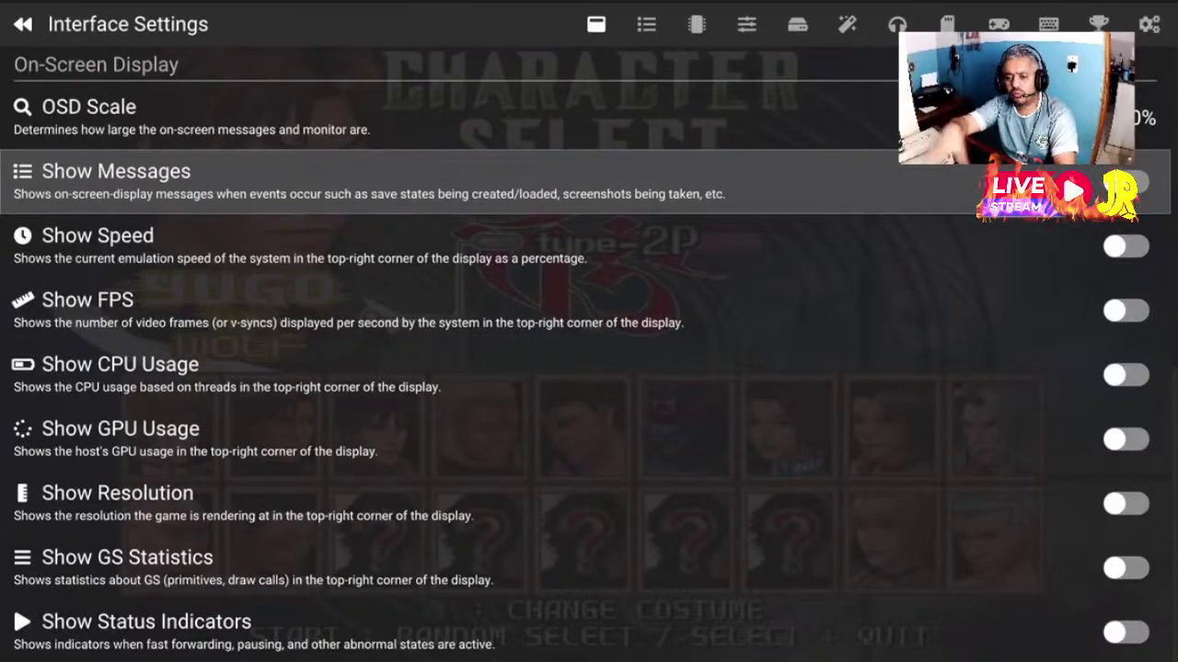
pyautogui.press('Down')
pyautogui.press('Down')
pyautogui.press('Down')
pyautogui.press('Down')
pyautogui.press('Down')
pyautogui.press('Down')
pyautogui.press('Down')
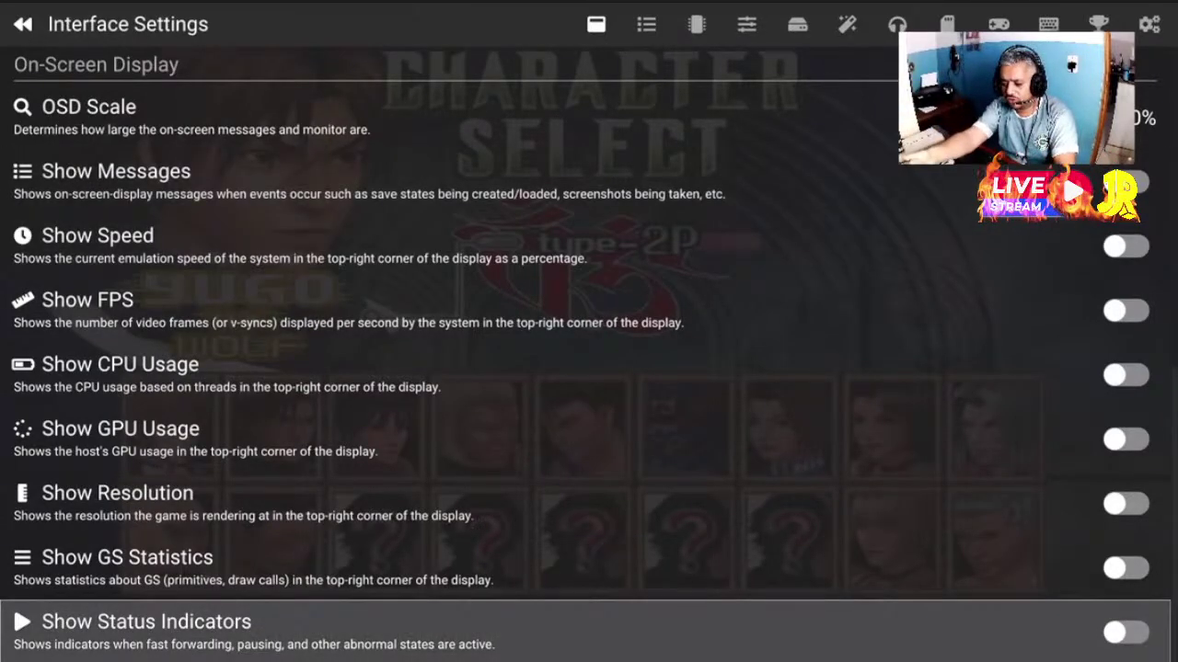
pyautogui.press('Up')
pyautogui.press('Up')
pyautogui.press('Up')
pyautogui.press('Up')
pyautogui.press('Up')
pyautogui.press('Up')
pyautogui.press('Up')
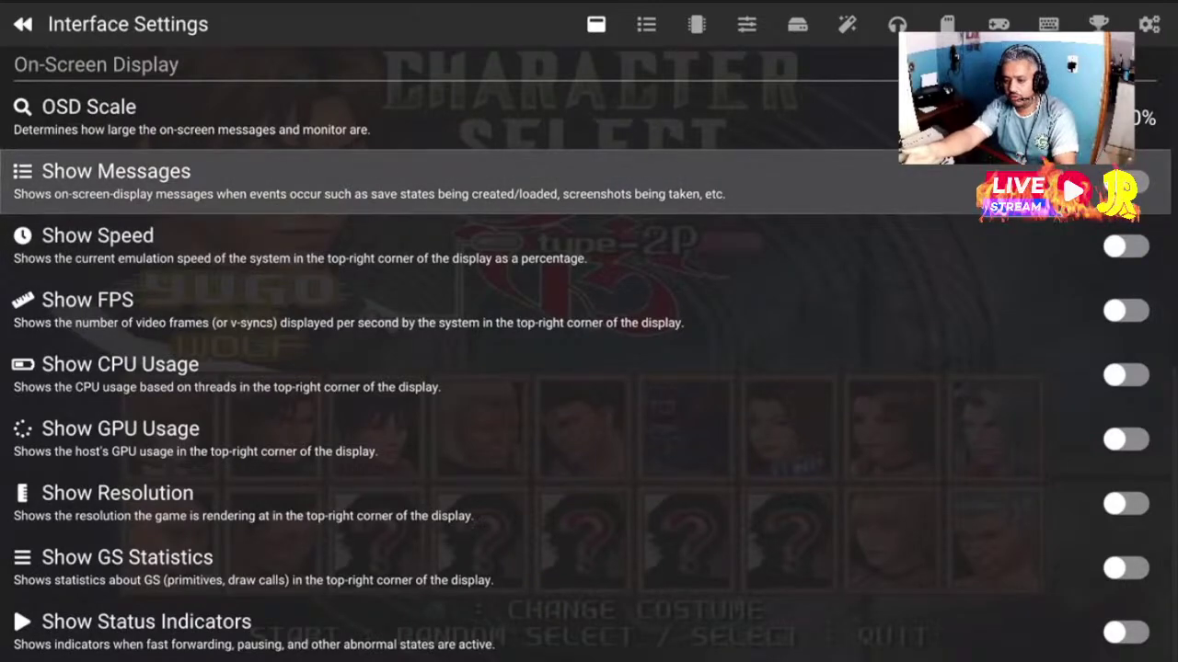
pyautogui.press('Down')
pyautogui.press('Down')
pyautogui.press('Down')
pyautogui.press('Down')
pyautogui.press('Down')
pyautogui.press('Down')
pyautogui.press('Down')
pyautogui.press('Up')
pyautogui.press('Up')
pyautogui.press('Up')
pyautogui.press('Up')
pyautogui.press('Up')
pyautogui.press('Up')
pyautogui.press('Up')
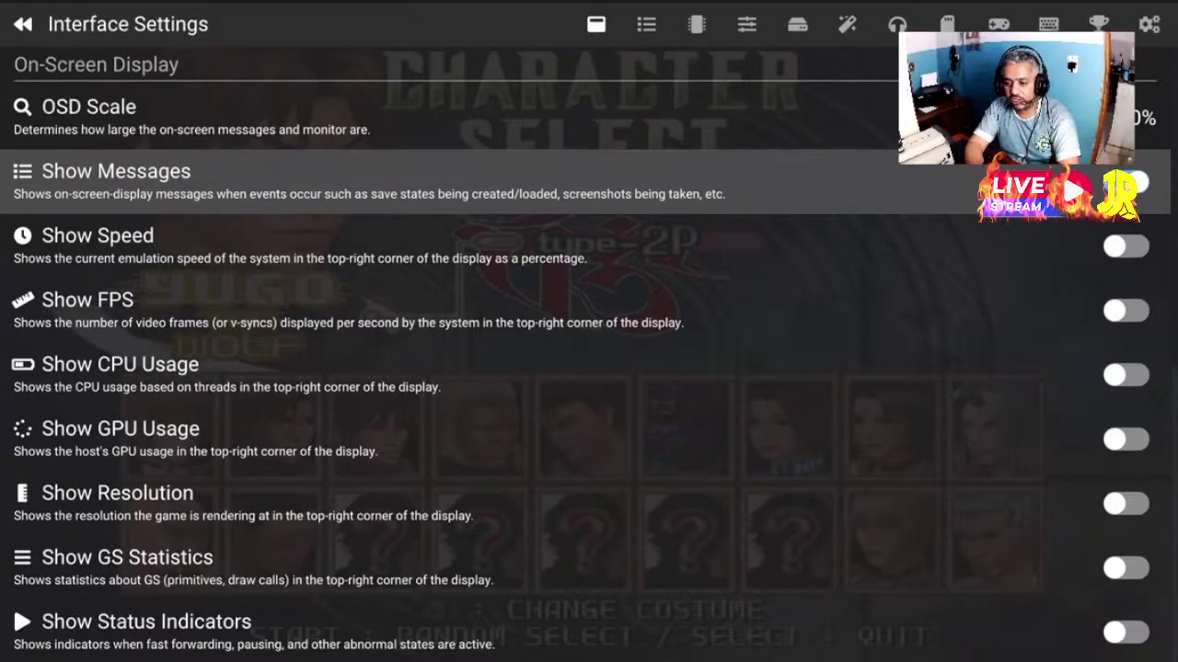
# Switch Show FPS back on in the on-screen display options
pyautogui.press('Down')
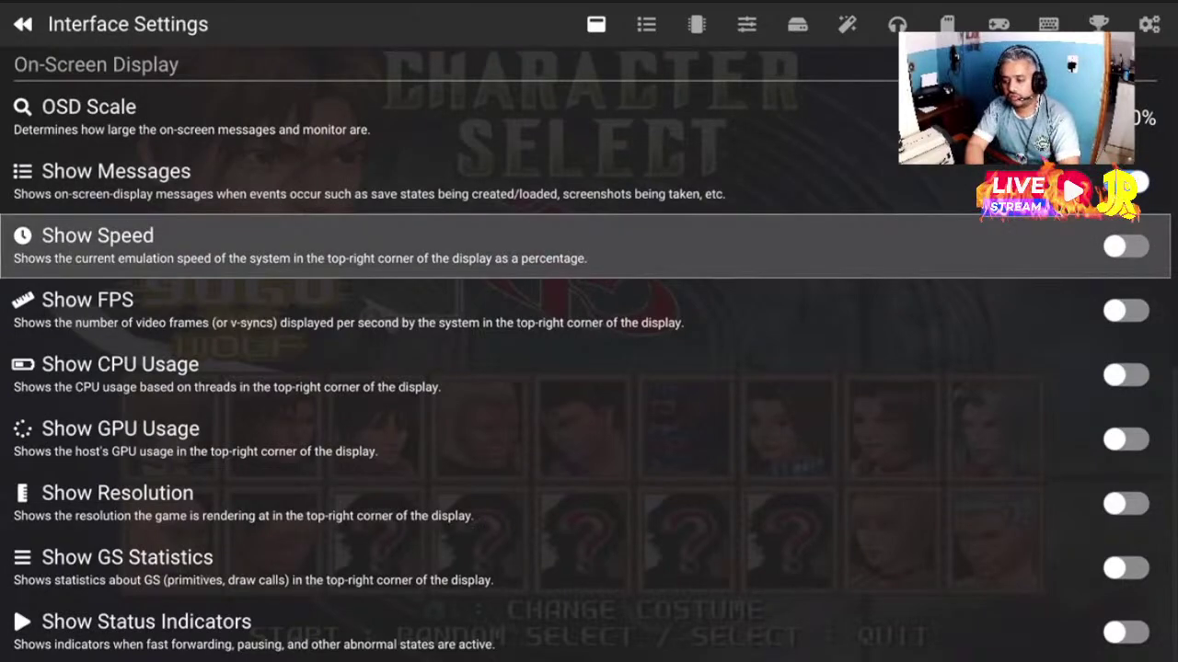
pyautogui.press('Down')
pyautogui.press('Return')
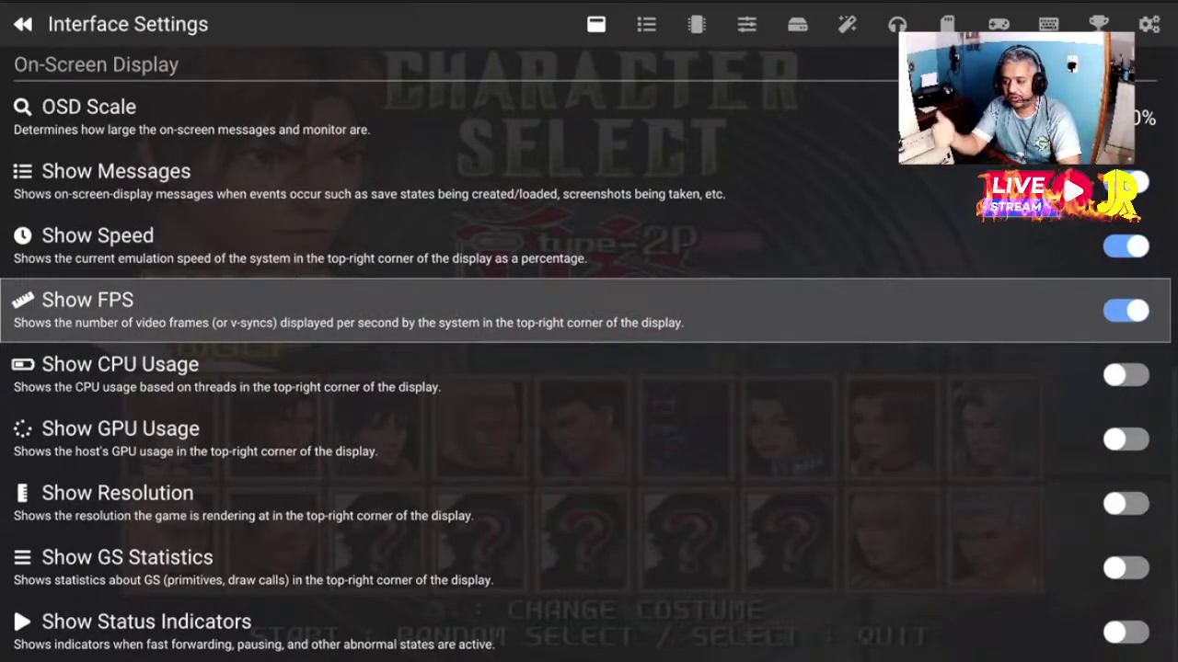
pyautogui.press('Up')
pyautogui.press('Up')
pyautogui.press('Down')
pyautogui.press('Down')
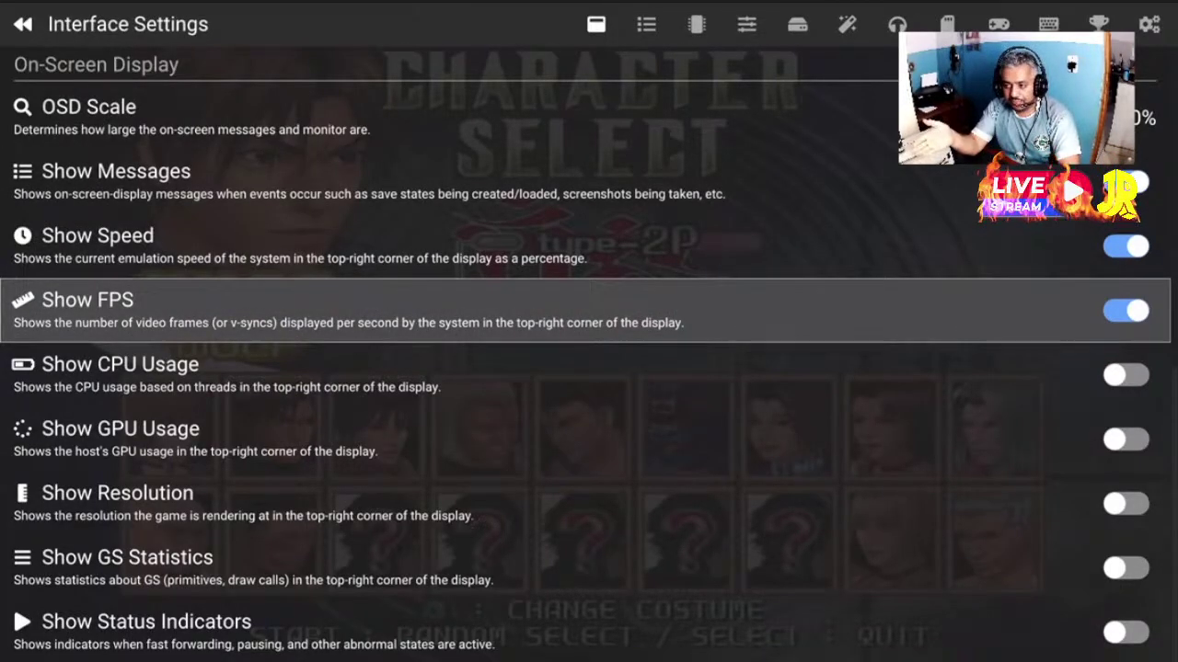
# Turn Show Resolution on, leaving CPU Usage and GS Statistics off
pyautogui.press('Up')
pyautogui.press('Up')
pyautogui.press('Down')
pyautogui.press('Down')
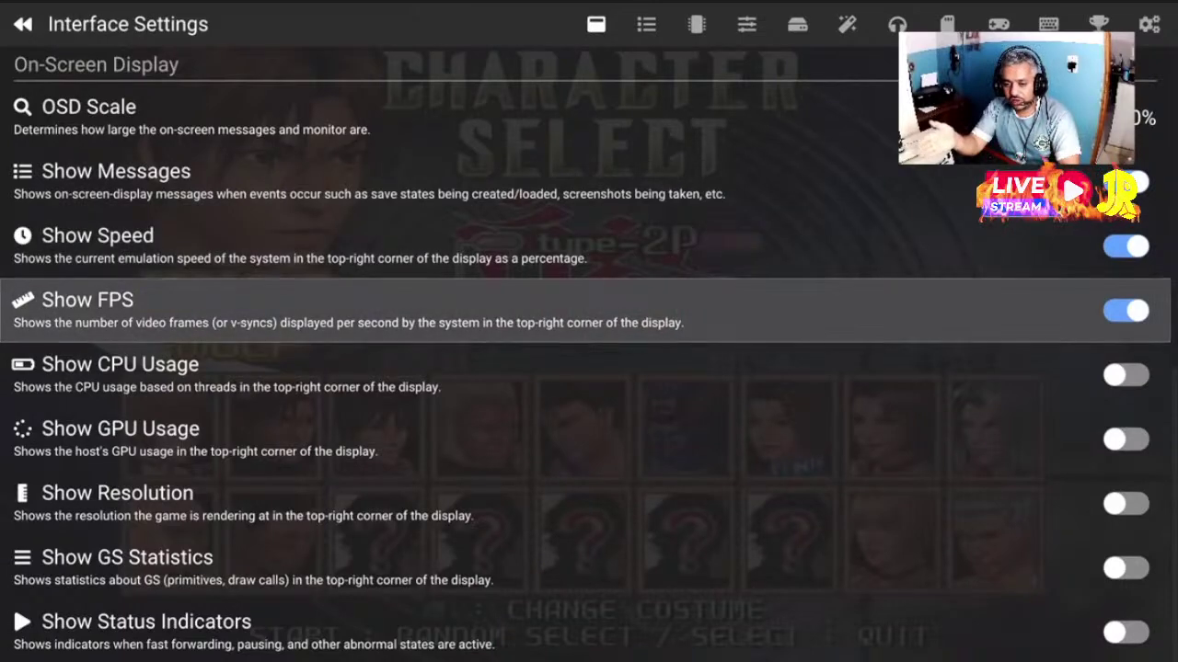
pyautogui.press('Up')
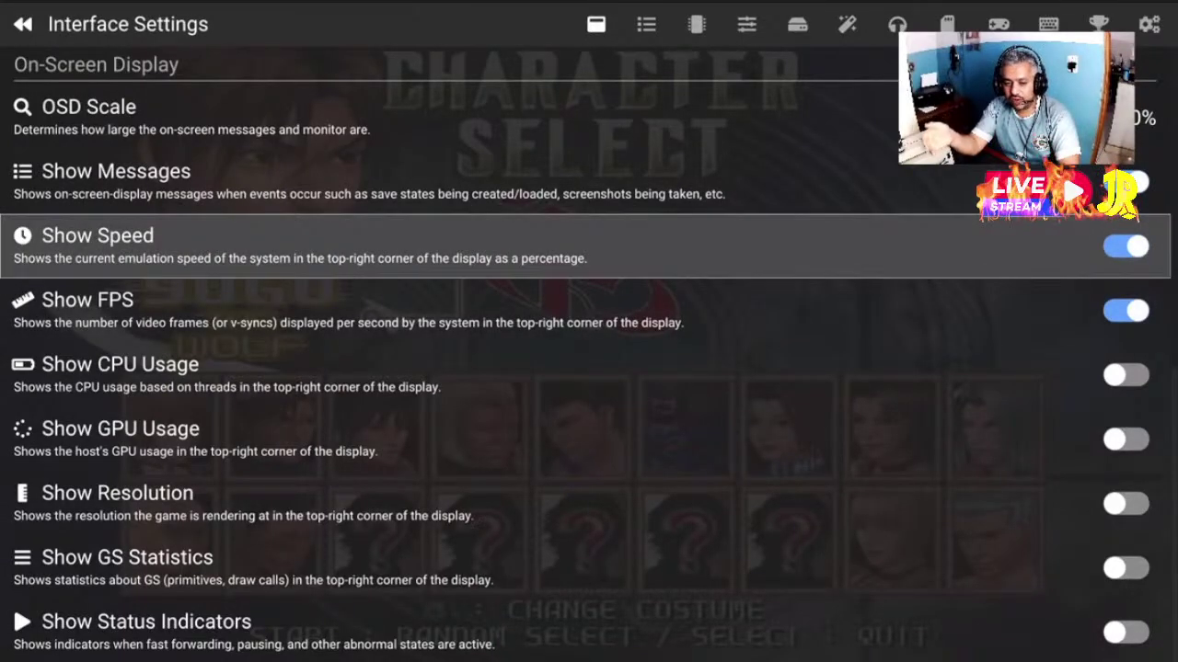
pyautogui.press('Down')
pyautogui.press('Up')
pyautogui.press('Up')
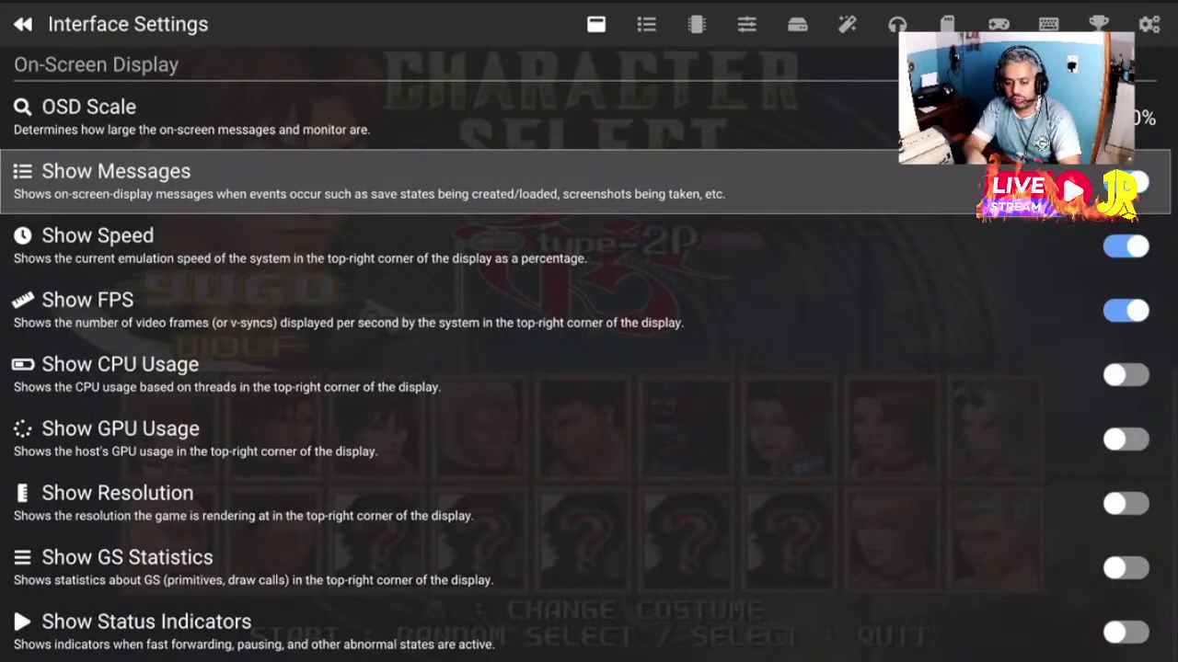
pyautogui.press('Down')
pyautogui.press('Down')
pyautogui.press('Down')
pyautogui.press('Down')
pyautogui.press('Up')
pyautogui.press('Up')
pyautogui.press('Down')
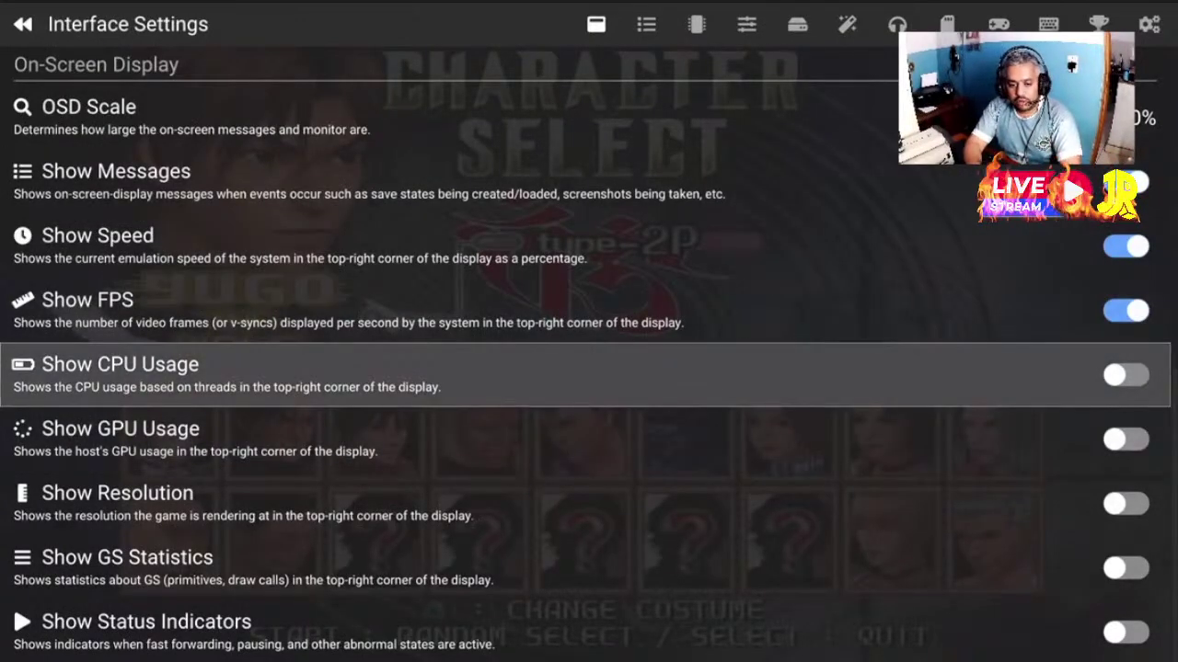
pyautogui.press('Down')
pyautogui.press('Down')
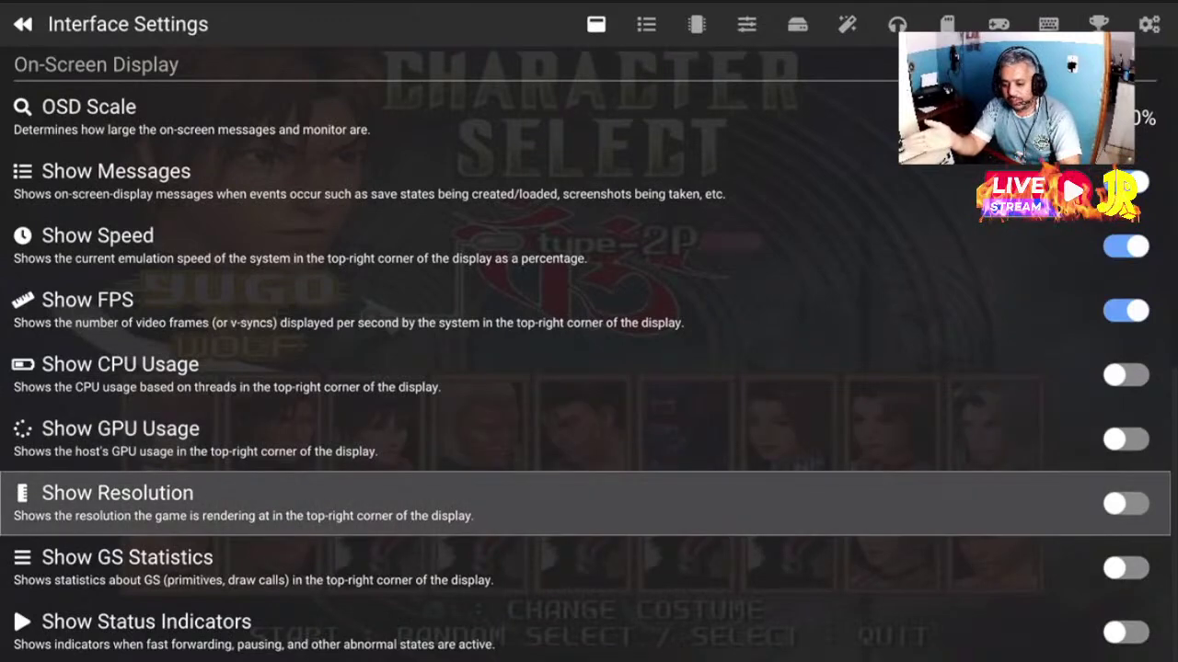
pyautogui.press('Up')
pyautogui.press('Up')
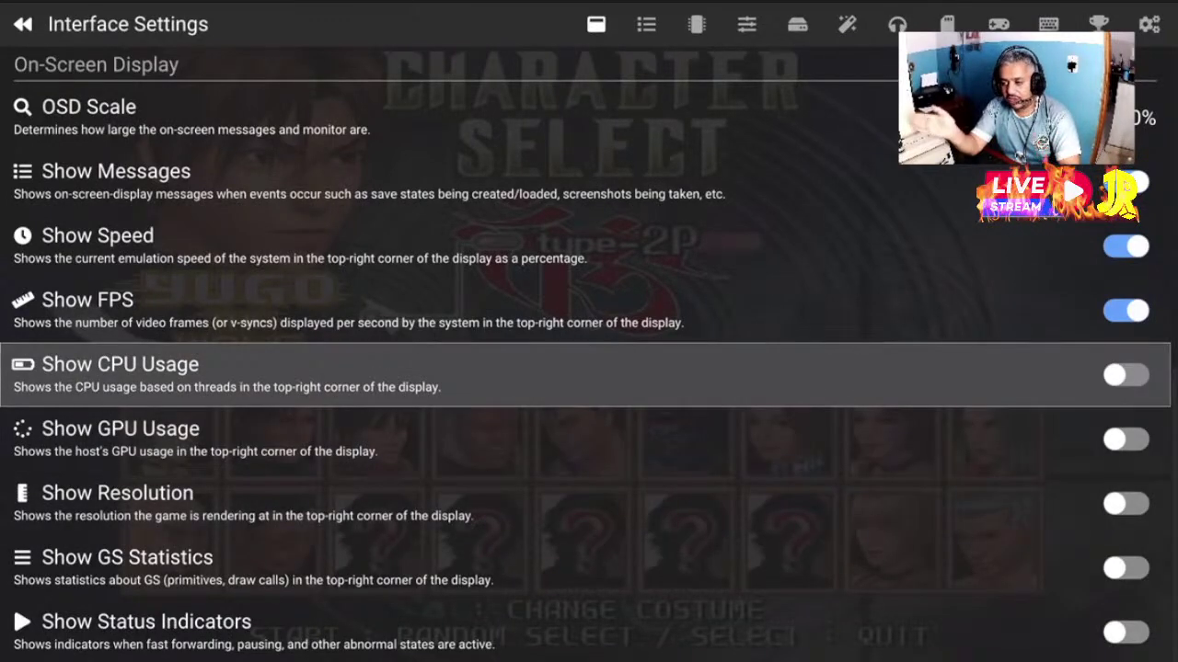
pyautogui.press('Down')
pyautogui.press('Down')
pyautogui.press('Return')
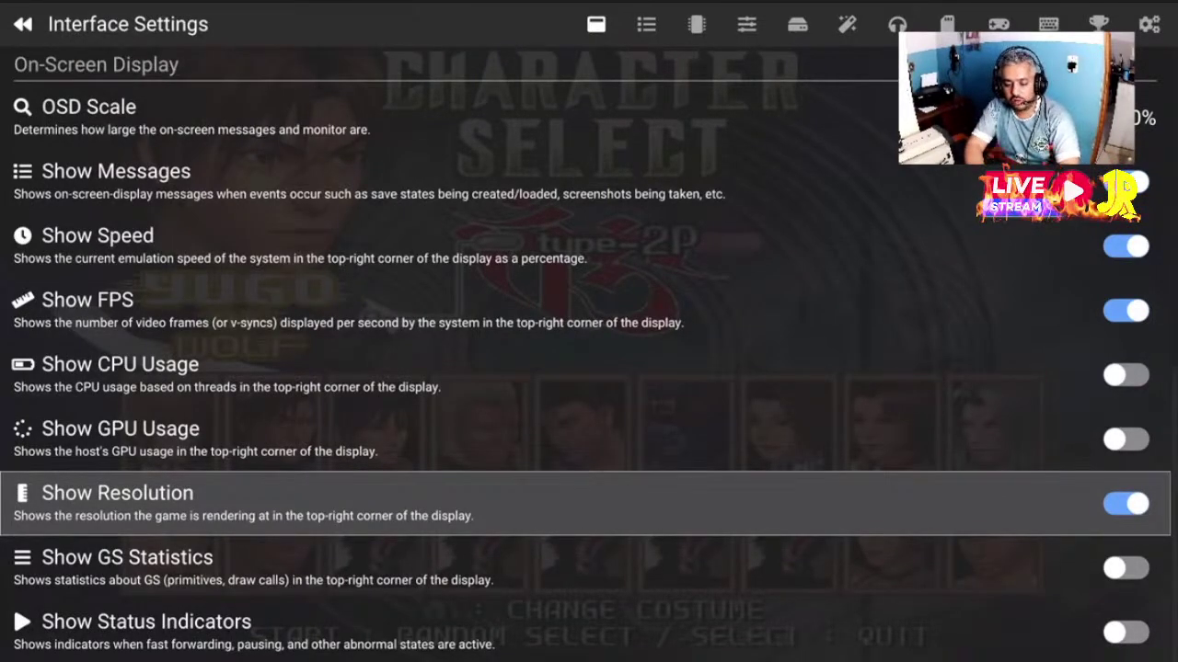
pyautogui.press('Down')
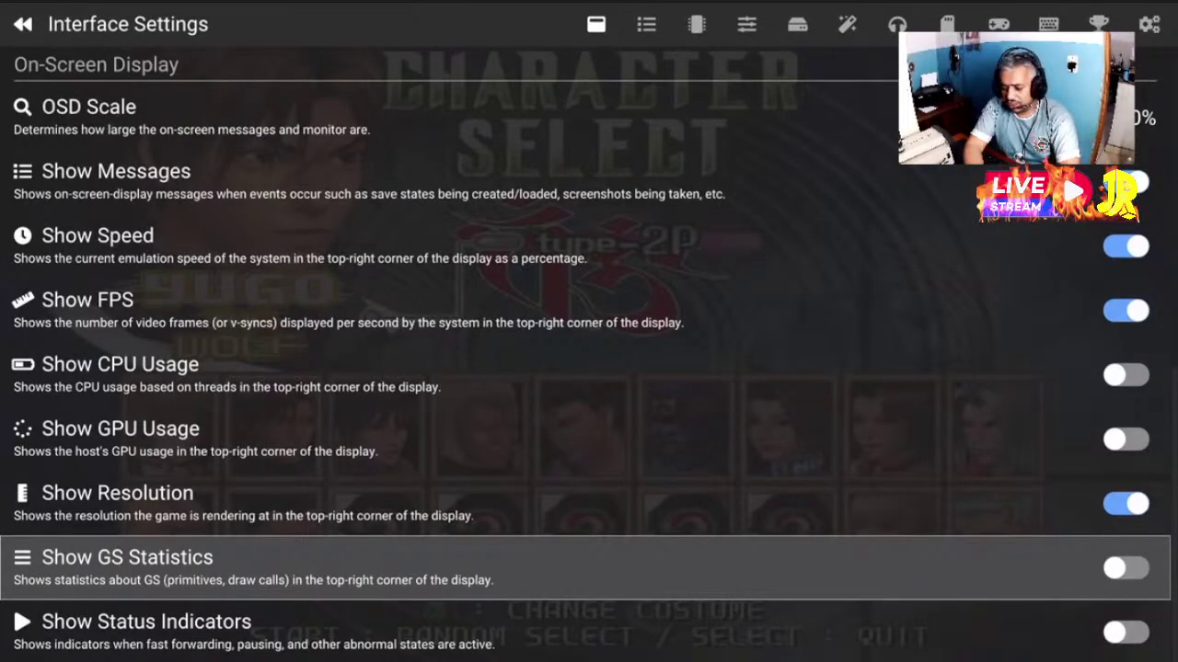
pyautogui.press('Down')
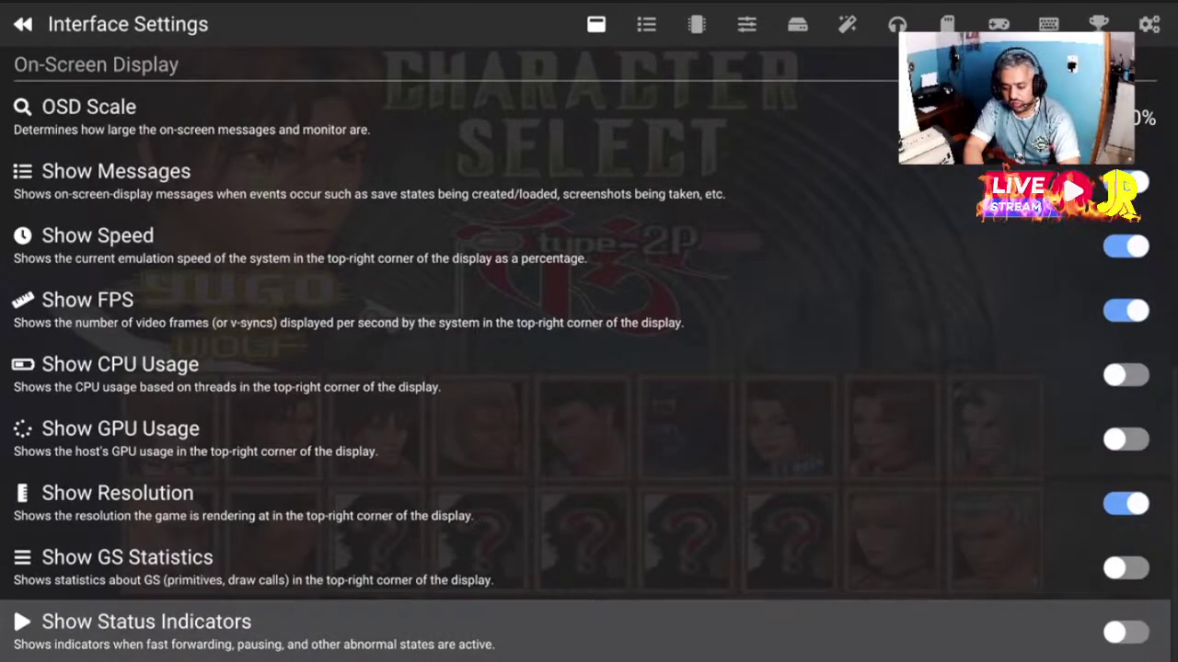
# Turn Show Status Indicators back on and scroll up to the Behaviour options
pyautogui.press('Return')
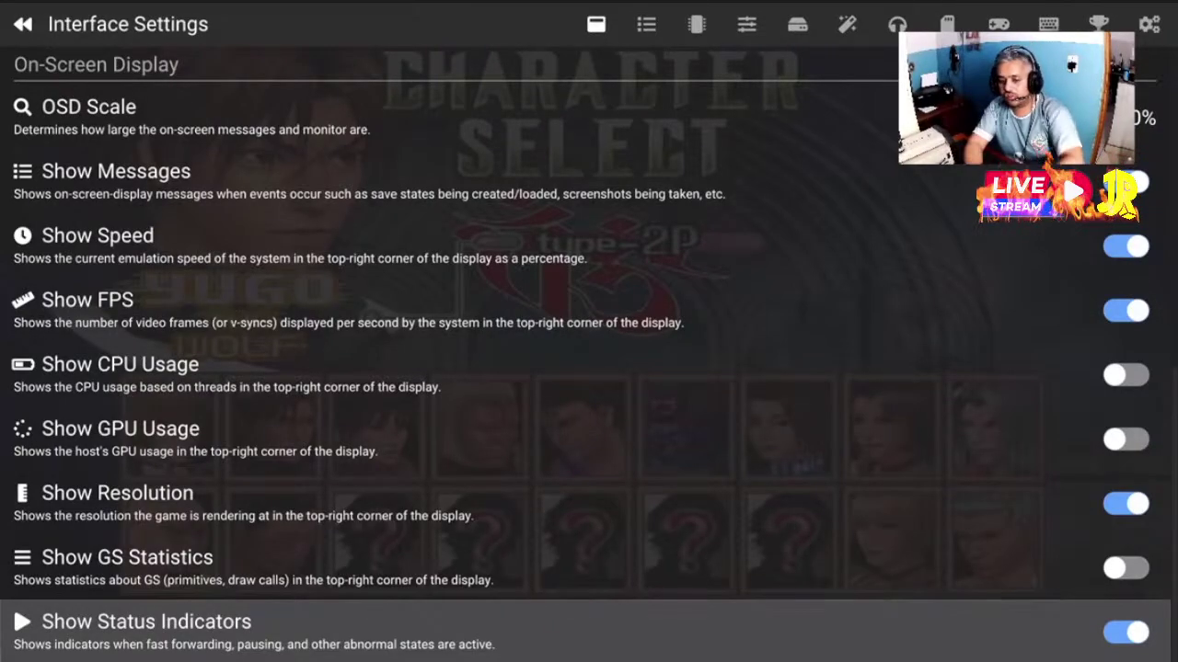
pyautogui.press('Up')
pyautogui.press('Up')
pyautogui.press('Up')
pyautogui.press('Up')
pyautogui.press('Up')
pyautogui.press('Up')
pyautogui.press('Up')
pyautogui.press('Up')
pyautogui.press('Up')
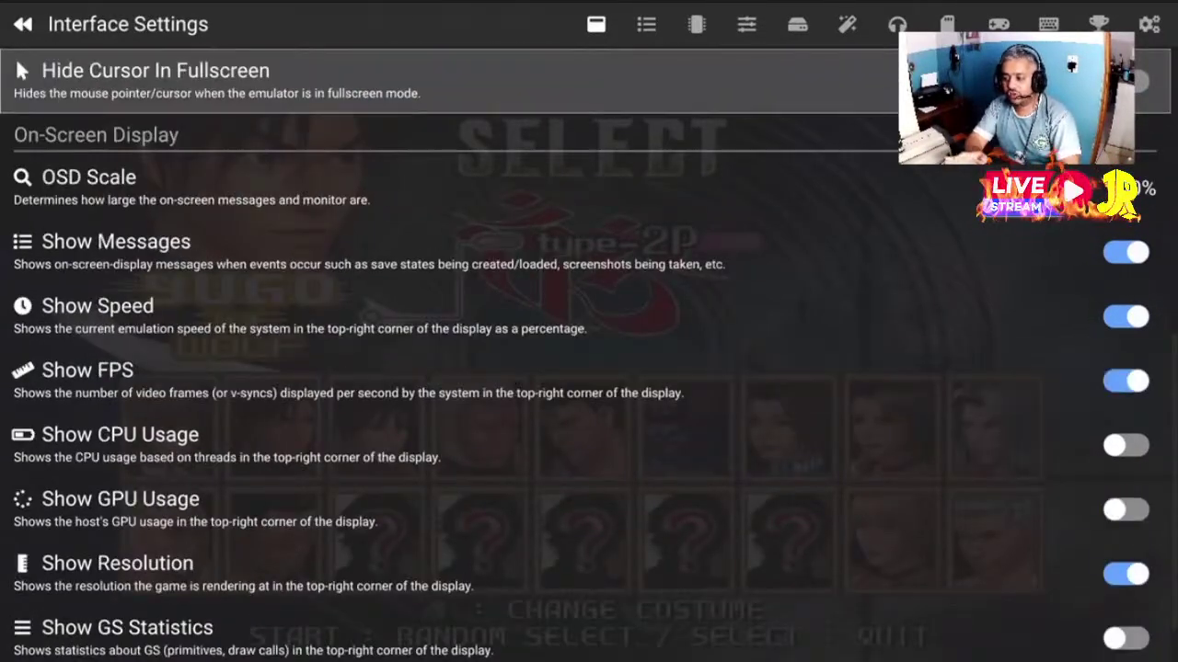
pyautogui.press('Down')
pyautogui.press('Down')
pyautogui.press('Up')
pyautogui.press('Up')
pyautogui.press('Up')
pyautogui.press('Up')
pyautogui.press('Up')
pyautogui.press('Up')
pyautogui.press('Up')
pyautogui.press('Up')
pyautogui.press('Up')
pyautogui.press('Up')
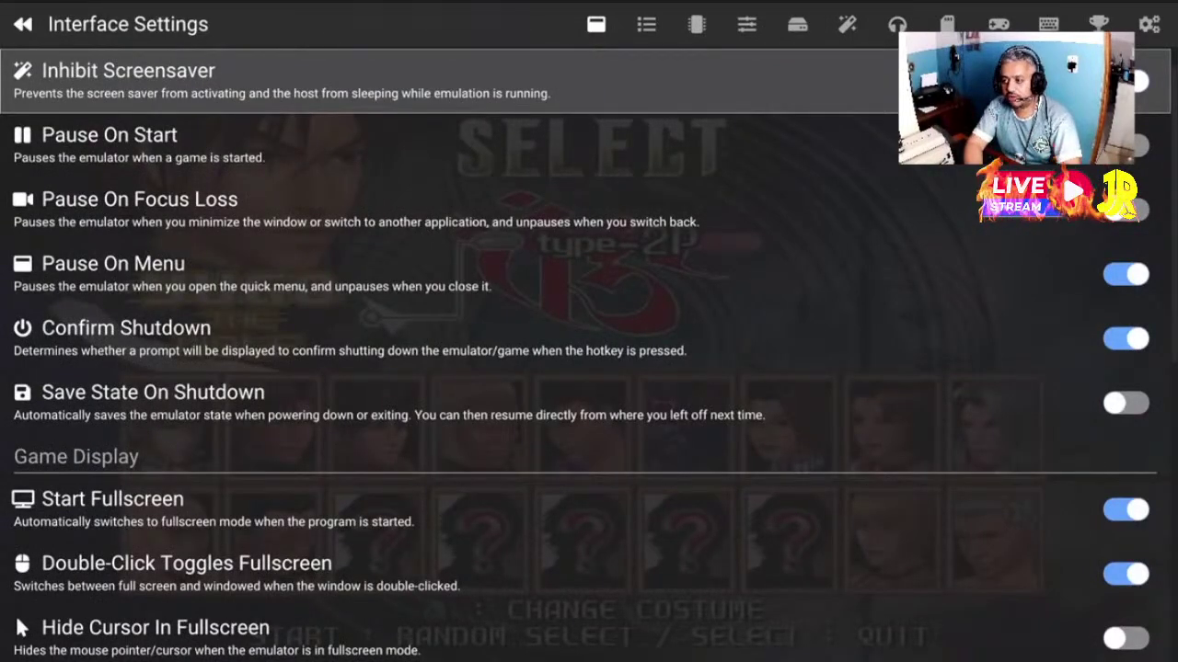
pyautogui.press('Left')
pyautogui.press('Left')
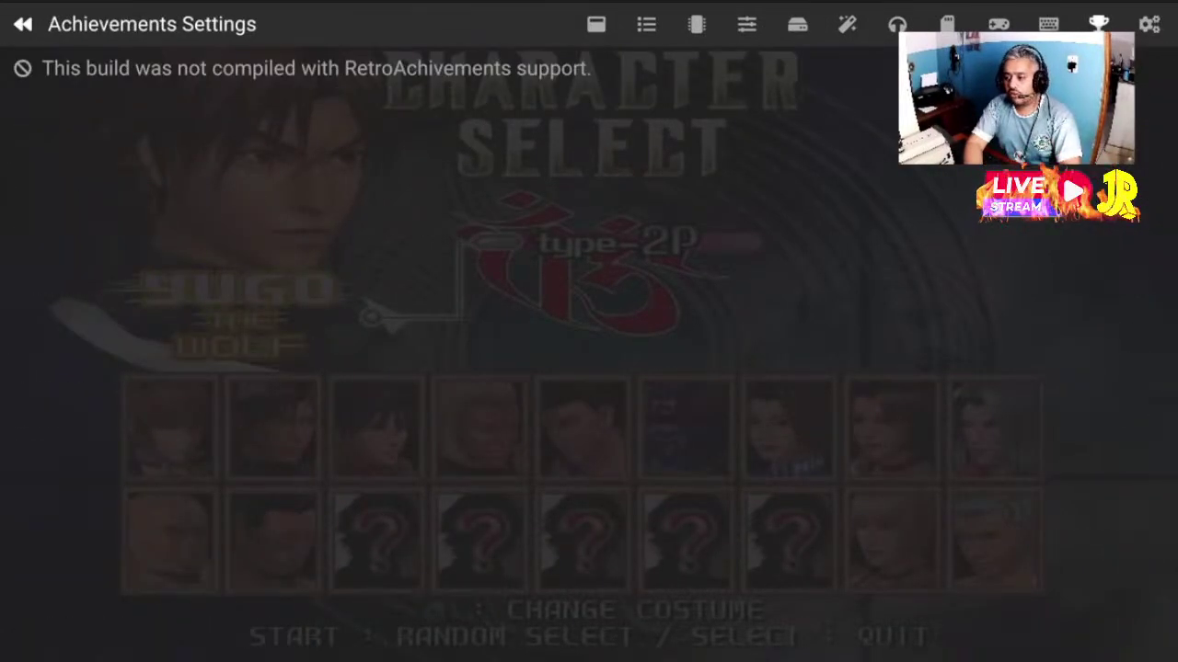
# Glance at the Achievements page, recheck the Interface overlay options, then bring up Game List Settings
pyautogui.press('Right')
pyautogui.press('Right')
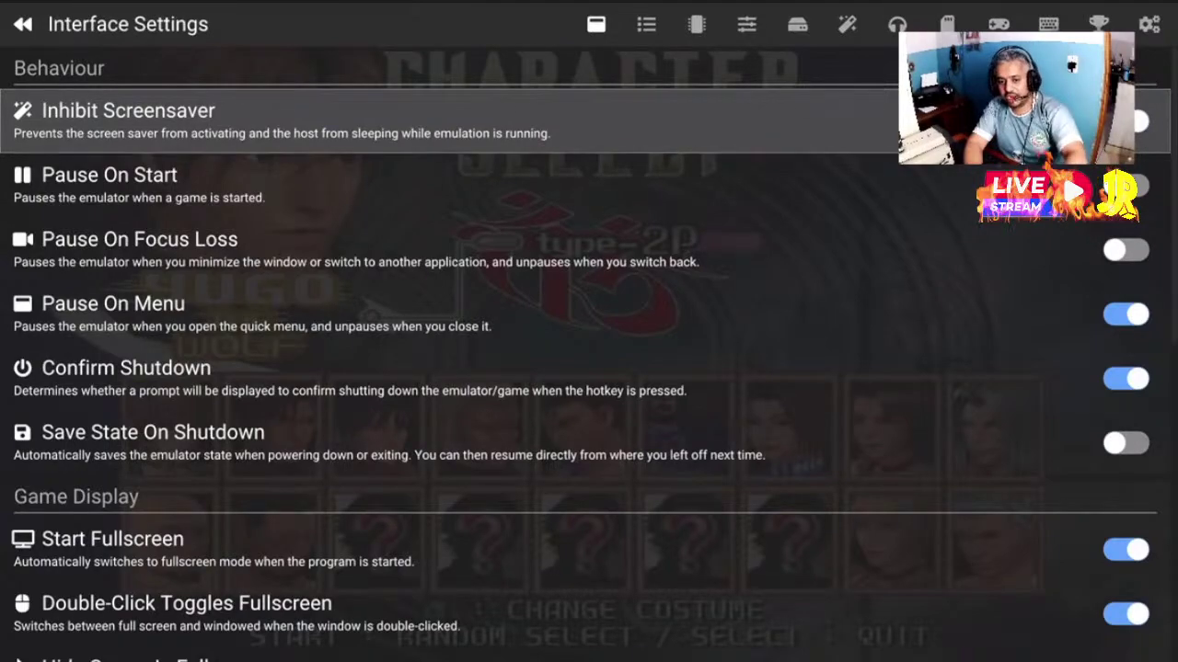
pyautogui.press('Down')
pyautogui.press('Down')
pyautogui.press('Down')
pyautogui.press('Down')
pyautogui.press('Down')
pyautogui.press('Down')
pyautogui.press('Down')
pyautogui.press('Down')
pyautogui.press('Down')
pyautogui.press('Down')
pyautogui.press('Down')
pyautogui.press('Down')
pyautogui.press('Down')
pyautogui.press('Down')
pyautogui.press('Down')
pyautogui.press('Down')
pyautogui.press('Down')
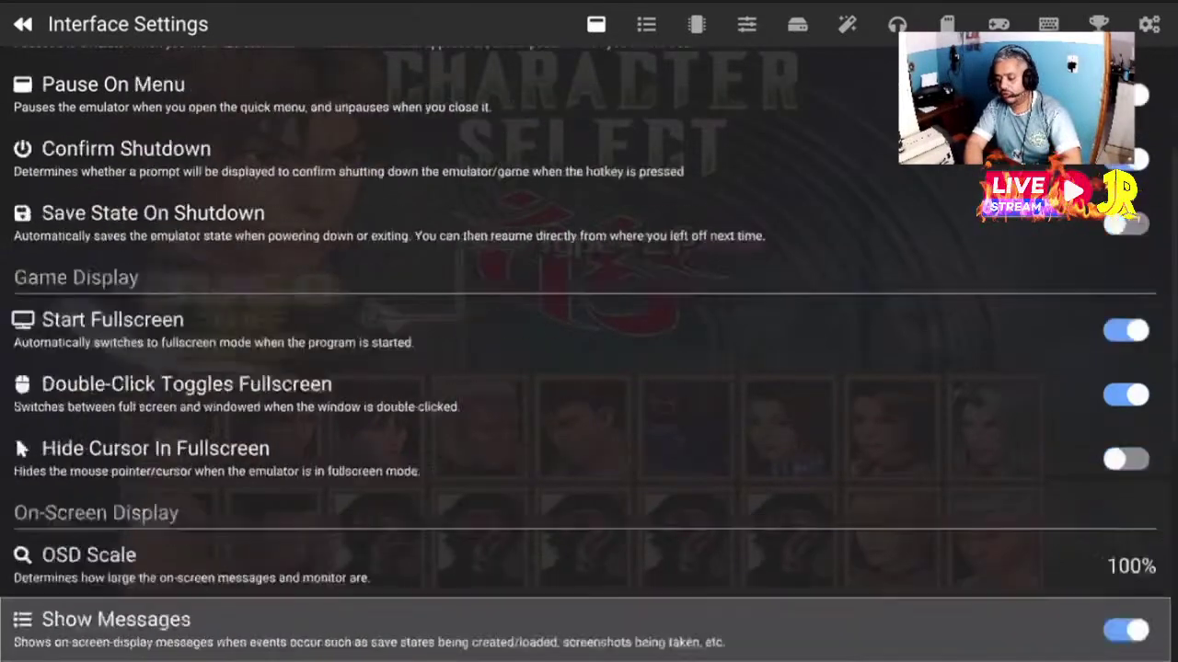
pyautogui.press('Up')
pyautogui.press('Up')
pyautogui.press('Up')
pyautogui.press('Up')
pyautogui.press('Up')
pyautogui.press('Up')
pyautogui.press('Up')
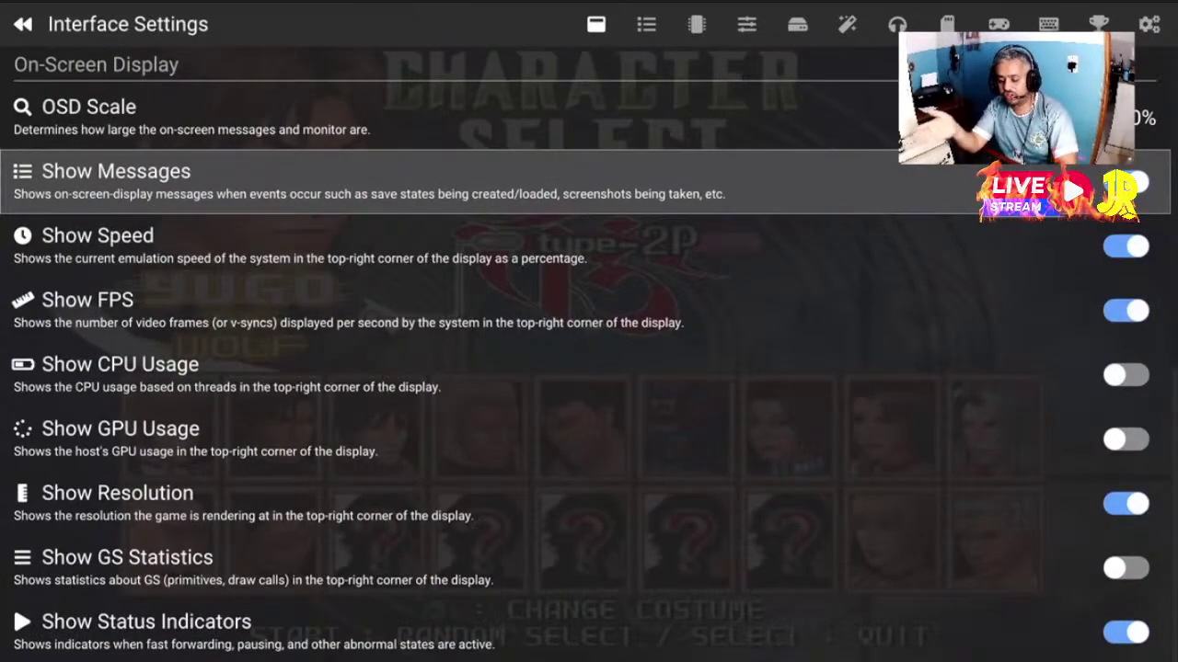
pyautogui.press('Down')
pyautogui.press('Down')
pyautogui.press('Down')
pyautogui.press('Down')
pyautogui.press('Down')
pyautogui.press('Down')
pyautogui.press('Down')
pyautogui.press('Up')
pyautogui.press('Up')
pyautogui.press('Up')
pyautogui.press('Up')
pyautogui.press('Up')
pyautogui.press('Up')
pyautogui.press('Up')
pyautogui.press('Up')
pyautogui.press('Up')
pyautogui.press('Up')
pyautogui.press('Up')
pyautogui.press('Up')
pyautogui.press('Up')
pyautogui.press('Up')
pyautogui.press('Up')
pyautogui.press('Up')
pyautogui.press('Up')
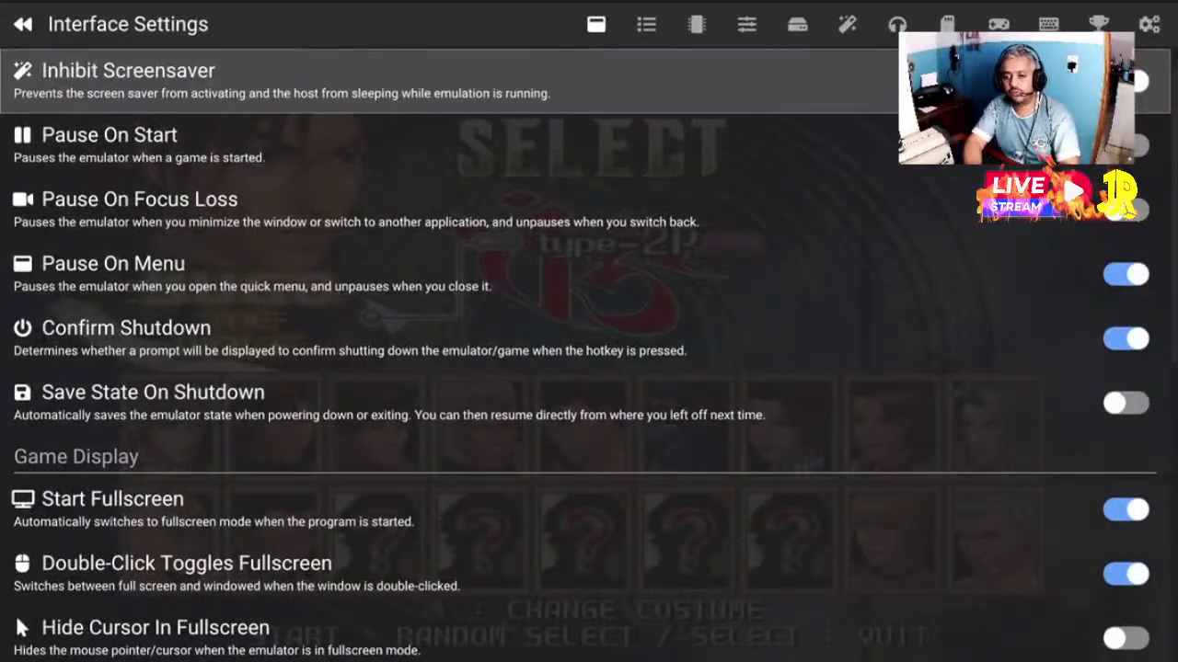
pyautogui.press('Right')
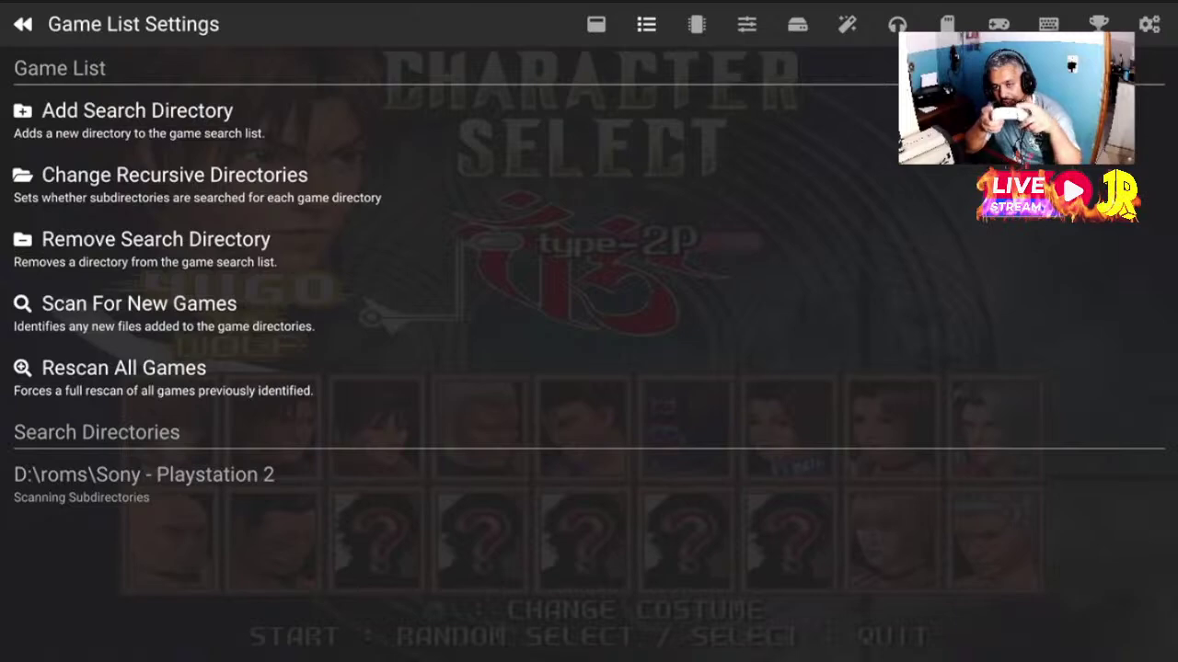
# Look over the search directory options for D:\roms\Sony - Playstation 2, then go to BIOS Settings
pyautogui.press('Left')
pyautogui.press('Right')
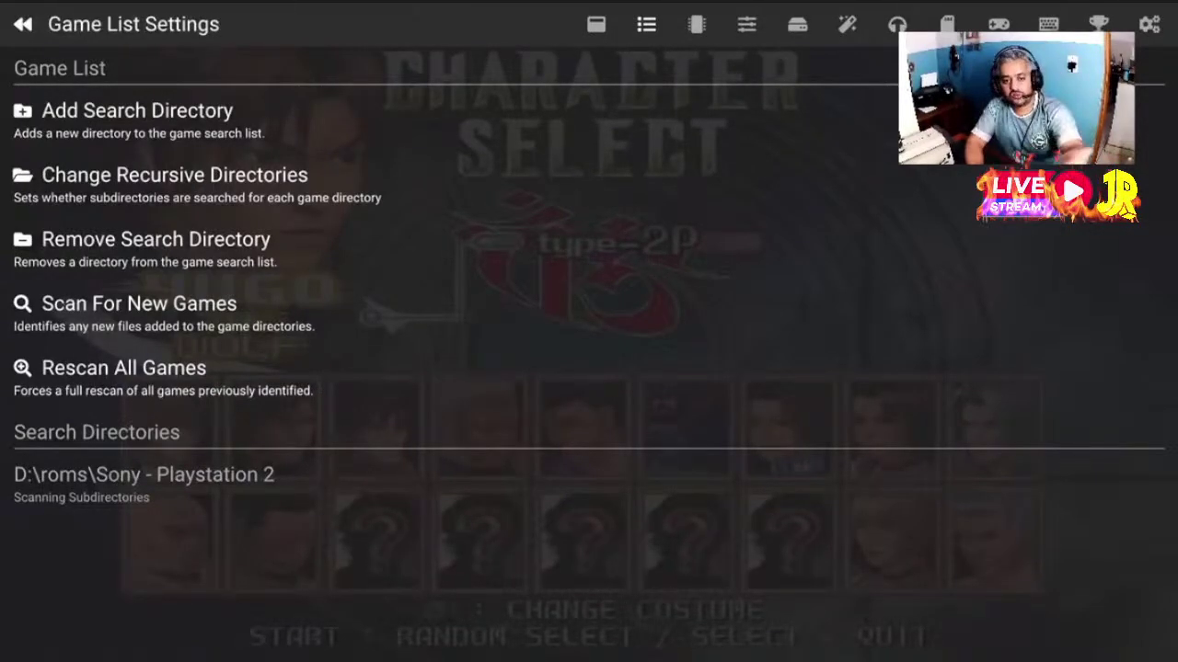
pyautogui.press('Down')
pyautogui.press('Up')
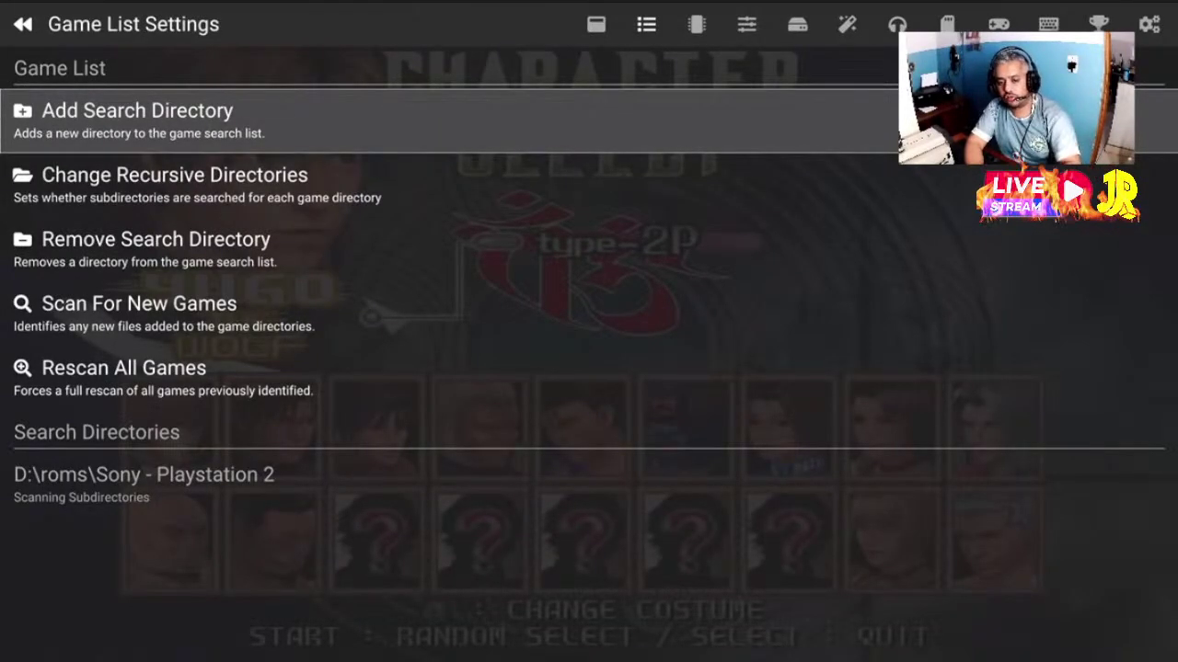
pyautogui.press('Down')
pyautogui.press('Down')
pyautogui.press('Up')
pyautogui.press('Up')
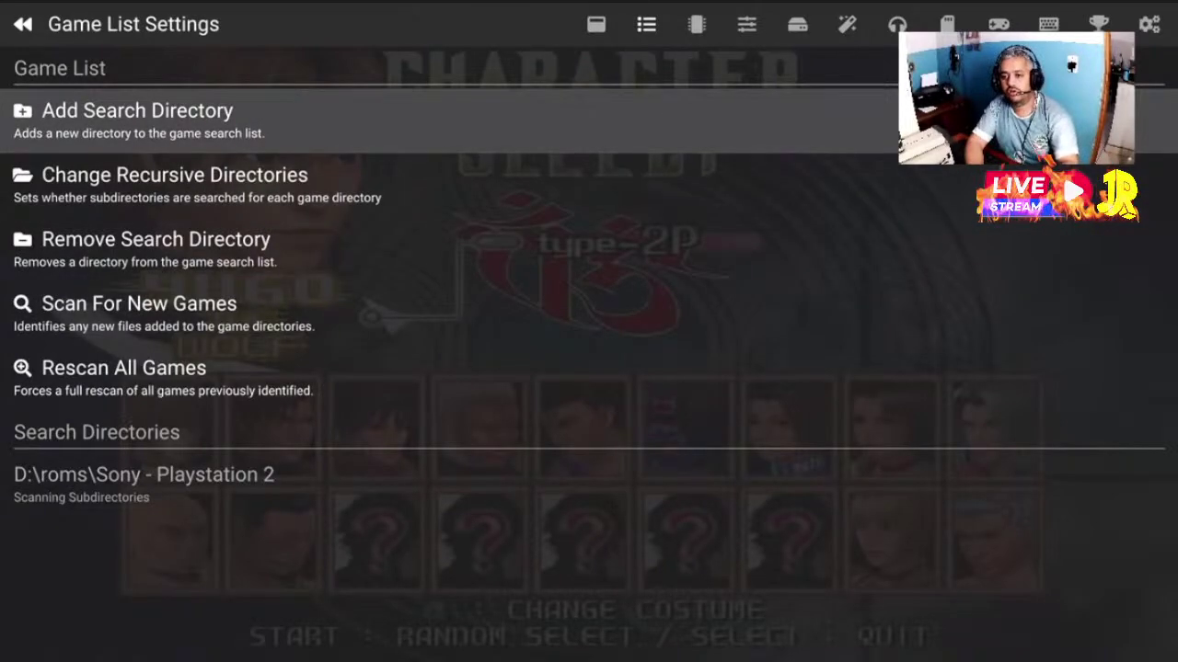
pyautogui.press('Right')
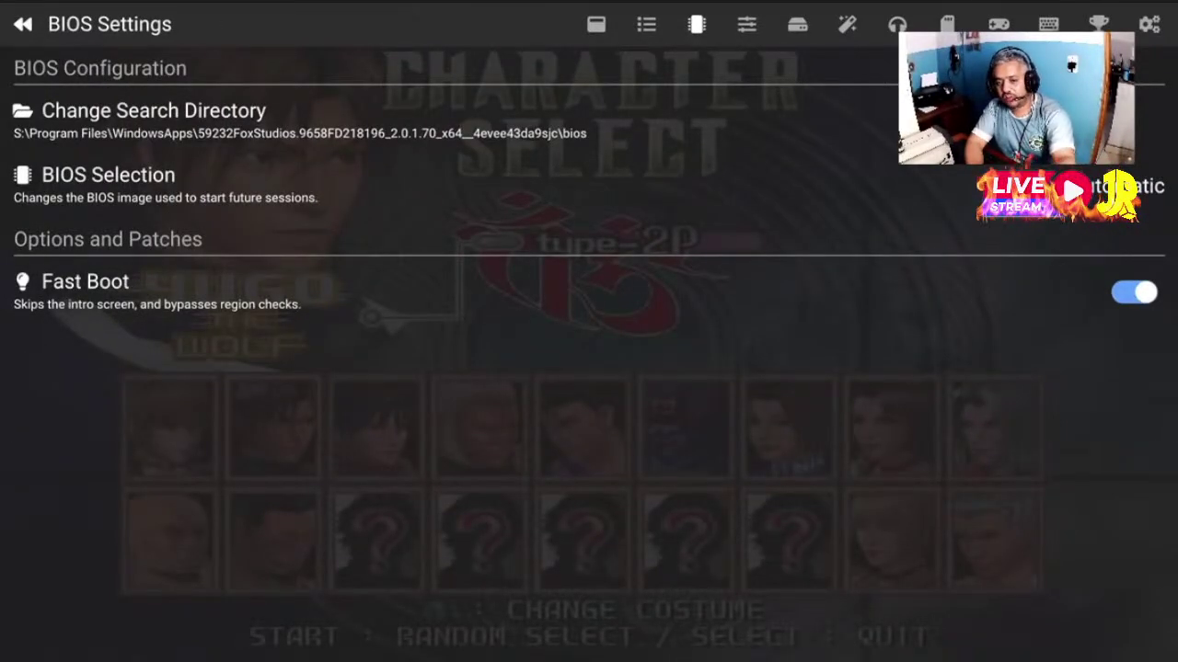
# Move to the Fast Boot option and switch it off
pyautogui.press('Down')
pyautogui.press('Up')
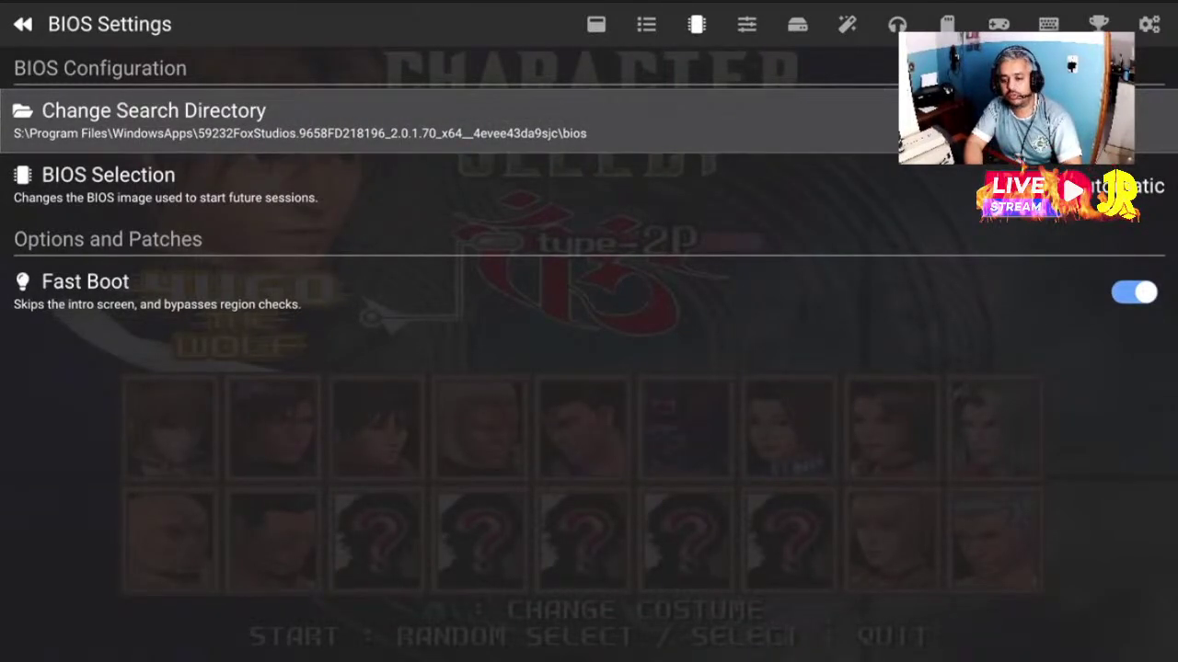
pyautogui.press('Down')
pyautogui.press('Down')
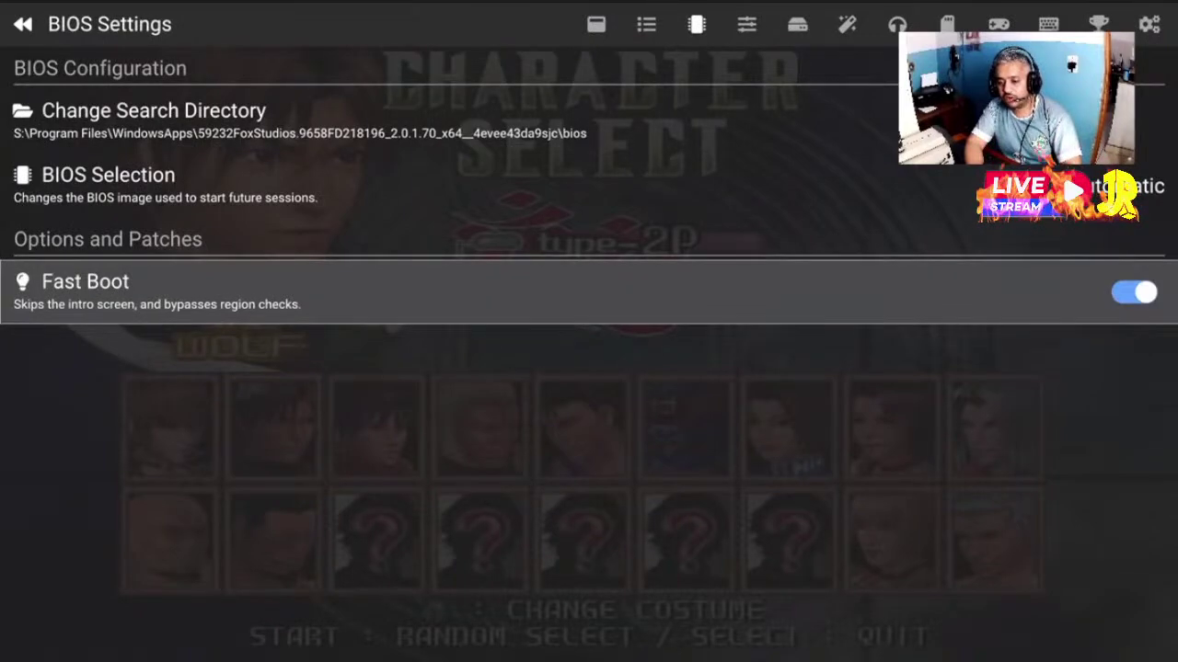
pyautogui.press('Return')
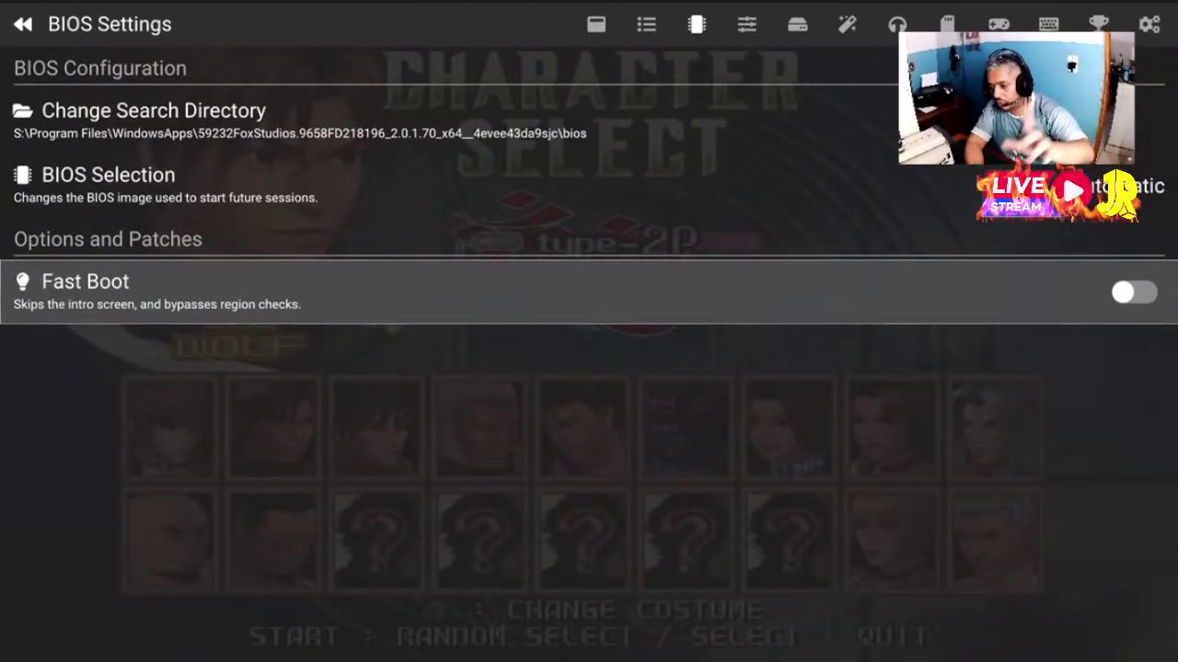
# Confirm BIOS Selection is Automatic and switch Fast Boot back on
pyautogui.press('Up')
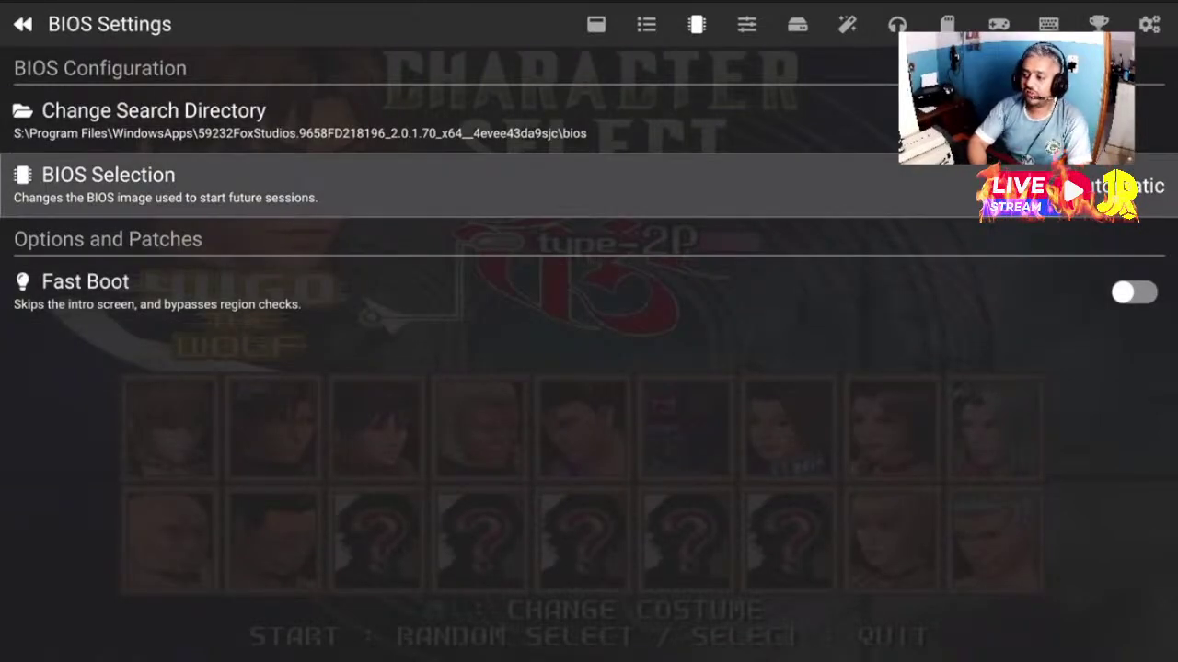
pyautogui.press('Down')
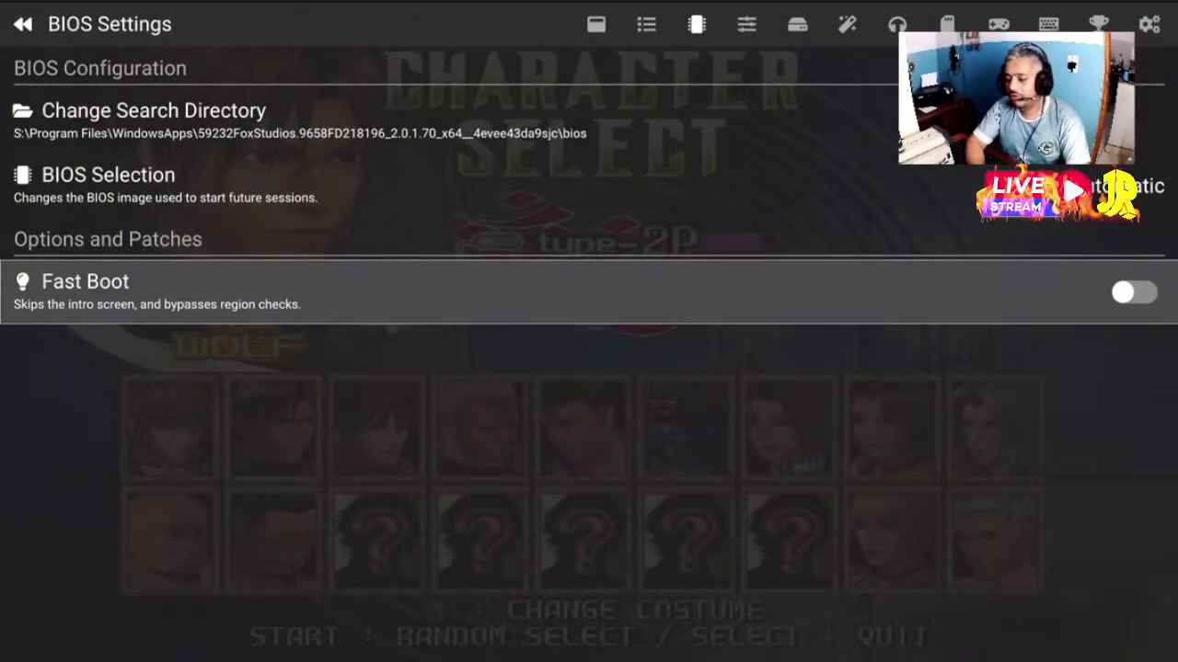
pyautogui.press('Up')
pyautogui.press('Up')
pyautogui.press('Down')
pyautogui.press('Down')
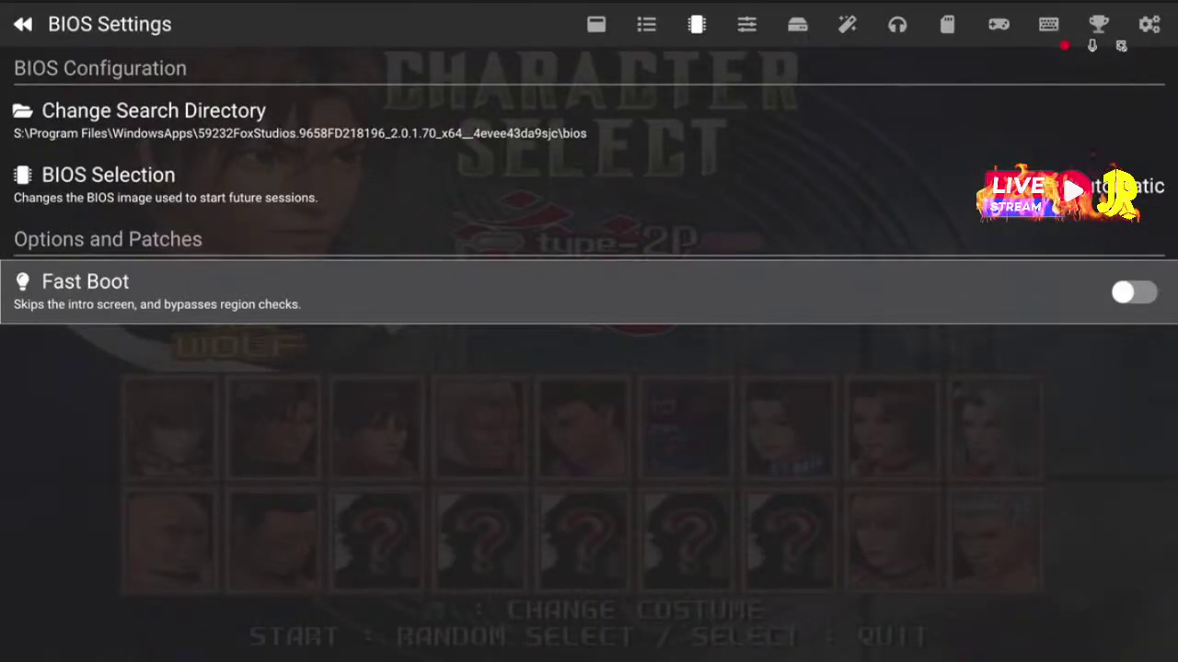
pyautogui.press('Up')
pyautogui.press('Down')
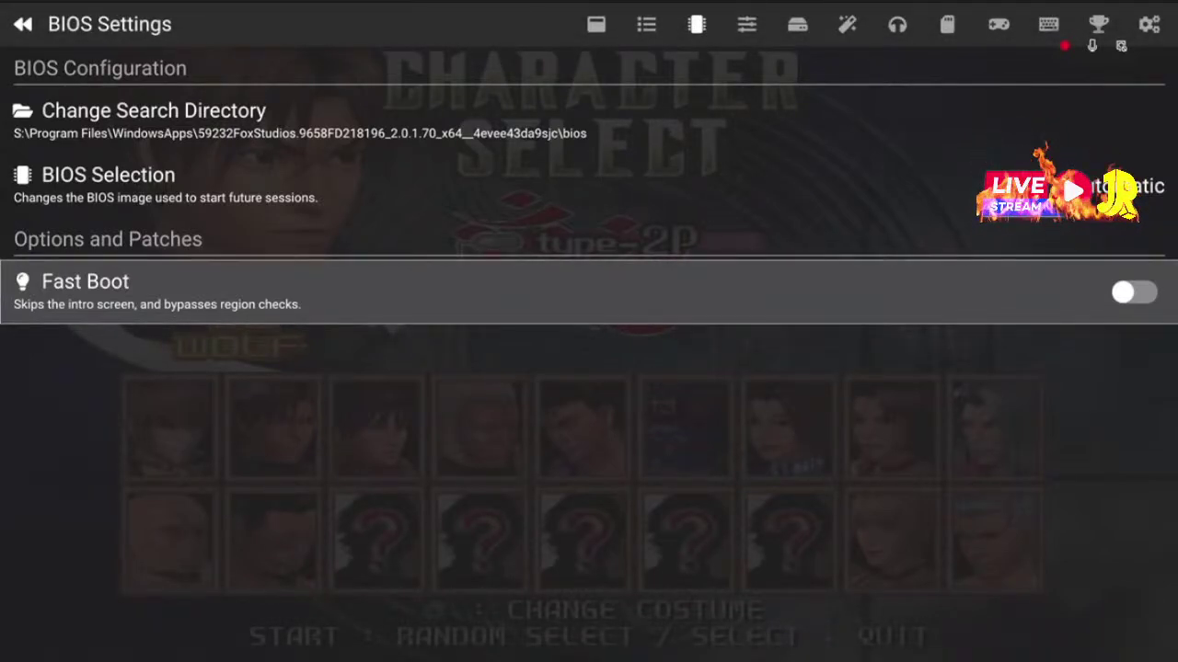
pyautogui.press('Return')
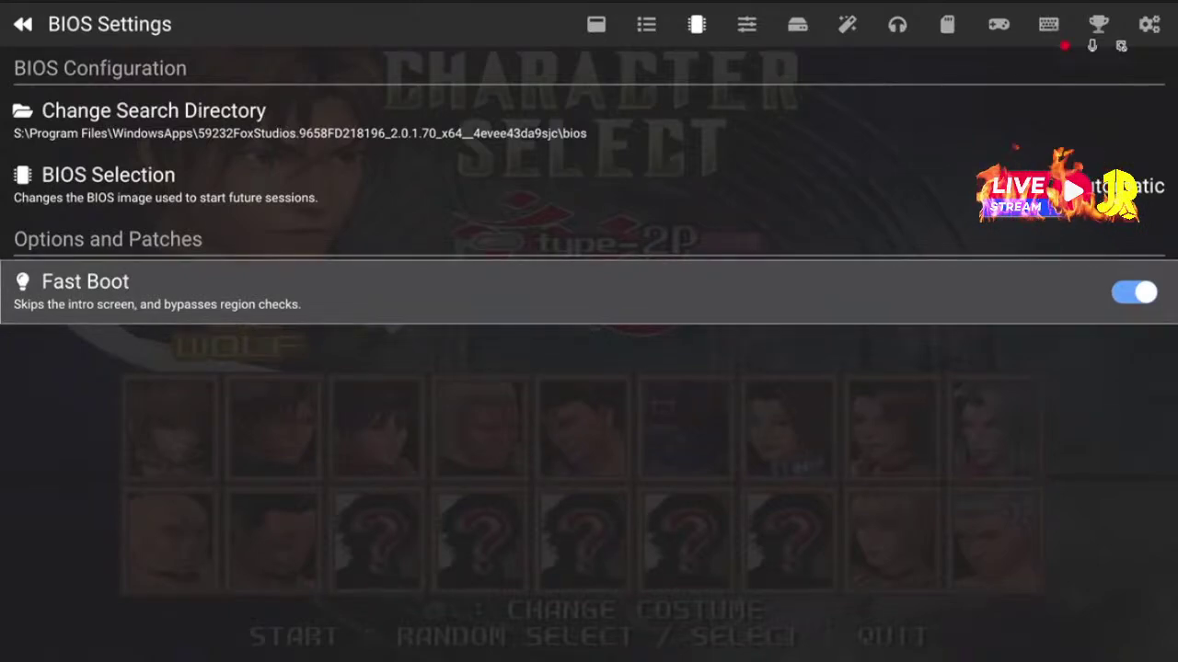
pyautogui.press('Down')
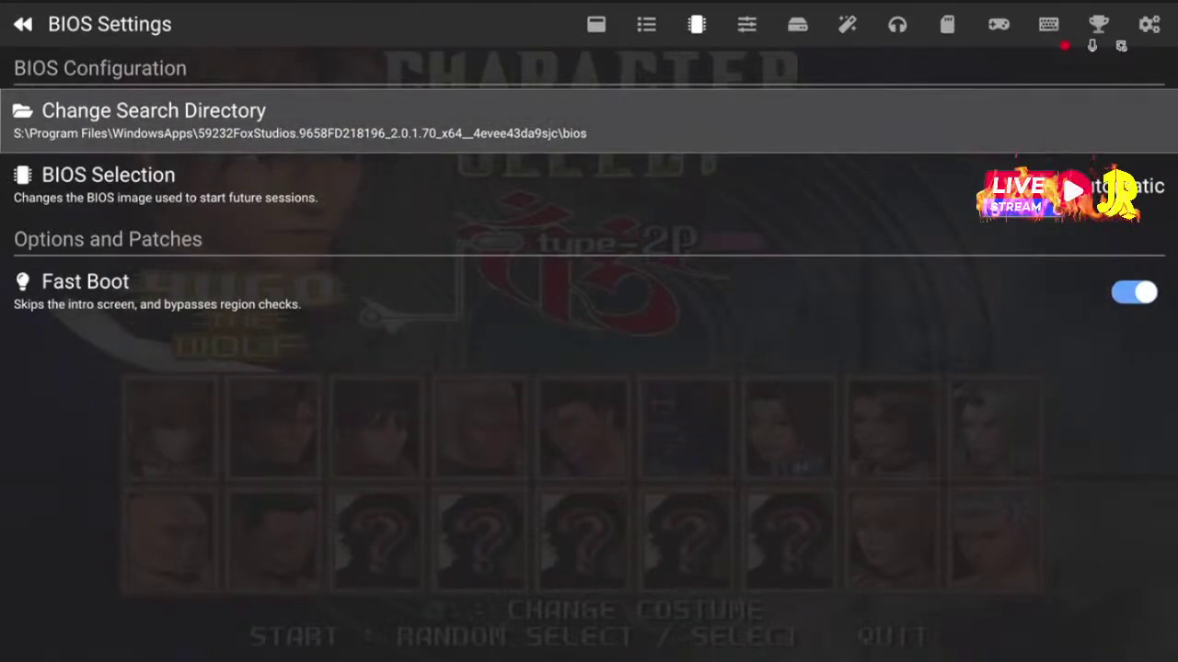
pyautogui.press('pagedown')
# Look over the Normal, Fast Forward and Slow Motion Speed rows without changing them
pyautogui.press('Down')
pyautogui.press('Up')
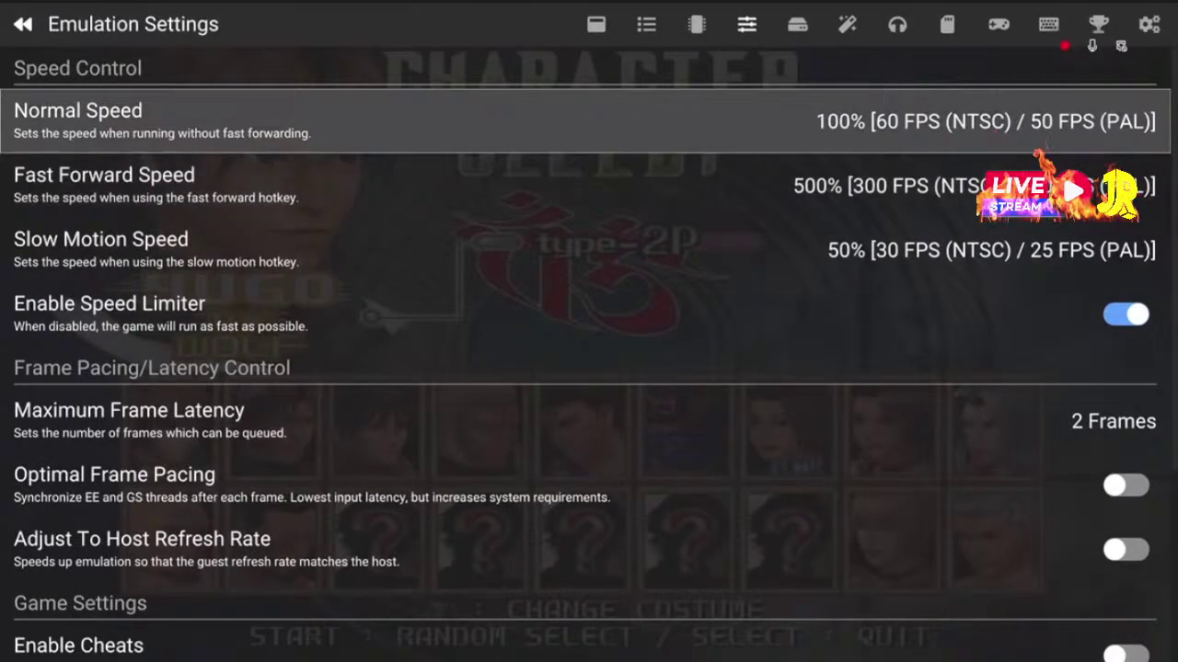
pyautogui.press('Down')
pyautogui.press('Down')
pyautogui.press('Up')
pyautogui.press('Up')
pyautogui.press('Down')
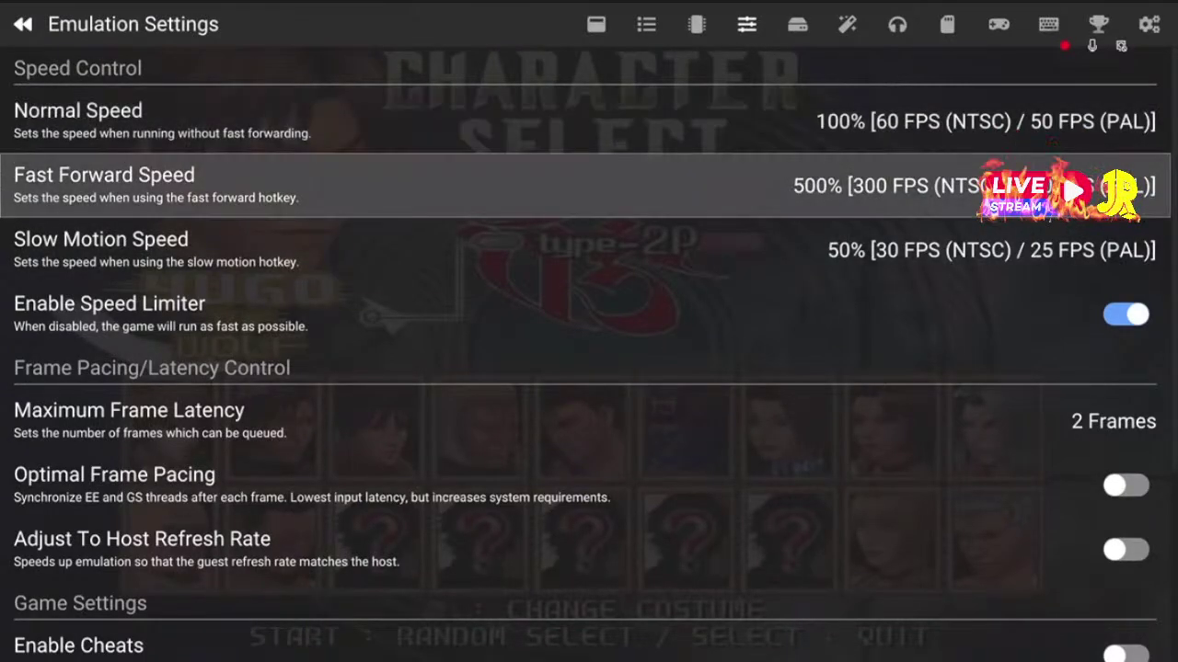
pyautogui.press('Down')
pyautogui.press('Up')
pyautogui.press('Up')
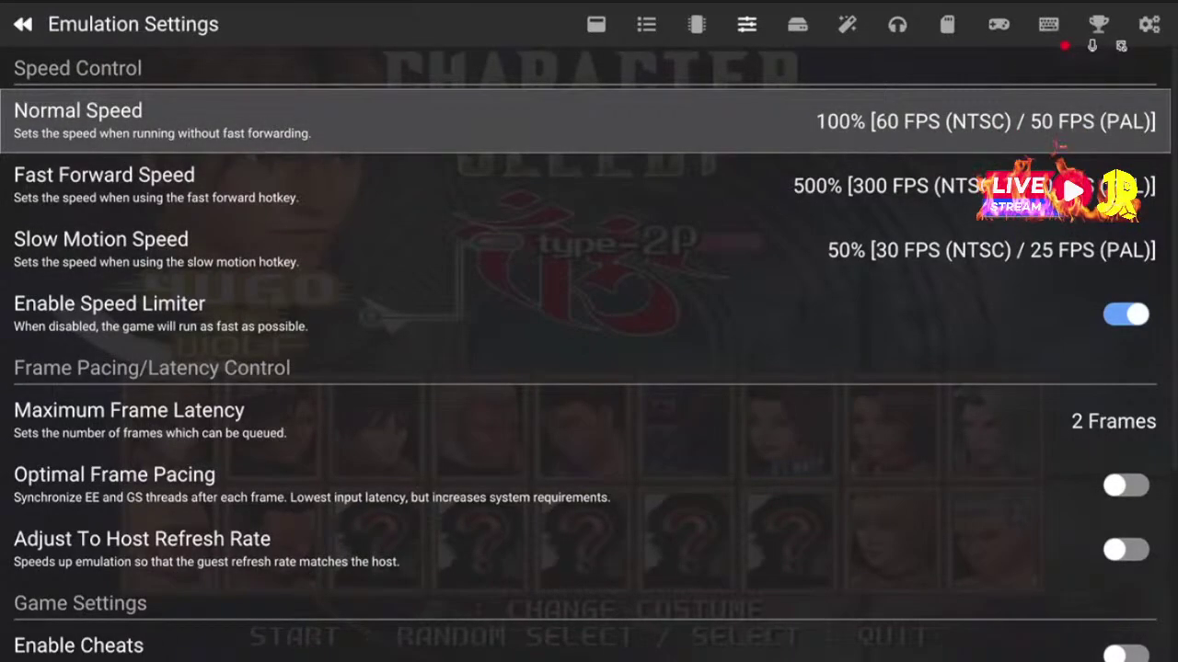
pyautogui.press('Down')
pyautogui.press('Down')
# Review Enable Speed Limiter, Enable Cheats, Per-Game Settings and Host Filesystem rows
pyautogui.press('Down')
pyautogui.press('Up')
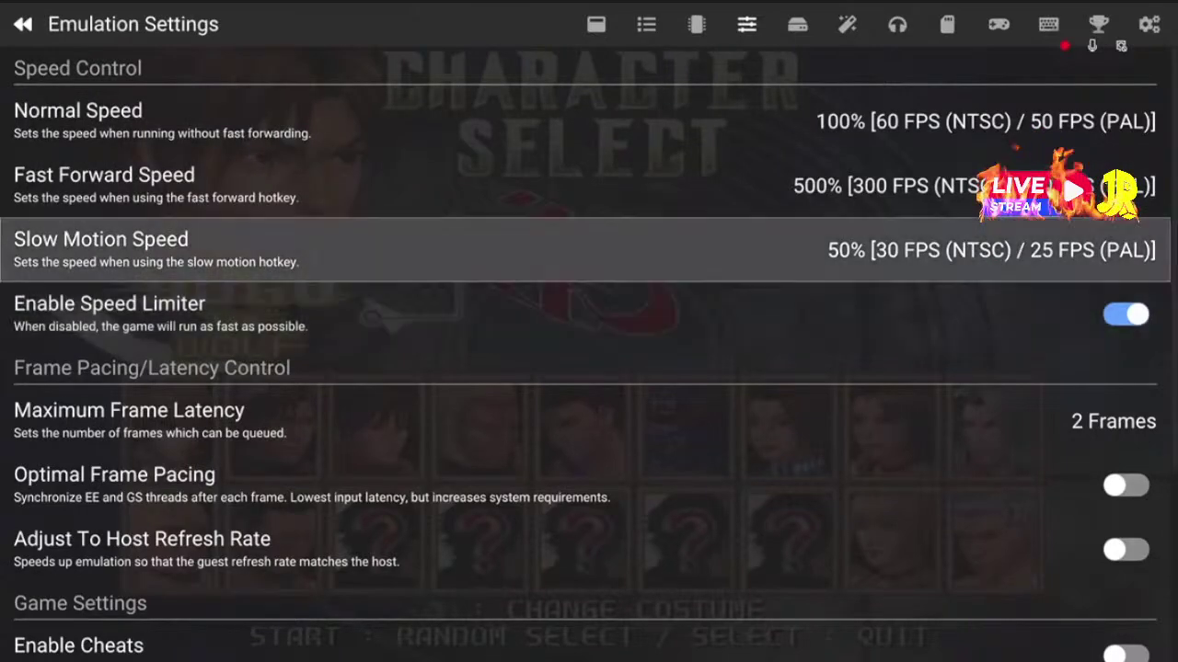
pyautogui.press('Up')
pyautogui.press('Up')
pyautogui.press('Up')
pyautogui.press('Down')
pyautogui.press('Down')
pyautogui.press('Down')
pyautogui.press('Down')
pyautogui.press('Down')
pyautogui.press('Down')
pyautogui.press('Down')
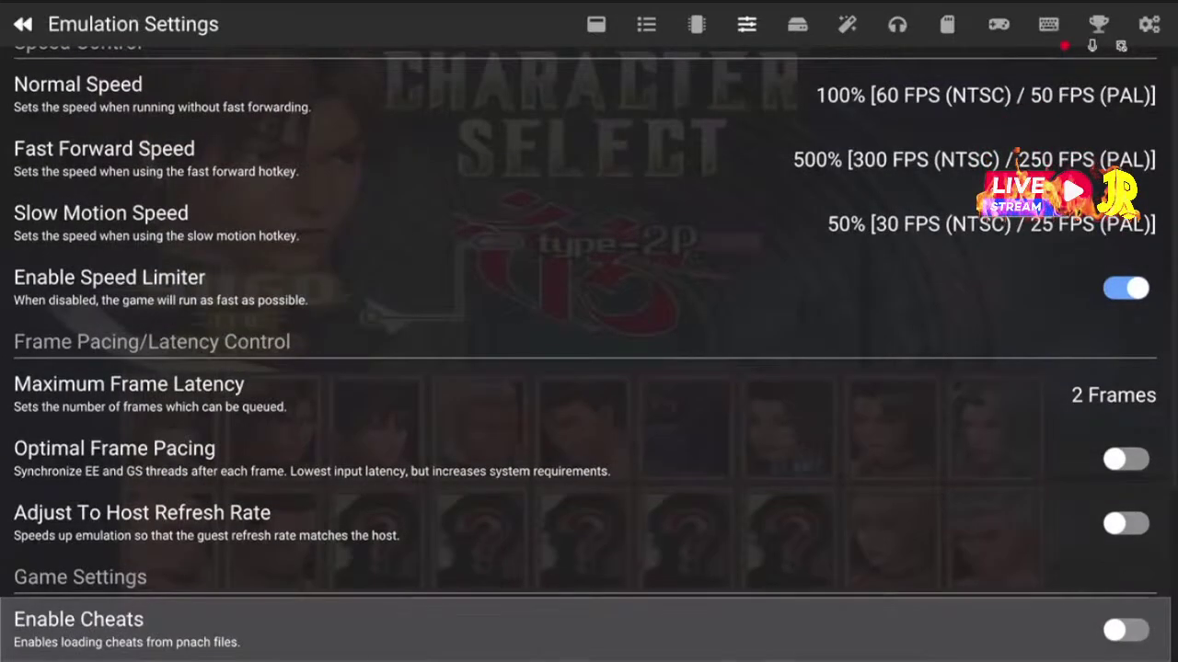
pyautogui.press('Up')
pyautogui.press('Up')
pyautogui.press('Up')
pyautogui.press('Down')
pyautogui.press('Down')
pyautogui.press('Down')
pyautogui.press('Down')
pyautogui.press('Down')
pyautogui.press('Down')
pyautogui.press('Down')
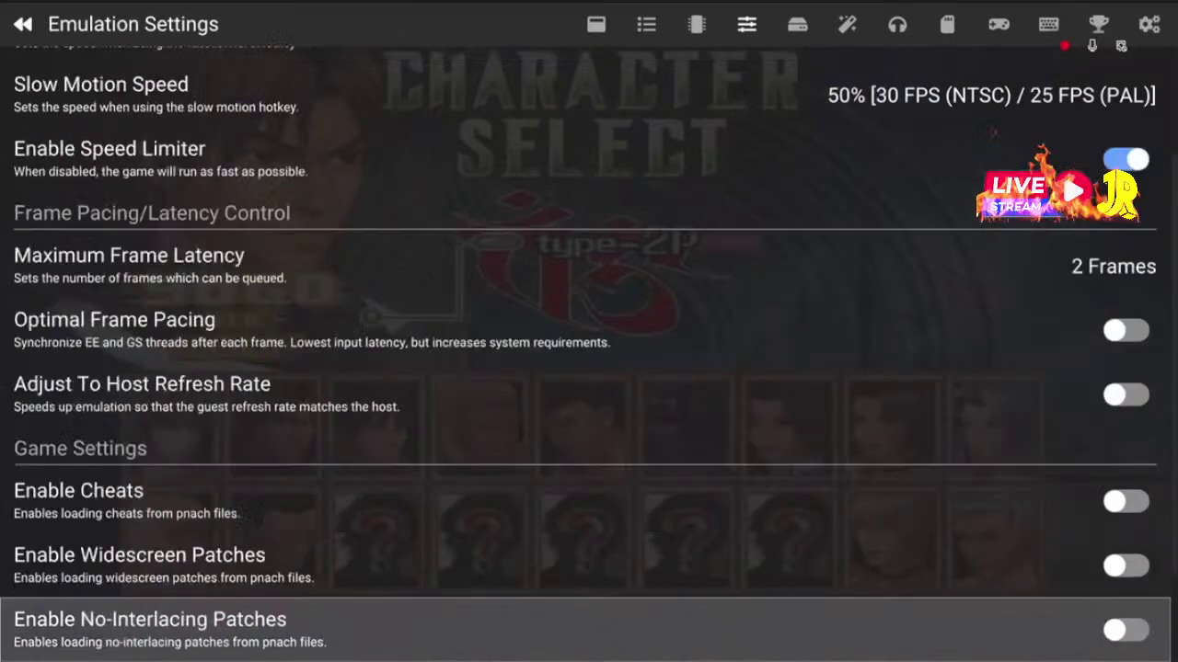
pyautogui.press('Up')
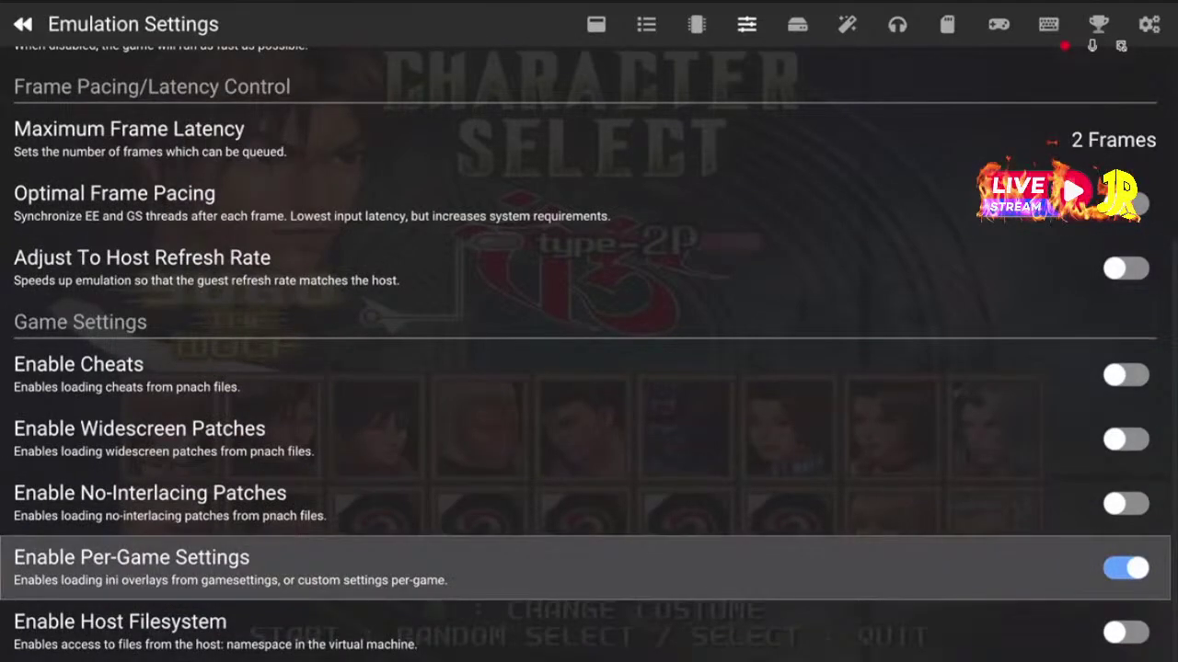
pyautogui.press('Down')
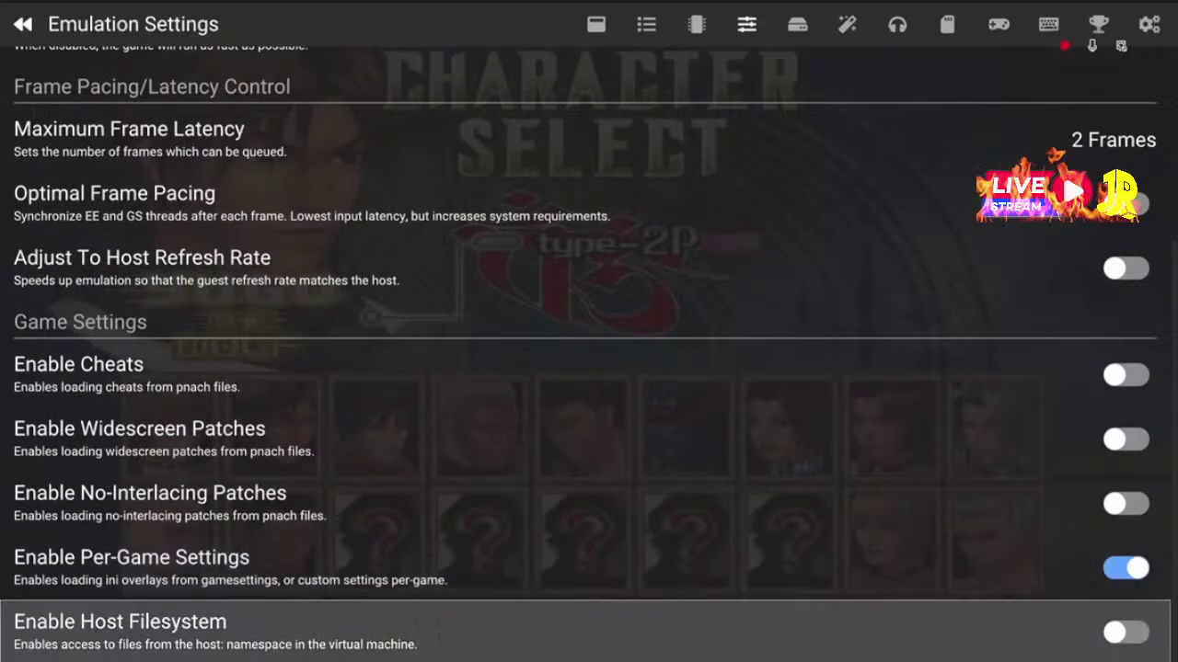
# Look over System Settings Cycle Rate, Cycle Skip and Enable Fast CDVD, then go to Graphics Settings
pyautogui.press('pagedown')
pyautogui.press('Up')
pyautogui.press('Up')
pyautogui.press('Up')
pyautogui.press('Up')
pyautogui.press('Up')
pyautogui.press('Up')
pyautogui.press('Up')
pyautogui.press('Up')
pyautogui.press('Up')
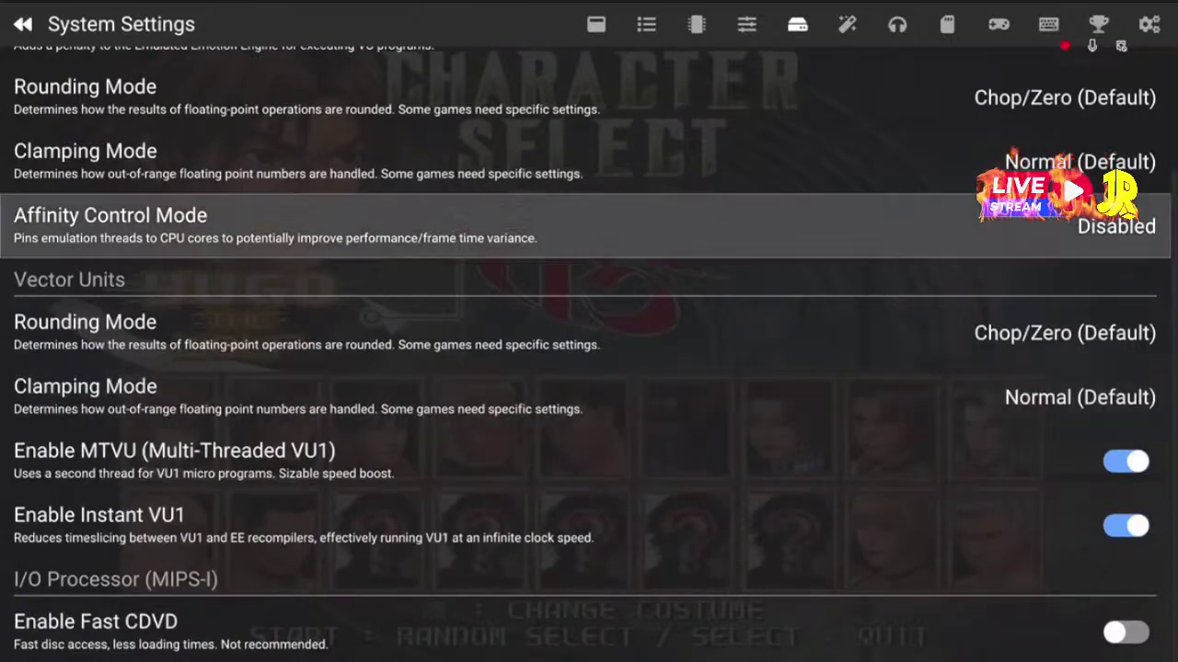
pyautogui.press('Down')
pyautogui.press('pageup')
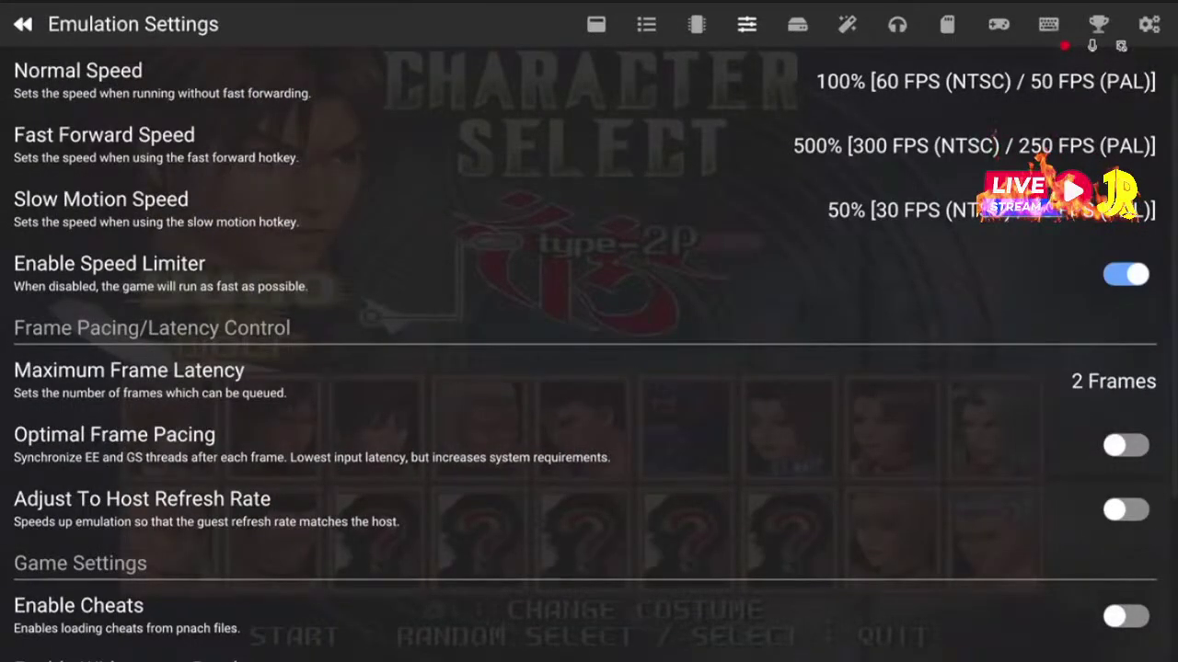
pyautogui.press('pageup')
pyautogui.press('pagedown')
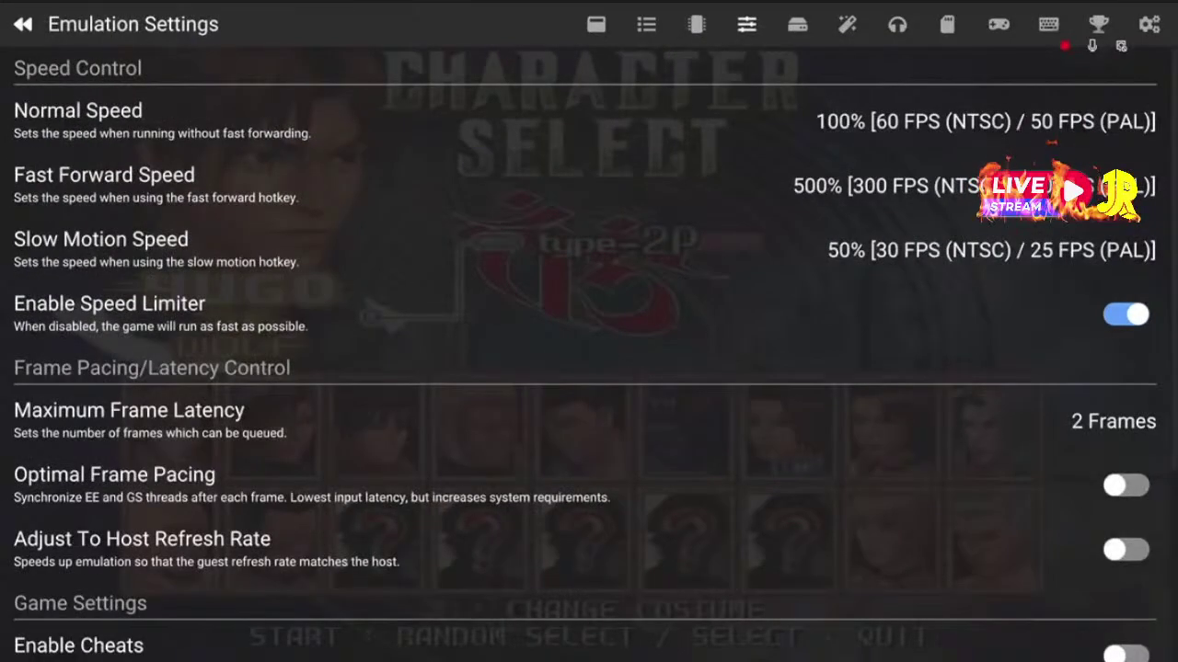
pyautogui.press('pagedown')
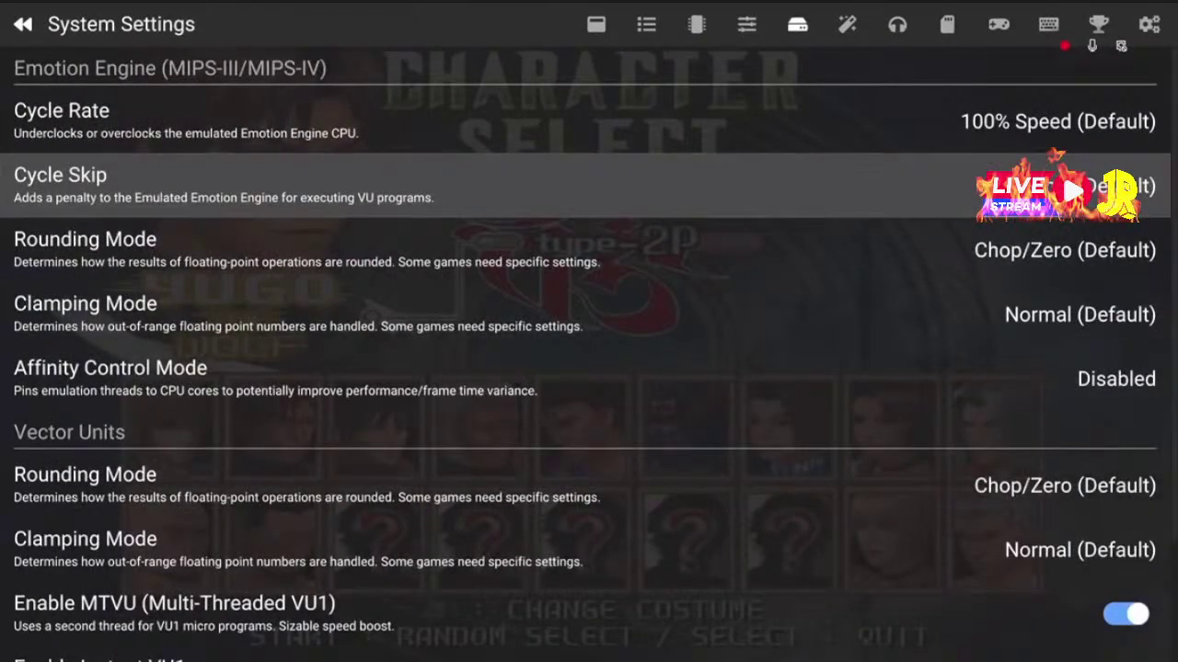
pyautogui.press('Up')
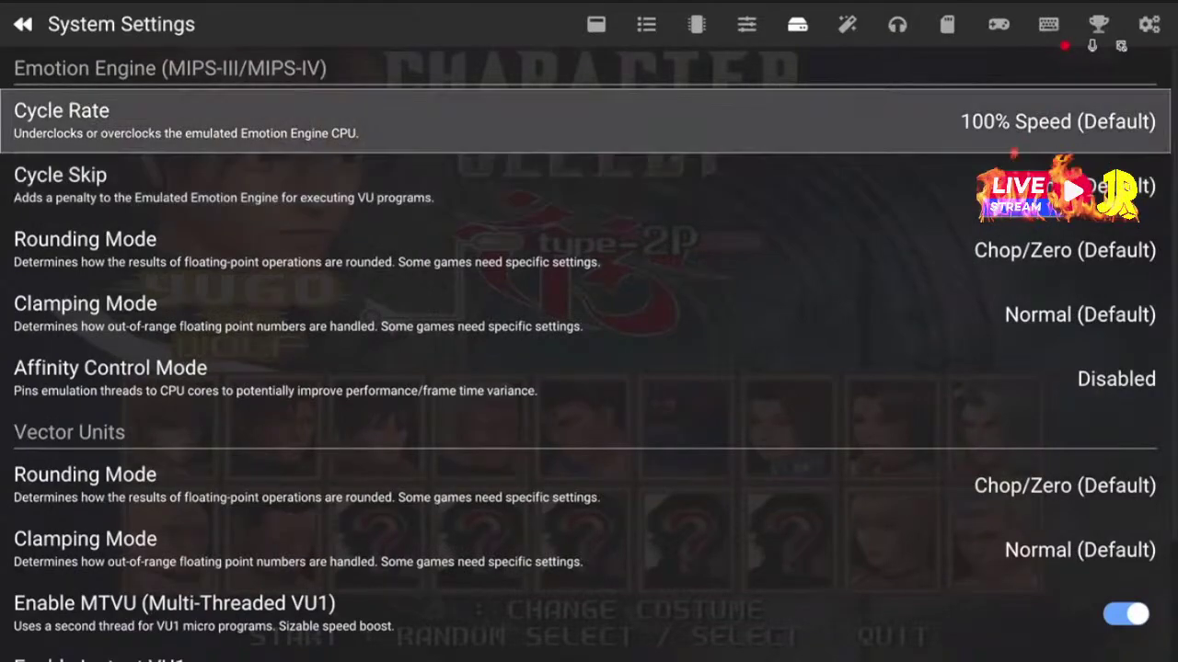
pyautogui.press('Down')
pyautogui.press('Down')
pyautogui.press('Down')
pyautogui.press('Down')
pyautogui.press('Down')
pyautogui.press('Down')
pyautogui.press('Down')
pyautogui.press('Down')
pyautogui.press('Down')
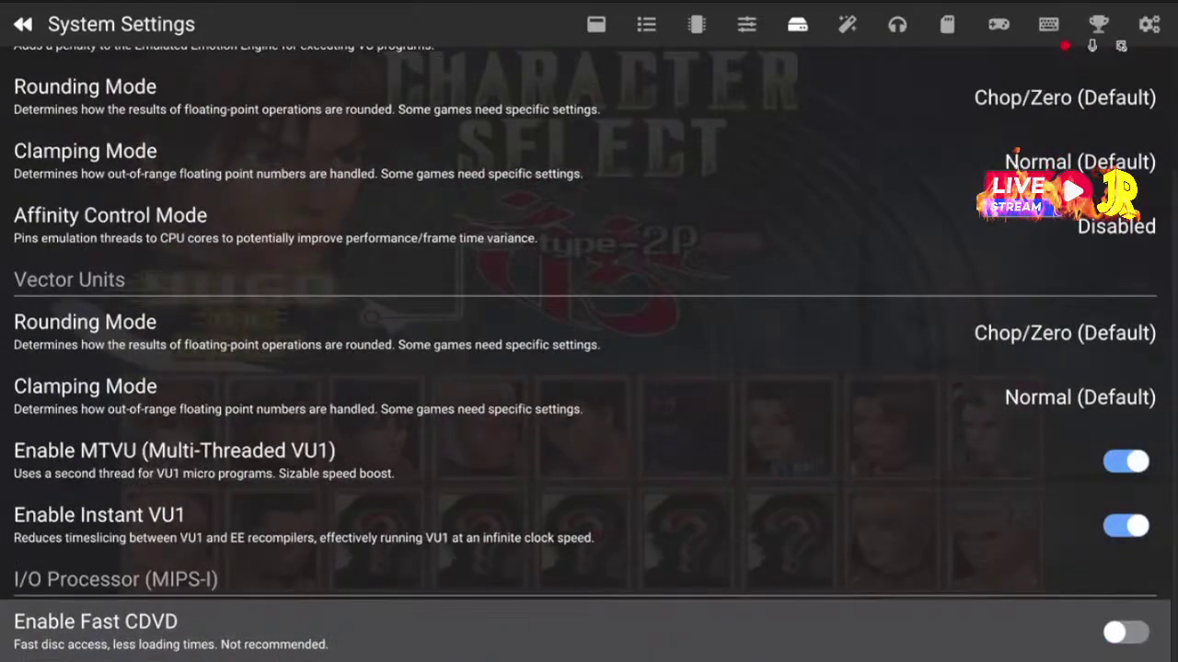
pyautogui.press('Up')
pyautogui.press('Up')
pyautogui.press('Up')
pyautogui.press('Up')
pyautogui.press('Up')
pyautogui.press('Up')
pyautogui.press('Up')
pyautogui.press('Up')
pyautogui.press('Down')
pyautogui.press('Down')
pyautogui.press('Down')
pyautogui.press('Down')
pyautogui.press('Down')
pyautogui.press('Down')
pyautogui.press('Down')
pyautogui.press('Down')
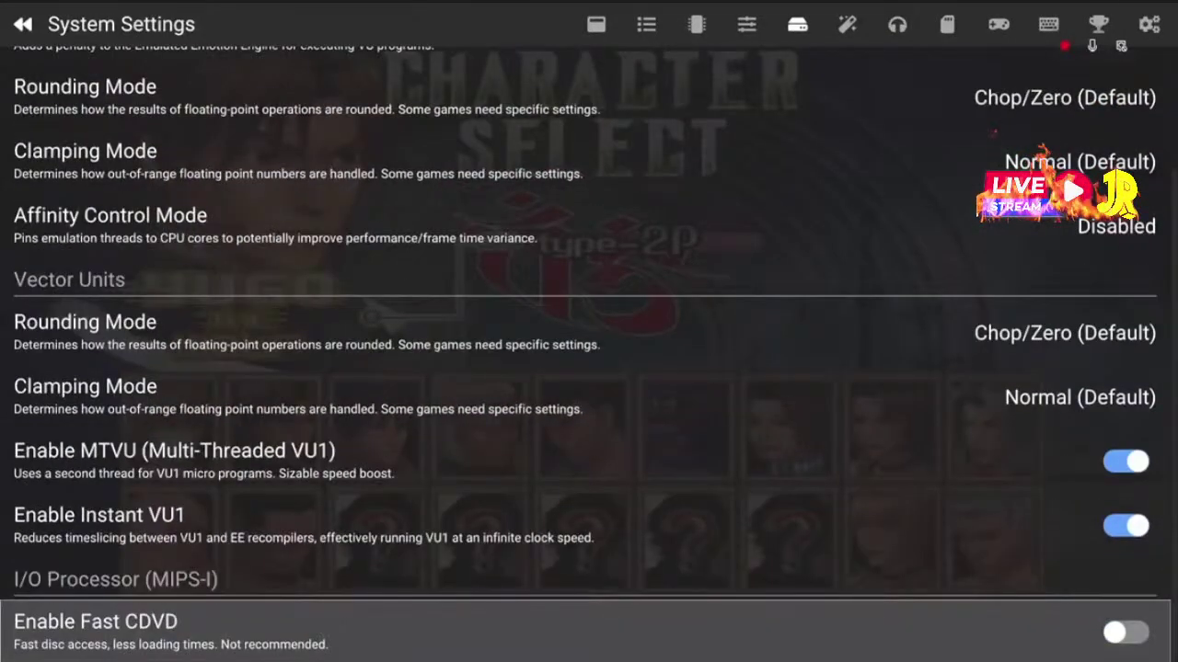
pyautogui.press('Up')
pyautogui.press('Up')
pyautogui.press('Up')
pyautogui.press('Up')
pyautogui.press('Up')
pyautogui.press('Up')
pyautogui.press('Up')
pyautogui.press('Up')
pyautogui.press('Up')
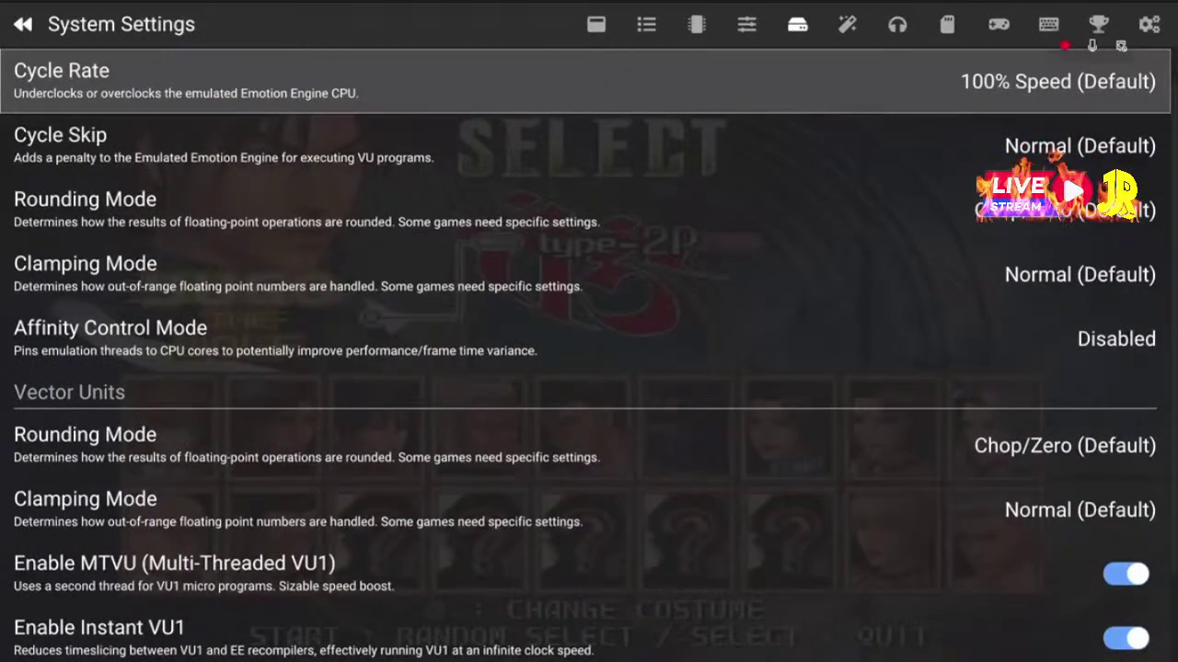
pyautogui.press('shift')
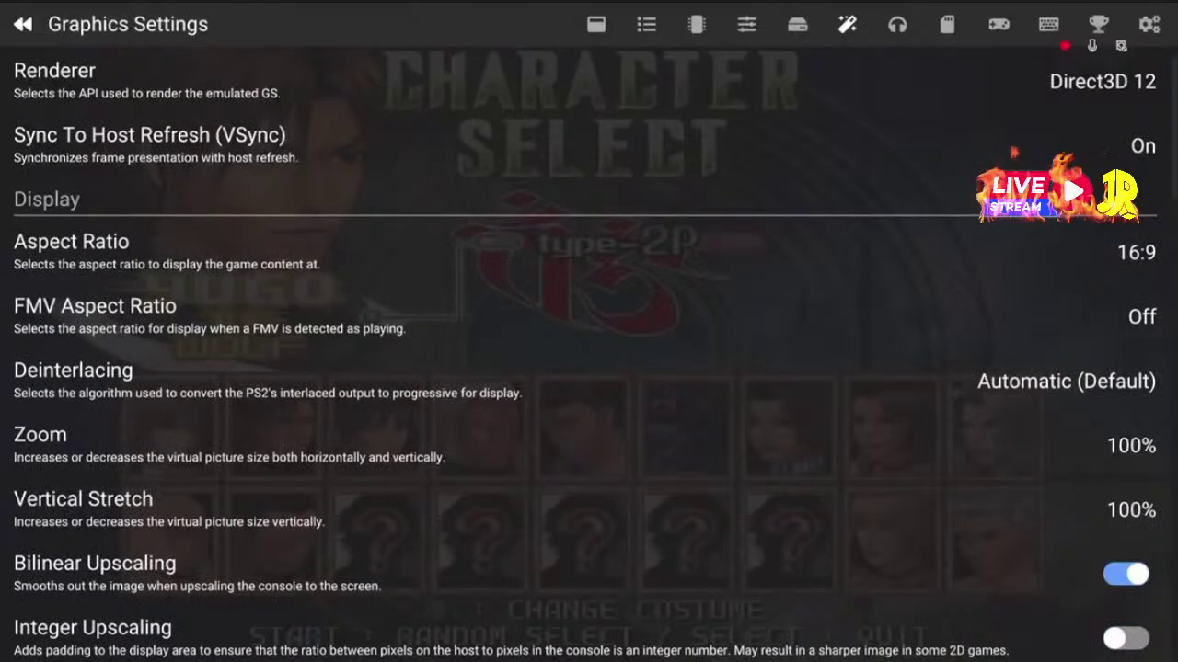
# Keep the renderer on Direct3D 12 and scroll down past Deinterlacing through the graphics options
pyautogui.press('Down')
pyautogui.press('Up')
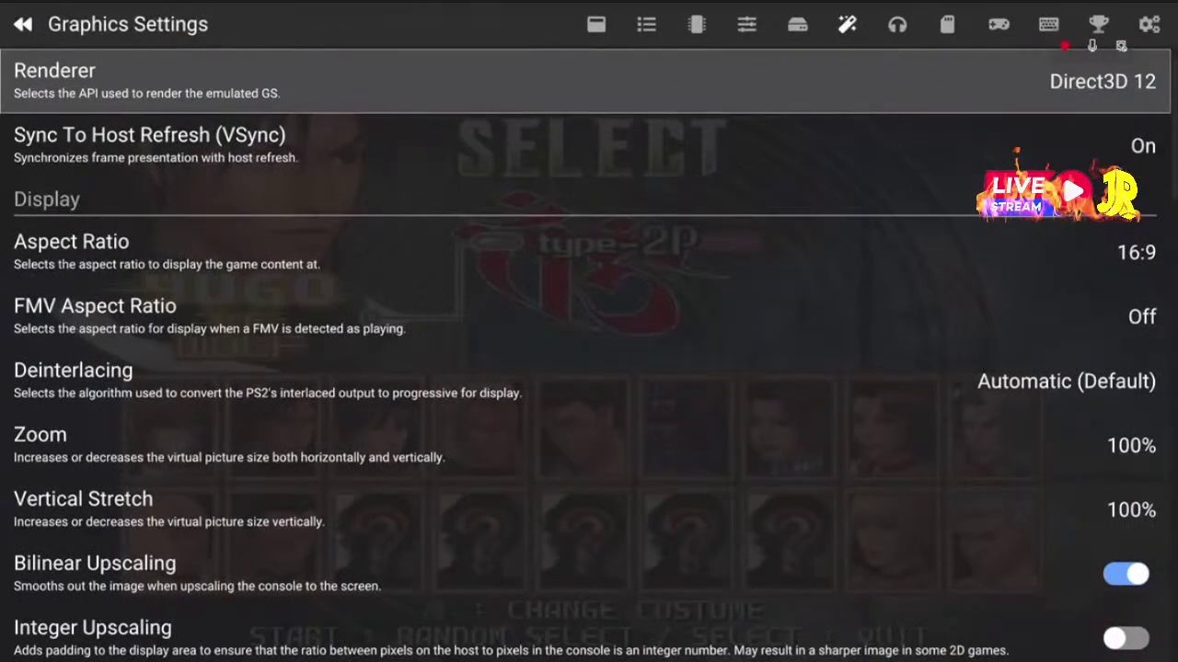
pyautogui.press('Return')
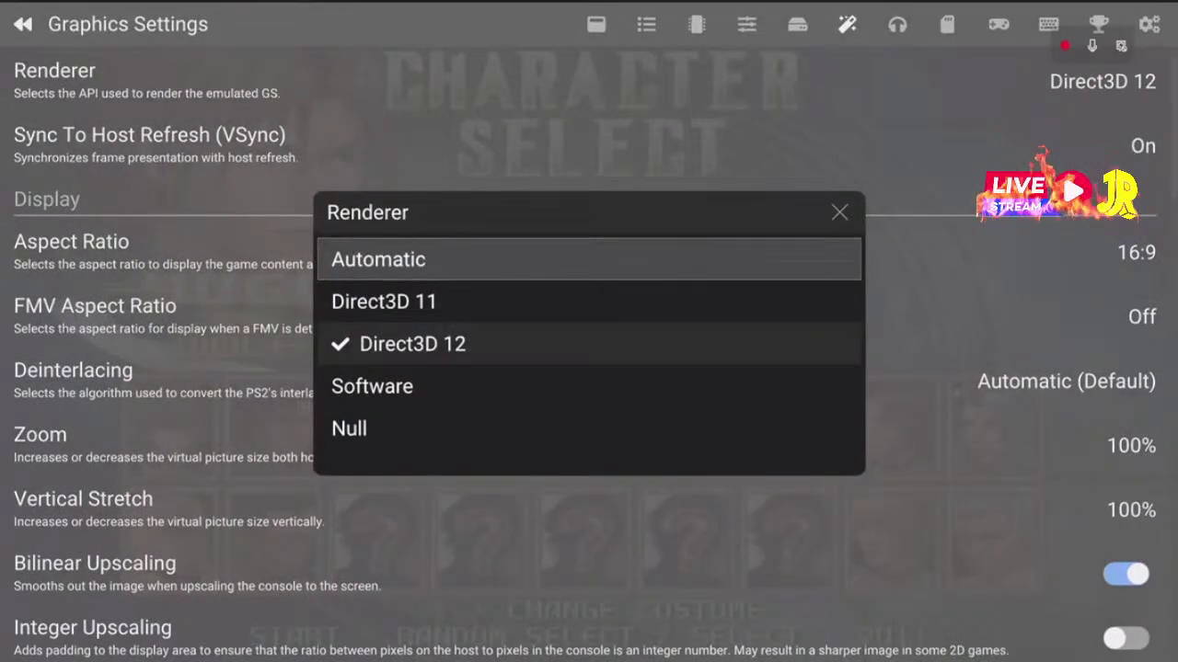
pyautogui.press('Down')
pyautogui.press('Down')
pyautogui.press('Return')
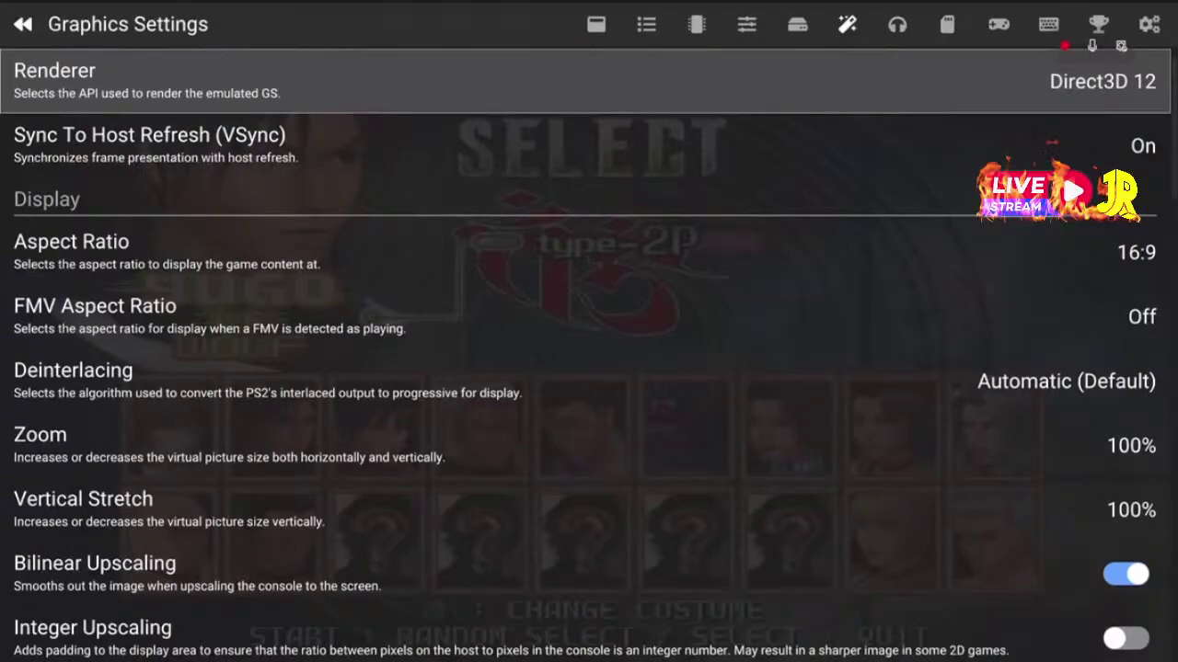
pyautogui.press('Down')
pyautogui.press('Down')
pyautogui.press('Down')
pyautogui.press('Down')
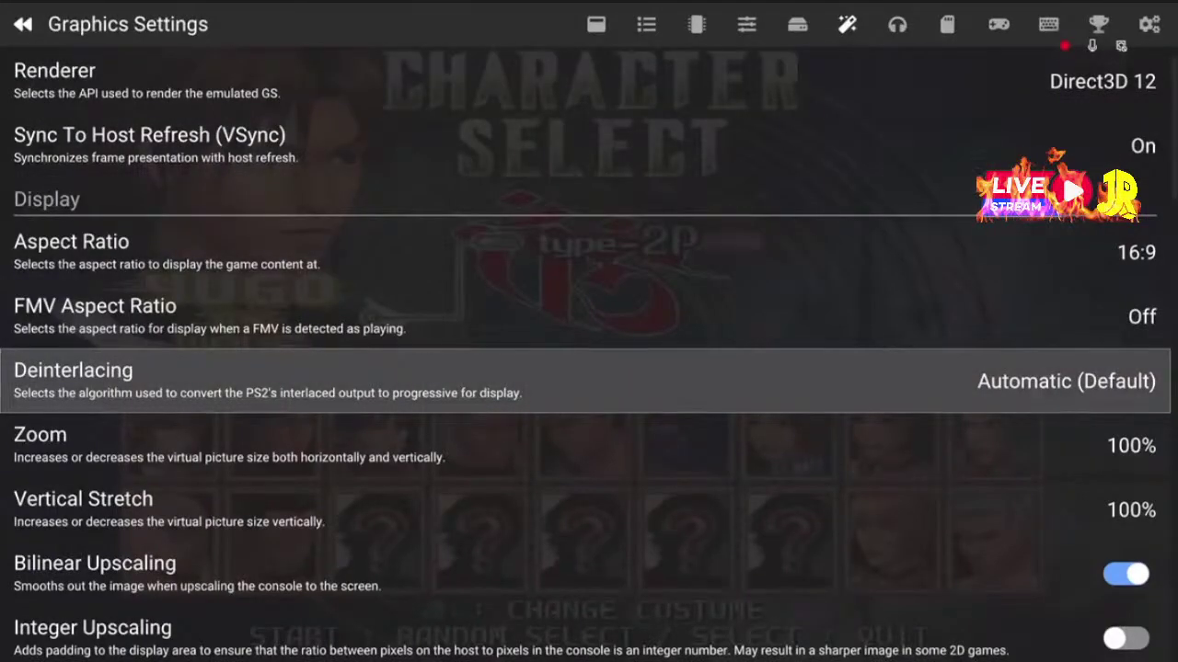
pyautogui.press('Down')
pyautogui.press('Down')
pyautogui.press('Down')
pyautogui.press('Down')
pyautogui.press('Down')
pyautogui.press('Down')
pyautogui.press('Down')
pyautogui.press('Down')
pyautogui.press('Down')
pyautogui.press('Down')
pyautogui.press('Down')
pyautogui.press('Down')
pyautogui.press('Down')
pyautogui.press('Down')
pyautogui.press('Down')
pyautogui.press('Down')
pyautogui.press('Down')
pyautogui.press('Down')
pyautogui.press('Down')
pyautogui.press('Down')
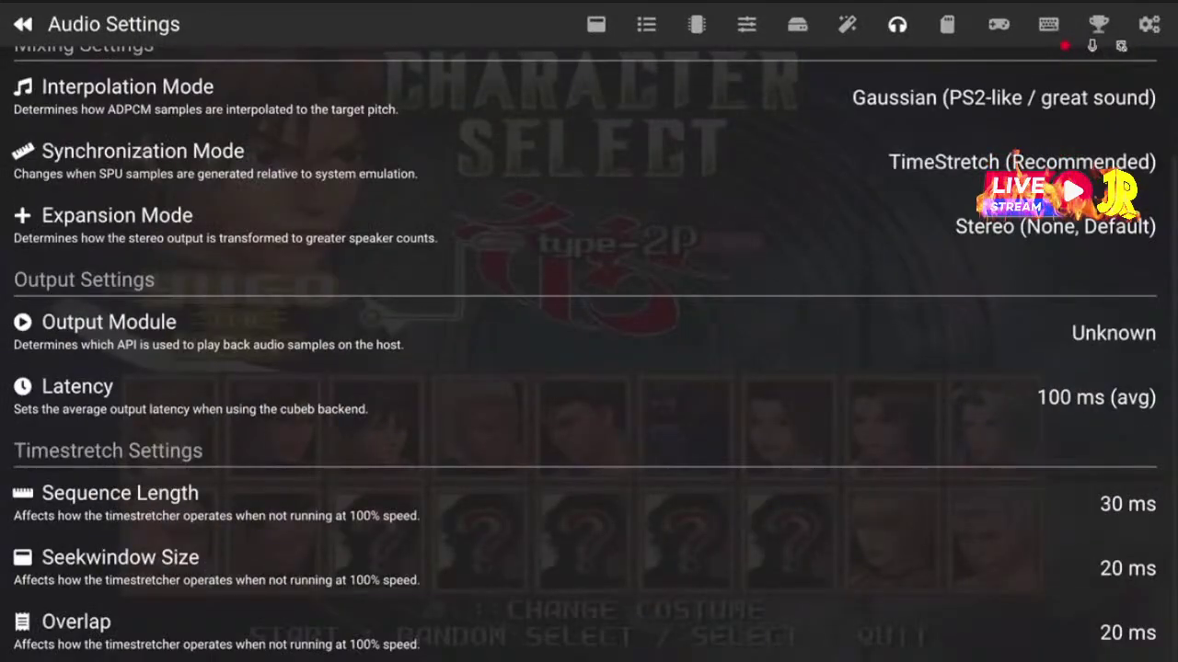
pyautogui.press('Up')
pyautogui.press('Up')
pyautogui.press('Up')
pyautogui.press('Up')
pyautogui.press('Up')
pyautogui.press('Up')
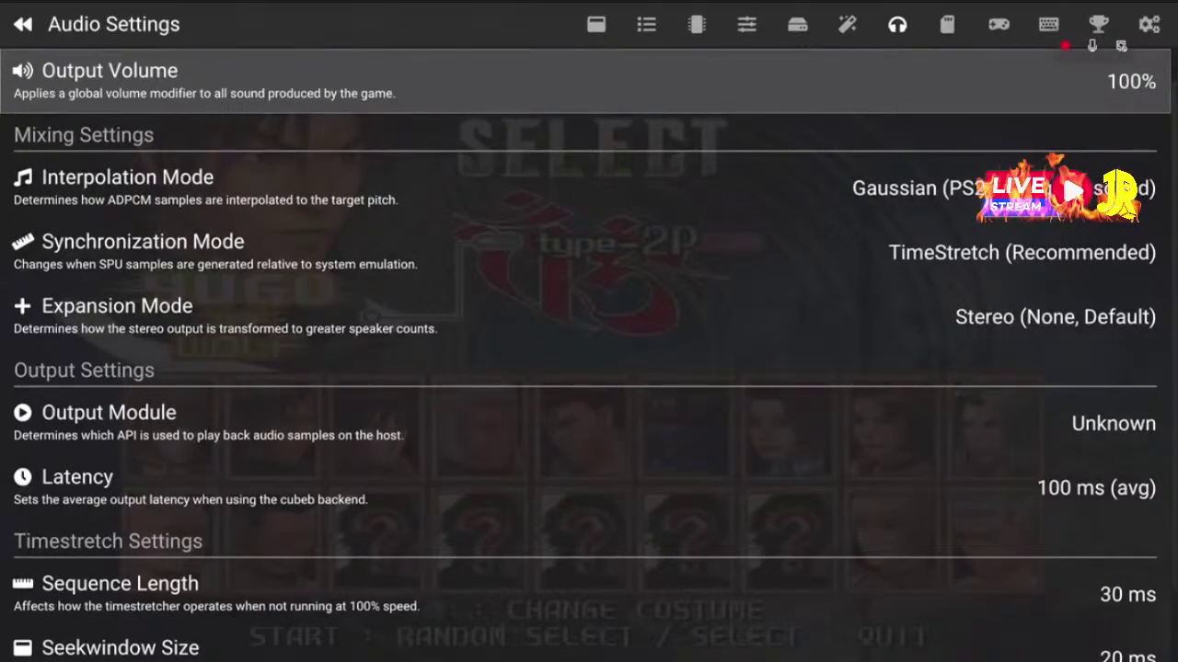
pyautogui.press('Down')
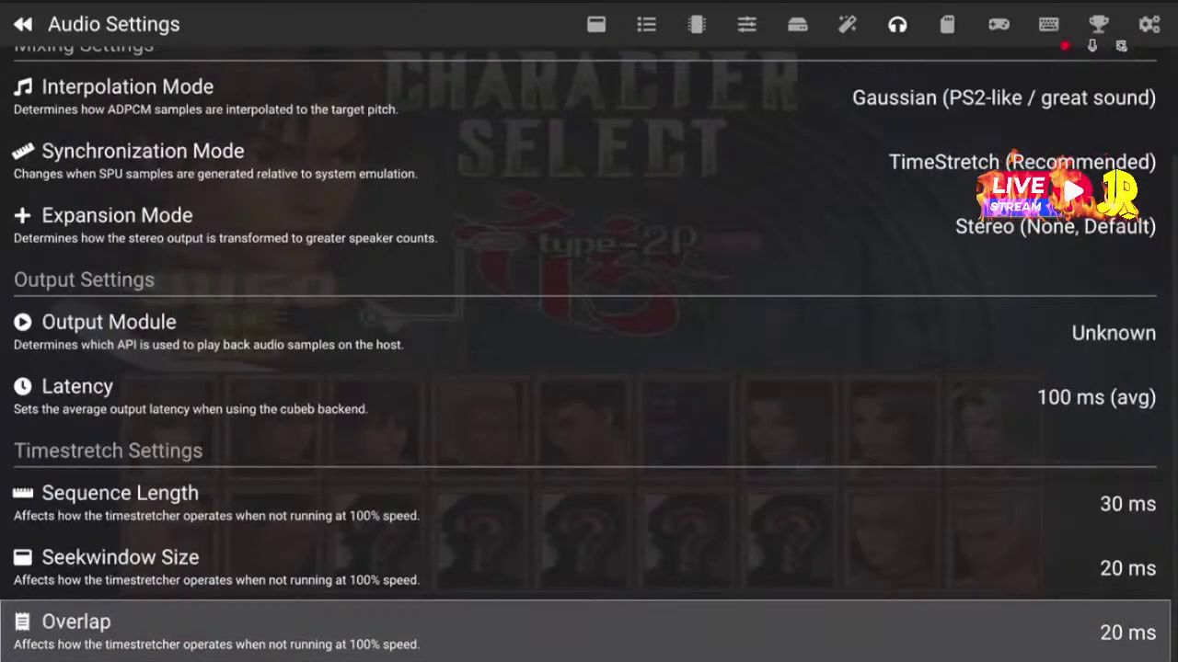
pyautogui.press('Up')
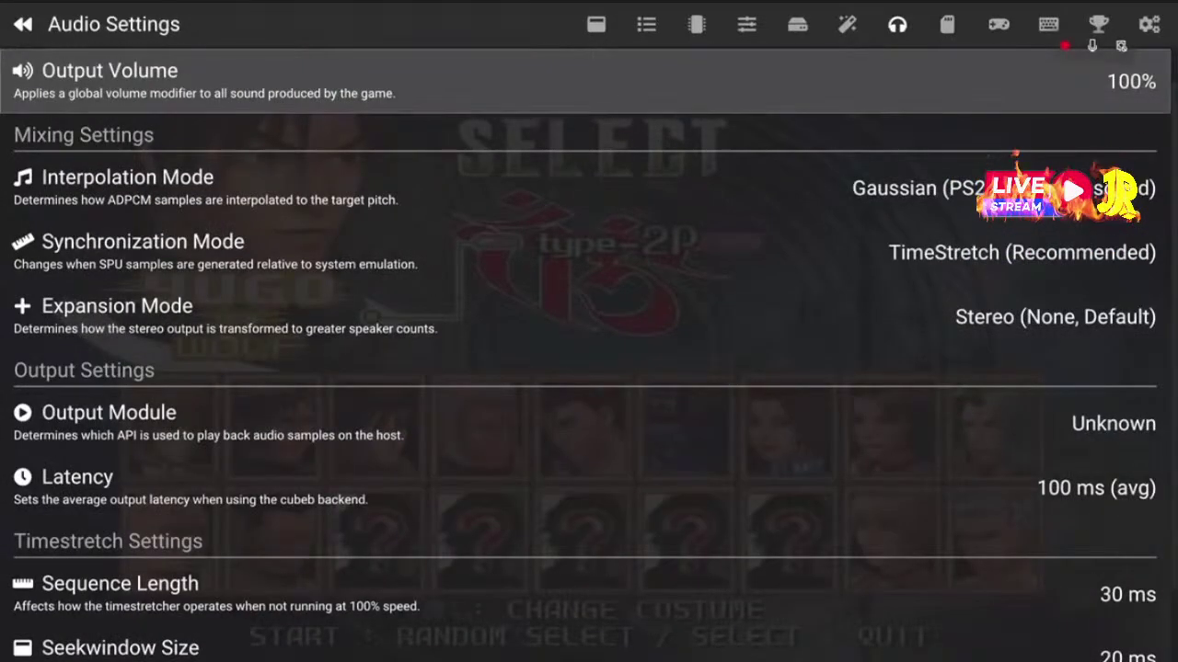
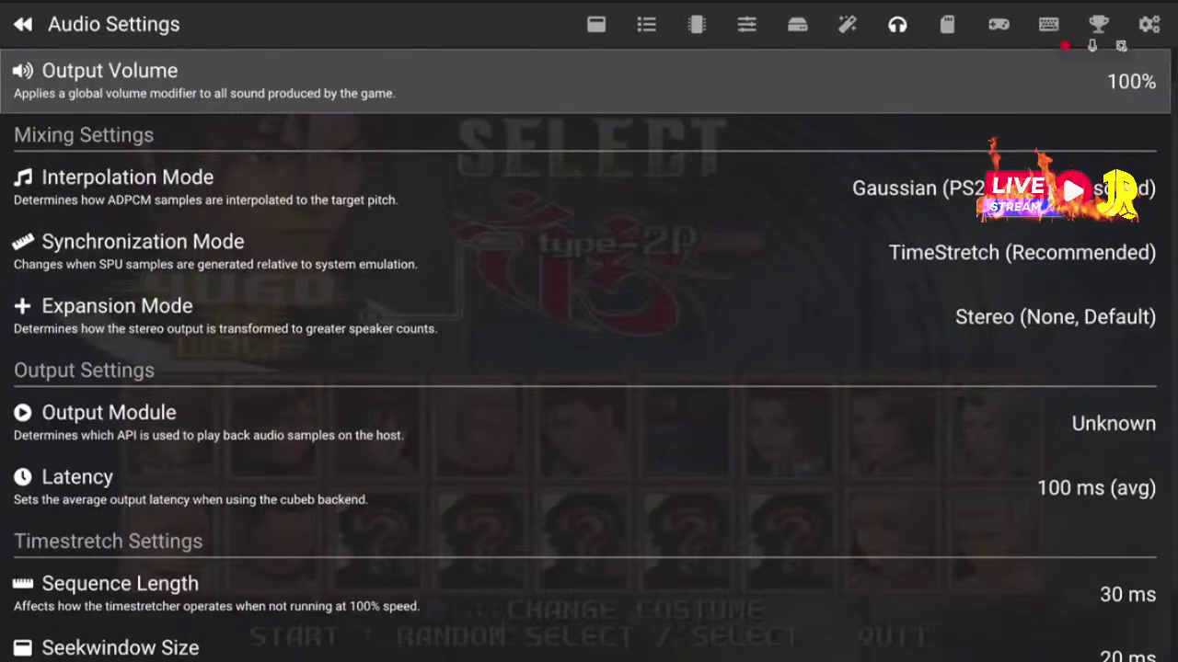
# Confirm the output volume at 100%
pyautogui.press('Return')
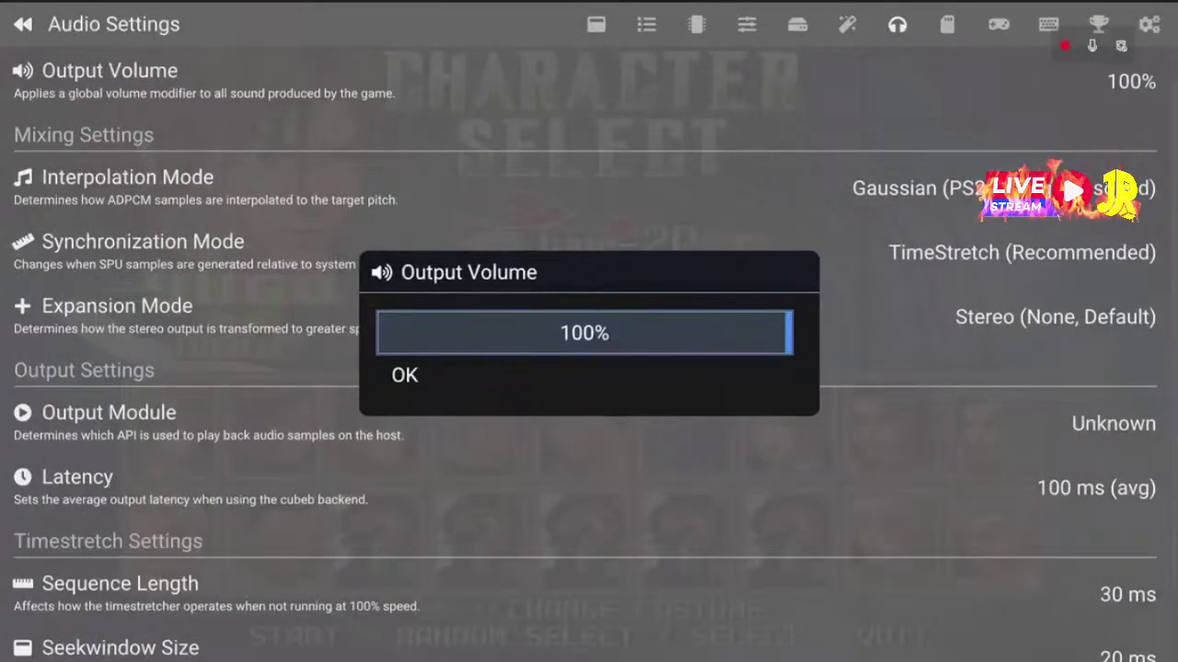
pyautogui.press('Down')
pyautogui.press('Return')
# Look through the audio options, then move to the Memory Card Settings page
pyautogui.press('Down')
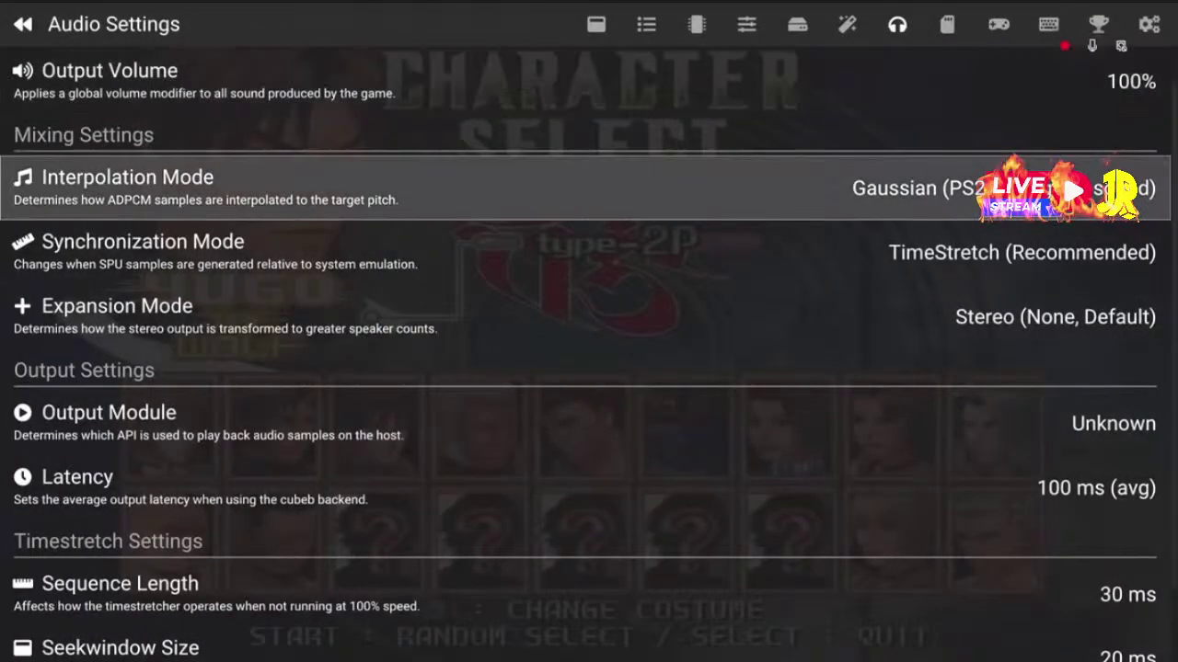
pyautogui.press('Down')
pyautogui.press('Down')
pyautogui.press('Down')
pyautogui.press('Down')
pyautogui.press('Down')
pyautogui.press('Down')
pyautogui.press('Down')
pyautogui.press('Up')
pyautogui.press('Up')
pyautogui.press('Up')
pyautogui.press('Up')
pyautogui.press('Up')
pyautogui.press('Up')
pyautogui.press('Up')
pyautogui.press('Up')
pyautogui.press('Right')
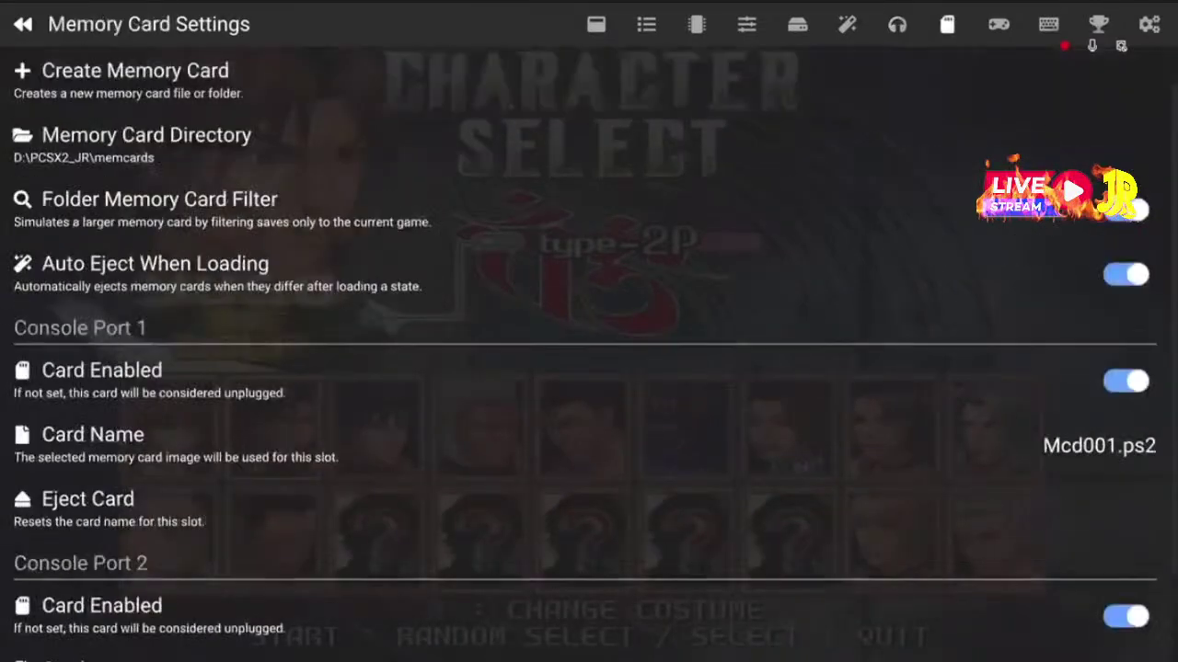
# Select Memory Card Directory and open its folder browser on the install folder
pyautogui.press('Down')
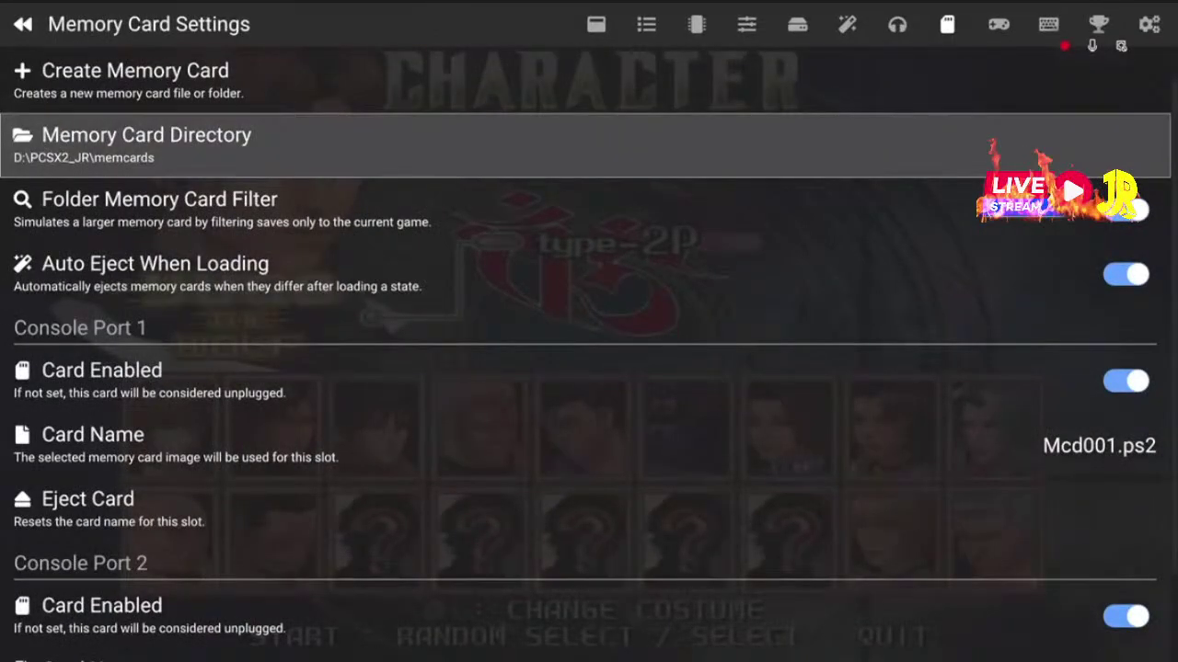
pyautogui.press('Down')
pyautogui.press('Down')
pyautogui.press('Down')
pyautogui.press('Down')
pyautogui.press('Down')
pyautogui.press('Down')
pyautogui.press('Down')
pyautogui.press('Down')
pyautogui.press('Up')
pyautogui.press('Up')
pyautogui.press('Up')
pyautogui.press('Up')
pyautogui.press('Up')
pyautogui.press('Up')
pyautogui.press('Up')
pyautogui.press('Up')
pyautogui.press('Up')
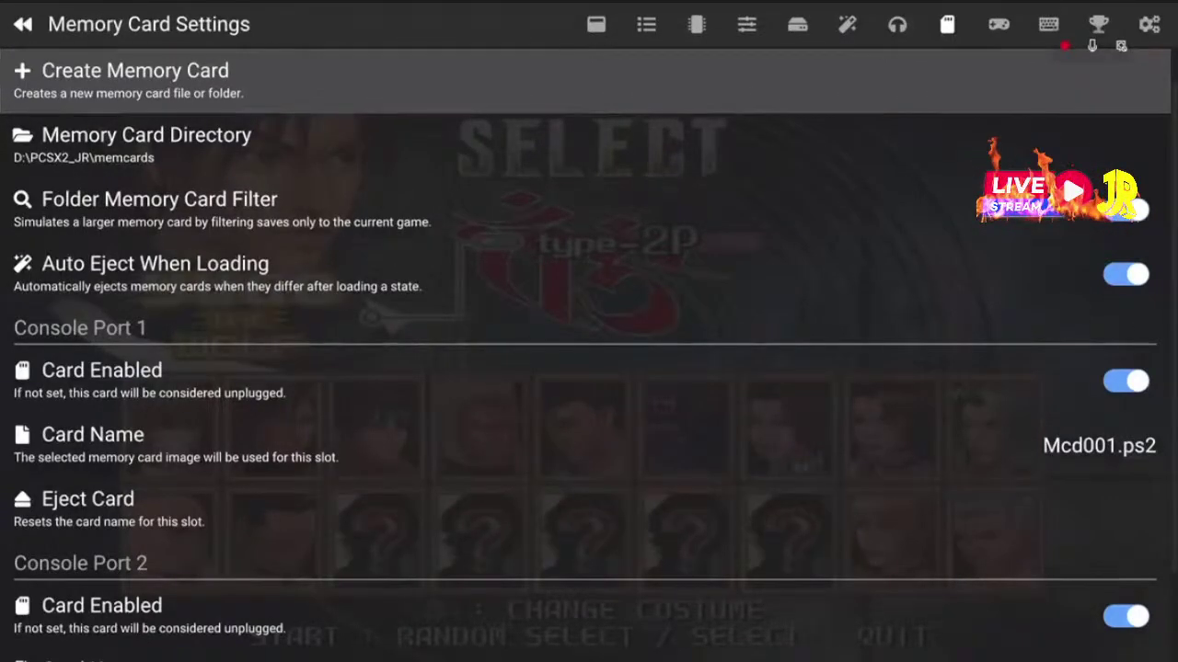
pyautogui.click(589, 145)
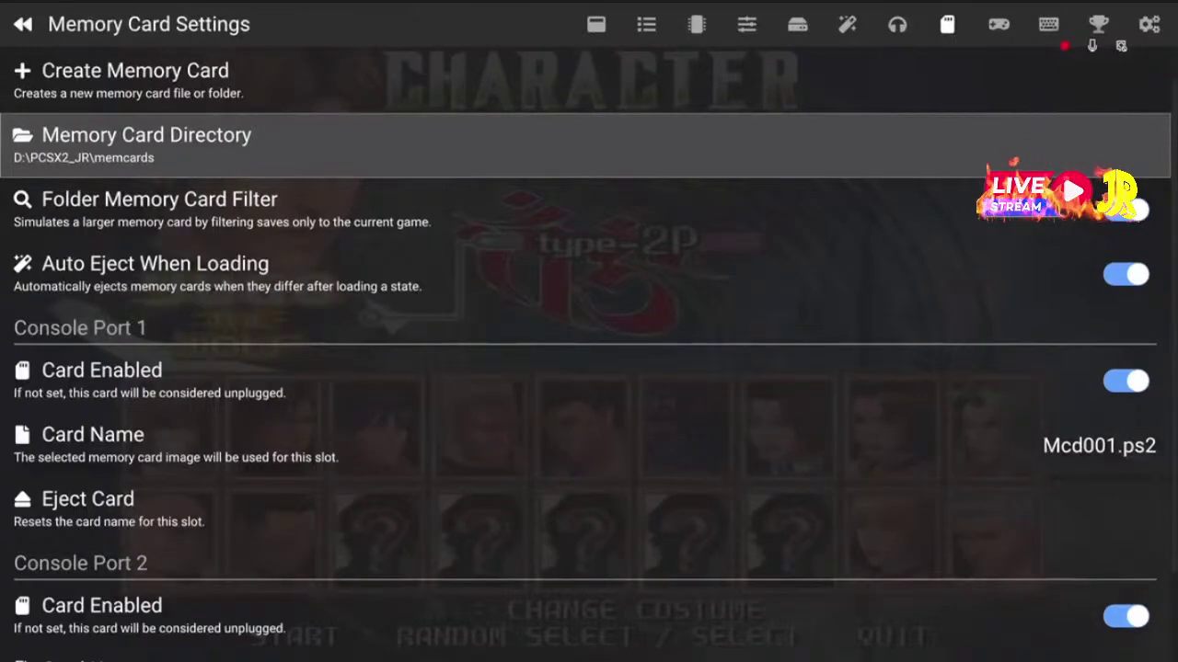
pyautogui.press('Return')
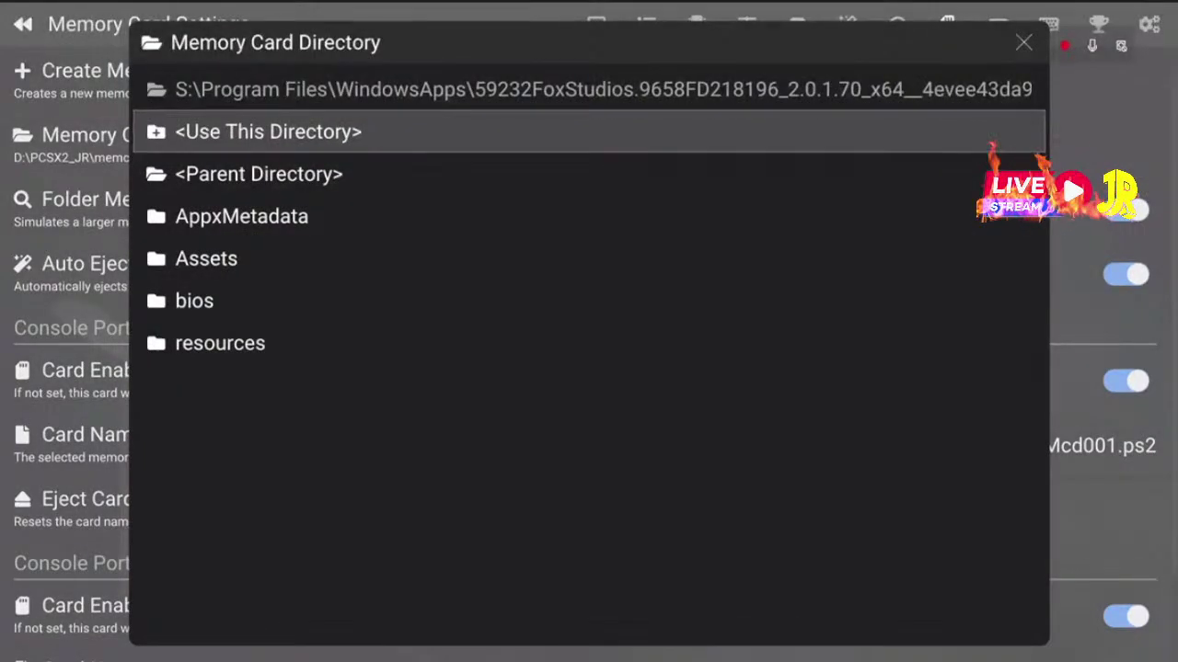
# Browse up from the install folder to the drive list and open drive D:
pyautogui.press('Escape')
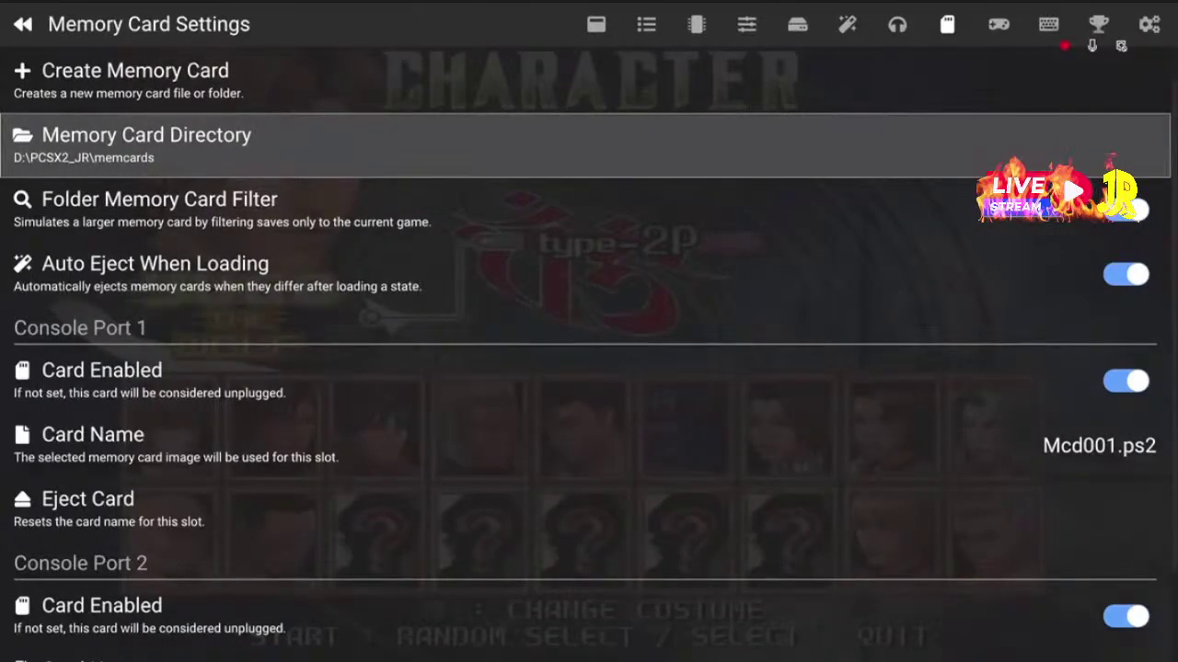
pyautogui.press('Return')
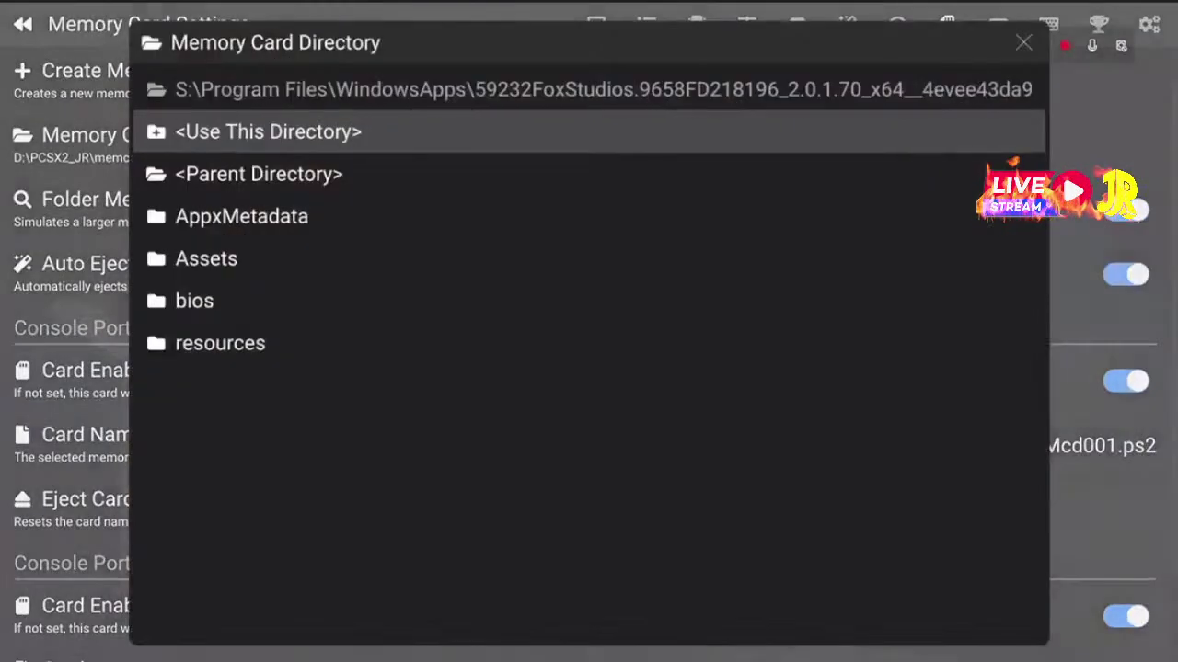
pyautogui.press('Down')
pyautogui.press('Down')
pyautogui.press('Down')
pyautogui.press('Up')
pyautogui.press('Up')
pyautogui.press('Return')
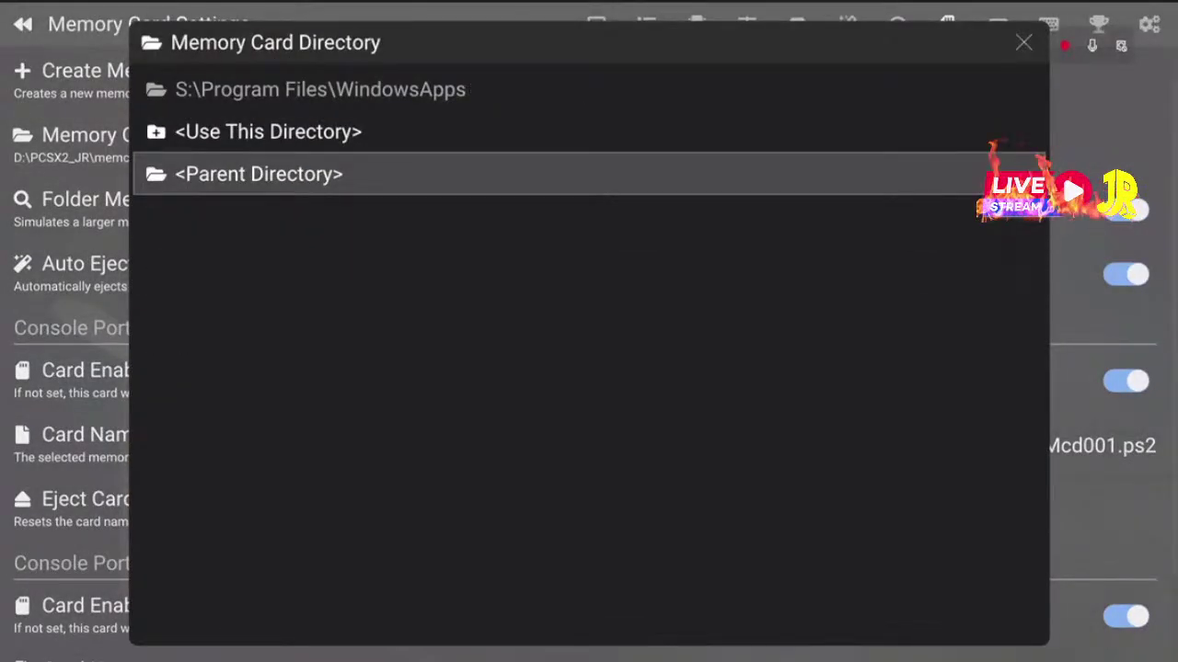
pyautogui.press('Return')
pyautogui.press('Return')
pyautogui.press('Return')
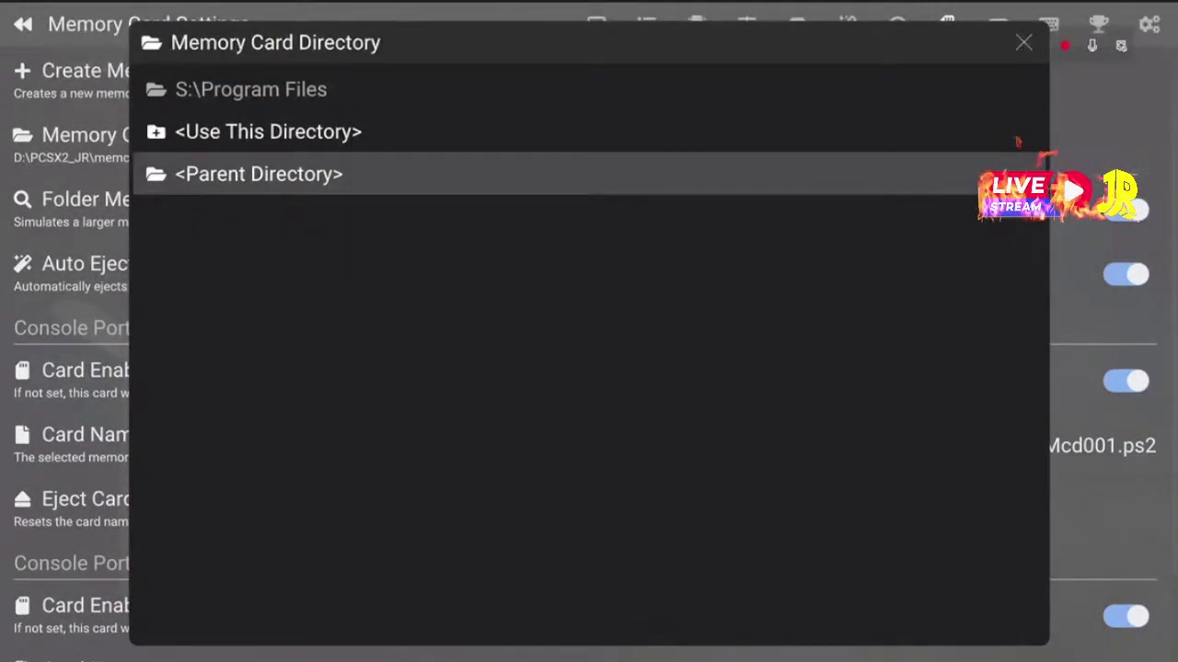
pyautogui.press('Down')
pyautogui.press('Down')
pyautogui.press('Return')
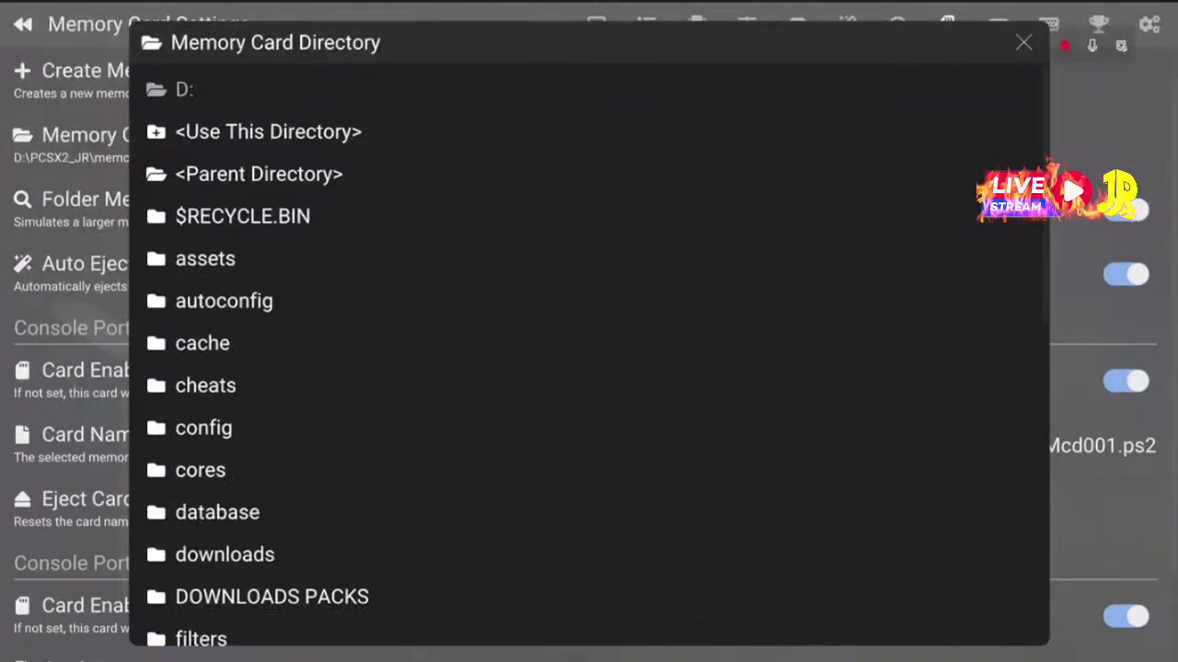
# Open PCSX2_JR\memcards and use it as the memory card directory
pyautogui.press('Down')
pyautogui.press('Down')
pyautogui.press('Down')
pyautogui.press('Down')
pyautogui.press('Down')
pyautogui.press('Down')
pyautogui.press('Down')
pyautogui.press('Down')
pyautogui.press('Down')
pyautogui.press('Down')
pyautogui.press('Down')
pyautogui.press('Down')
pyautogui.press('Down')
pyautogui.press('Down')
pyautogui.press('Down')
pyautogui.press('Down')
pyautogui.press('Down')
pyautogui.press('Down')
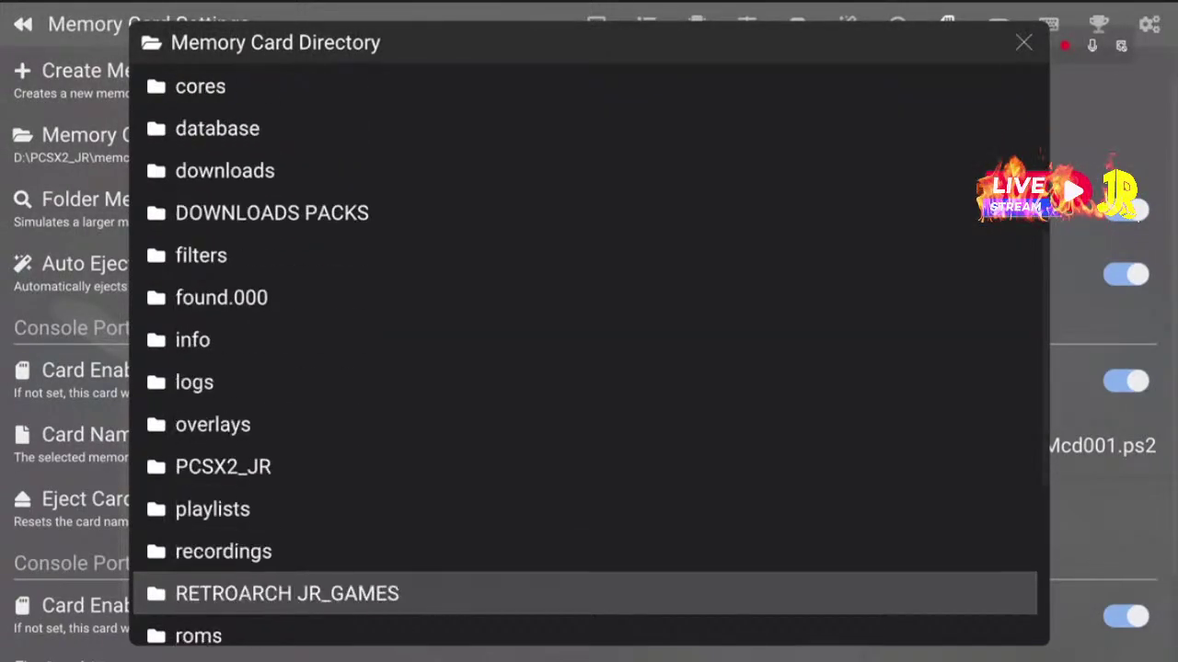
pyautogui.press('Up')
pyautogui.press('Up')
pyautogui.press('Up')
pyautogui.press('Return')
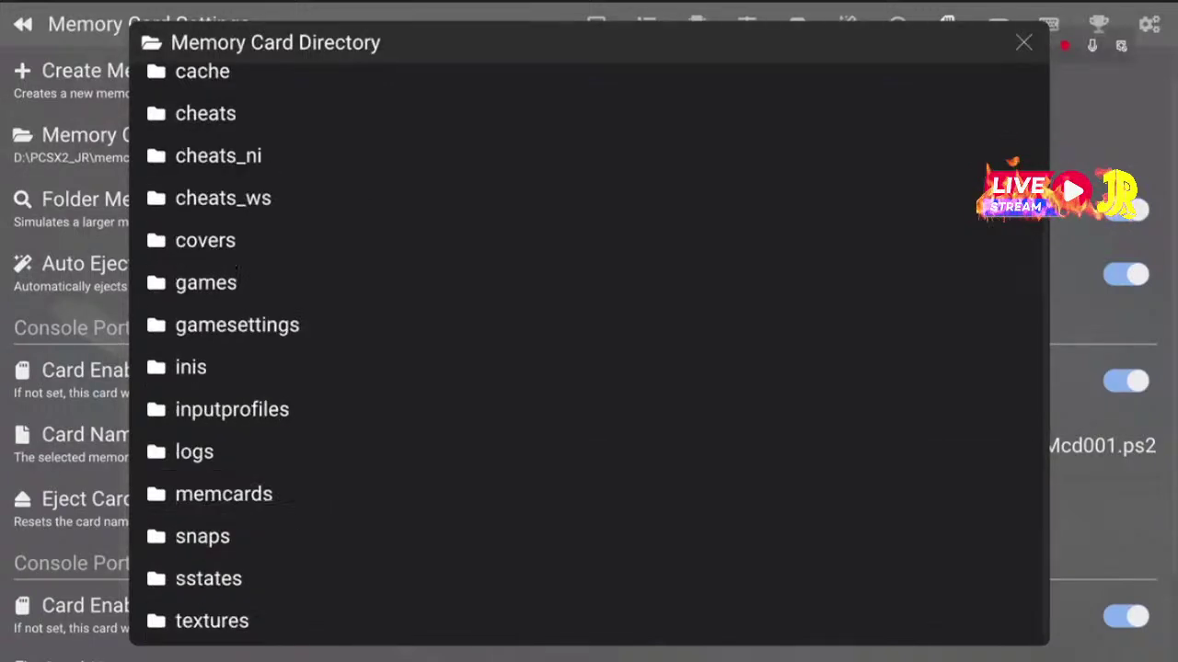
pyautogui.press('Down')
pyautogui.press('Down')
pyautogui.press('Down')
pyautogui.press('Down')
pyautogui.press('Down')
pyautogui.press('Down')
pyautogui.press('Down')
pyautogui.press('Down')
pyautogui.press('Down')
pyautogui.press('Down')
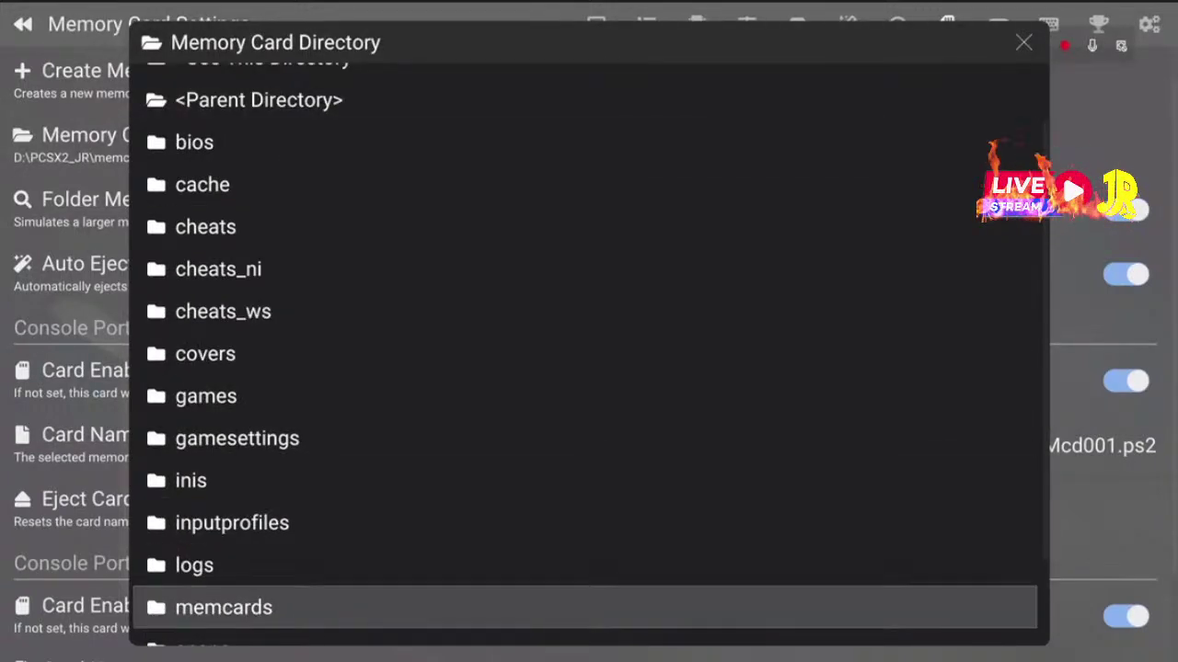
pyautogui.press('Up')
pyautogui.press('Up')
pyautogui.press('Up')
pyautogui.press('Up')
pyautogui.press('Up')
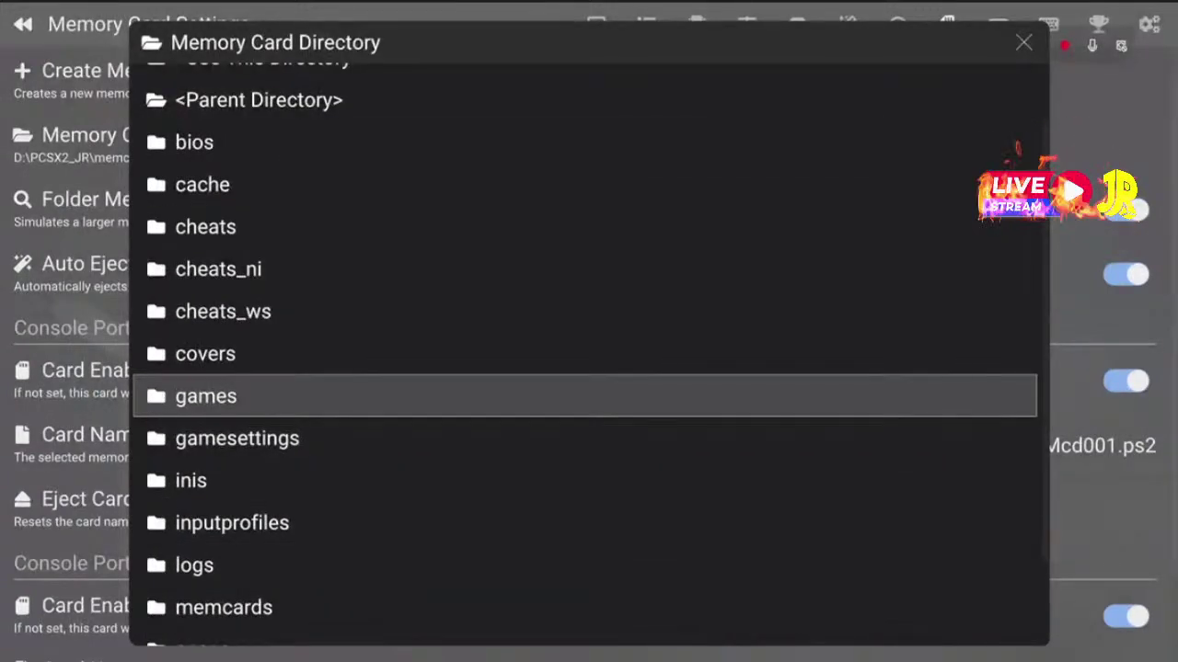
pyautogui.press('Down')
pyautogui.press('Down')
pyautogui.press('Down')
pyautogui.press('Down')
pyautogui.press('Down')
pyautogui.press('Down')
pyautogui.press('Down')
pyautogui.press('Up')
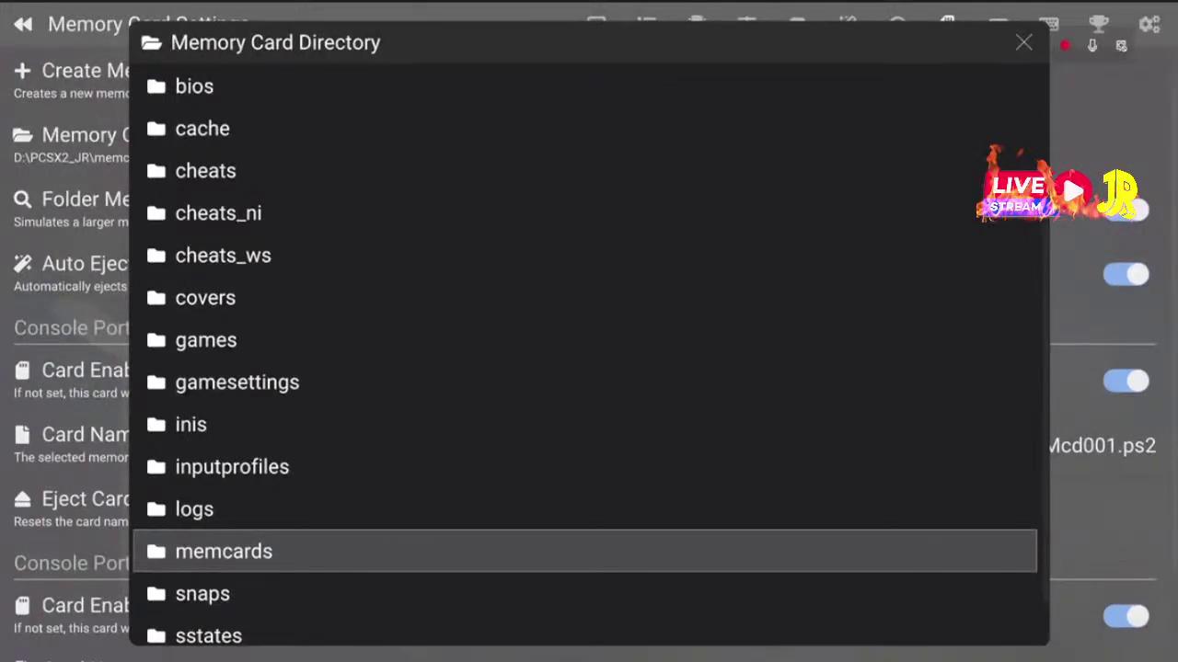
pyautogui.press('Return')
pyautogui.press('Down')
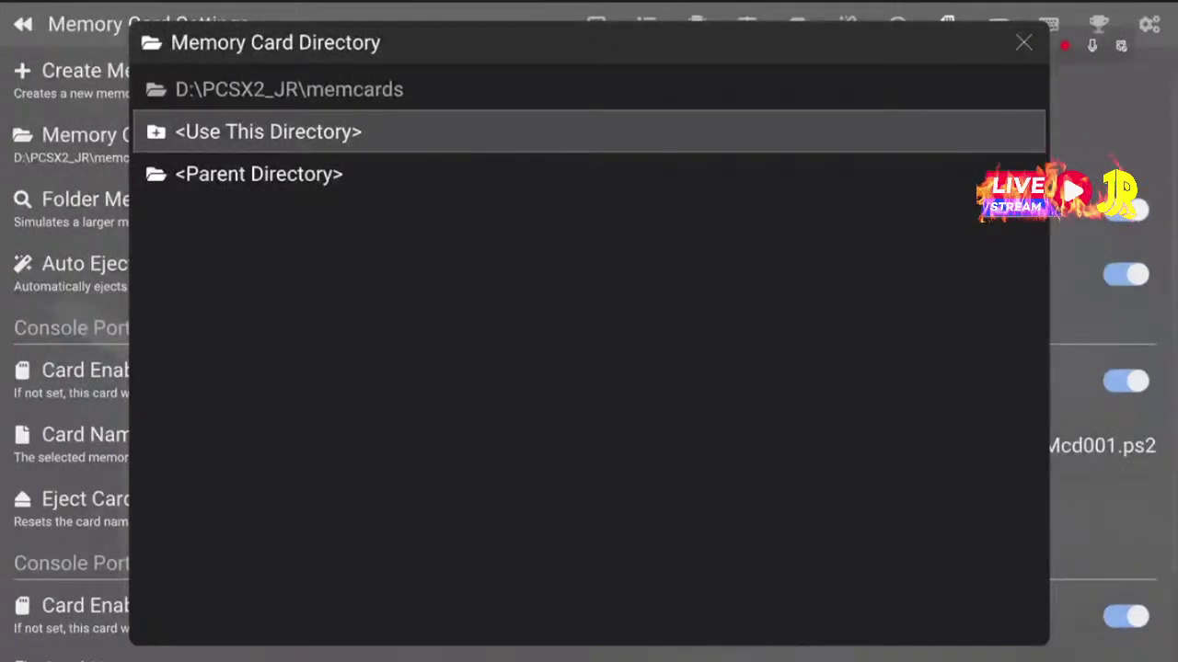
pyautogui.press('Return')
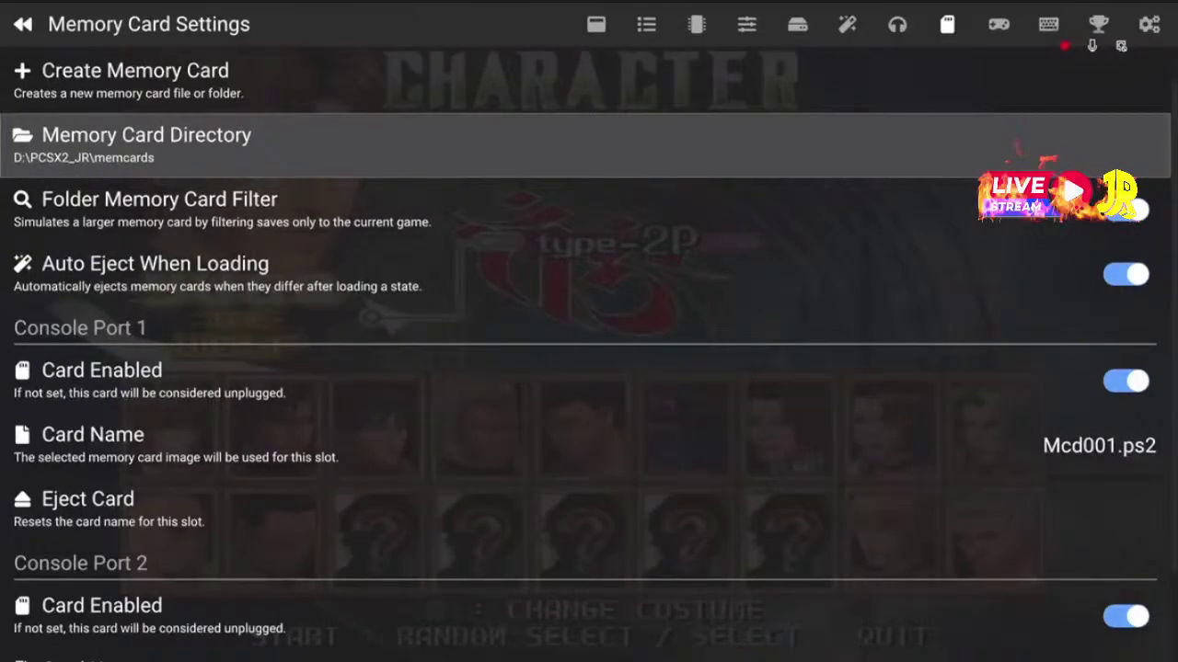
# Scroll through the memory card options, then move to the Controller Settings page
pyautogui.press('Up')
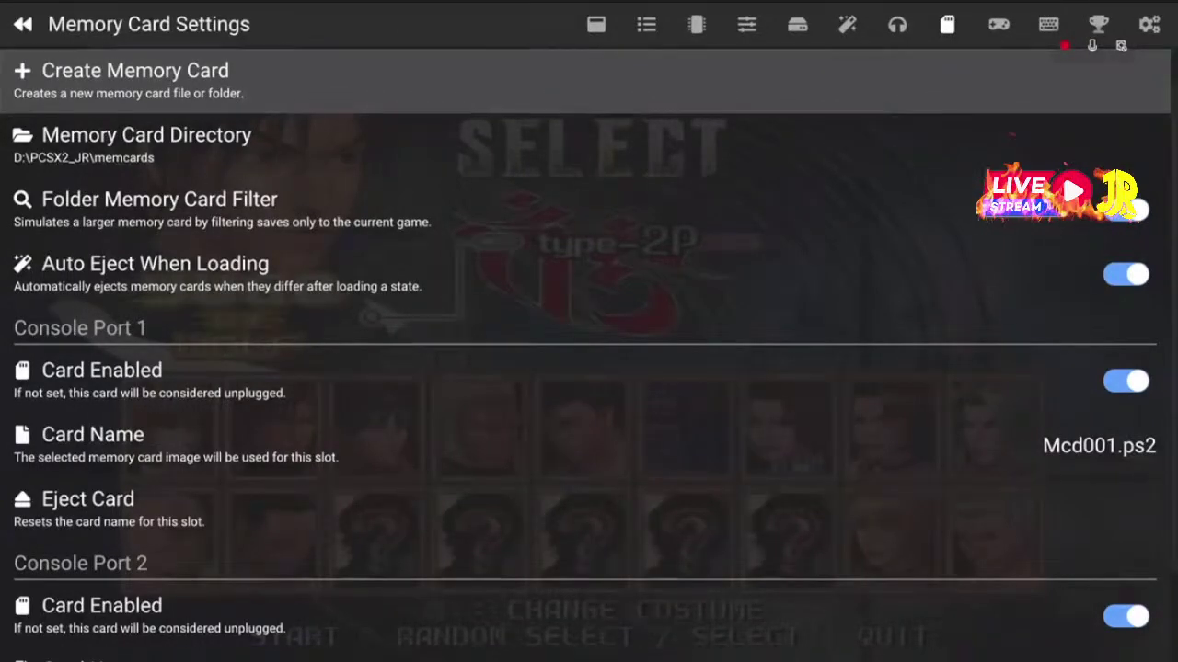
pyautogui.press('Down')
pyautogui.press('Down')
pyautogui.press('Down')
pyautogui.press('Down')
pyautogui.press('Down')
pyautogui.press('Down')
pyautogui.press('Down')
pyautogui.press('Down')
pyautogui.press('Down')
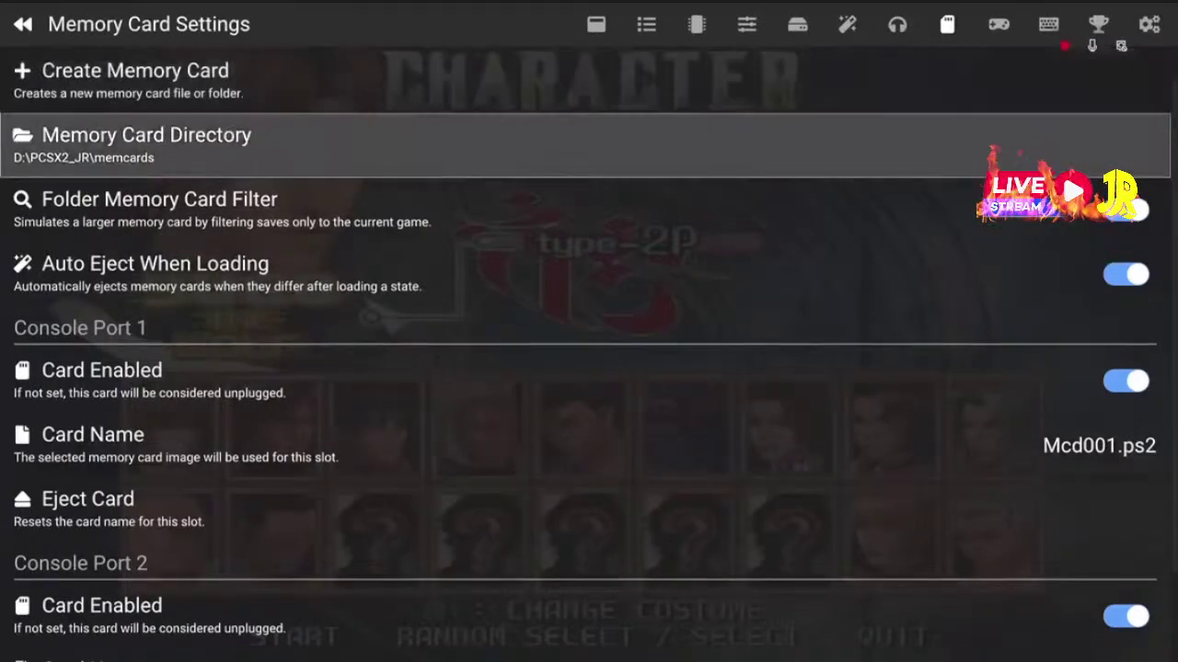
pyautogui.press('Up')
pyautogui.press('Up')
pyautogui.press('Up')
pyautogui.press('Up')
pyautogui.press('Up')
pyautogui.press('Up')
pyautogui.press('Up')
pyautogui.press('Up')
pyautogui.press('Up')
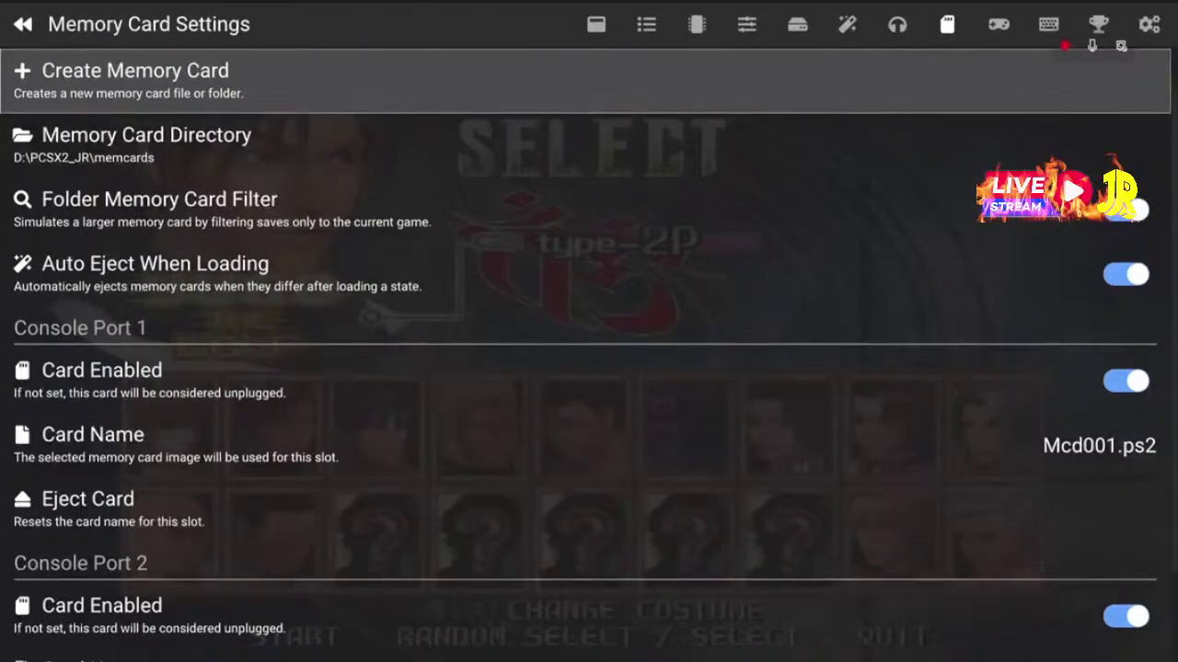
pyautogui.press('Down')
pyautogui.press('Down')
pyautogui.press('Down')
pyautogui.press('Down')
pyautogui.press('Down')
pyautogui.press('Down')
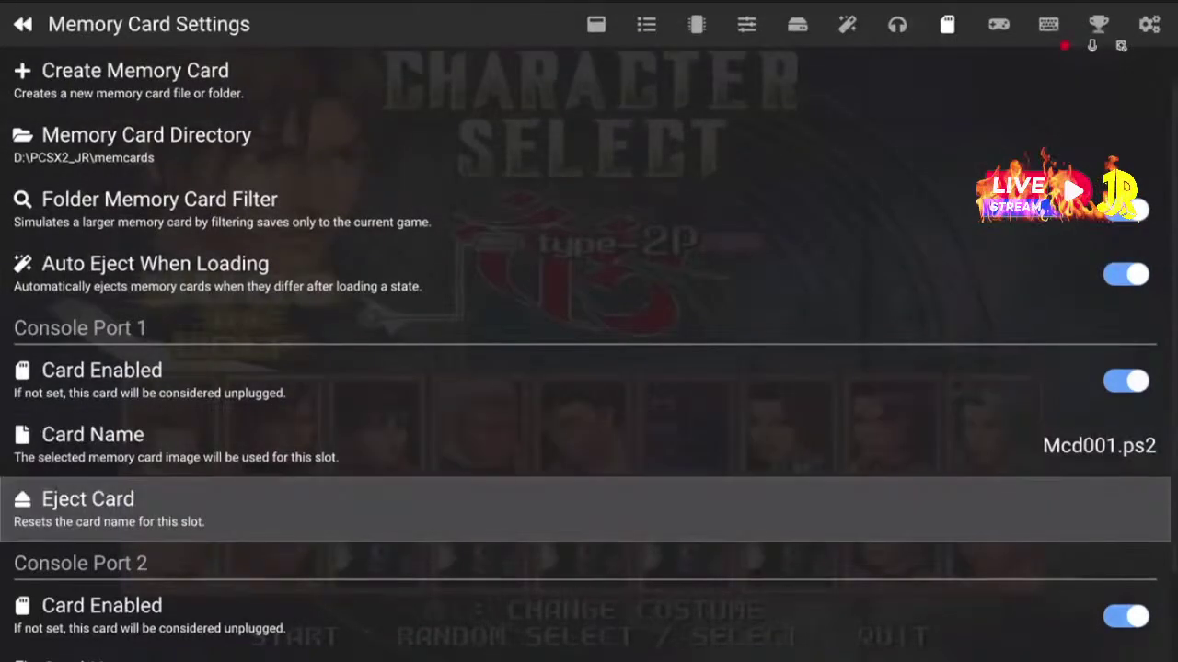
pyautogui.press('Up')
pyautogui.press('Up')
pyautogui.press('Up')
pyautogui.press('Up')
pyautogui.press('Up')
pyautogui.press('Up')
pyautogui.press('Down')
pyautogui.press('Up')
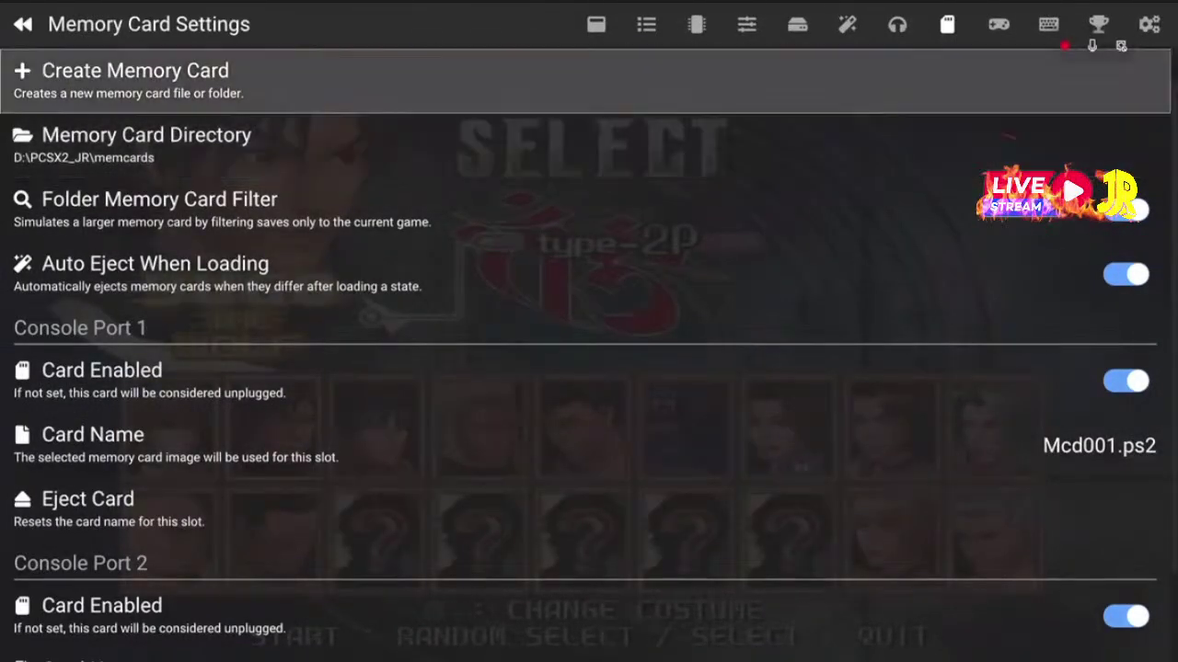
pyautogui.press('Down')
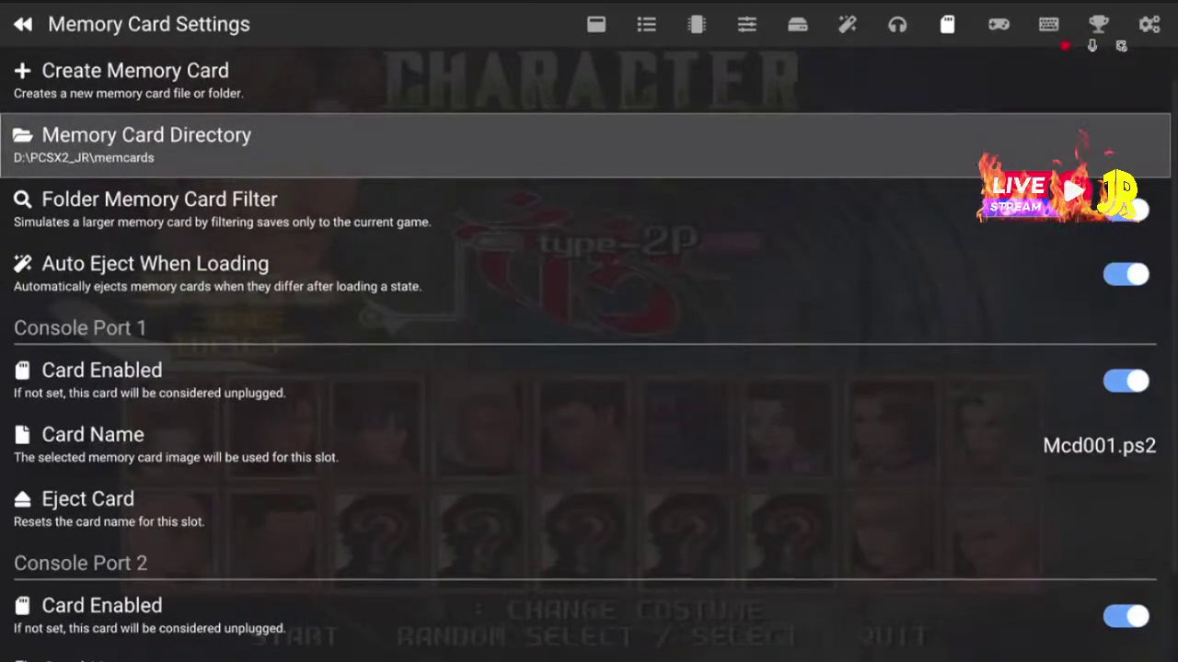
pyautogui.press('pagedown')
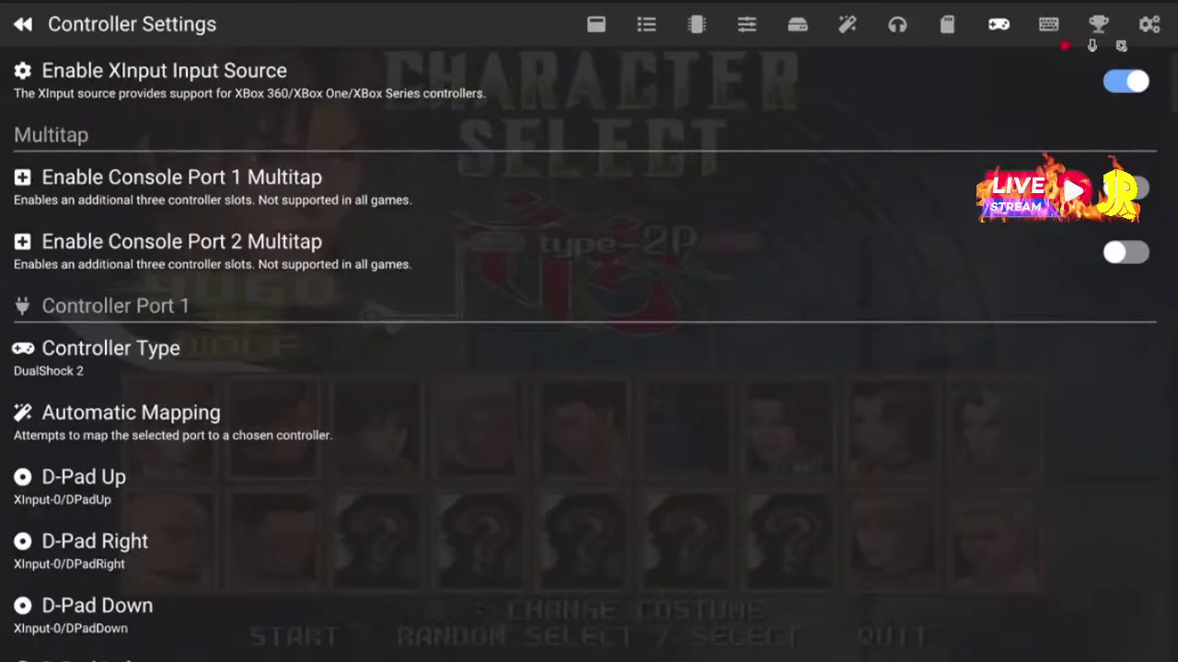
# Switch back to the Memory Card Settings page
pyautogui.press('pageup')
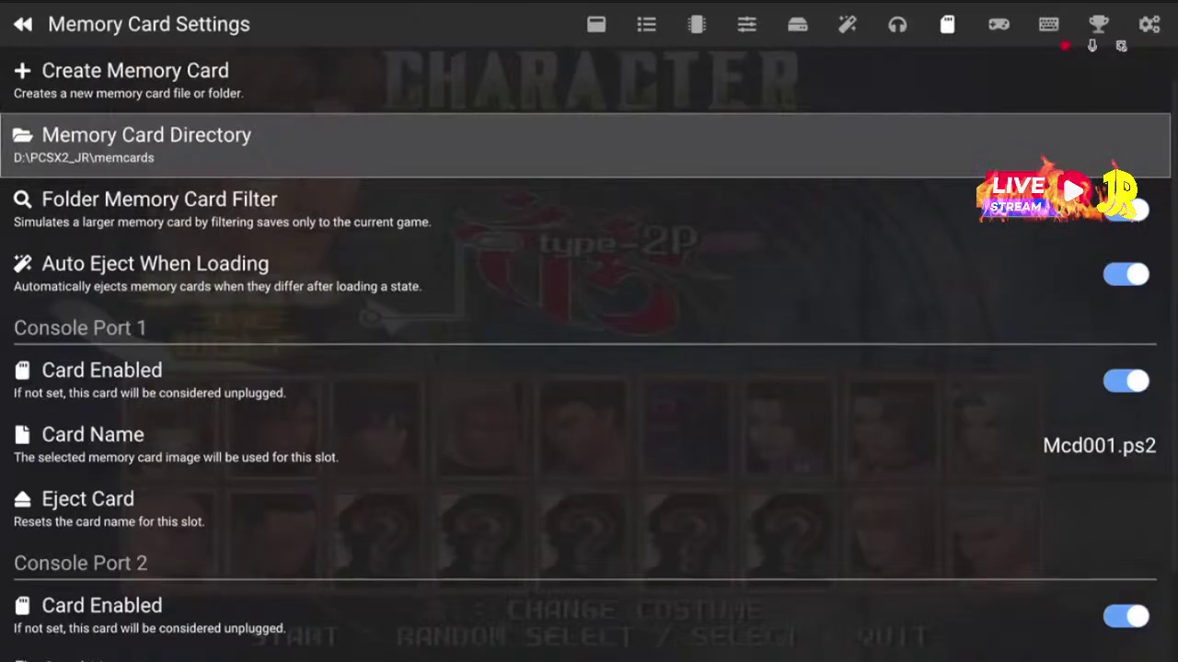
# Review the XInput source and button bindings for controller ports 1 and 2
pyautogui.press('pagedown')
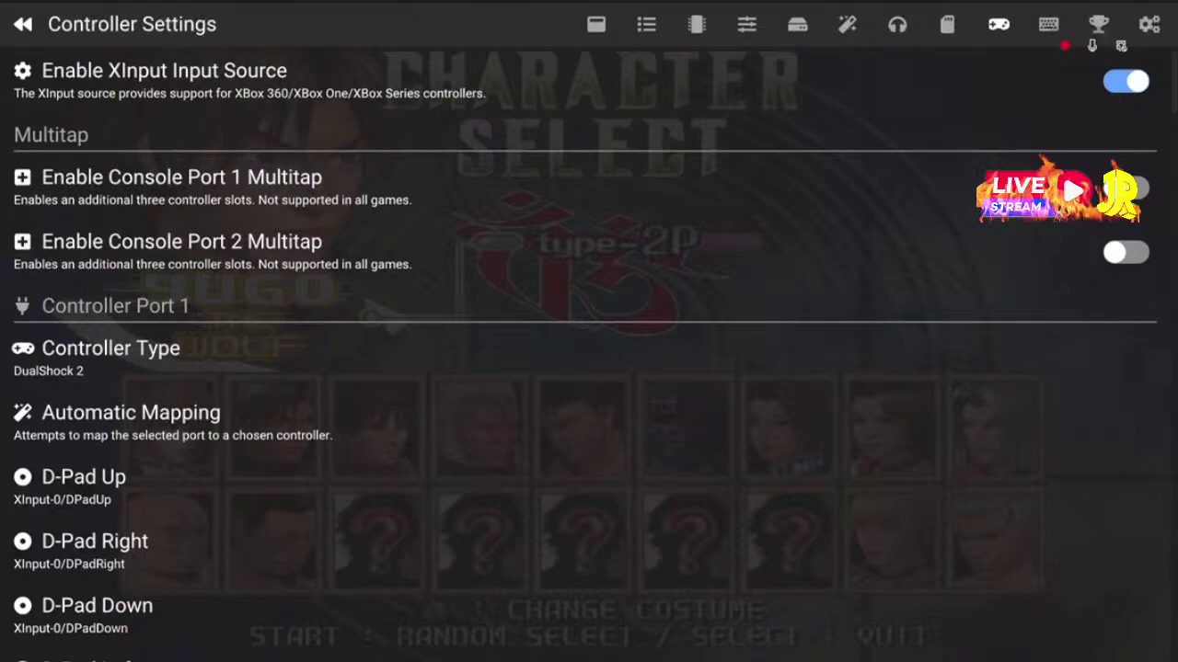
pyautogui.press('Up')
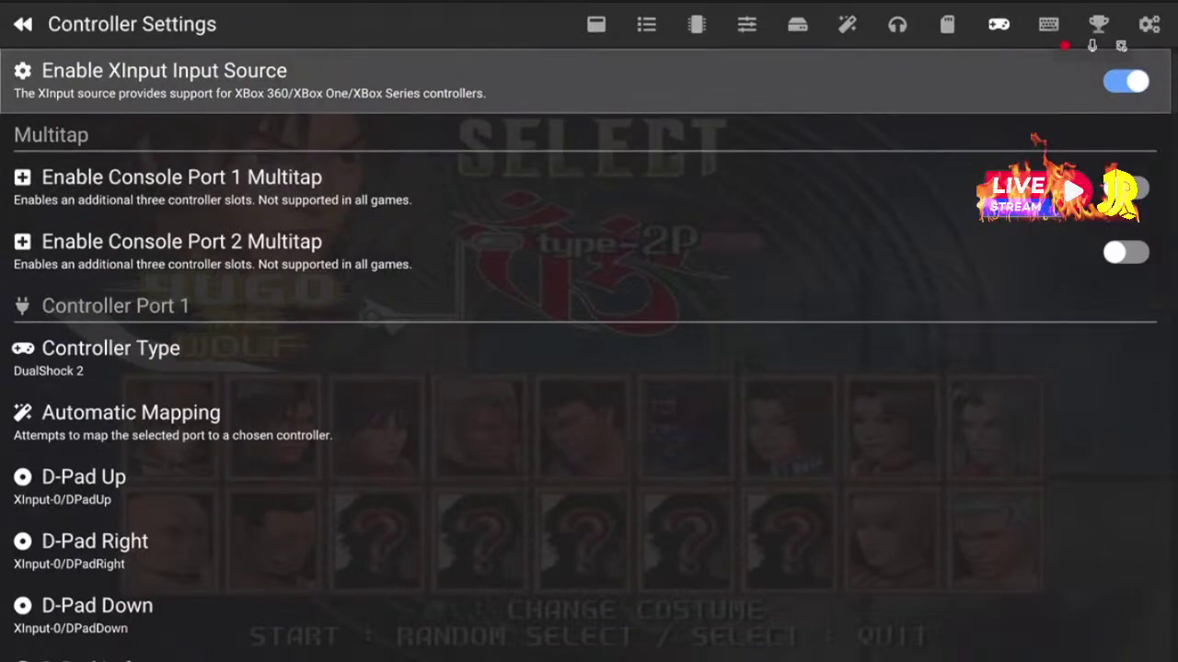
pyautogui.press('Down')
pyautogui.press('Down')
pyautogui.press('Down')
pyautogui.press('Down')
pyautogui.press('Down')
pyautogui.press('Down')
pyautogui.press('Down')
pyautogui.press('Down')
pyautogui.press('Down')
pyautogui.press('Down')
pyautogui.press('Down')
pyautogui.press('Down')
pyautogui.press('Down')
pyautogui.press('Down')
pyautogui.press('Down')
pyautogui.press('Down')
pyautogui.press('Down')
pyautogui.press('Down')
pyautogui.press('Down')
pyautogui.press('Down')
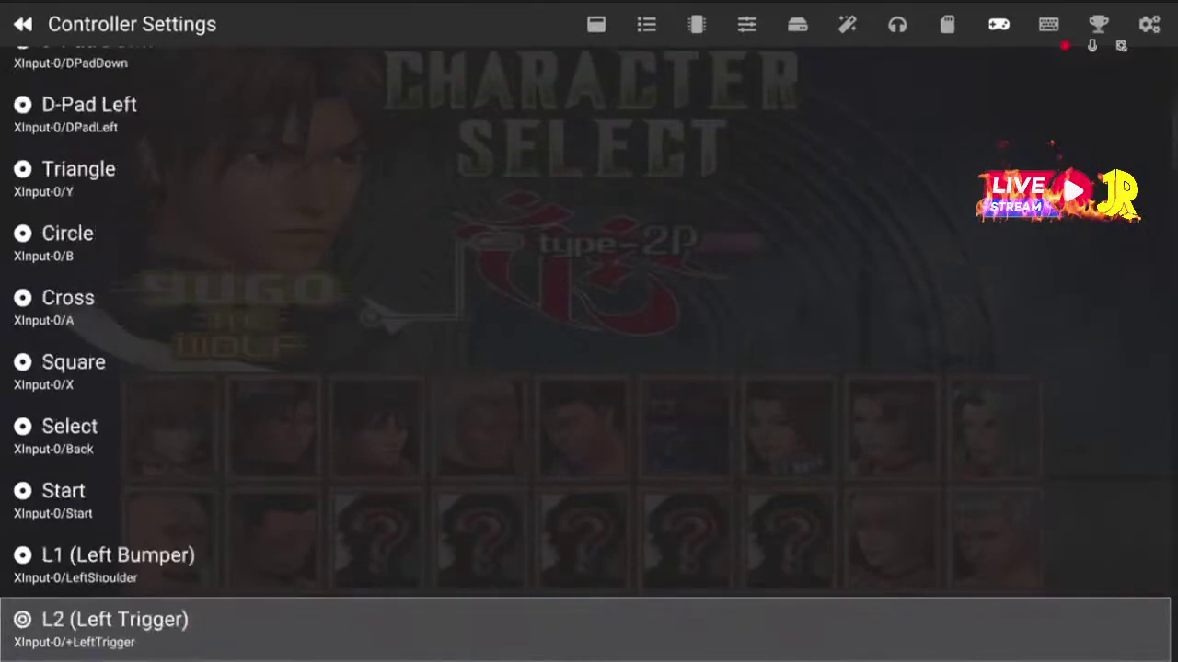
pyautogui.press('Down')
pyautogui.press('Down')
pyautogui.press('Down')
pyautogui.press('Down')
pyautogui.press('Down')
pyautogui.press('Down')
pyautogui.press('Down')
pyautogui.press('Down')
pyautogui.press('Down')
pyautogui.press('Down')
pyautogui.press('Down')
pyautogui.press('Down')
pyautogui.press('Down')
pyautogui.press('Down')
pyautogui.press('Down')
pyautogui.press('Down')
pyautogui.press('Down')
pyautogui.press('Down')
pyautogui.press('Down')
pyautogui.press('Down')
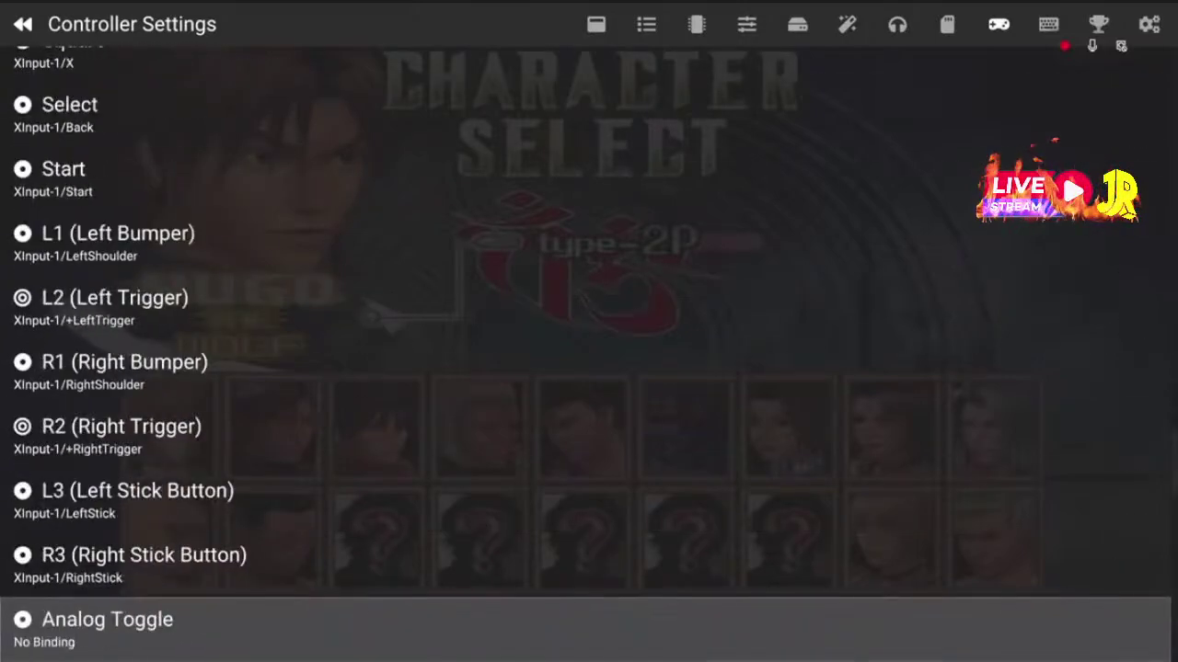
pyautogui.press('Up')
pyautogui.press('Up')
pyautogui.press('Up')
pyautogui.press('Up')
pyautogui.press('Up')
pyautogui.press('Up')
pyautogui.press('Up')
pyautogui.press('Up')
pyautogui.press('Up')
pyautogui.press('Up')
pyautogui.press('Up')
pyautogui.press('Up')
pyautogui.press('Up')
pyautogui.press('Up')
pyautogui.press('Up')
pyautogui.press('Up')
pyautogui.press('Up')
pyautogui.press('Up')
pyautogui.press('Up')
pyautogui.press('Down')
pyautogui.press('Down')
pyautogui.press('Down')
pyautogui.press('Down')
pyautogui.press('Down')
pyautogui.press('Down')
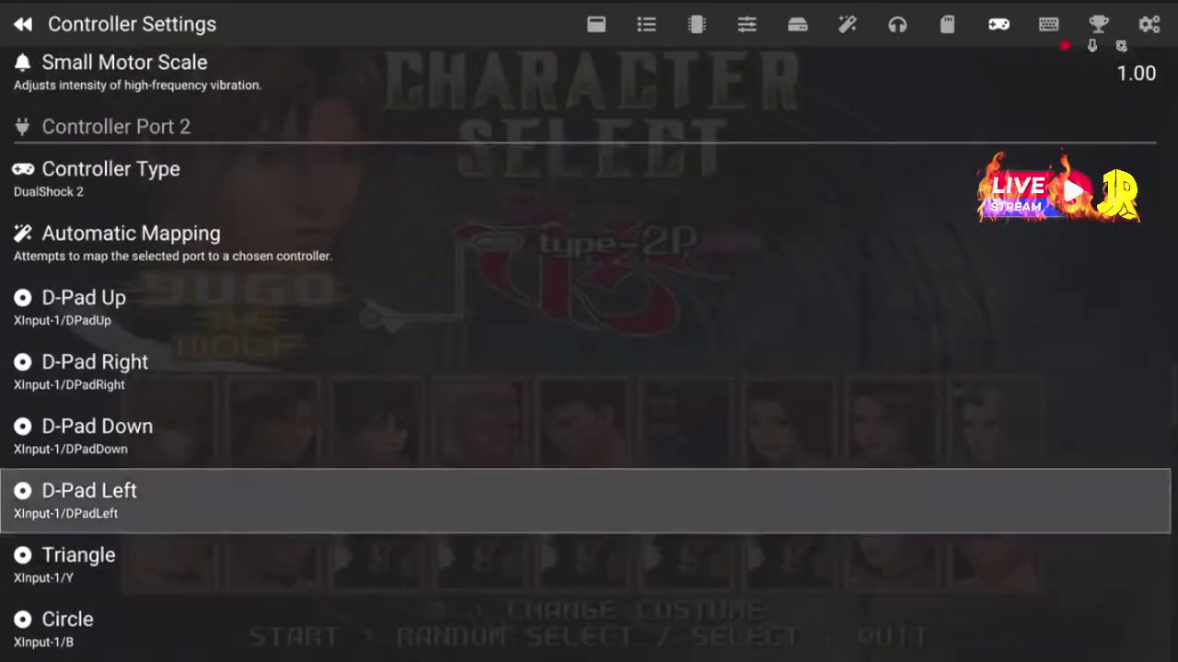
pyautogui.press('Up')
pyautogui.press('Up')
pyautogui.press('Up')
pyautogui.press('Up')
pyautogui.press('Up')
pyautogui.press('Up')
# Peek at the memory card slots and return to Controller Settings
pyautogui.press('Left')
pyautogui.press('Right')
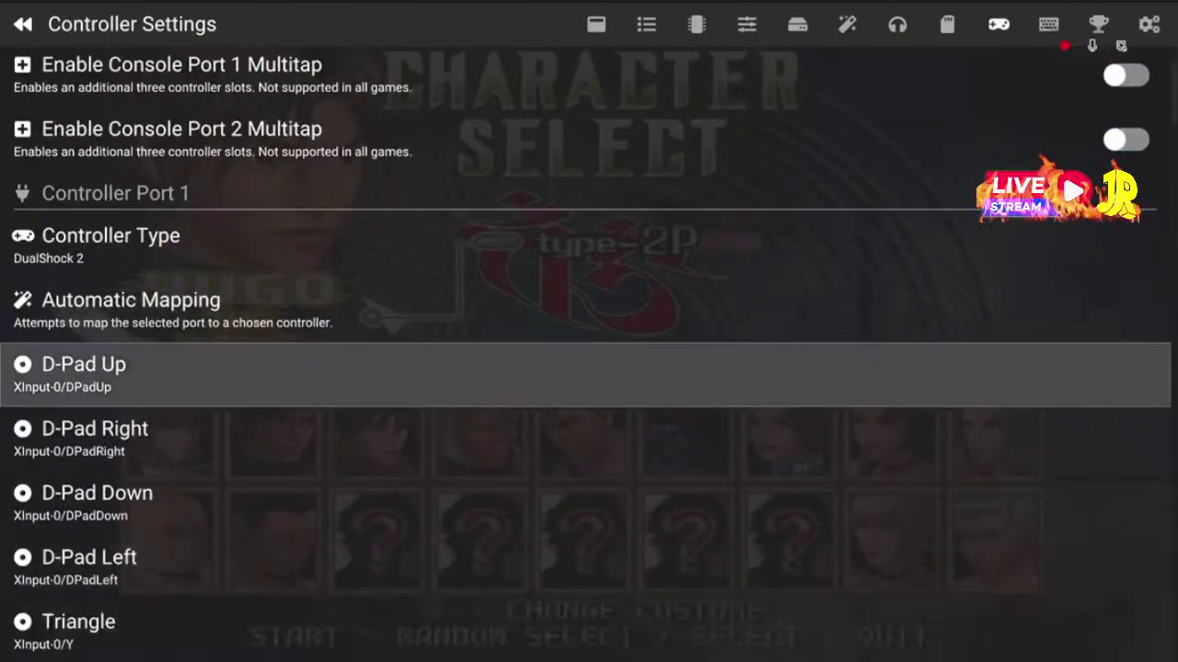
pyautogui.press('Left')
pyautogui.press('Up')
pyautogui.press('Up')
pyautogui.press('Up')
pyautogui.press('Up')
pyautogui.press('Up')
pyautogui.press('Up')
pyautogui.press('Up')
pyautogui.press('Up')
pyautogui.press('Up')
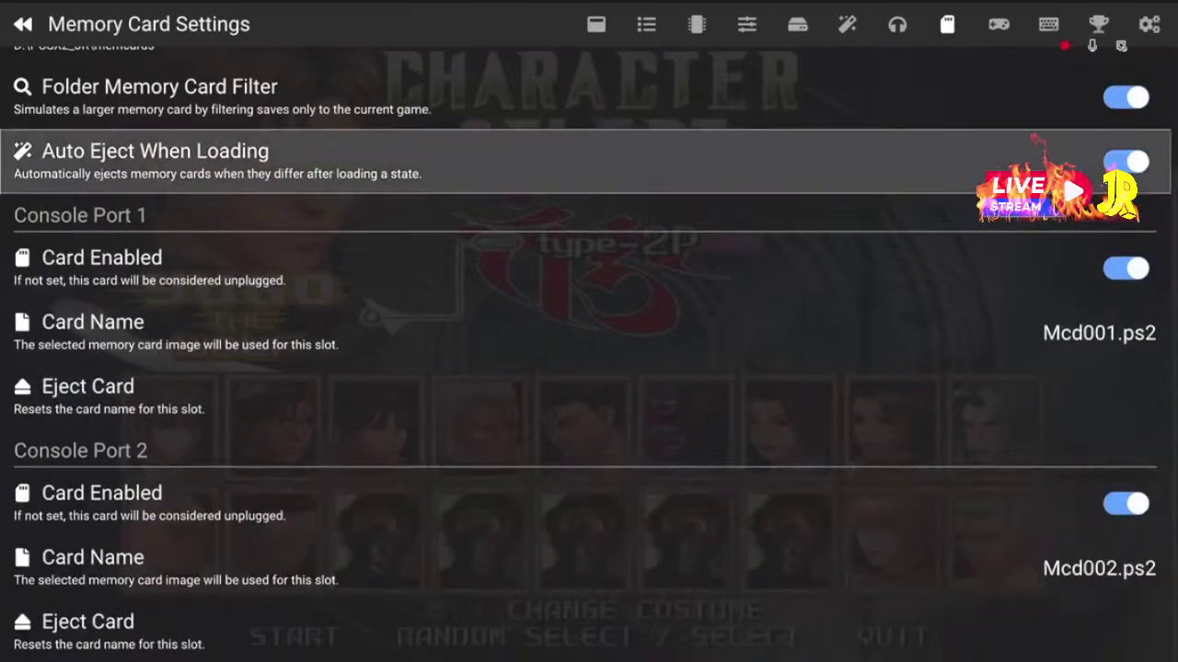
pyautogui.press('Right')
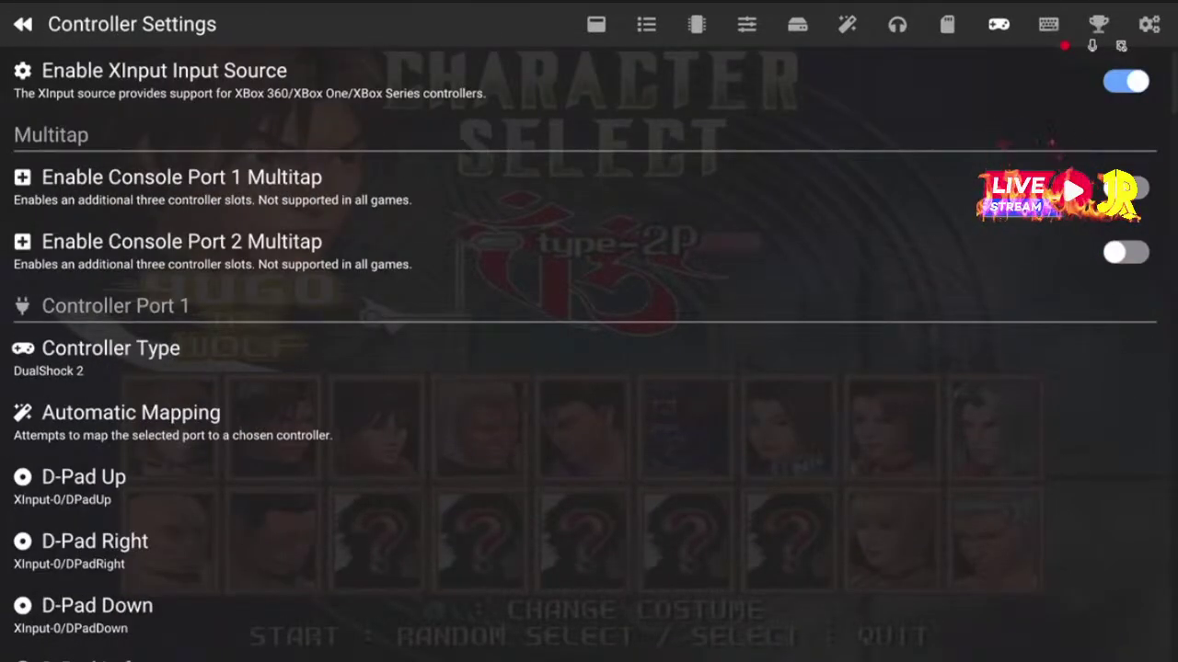
pyautogui.press('Up')
pyautogui.press('Up')
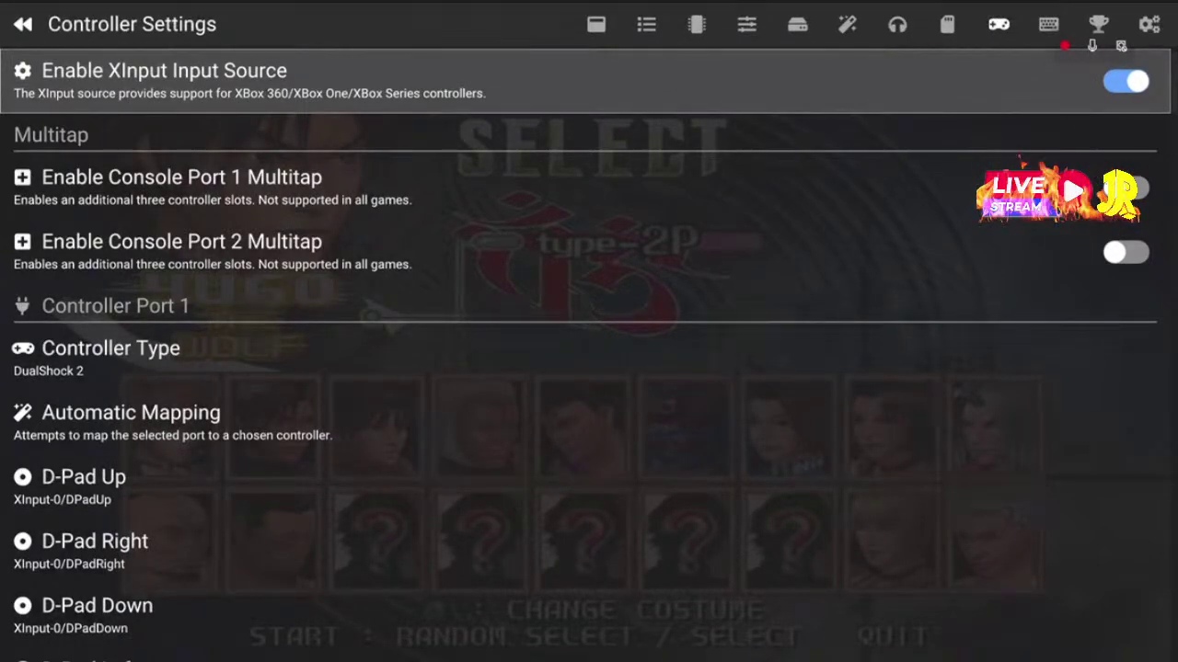
pyautogui.press('Down')
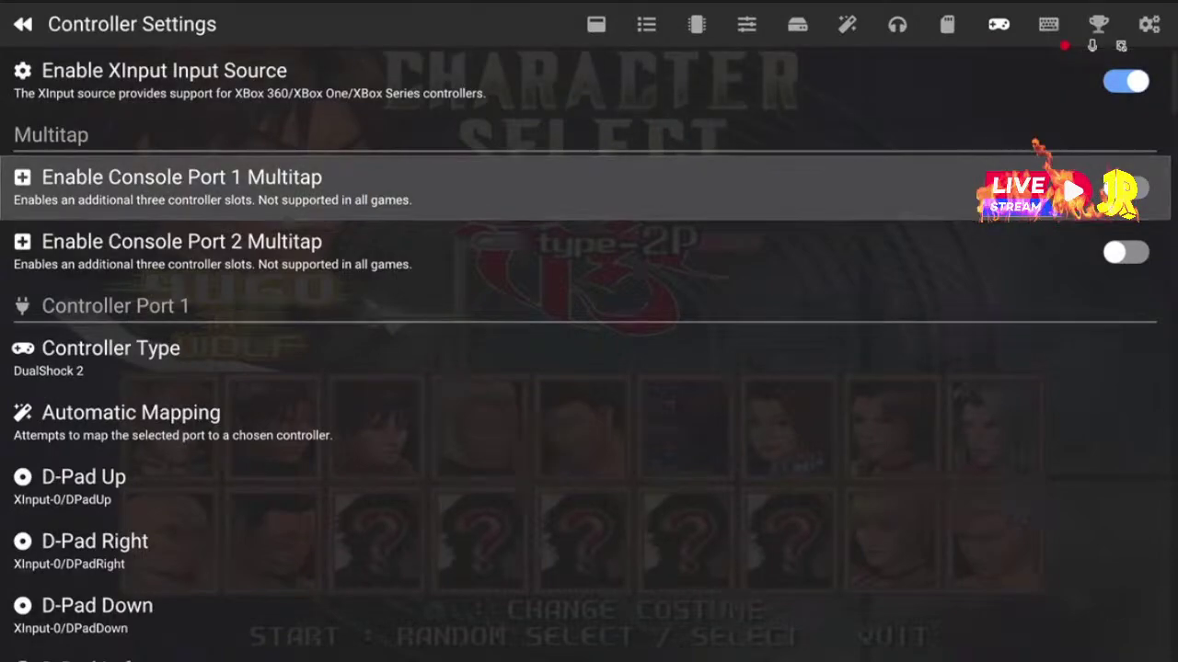
pyautogui.press('Down')
pyautogui.press('Up')
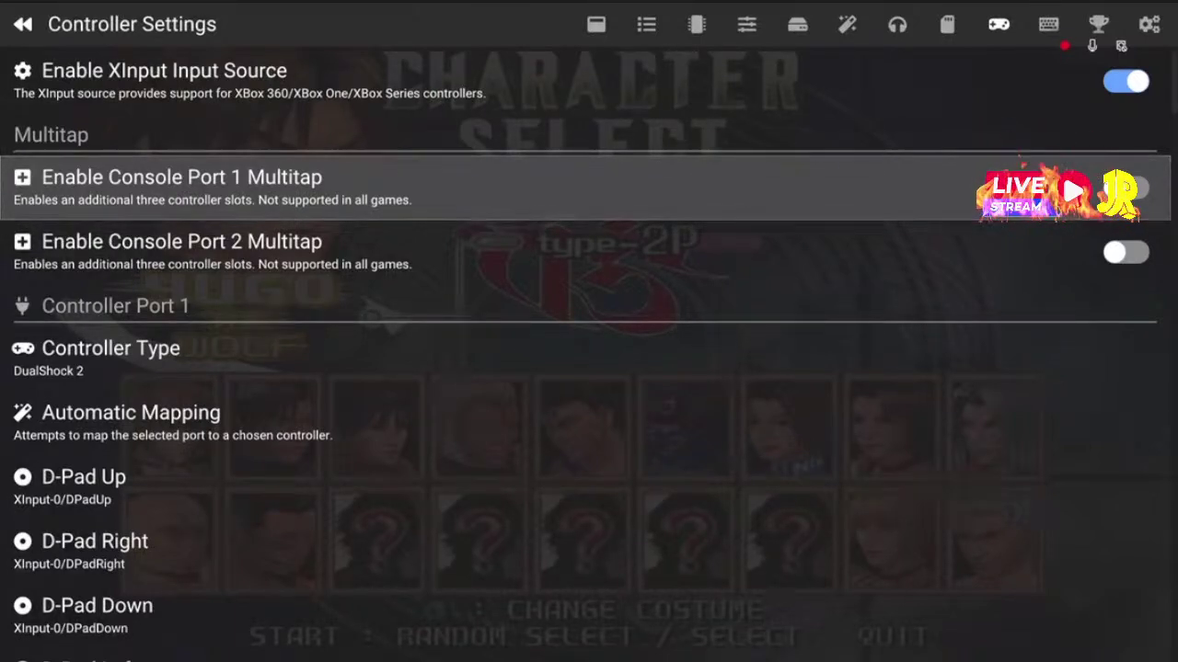
pyautogui.press('Down')
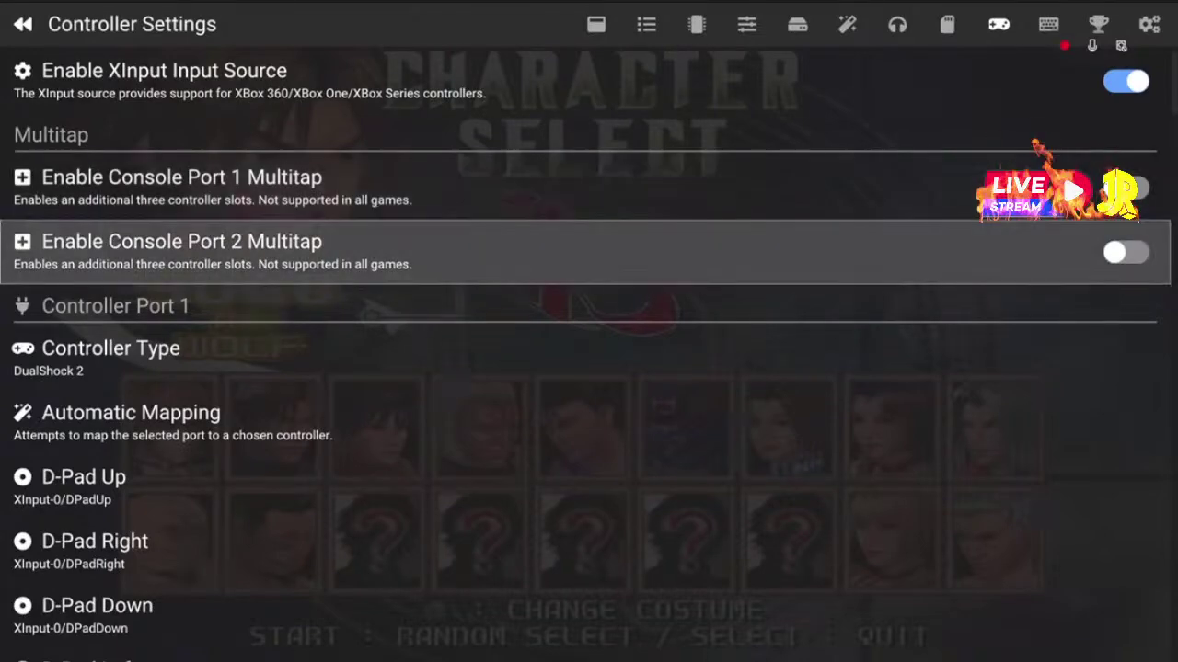
pyautogui.press('Up')
pyautogui.press('Down')
pyautogui.press('Up')
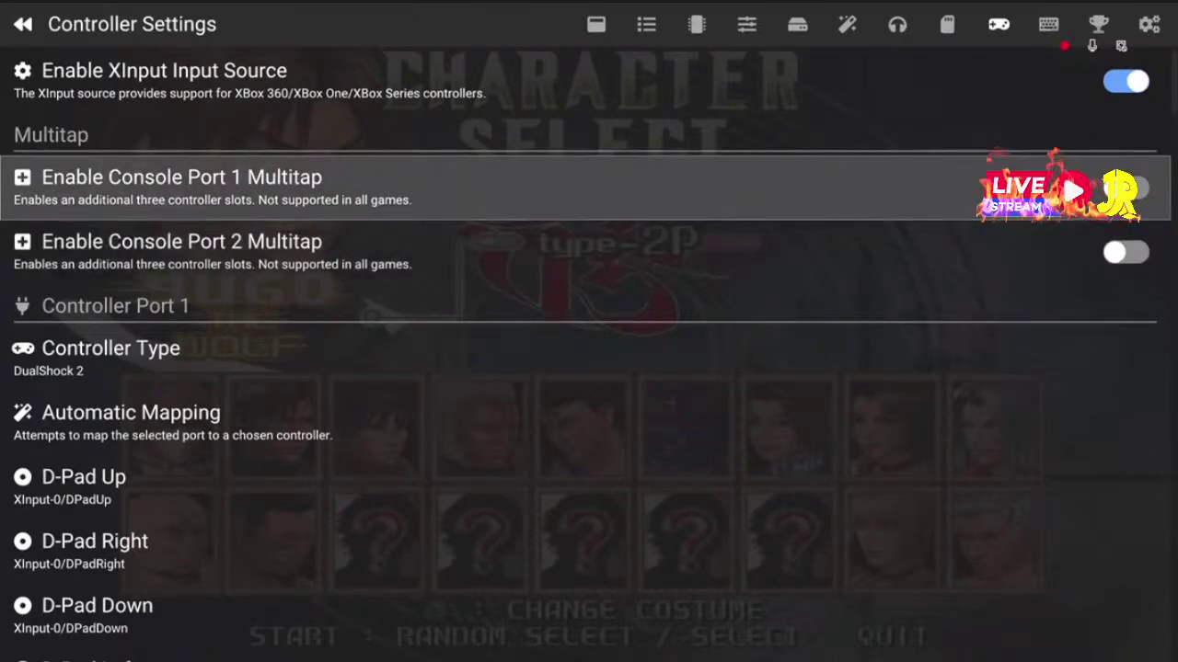
pyautogui.press('Down')
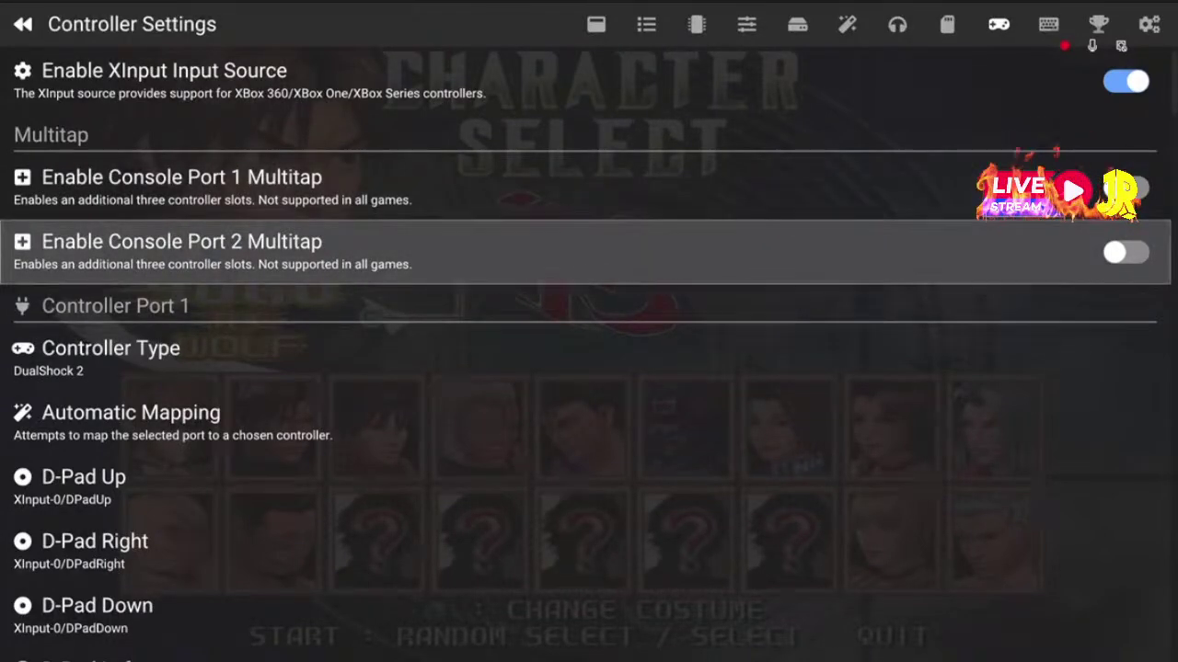
pyautogui.press('Up')
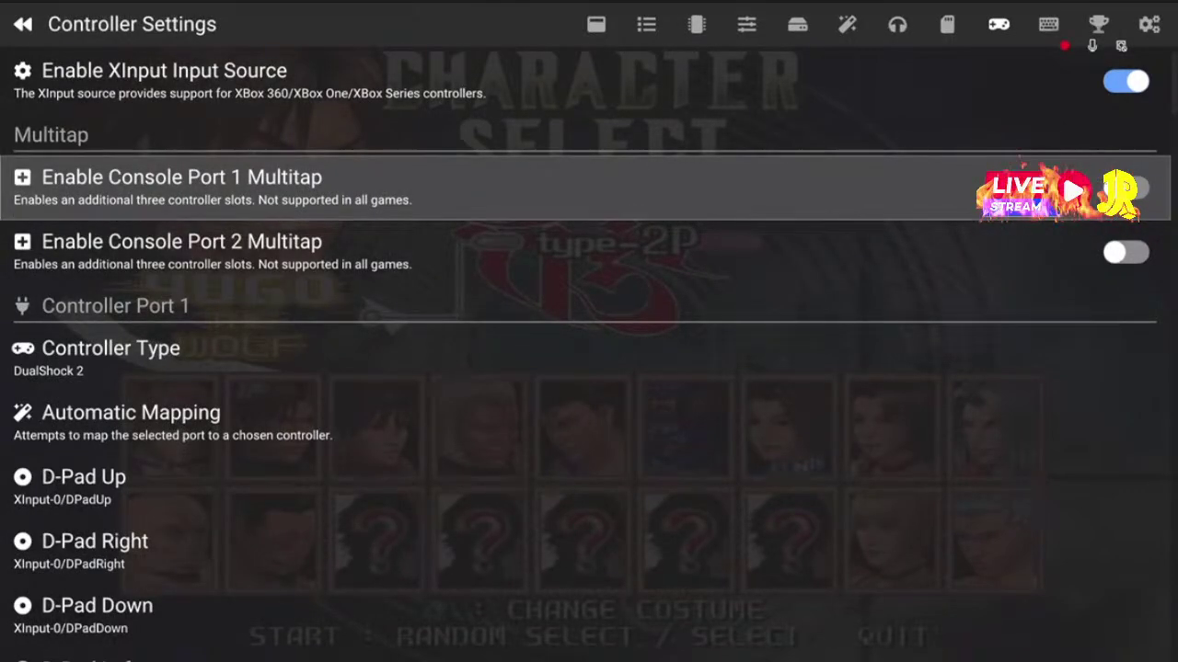
pyautogui.press('Down')
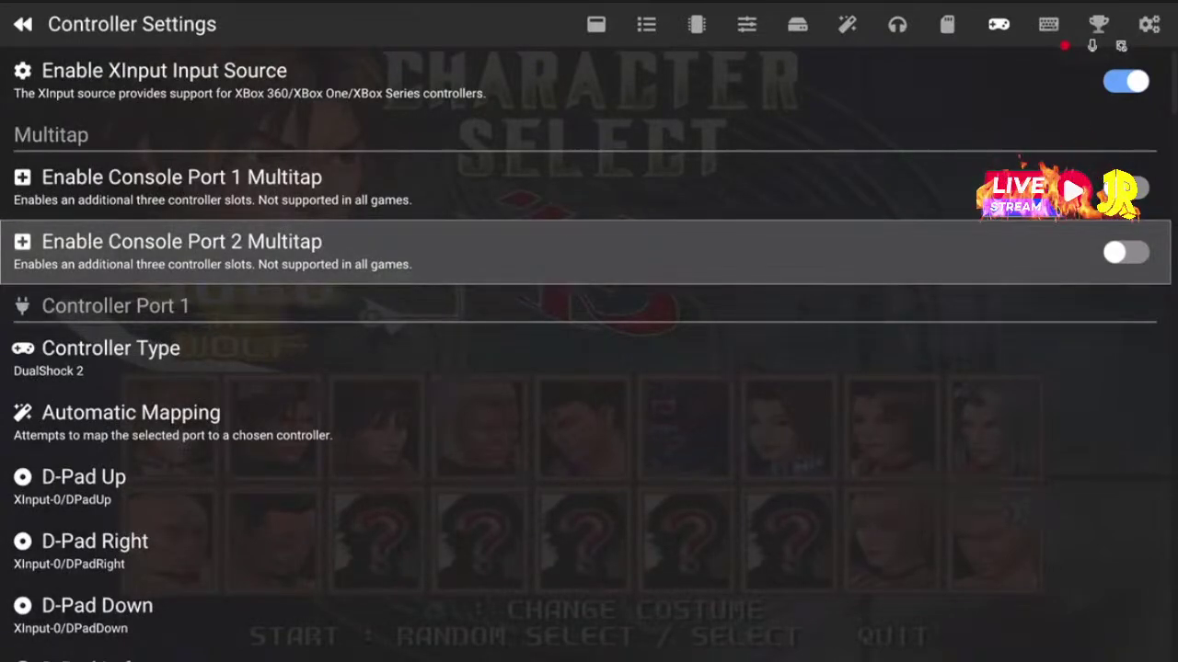
pyautogui.press('Down')
pyautogui.press('Down')
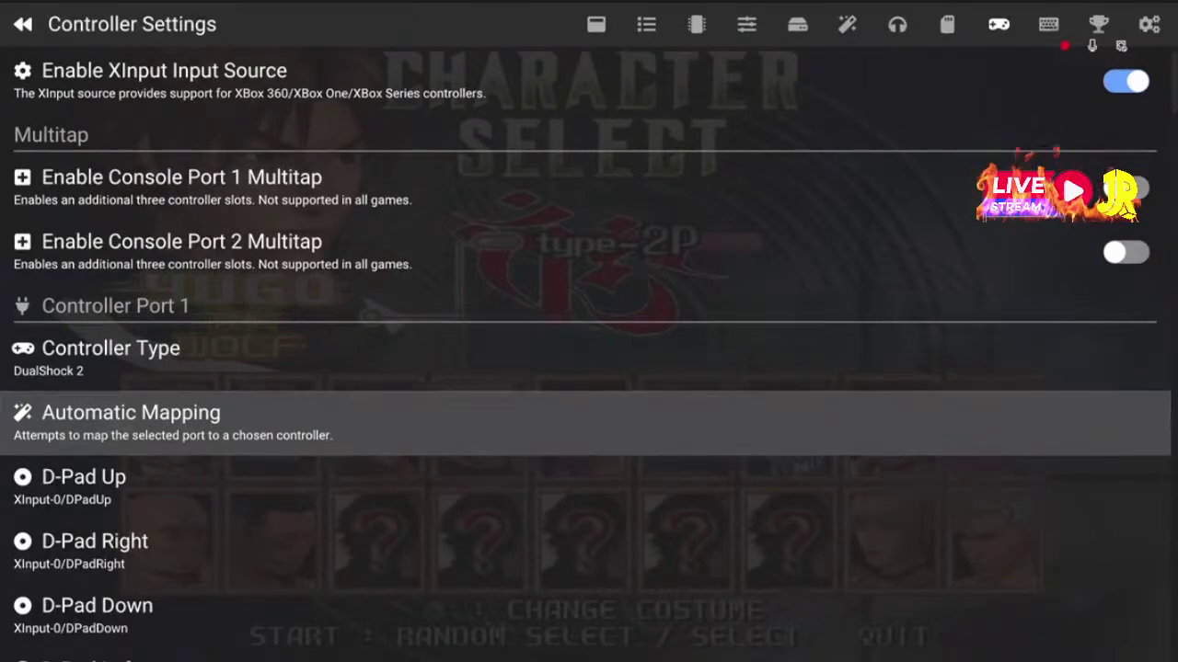
# Automatically map controller port 1 to XInput Controller 0
pyautogui.press('Return')
pyautogui.click(416, 387)
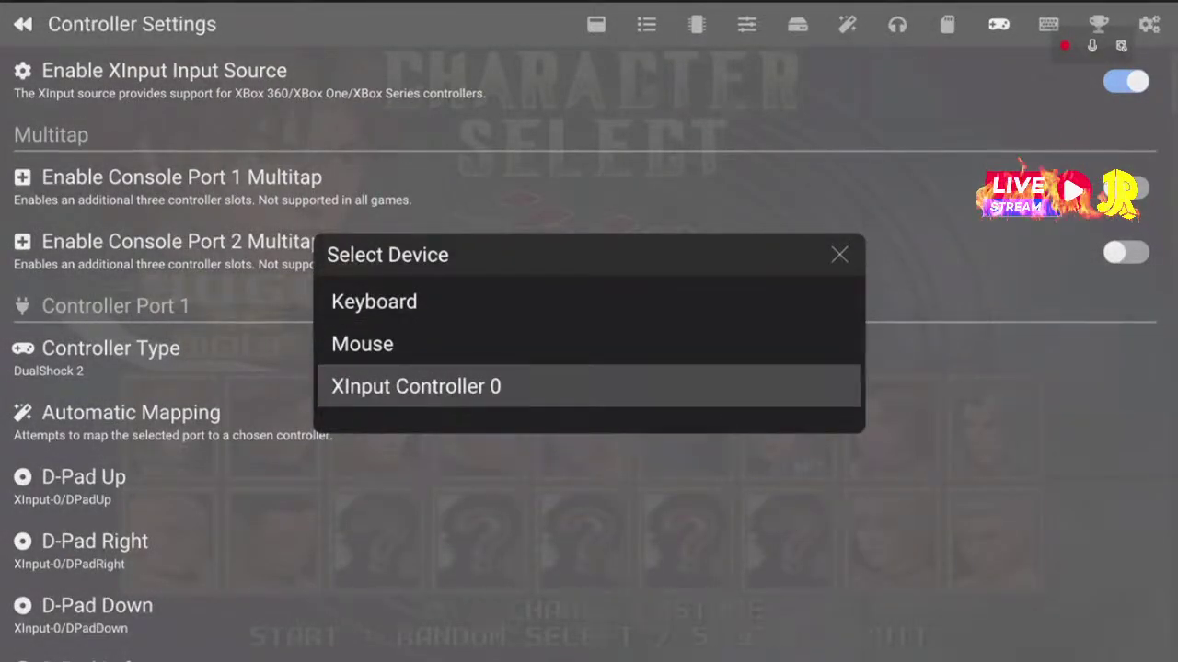
pyautogui.press('Return')
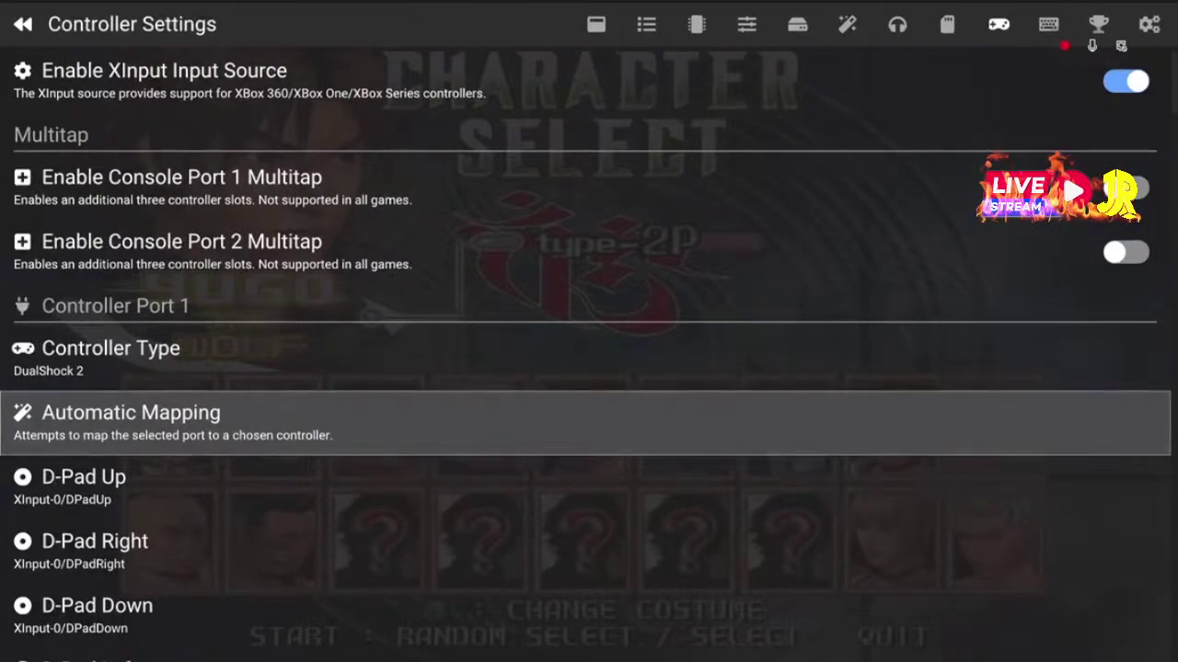
# Re-run Automatic Mapping for port 1 using XInput Controller 1
pyautogui.press('Return')
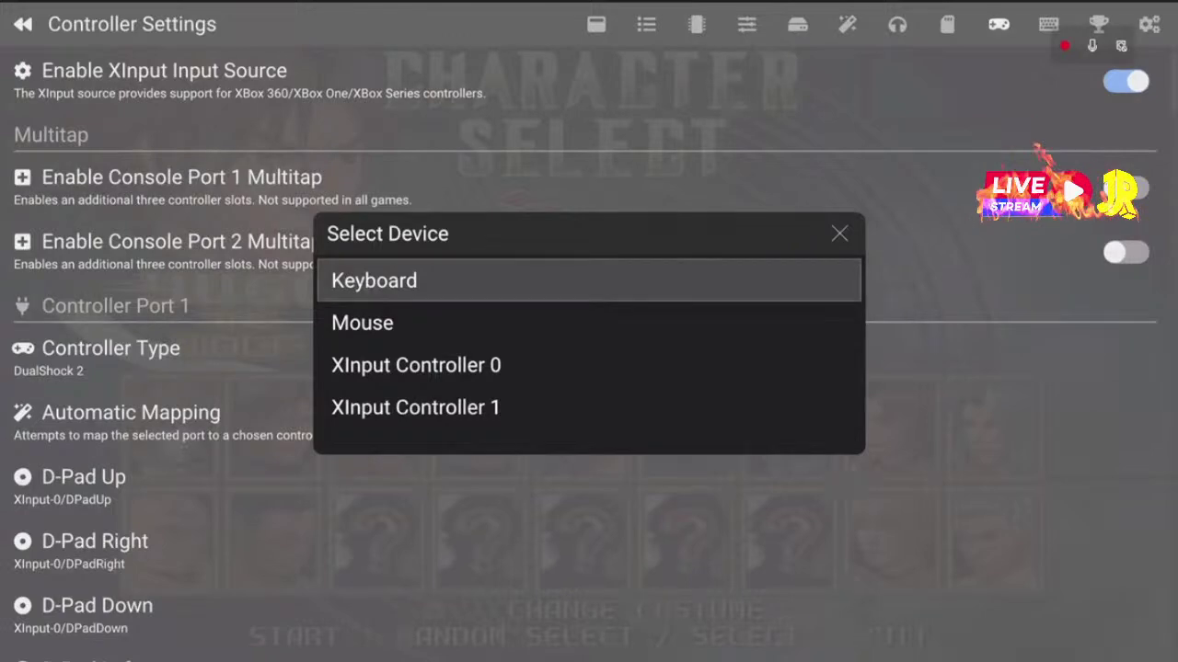
pyautogui.press('Down')
pyautogui.press('Down')
pyautogui.press('Down')
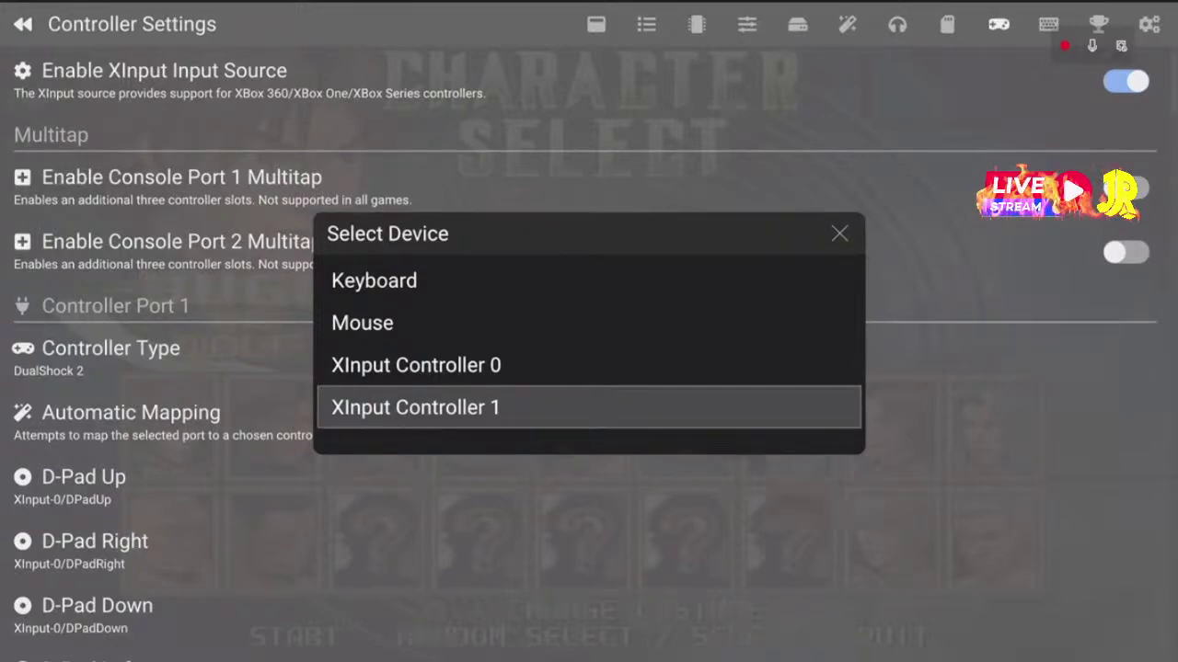
pyautogui.press('Return')
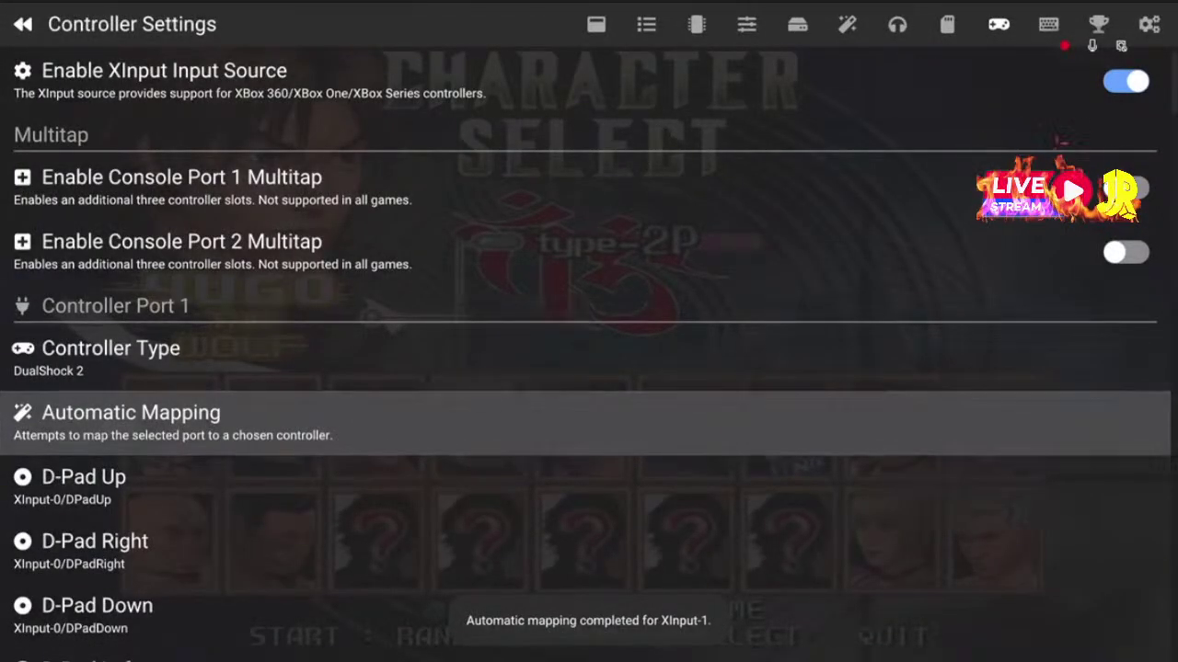
pyautogui.press('Down')
pyautogui.press('Down')
pyautogui.press('Down')
pyautogui.press('Down')
pyautogui.press('Down')
pyautogui.press('Down')
pyautogui.press('Down')
pyautogui.press('Down')
pyautogui.press('Down')
pyautogui.press('Down')
pyautogui.press('Down')
pyautogui.press('Down')
pyautogui.press('Down')
pyautogui.press('Down')
pyautogui.press('Down')
pyautogui.press('Down')
pyautogui.press('Down')
pyautogui.press('Down')
pyautogui.press('Down')
pyautogui.press('Down')
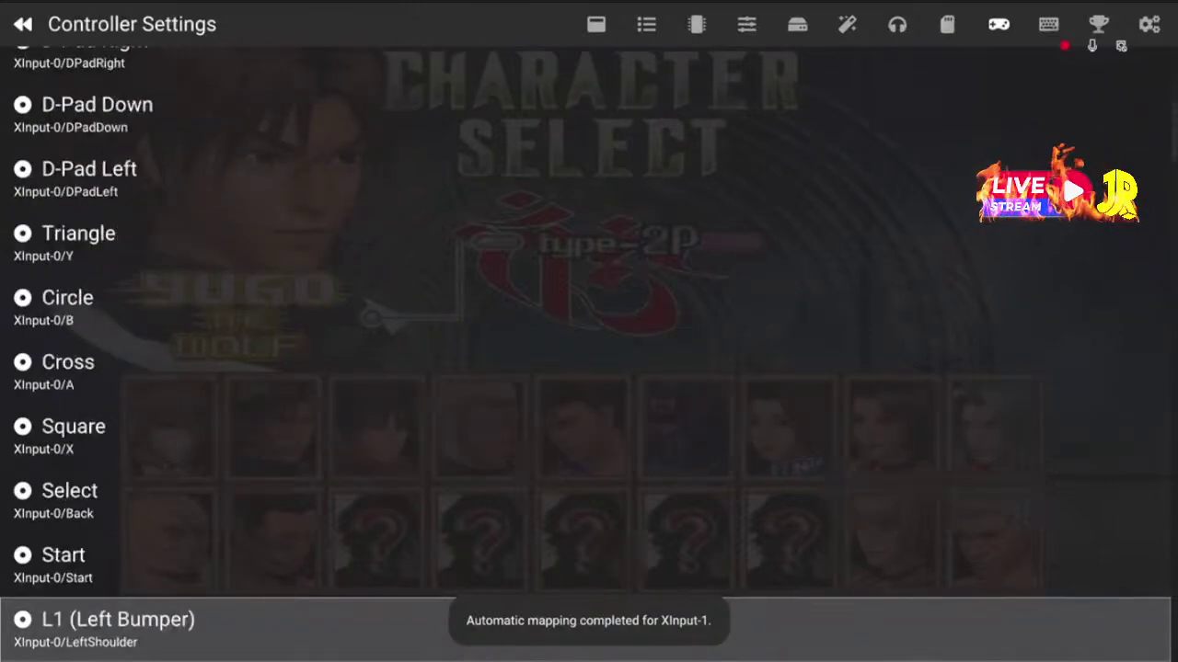
pyautogui.press('Down')
pyautogui.press('Down')
pyautogui.press('Down')
pyautogui.press('Down')
pyautogui.press('Down')
pyautogui.press('Down')
pyautogui.press('Down')
pyautogui.press('Down')
pyautogui.press('Down')
pyautogui.press('Down')
pyautogui.press('Down')
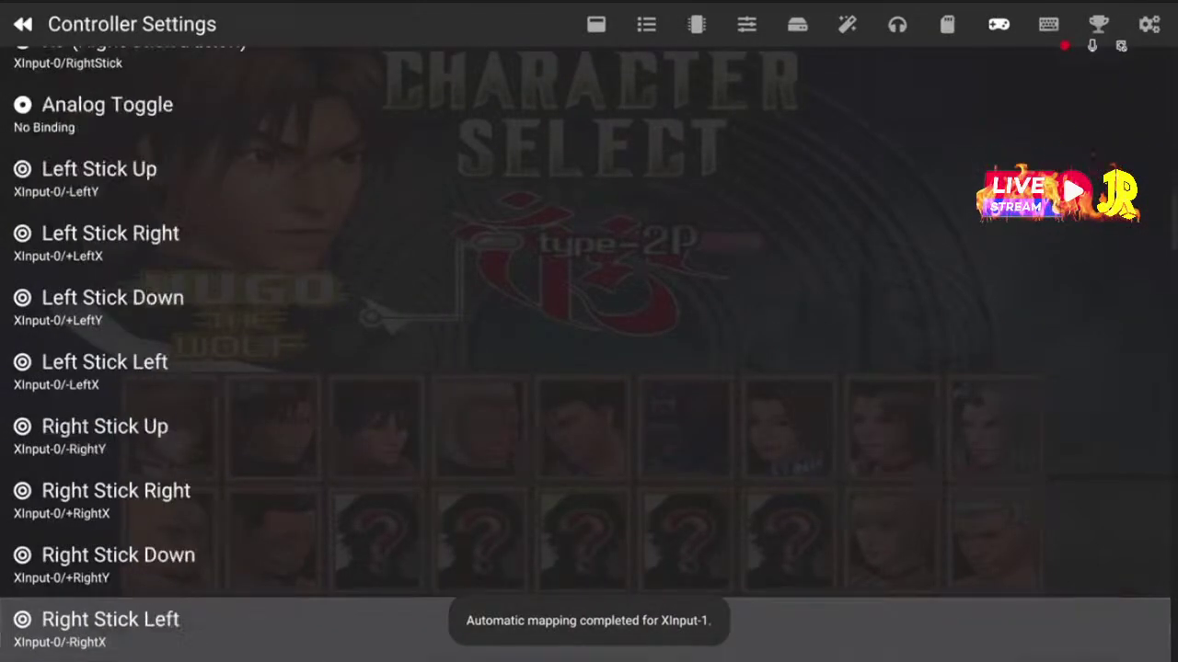
pyautogui.press('Down')
pyautogui.press('Down')
pyautogui.press('Down')
pyautogui.press('Down')
pyautogui.press('Down')
pyautogui.press('Down')
pyautogui.press('Down')
pyautogui.press('Down')
pyautogui.press('Down')
pyautogui.press('Down')
pyautogui.press('Down')
pyautogui.press('Down')
pyautogui.press('Down')
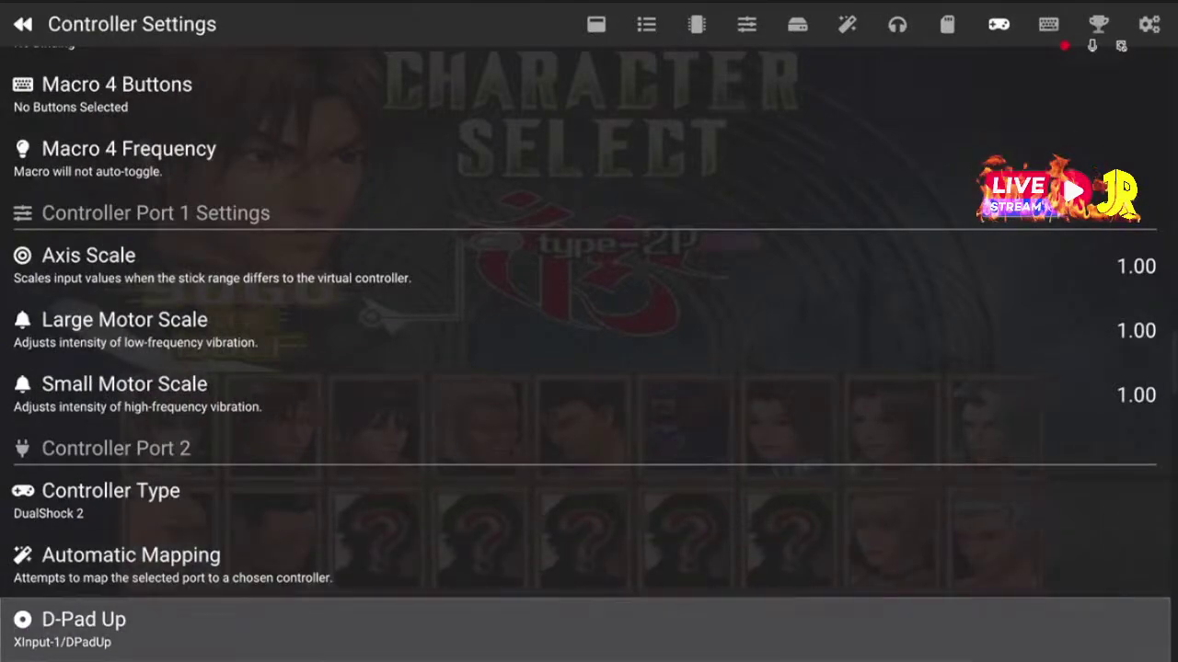
pyautogui.press('Up')
pyautogui.press('Up')
pyautogui.press('Up')
pyautogui.press('Down')
pyautogui.press('Down')
pyautogui.press('Down')
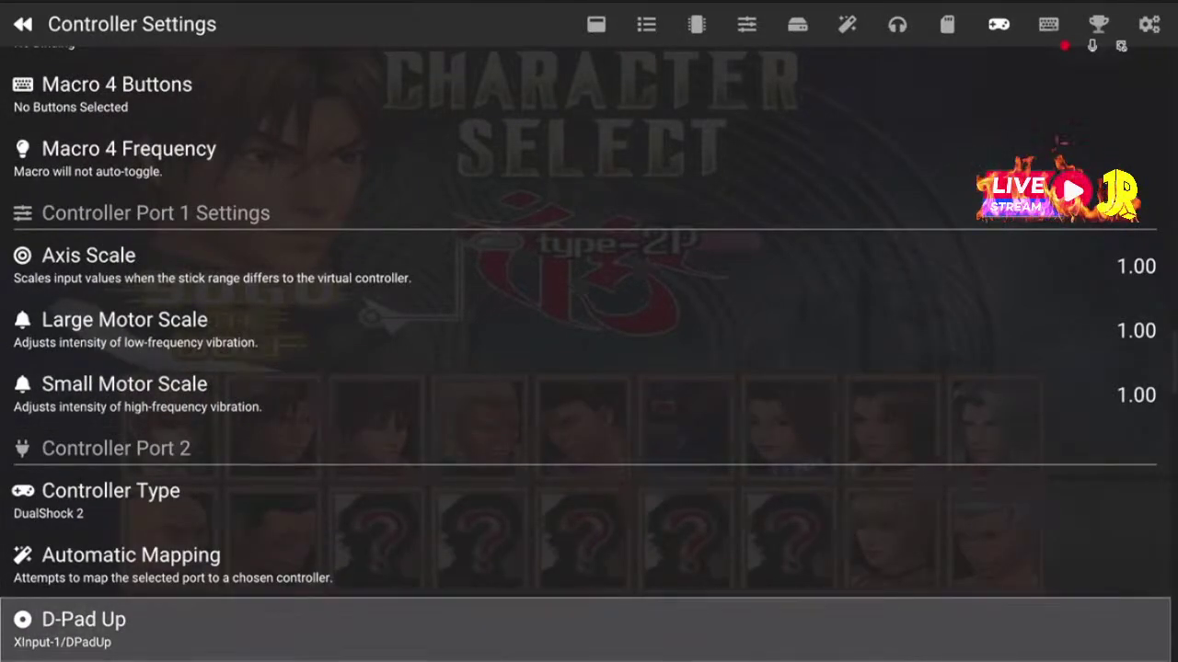
pyautogui.press('Up')
pyautogui.press('Up')
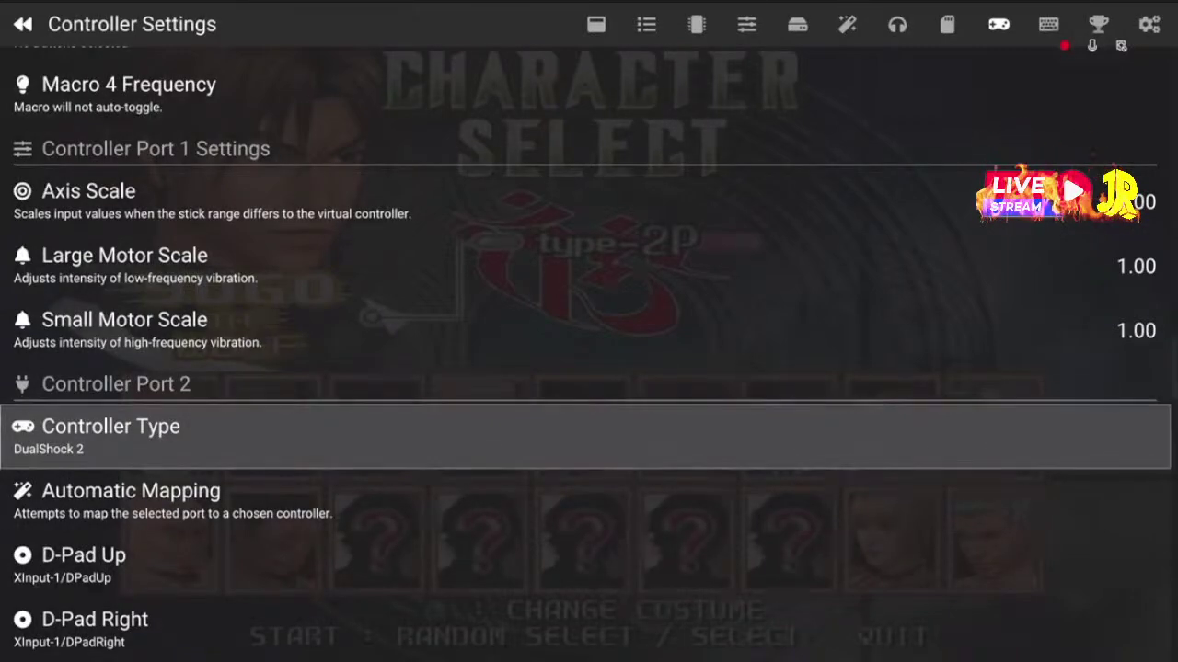
pyautogui.press('Down')
pyautogui.press('Down')
pyautogui.press('Down')
pyautogui.press('Down')
pyautogui.press('Down')
pyautogui.press('Down')
pyautogui.press('Down')
pyautogui.press('Down')
pyautogui.press('Down')
pyautogui.press('Down')
pyautogui.press('Down')
pyautogui.press('Down')
pyautogui.press('Down')
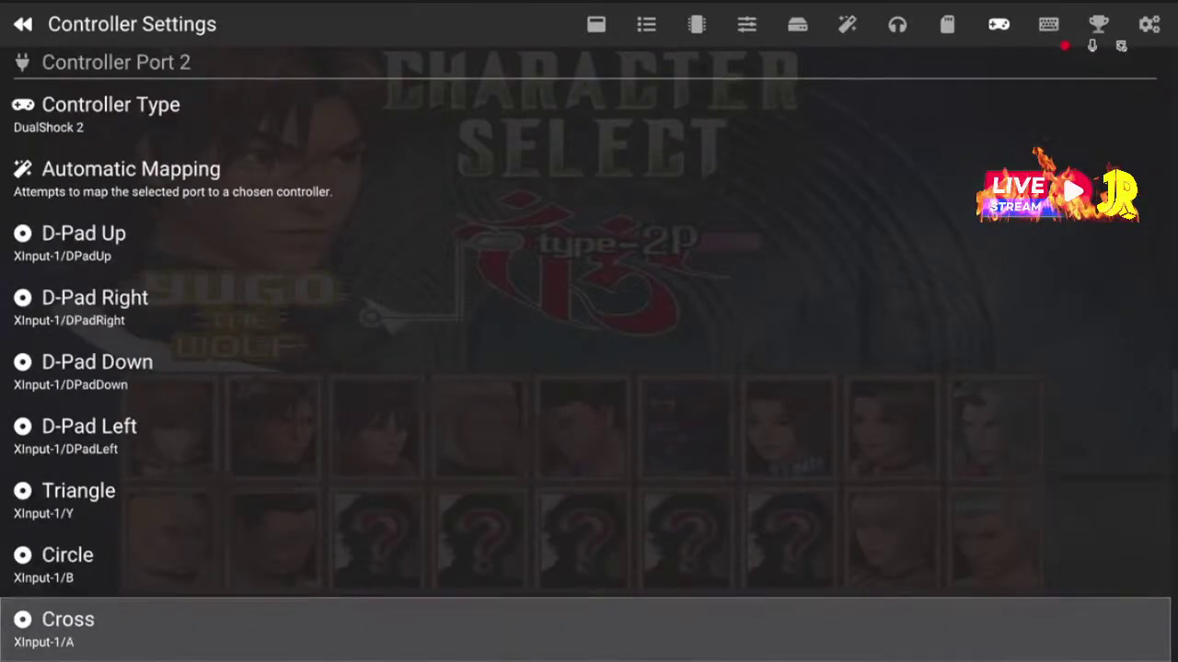
pyautogui.press('Down')
pyautogui.press('Down')
pyautogui.press('Down')
pyautogui.press('Down')
pyautogui.press('Down')
pyautogui.press('Down')
pyautogui.press('Down')
pyautogui.press('Down')
pyautogui.press('Down')
pyautogui.press('Down')
pyautogui.press('Down')
pyautogui.press('Down')
pyautogui.press('Down')
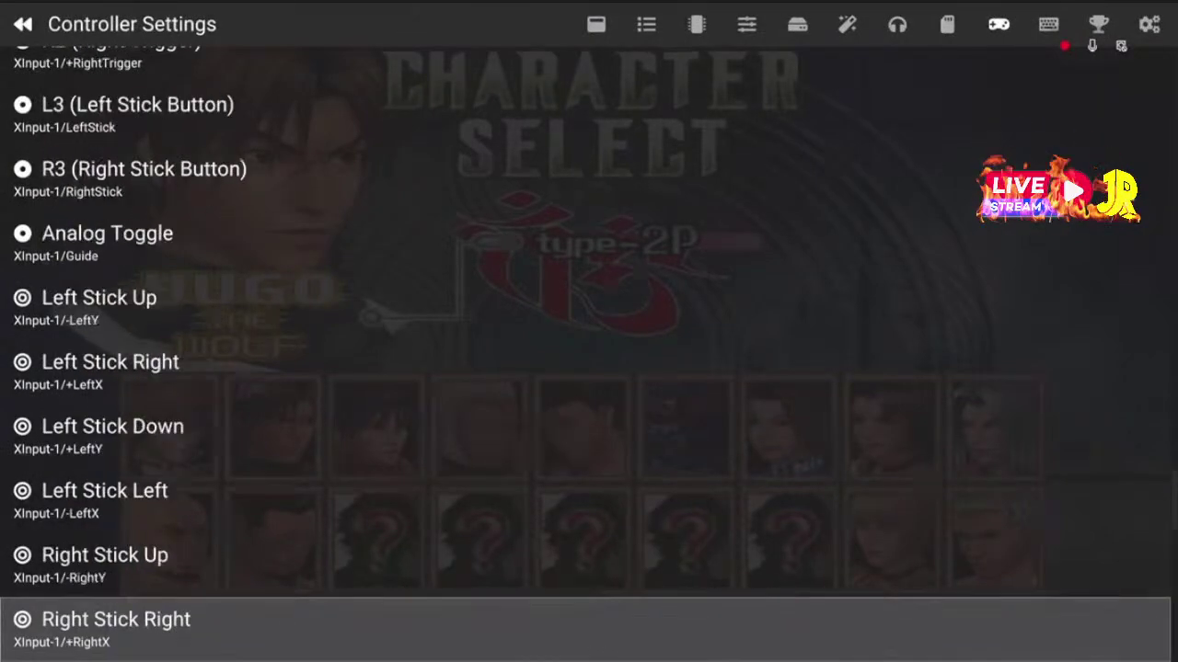
pyautogui.press('Down')
pyautogui.press('Down')
pyautogui.press('Down')
pyautogui.press('Down')
pyautogui.press('Down')
pyautogui.press('Down')
pyautogui.press('Down')
pyautogui.press('Down')
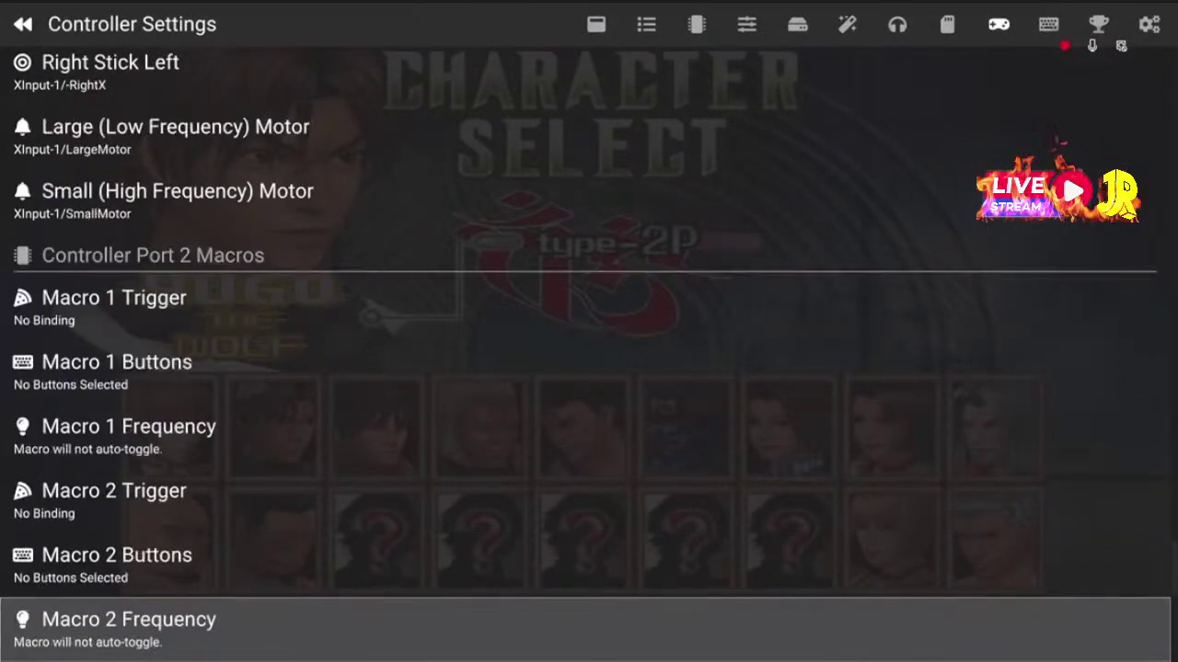
pyautogui.press('Down')
pyautogui.press('Down')
pyautogui.press('Down')
pyautogui.press('Down')
pyautogui.press('Down')
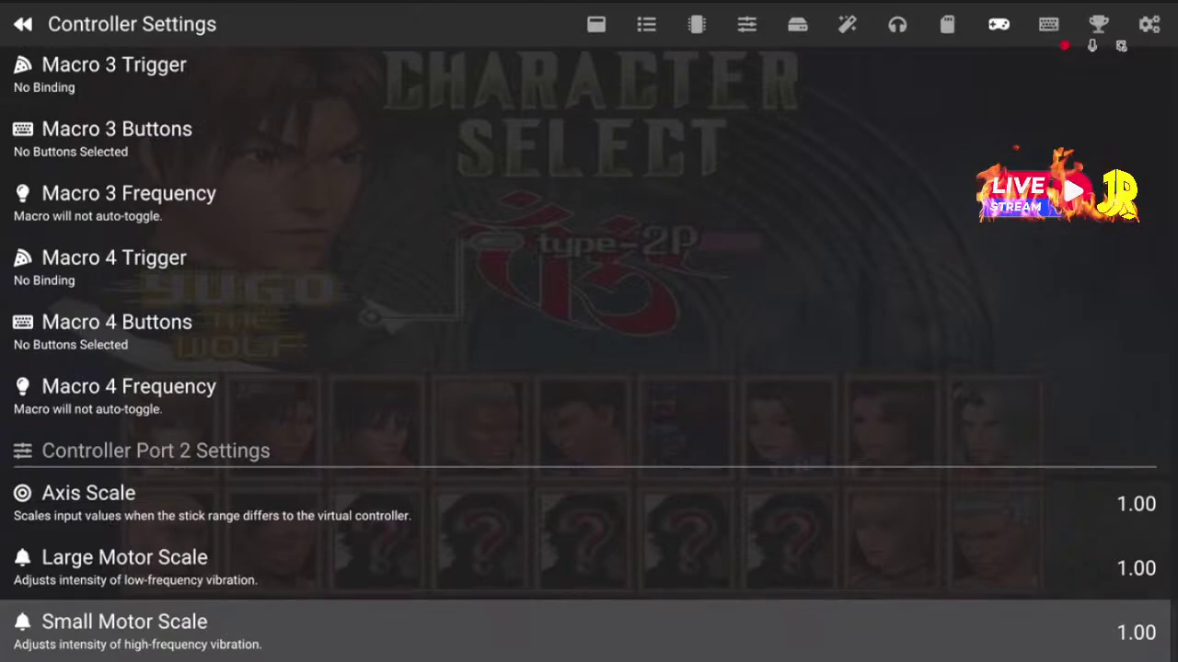
pyautogui.press('Up')
pyautogui.press('Up')
pyautogui.press('Up')
pyautogui.press('Up')
pyautogui.press('Up')
pyautogui.press('Up')
pyautogui.press('Up')
pyautogui.press('Up')
pyautogui.press('Up')
pyautogui.press('Up')
pyautogui.press('Up')
pyautogui.press('Up')
pyautogui.press('Up')
pyautogui.press('Up')
pyautogui.press('Up')
pyautogui.press('Up')
pyautogui.press('Up')
pyautogui.press('Up')
pyautogui.press('Up')
pyautogui.press('Up')
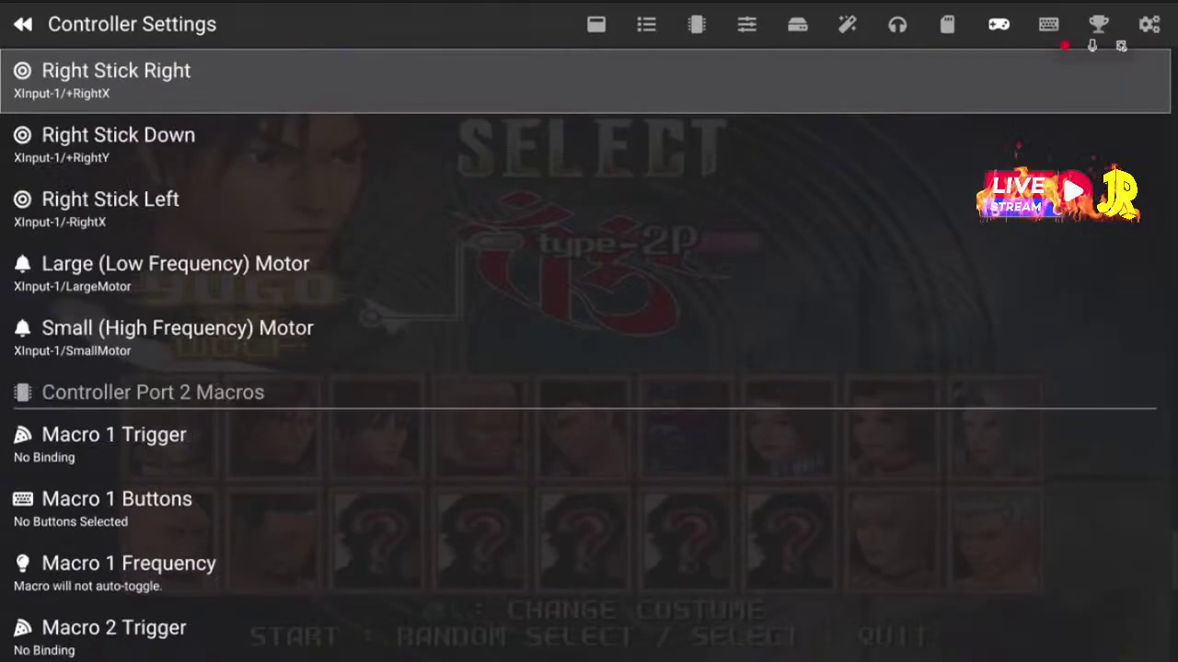
pyautogui.press('Up')
pyautogui.press('Up')
pyautogui.press('Up')
pyautogui.press('Up')
pyautogui.press('Up')
pyautogui.press('Up')
pyautogui.press('Up')
pyautogui.press('Up')
pyautogui.press('Up')
pyautogui.press('Up')
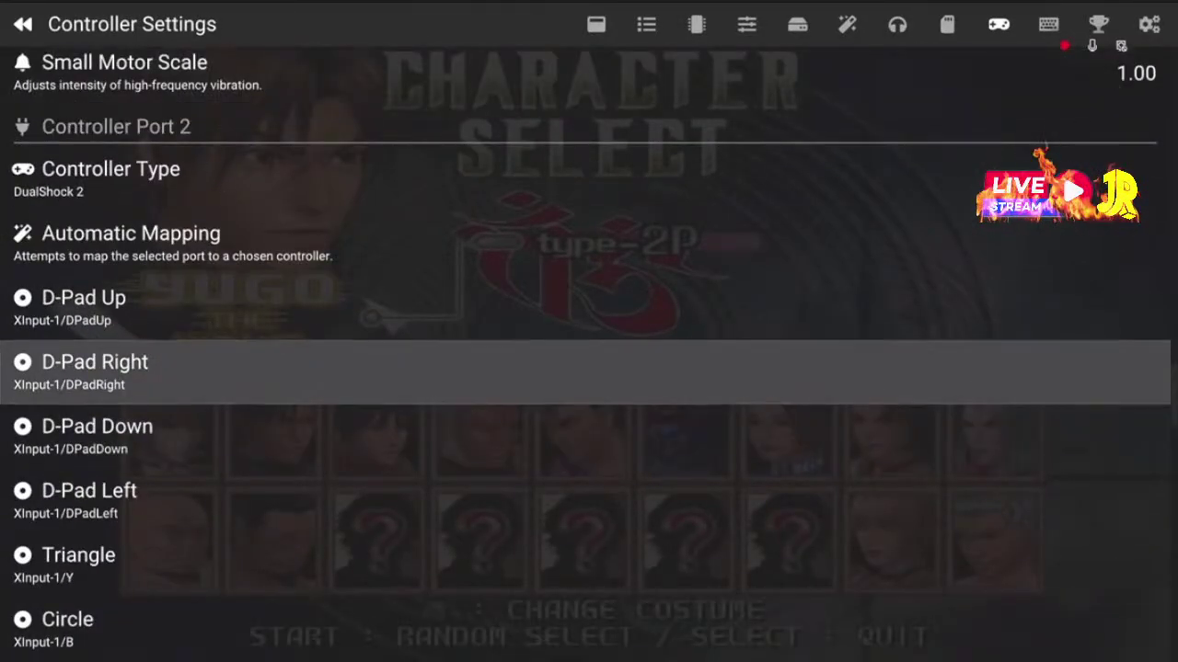
# Flip between the Memory Card and Controller Settings pages, ending on Controller Settings
pyautogui.press('Up')
pyautogui.press('Up')
pyautogui.press('Left')
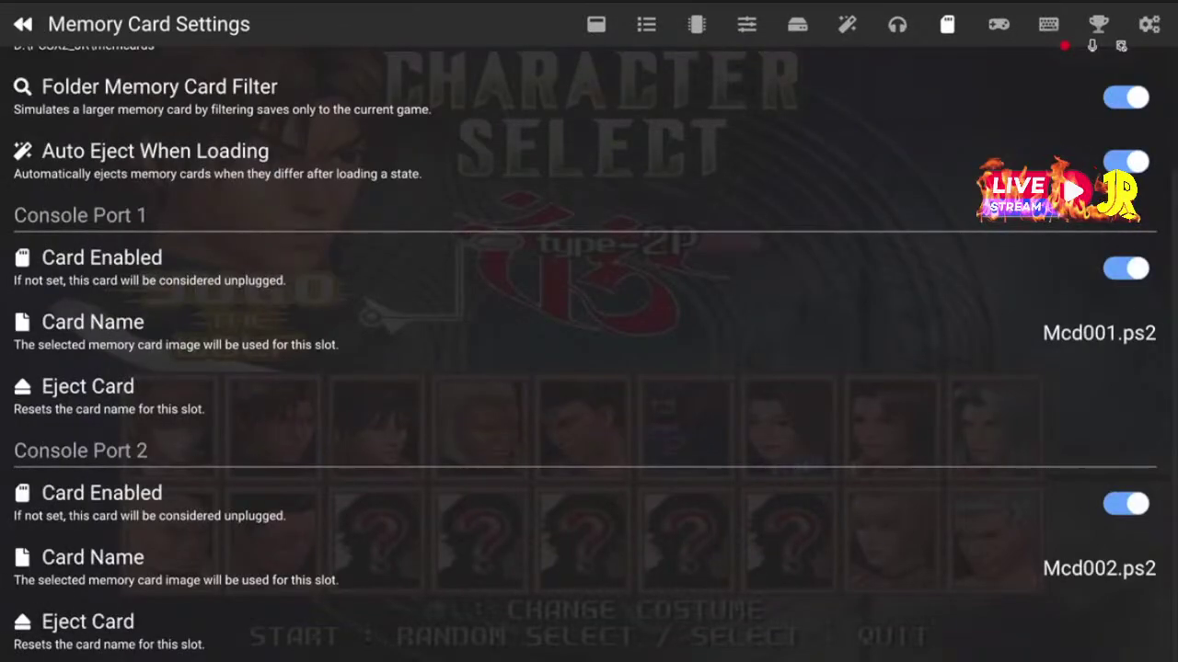
pyautogui.press('Right')
pyautogui.press('Up')
pyautogui.press('Up')
pyautogui.press('Up')
pyautogui.press('Up')
pyautogui.press('Down')
pyautogui.press('Down')
pyautogui.press('Down')
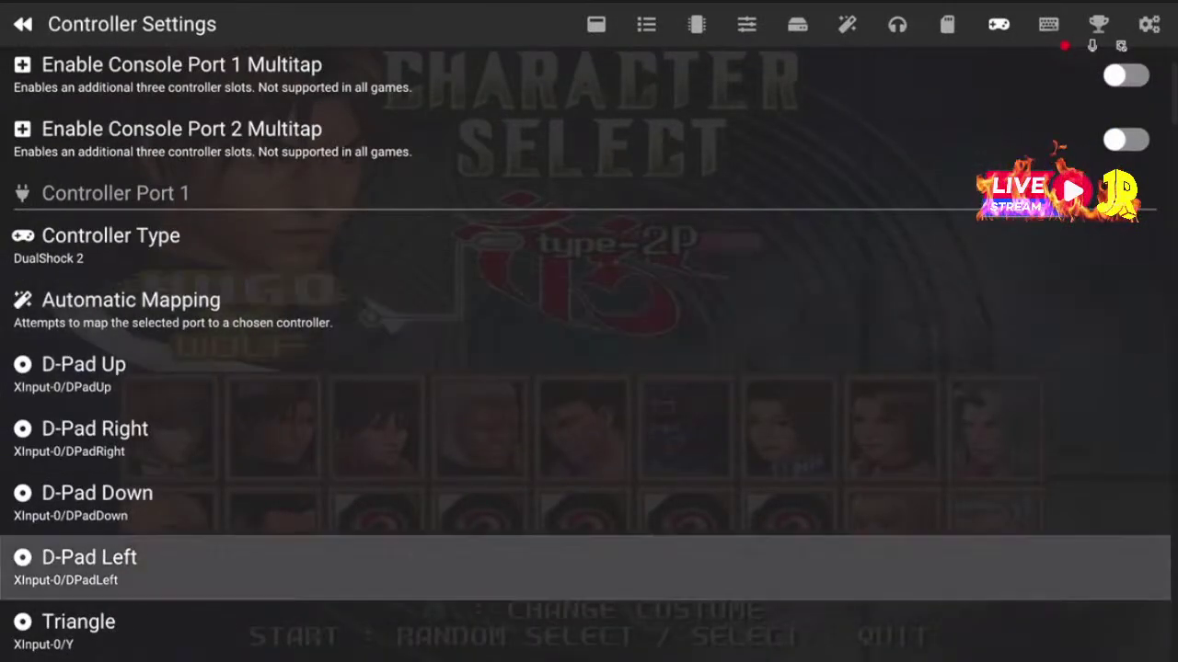
pyautogui.press('Up')
pyautogui.press('Up')
pyautogui.press('Left')
pyautogui.press('Up')
pyautogui.press('Up')
pyautogui.press('Up')
pyautogui.press('Up')
pyautogui.press('Up')
pyautogui.press('Up')
pyautogui.press('Up')
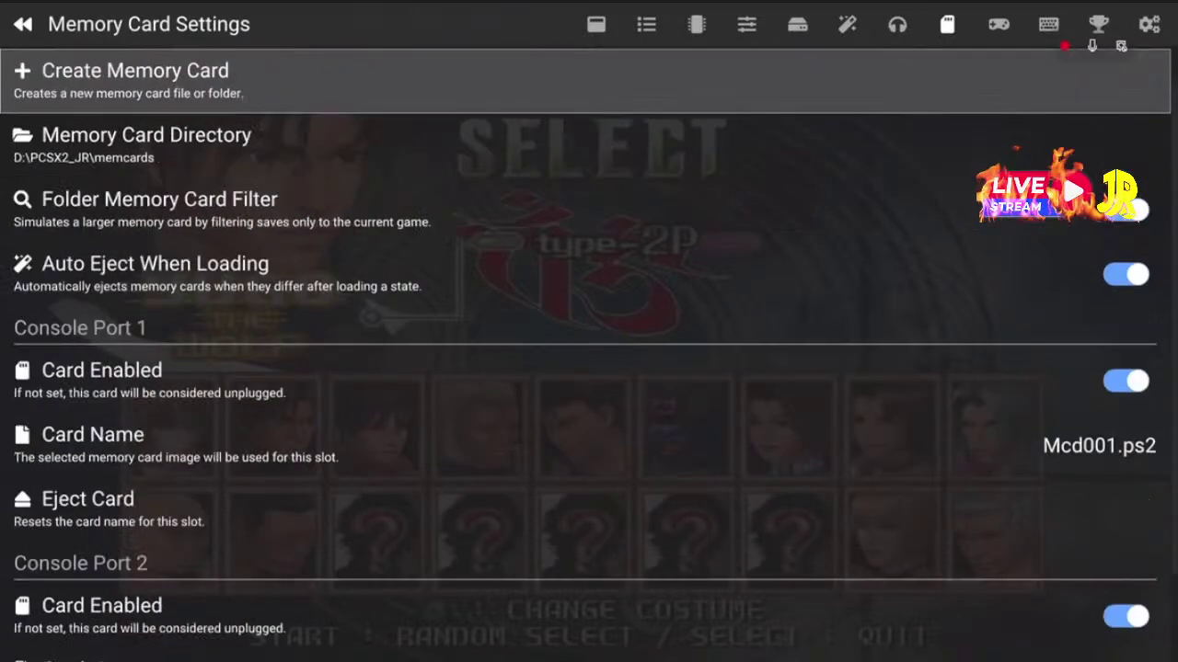
pyautogui.press('Right')
# Auto-map port 1 to XInput Controller 0, then go to Hotkey Settings
pyautogui.press('Down')
pyautogui.press('Down')
pyautogui.press('Down')
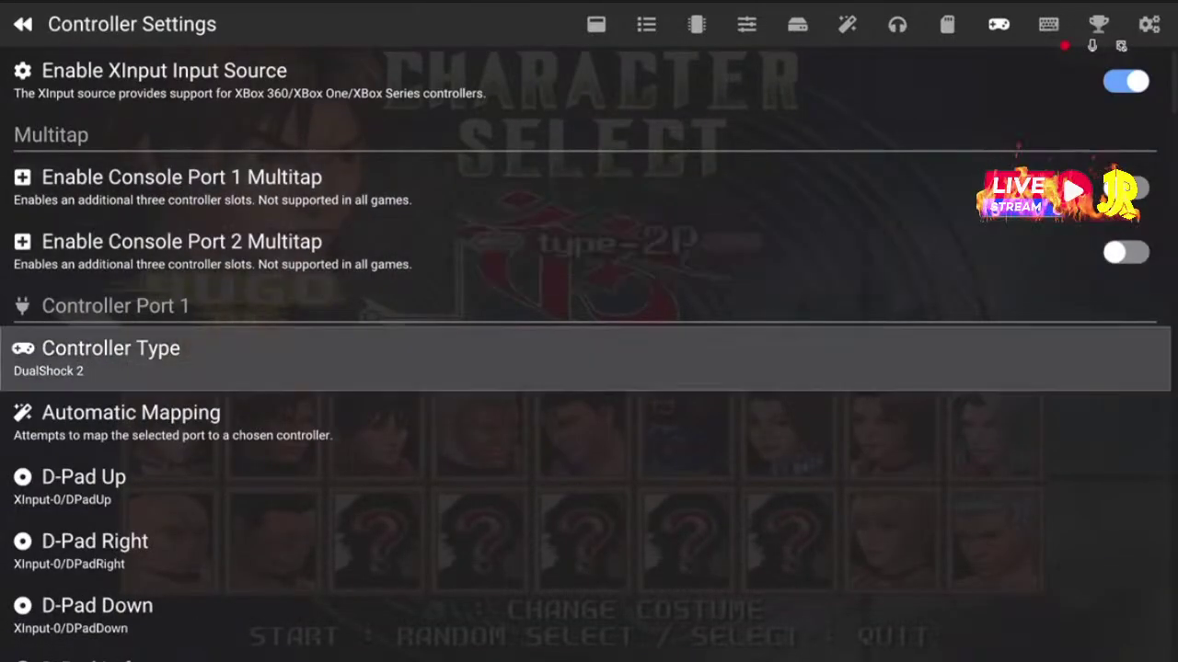
pyautogui.press('Down')
pyautogui.press('Return')
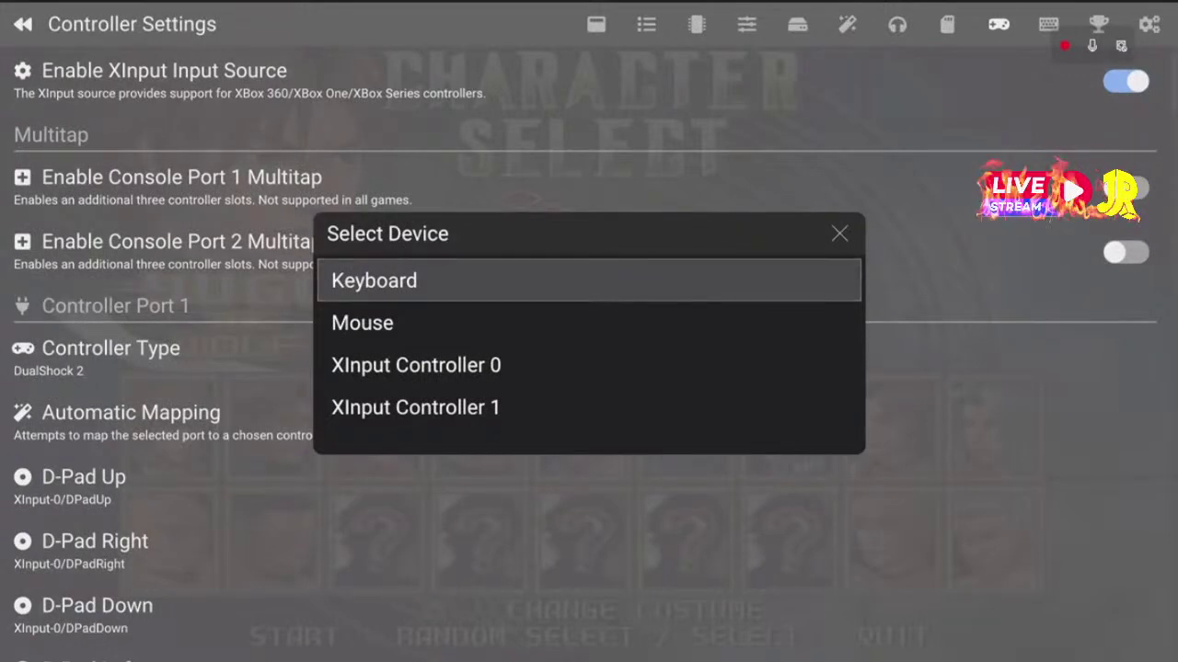
pyautogui.press('Down')
pyautogui.press('Down')
pyautogui.press('Down')
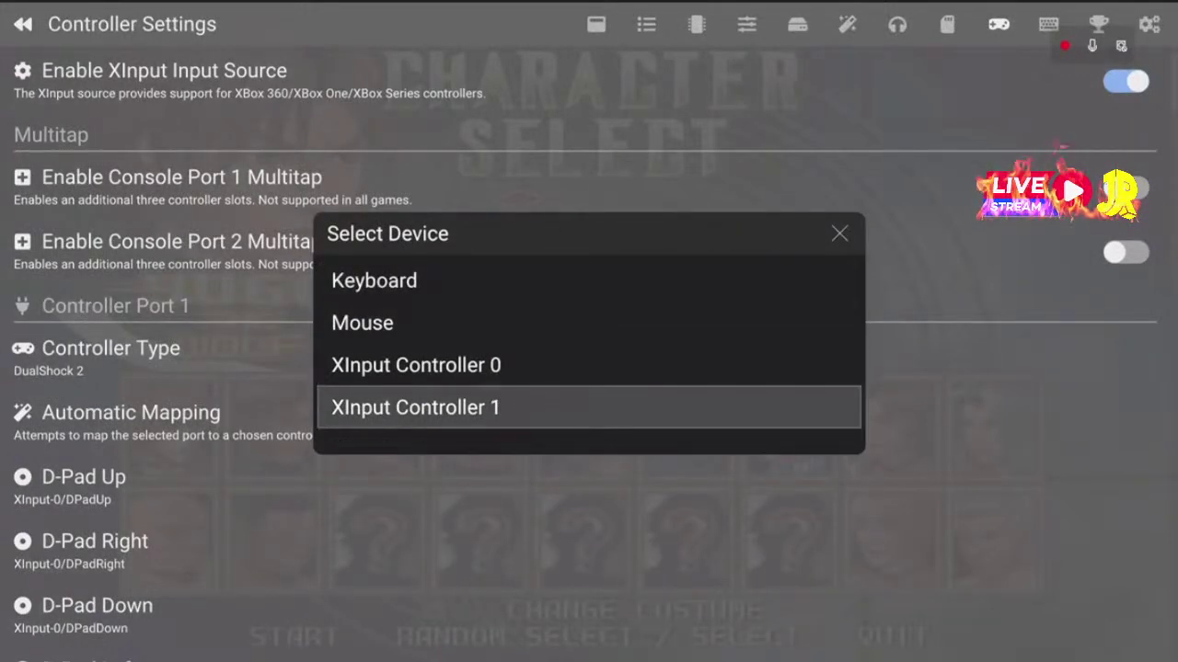
pyautogui.press('Up')
pyautogui.press('Return')
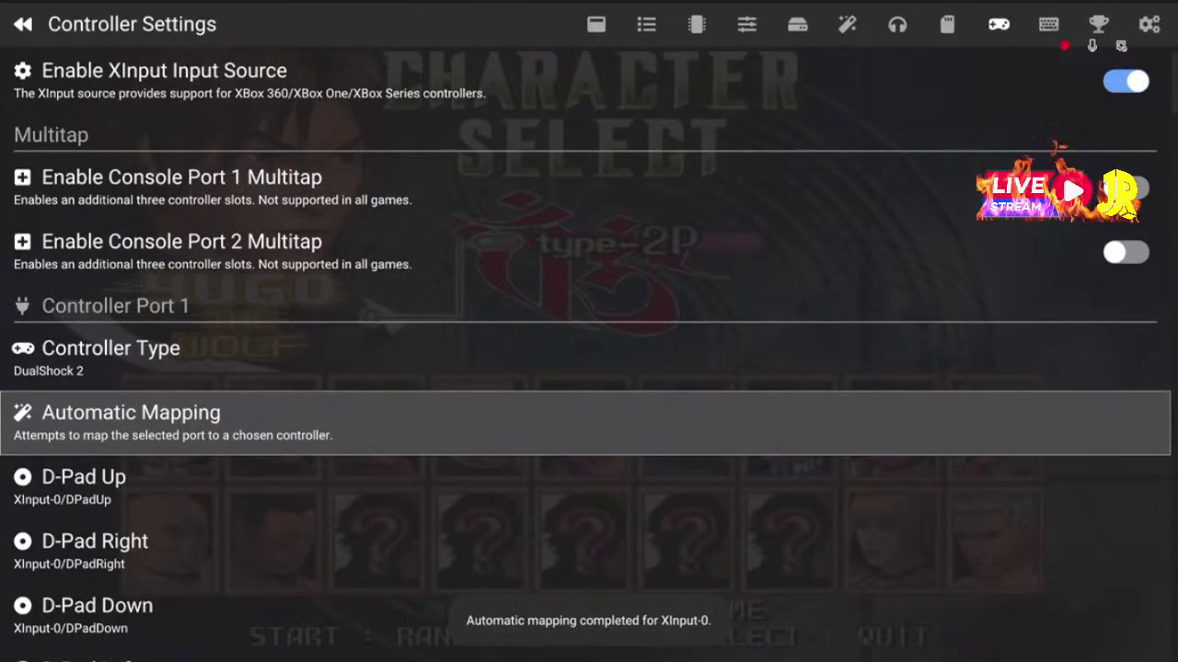
pyautogui.press('pagedown')
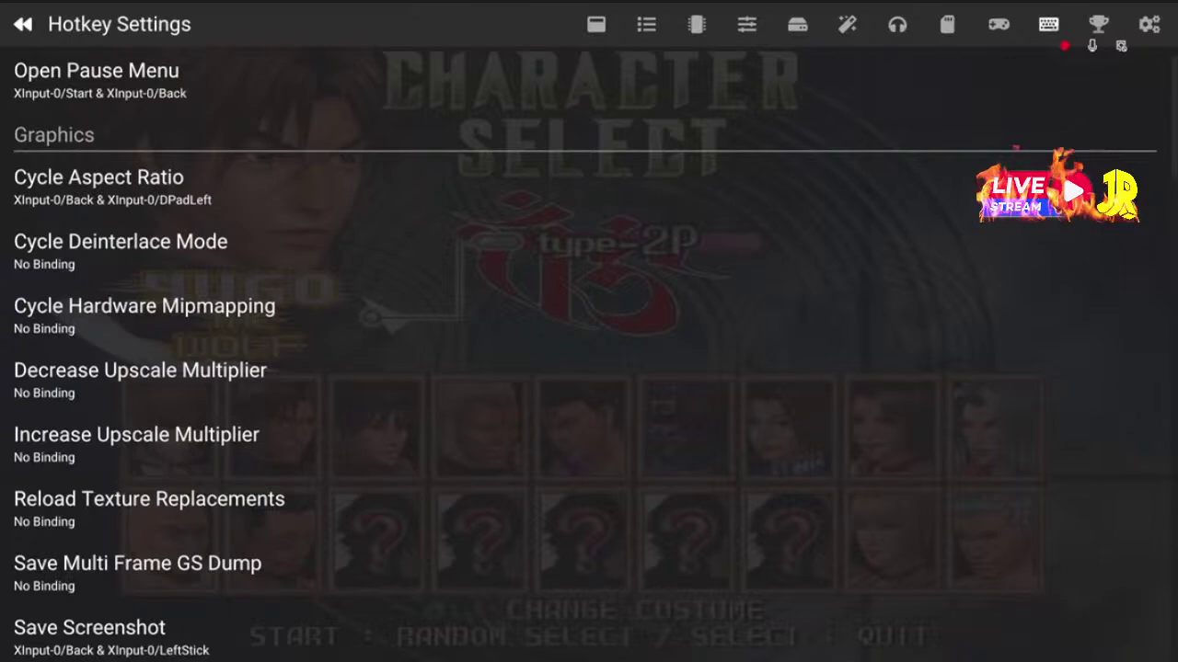
pyautogui.press('Down')
pyautogui.press('Up')
pyautogui.press('Up')
pyautogui.press('Up')
pyautogui.press('Up')
pyautogui.press('Up')
pyautogui.press('Up')
pyautogui.press('Up')
pyautogui.press('Up')
pyautogui.press('Up')
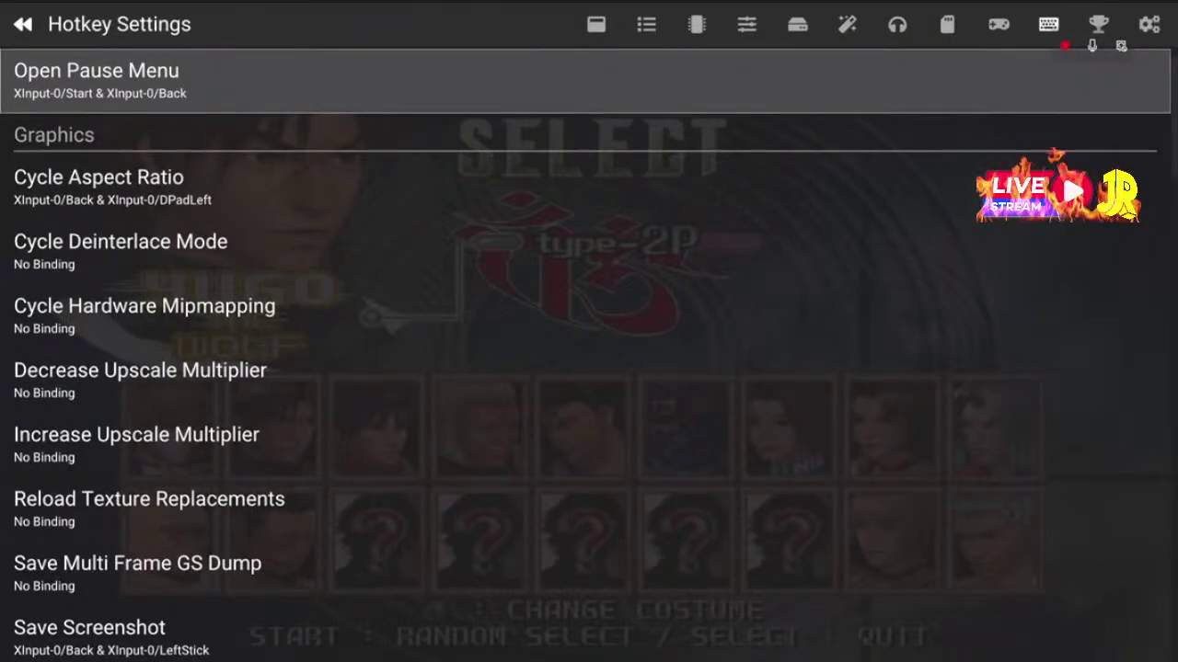
pyautogui.press('Return')
pyautogui.press('Escape')
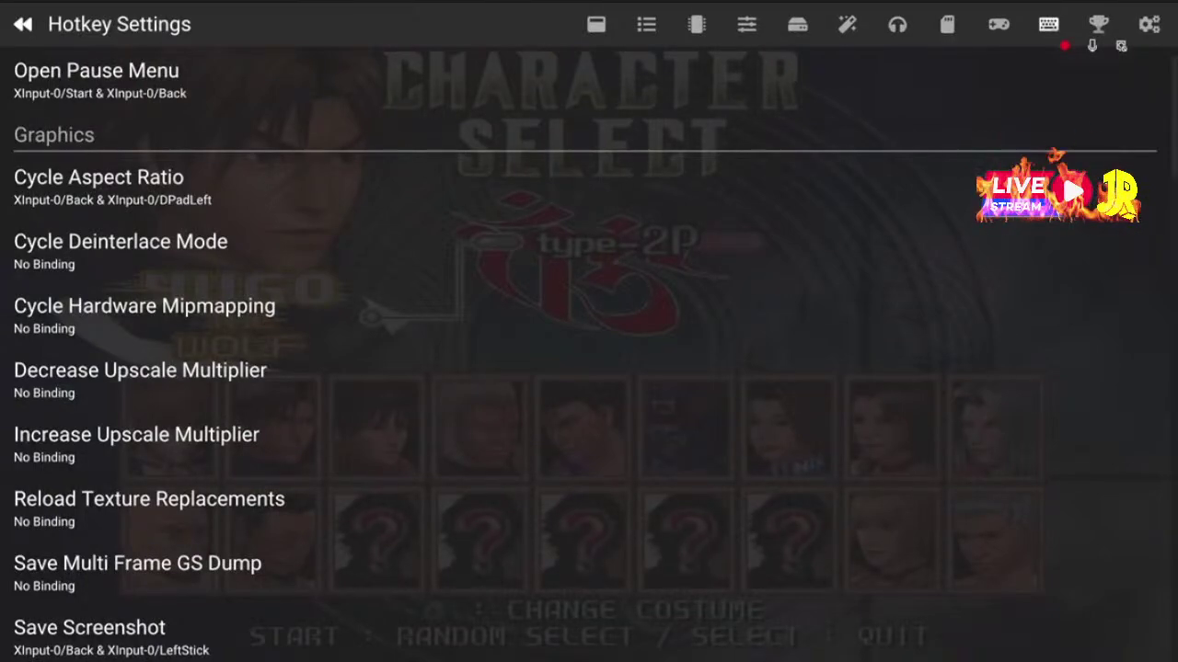
pyautogui.click(98, 188)
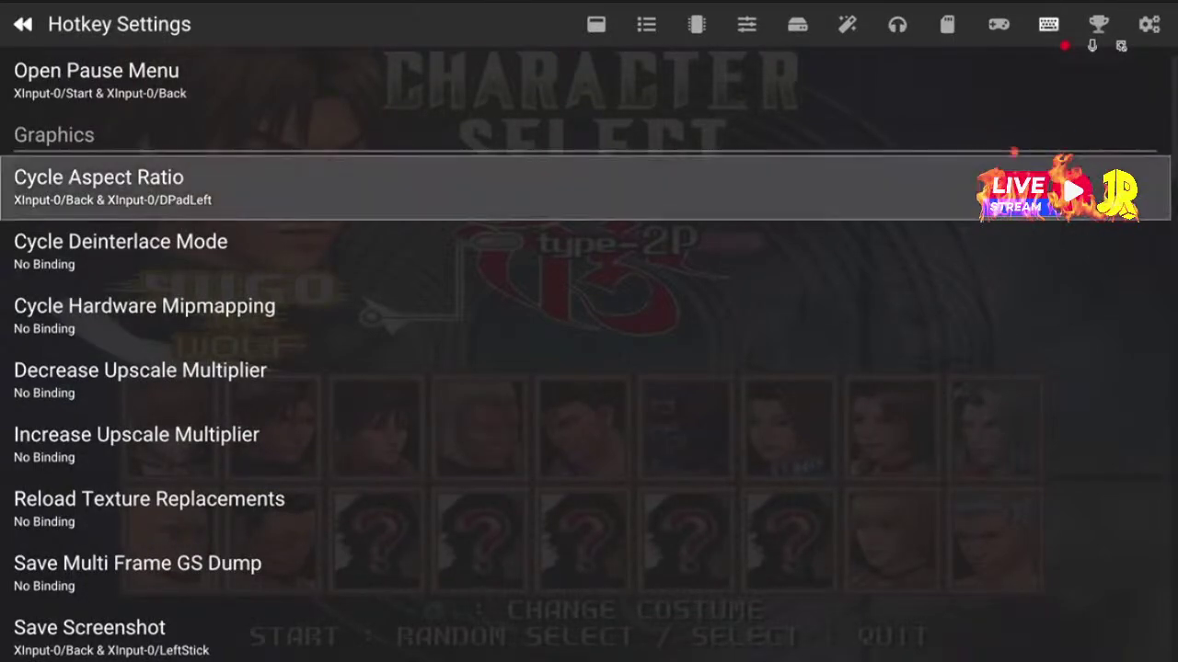
pyautogui.press('Down')
pyautogui.press('Down')
pyautogui.press('Down')
pyautogui.press('Down')
pyautogui.press('Down')
pyautogui.press('Down')
pyautogui.press('Down')
pyautogui.press('Down')
pyautogui.press('Down')
pyautogui.press('Down')
pyautogui.press('Down')
pyautogui.press('Down')
pyautogui.press('Down')
pyautogui.press('Down')
pyautogui.press('Down')
pyautogui.press('Down')
pyautogui.press('Down')
pyautogui.press('Down')
pyautogui.press('Down')
pyautogui.press('Down')
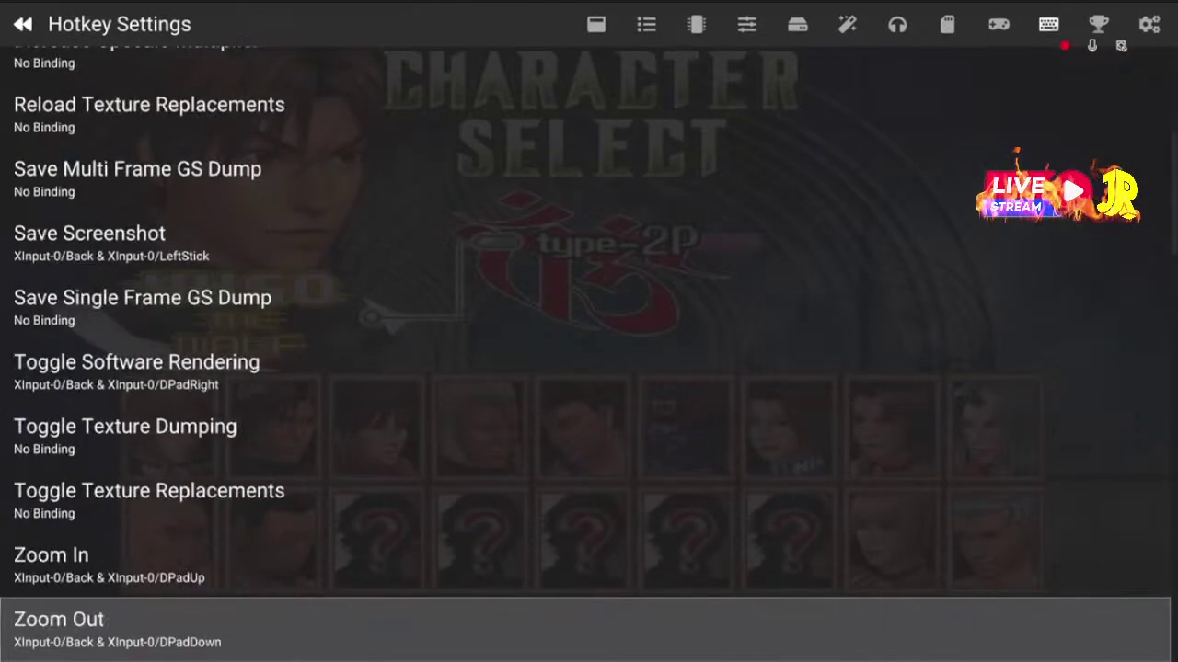
pyautogui.press('Down')
pyautogui.press('Down')
pyautogui.press('Down')
pyautogui.press('Down')
pyautogui.press('Down')
pyautogui.press('Down')
pyautogui.press('Down')
pyautogui.press('Down')
pyautogui.press('Down')
pyautogui.press('Down')
pyautogui.press('Down')
pyautogui.press('Down')
pyautogui.press('Down')
pyautogui.press('Down')
pyautogui.press('Down')
pyautogui.press('Down')
pyautogui.press('Down')
pyautogui.press('Down')
pyautogui.press('Down')
pyautogui.press('Down')
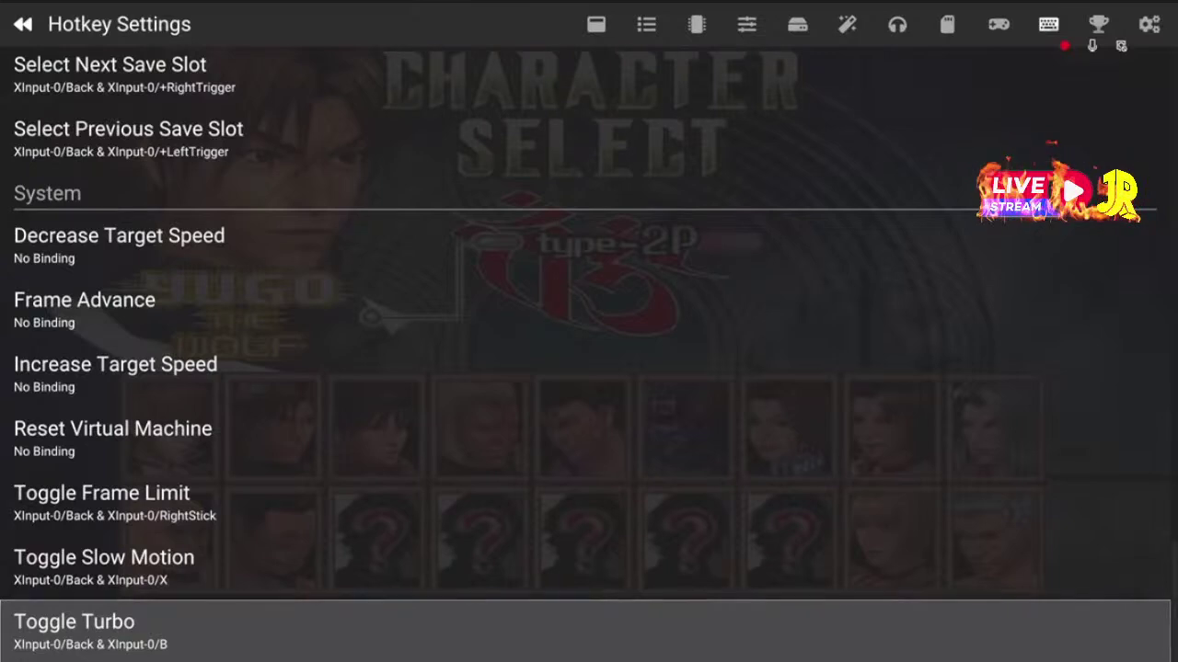
pyautogui.press('Up')
pyautogui.press('Up')
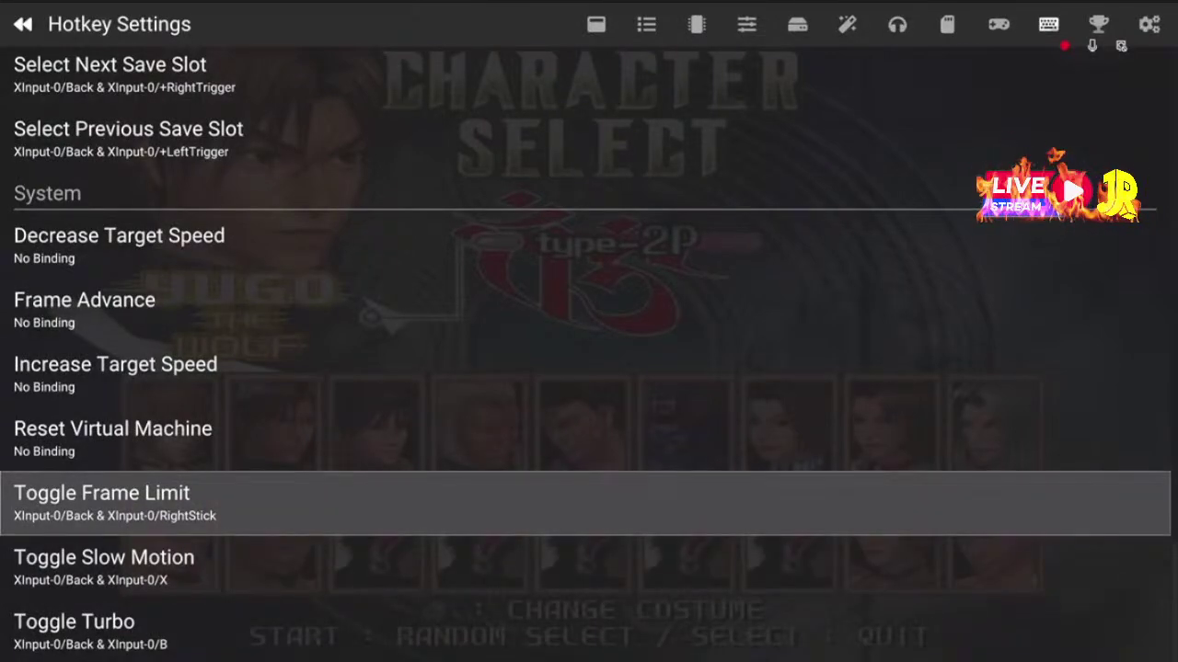
pyautogui.press('Down')
pyautogui.press('Down')
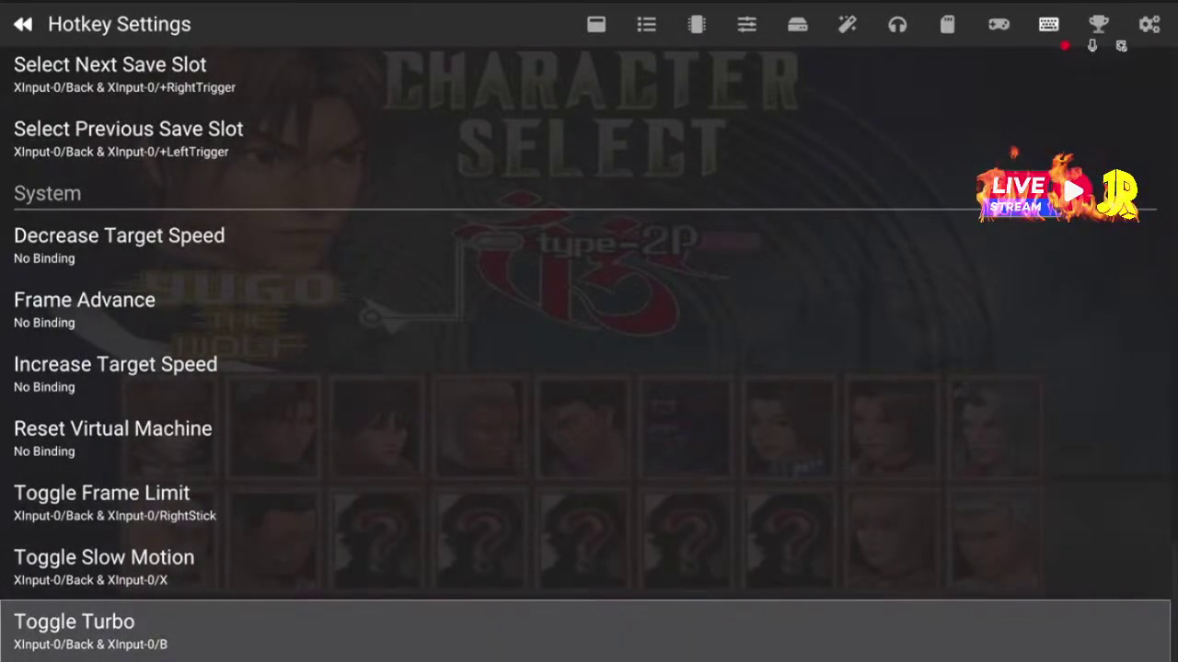
pyautogui.press('Up')
pyautogui.press('Up')
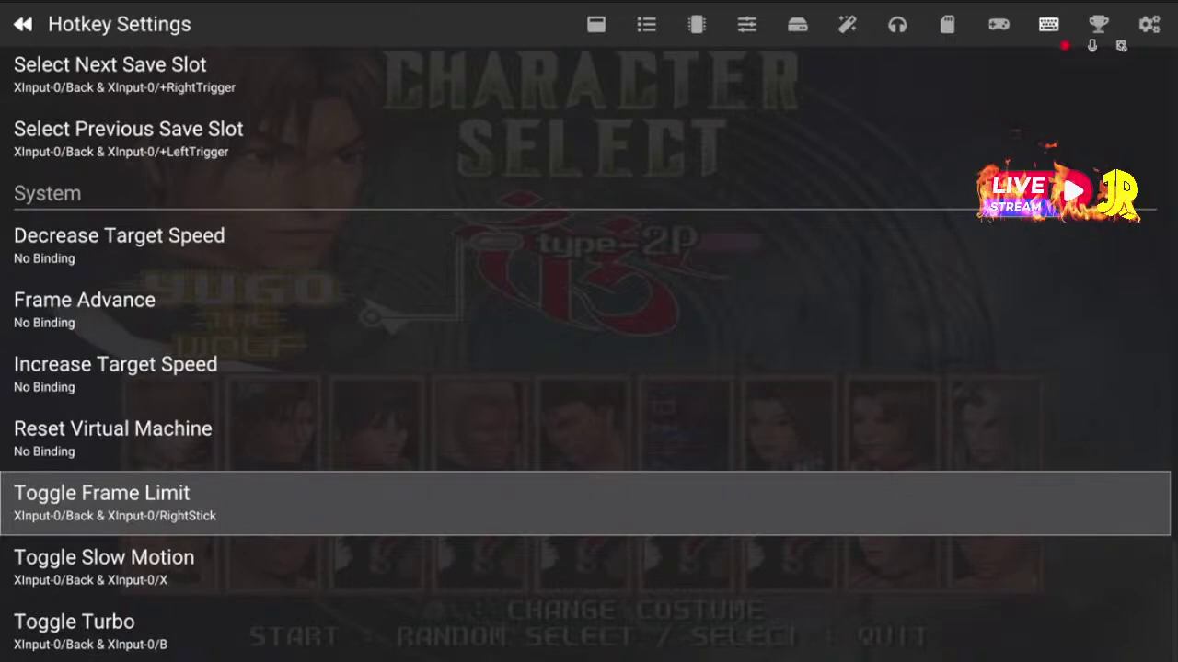
pyautogui.click(104, 566)
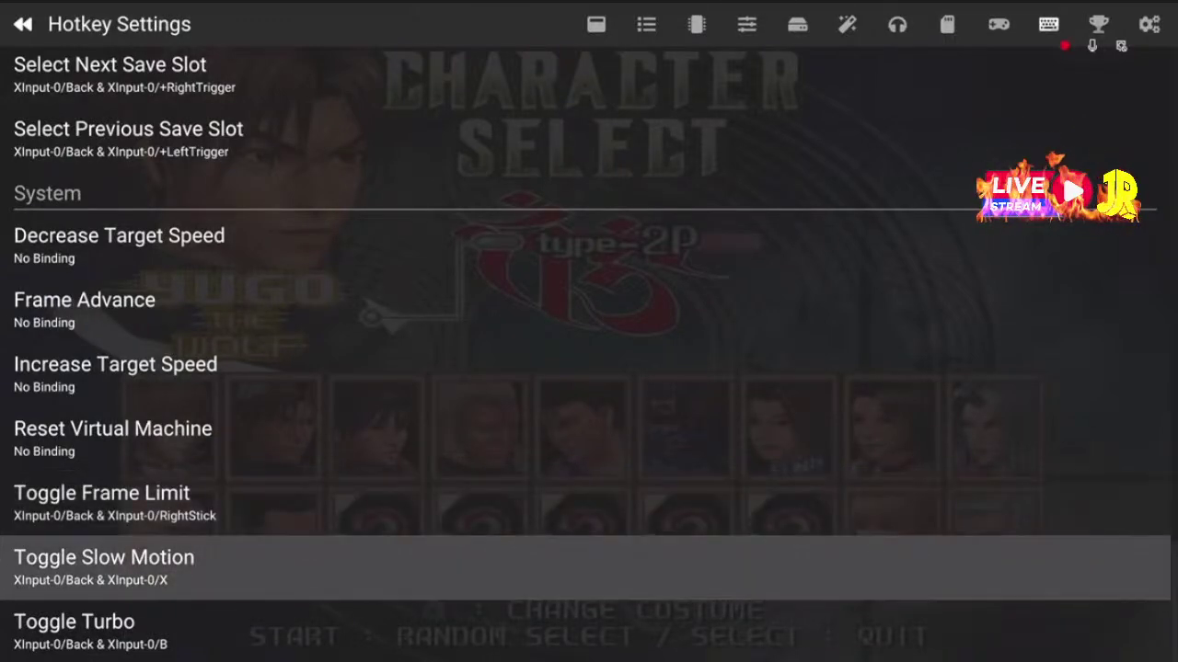
pyautogui.click(101, 502)
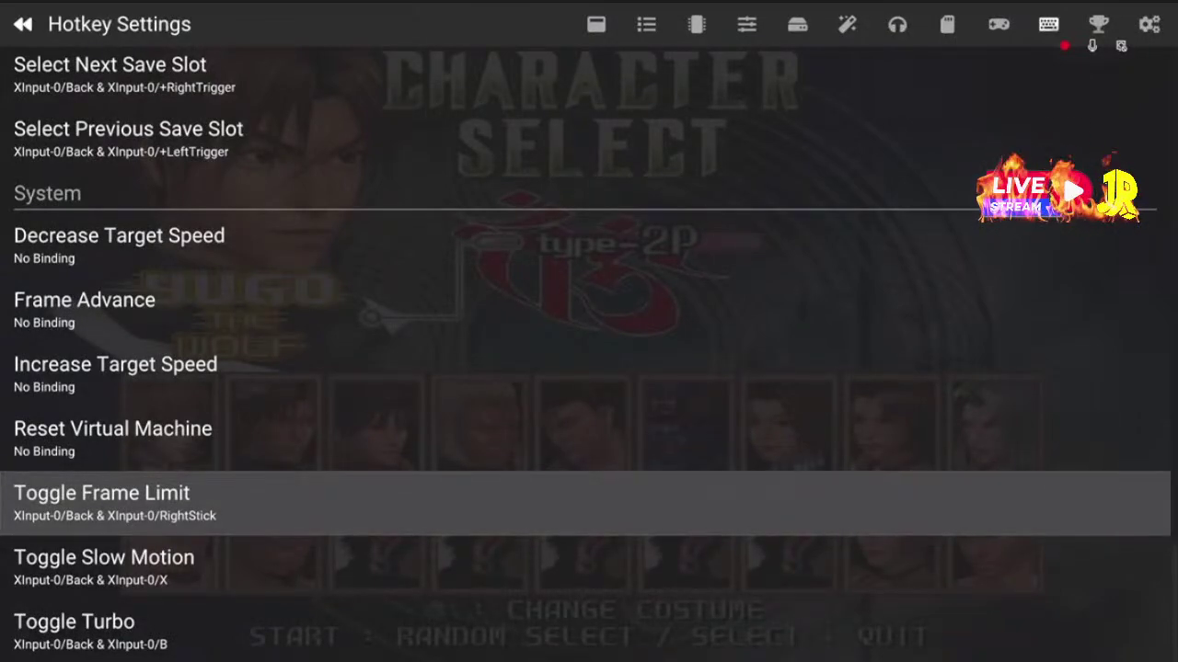
pyautogui.press('Down')
pyautogui.press('Up')
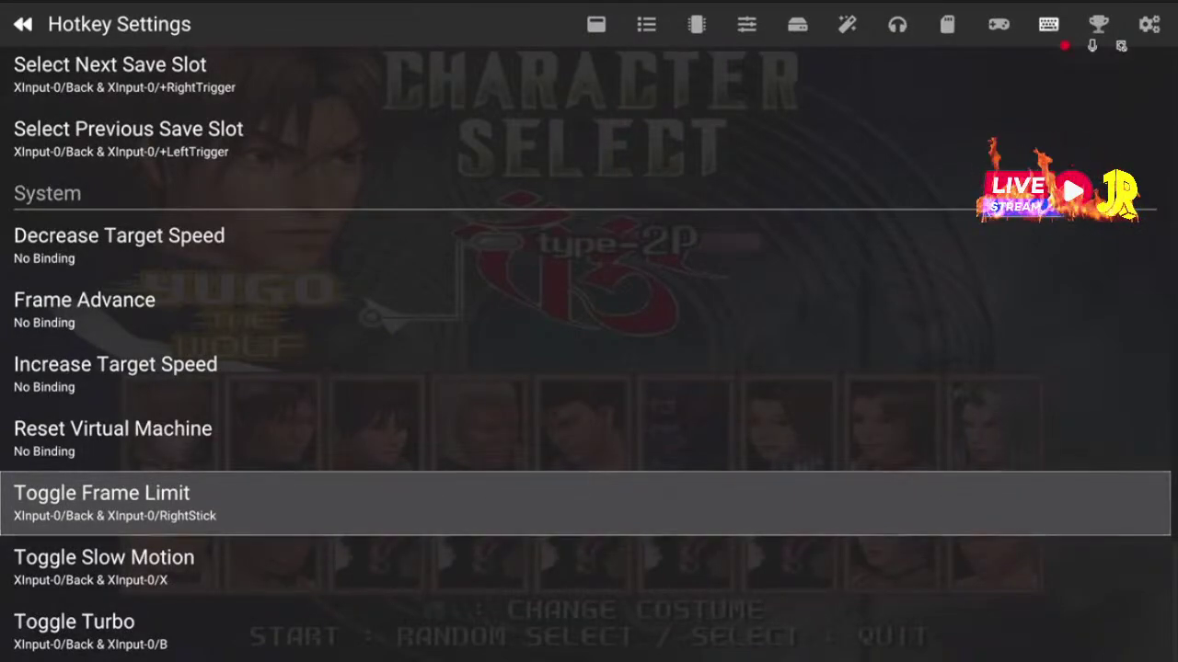
pyautogui.press('Down')
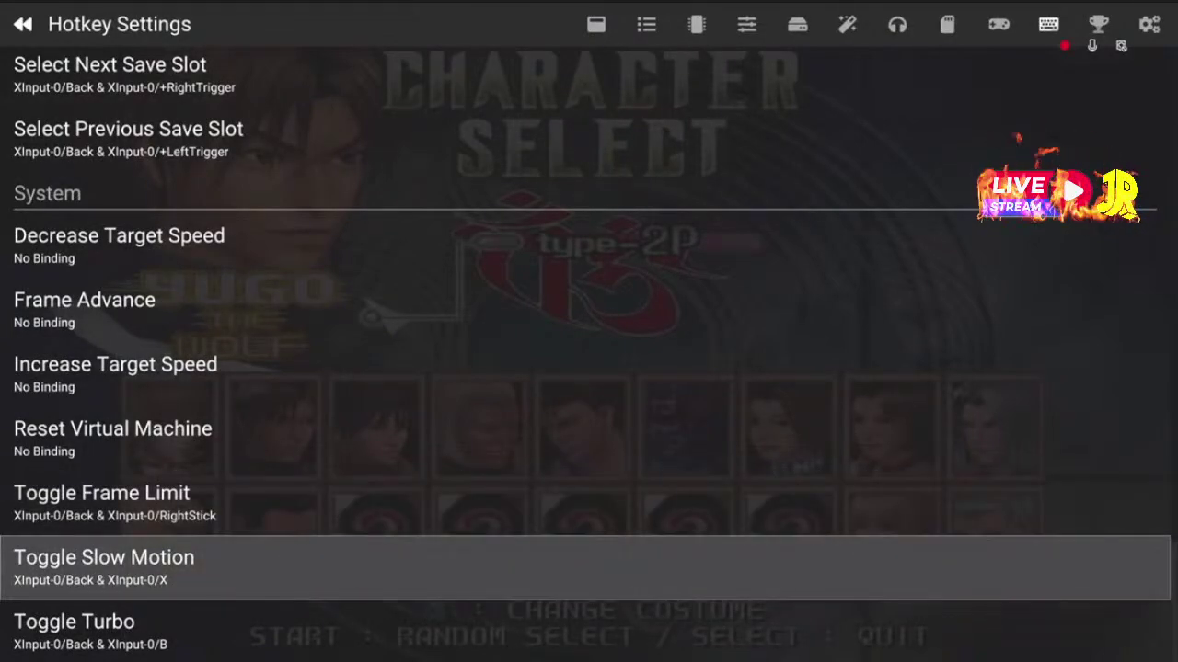
pyautogui.press('Down')
pyautogui.press('pageup')
pyautogui.press('pageup')
pyautogui.press('pageup')
pyautogui.press('pageup')
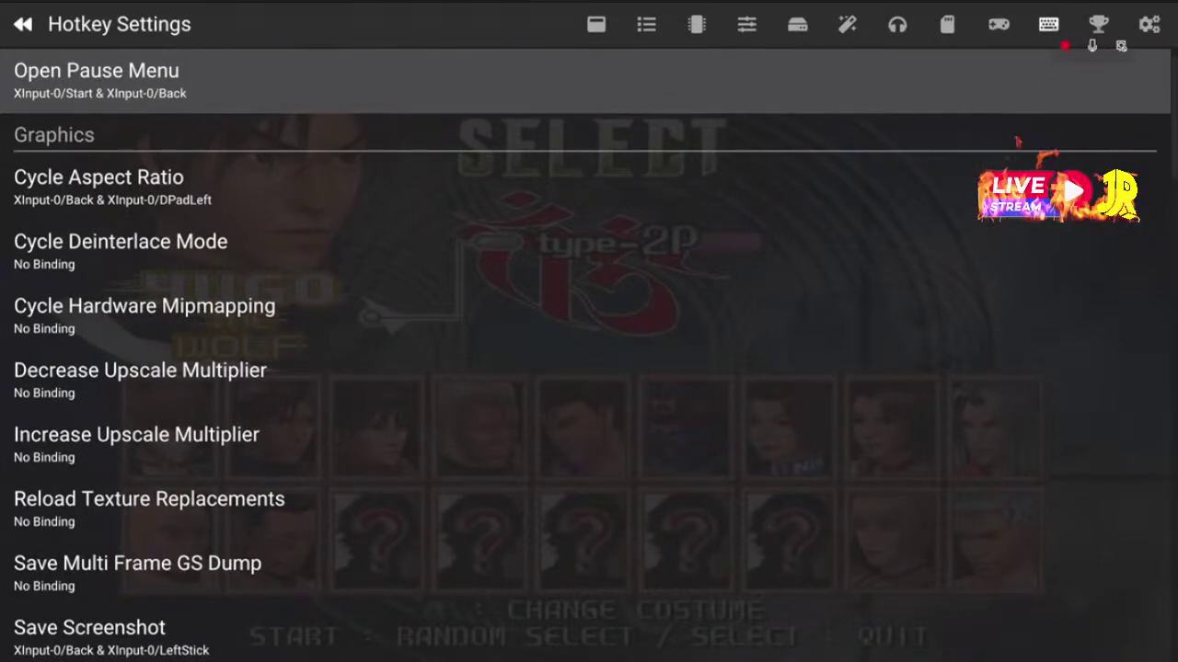
# Move past the Achievements page and open Advanced Settings via the gear icon
pyautogui.press('pagedown')
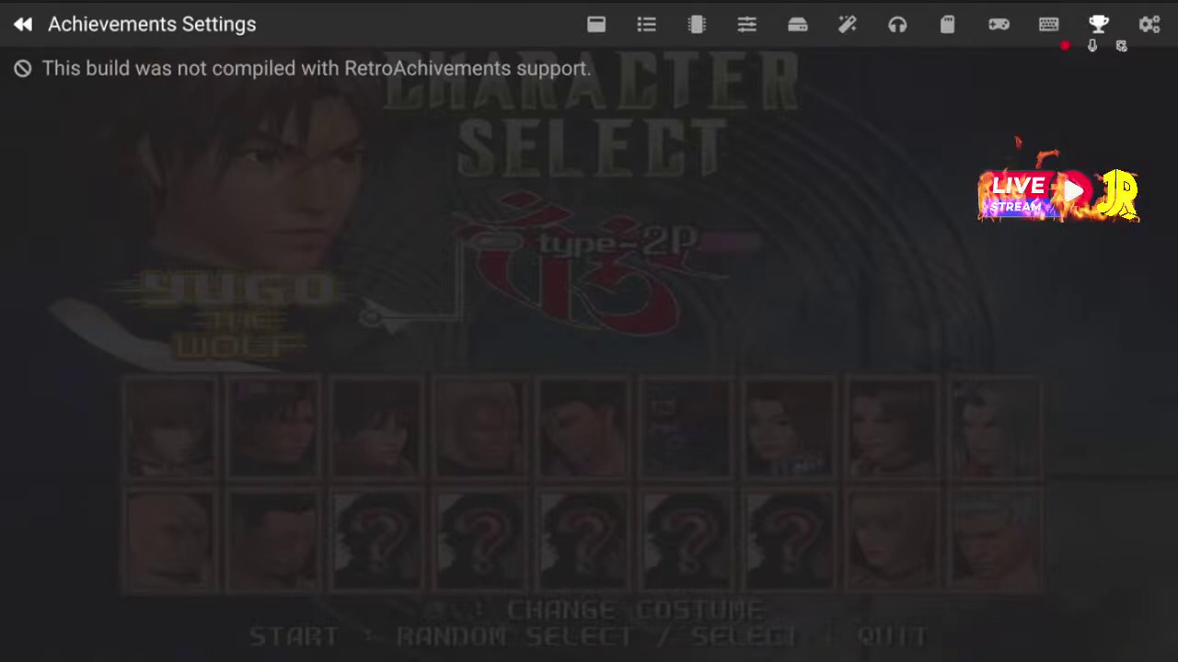
pyautogui.click(1150, 24)
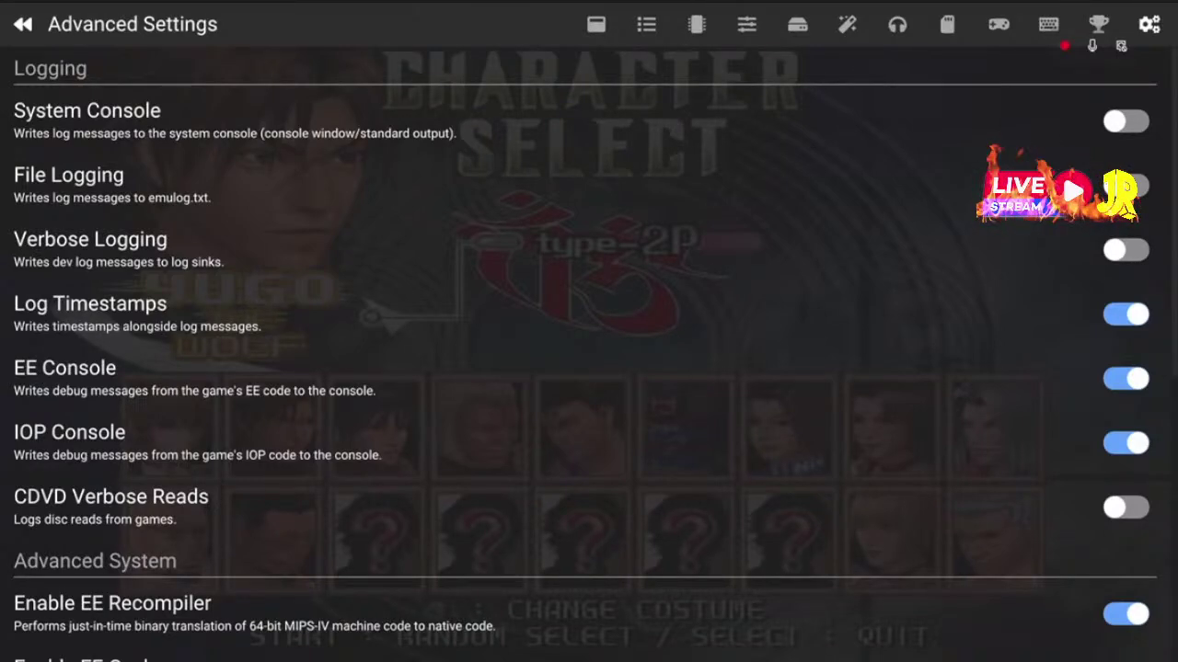
pyautogui.press('Down')
pyautogui.press('Down')
pyautogui.press('Up')
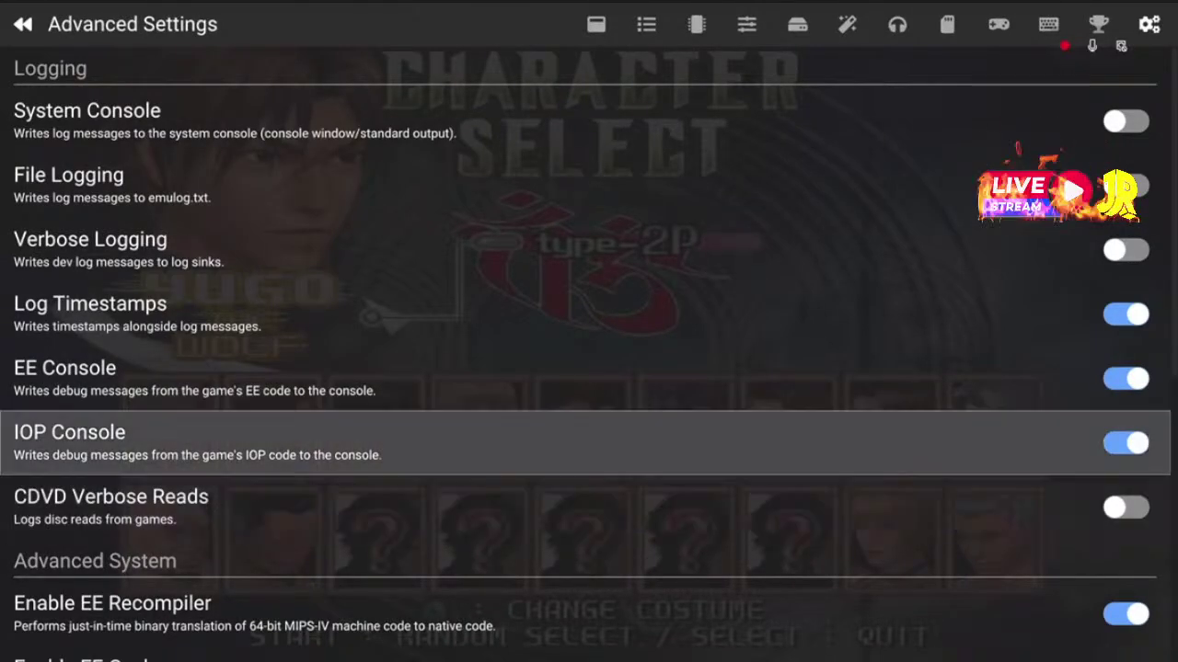
pyautogui.press('Up')
pyautogui.press('Down')
pyautogui.press('Down')
pyautogui.press('Down')
pyautogui.press('Down')
pyautogui.press('Down')
pyautogui.press('Down')
pyautogui.press('Down')
pyautogui.press('Down')
pyautogui.press('Down')
pyautogui.press('Down')
pyautogui.press('Up')
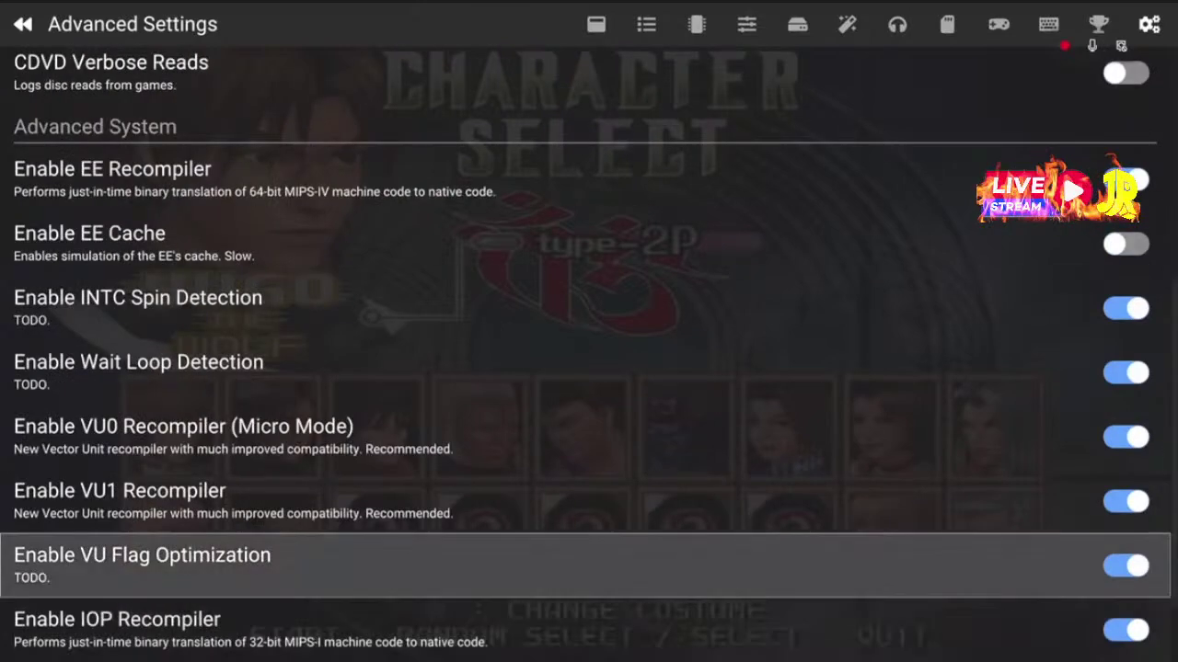
pyautogui.press('Up')
pyautogui.press('Up')
pyautogui.press('Up')
pyautogui.press('Up')
pyautogui.press('Up')
pyautogui.press('Up')
pyautogui.press('Up')
pyautogui.press('Down')
pyautogui.press('Down')
pyautogui.press('Down')
pyautogui.press('Down')
pyautogui.press('Down')
pyautogui.press('Down')
pyautogui.press('Down')
pyautogui.press('Down')
pyautogui.press('Down')
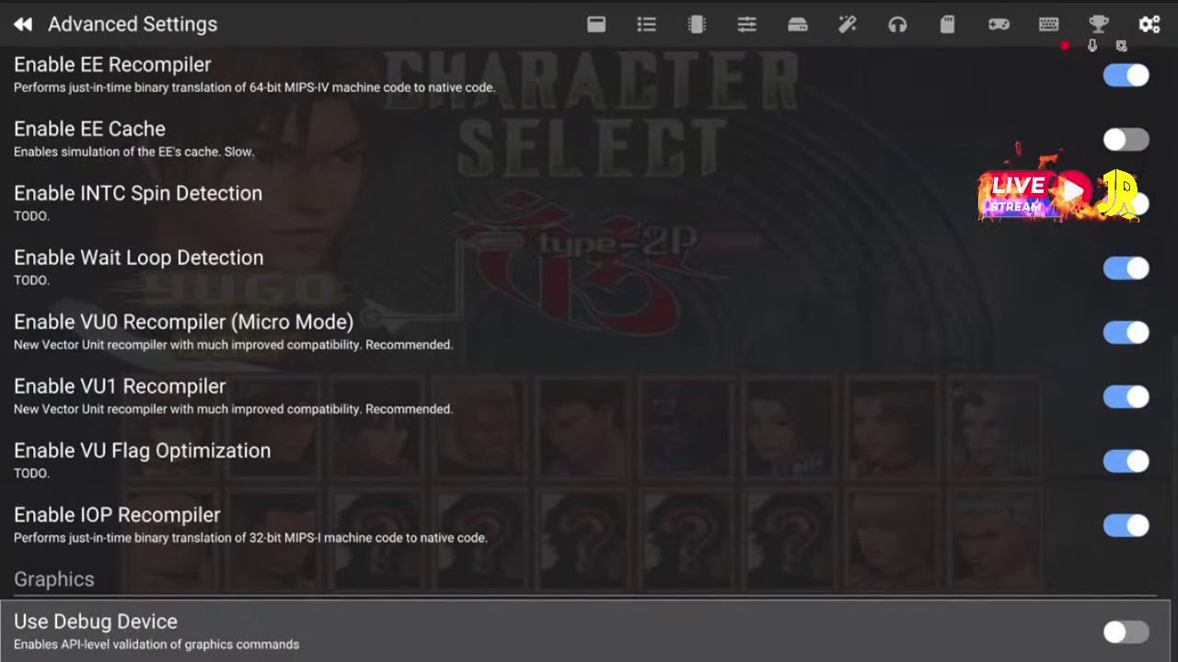
pyautogui.press('Up')
pyautogui.press('Up')
pyautogui.press('Up')
pyautogui.press('Up')
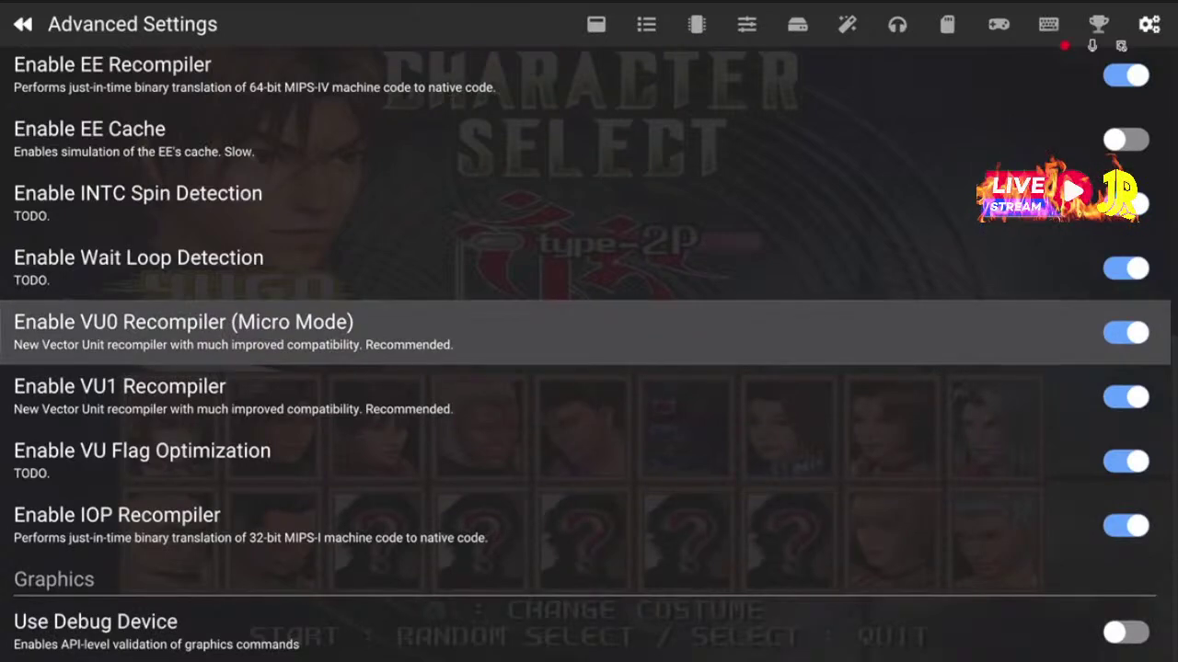
pyautogui.press('Up')
pyautogui.press('Up')
pyautogui.press('Up')
pyautogui.press('Up')
pyautogui.press('Up')
pyautogui.press('Up')
pyautogui.press('Up')
pyautogui.press('Up')
pyautogui.press('Down')
pyautogui.press('Down')
pyautogui.press('Down')
pyautogui.press('Down')
pyautogui.press('Down')
pyautogui.press('Down')
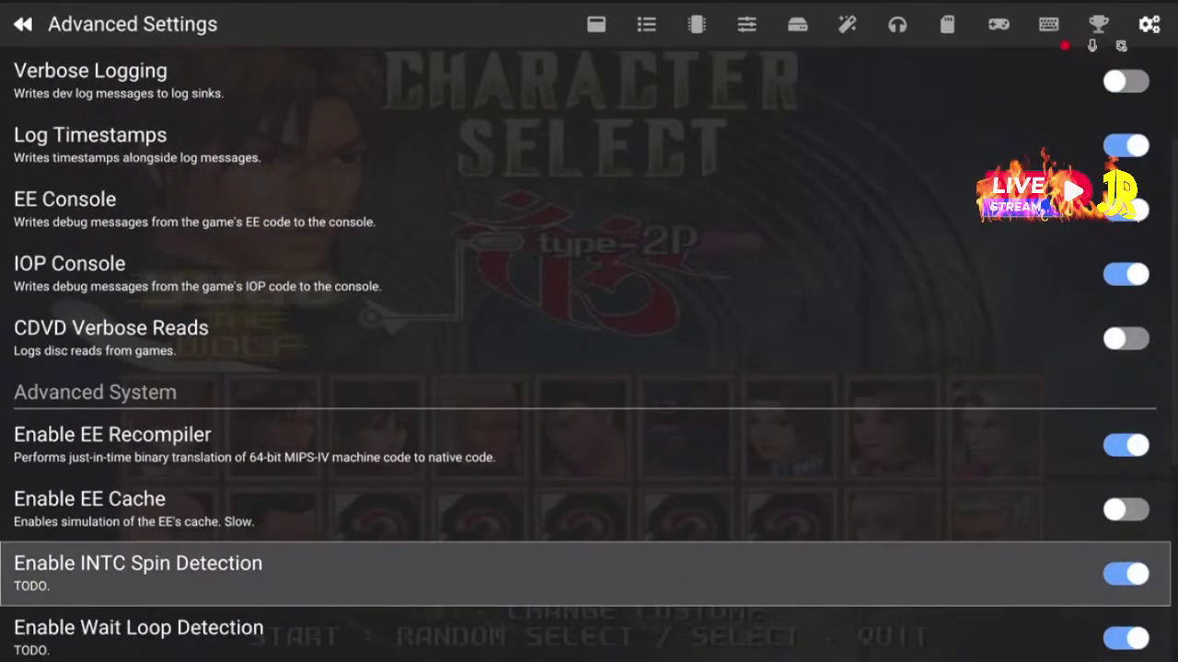
pyautogui.press('Up')
pyautogui.press('Up')
pyautogui.press('Up')
pyautogui.press('Up')
pyautogui.press('Up')
pyautogui.press('Down')
pyautogui.press('Down')
pyautogui.press('Down')
pyautogui.press('Up')
pyautogui.press('Up')
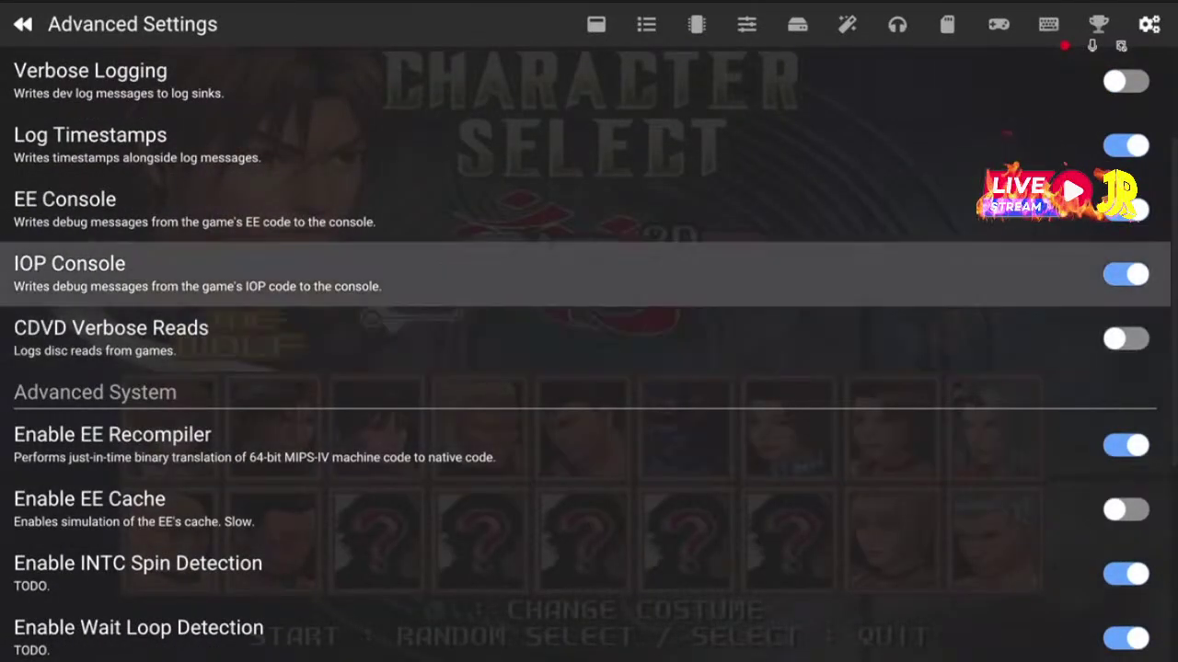
pyautogui.press('Up')
pyautogui.press('Up')
pyautogui.press('Up')
pyautogui.press('Up')
pyautogui.press('Up')
pyautogui.press('Down')
pyautogui.press('Down')
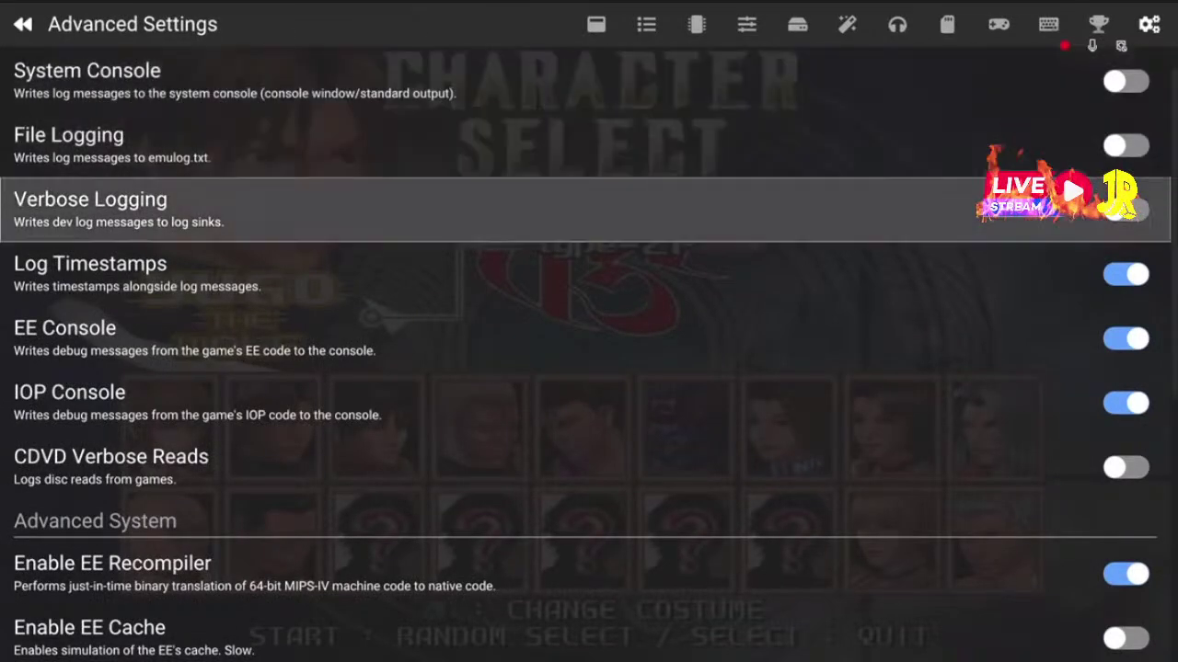
pyautogui.press('Down')
pyautogui.press('Down')
pyautogui.press('Down')
pyautogui.press('Down')
pyautogui.press('Up')
pyautogui.press('Up')
pyautogui.press('Up')
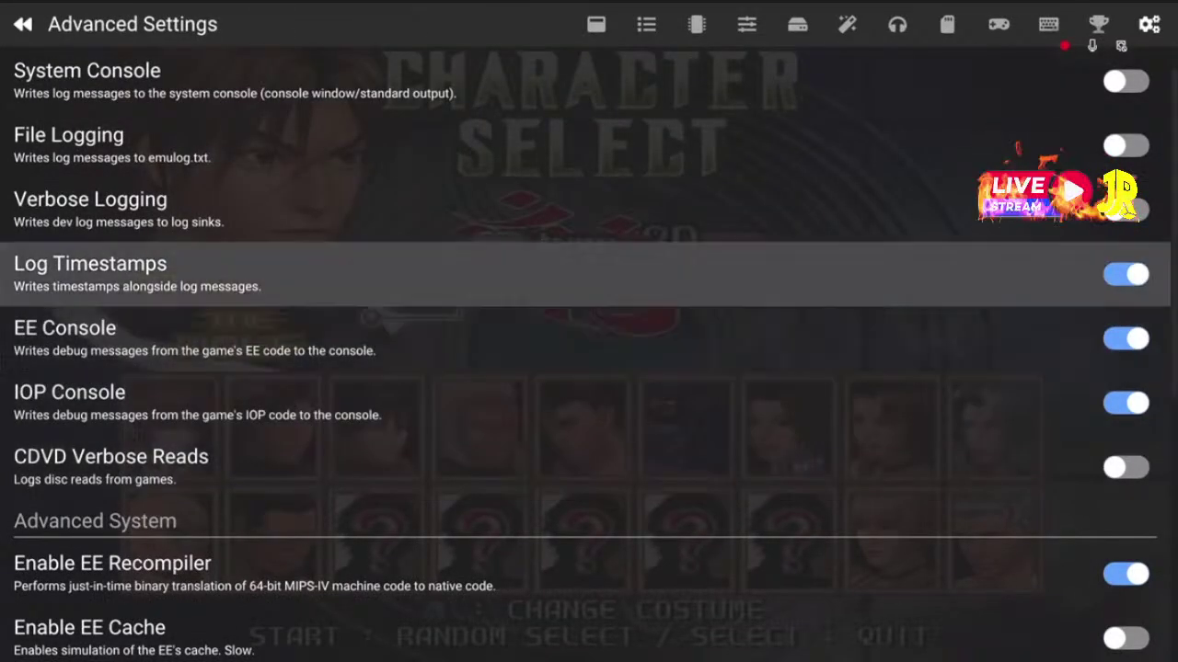
pyautogui.press('Up')
pyautogui.press('Down')
pyautogui.press('Down')
pyautogui.press('Down')
pyautogui.press('Down')
pyautogui.press('Down')
pyautogui.press('Down')
pyautogui.press('Down')
pyautogui.press('Down')
pyautogui.press('Down')
pyautogui.press('Up')
pyautogui.press('Up')
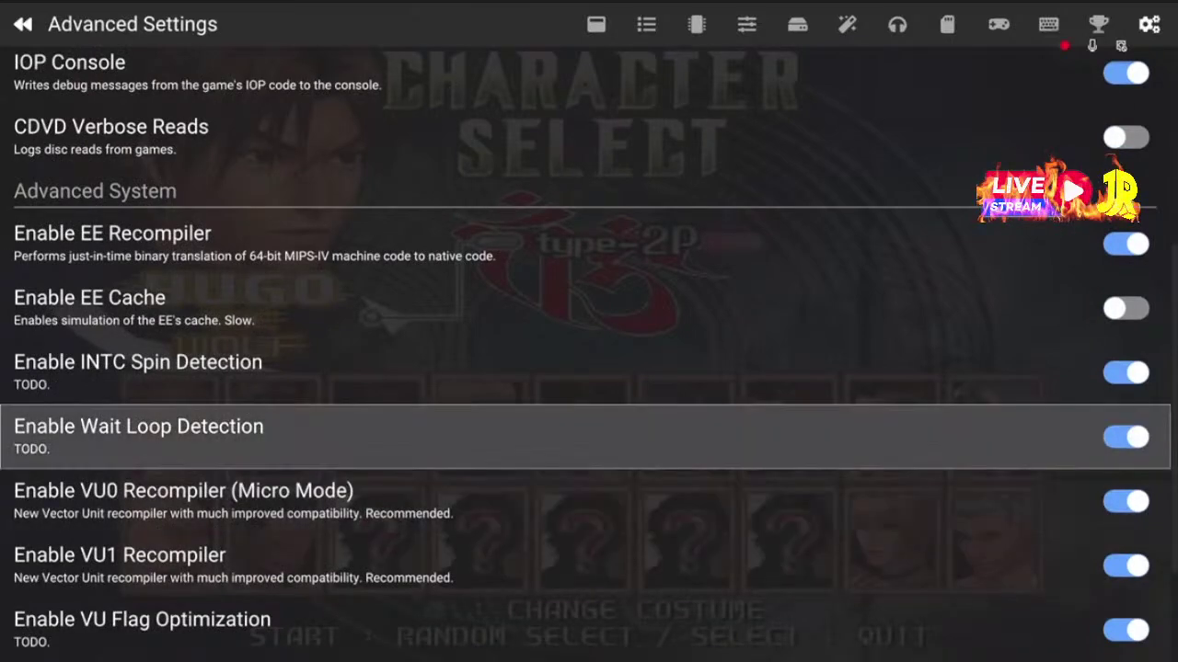
pyautogui.press('Up')
pyautogui.press('Up')
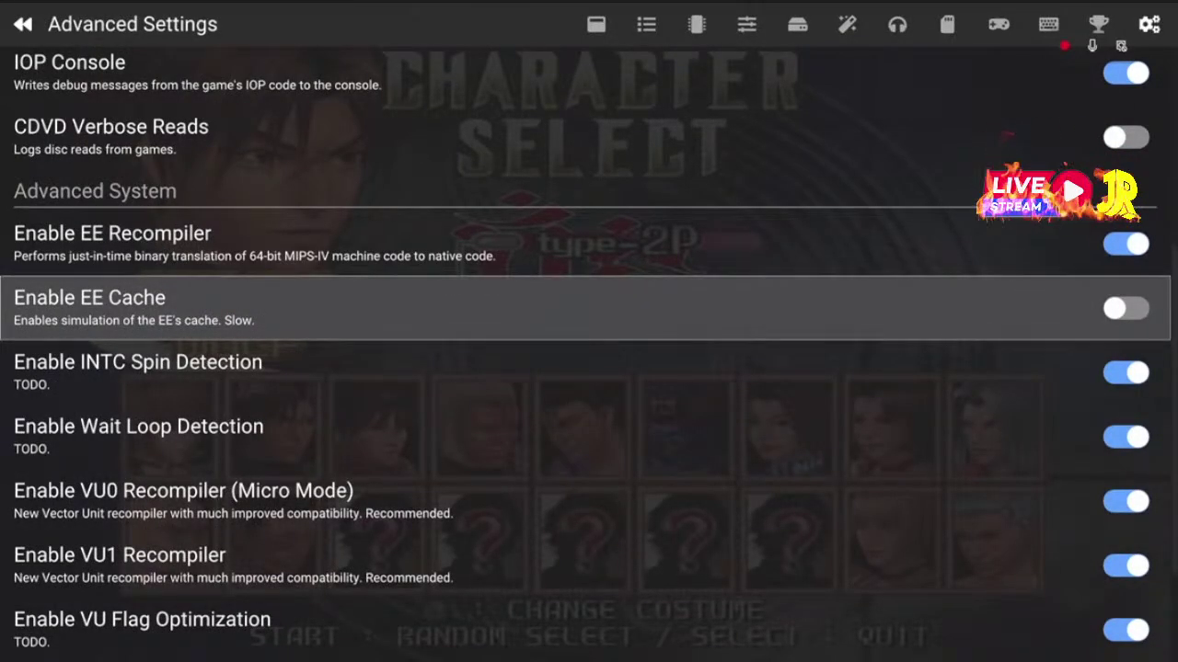
# Toggle Enable EE Cache on and back off, then go to Interface Settings
pyautogui.press('Return')
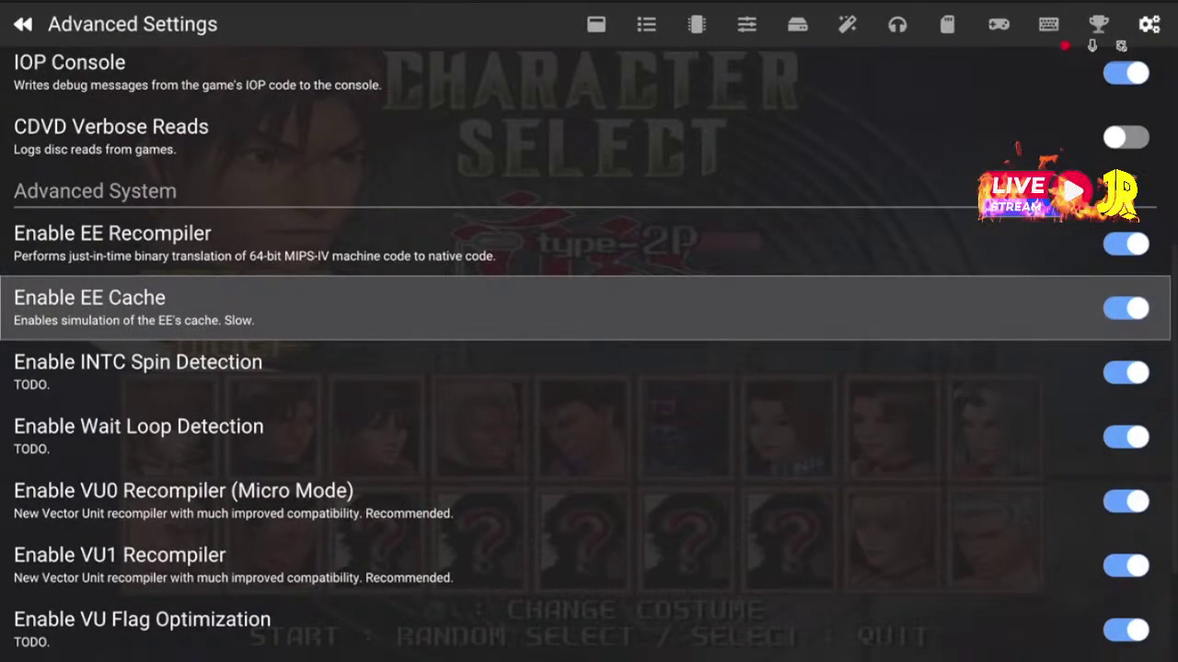
pyautogui.press('Return')
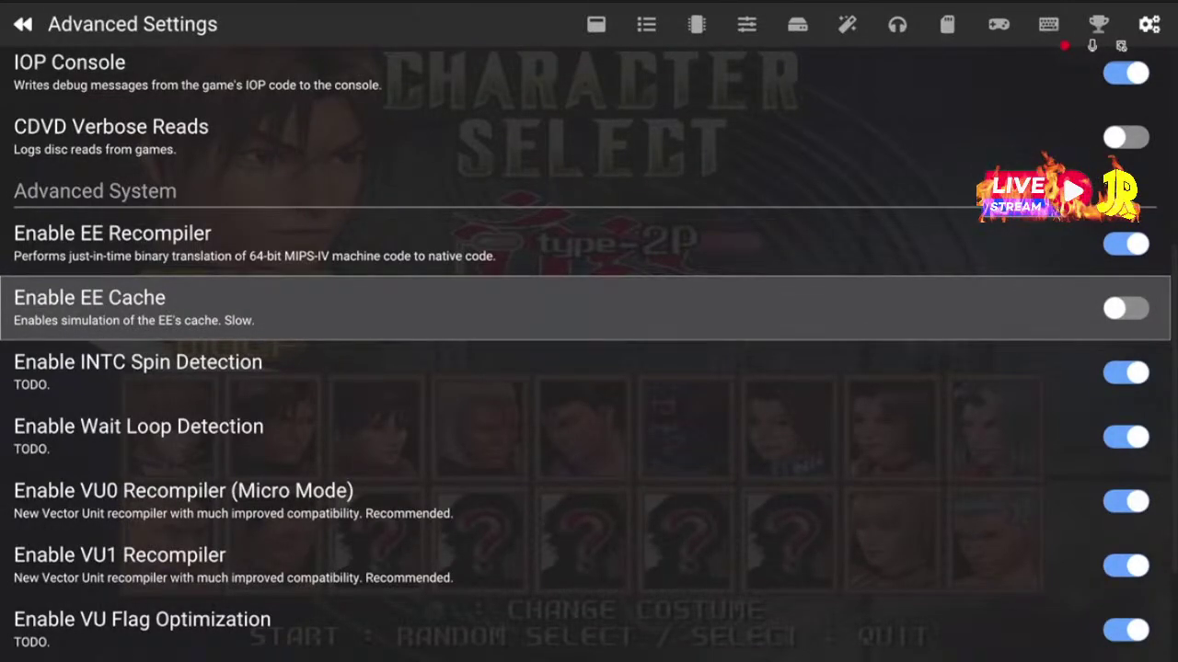
pyautogui.press('pagedown')
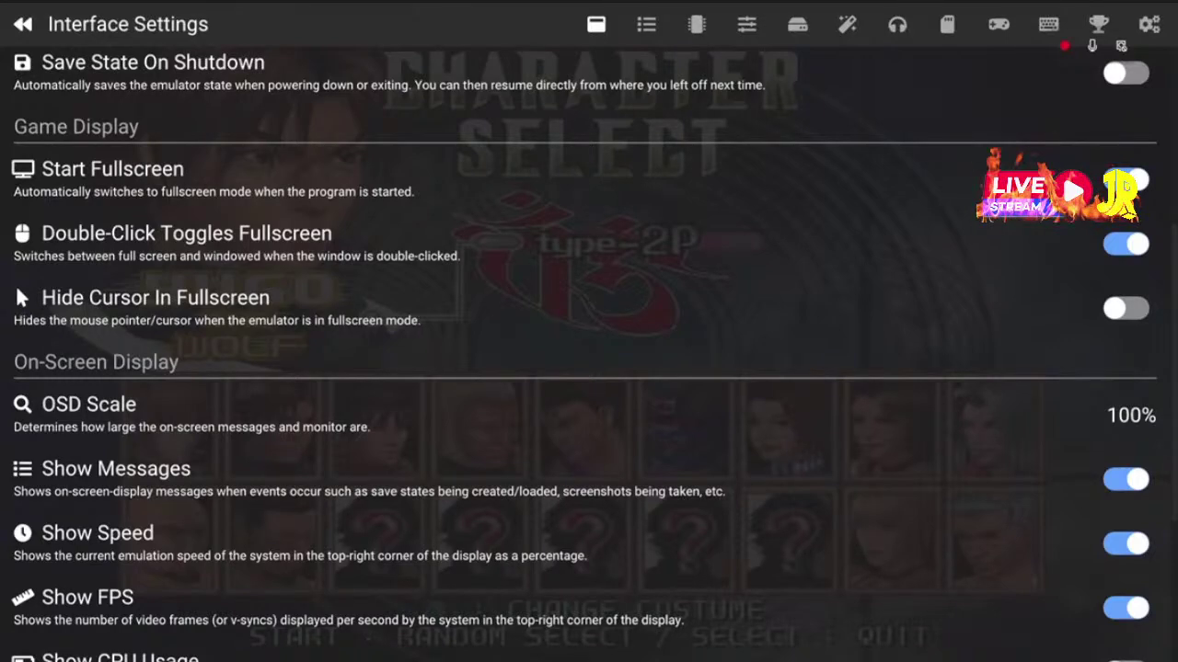
# Leave Advanced Settings and close the PCSX2 settings to resume the fighting match
pyautogui.press('pageup')
pyautogui.press('Up')
pyautogui.press('Up')
pyautogui.press('Up')
pyautogui.press('Up')
pyautogui.press('Up')
pyautogui.press('Up')
pyautogui.press('Up')
pyautogui.press('Up')
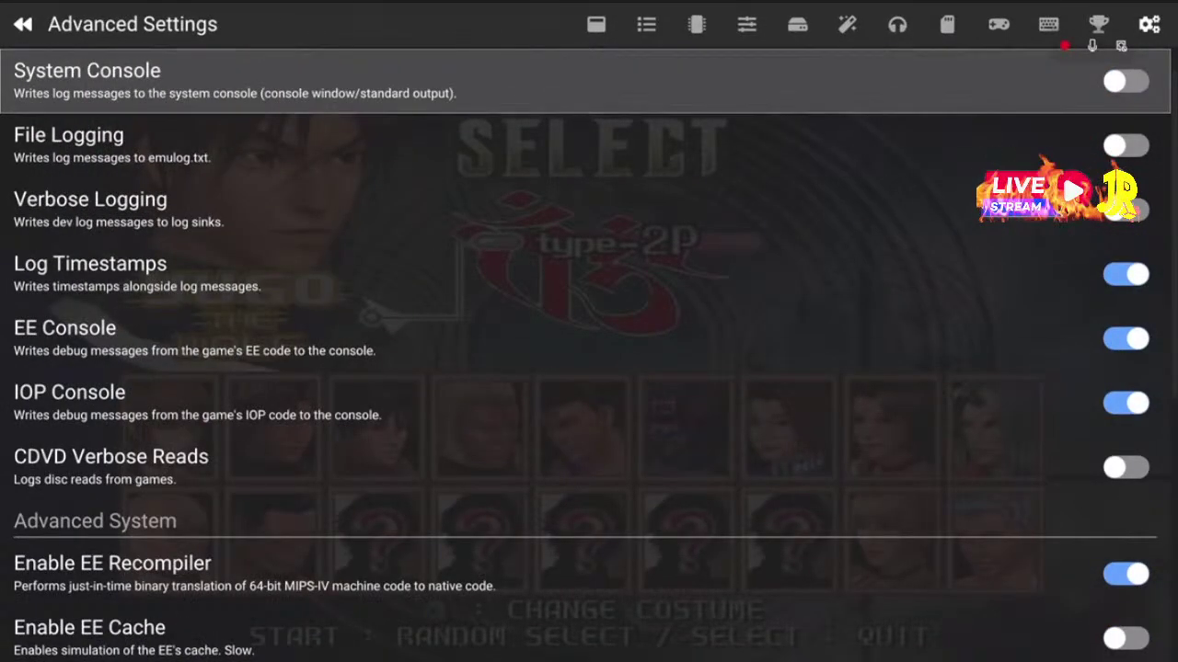
pyautogui.press('Escape')
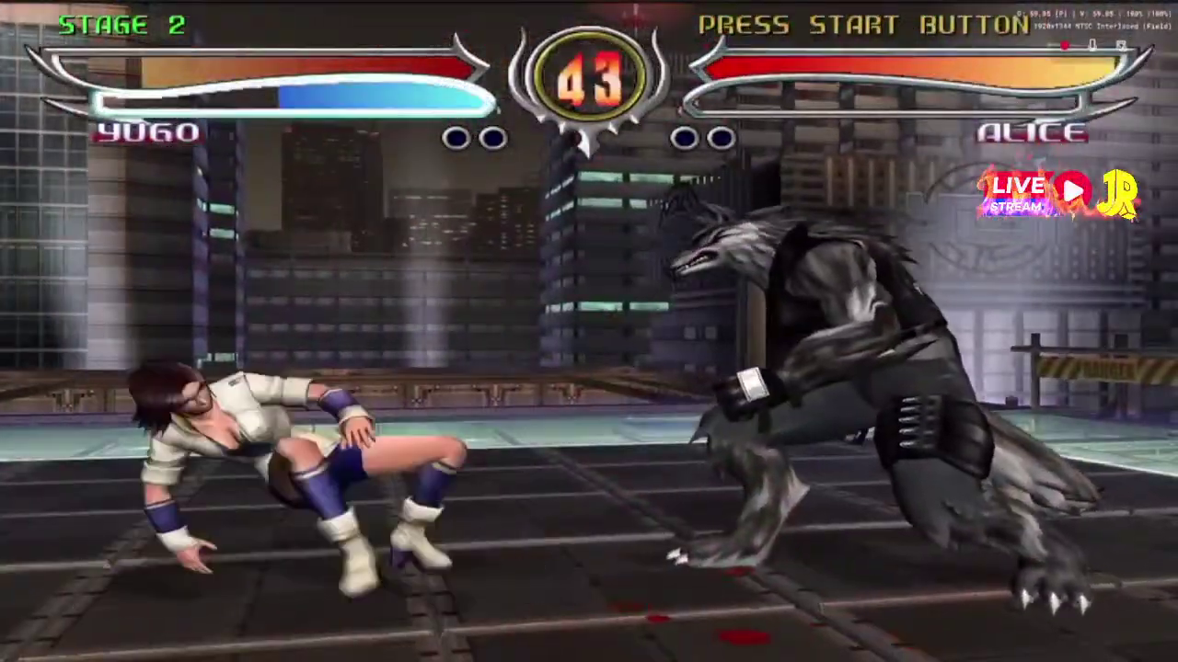
# Close Bloody Roar 4 from the pause menu using Close Game > Exit Without Saving
pyautogui.press('Escape')
pyautogui.press('Down')
pyautogui.press('Down')
pyautogui.press('Down')
pyautogui.press('Down')
pyautogui.press('Down')
pyautogui.press('Down')
pyautogui.press('Down')
pyautogui.press('Down')
pyautogui.press('Down')
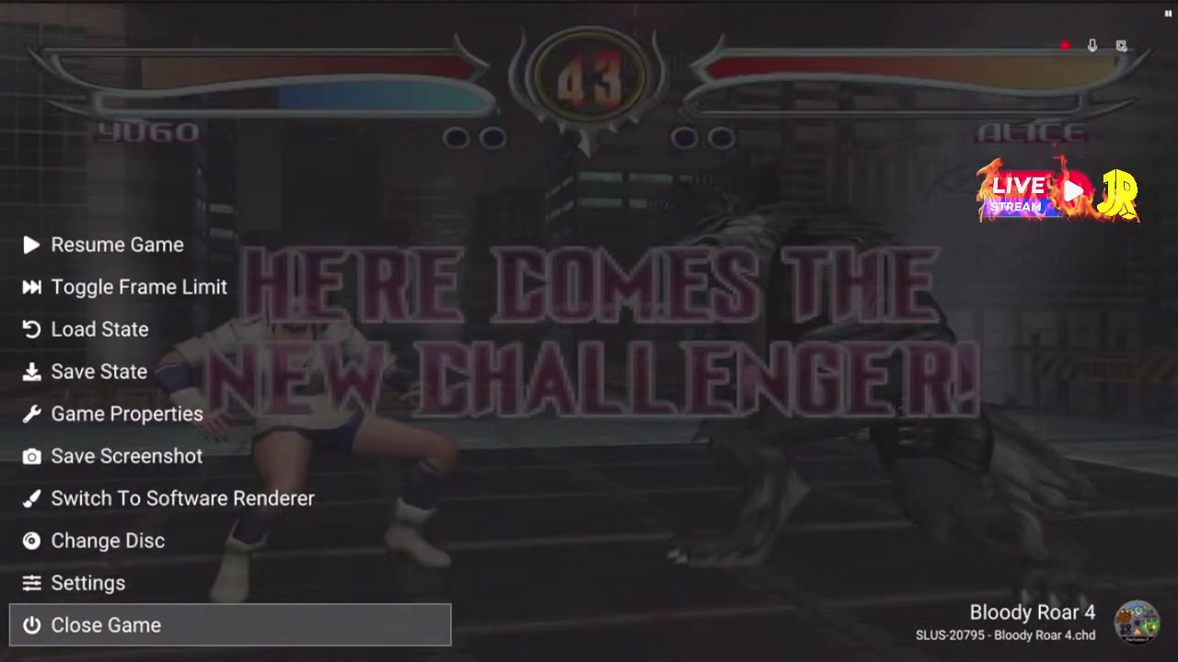
pyautogui.press('Return')
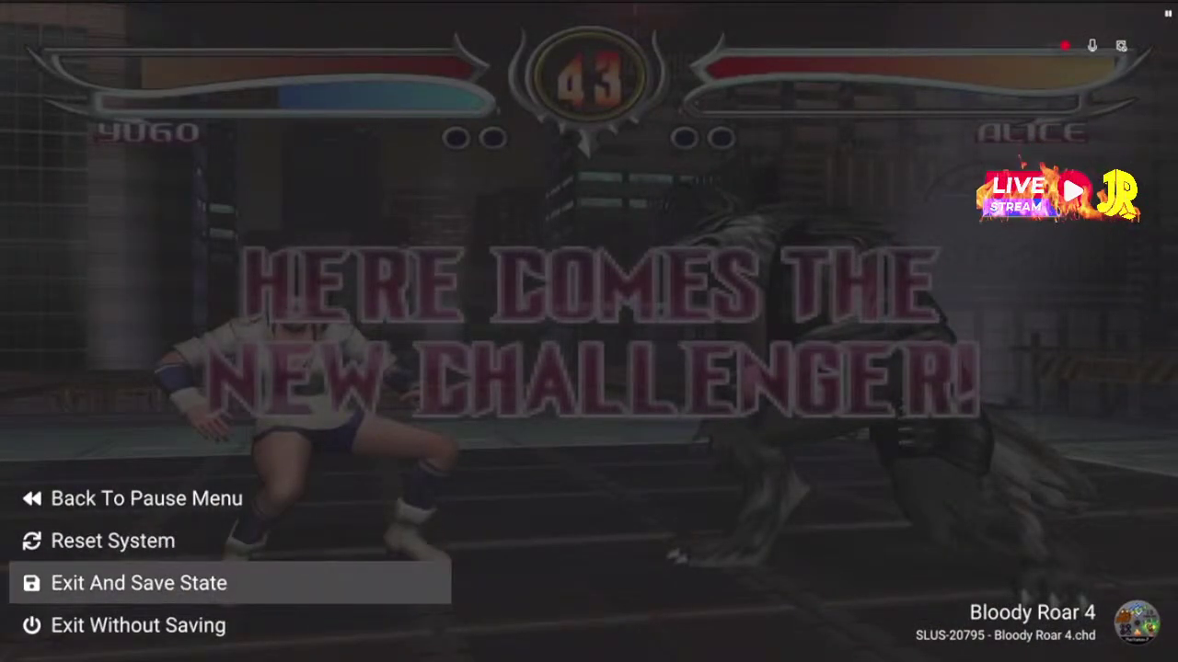
pyautogui.press('Down')
pyautogui.press('Return')
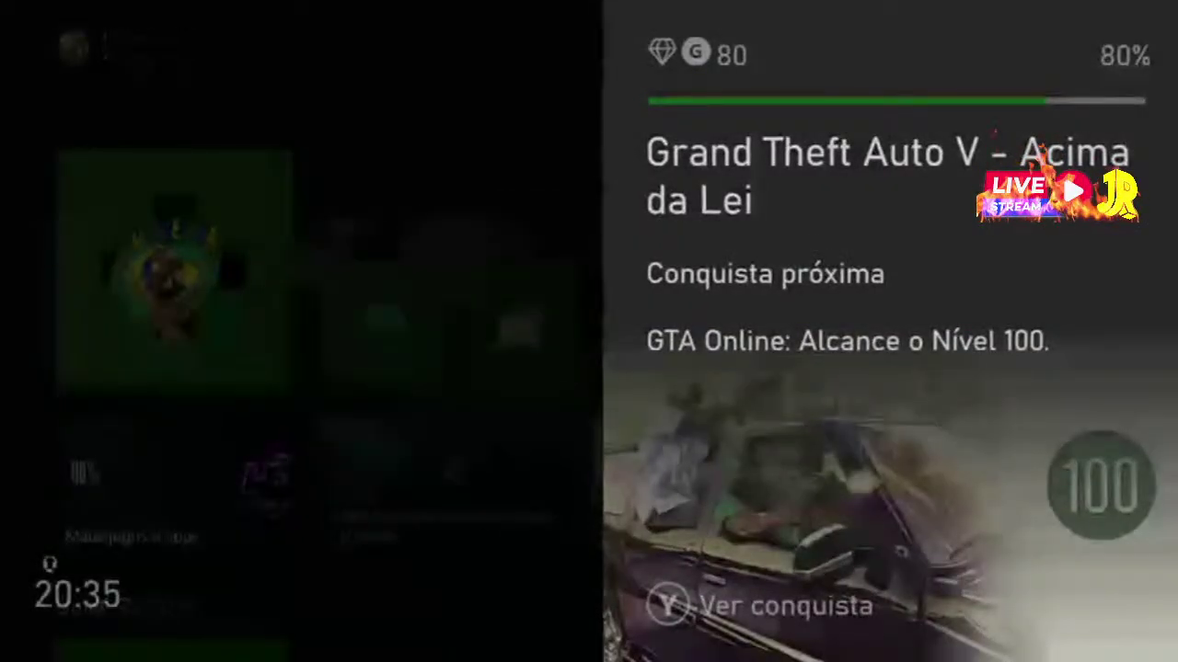
# Launch BrHueHue2.0 from its tile, then cancel the 'already playing on Xbox Series S' warning
pyautogui.moveTo(528, 334)
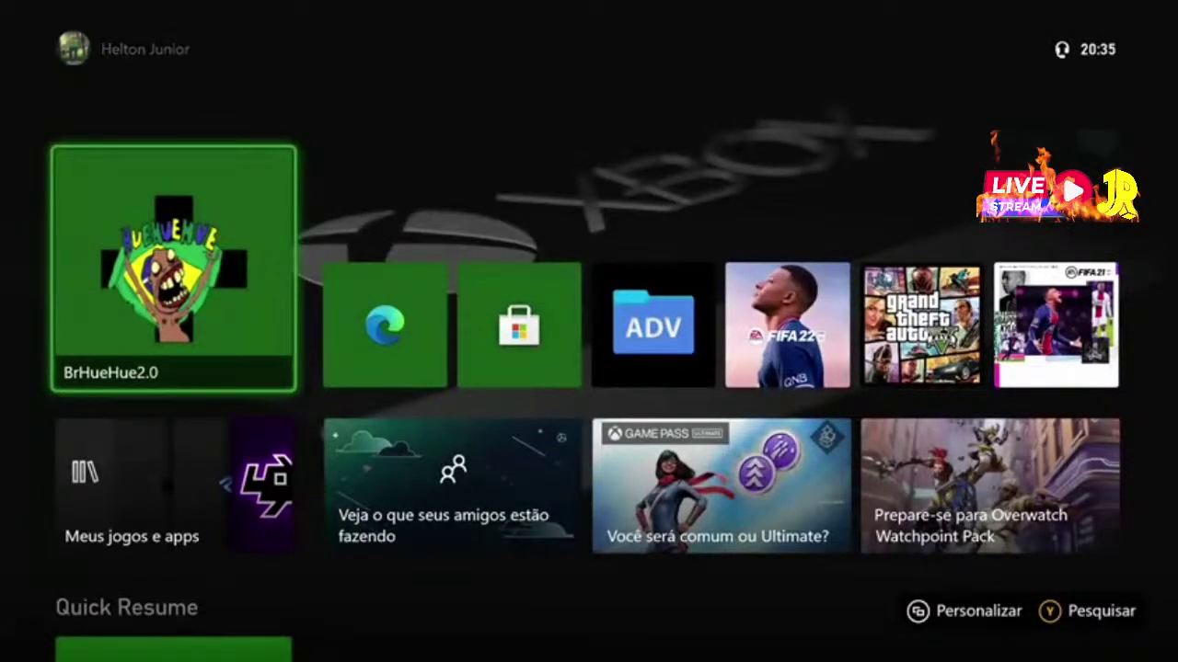
pyautogui.press('Return')
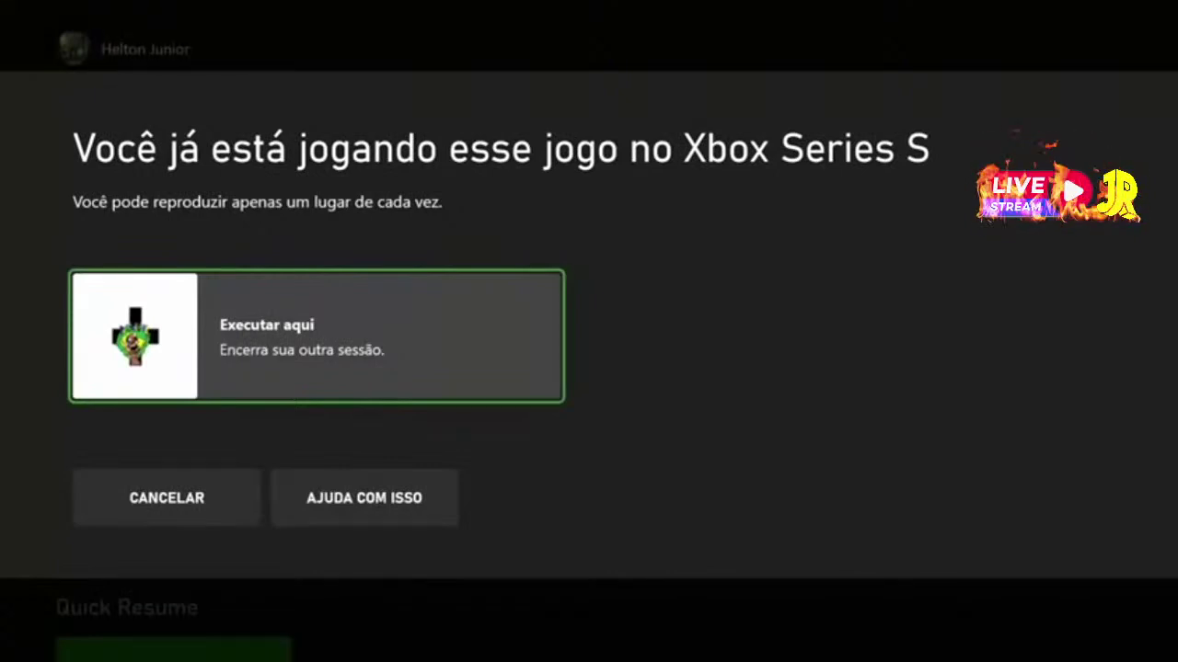
pyautogui.press('Down')
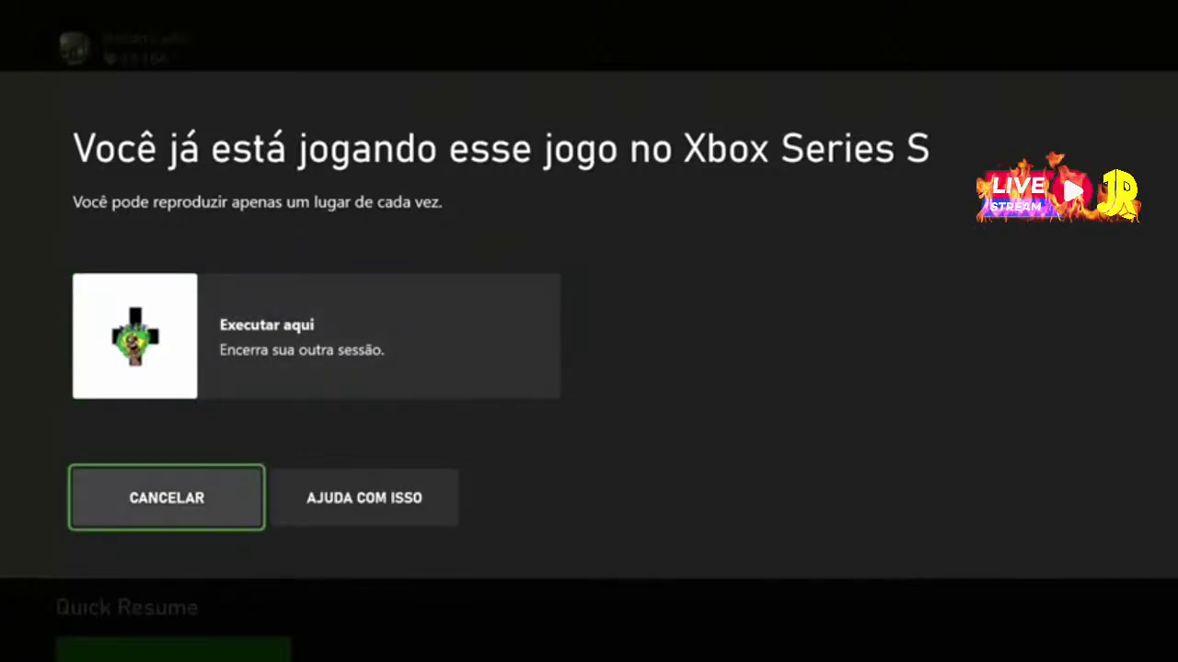
pyautogui.press('Return')
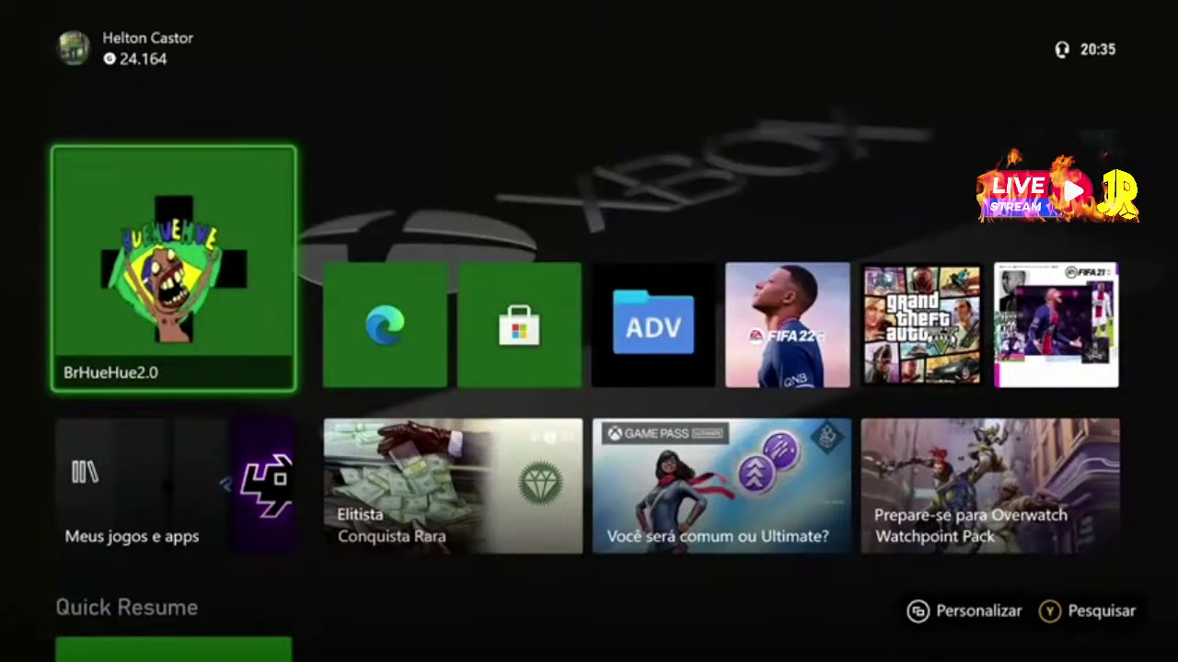
# Switch to another profile through the Guide's Perfil & sistema > Adicionar ou alternar
pyautogui.press('super')
pyautogui.press('Tab')
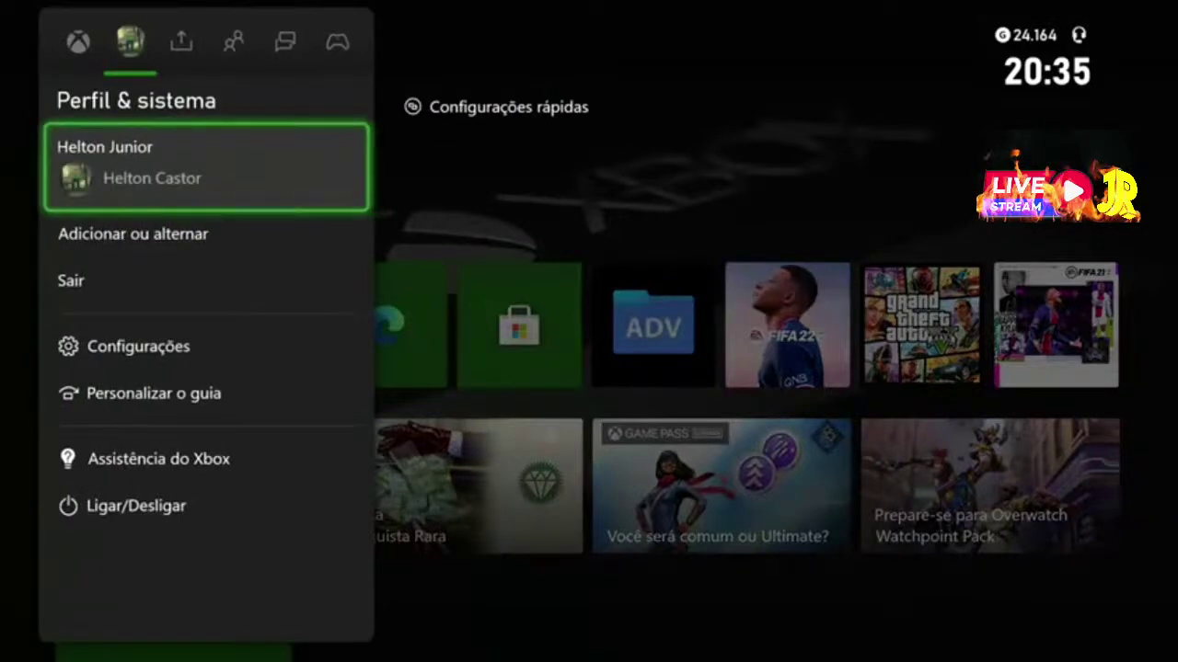
pyautogui.press('Down')
pyautogui.press('Return')
pyautogui.press('Down')
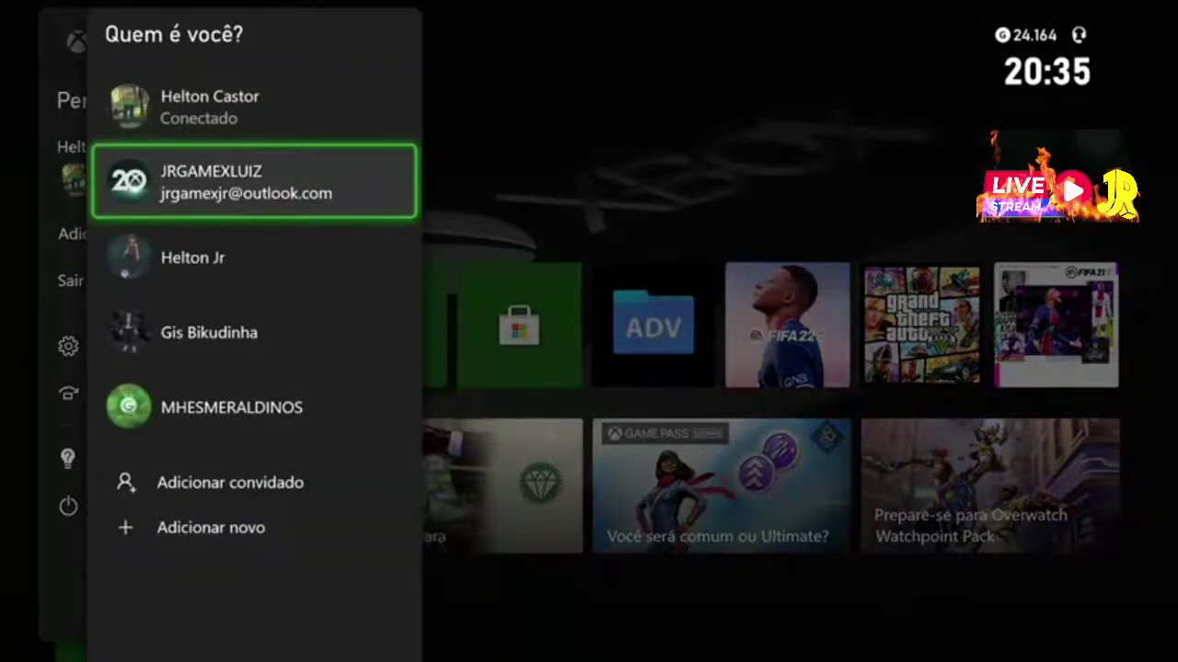
pyautogui.press('Down')
pyautogui.press('Return')
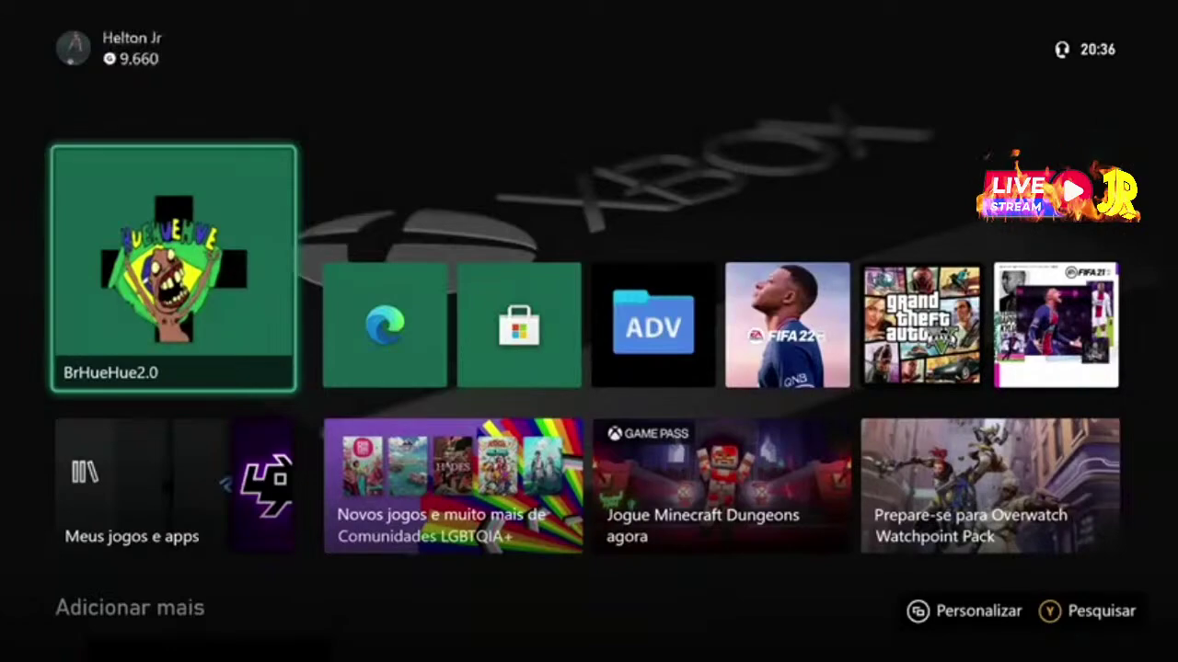
# Launch BrHueHue2.0, dismiss Settings Reset, cancel the other-session prompt and relaunch
pyautogui.press('Return')
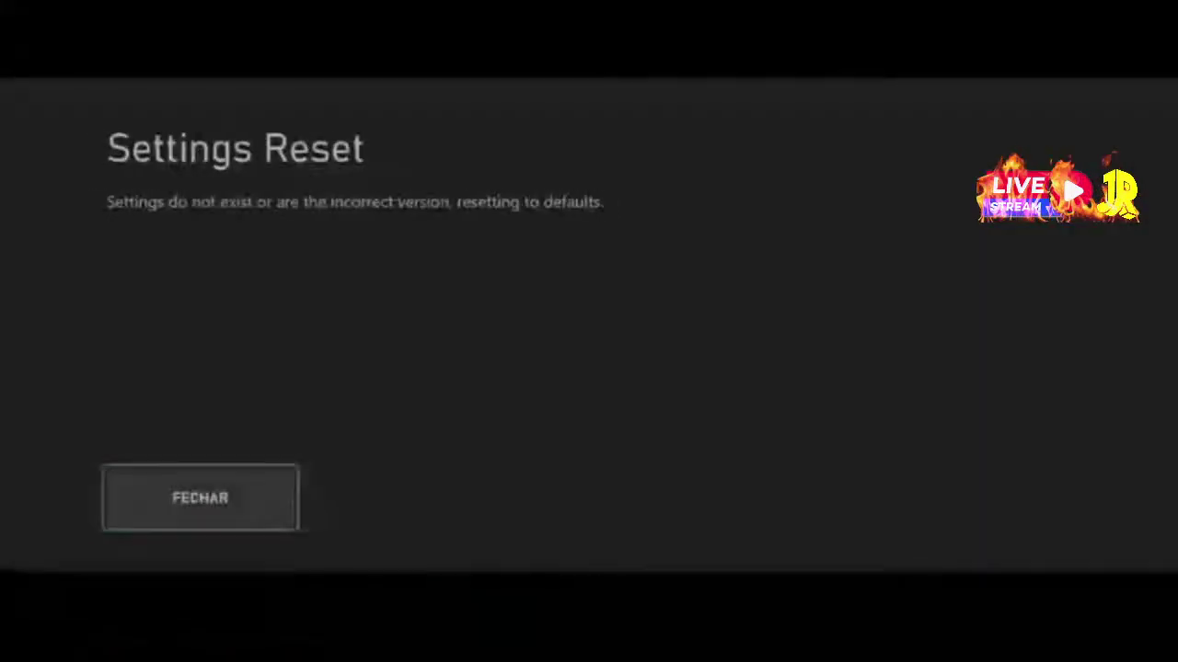
pyautogui.press('Return')
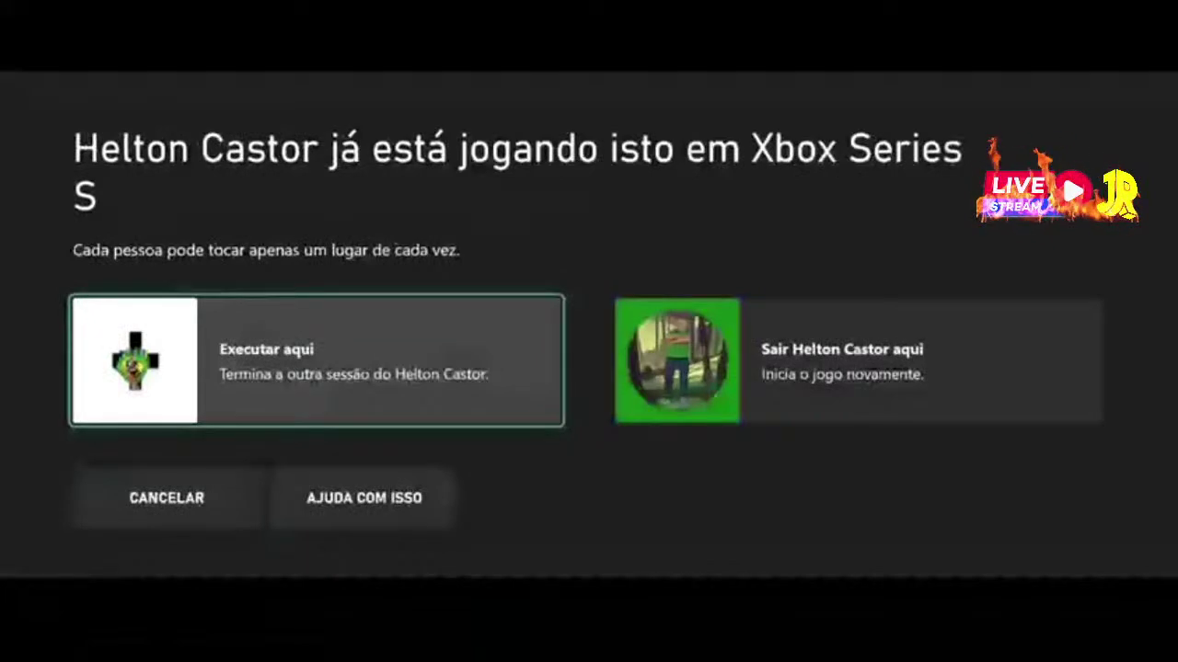
pyautogui.press('Down')
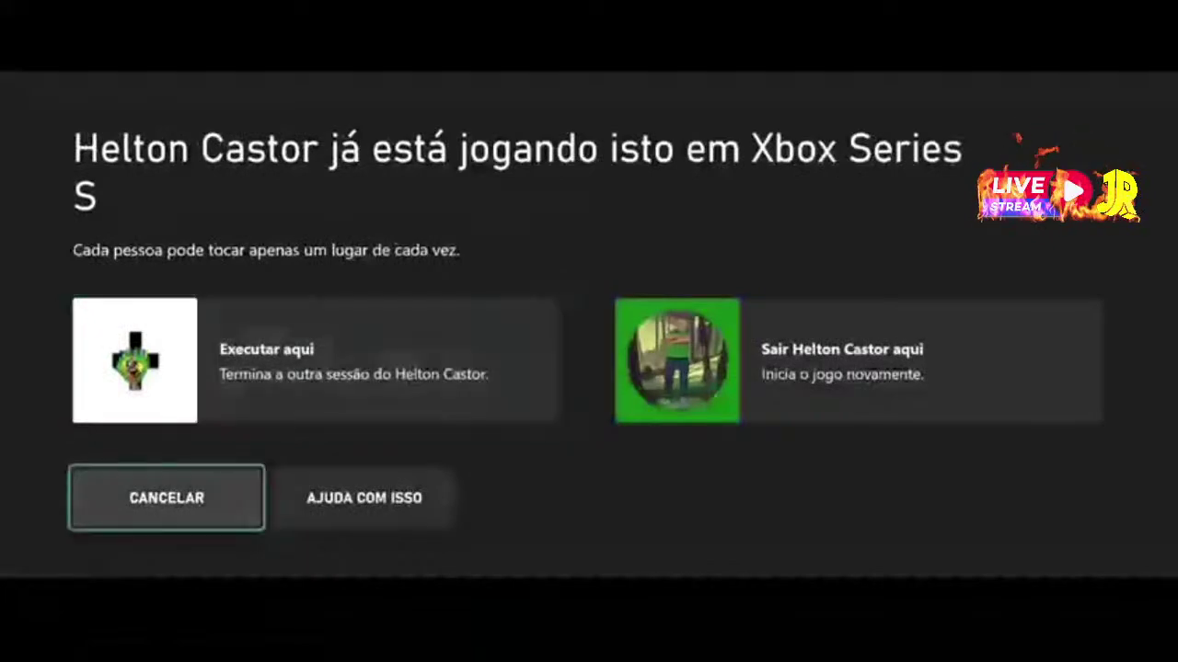
pyautogui.press('Return')
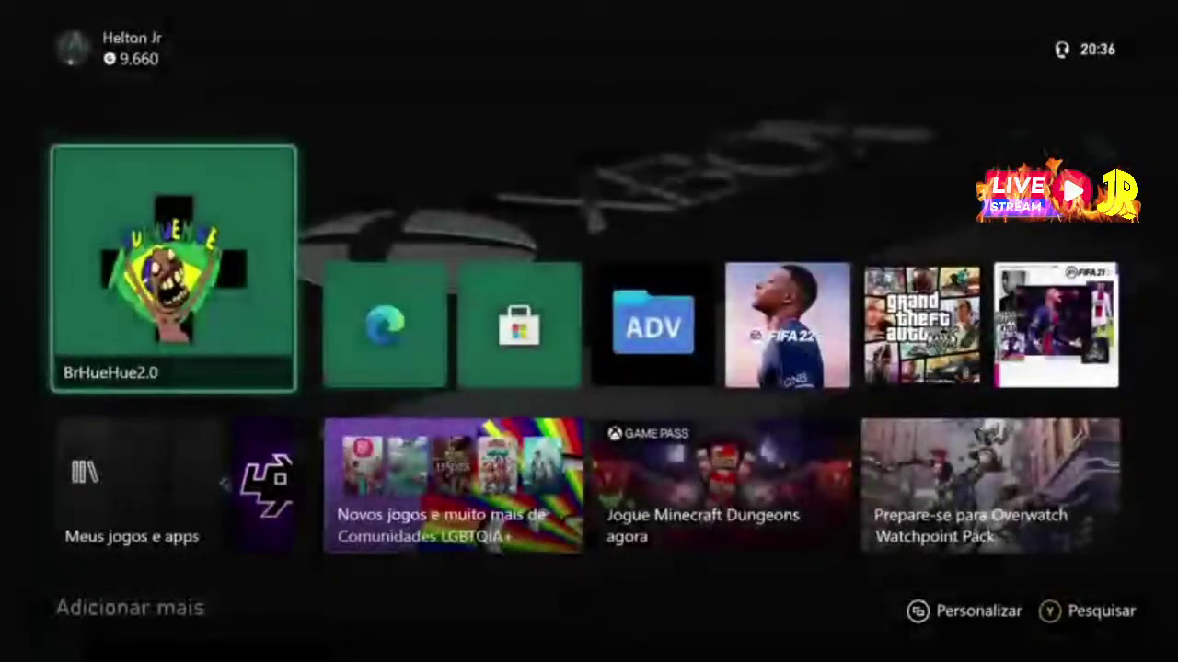
pyautogui.press('Return')
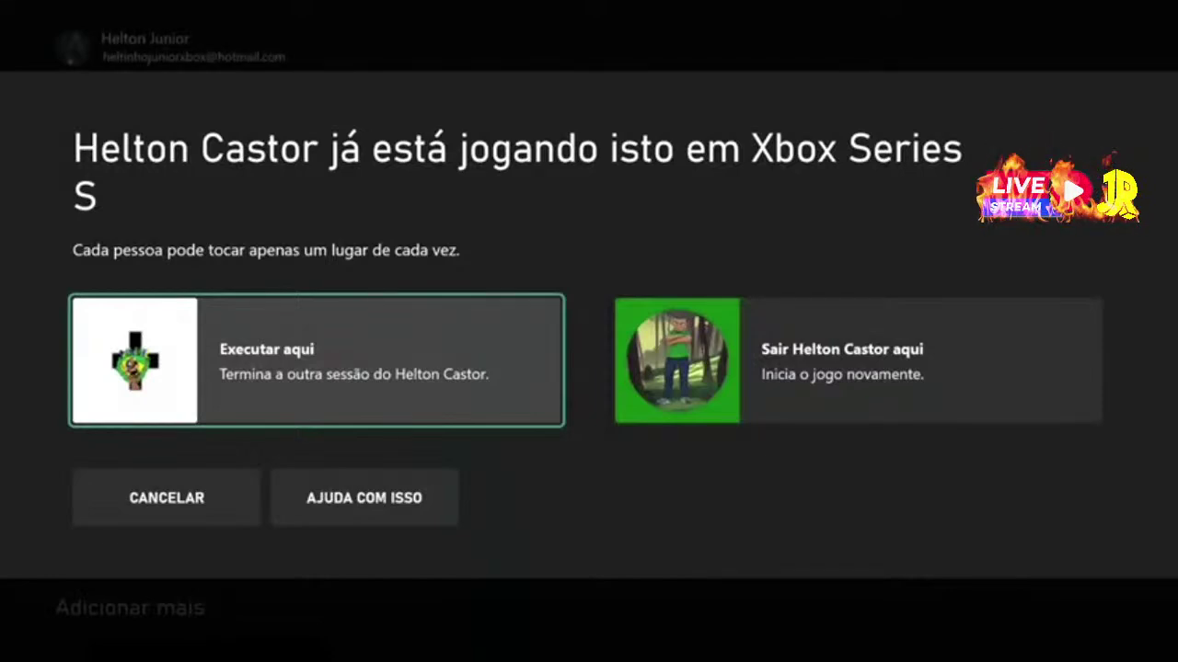
pyautogui.press('Down')
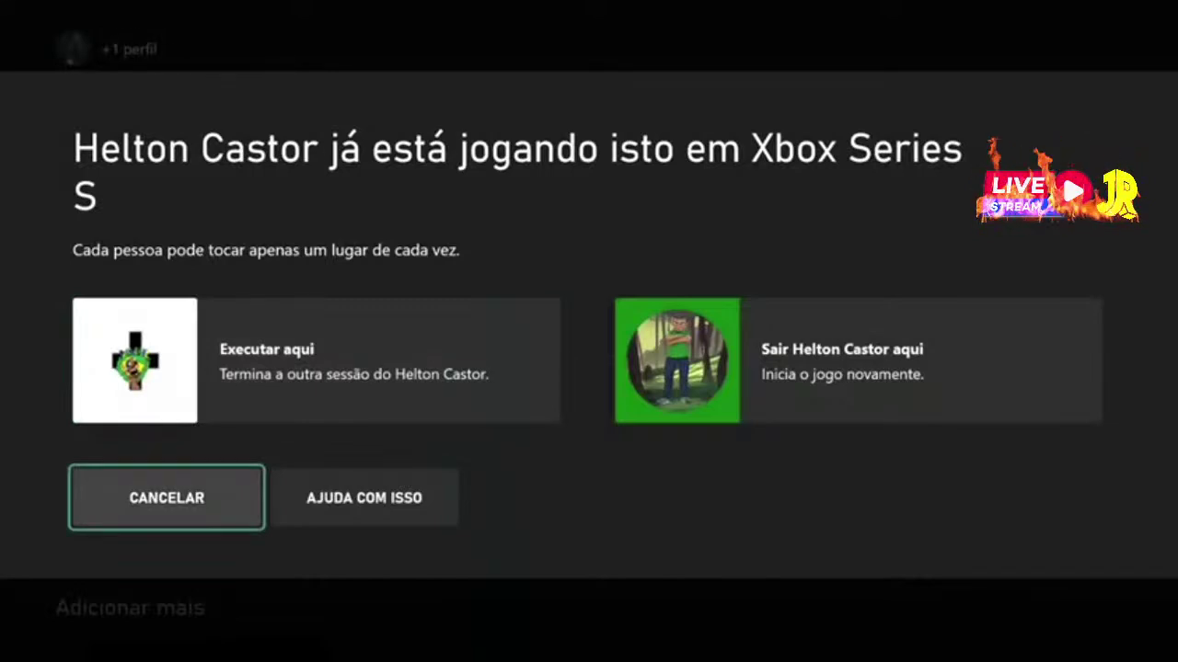
pyautogui.press('Return')
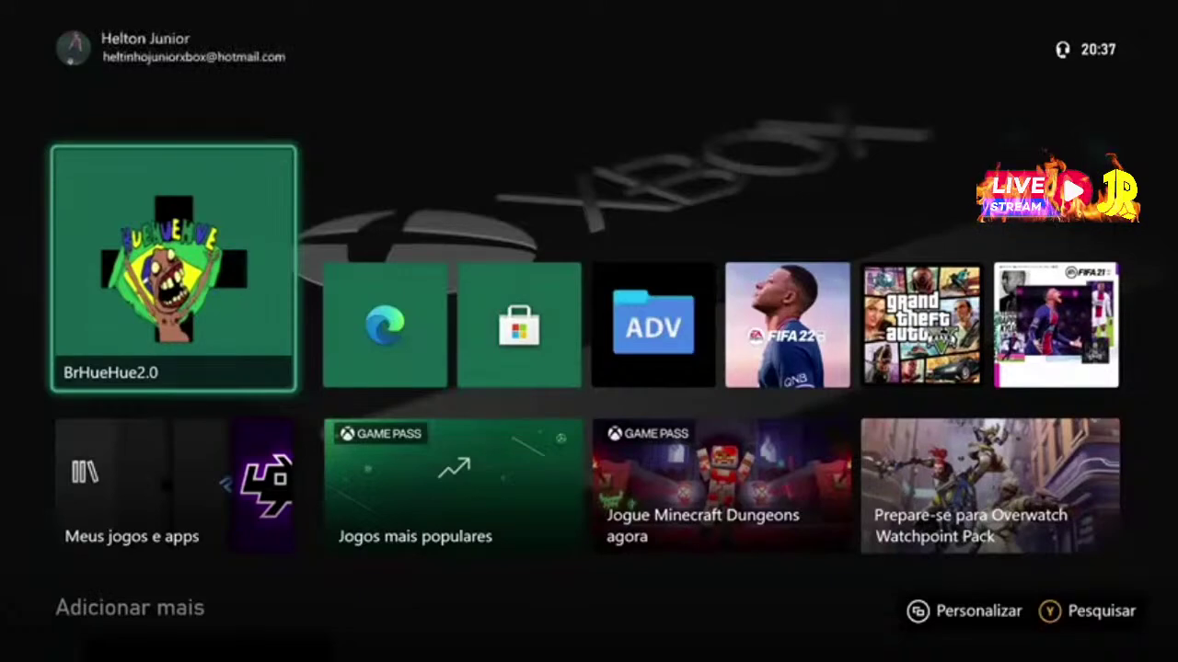
pyautogui.moveTo(560, 310)
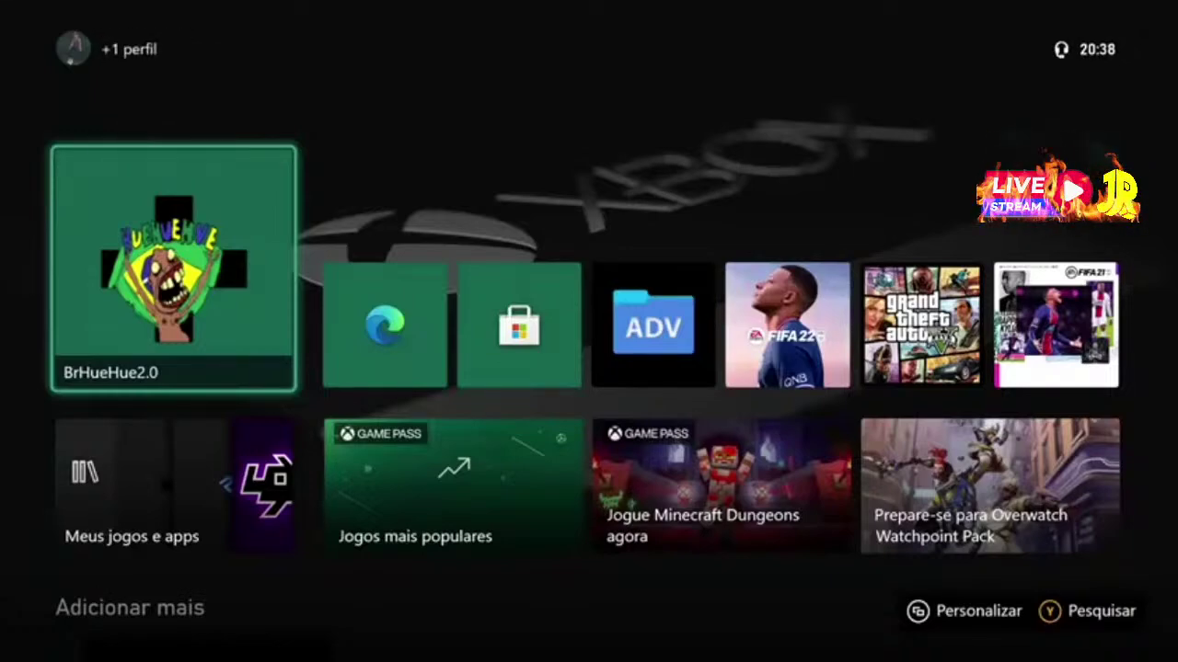
# Open the BrHueHue2.0 management page from recent apps in the Guide
pyautogui.press('super')
pyautogui.press('Down')
pyautogui.press('Down')
pyautogui.press('Down')
pyautogui.press('Return')
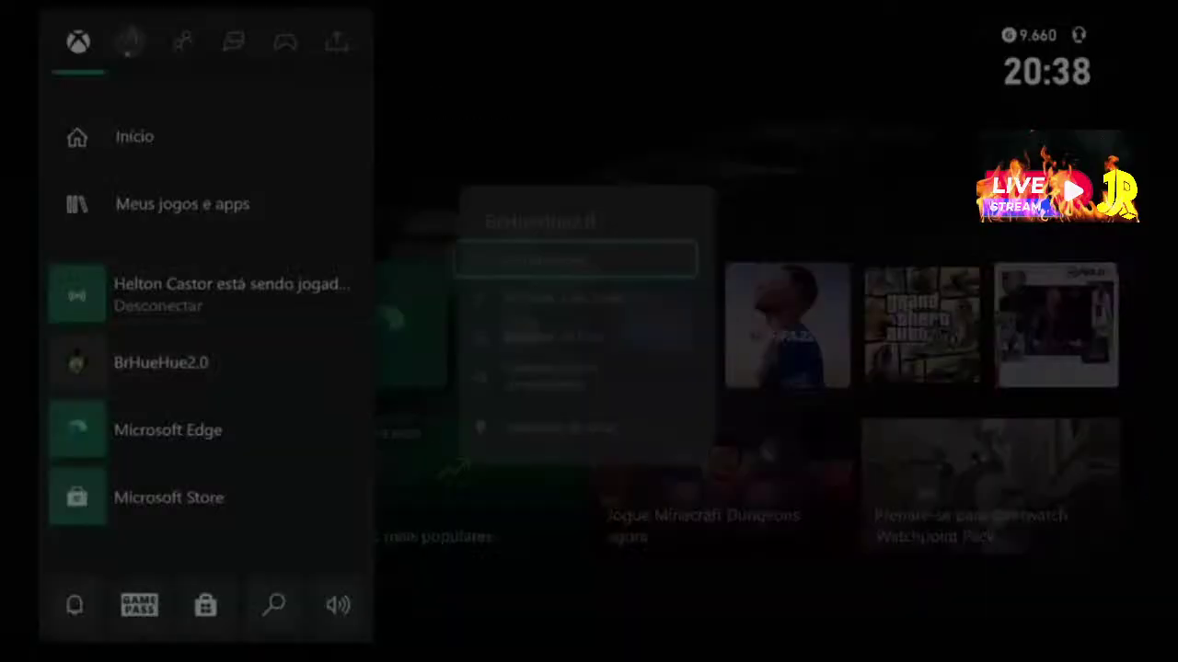
pyautogui.press('Down')
pyautogui.press('Down')
pyautogui.press('Down')
pyautogui.press('Return')
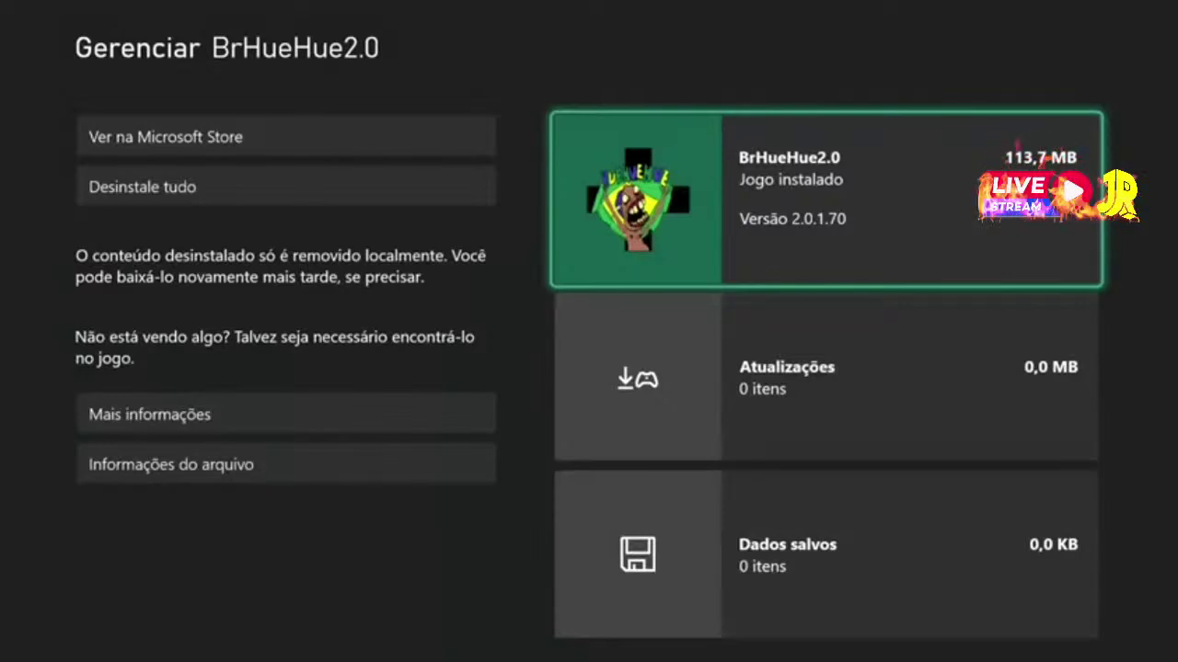
# Choose Desinstale tudo for BrHueHue2.0, confirm, and remove it from groups
pyautogui.press('Left')
pyautogui.press('Down')
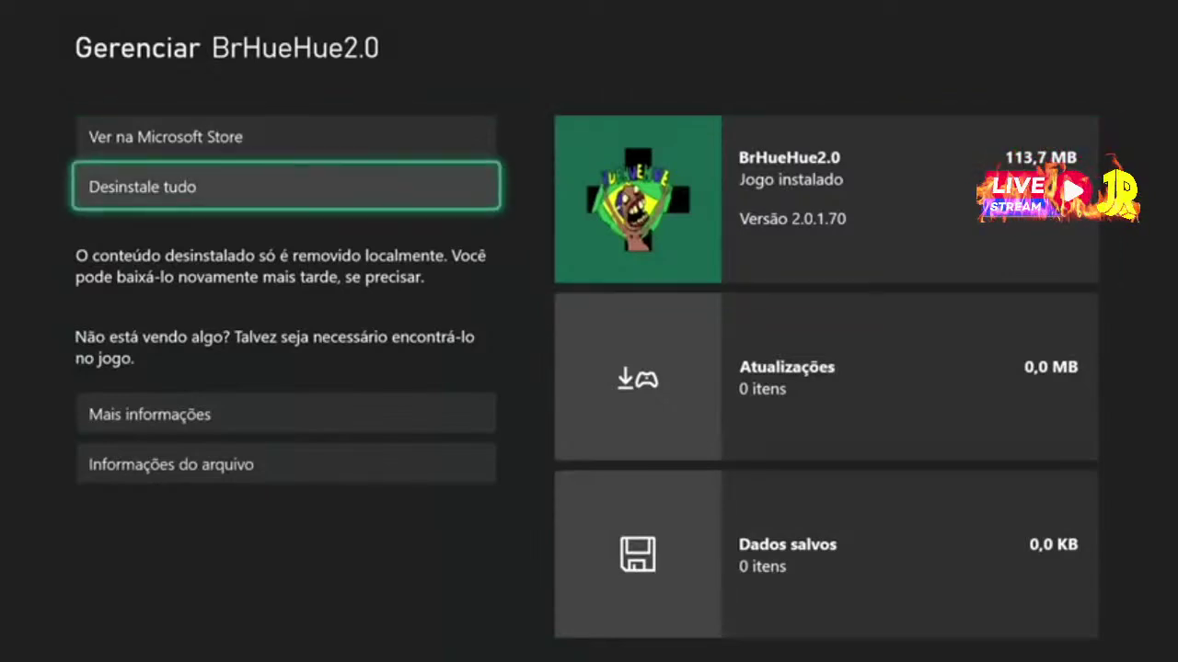
pyautogui.press('Return')
pyautogui.press('Left')
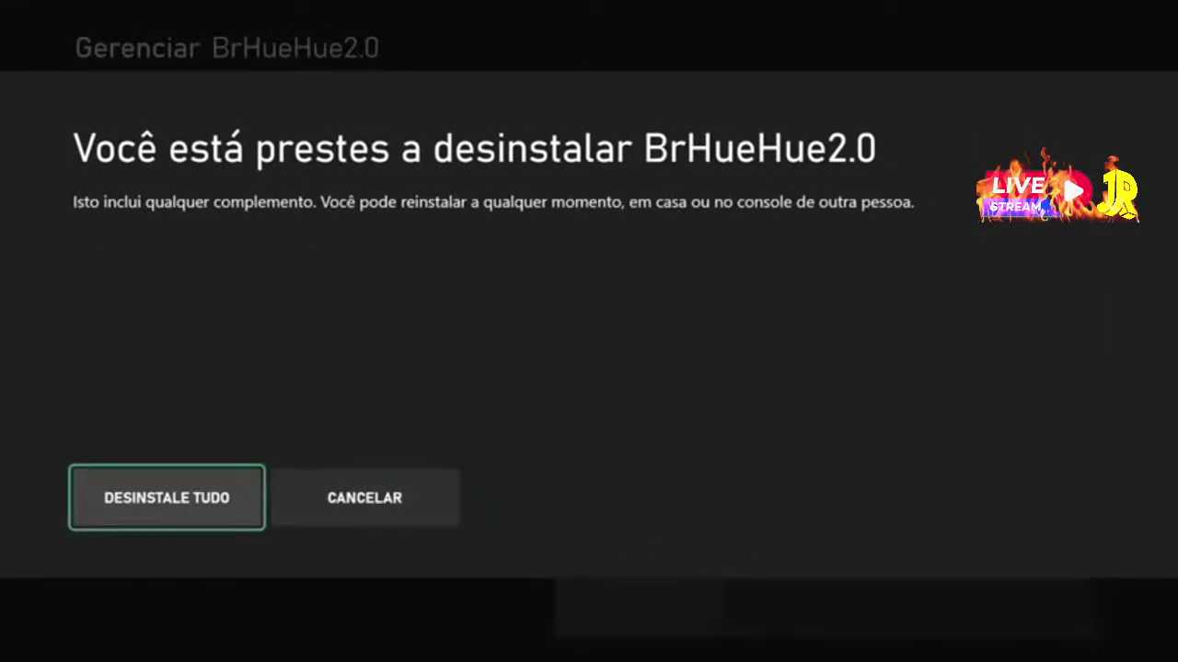
pyautogui.press('Return')
pyautogui.press('Left')
pyautogui.press('Return')
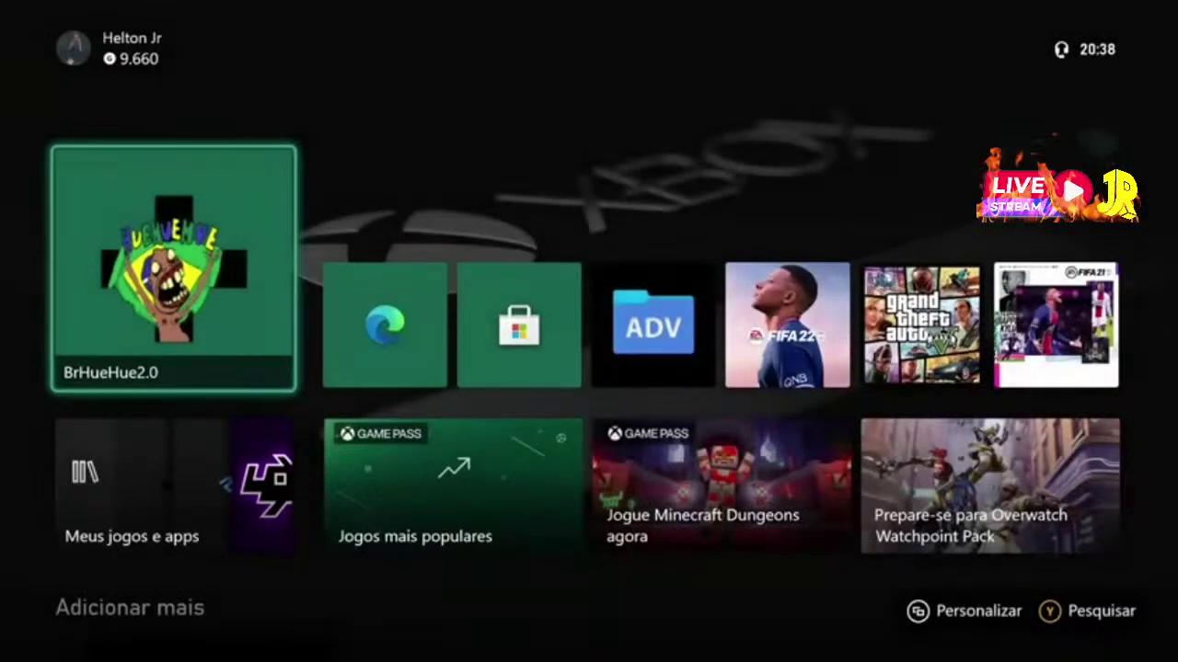
pyautogui.press('Right')
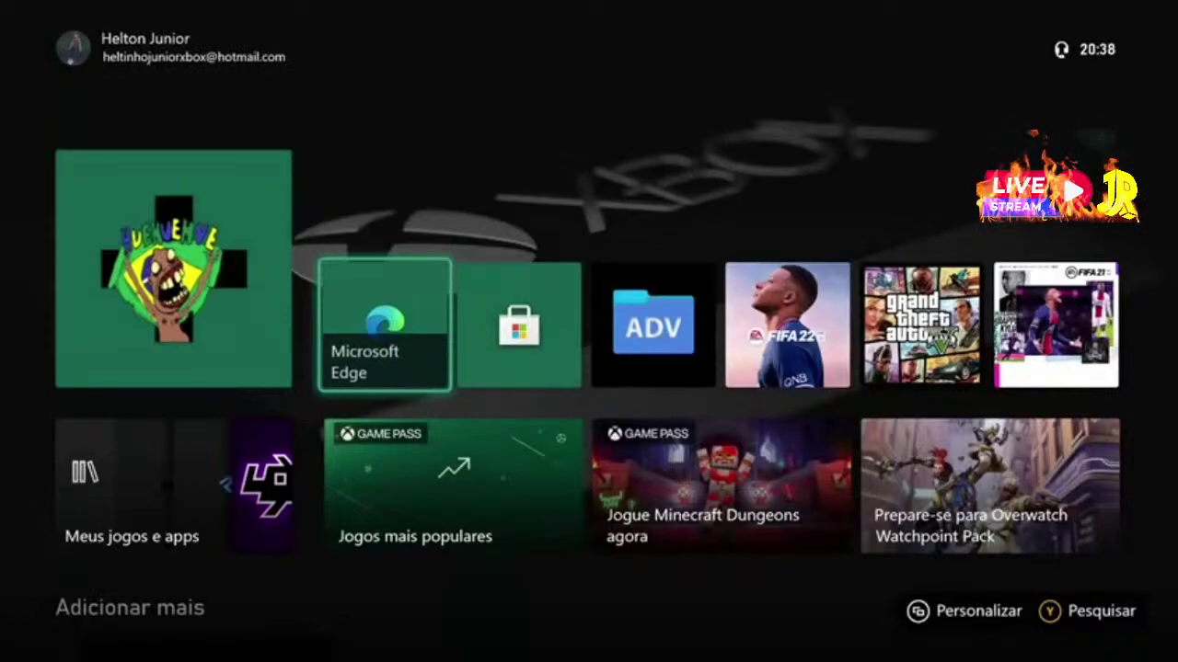
# Refresh the home screen with Atualizar and launch Microsoft Edge from its tile
pyautogui.press('super')
pyautogui.press('Menu')
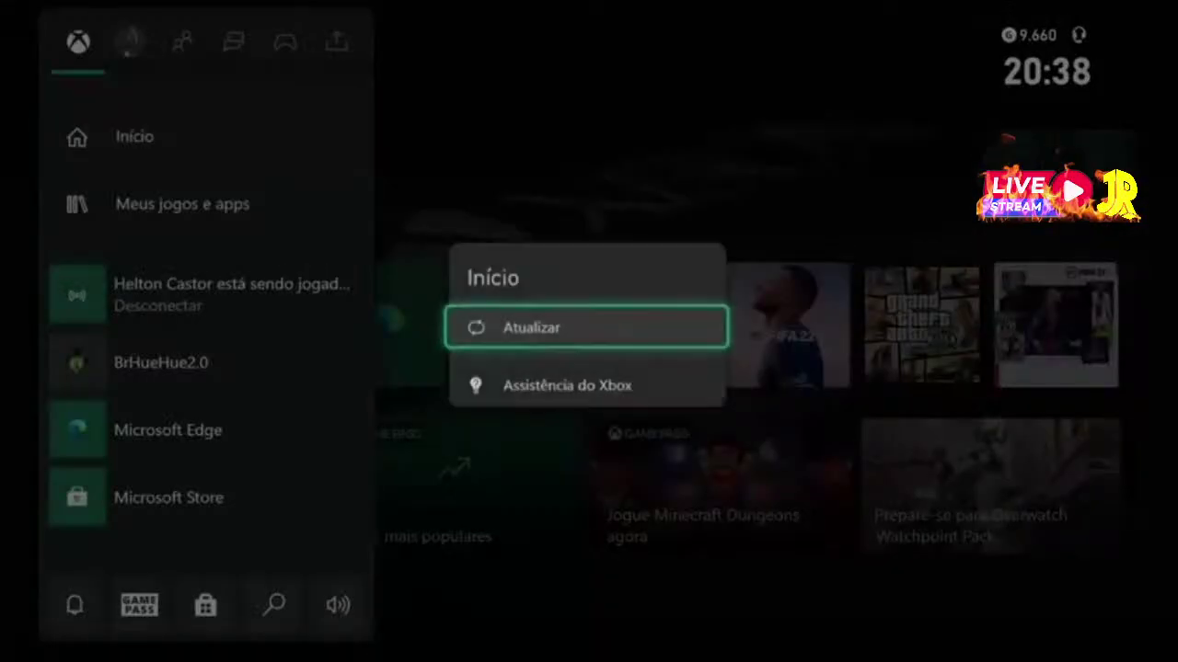
pyautogui.press('Return')
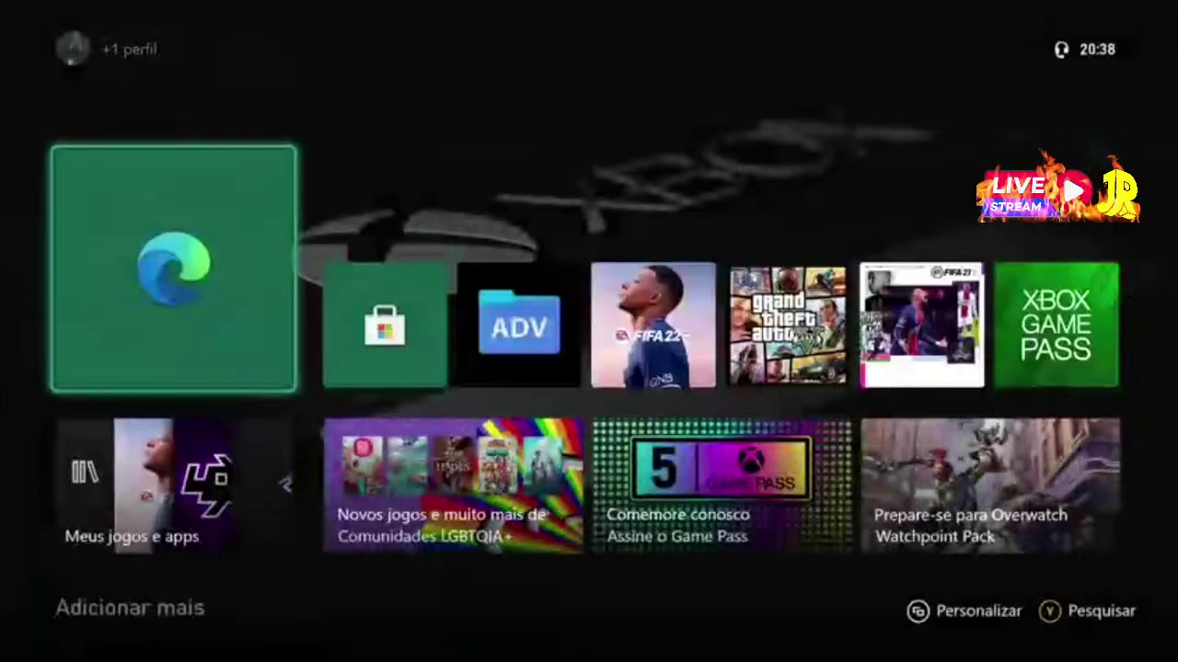
pyautogui.press('Return')
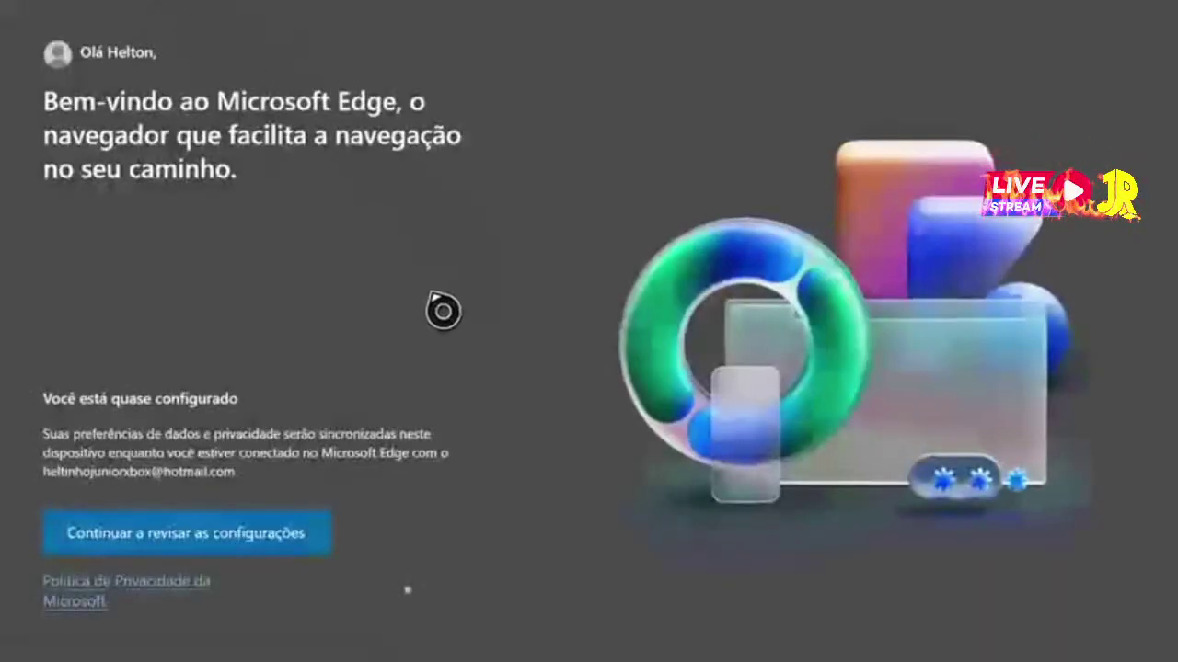
# Decline Edge's personalised data use, dismiss the credentials prompt and enter the 6-digit passkey
pyautogui.click(205, 550)
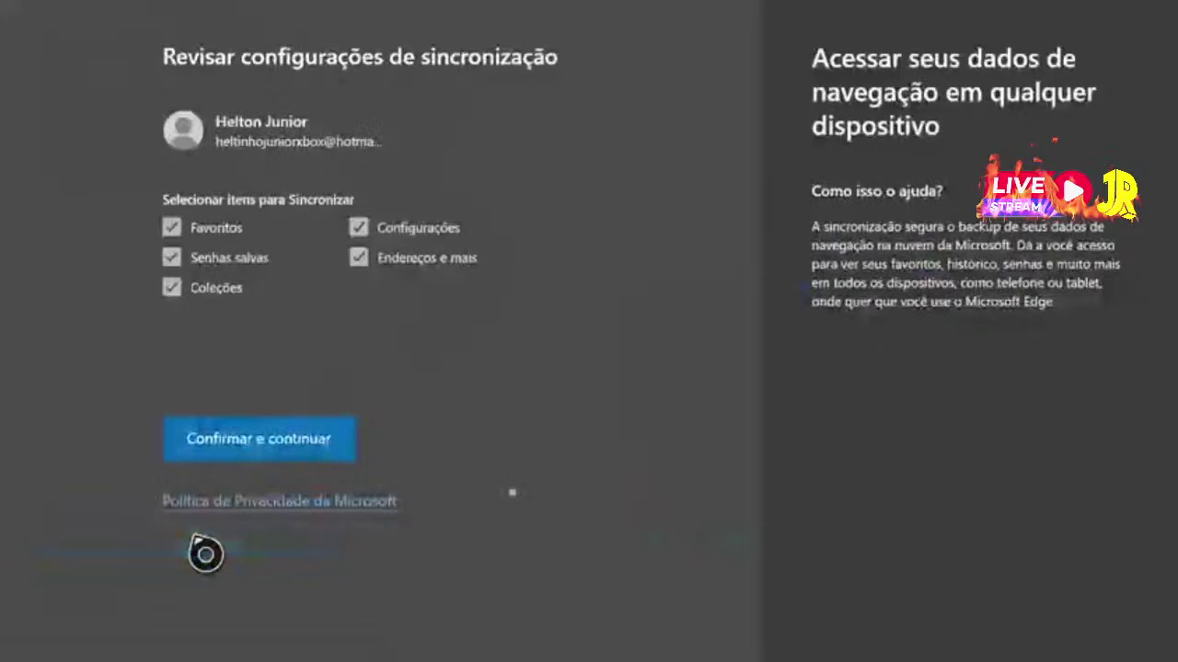
pyautogui.click(263, 450)
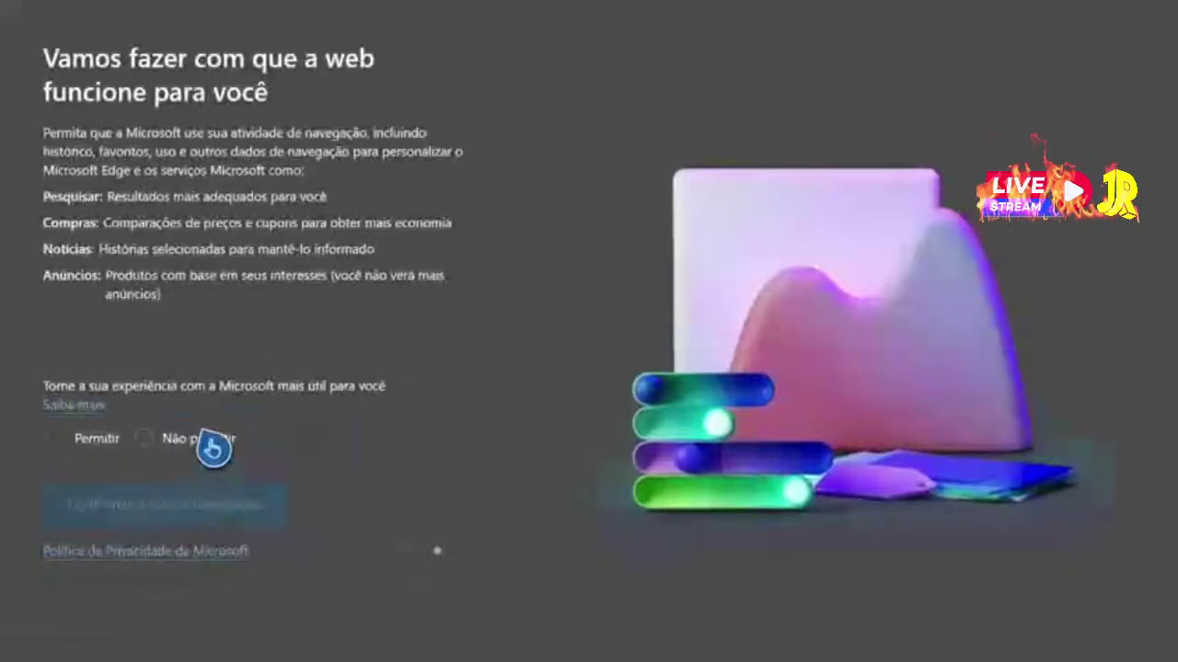
pyautogui.click(210, 442)
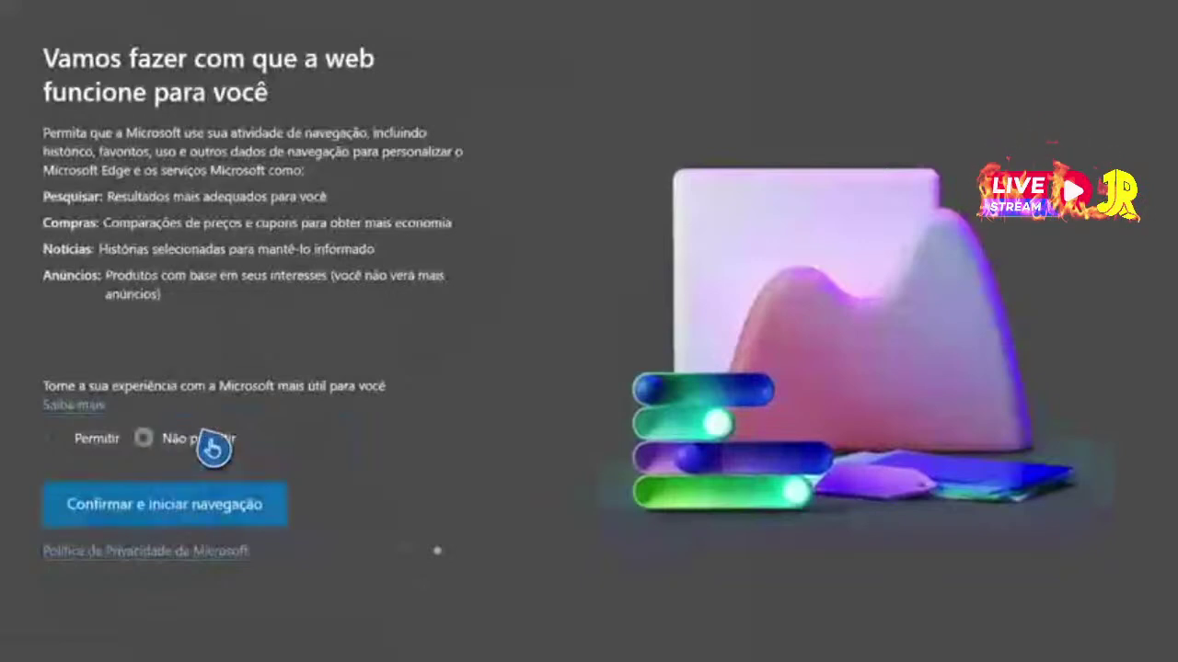
pyautogui.click(213, 501)
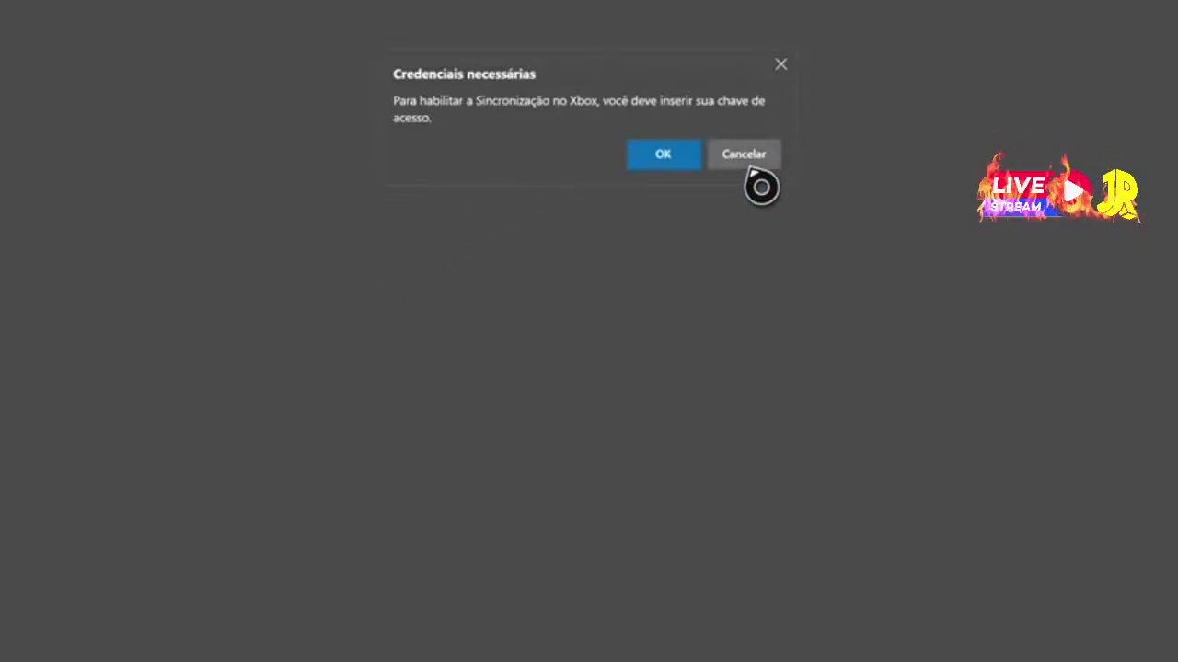
pyautogui.click(647, 165)
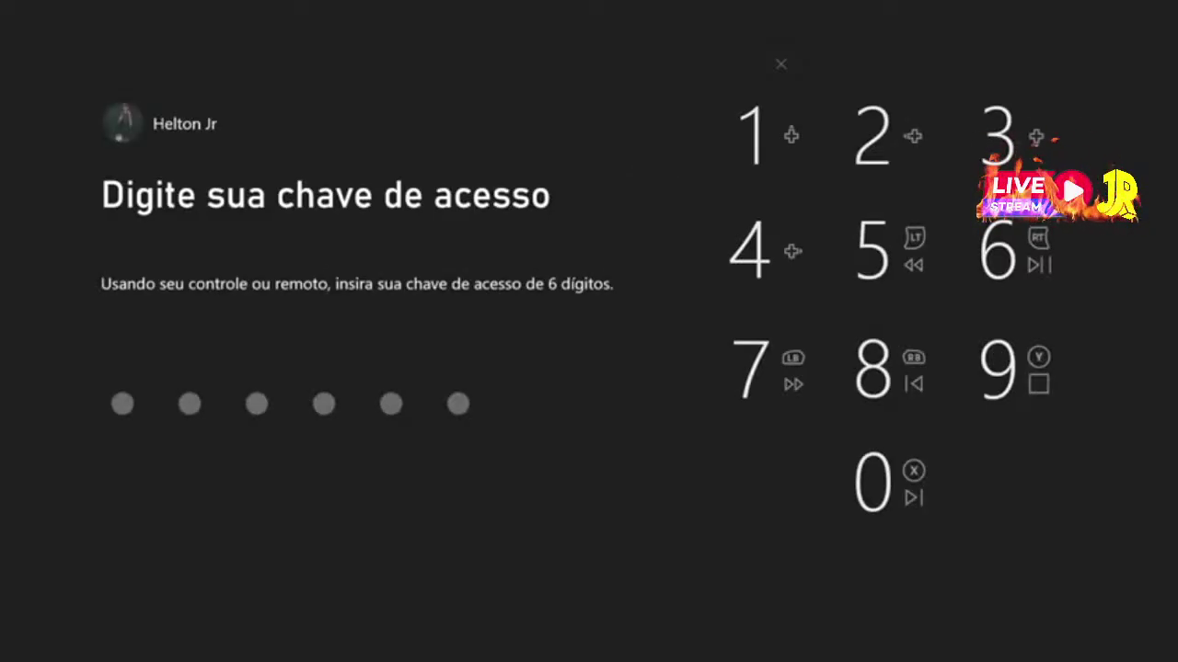
pyautogui.write('123456')
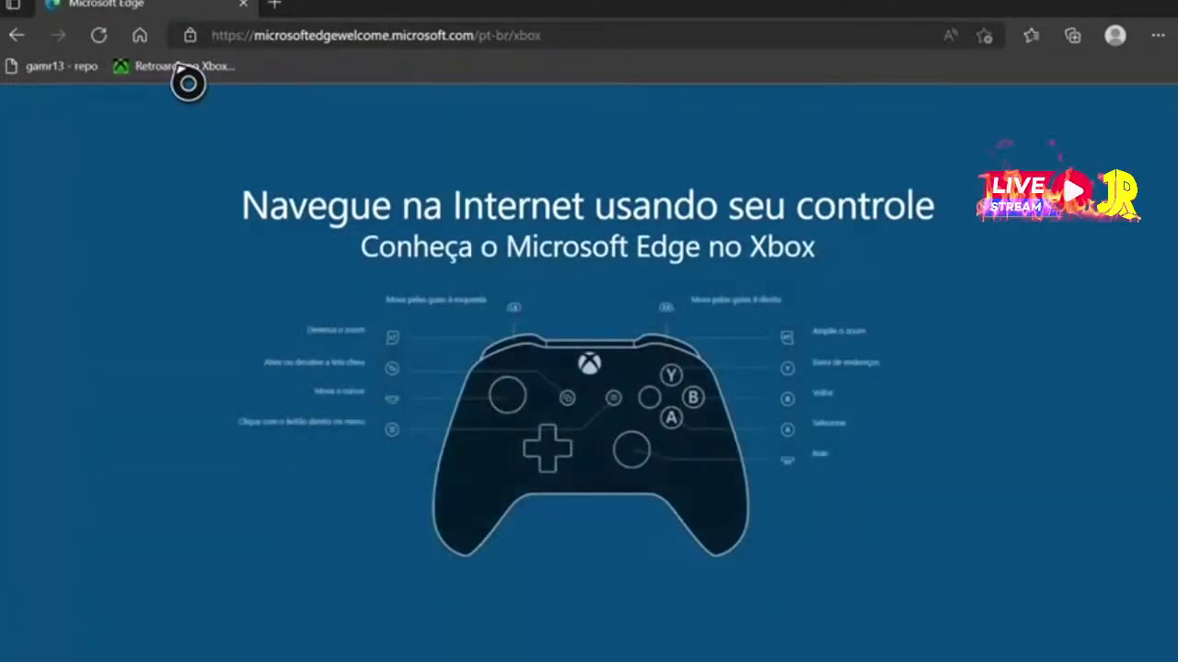
# From the Retroarch no Xbox bookmark, follow BRHUEHUE 2.0 and always allow opening Microsoft Store
pyautogui.click(187, 74)
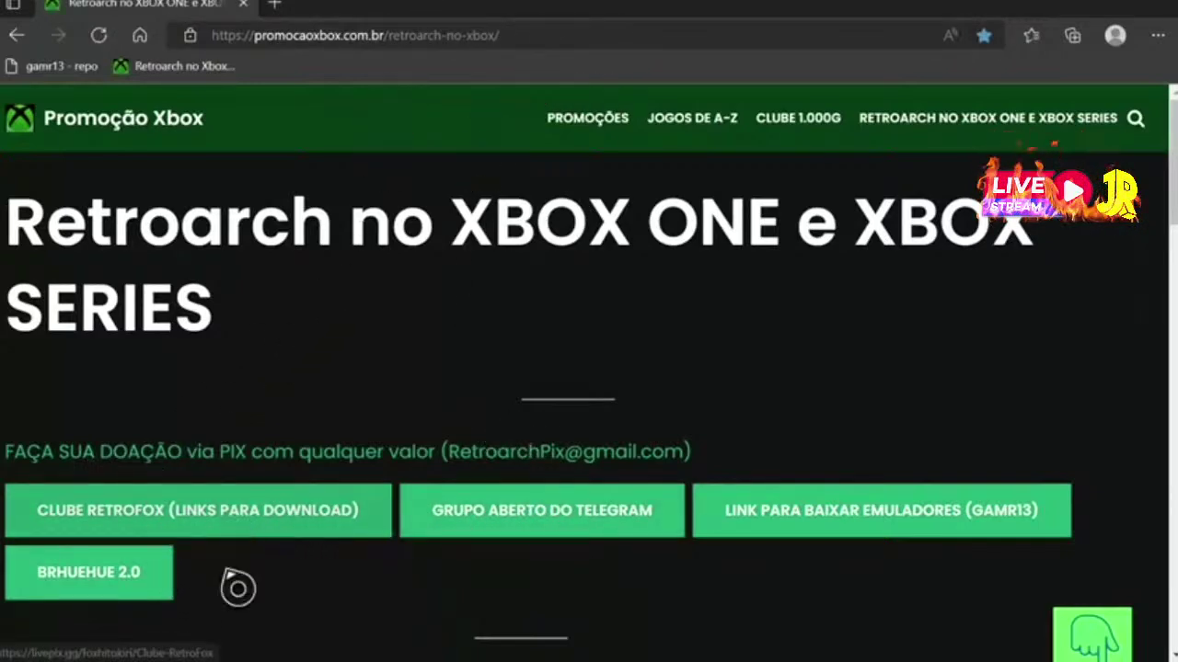
pyautogui.click(76, 589)
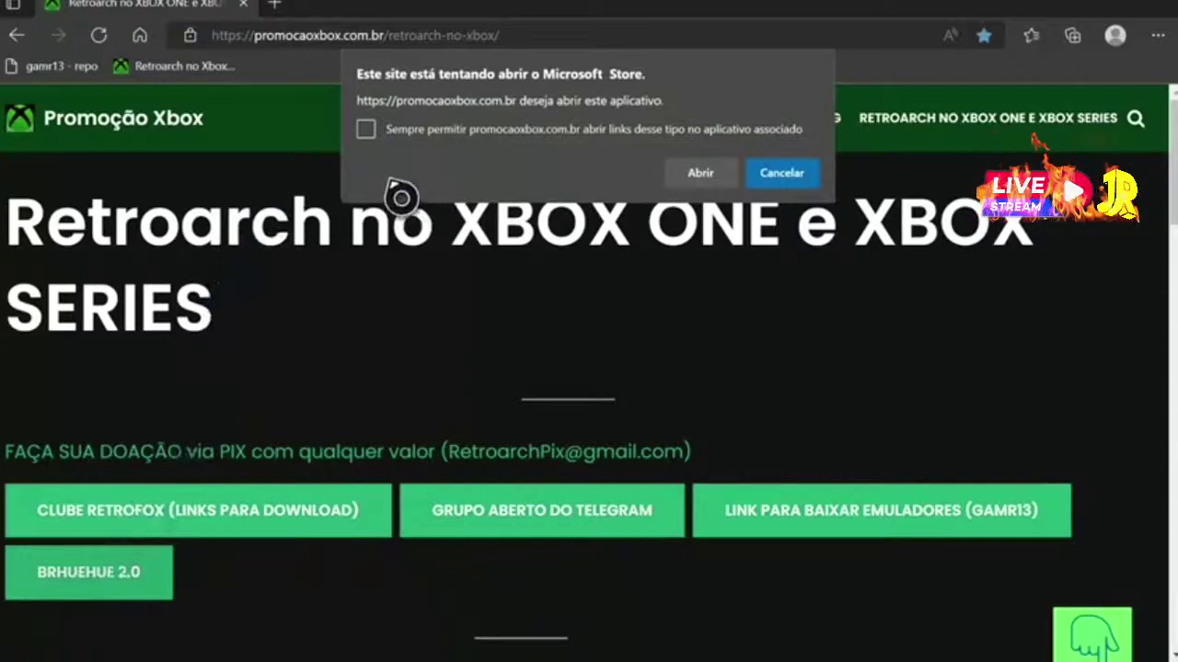
pyautogui.click(379, 132)
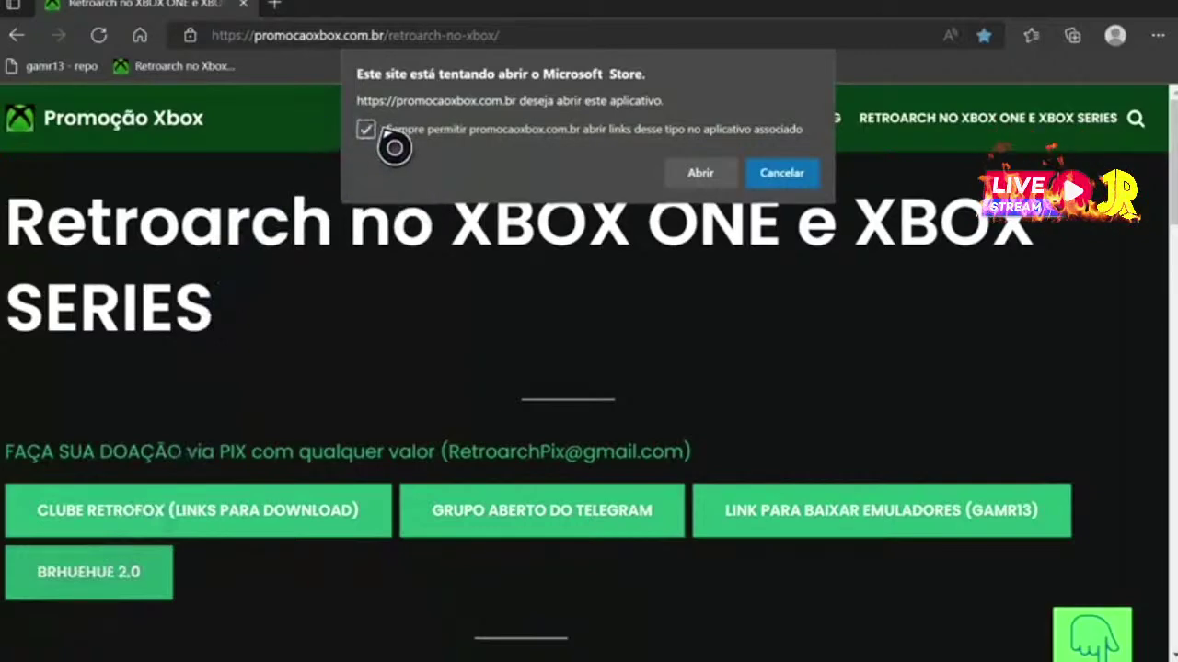
pyautogui.click(701, 181)
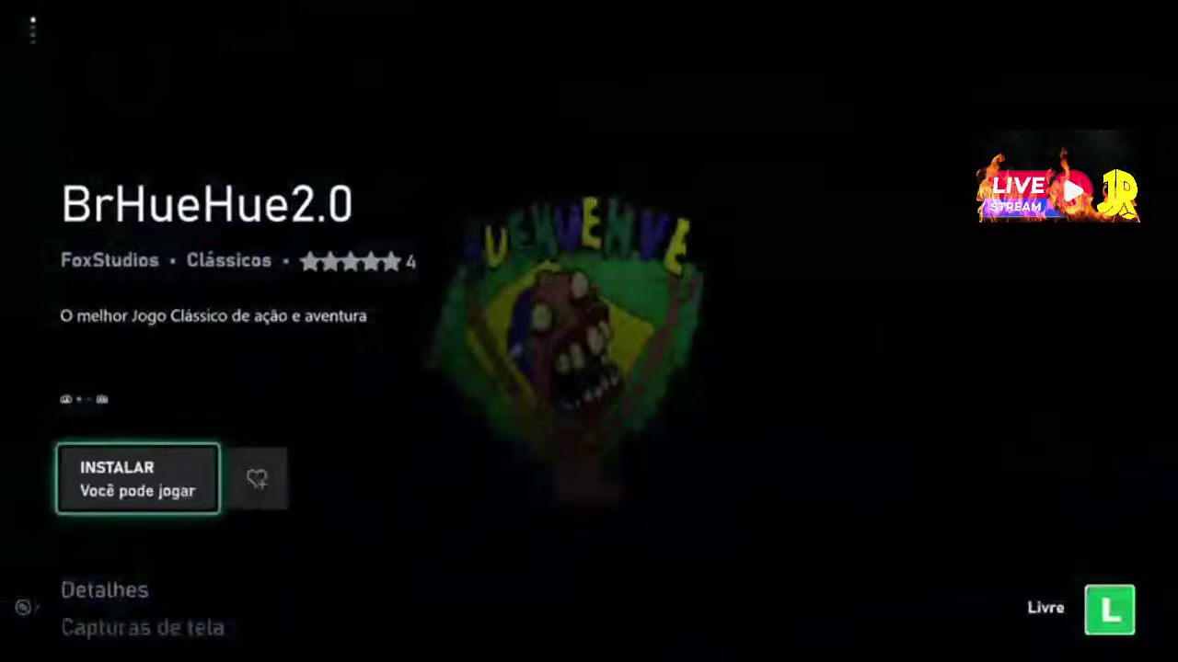
# Install BrHueHue2.0 from the Store, check it in Exibir na Fila, and return to its listing
pyautogui.press('Return')
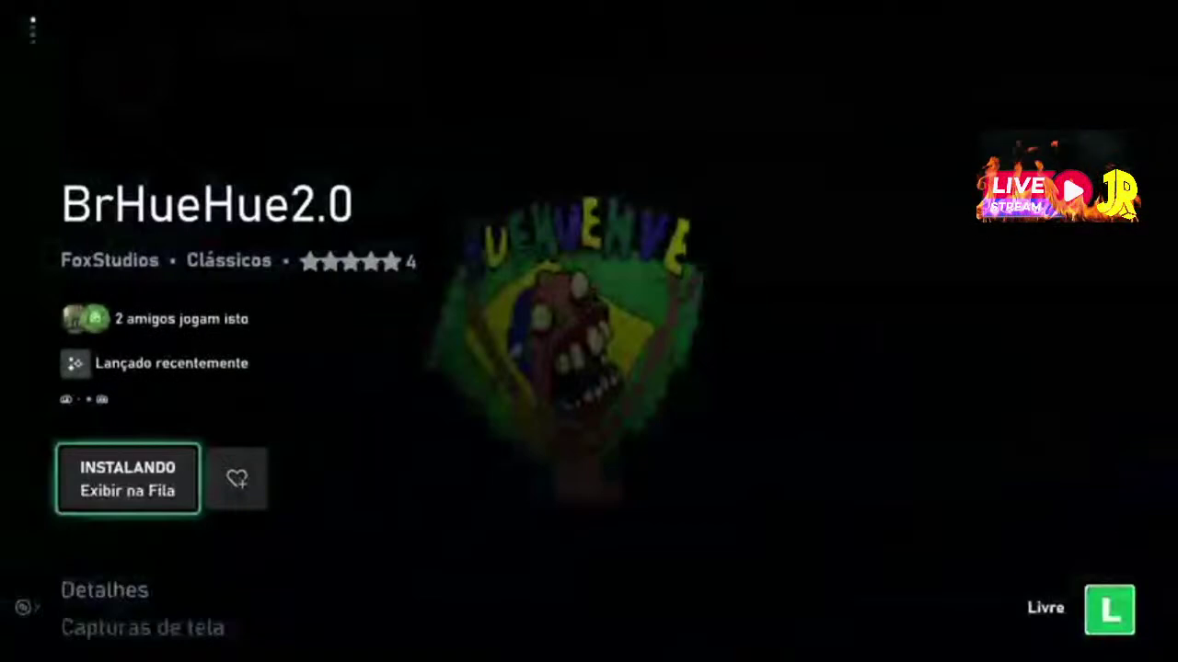
pyautogui.press('Return')
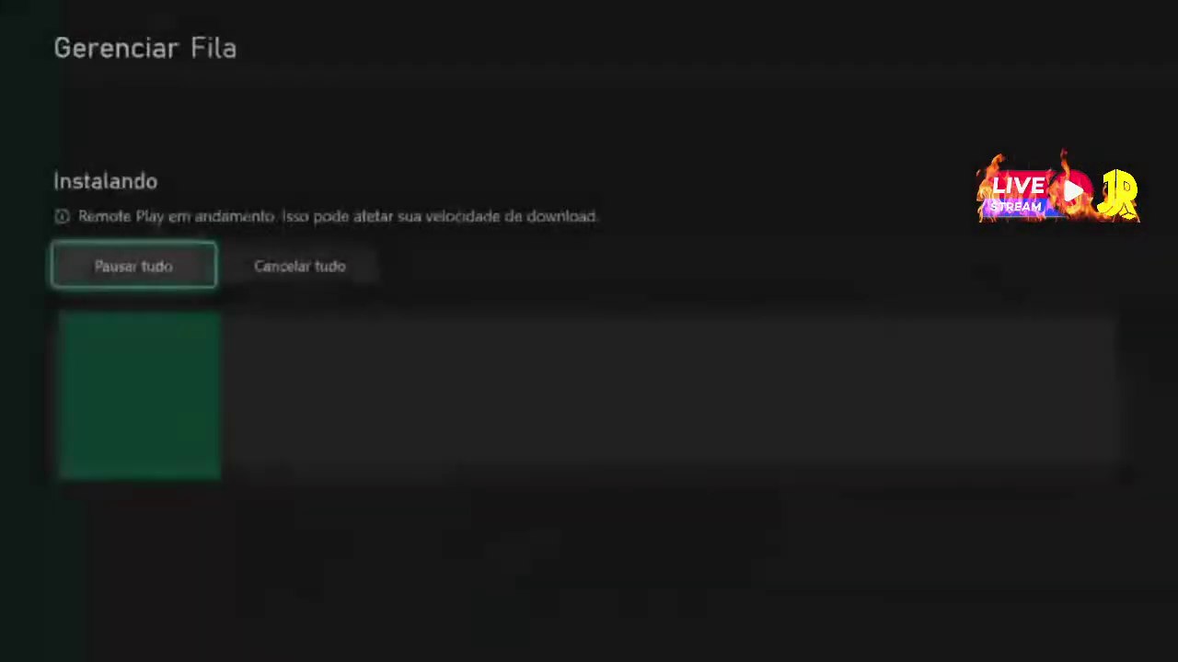
pyautogui.press('Down')
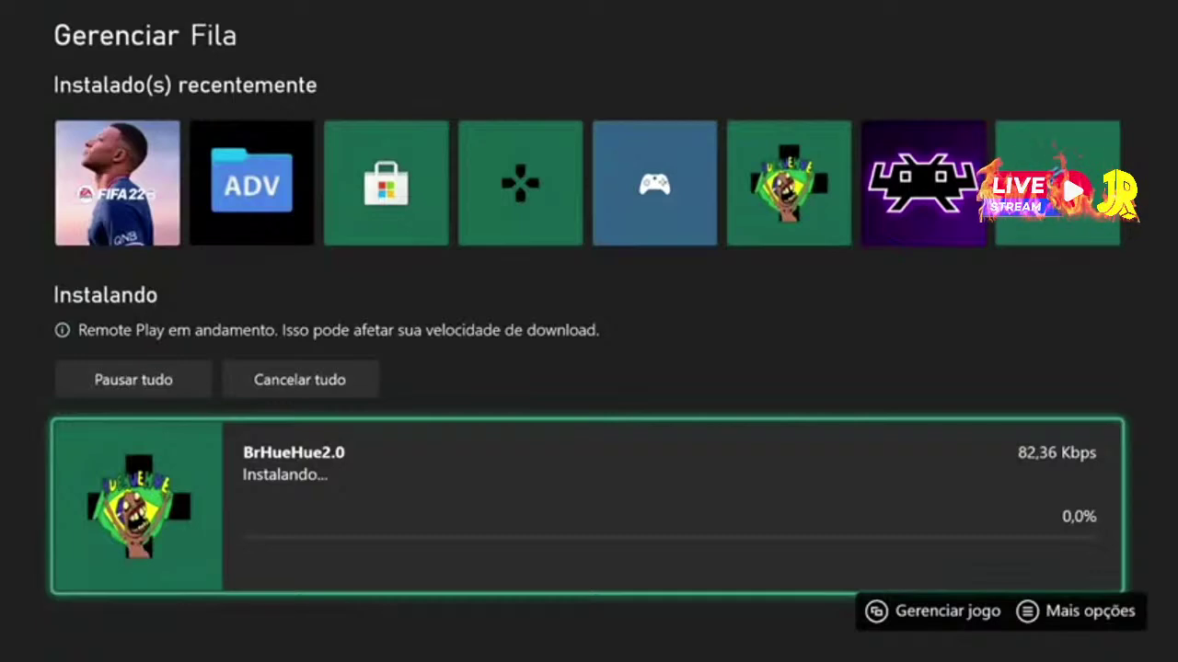
pyautogui.press('Up')
pyautogui.press('Down')
pyautogui.press('Return')
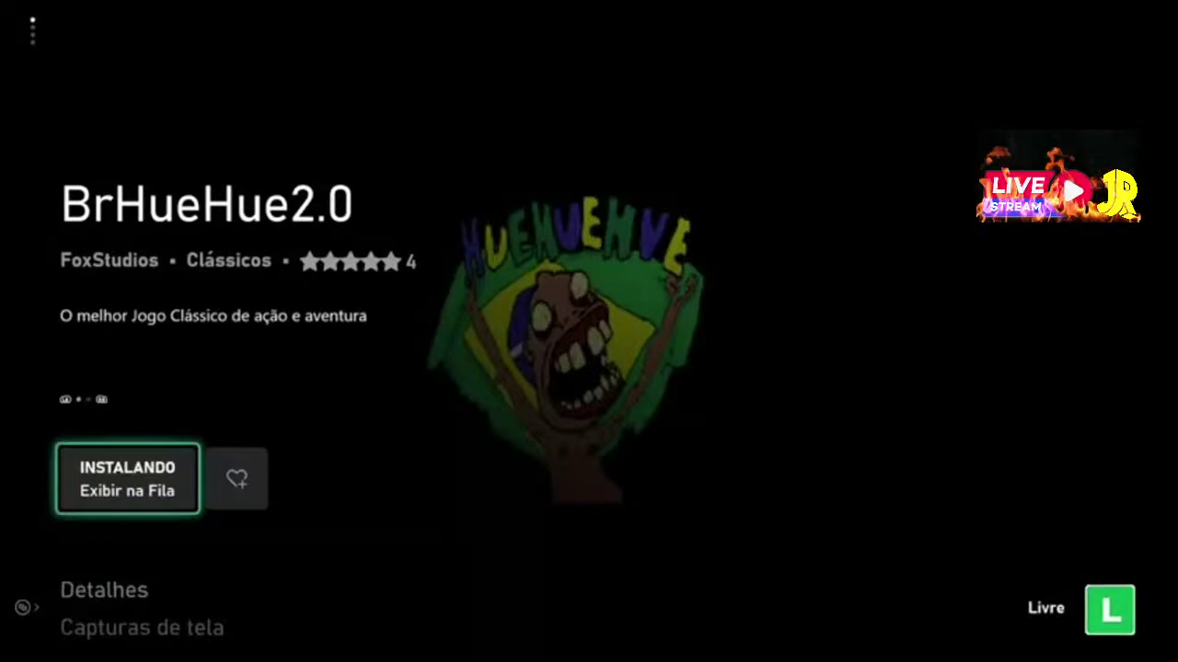
# Reopen the install queue and follow the BrHueHue2.0 download until it completes
pyautogui.press('Return')
pyautogui.press('Down')
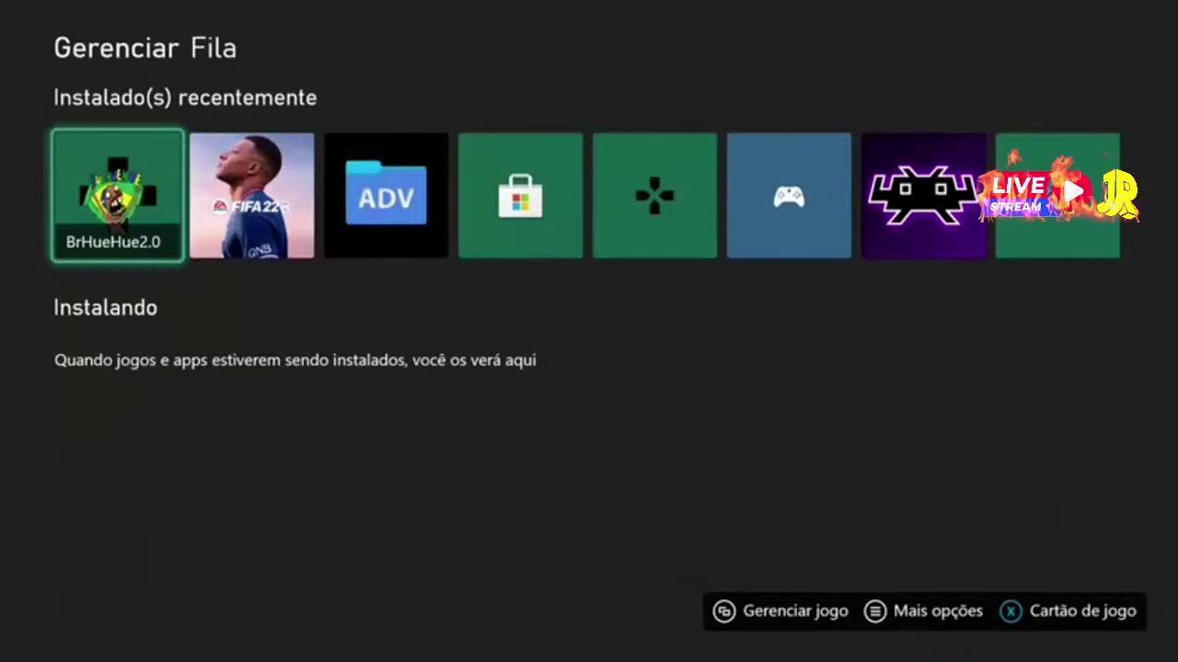
# Launch BrHueHue2.0 from the dashboard, signing out the other profile's session, then relaunch it
pyautogui.press('Return')
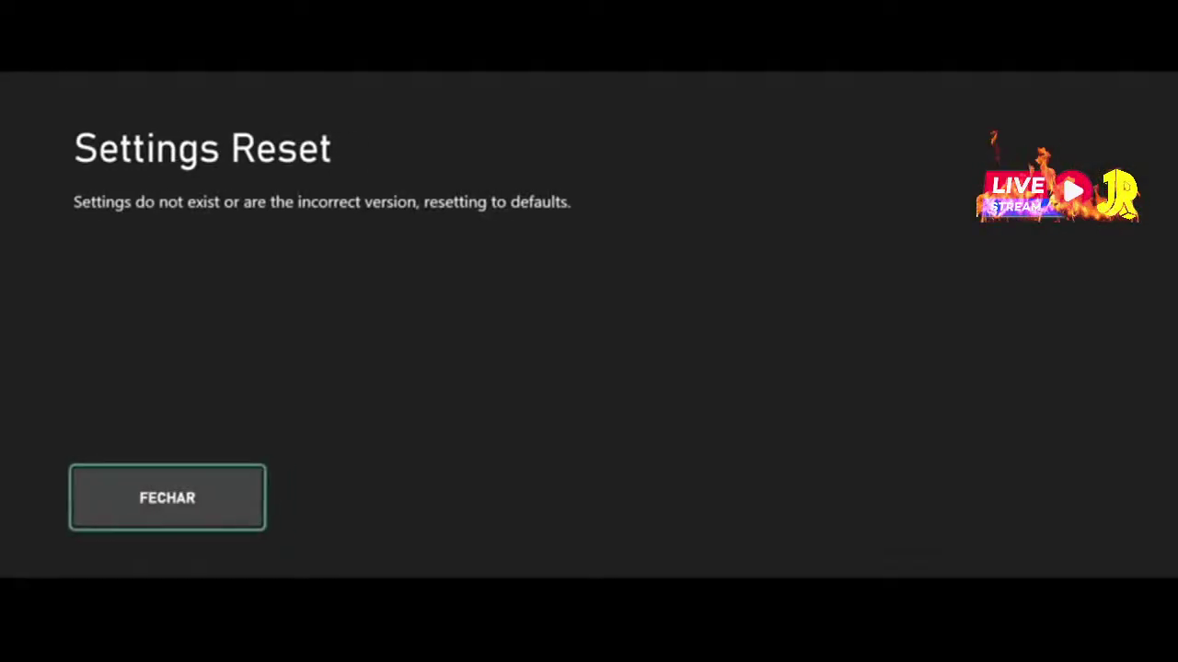
pyautogui.press('Return')
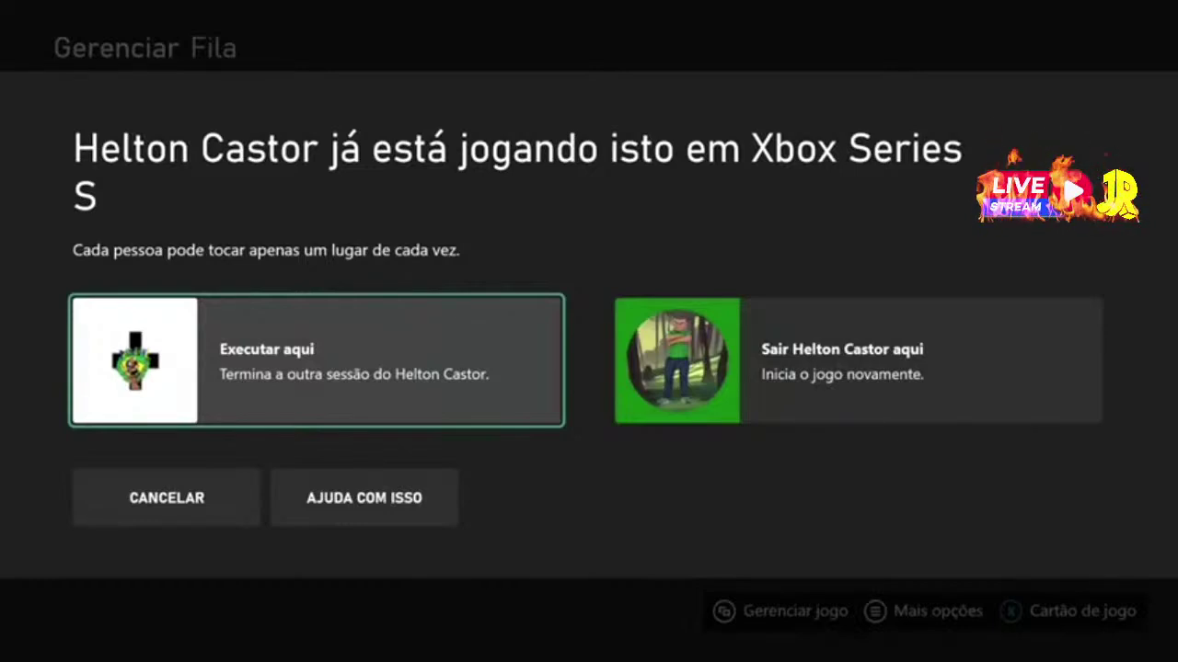
pyautogui.press('Right')
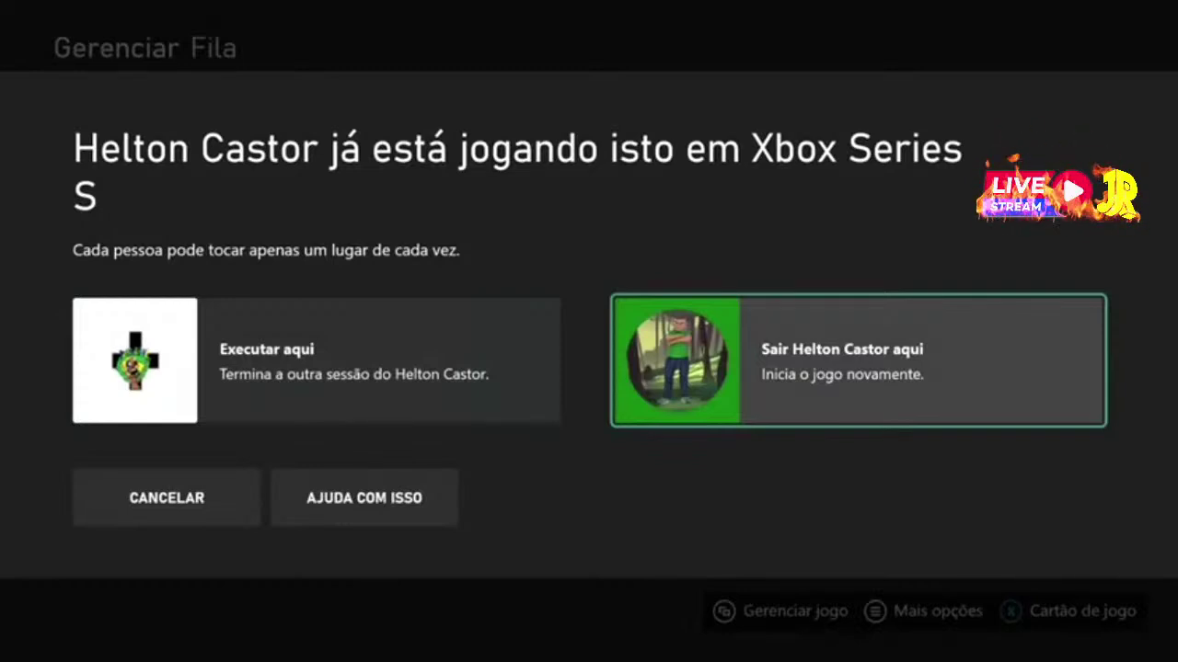
pyautogui.press('Escape')
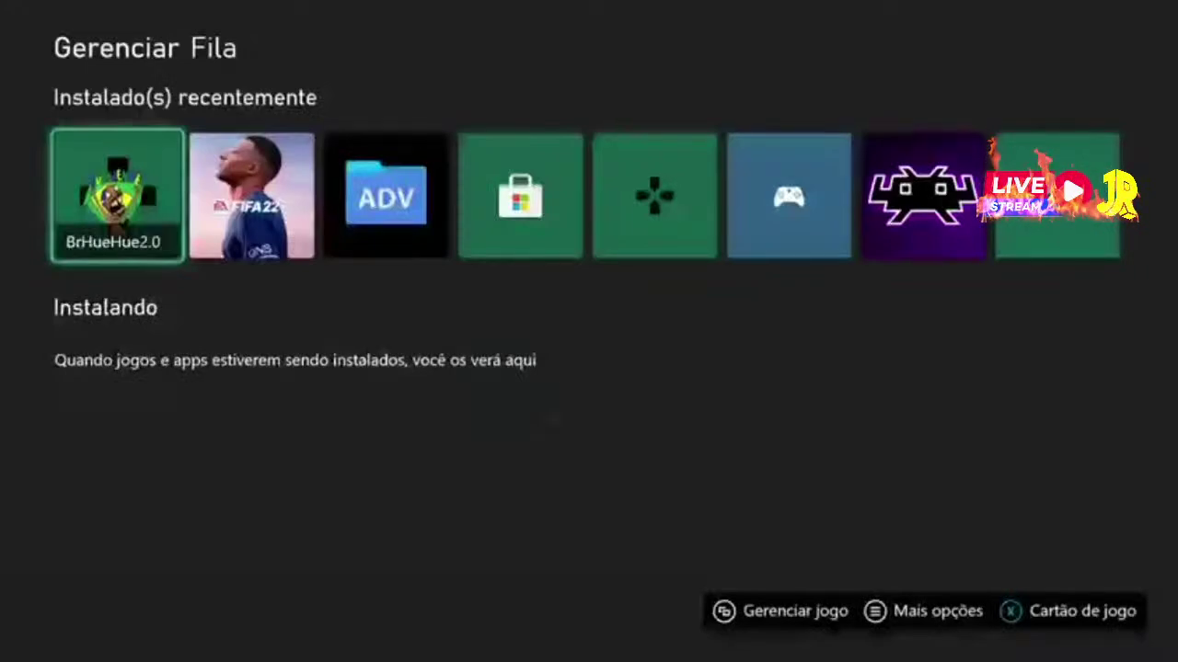
pyautogui.press('Return')
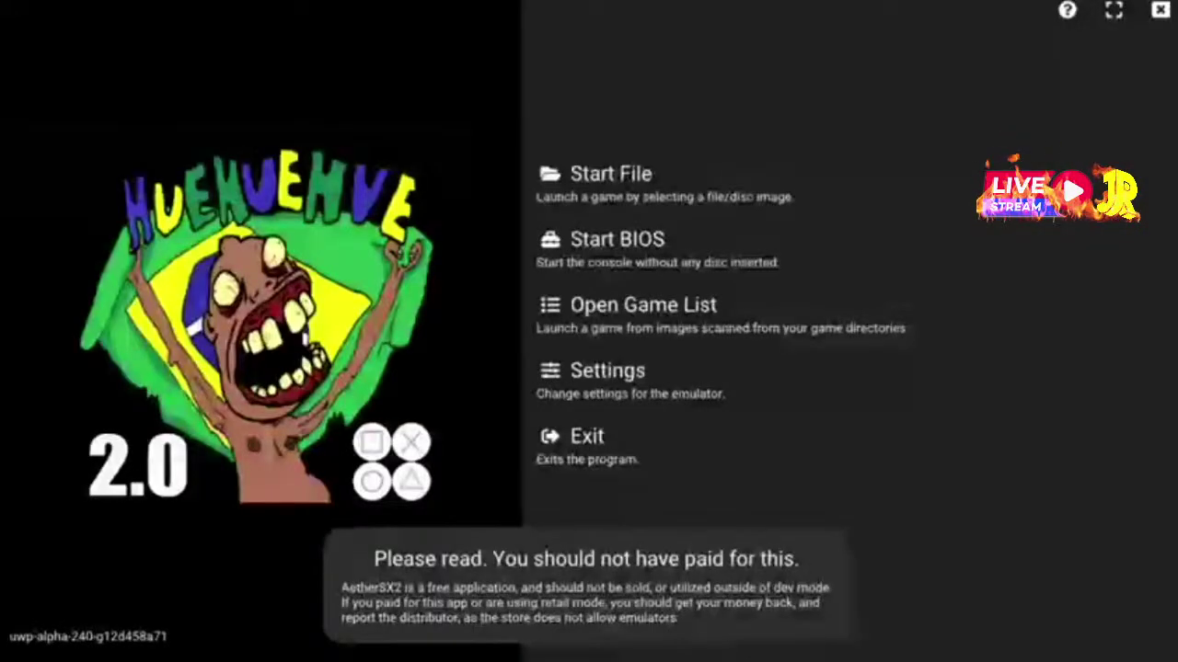
# Move through the BrHueHue2.0 main menu to Settings and open it on Interface Settings
pyautogui.click(607, 377)
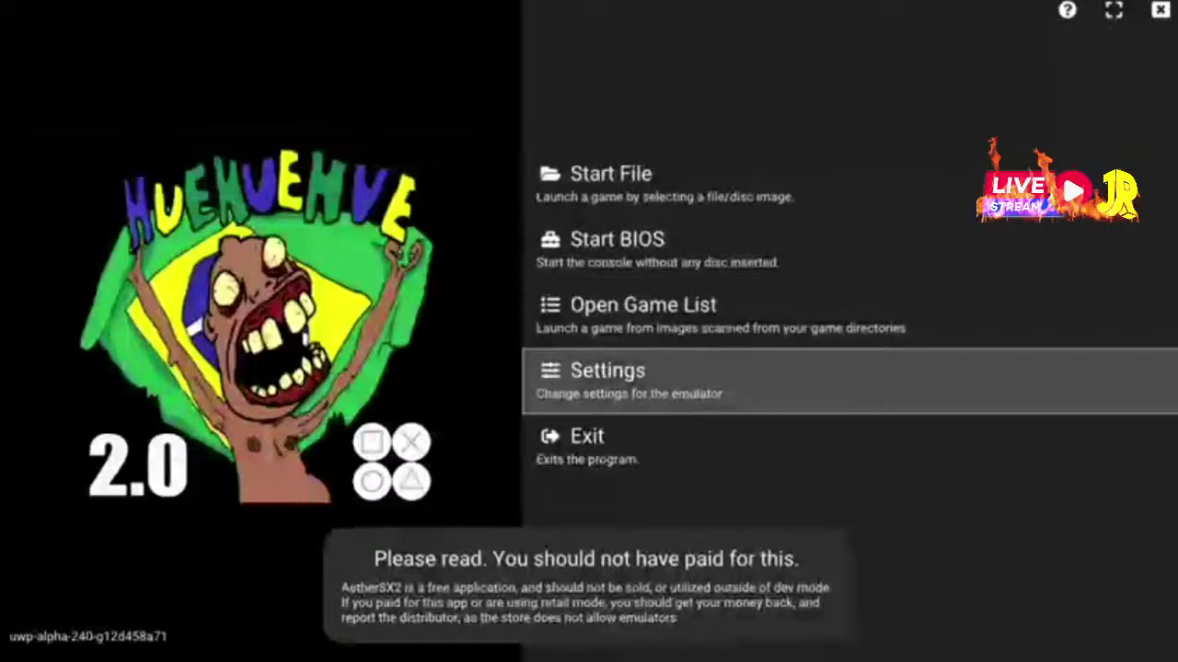
pyautogui.press('Down')
pyautogui.press('Up')
pyautogui.press('Up')
pyautogui.press('Up')
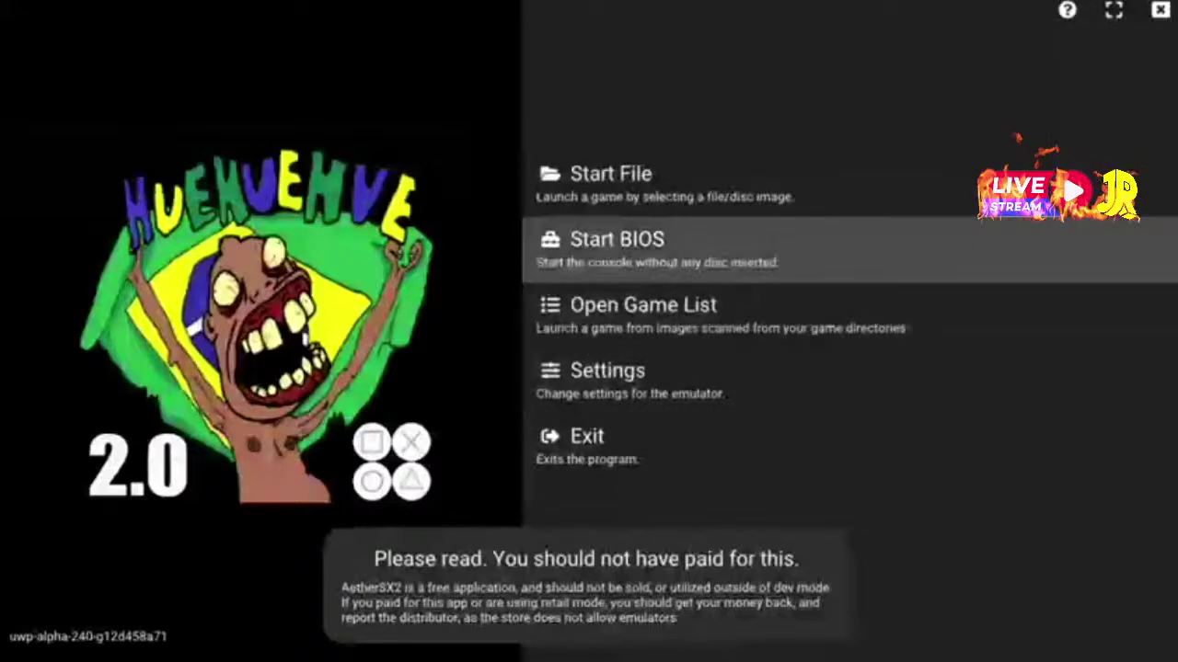
pyautogui.press('Down')
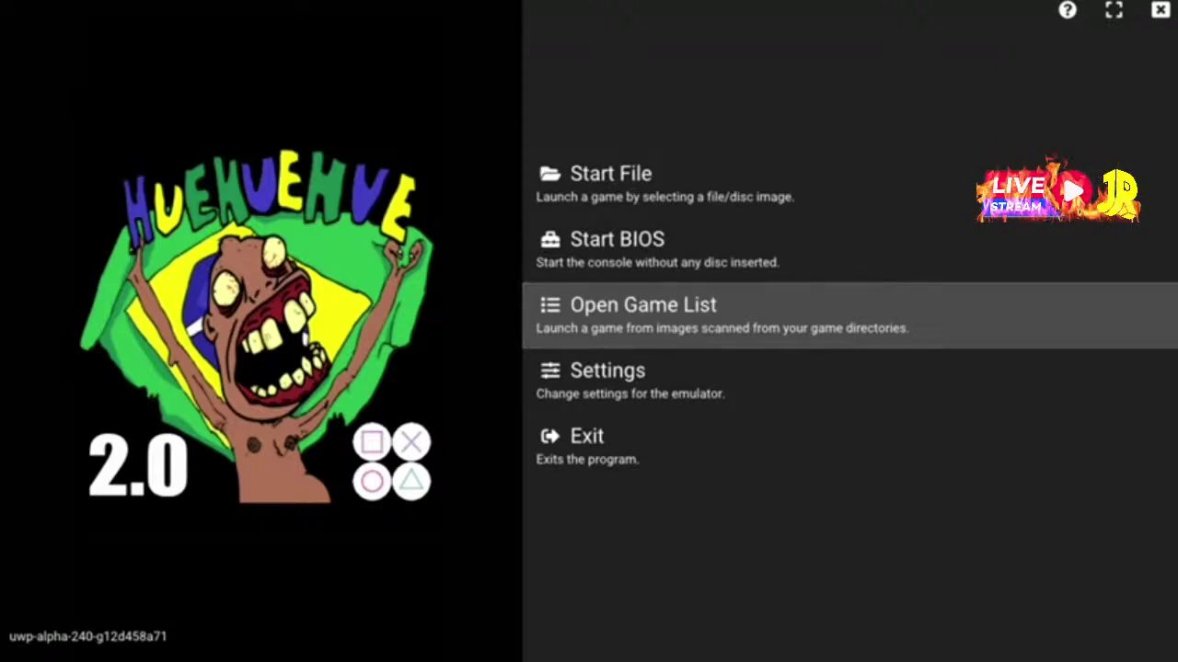
pyautogui.press('Up')
pyautogui.press('Up')
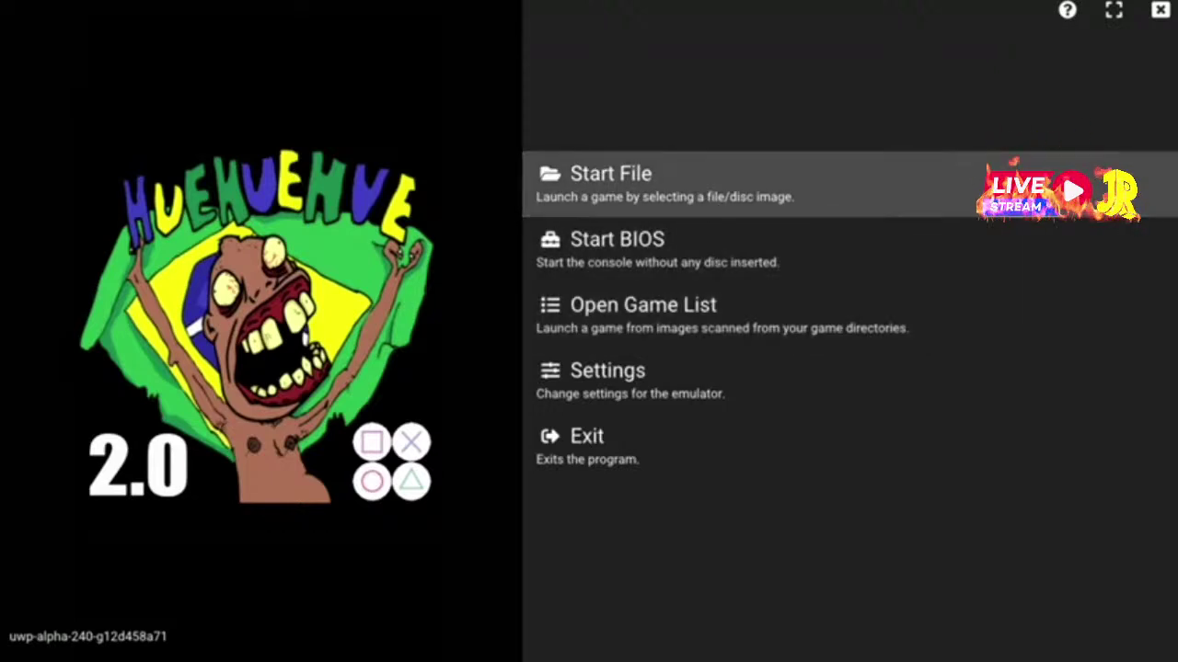
pyautogui.press('Down')
pyautogui.press('Down')
pyautogui.press('Down')
pyautogui.press('Return')
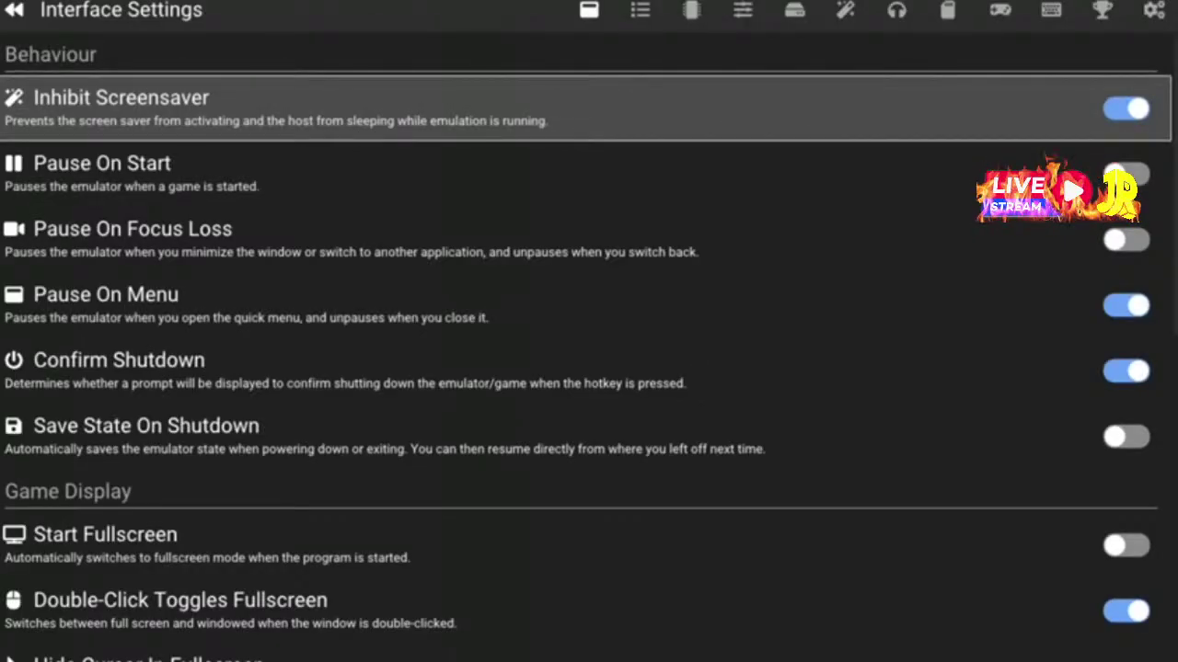
# Page through the settings to BIOS Settings and focus the search directory option
pyautogui.press('Right')
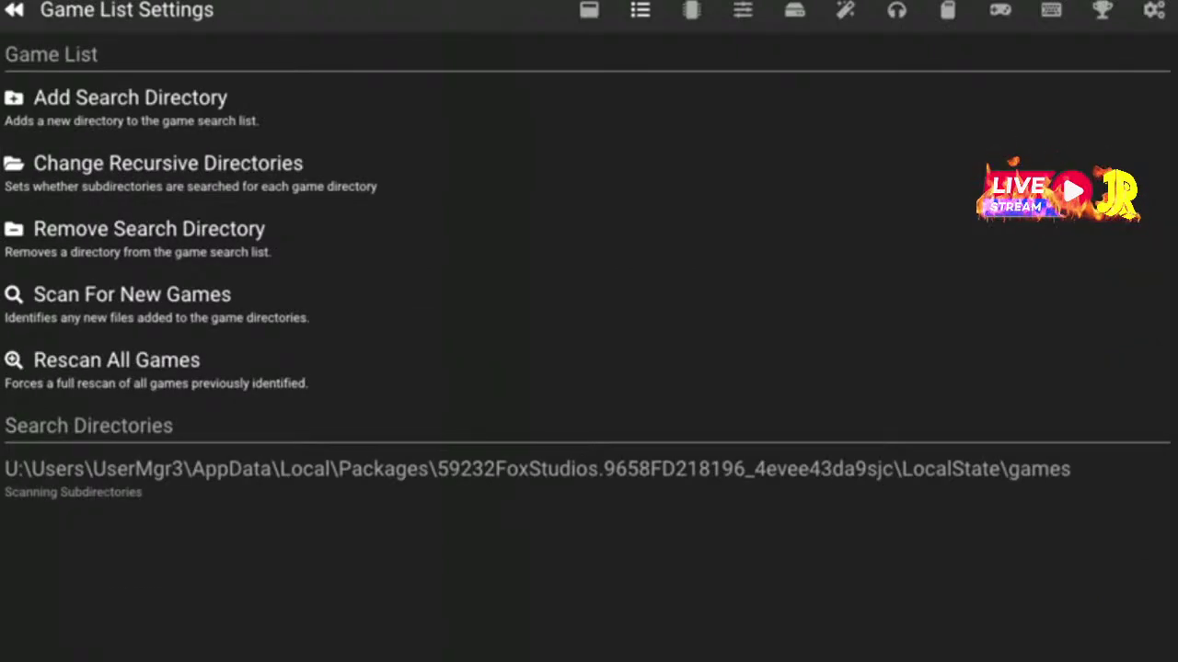
pyautogui.press('Left')
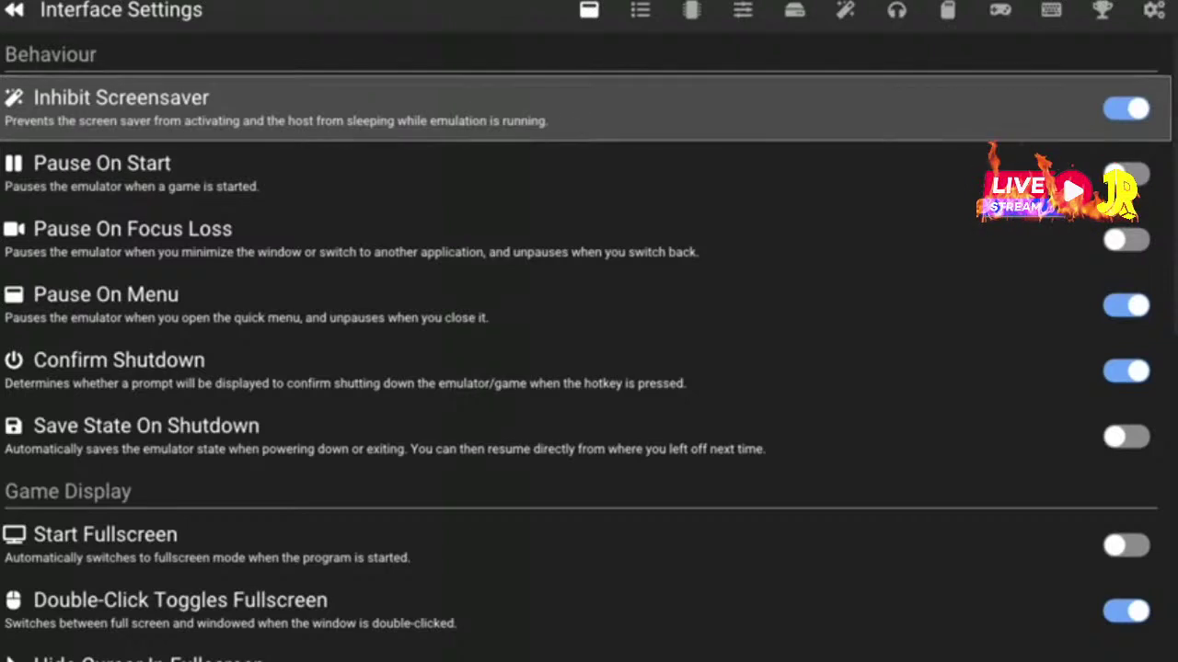
pyautogui.press('Right')
pyautogui.press('Right')
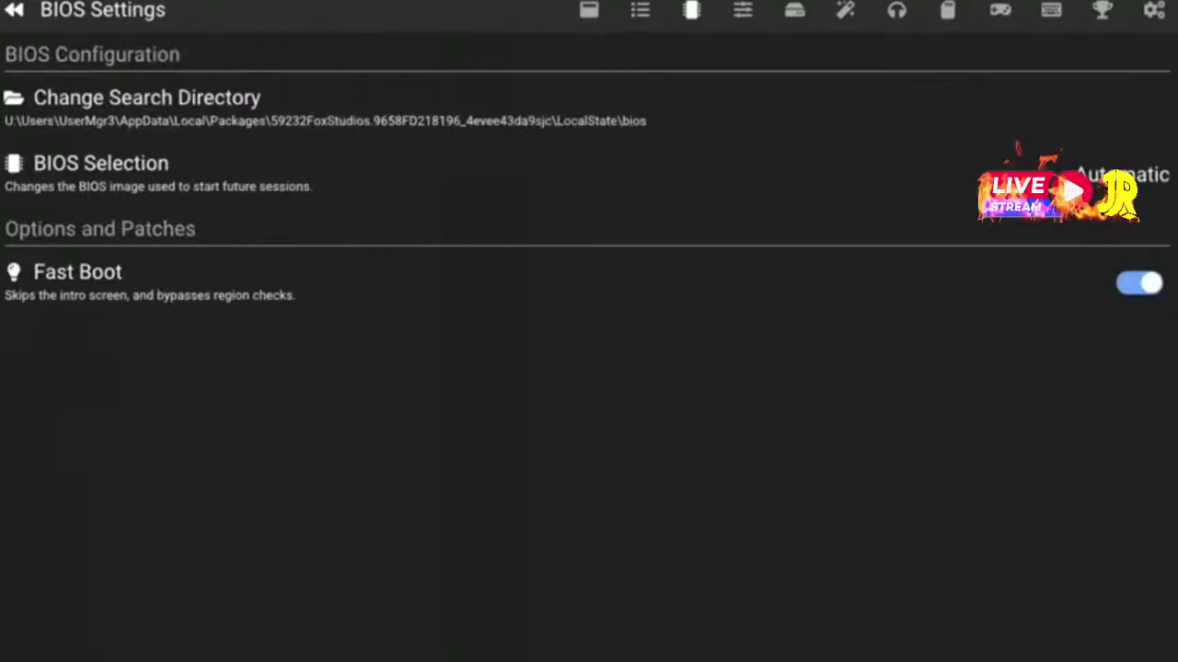
pyautogui.press('Down')
pyautogui.press('Up')
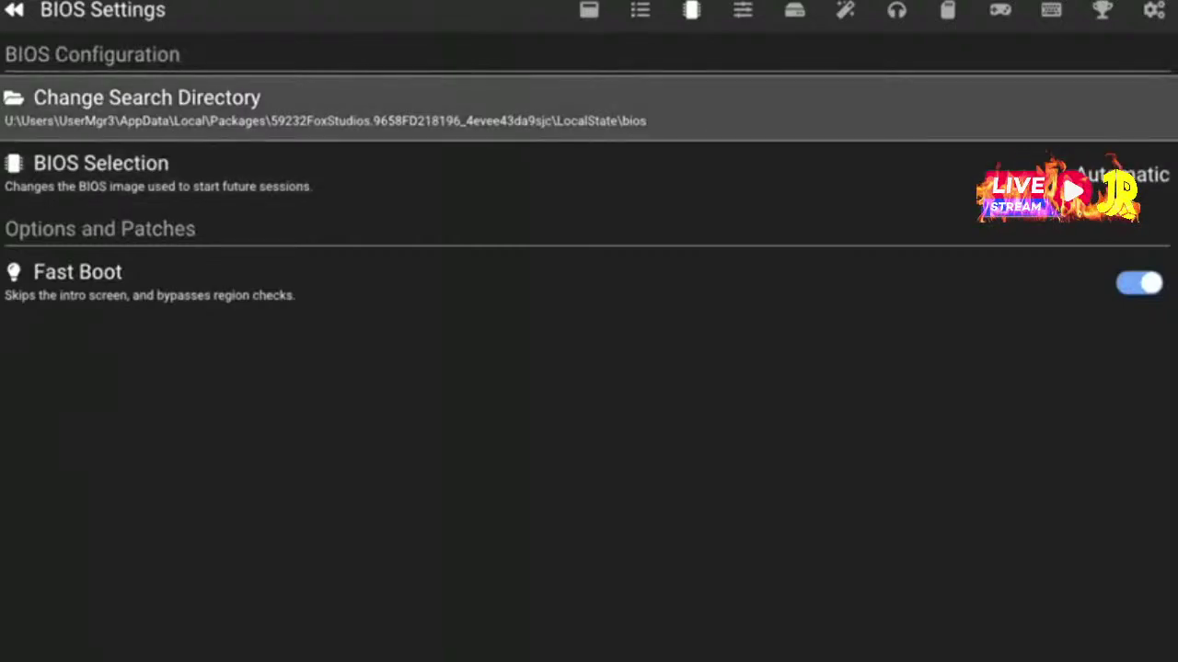
# Set the BIOS search directory to the bios folder inside the emulator's install directory
pyautogui.press('Return')
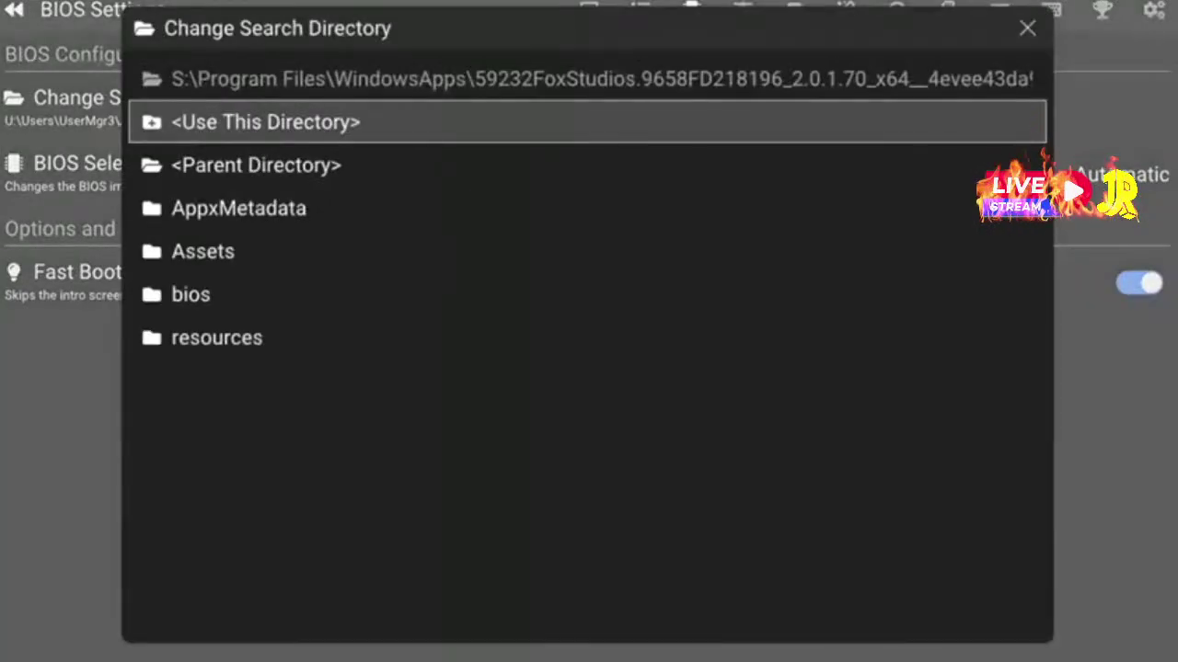
pyautogui.press('Down')
pyautogui.press('Down')
pyautogui.press('Down')
pyautogui.press('Down')
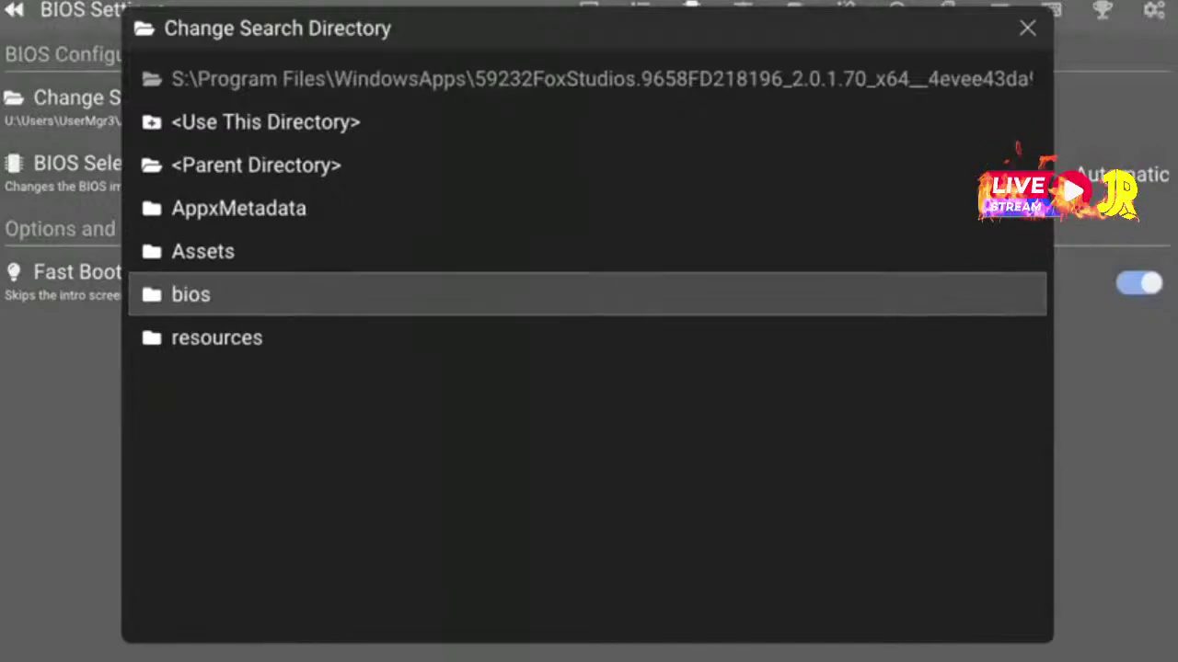
pyautogui.press('Return')
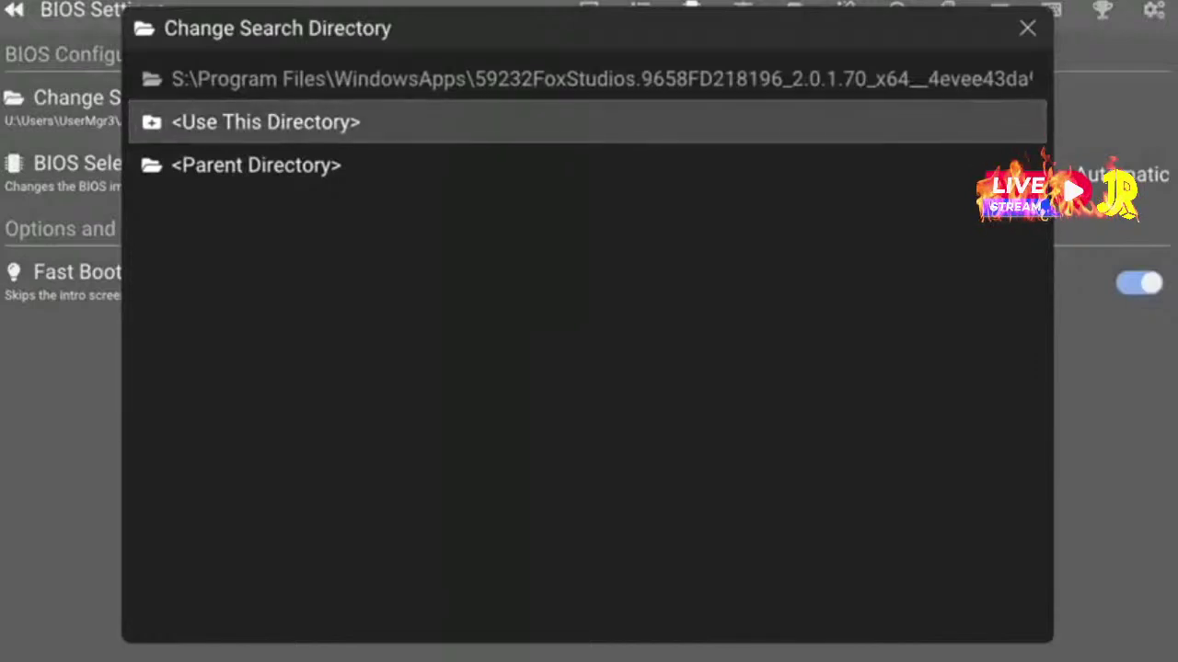
pyautogui.press('Return')
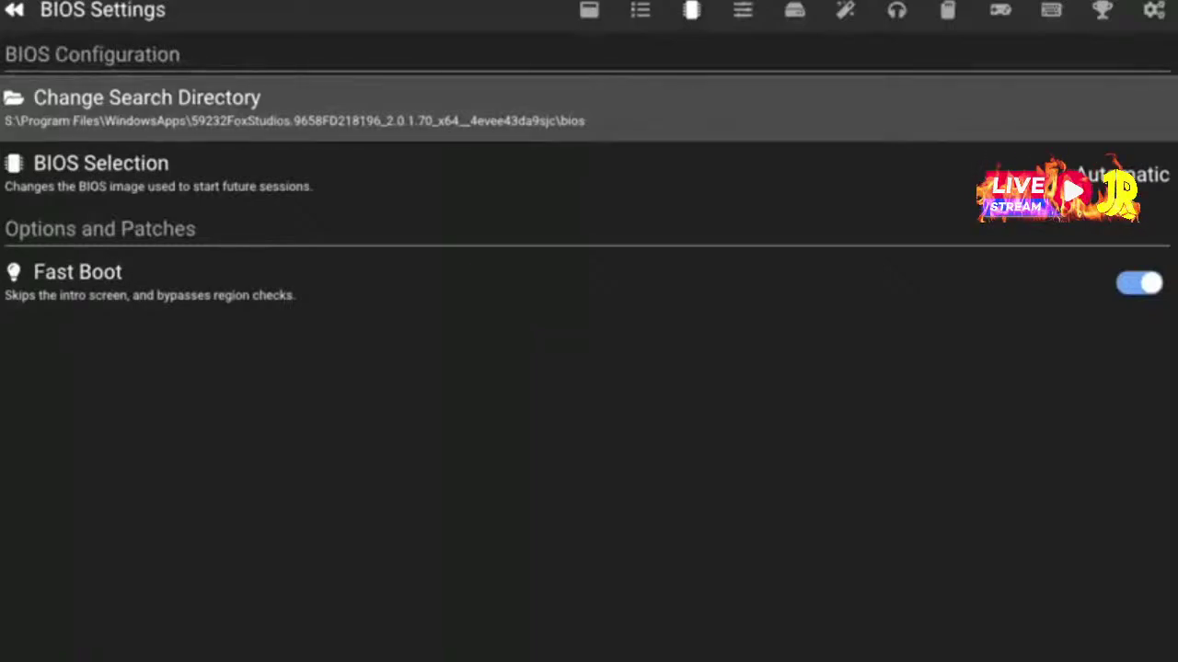
pyautogui.press('Down')
pyautogui.press('Down')
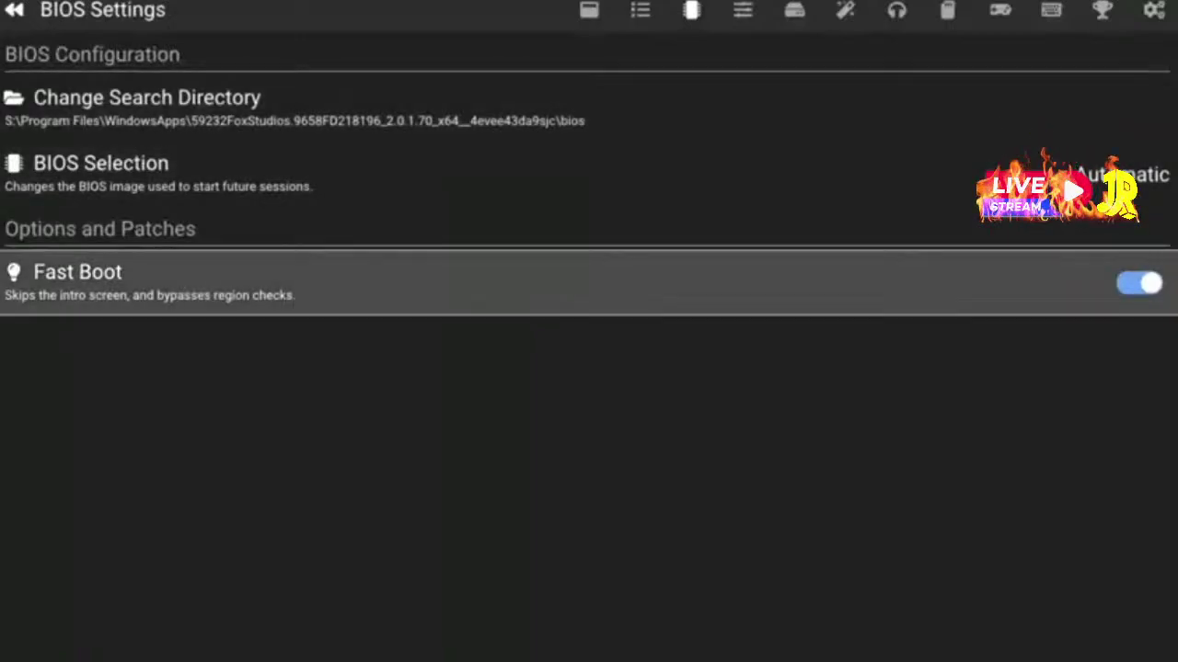
# Switch to Emulation Settings and look over the Normal and Fast Forward Speed options
pyautogui.press('Up')
pyautogui.press('Up')
pyautogui.press('pagedown')
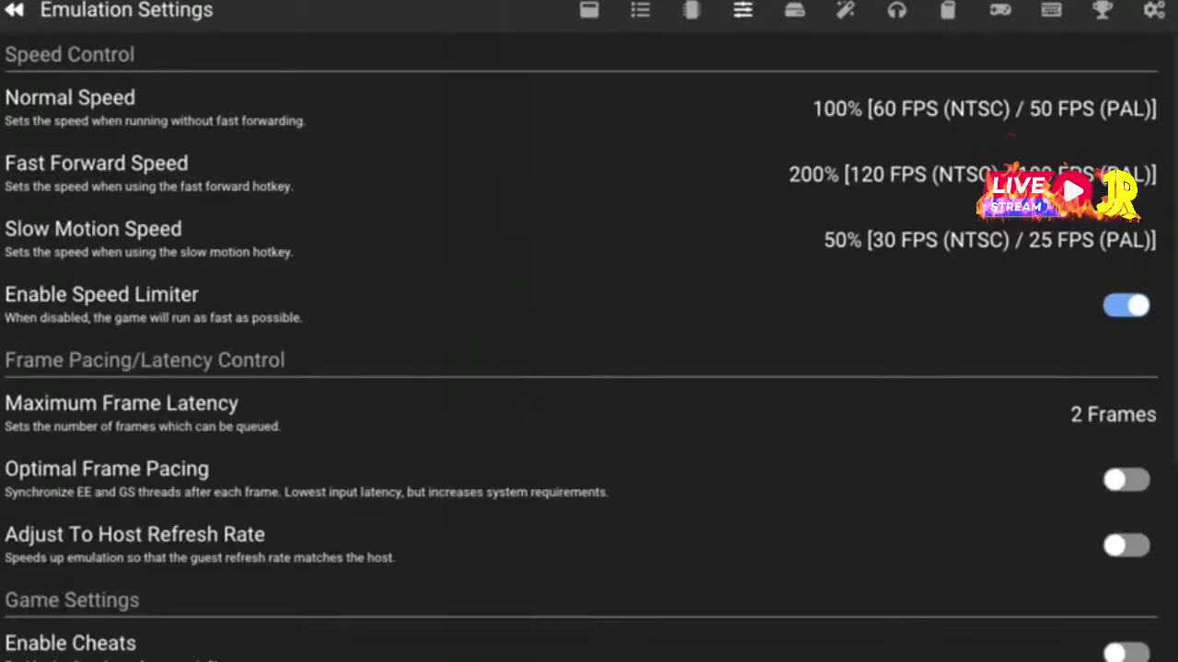
pyautogui.press('Down')
pyautogui.press('Up')
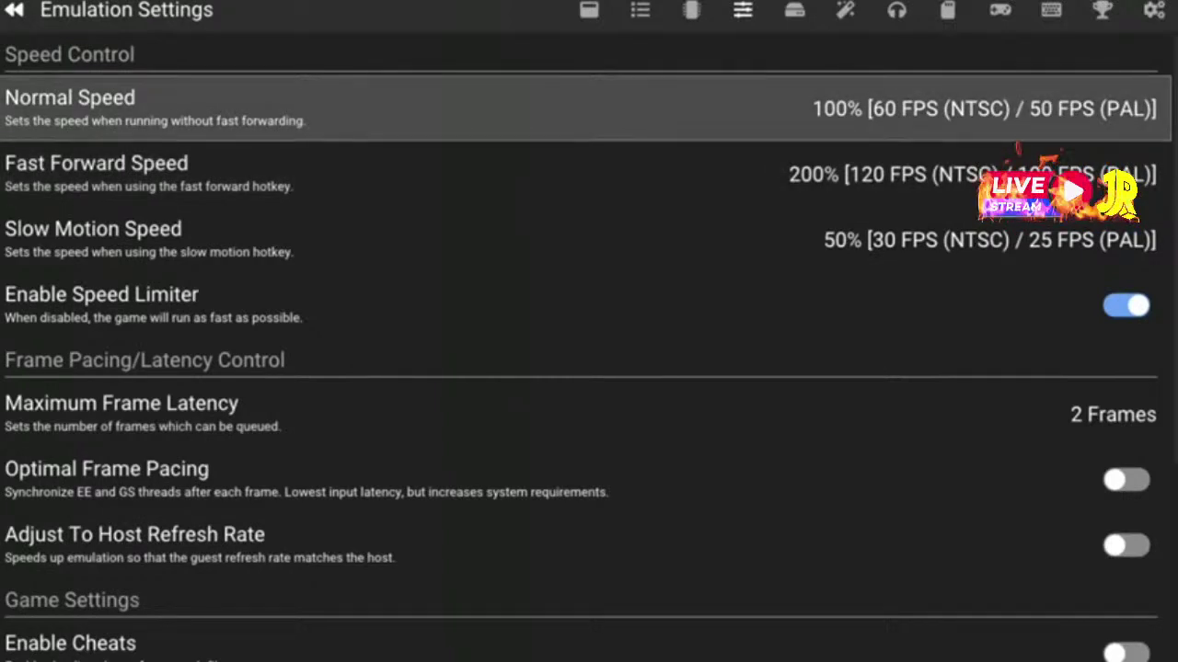
pyautogui.press('Down')
pyautogui.press('Down')
pyautogui.press('Down')
pyautogui.press('Down')
pyautogui.press('Down')
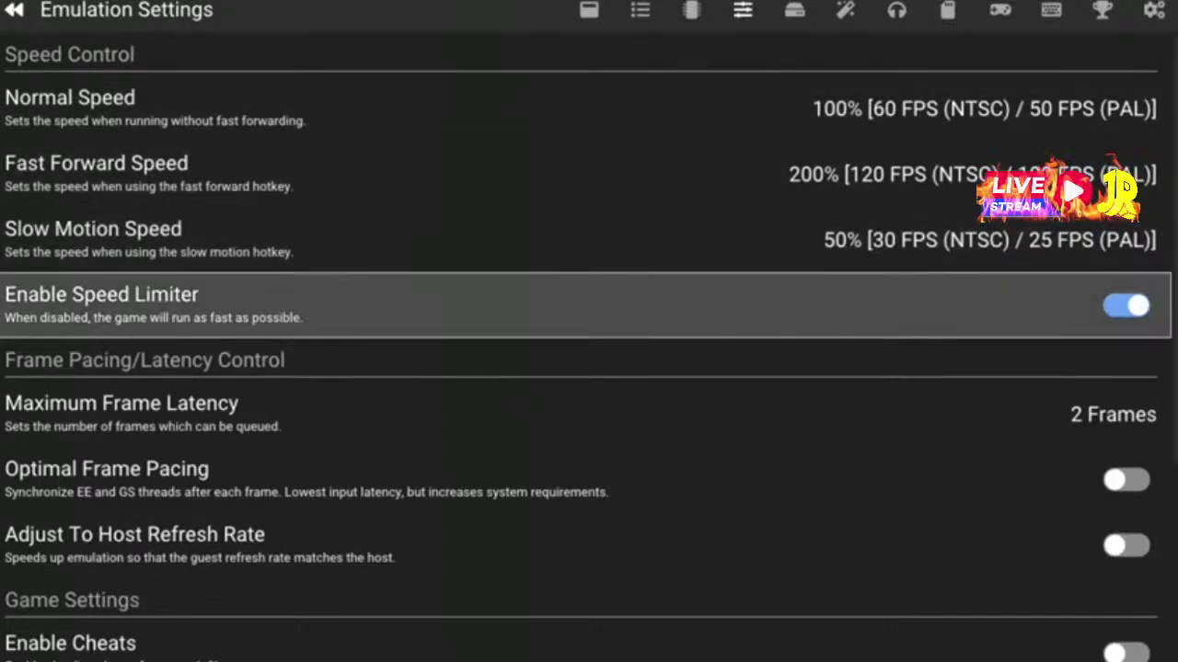
pyautogui.press('Down')
pyautogui.press('Down')
pyautogui.press('Down')
pyautogui.press('Down')
pyautogui.press('Down')
pyautogui.press('Down')
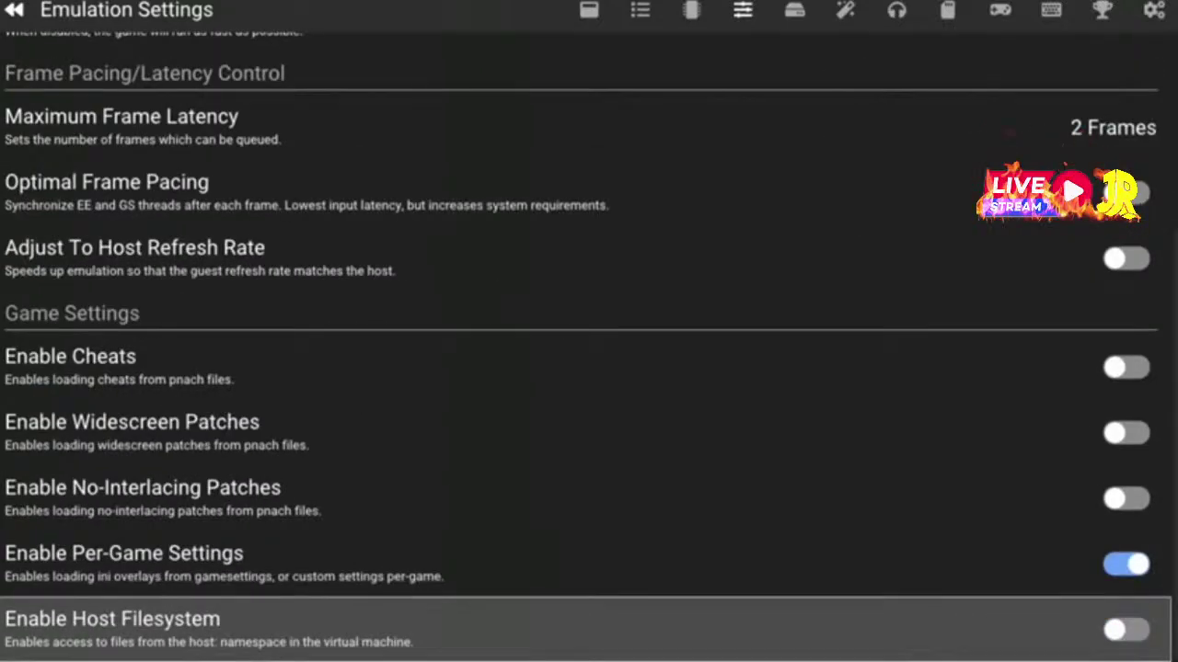
# Bring up System Settings and focus the Cycle Rate option
pyautogui.press('pagedown')
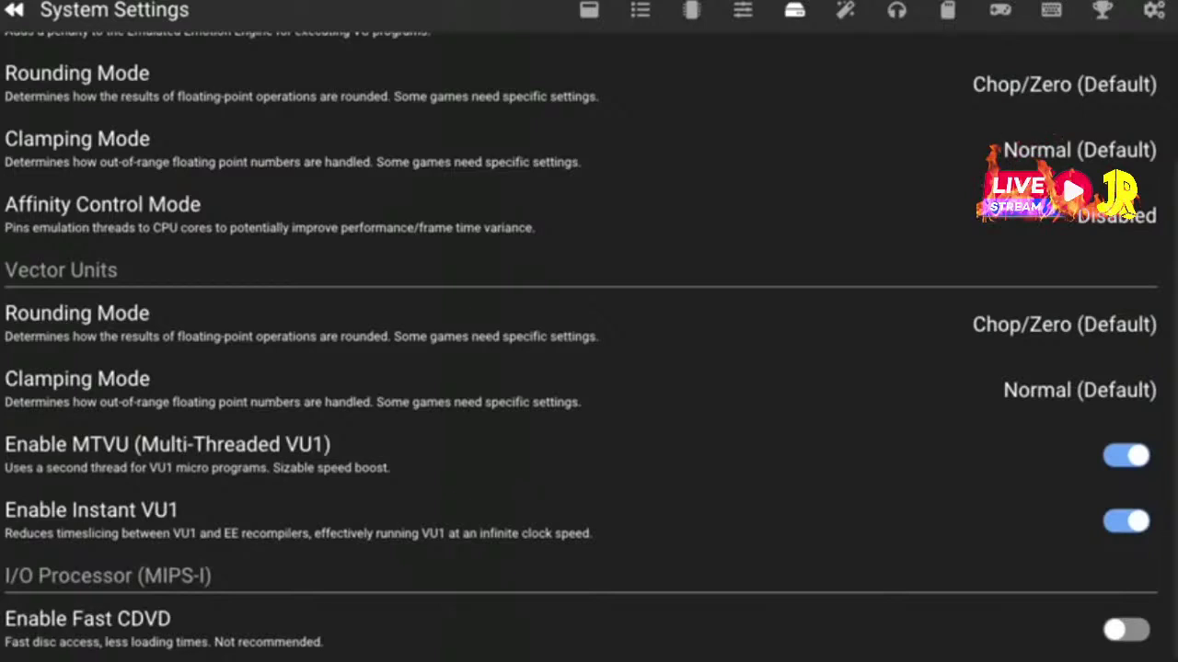
pyautogui.press('pageup')
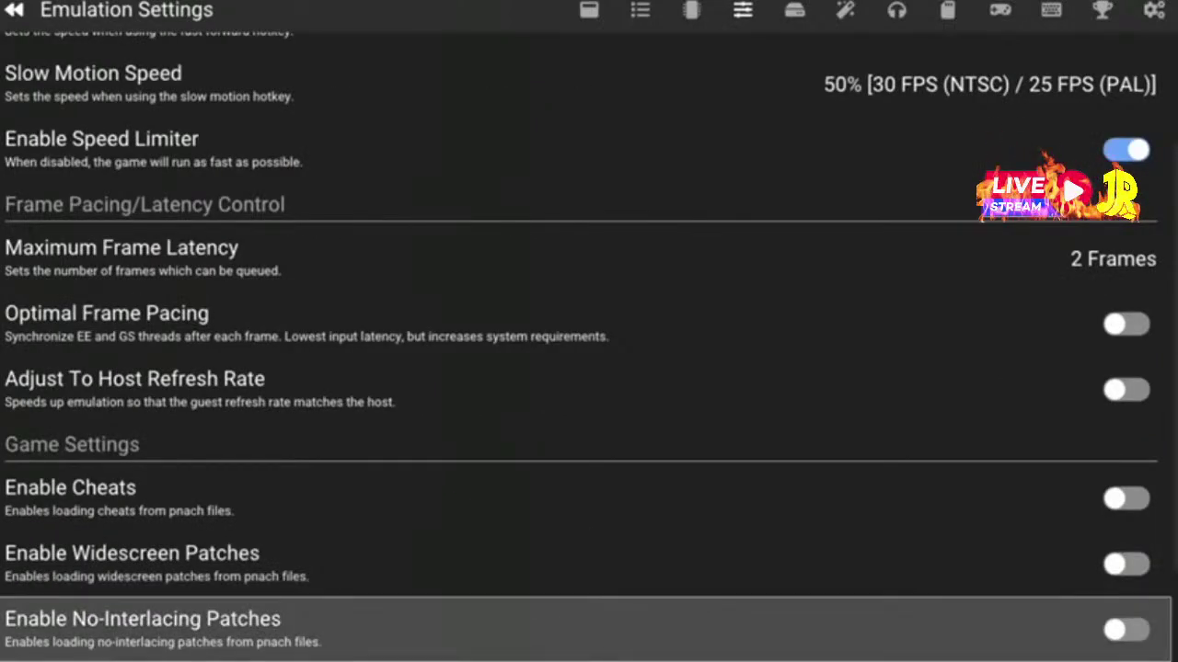
pyautogui.press('Home')
pyautogui.press('pagedown')
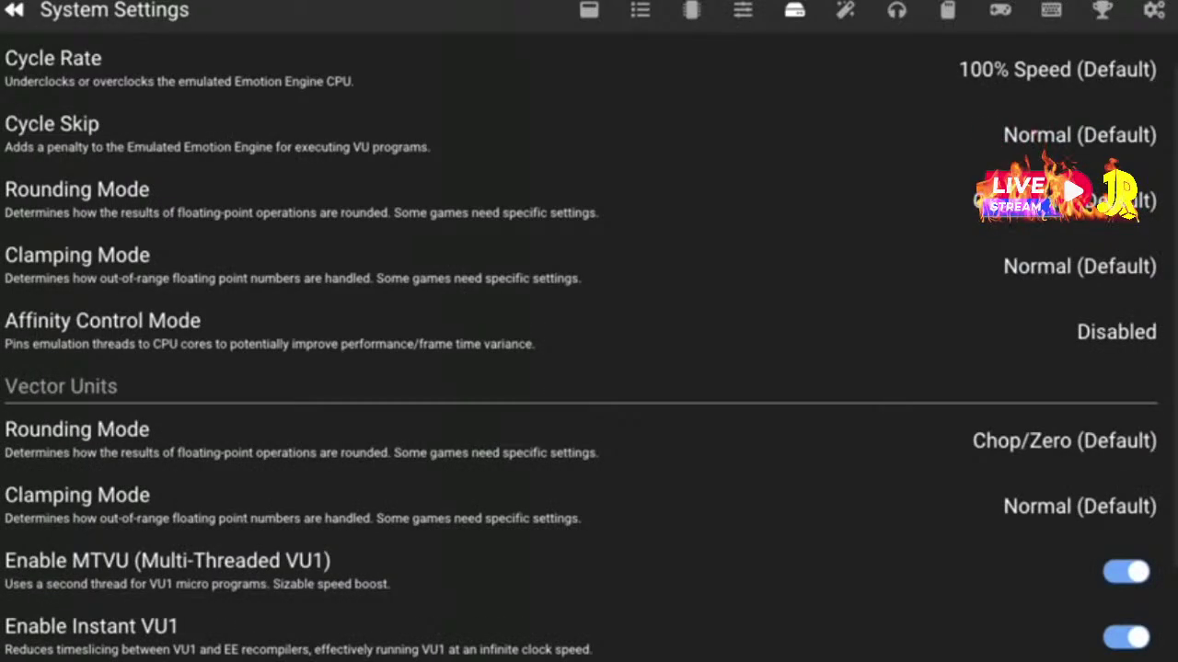
pyautogui.press('Down')
pyautogui.press('Up')
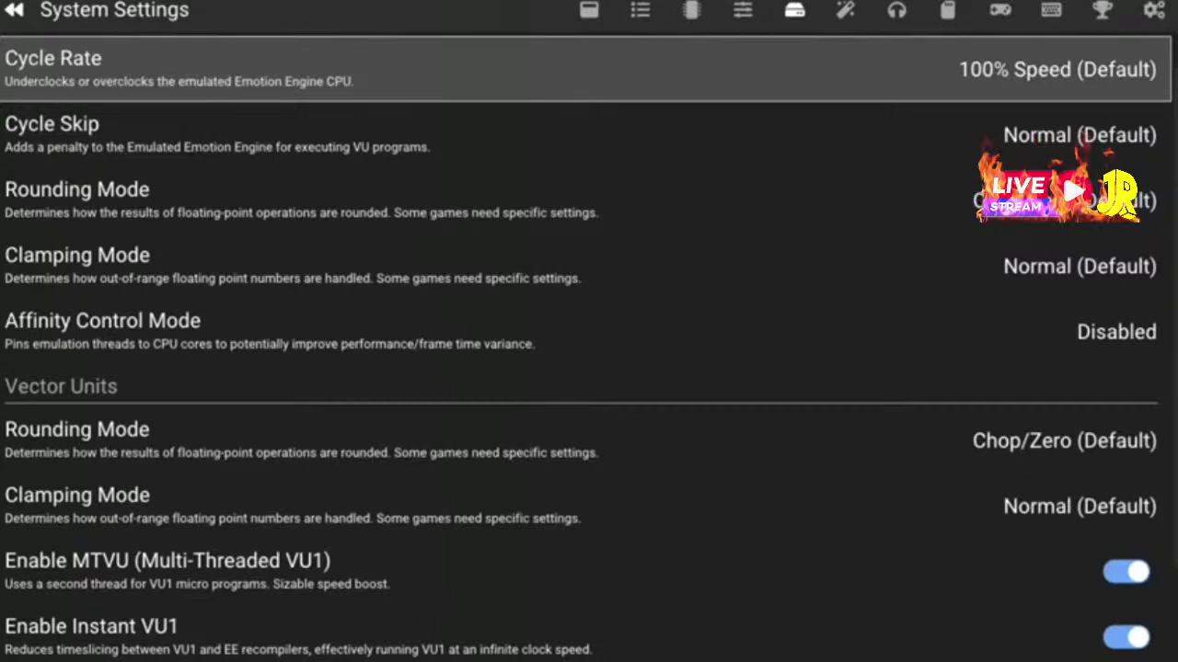
# Set the Cycle Rate to 50% Speed
pyautogui.press('Return')
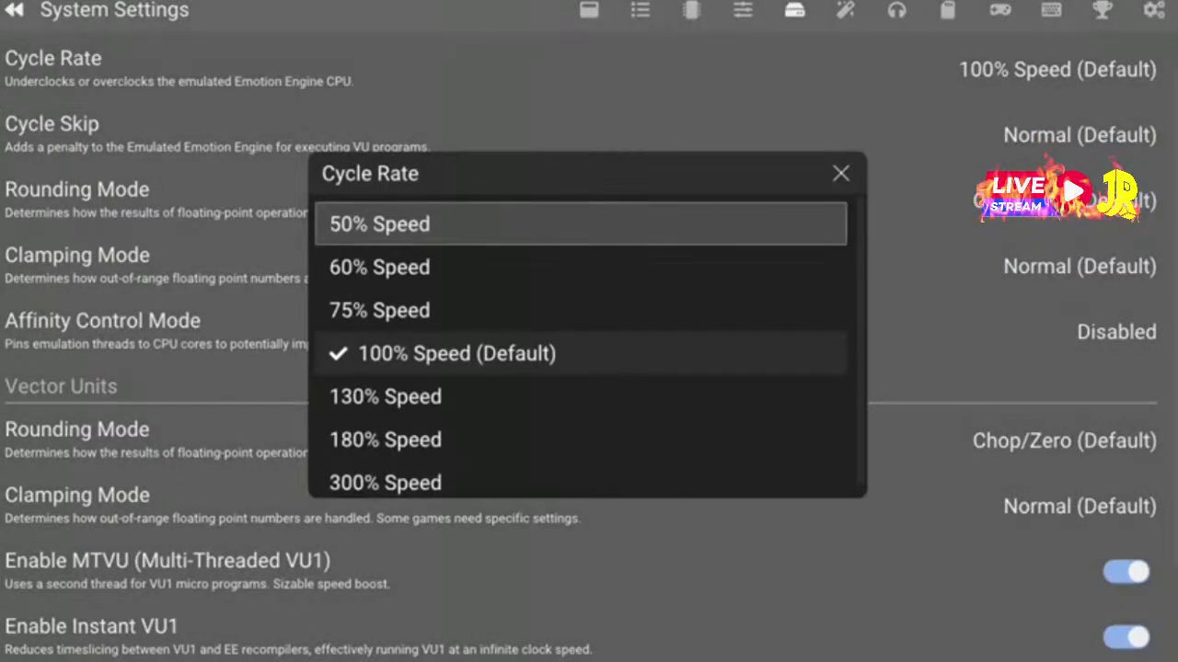
pyautogui.press('Up')
pyautogui.press('Down')
pyautogui.press('Return')
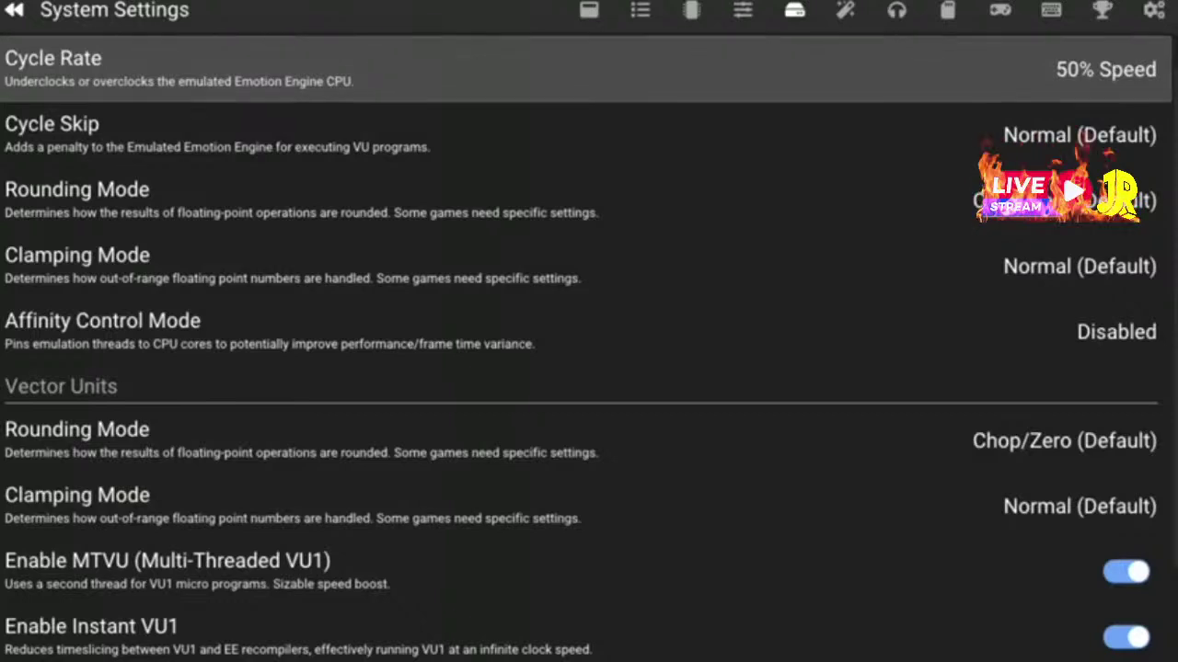
# Set Cycle Skip to Maximum Overclock
pyautogui.press('Down')
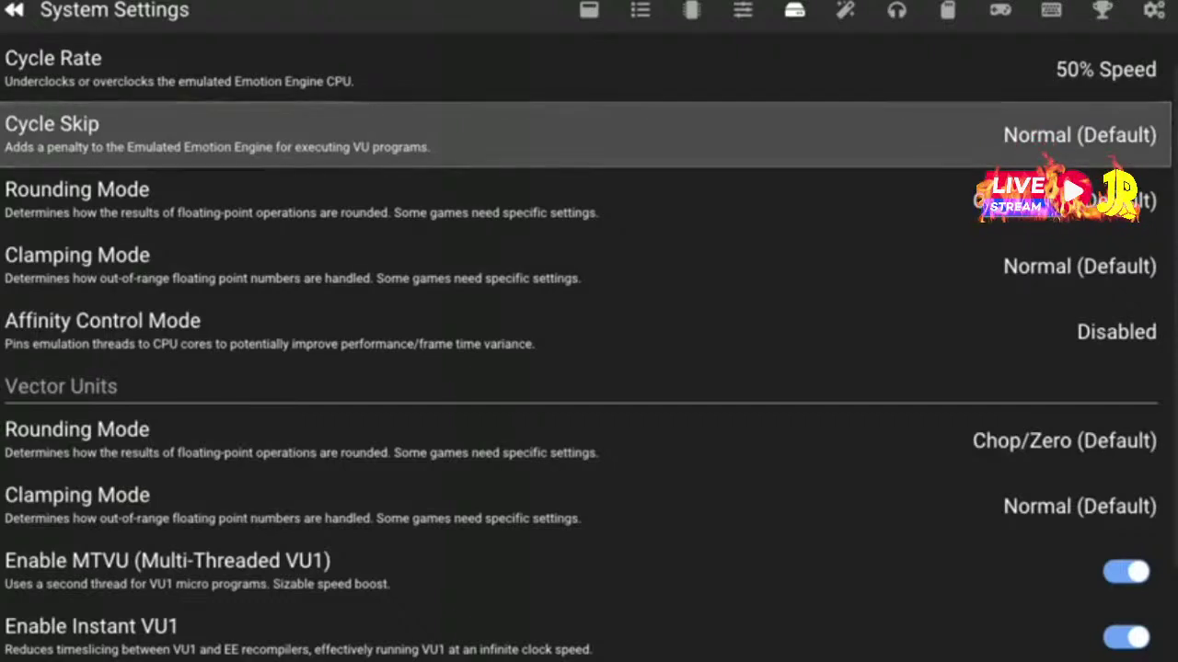
pyautogui.press('Return')
pyautogui.press('Down')
pyautogui.press('Down')
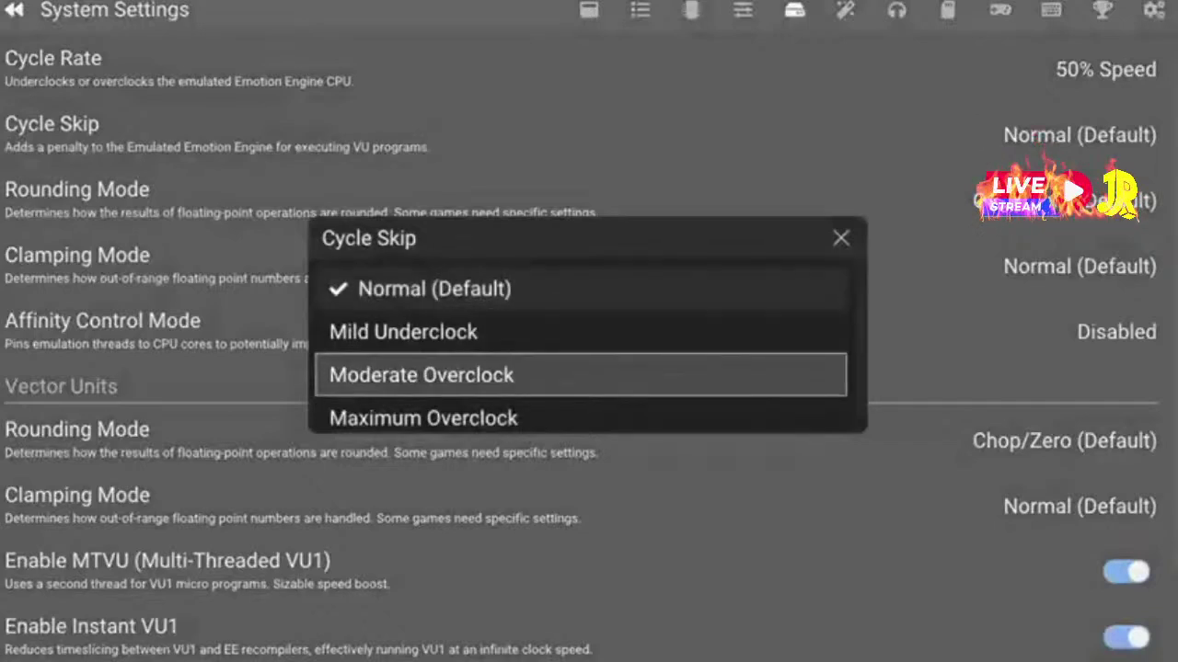
pyautogui.press('Down')
pyautogui.press('Up')
pyautogui.press('Up')
pyautogui.press('Up')
pyautogui.press('Down')
pyautogui.press('Up')
pyautogui.press('Up')
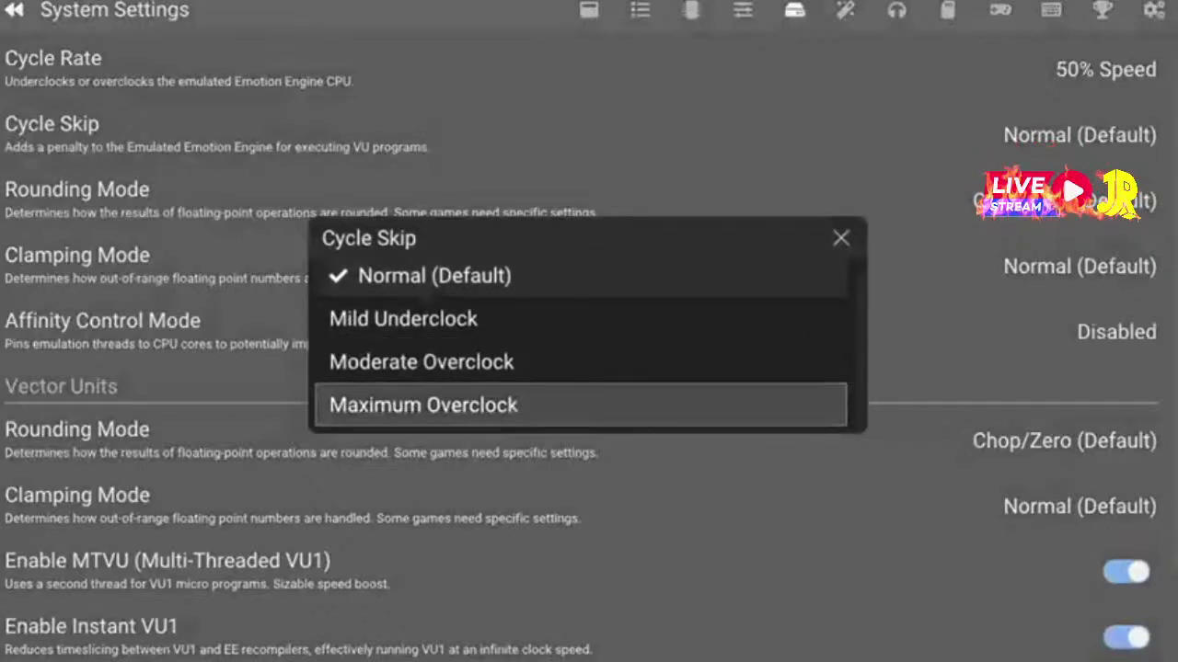
pyautogui.press('Return')
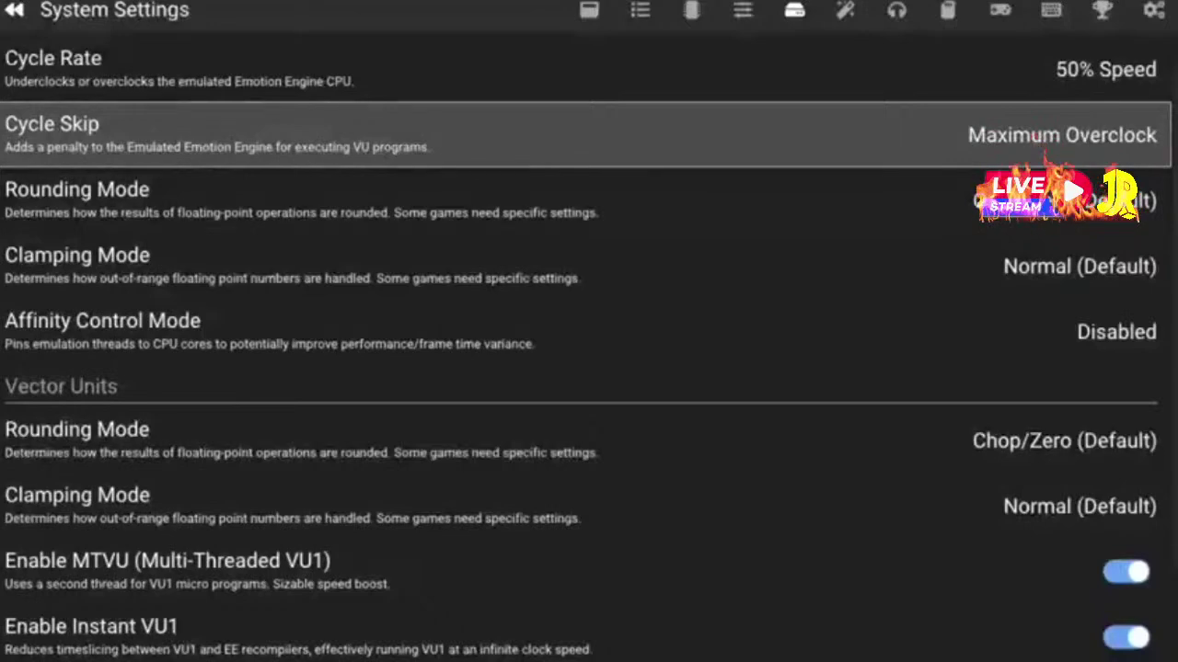
pyautogui.press('Left')
pyautogui.press('Left')
pyautogui.press('Left')
pyautogui.press('Left')
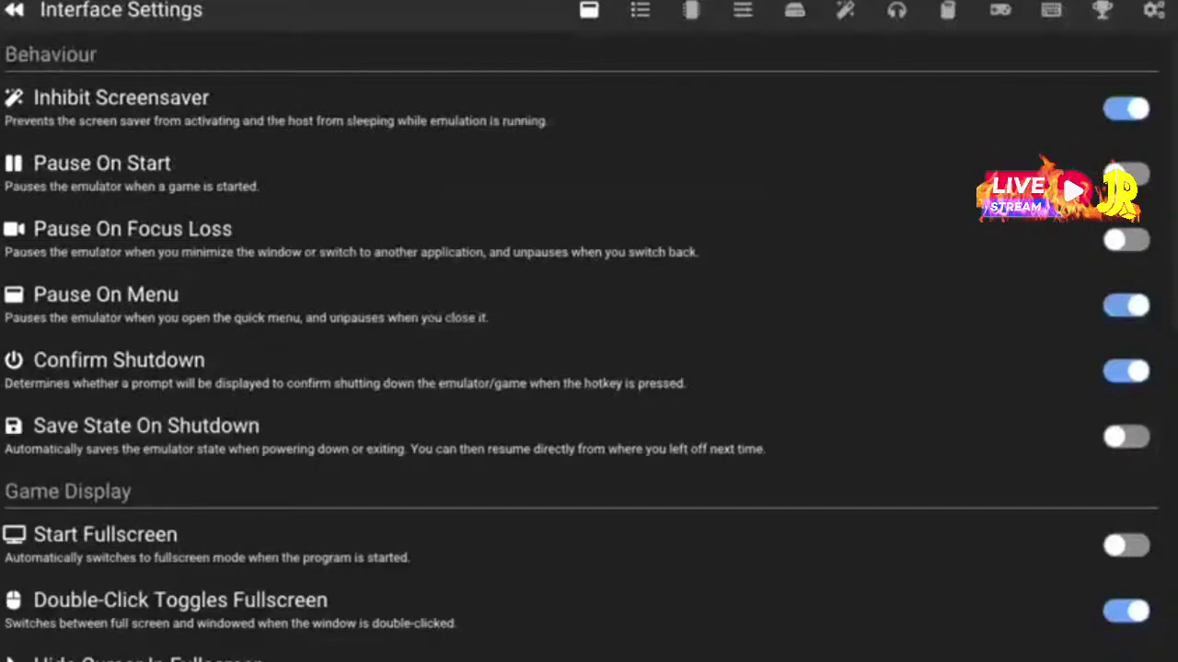
pyautogui.press('Right')
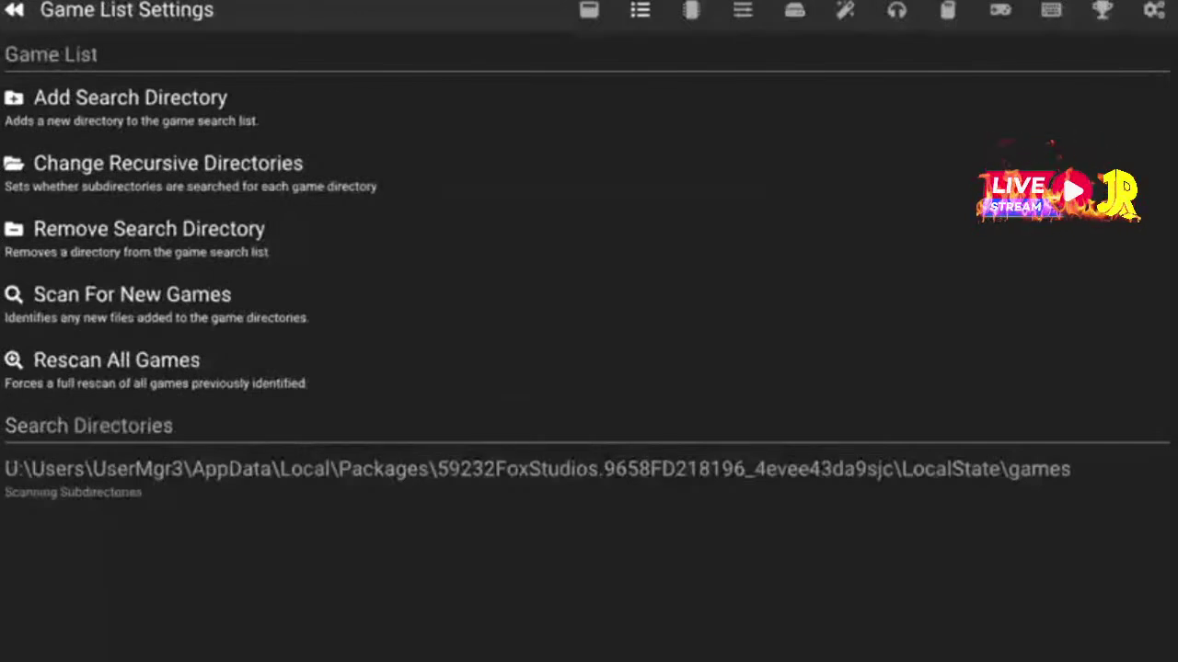
# Reconfirm the bios folder as the BIOS search directory
pyautogui.press('Right')
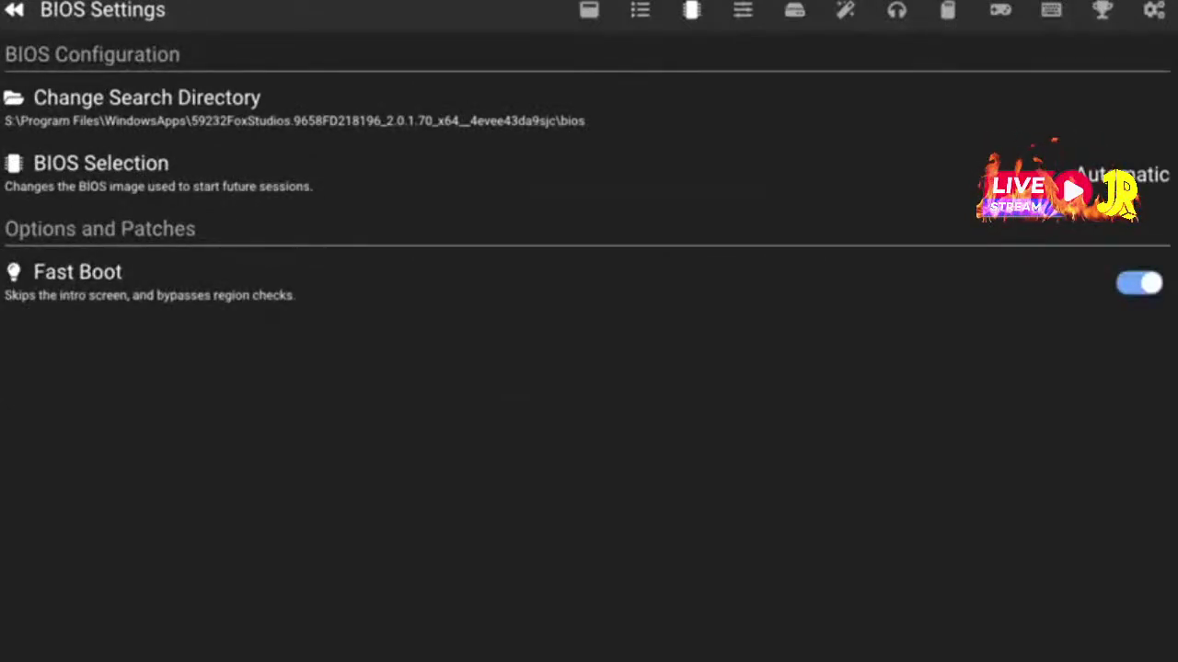
pyautogui.press('Up')
pyautogui.press('Up')
pyautogui.press('Up')
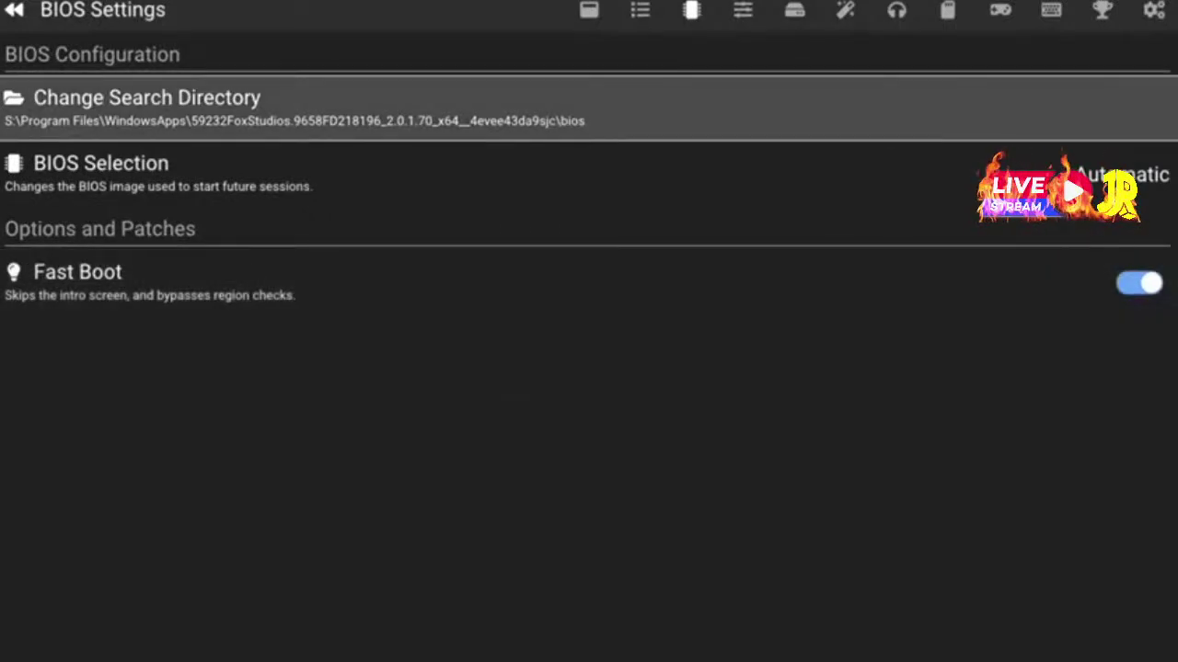
pyautogui.press('Return')
pyautogui.press('Down')
pyautogui.press('Down')
pyautogui.press('Down')
pyautogui.press('Down')
pyautogui.press('Return')
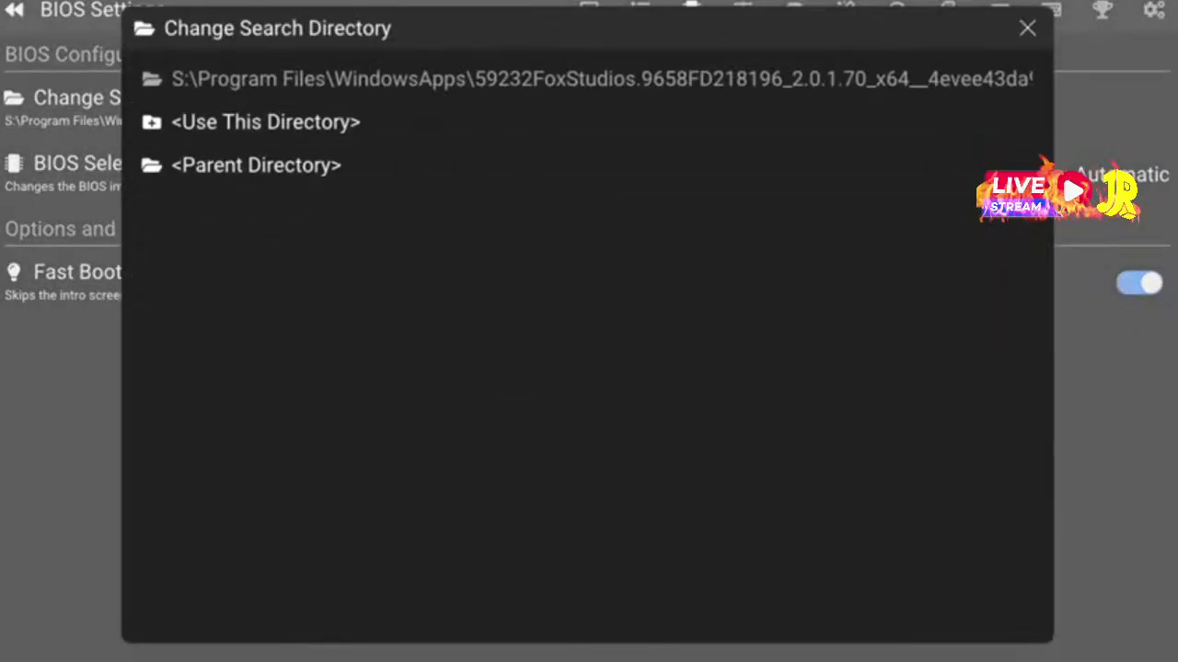
pyautogui.press('Down')
pyautogui.press('Return')
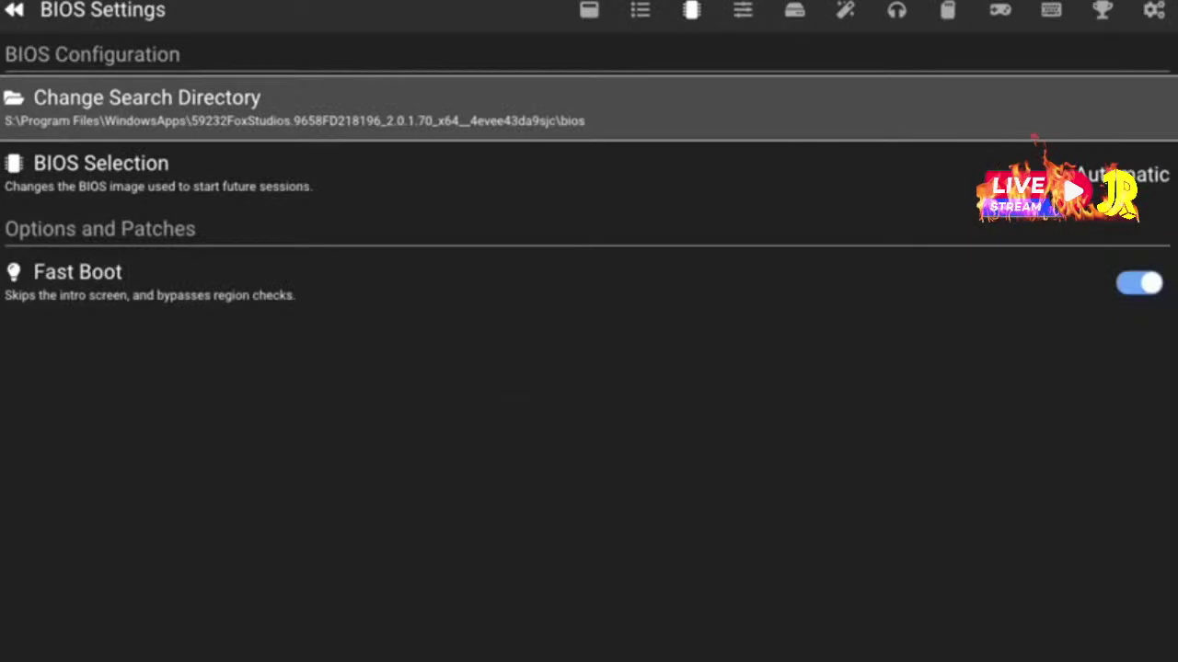
# Step through Emulation and System Settings to Graphics Settings, where Renderer reads Direct3D 12
pyautogui.press('Right')
pyautogui.press('Down')
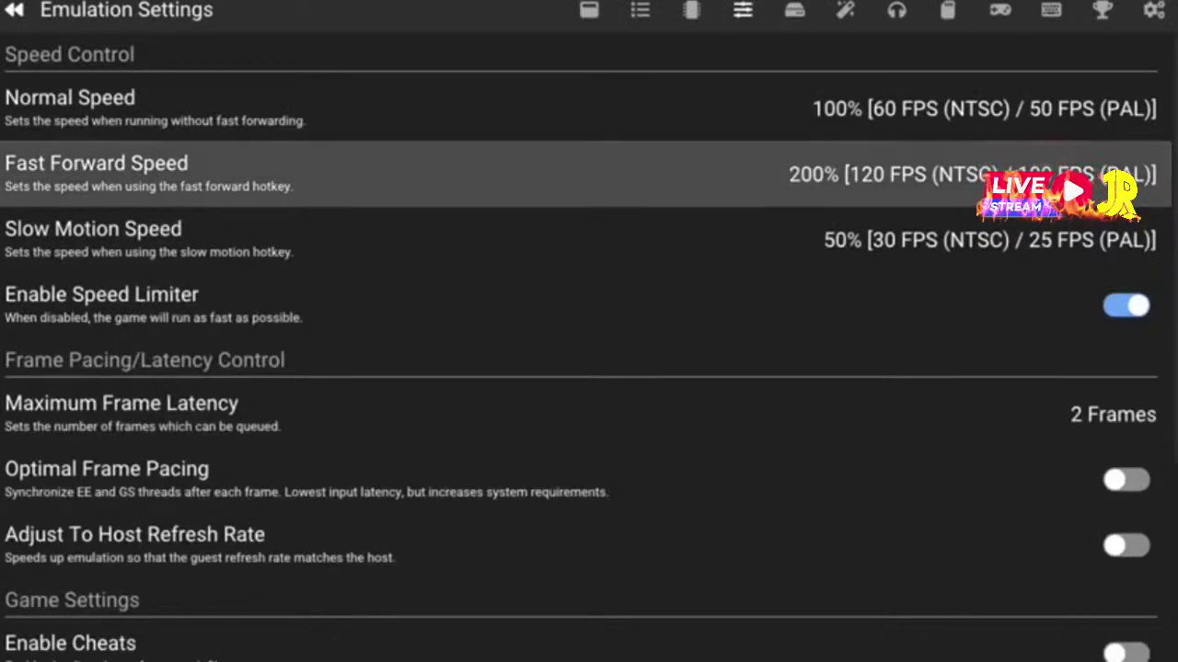
pyautogui.press('Up')
pyautogui.press('Right')
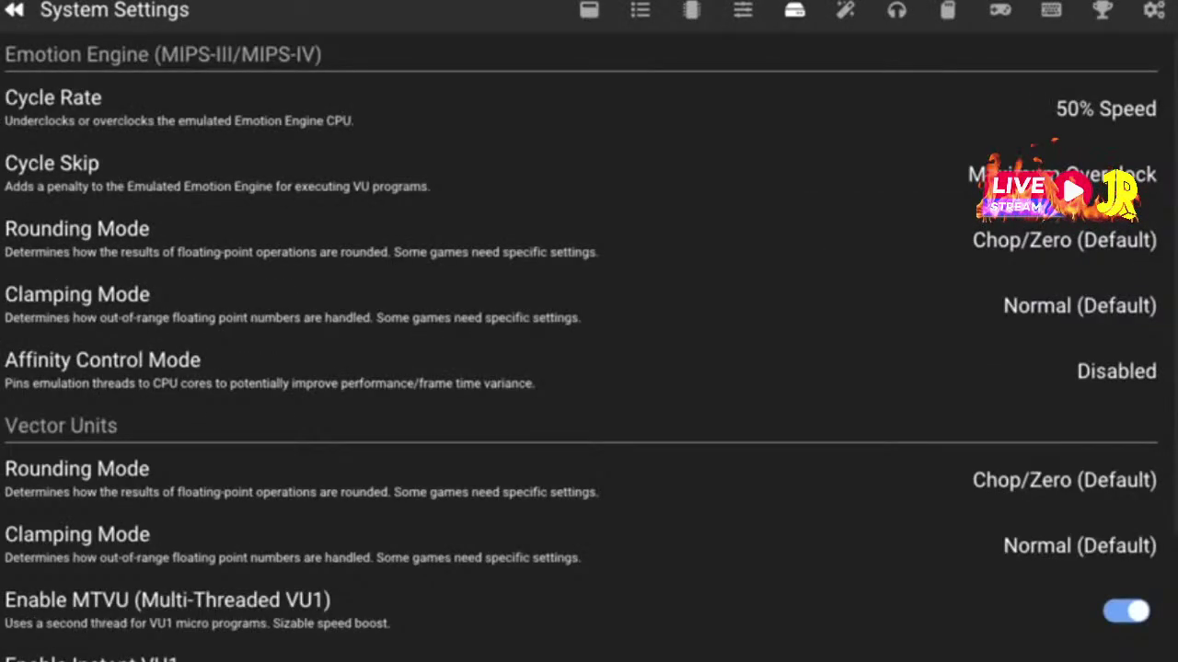
pyautogui.press('Down')
pyautogui.press('Up')
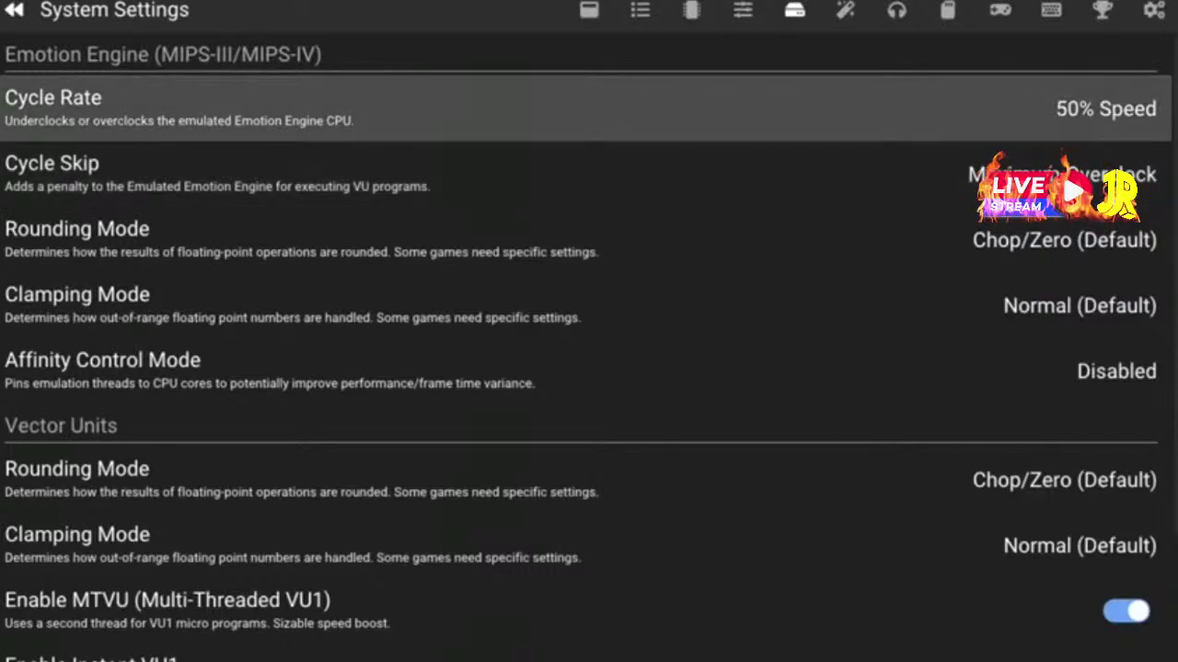
pyautogui.press('Down')
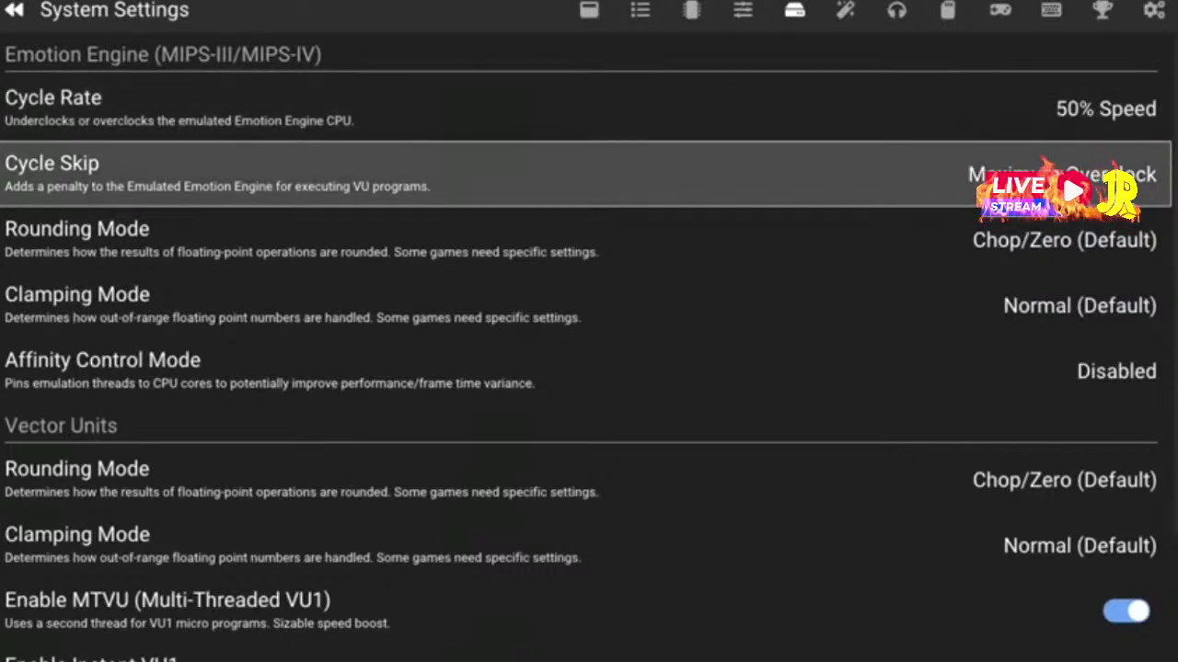
pyautogui.press('Down')
pyautogui.press('Down')
pyautogui.press('Down')
pyautogui.press('Down')
pyautogui.press('Down')
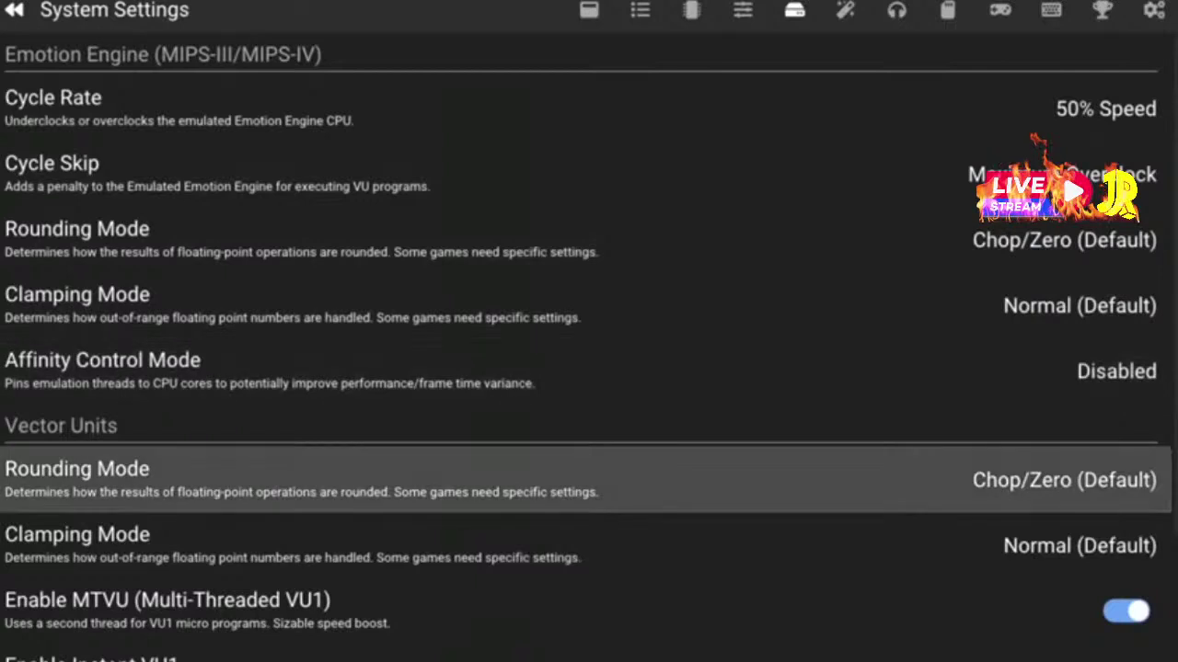
pyautogui.press('Right')
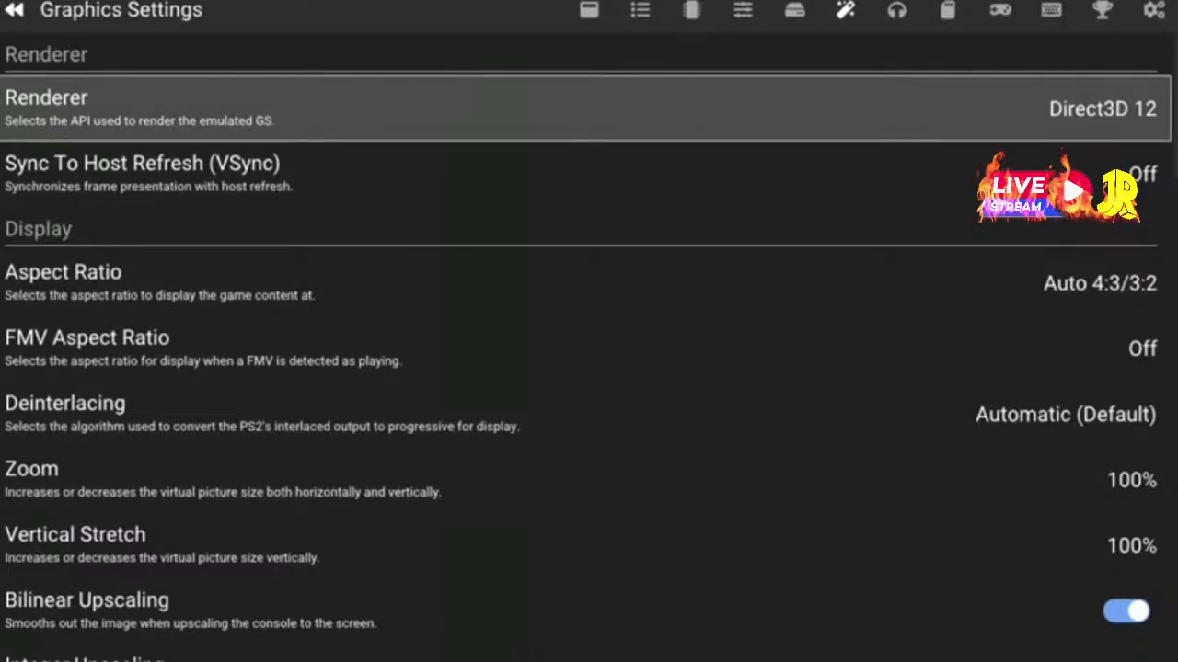
# Change the renderer from Direct3D 12 to Direct3D 11
pyautogui.press('Return')
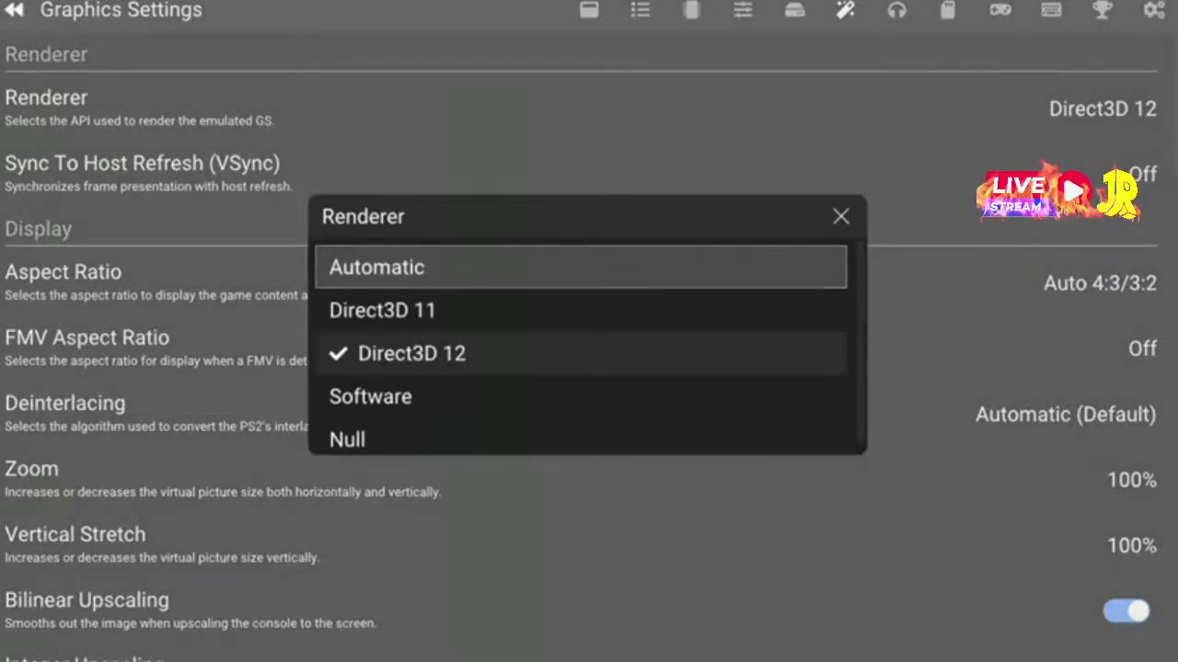
pyautogui.press('Down')
pyautogui.press('Return')
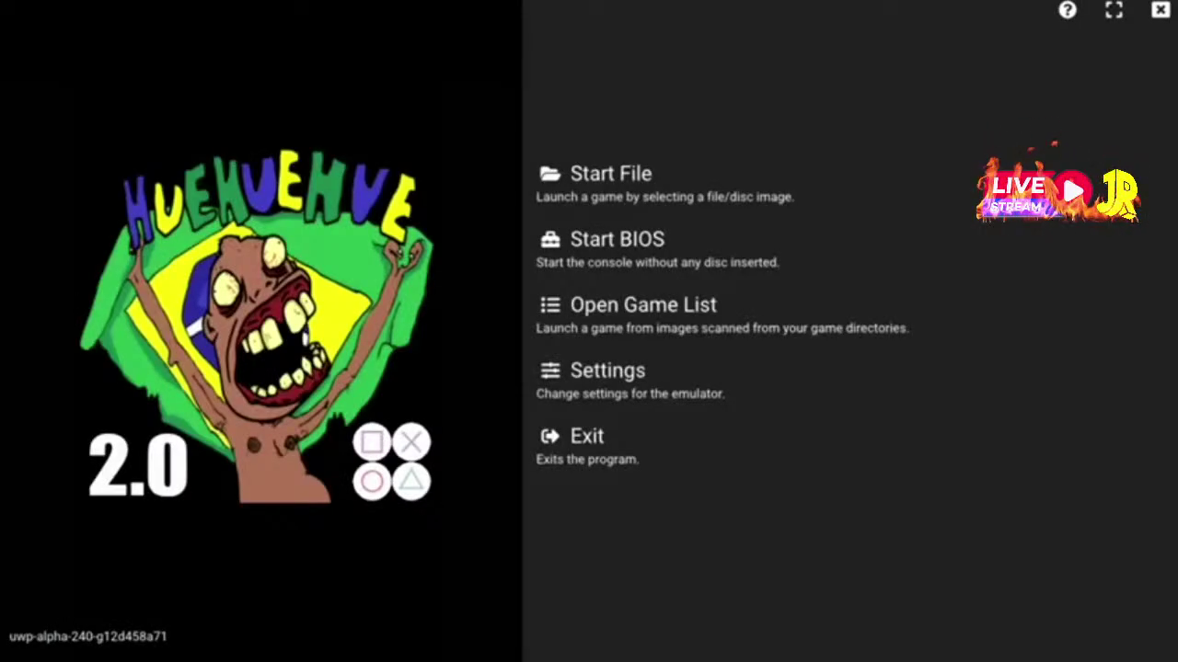
# After the restart, reopen Settings from the main menu and page toward Graphics Settings
pyautogui.press('Down')
pyautogui.press('Down')
pyautogui.press('Down')
pyautogui.press('Down')
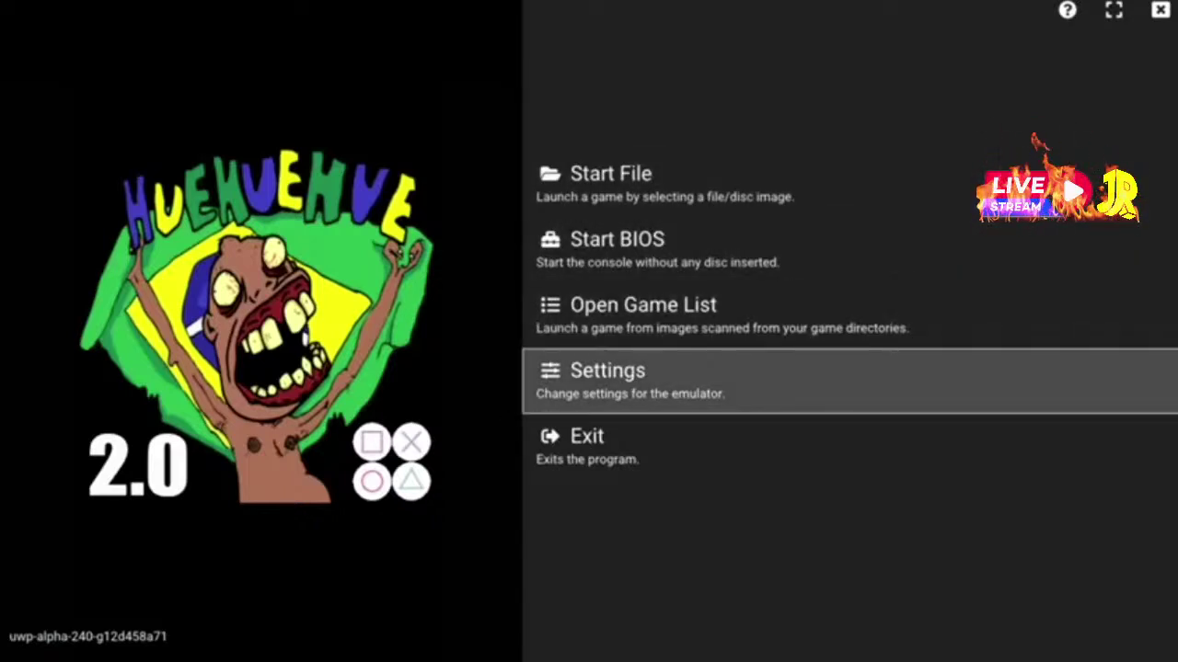
pyautogui.press('Return')
pyautogui.press('Right')
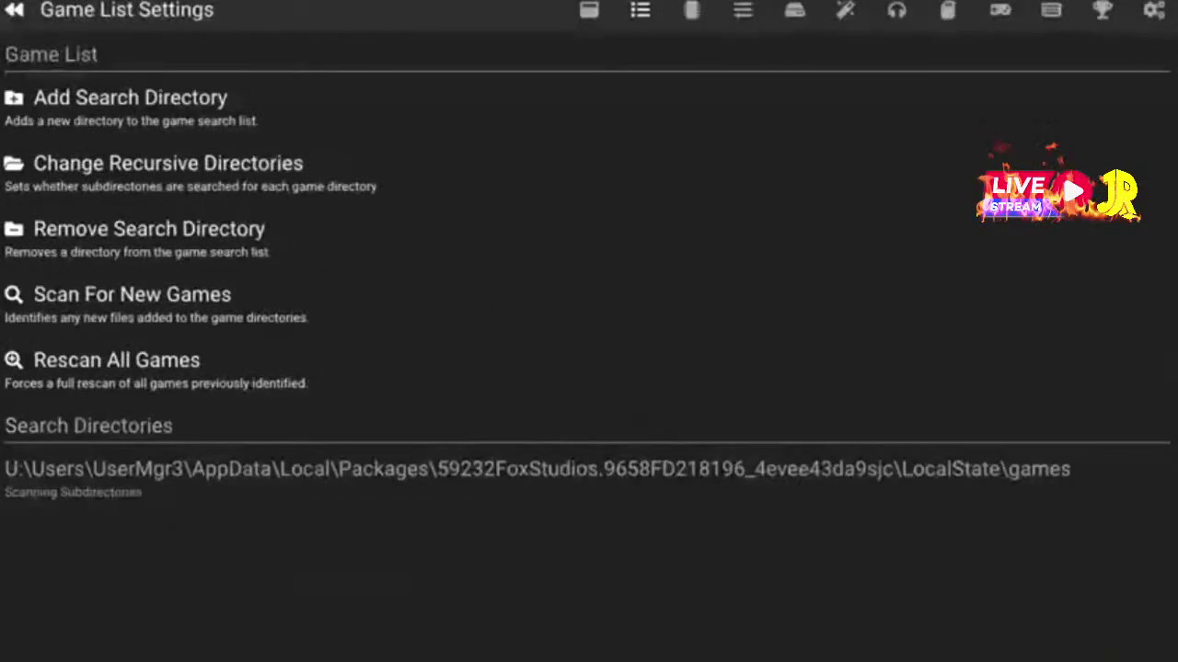
pyautogui.press('Right')
pyautogui.press('Right')
pyautogui.press('Right')
pyautogui.press('Right')
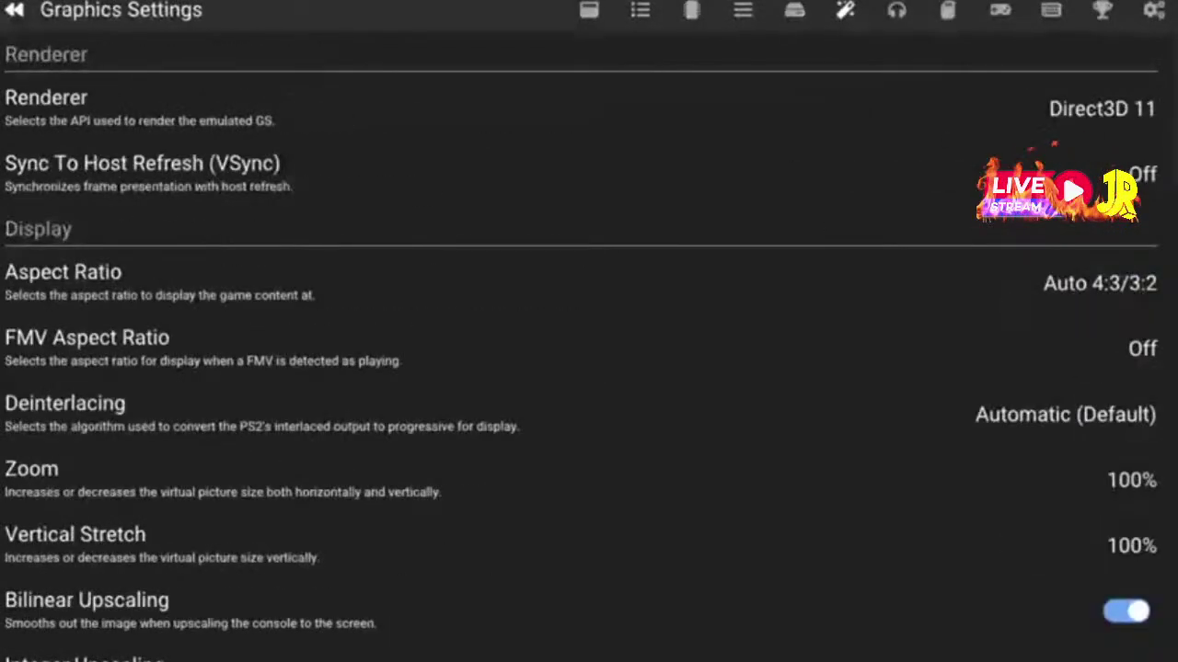
# Toggle VSync to On and then back to Off
pyautogui.press('Down')
pyautogui.press('Up')
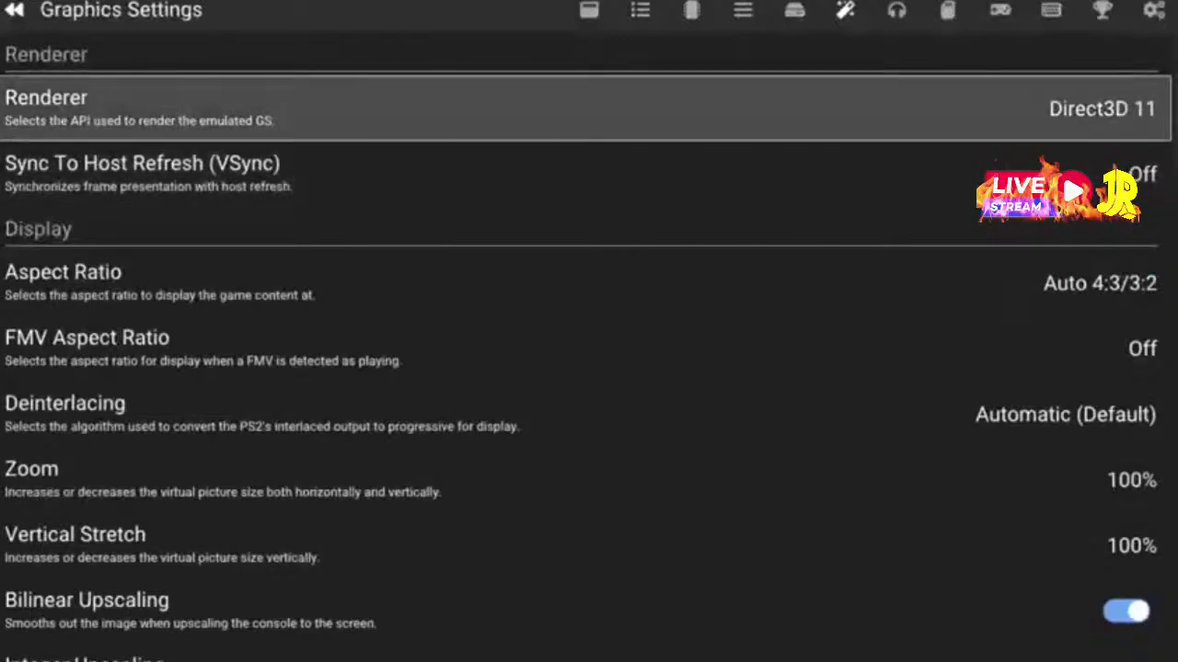
pyautogui.press('Down')
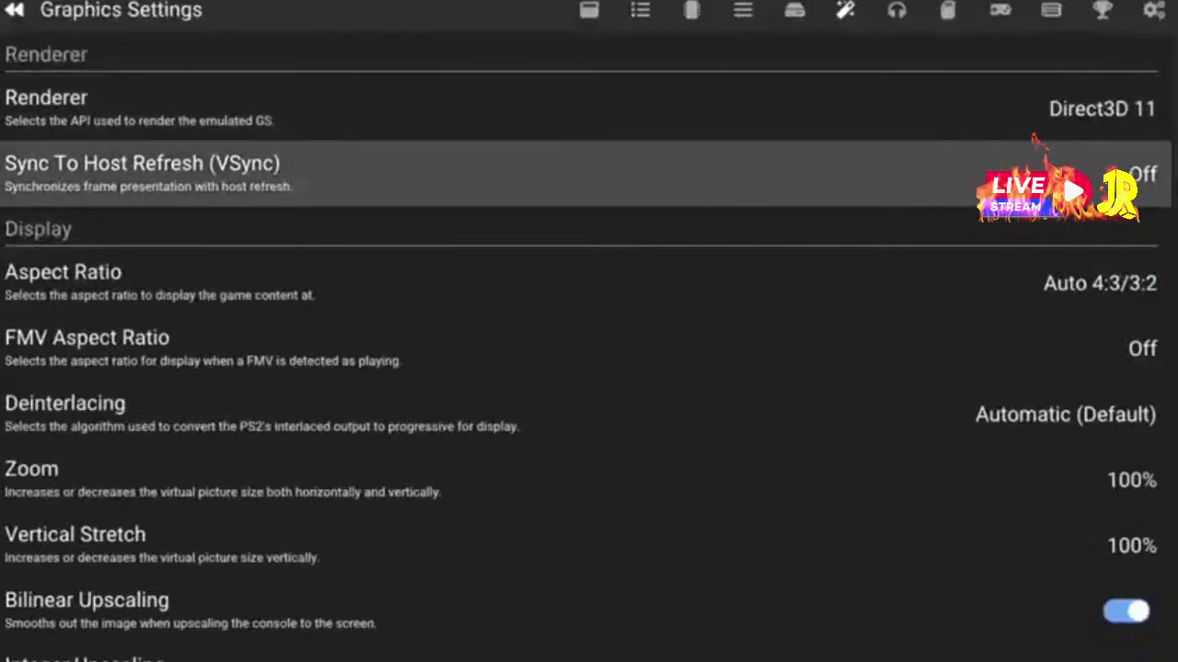
pyautogui.press('Return')
pyautogui.press('Down')
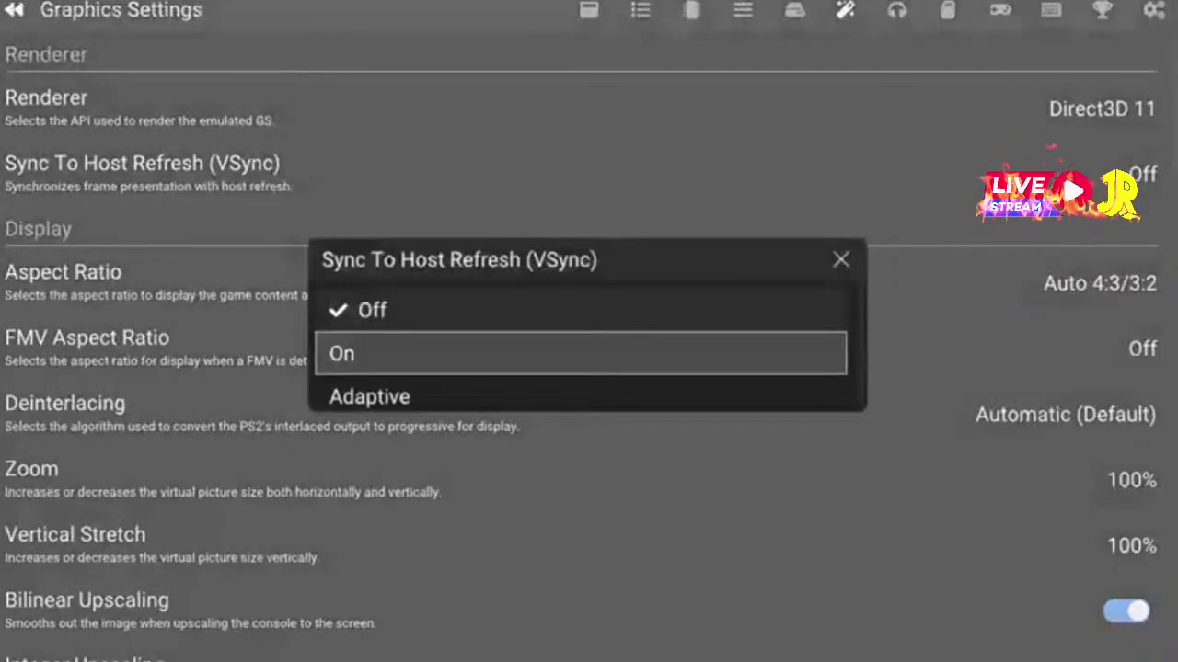
pyautogui.press('Return')
pyautogui.press('Return')
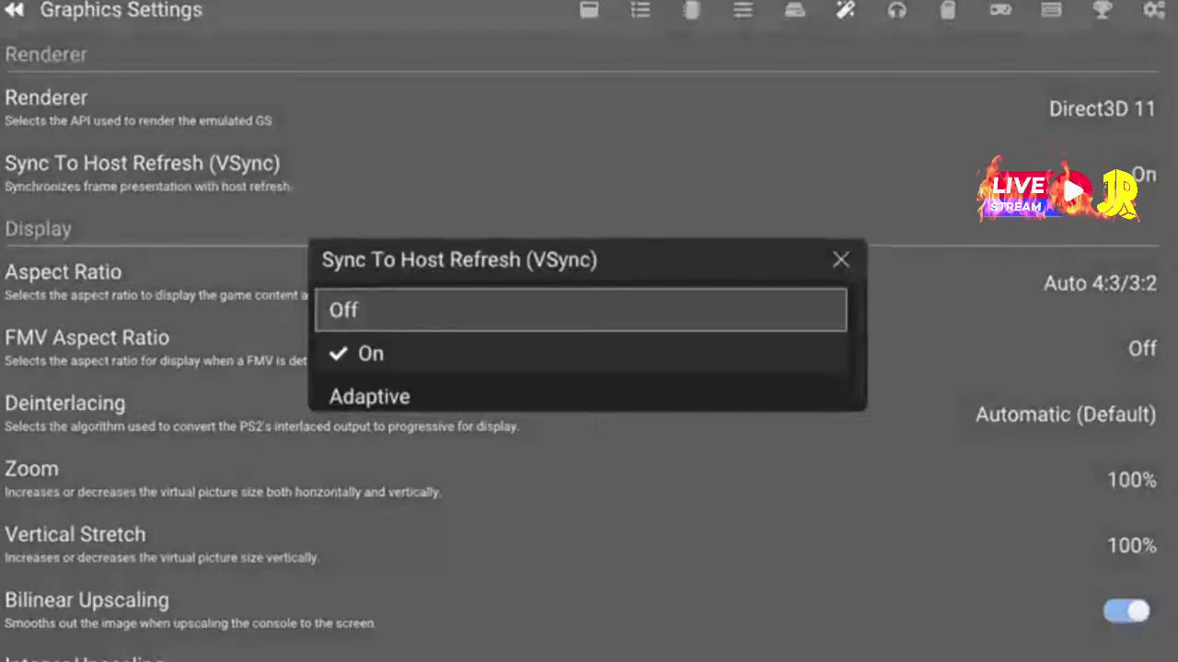
pyautogui.press('Return')
# Set the Aspect Ratio to 16:9, after briefly trying 4:3
pyautogui.press('Down')
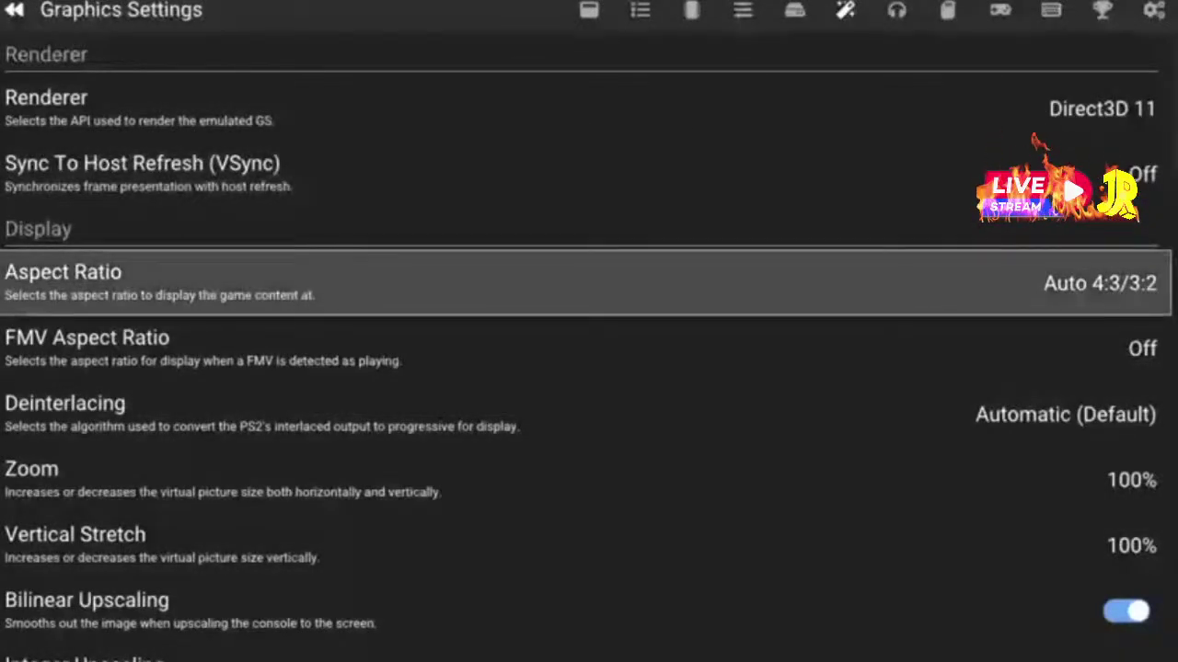
pyautogui.press('Return')
pyautogui.press('Down')
pyautogui.press('Down')
pyautogui.press('Down')
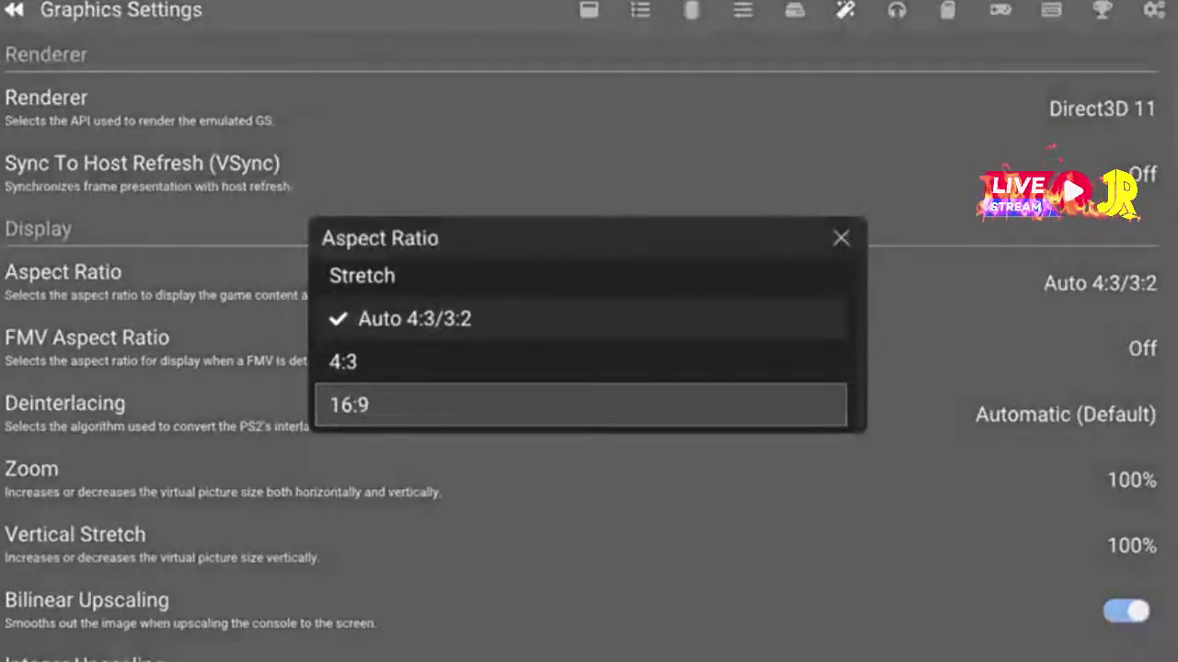
pyautogui.press('Return')
pyautogui.press('Return')
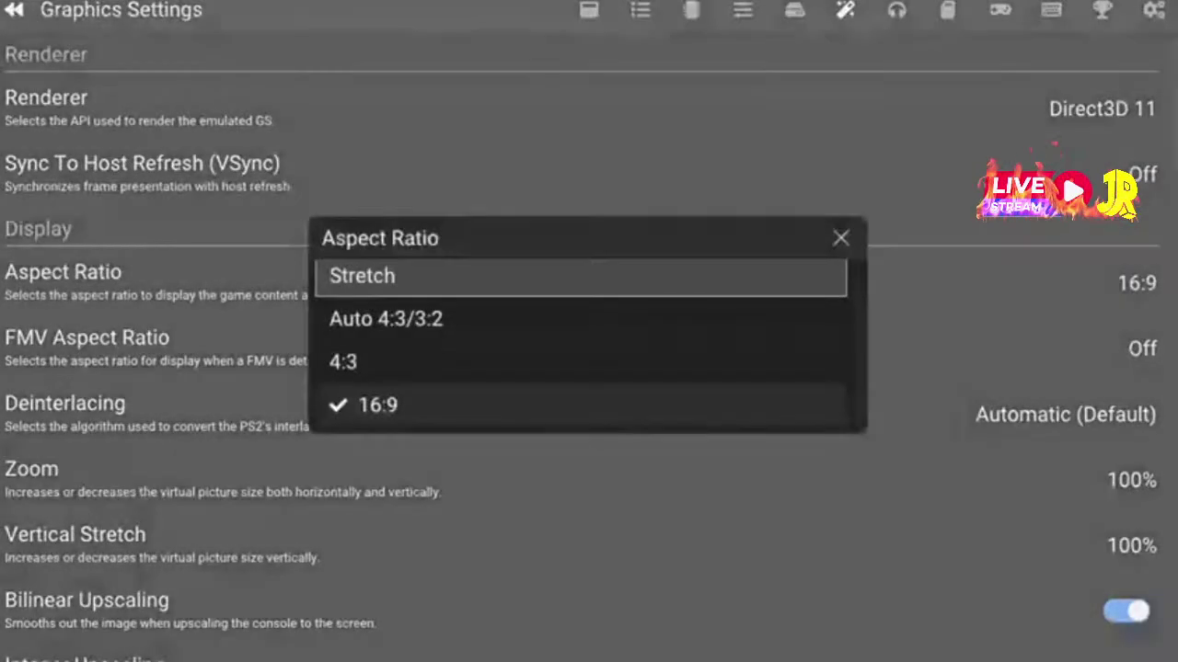
pyautogui.press('Down')
pyautogui.press('Down')
pyautogui.press('Return')
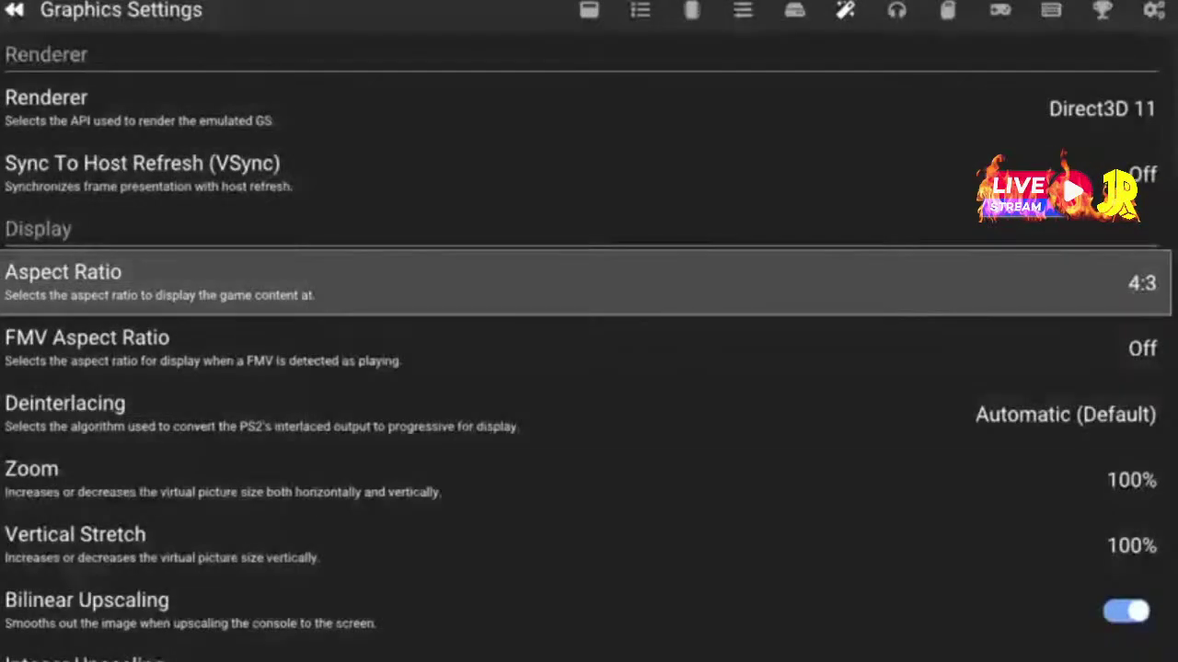
pyautogui.press('Return')
pyautogui.press('Down')
pyautogui.press('Down')
pyautogui.press('Down')
pyautogui.press('Return')
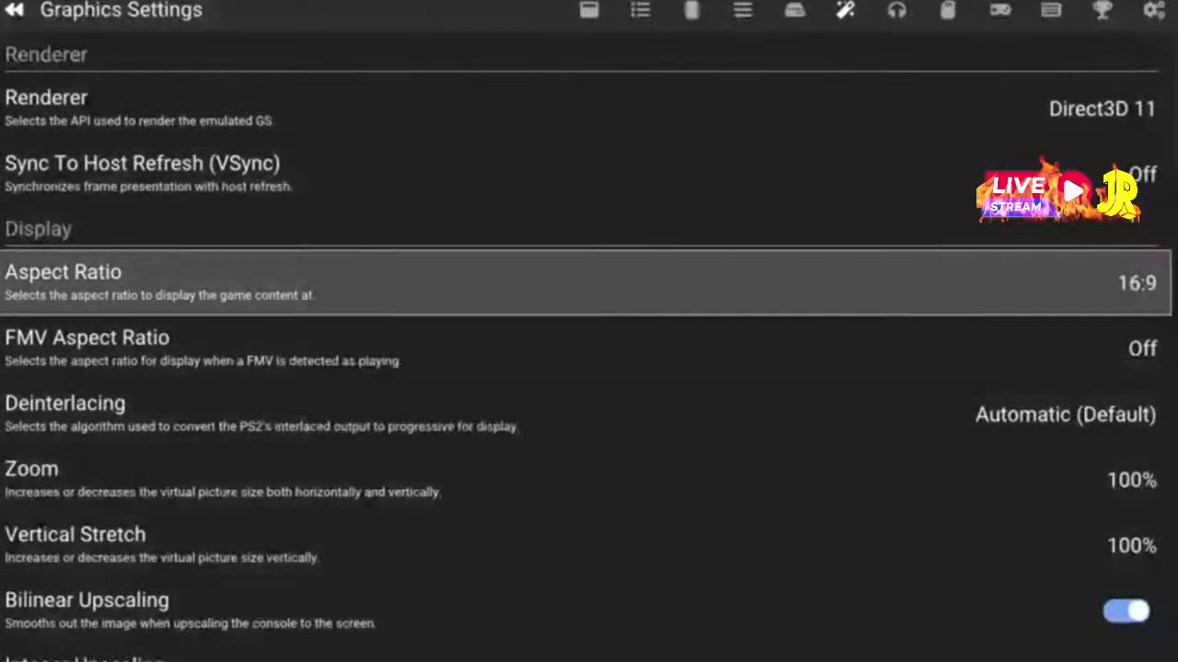
pyautogui.press('Down')
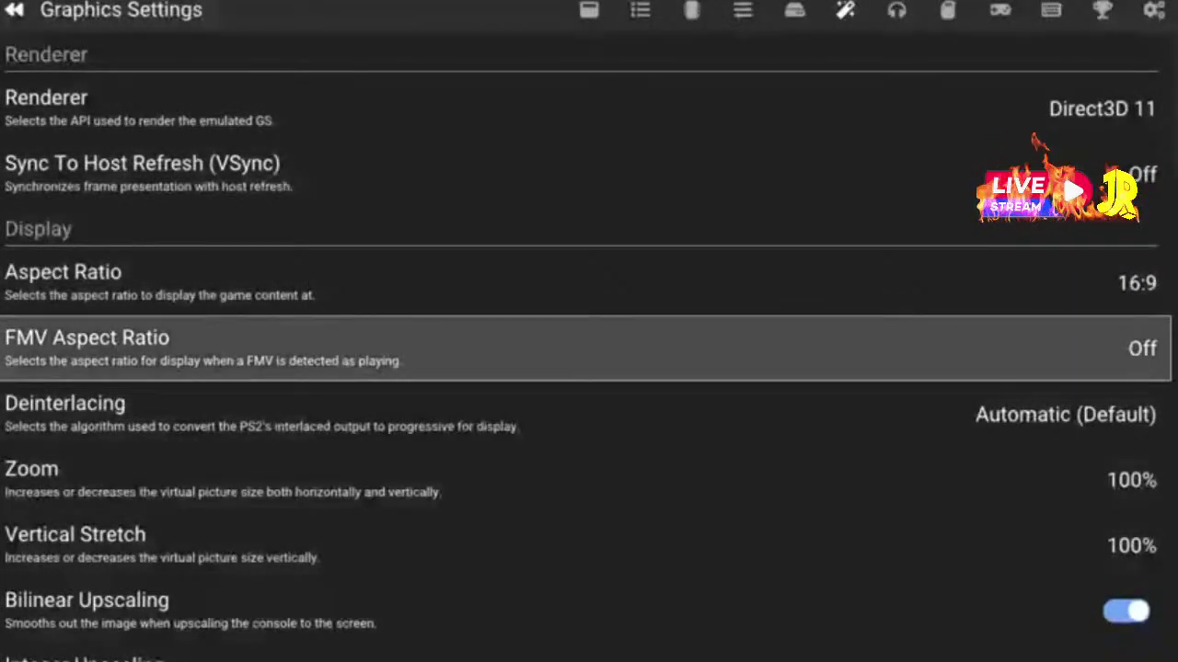
# Enable Internal Resolution Screenshots
pyautogui.press('Down')
pyautogui.press('Return')
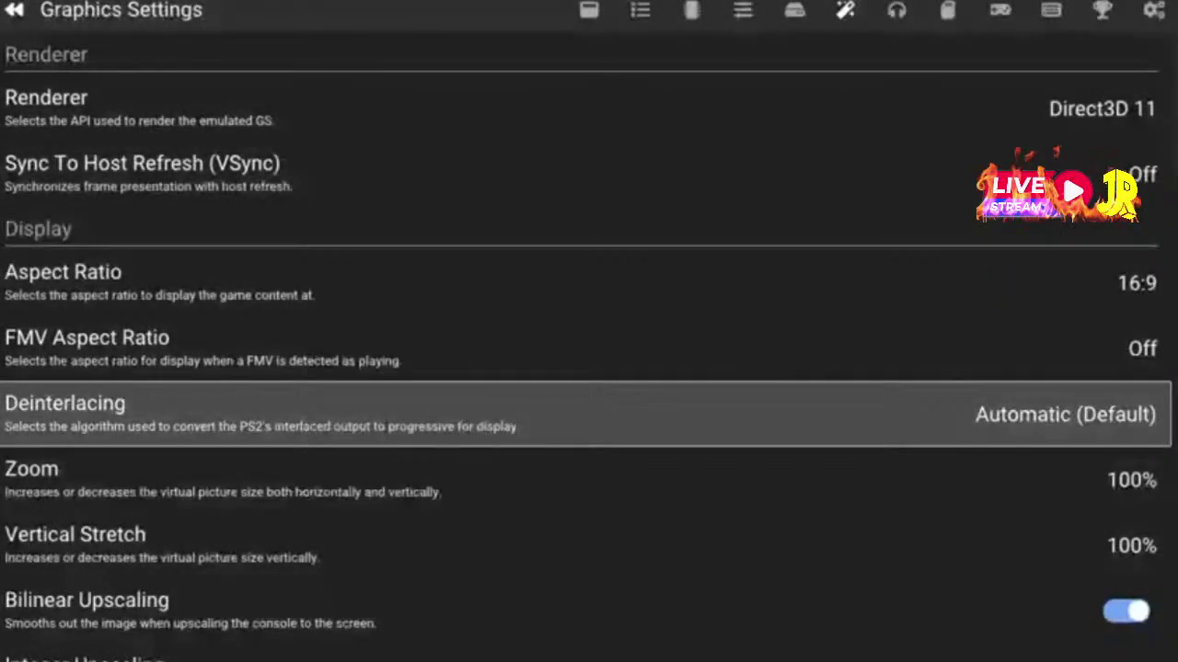
pyautogui.press('Down')
pyautogui.press('Down')
pyautogui.press('Down')
pyautogui.press('Down')
pyautogui.press('Down')
pyautogui.press('Down')
pyautogui.press('Up')
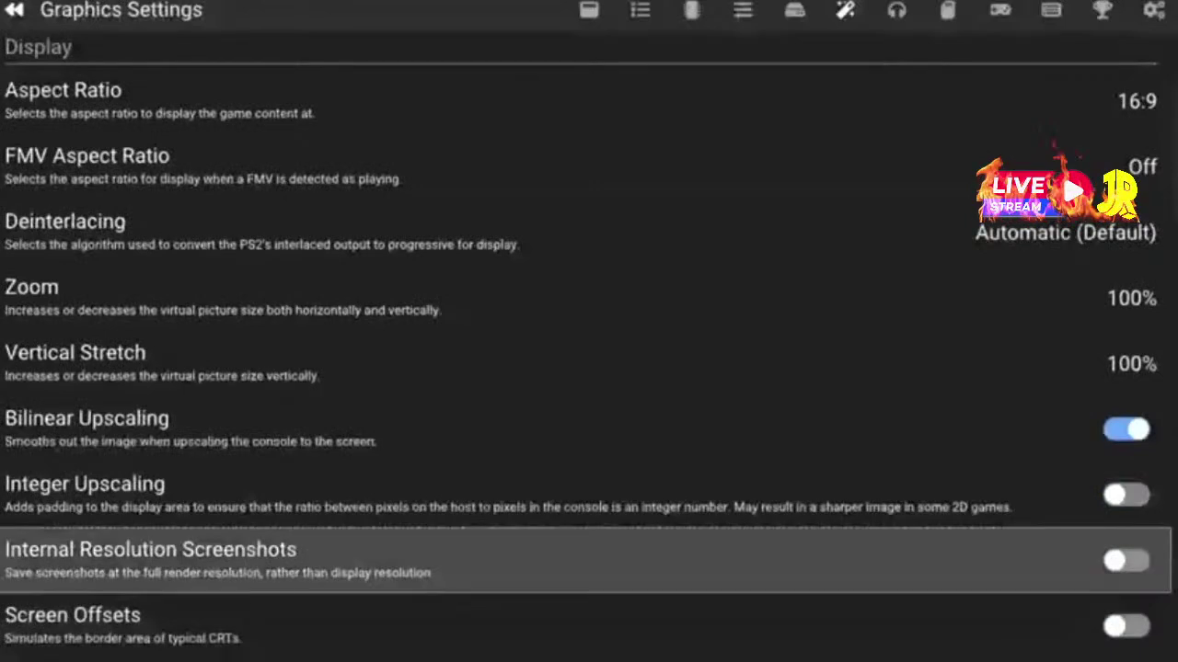
pyautogui.press('Up')
pyautogui.press('Up')
pyautogui.press('Up')
pyautogui.press('Up')
pyautogui.press('Down')
pyautogui.press('Down')
pyautogui.press('Down')
pyautogui.press('Down')
pyautogui.press('Down')
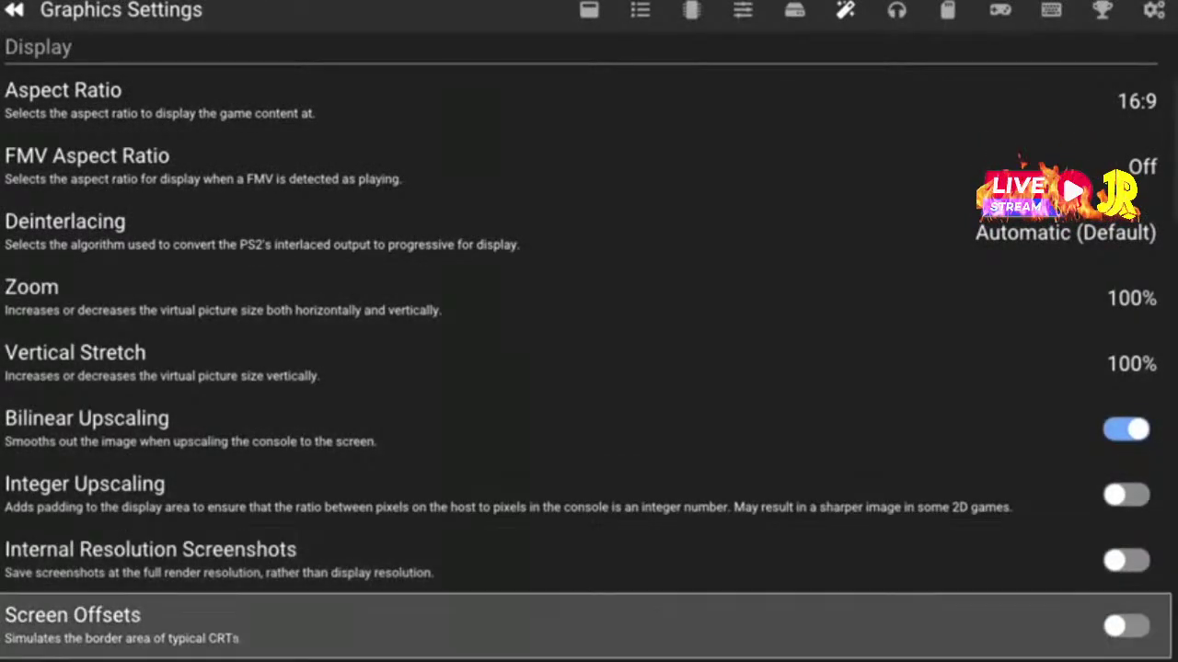
pyautogui.press('Down')
pyautogui.press('Up')
pyautogui.press('Up')
pyautogui.press('Down')
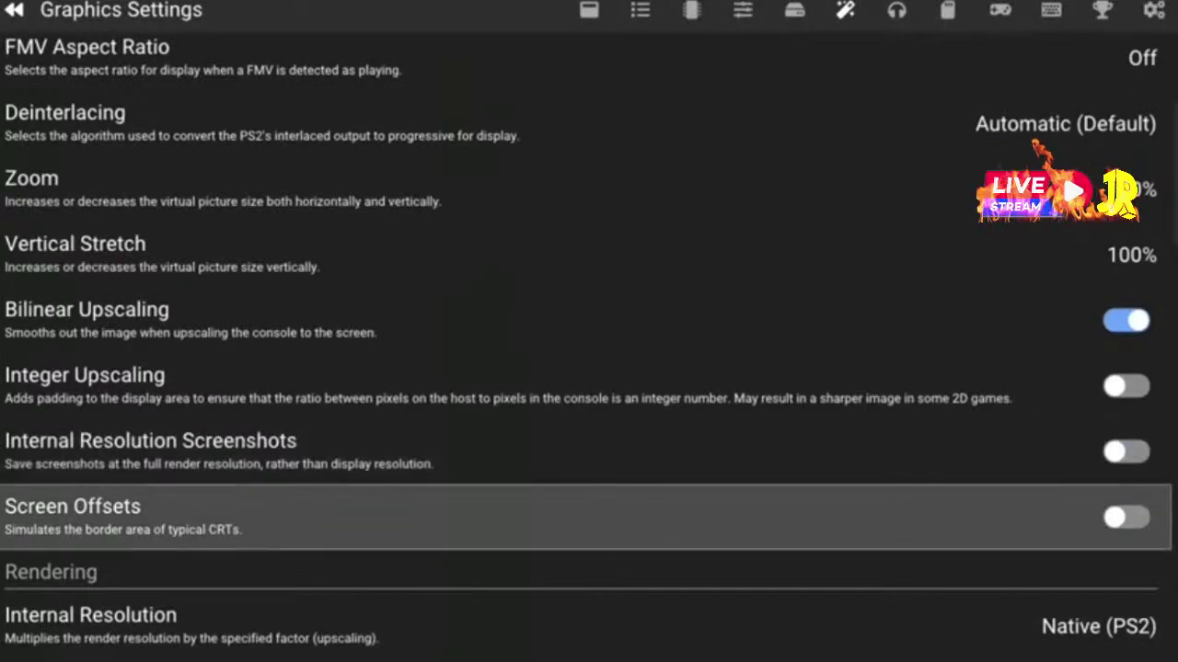
pyautogui.press('Up')
pyautogui.press('Return')
# Check the Internal Resolution choices and leave it at Native (PS2)
pyautogui.press('Down')
pyautogui.press('Down')
pyautogui.press('Down')
pyautogui.press('Down')
pyautogui.press('Down')
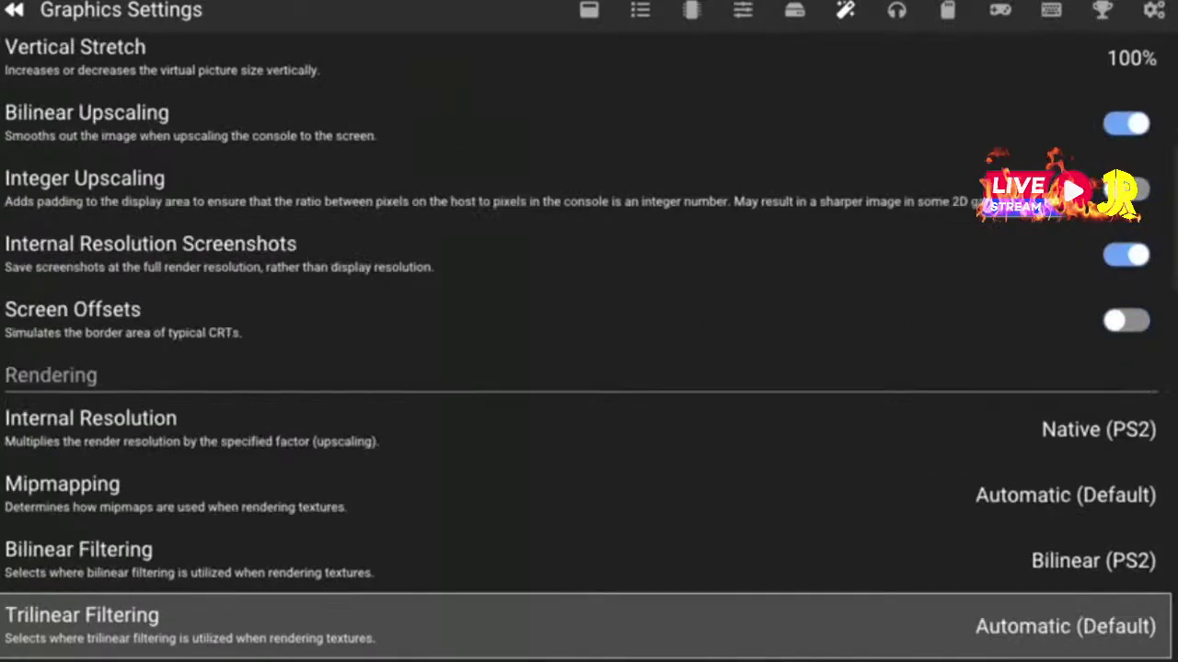
pyautogui.press('Up')
pyautogui.press('Up')
pyautogui.press('Up')
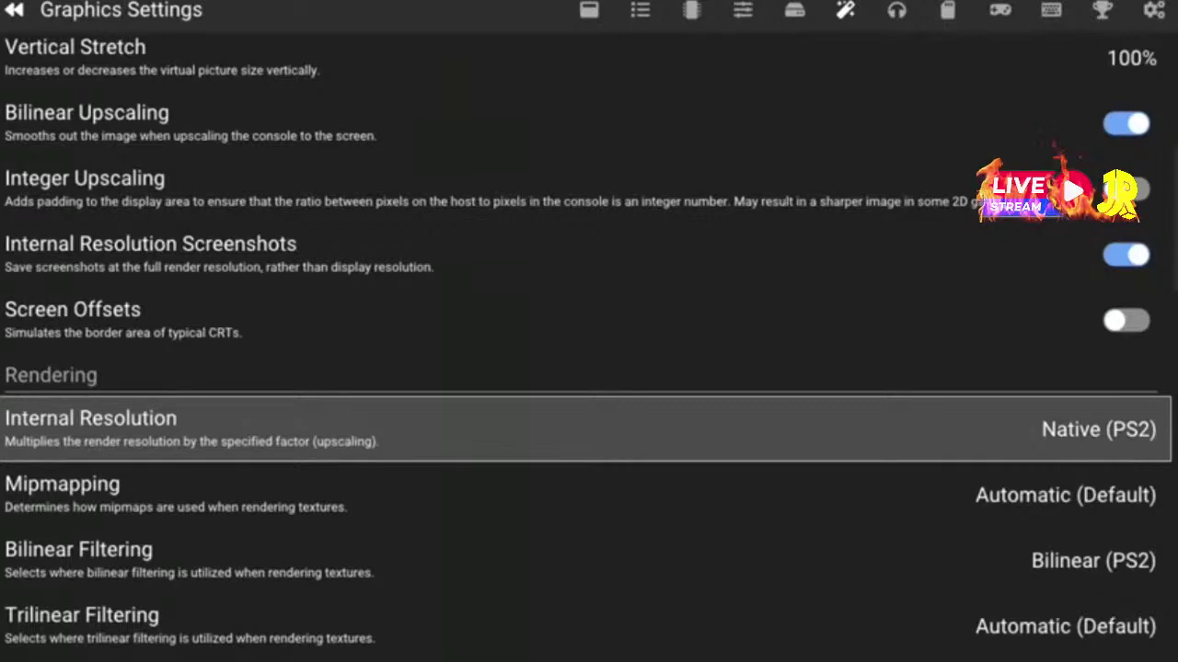
pyautogui.press('Return')
pyautogui.press('Escape')
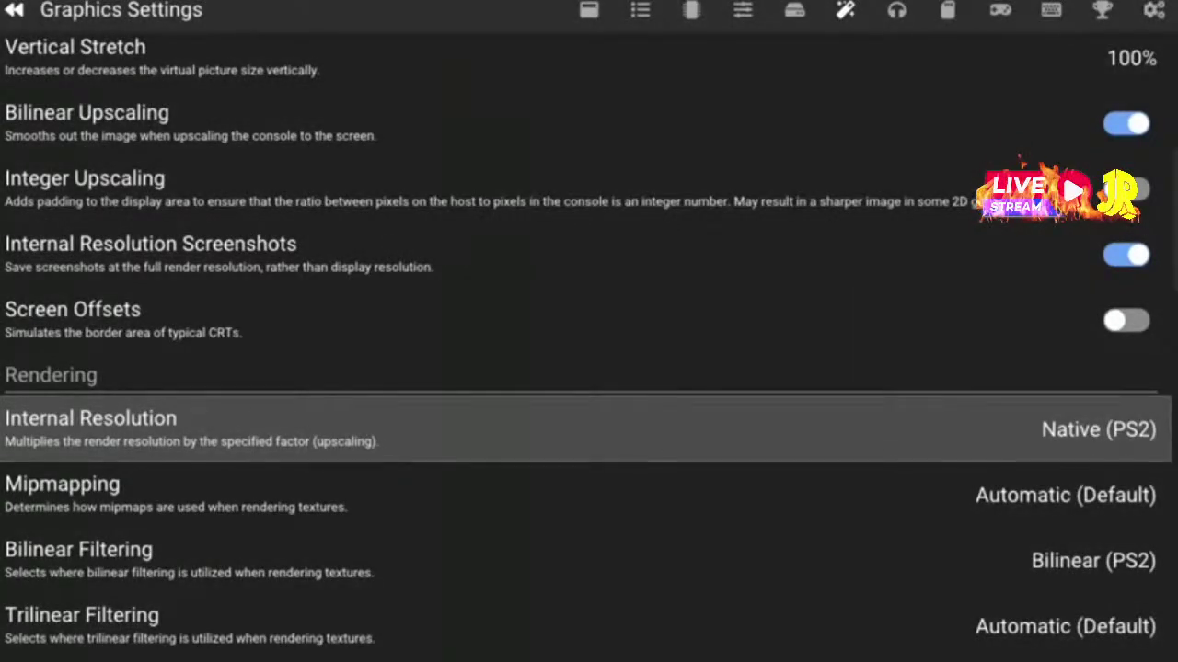
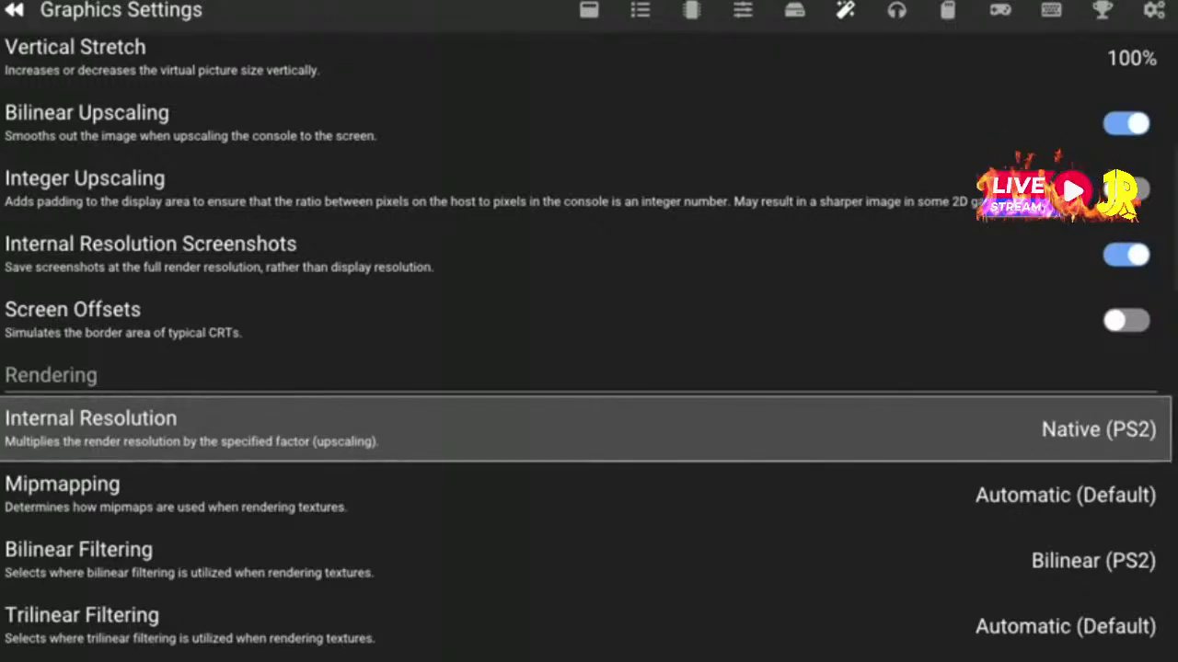
# Look over the Direct3D 11 renderer, VSync off and 16:9 display options, then go to System Settings
pyautogui.press('Up')
pyautogui.press('Up')
pyautogui.press('Up')
pyautogui.press('Up')
pyautogui.press('Up')
pyautogui.press('Up')
pyautogui.press('Up')
pyautogui.press('Up')
pyautogui.press('Up')
pyautogui.press('Up')
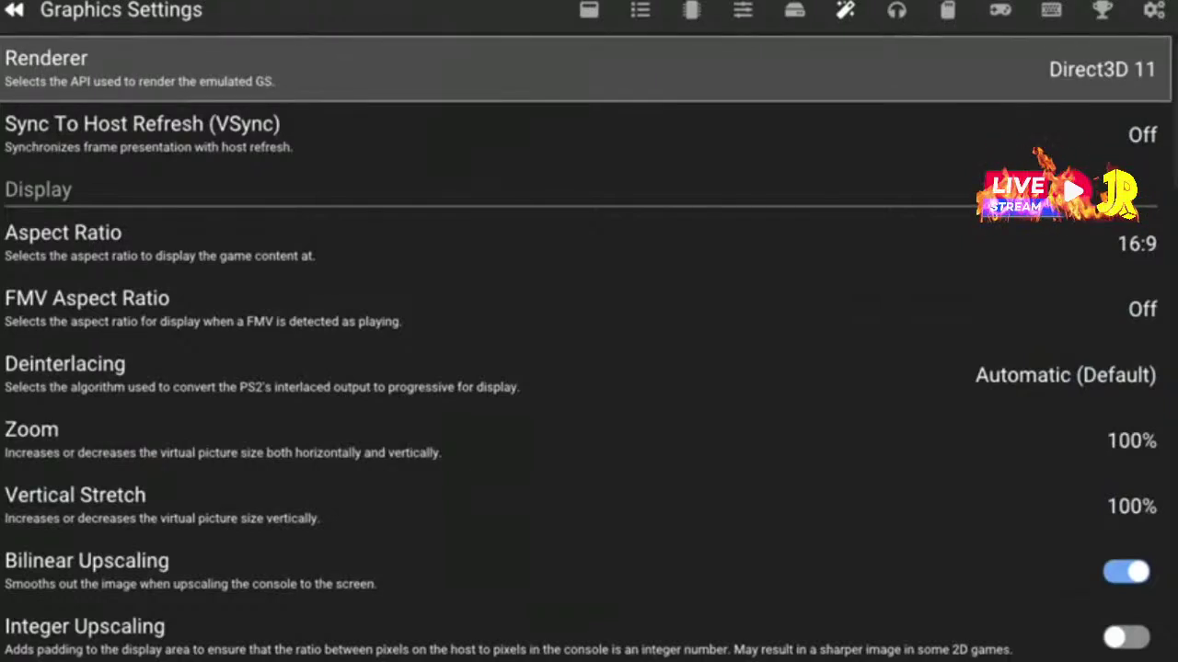
pyautogui.press('Down')
pyautogui.press('Down')
pyautogui.press('Up')
pyautogui.press('Up')
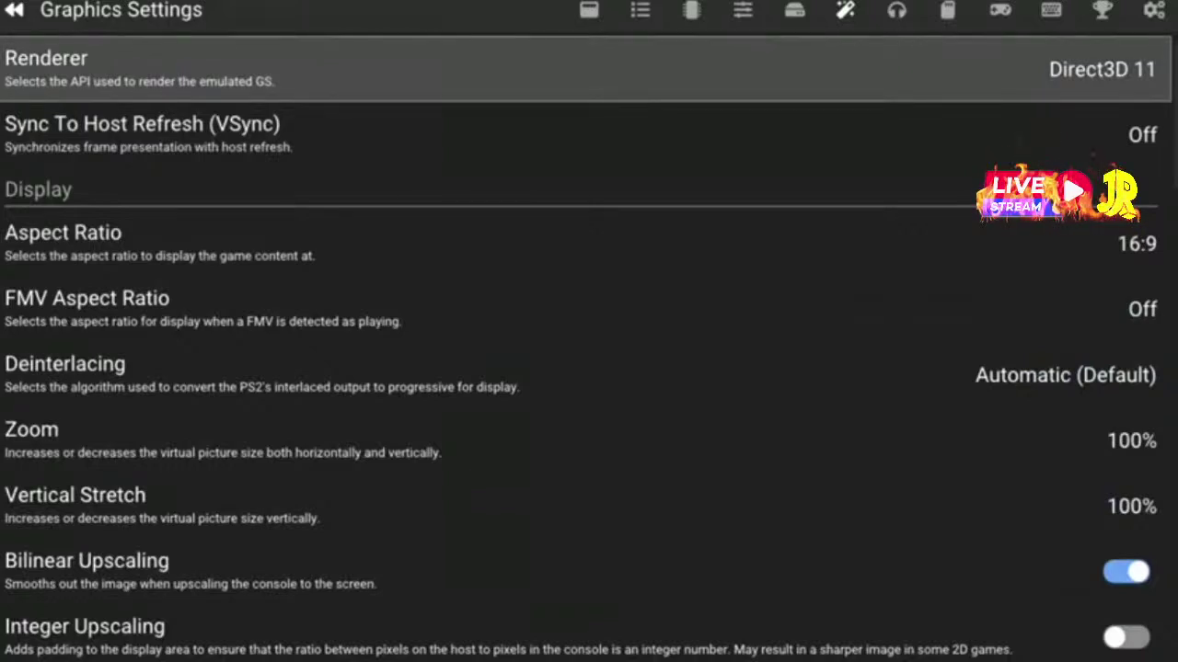
pyautogui.press('pageup')
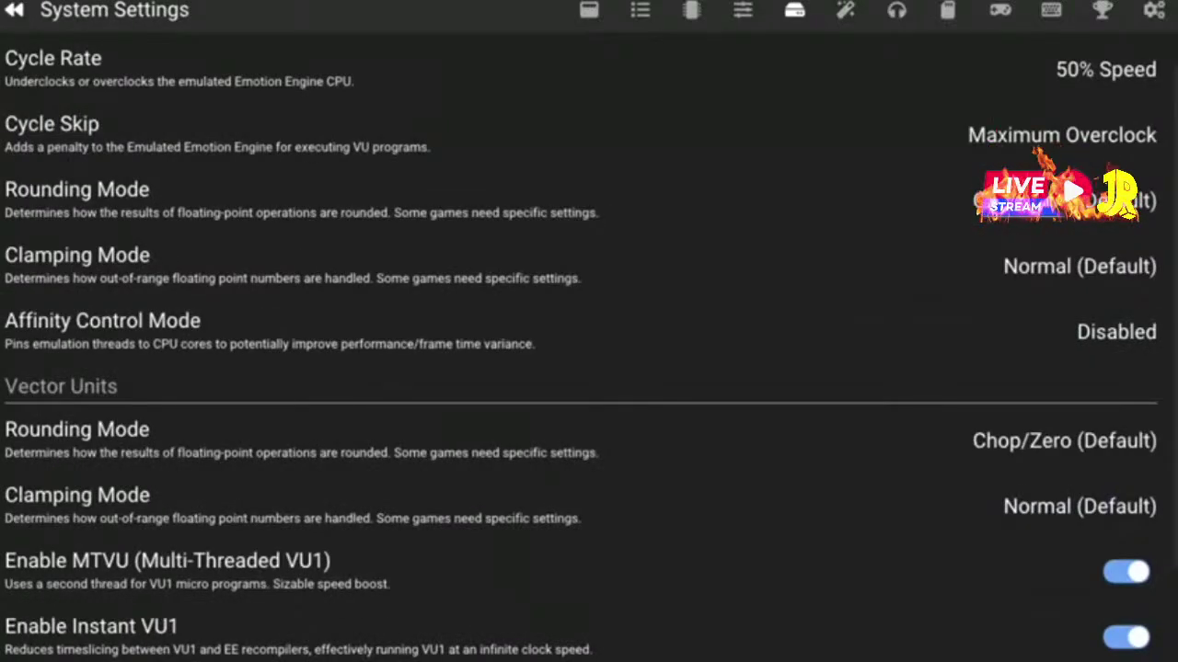
# Check the Cycle Rate and Cycle Skip rows on System Settings, then move to Interface Settings
pyautogui.press('pagedown')
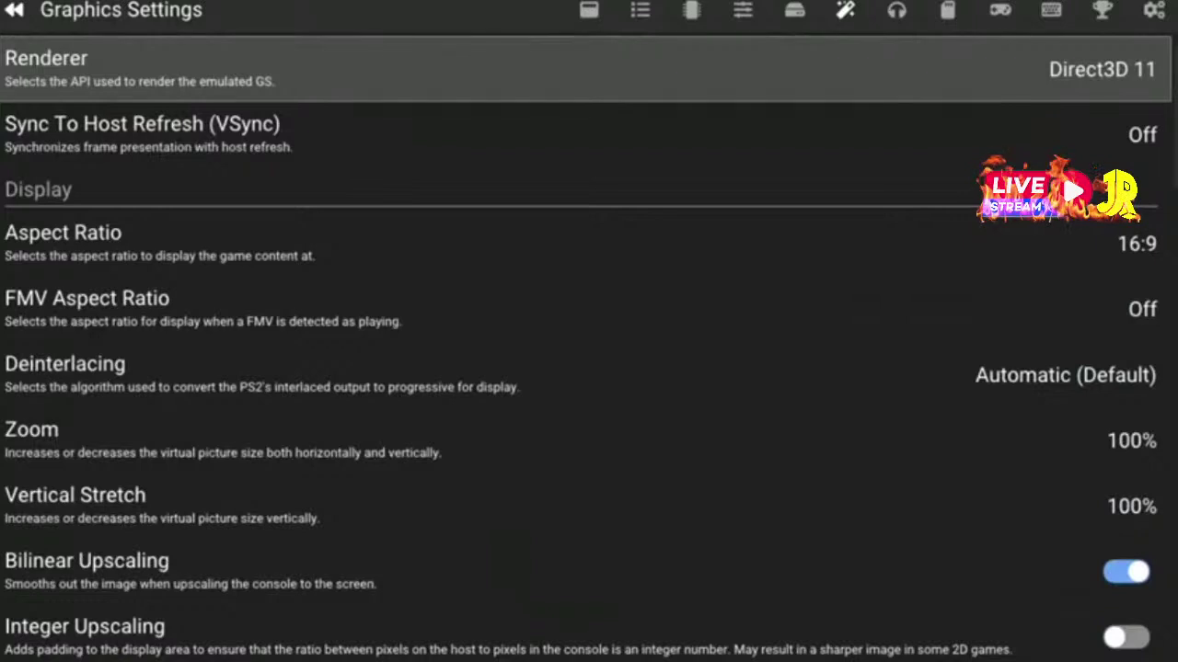
pyautogui.press('pageup')
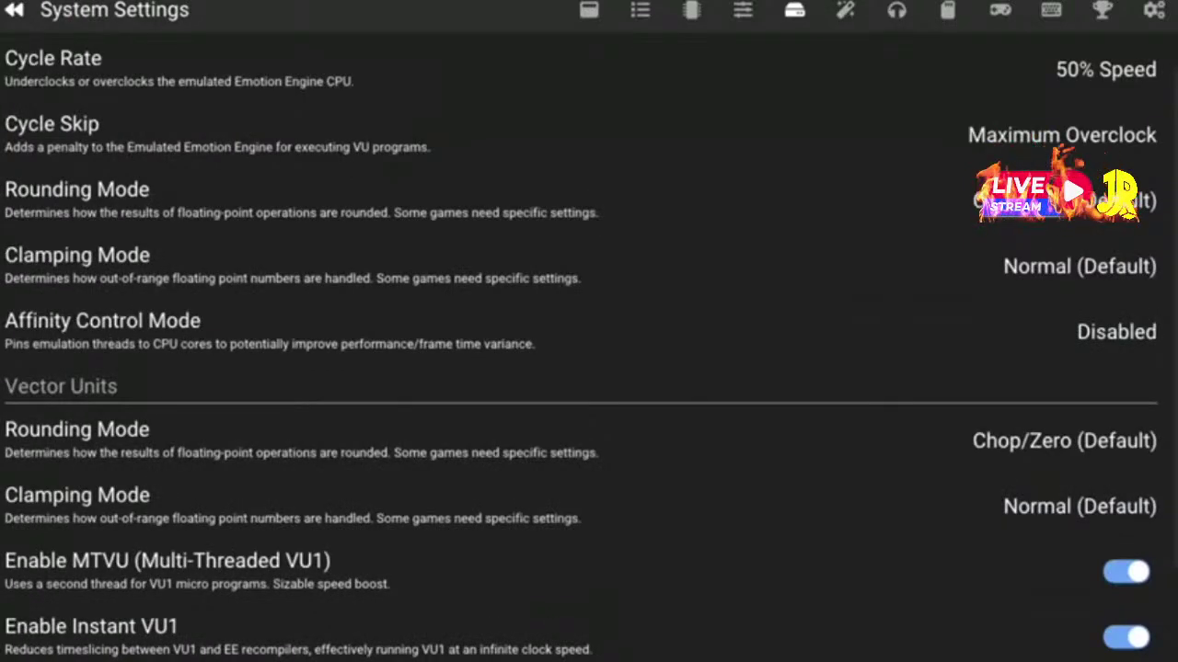
pyautogui.click(589, 136)
pyautogui.click(589, 69)
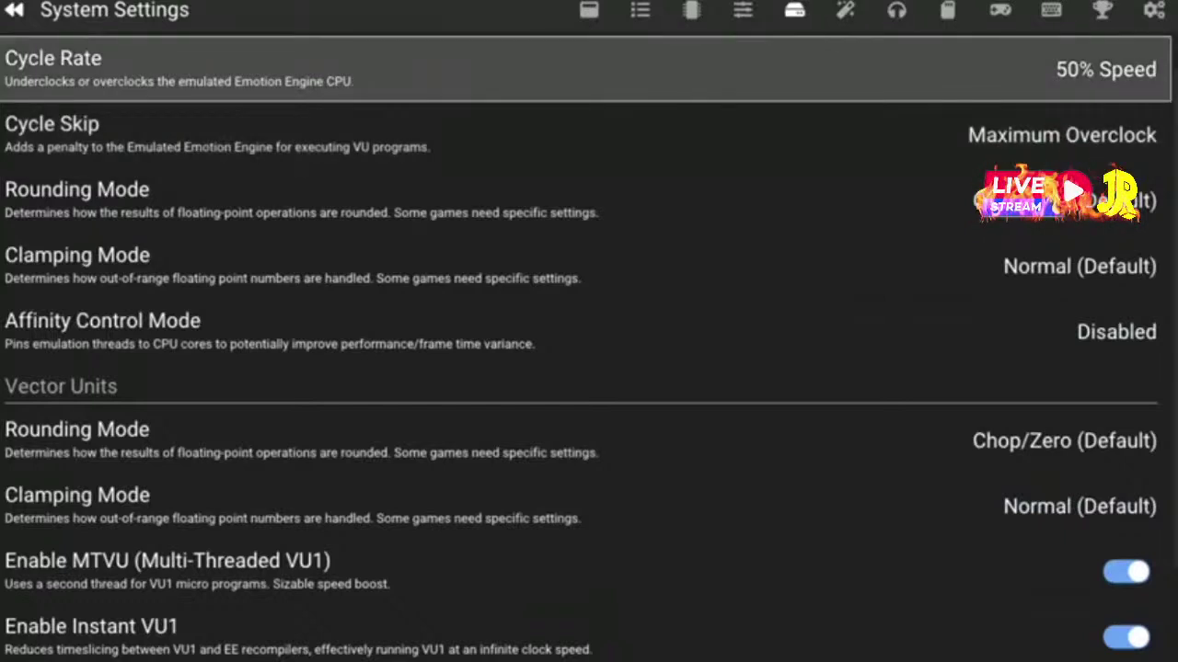
pyautogui.click(589, 135)
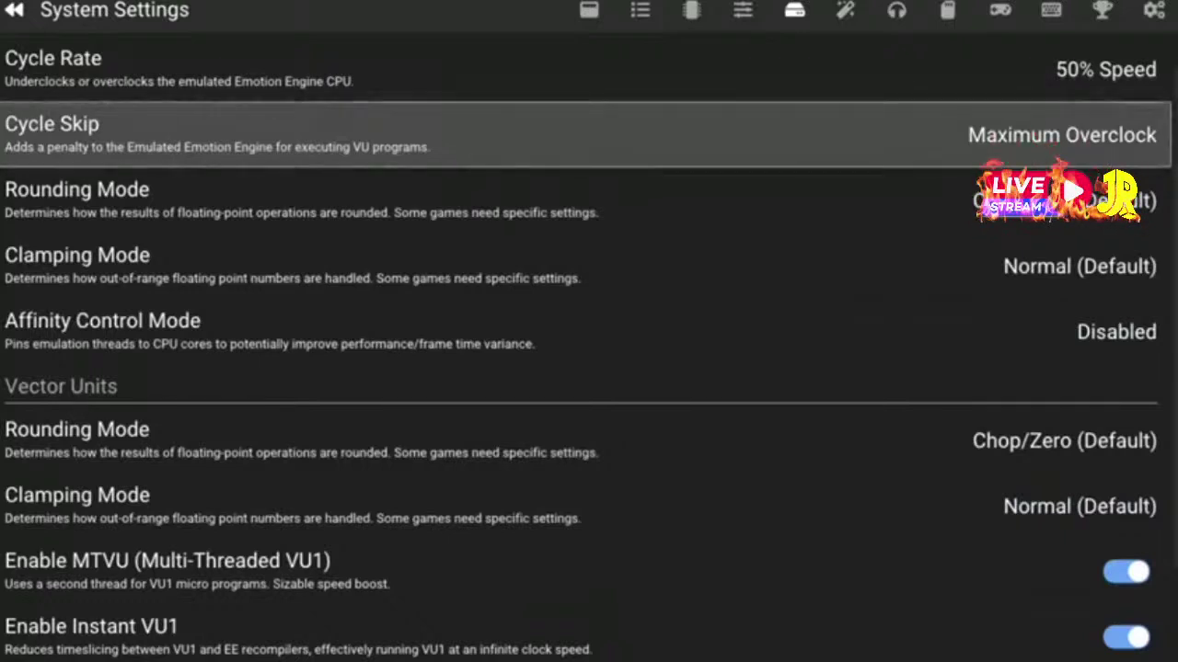
pyautogui.press('pageup')
pyautogui.press('pageup')
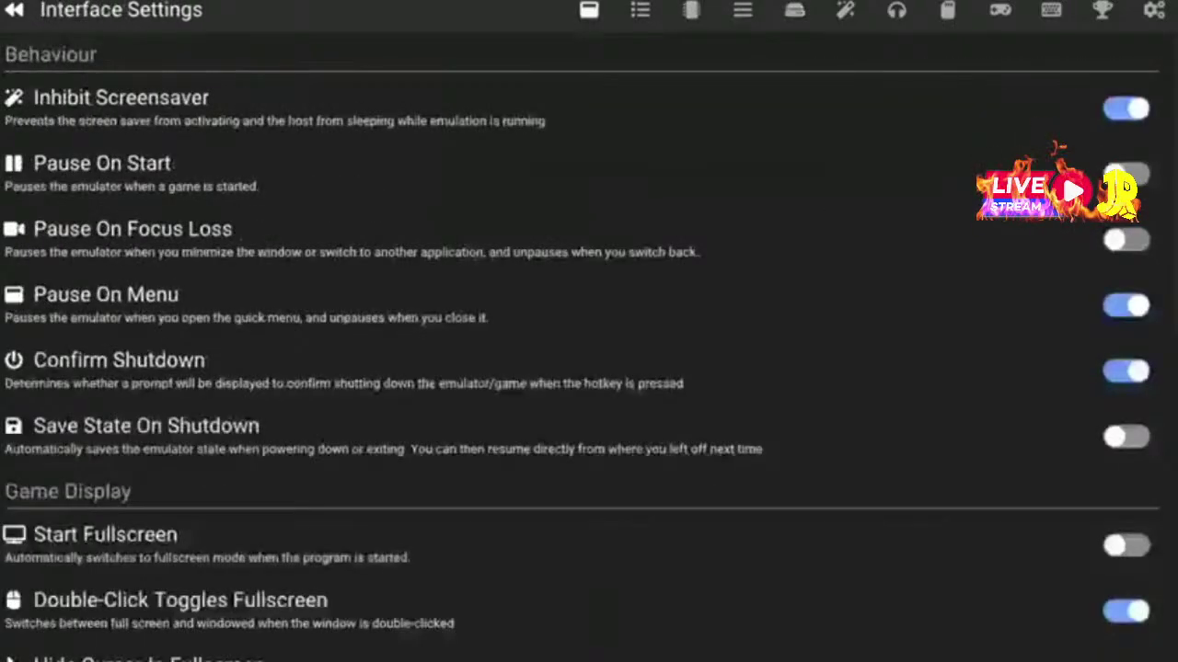
# Browse the interface and game list settings and reach the BIOS Settings page
pyautogui.press('Down')
pyautogui.press('Down')
pyautogui.press('Down')
pyautogui.press('Down')
pyautogui.press('Down')
pyautogui.press('Down')
pyautogui.press('Down')
pyautogui.press('Down')
pyautogui.press('Down')
pyautogui.press('Down')
pyautogui.press('Down')
pyautogui.press('Down')
pyautogui.press('Down')
pyautogui.press('Down')
pyautogui.press('Down')
pyautogui.press('Down')
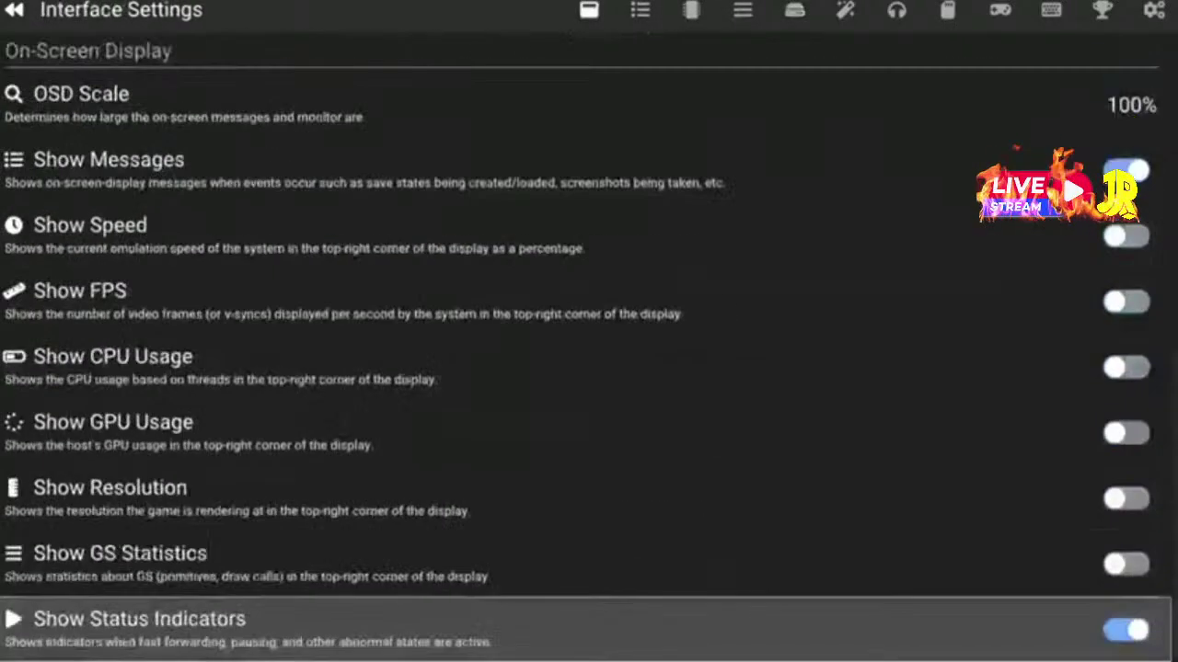
pyautogui.press('Up')
pyautogui.press('Up')
pyautogui.press('Up')
pyautogui.press('Up')
pyautogui.press('Up')
pyautogui.press('Up')
pyautogui.press('Up')
pyautogui.press('Up')
pyautogui.press('Up')
pyautogui.press('Up')
pyautogui.press('Up')
pyautogui.press('Up')
pyautogui.press('Up')
pyautogui.press('Up')
pyautogui.press('Up')
pyautogui.press('Up')
pyautogui.press('Up')
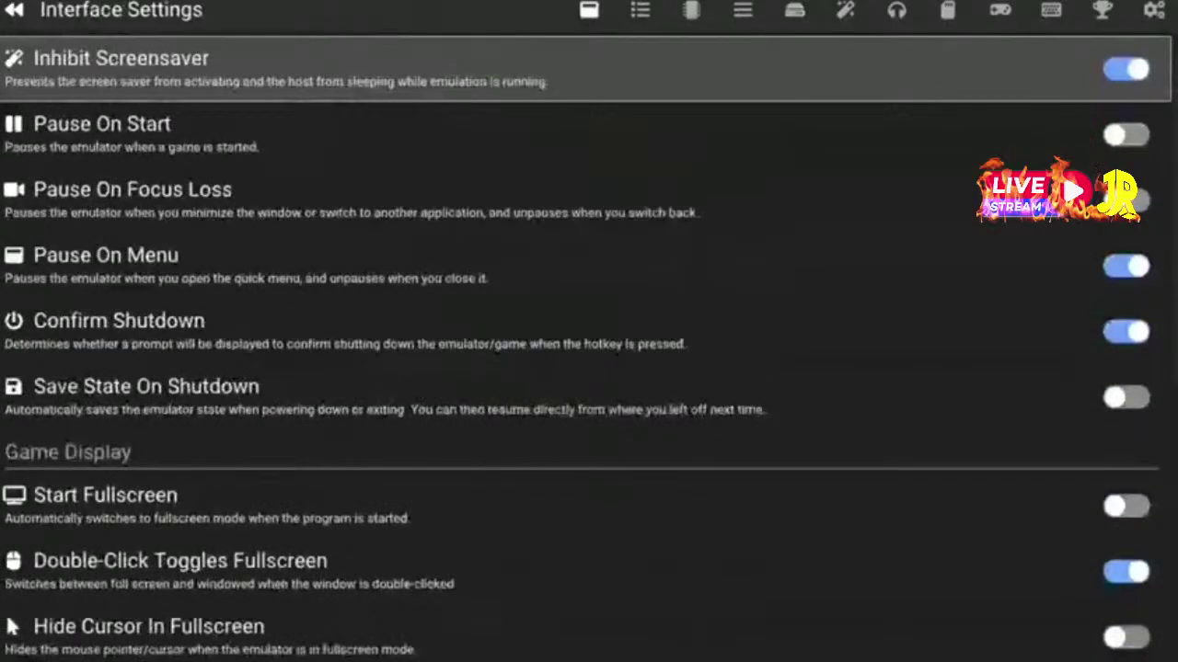
pyautogui.press('Right')
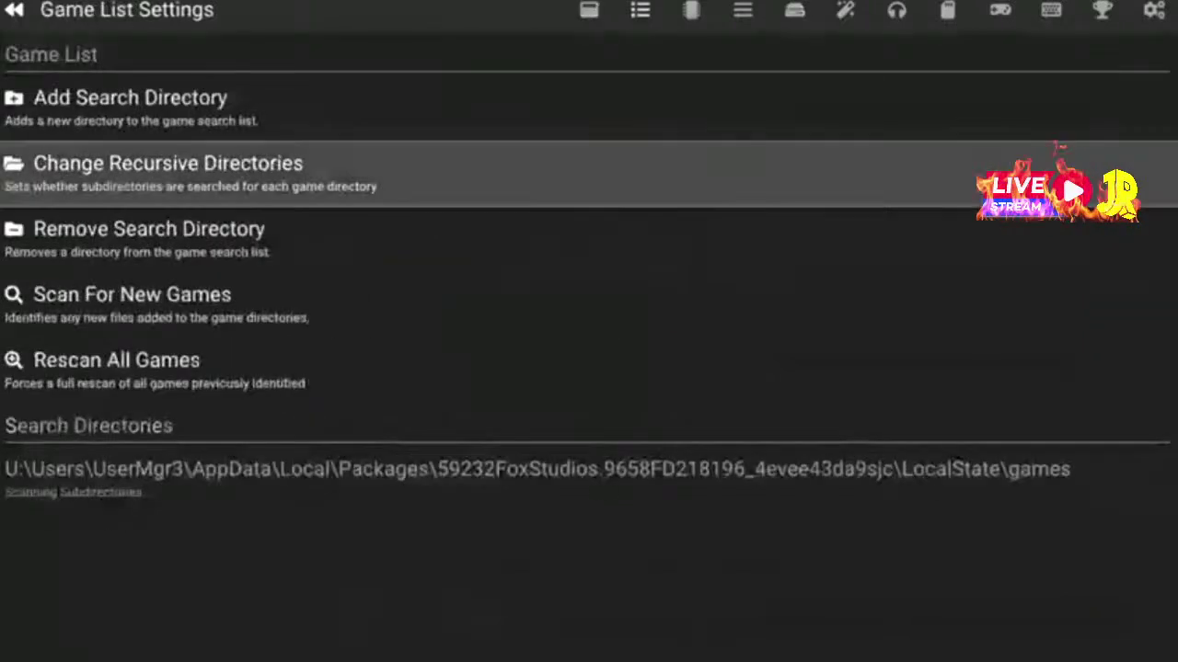
pyautogui.press('Up')
pyautogui.press('Right')
pyautogui.press('Left')
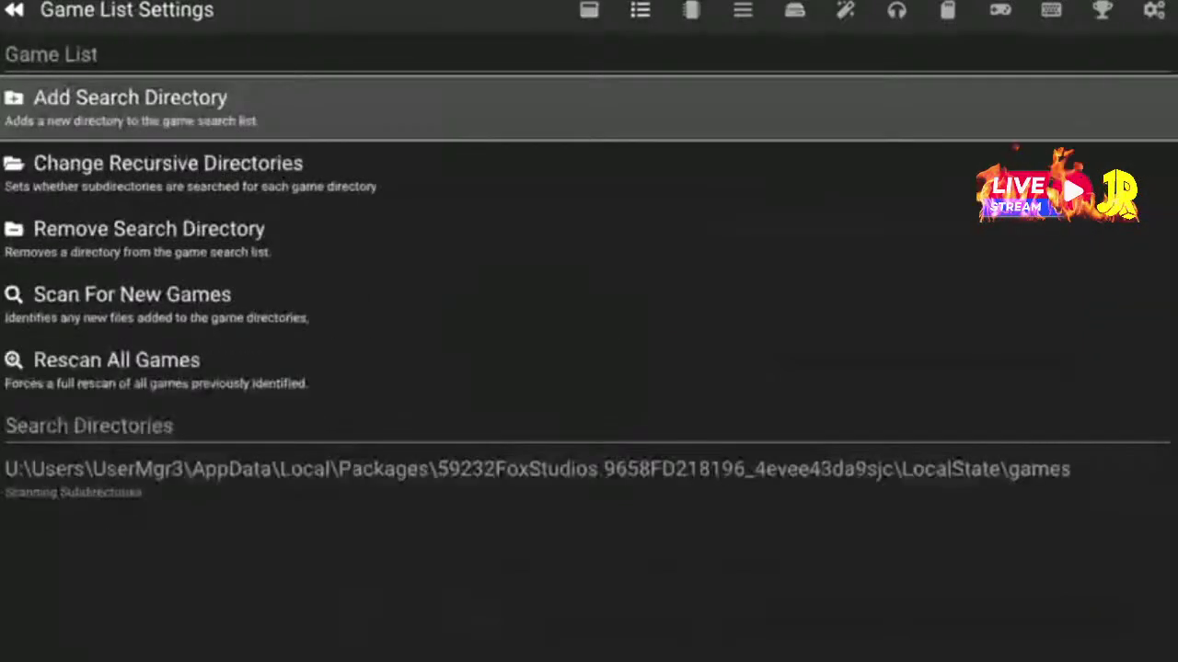
pyautogui.press('Right')
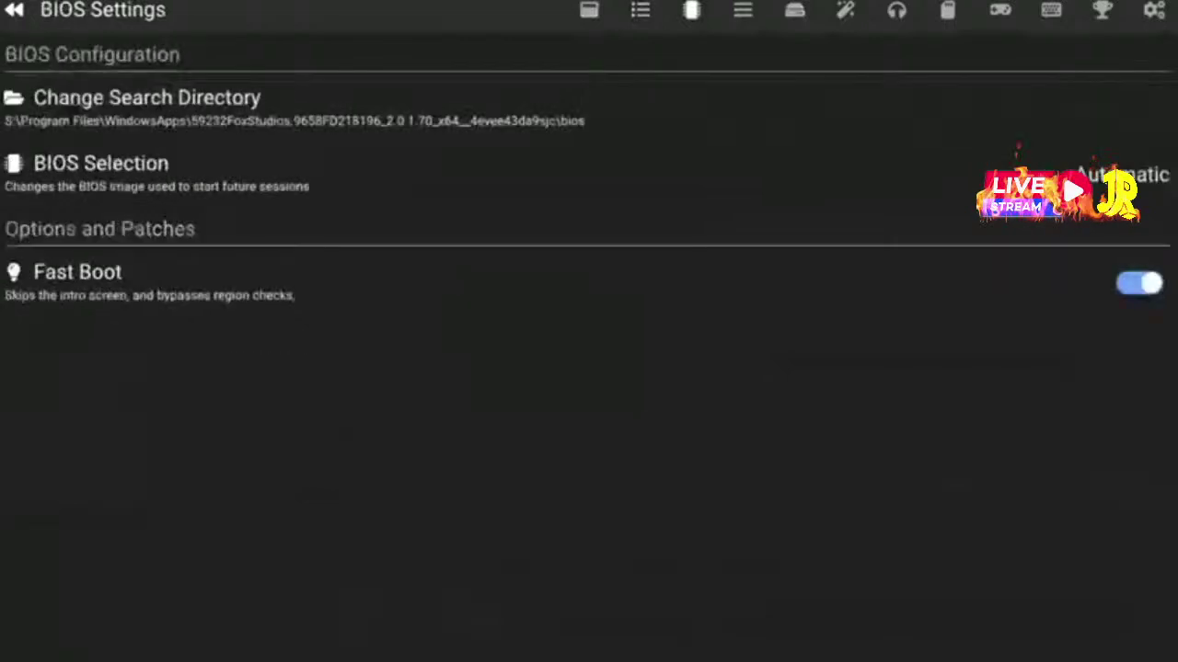
# Set the BIOS search directory to the emulator's bios folder with <Use This Directory>
pyautogui.press('Down')
pyautogui.press('Down')
pyautogui.press('Up')
pyautogui.press('Up')
pyautogui.press('Return')
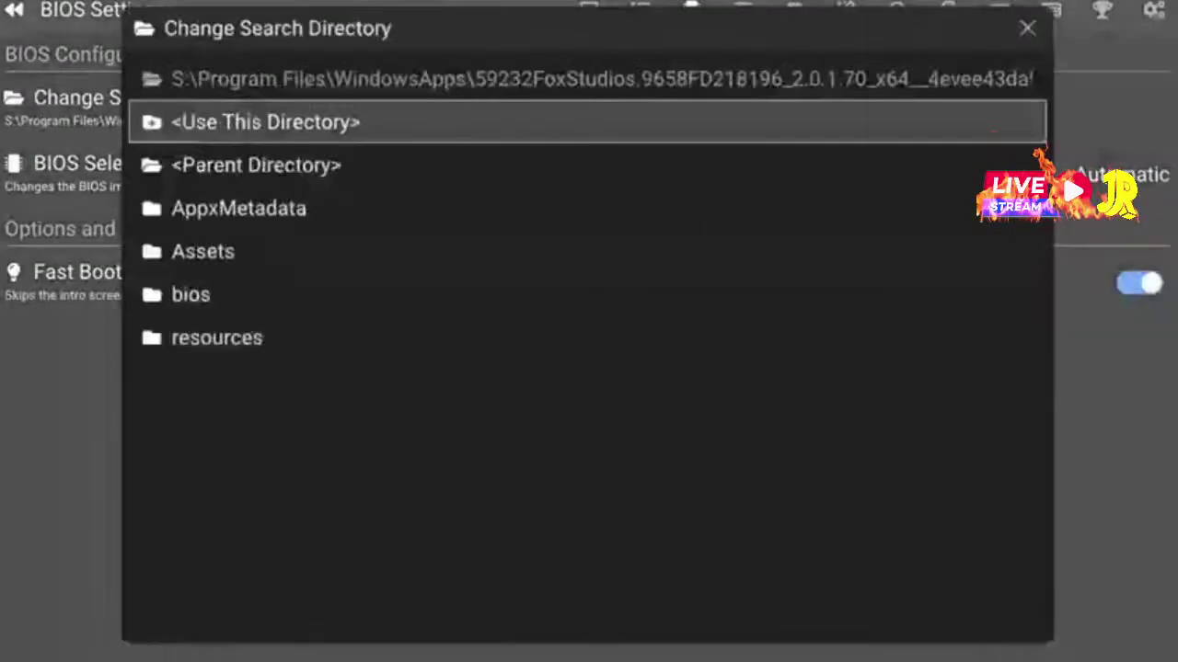
pyautogui.press('Down')
pyautogui.press('Down')
pyautogui.press('Down')
pyautogui.press('Down')
pyautogui.press('Return')
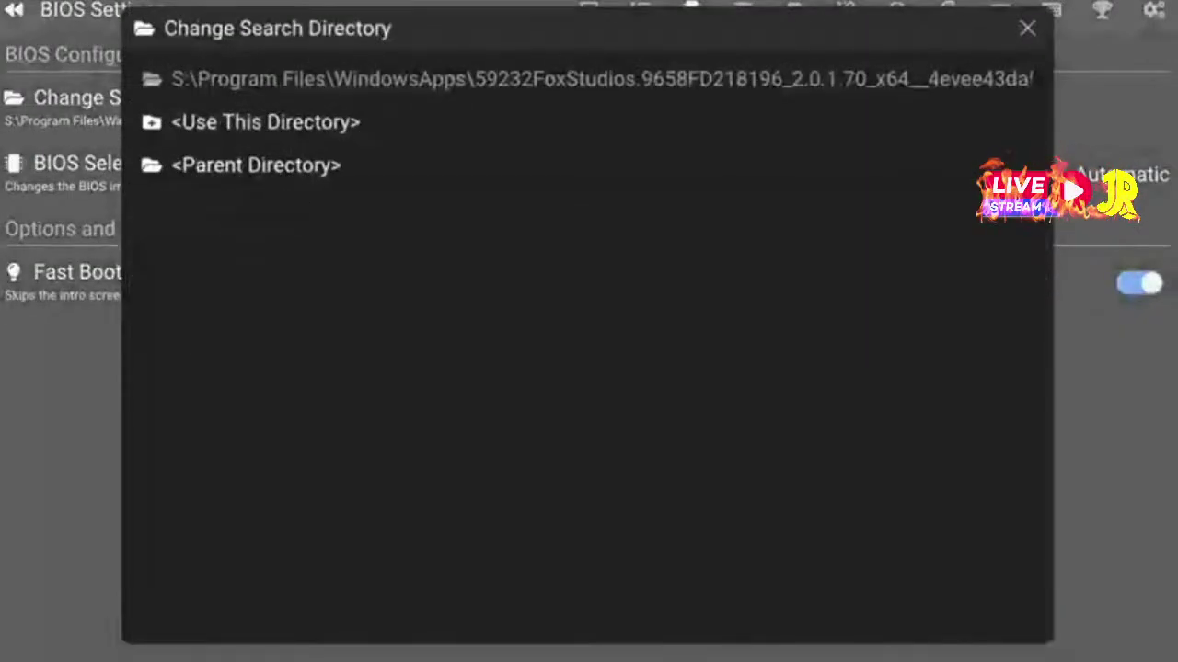
pyautogui.press('Down')
pyautogui.press('Return')
pyautogui.press('Down')
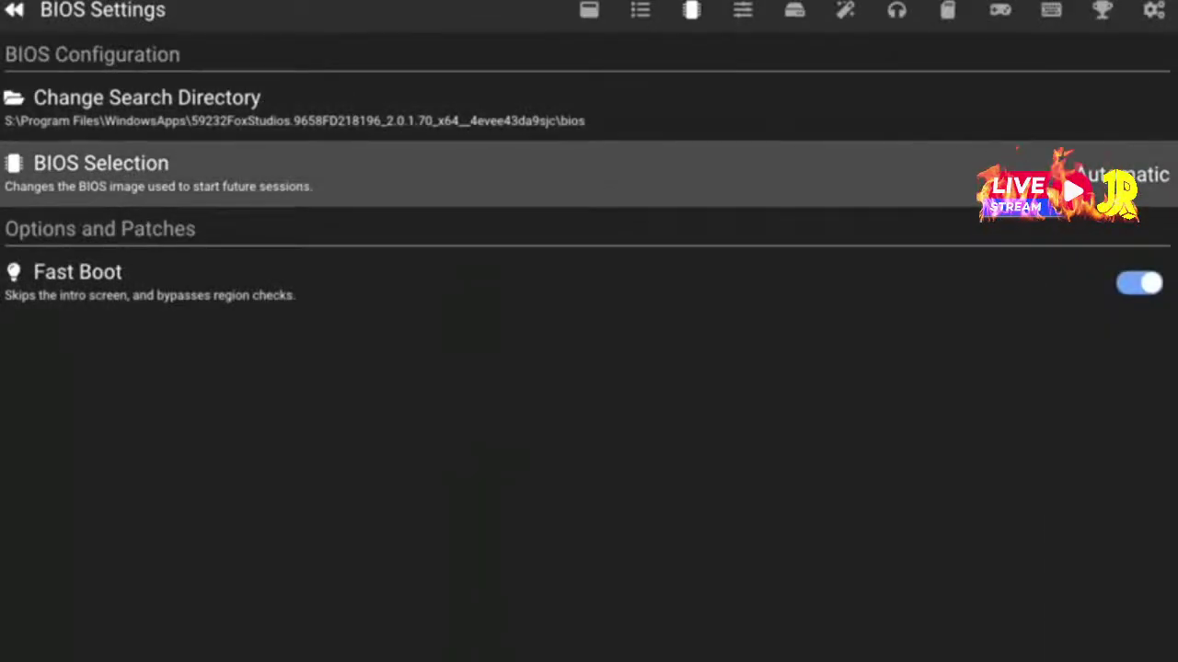
pyautogui.press('Down')
pyautogui.press('Down')
pyautogui.press('Right')
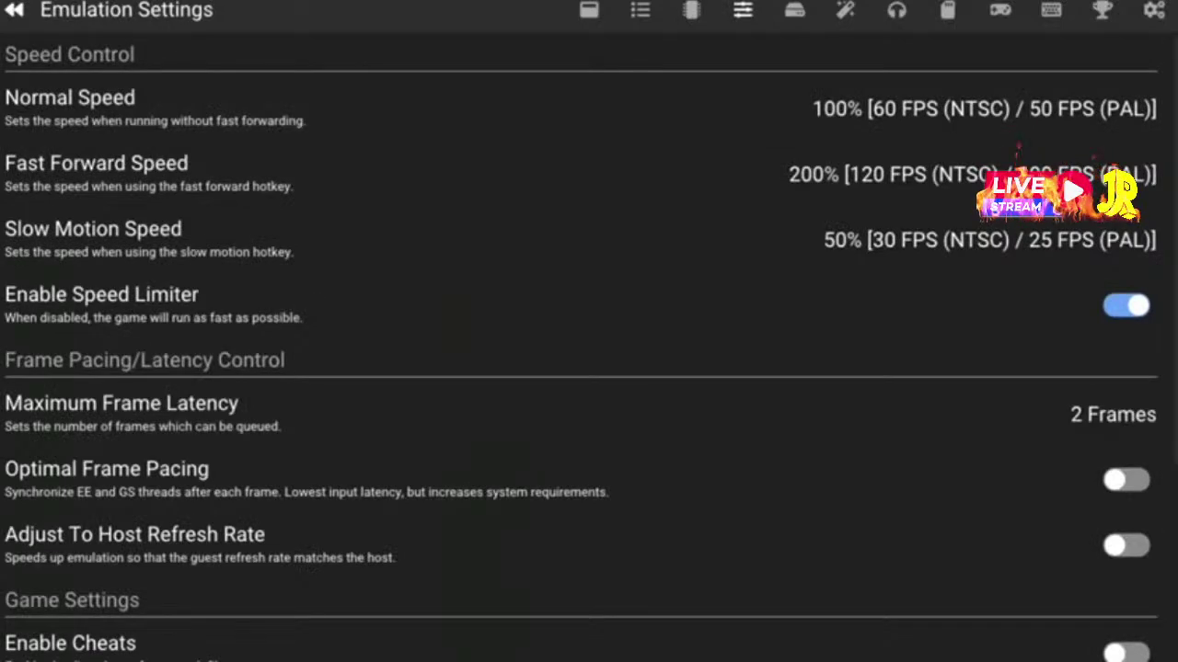
# Review the emulation speed and frame pacing options, then go to System Settings
pyautogui.press('Down')
pyautogui.press('Up')
pyautogui.press('Down')
pyautogui.press('Down')
pyautogui.press('Down')
pyautogui.press('Down')
pyautogui.press('Down')
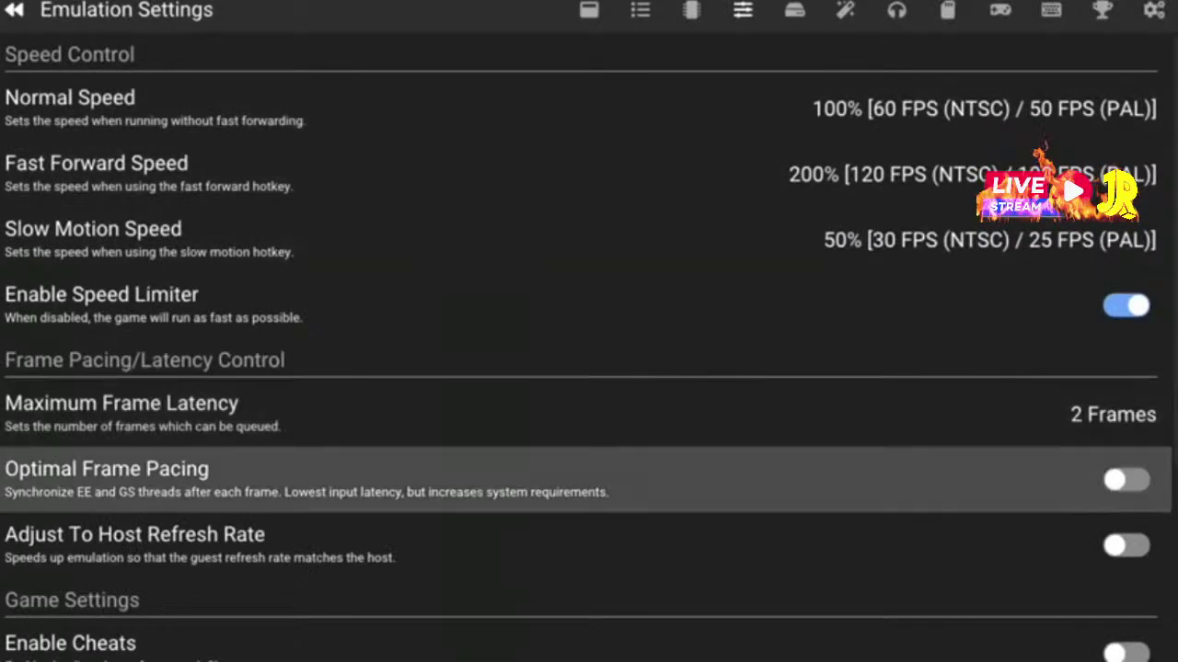
pyautogui.press('Down')
pyautogui.press('Down')
pyautogui.press('Down')
pyautogui.press('Down')
pyautogui.press('Down')
pyautogui.press('Down')
pyautogui.press('Up')
pyautogui.press('Up')
pyautogui.press('Up')
pyautogui.press('Up')
pyautogui.press('Up')
pyautogui.press('Up')
pyautogui.press('Up')
pyautogui.press('Up')
pyautogui.press('Up')
pyautogui.press('Up')
pyautogui.press('Up')
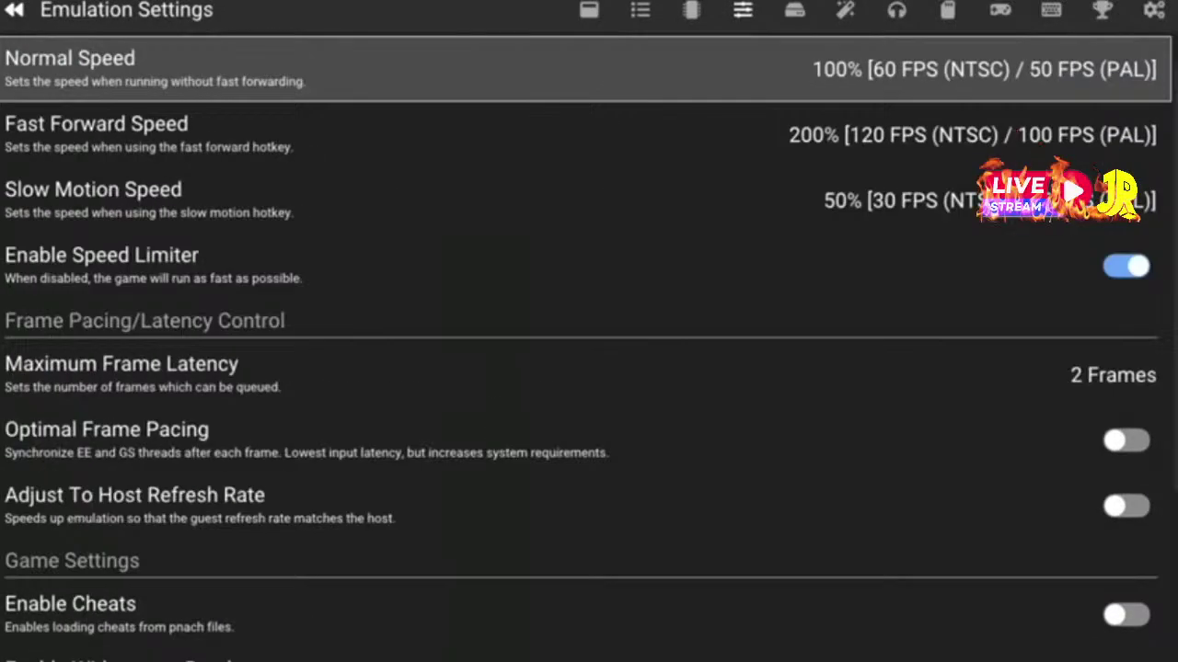
pyautogui.press('Right')
# Keep Cycle Rate at 50% Speed after browsing the available speeds
pyautogui.press('Down')
pyautogui.press('Up')
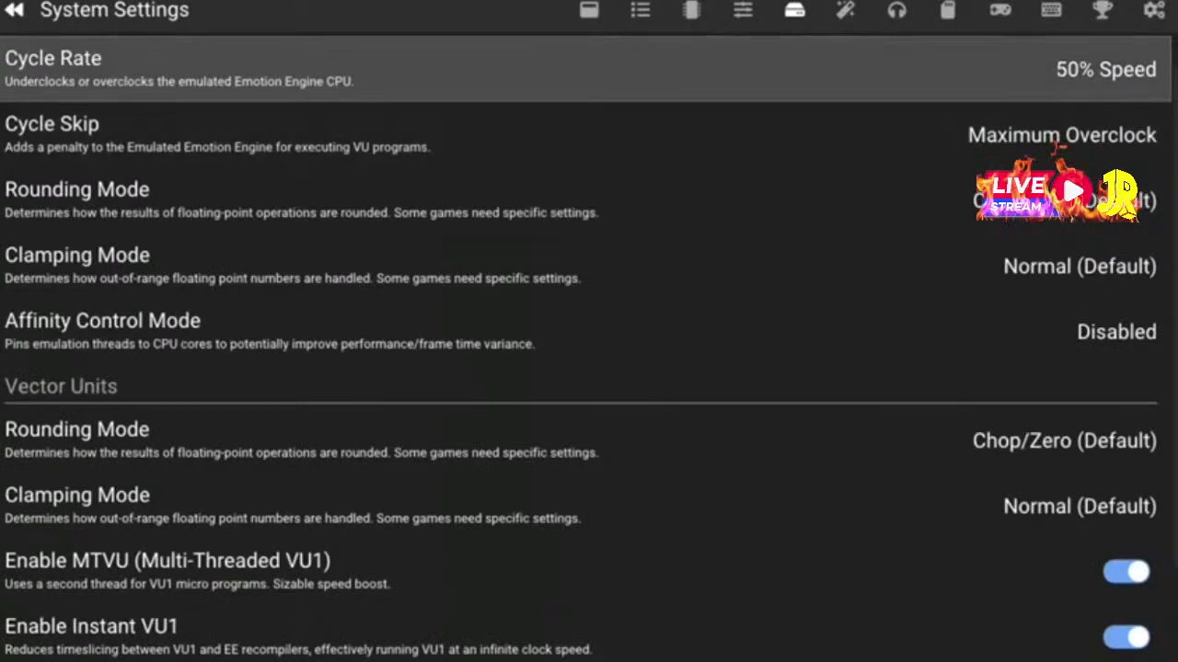
pyautogui.press('Return')
pyautogui.press('Down')
pyautogui.press('Down')
pyautogui.press('Down')
pyautogui.press('Up')
pyautogui.press('Up')
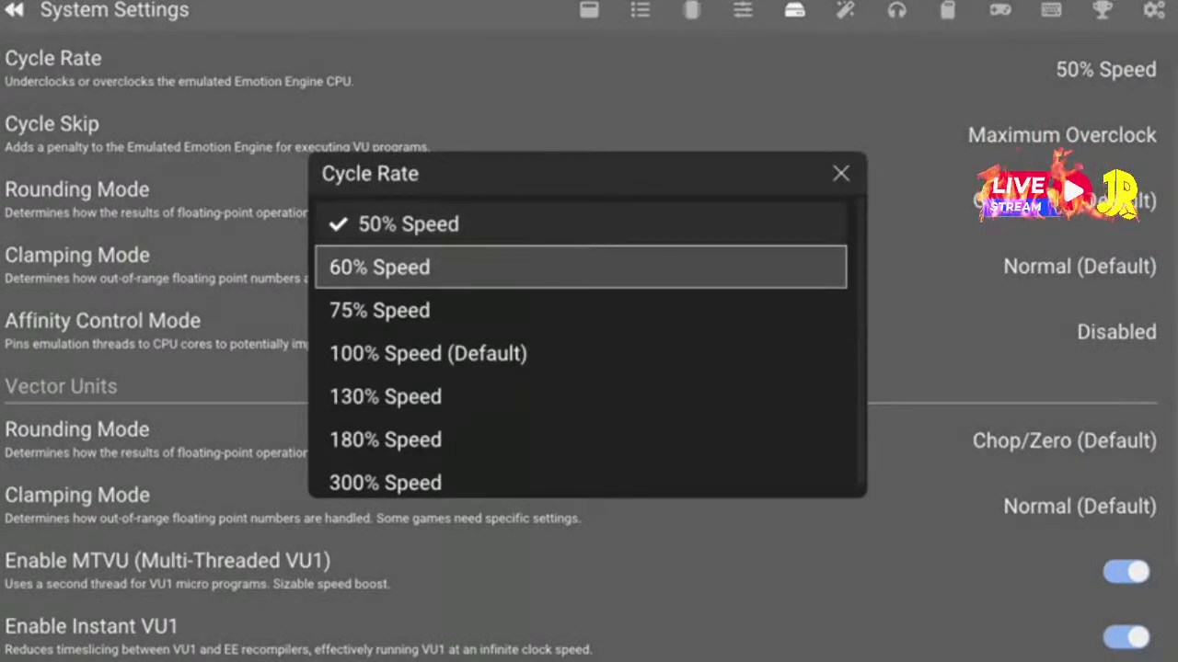
pyautogui.press('Up')
pyautogui.press('Return')
pyautogui.press('Down')
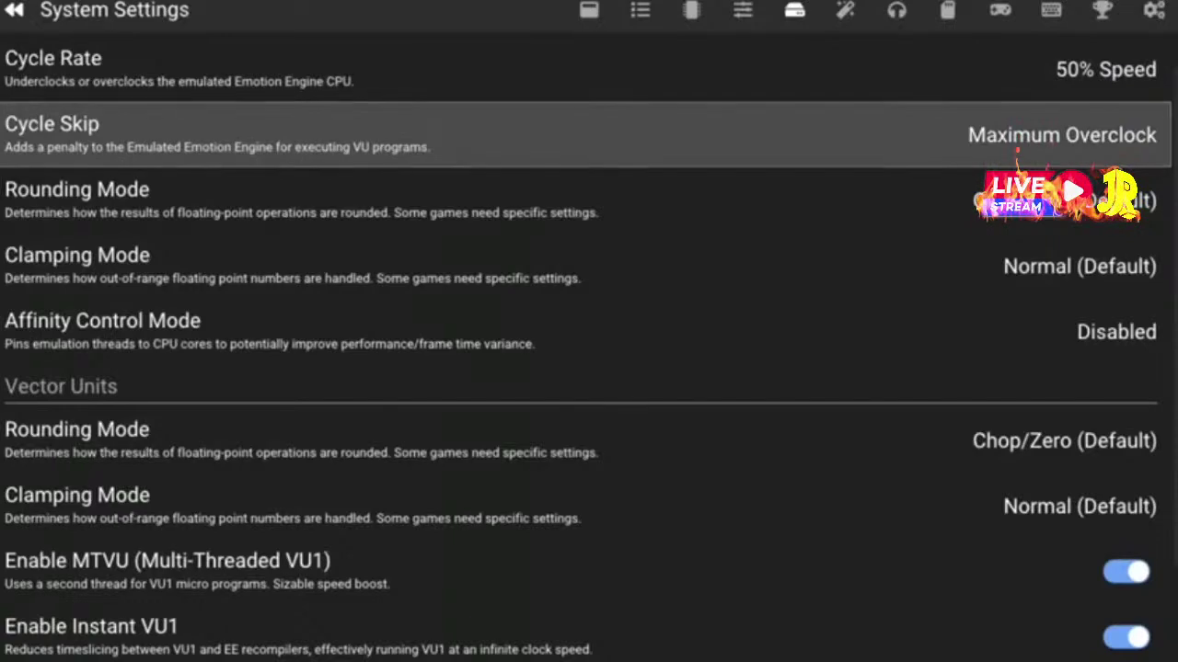
# Keep Cycle Skip at Maximum Overclock and recheck both cycle settings
pyautogui.press('Return')
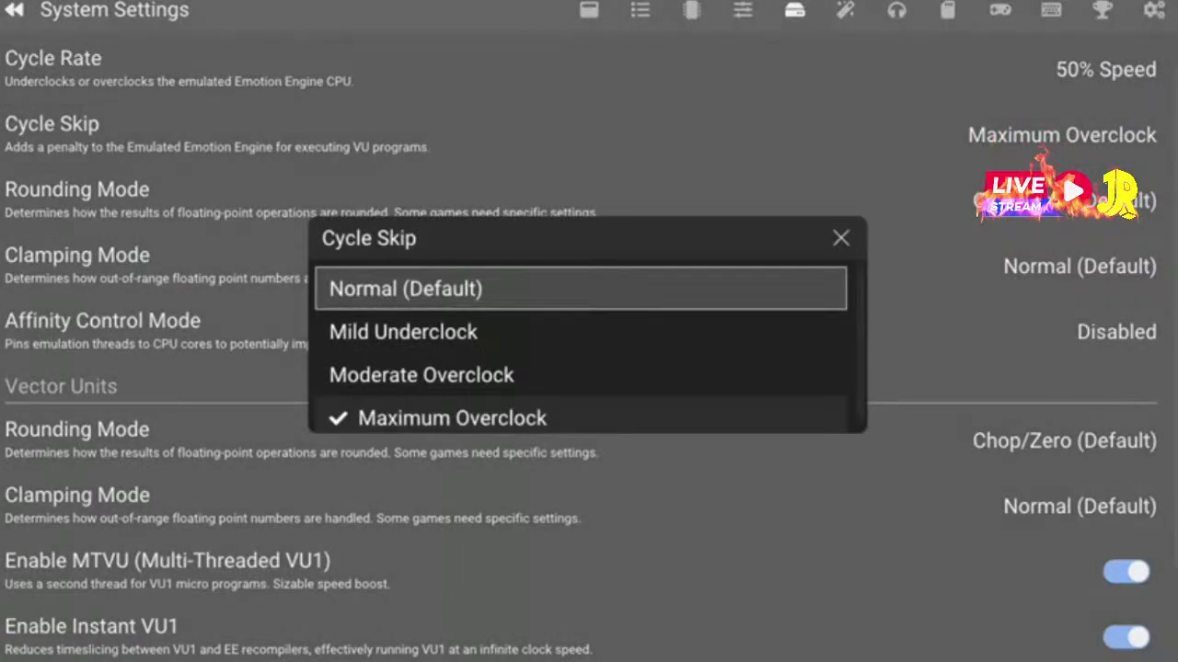
pyautogui.press('Down')
pyautogui.press('Up')
pyautogui.press('Up')
pyautogui.press('Return')
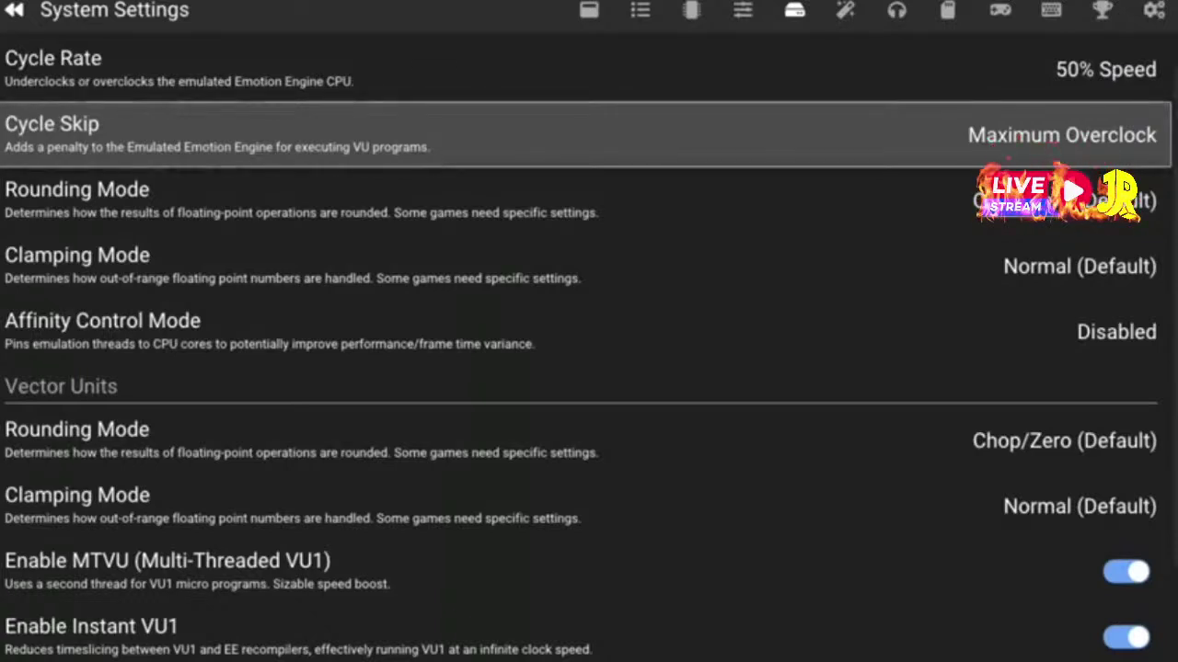
pyautogui.press('Up')
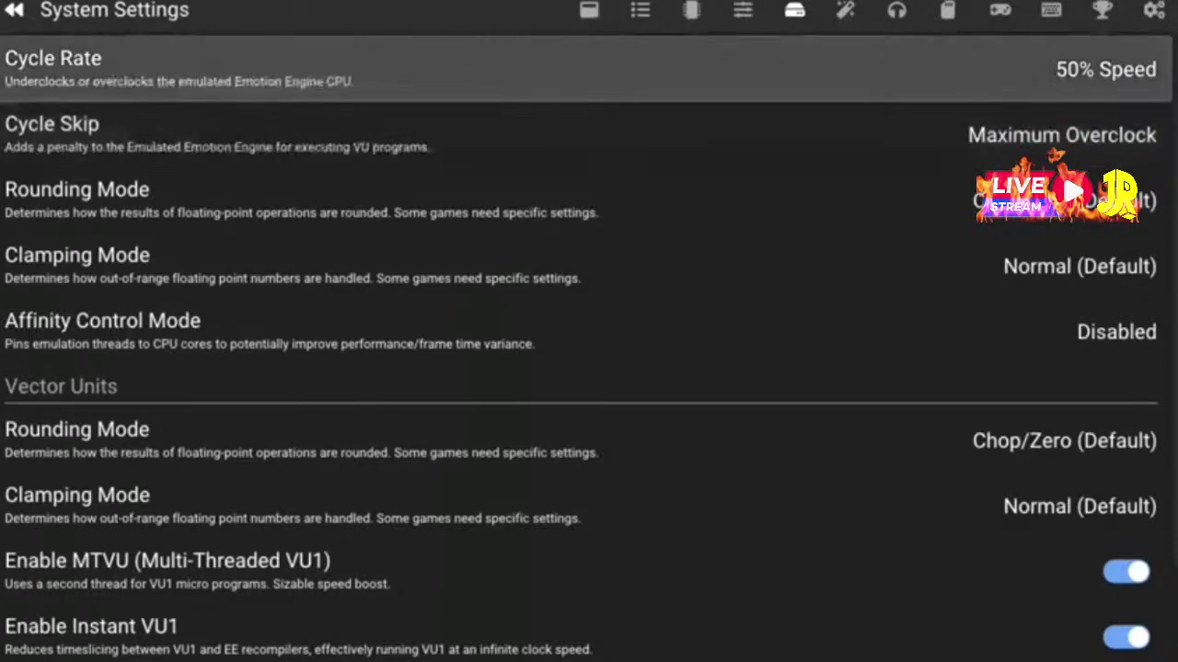
pyautogui.press('Down')
pyautogui.press('Up')
pyautogui.press('Down')
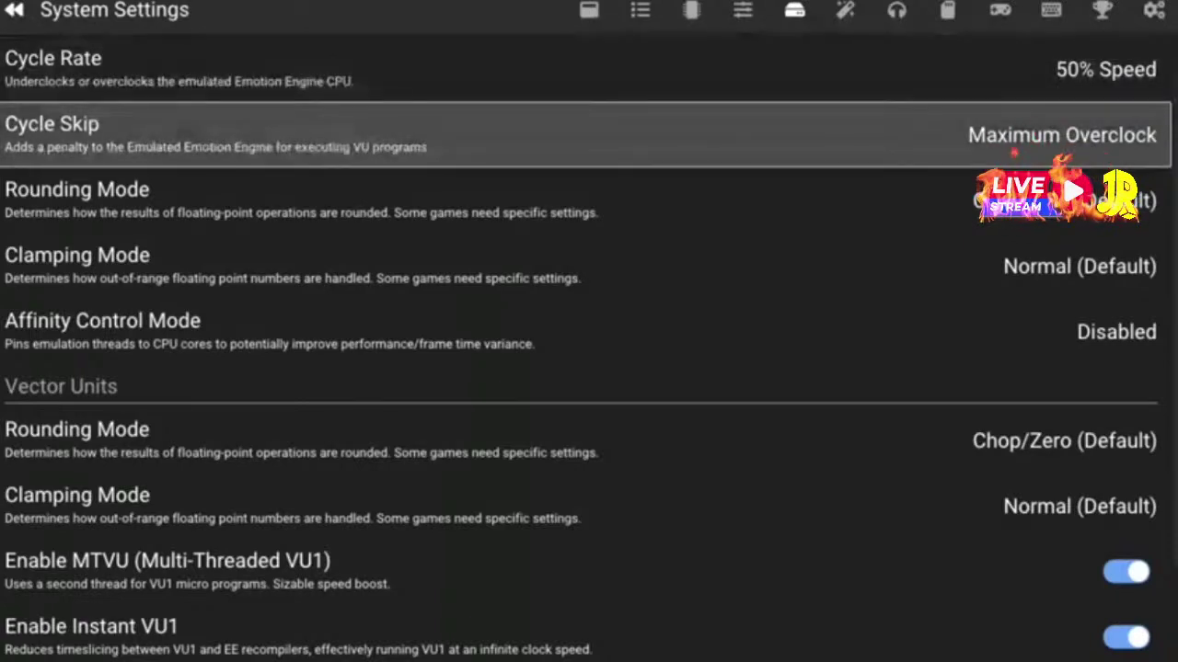
pyautogui.press('Right')
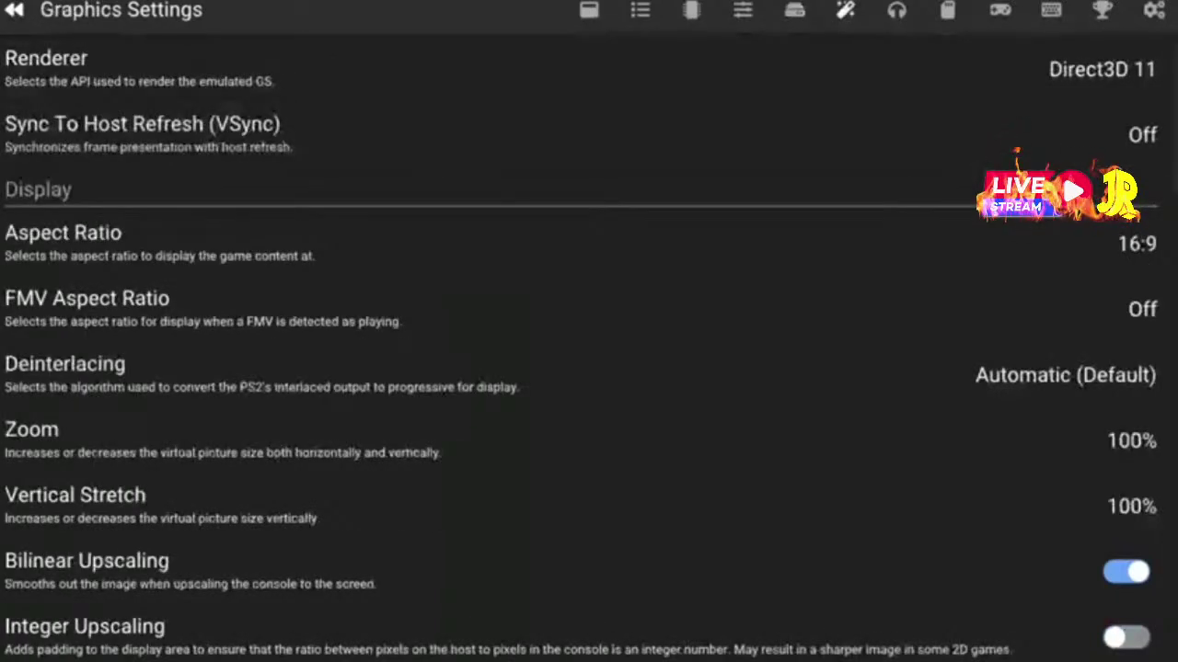
pyautogui.press('Down')
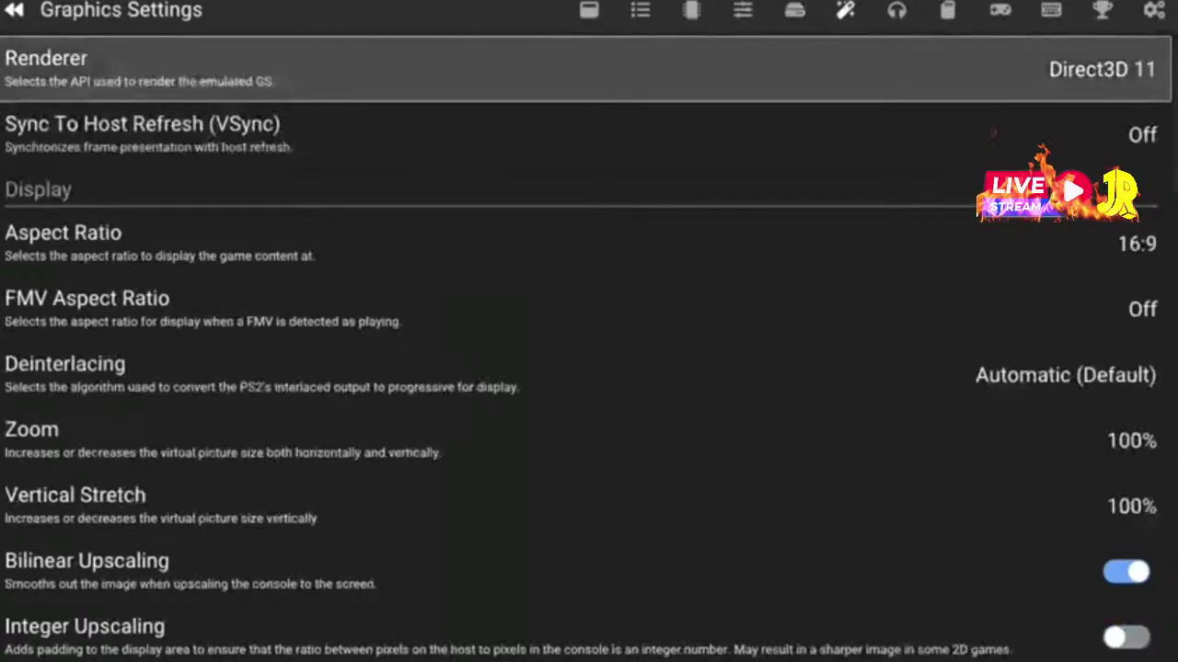
pyautogui.press('Down')
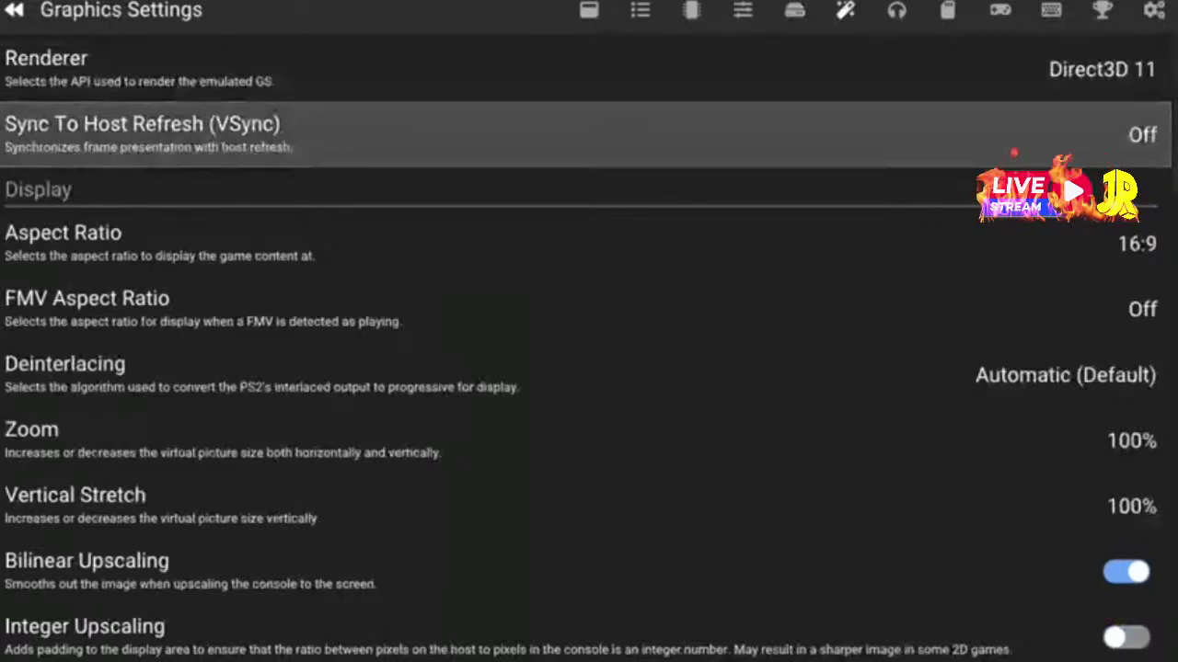
pyautogui.press('Return')
pyautogui.press('Down')
pyautogui.press('Down')
pyautogui.press('Up')
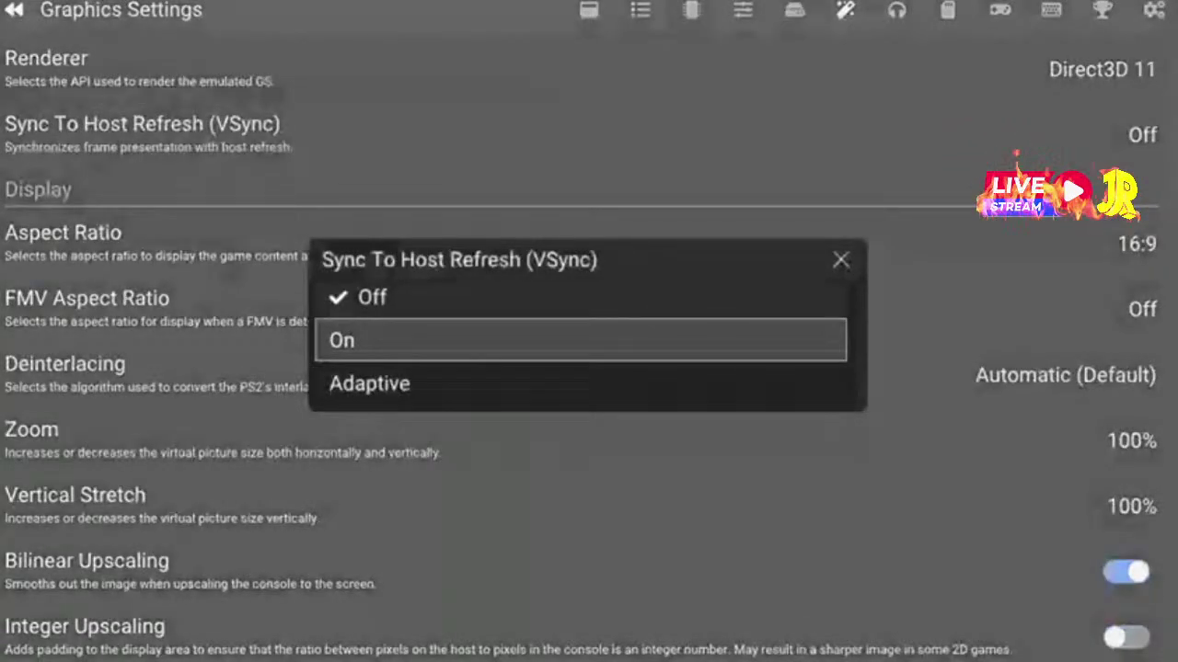
pyautogui.press('Escape')
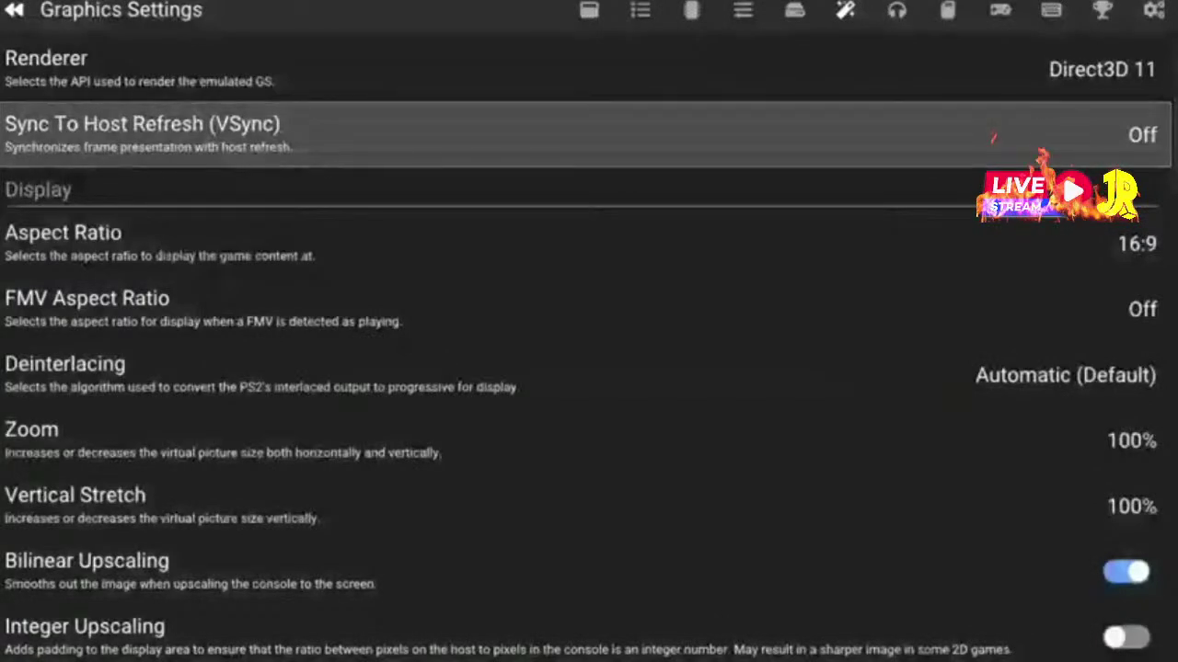
pyautogui.press('Down')
pyautogui.press('Up')
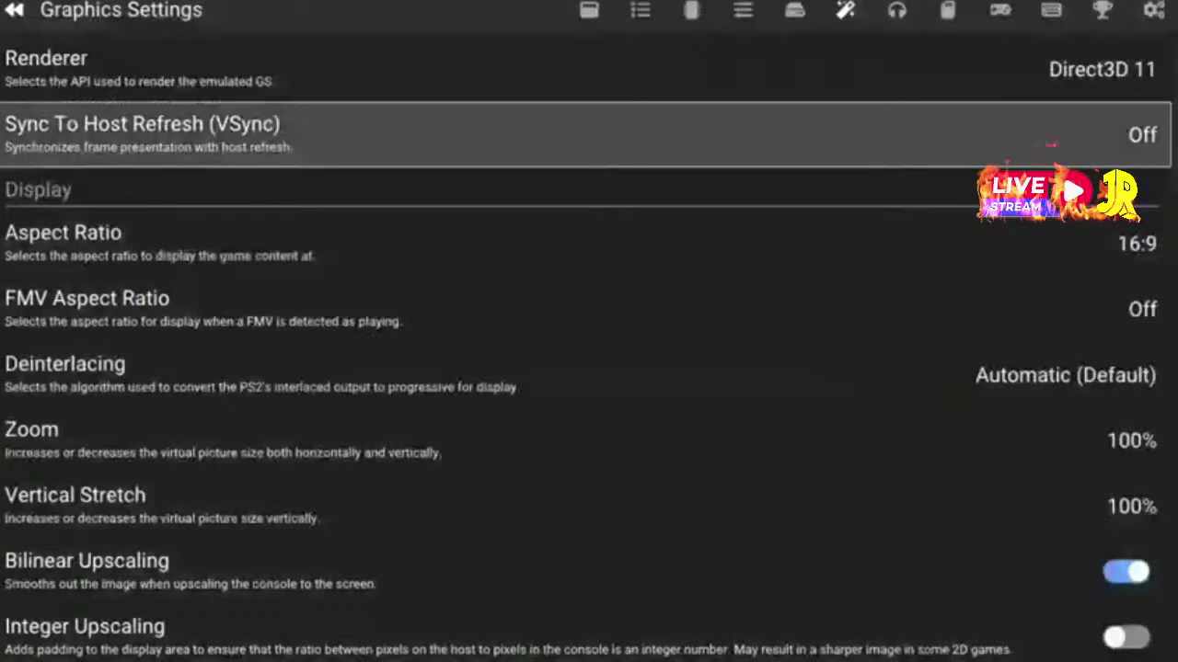
pyautogui.press('Down')
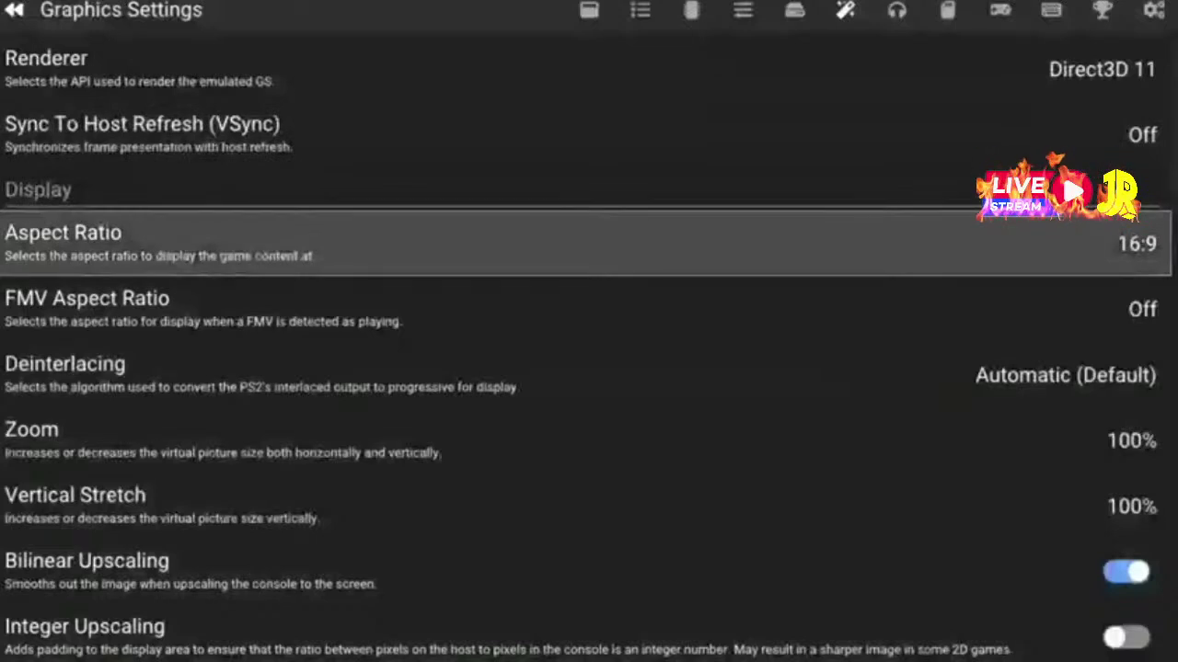
pyautogui.press('Down')
pyautogui.press('Up')
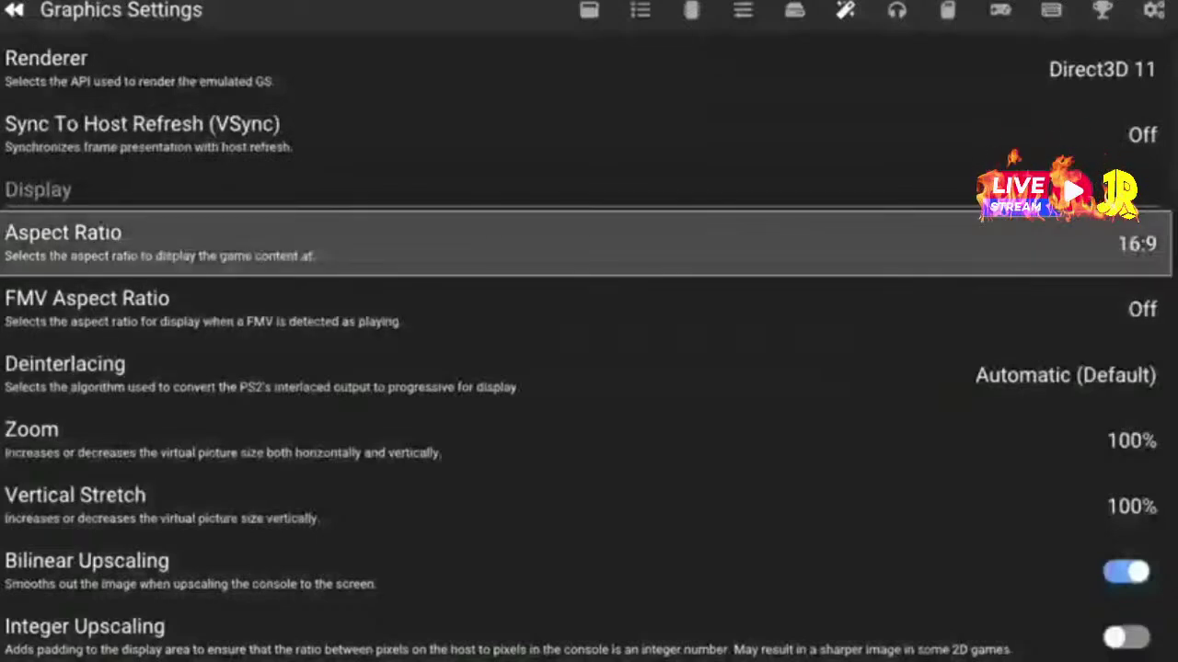
pyautogui.press('Down')
pyautogui.press('Up')
pyautogui.press('Return')
pyautogui.press('Down')
pyautogui.press('Down')
pyautogui.press('Down')
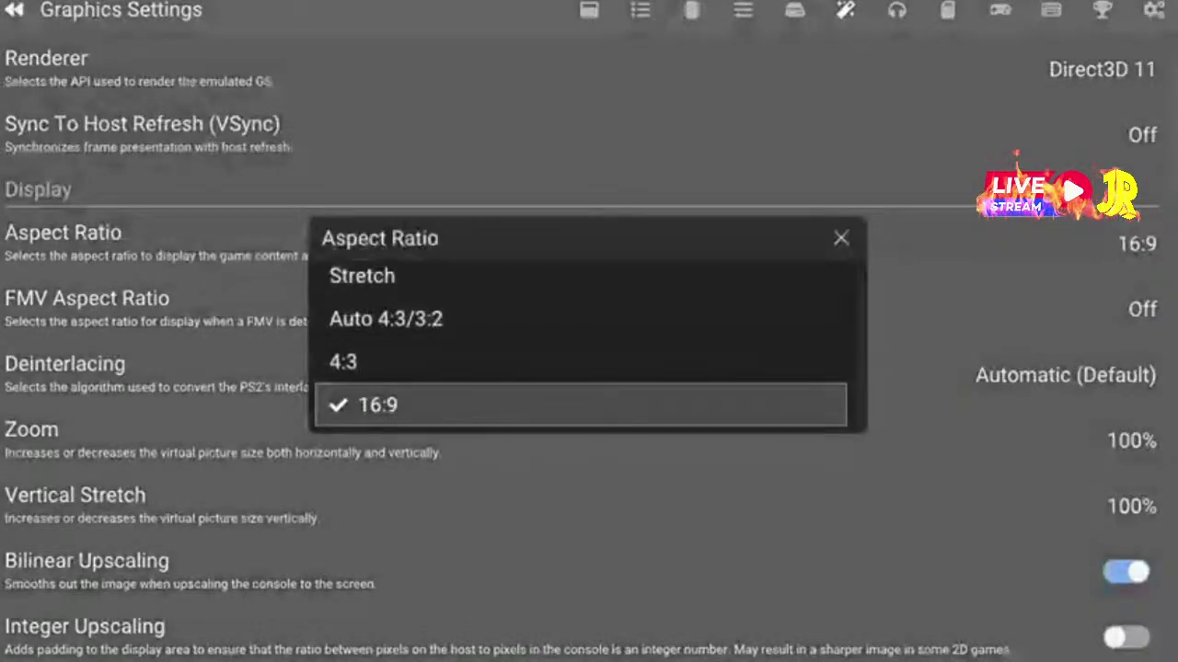
pyautogui.press('Return')
pyautogui.press('Down')
pyautogui.press('Down')
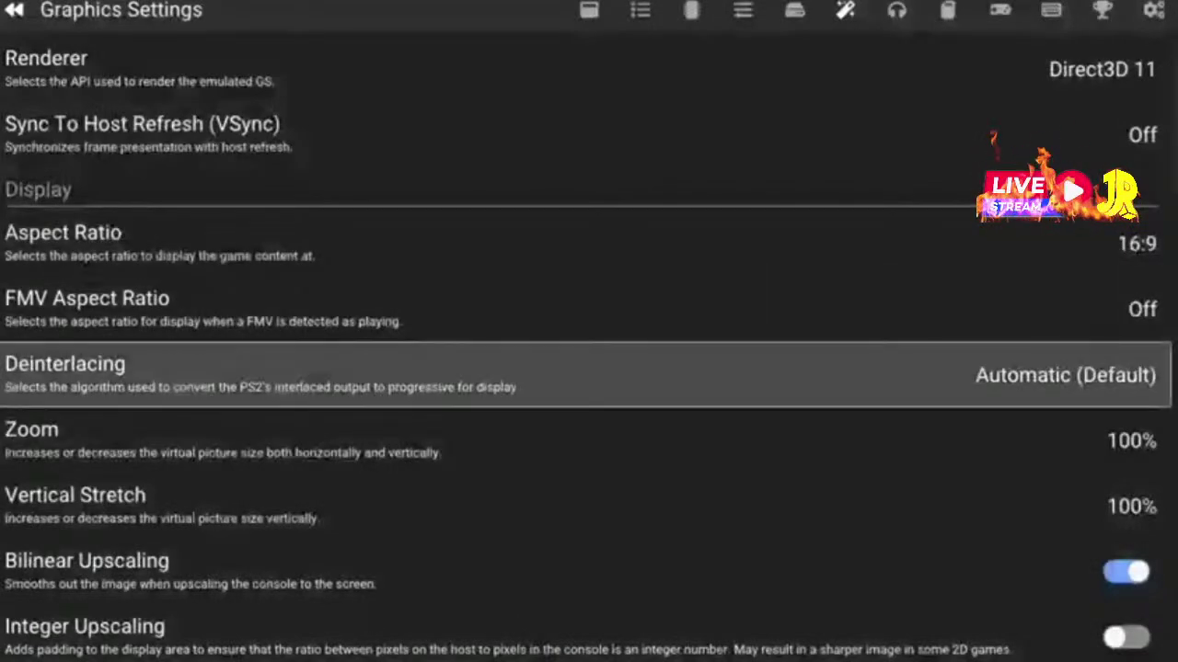
pyautogui.press('Down')
pyautogui.press('Down')
pyautogui.press('Down')
pyautogui.press('Down')
pyautogui.press('Down')
pyautogui.press('Down')
pyautogui.press('Down')
pyautogui.press('Down')
pyautogui.press('Up')
pyautogui.press('Up')
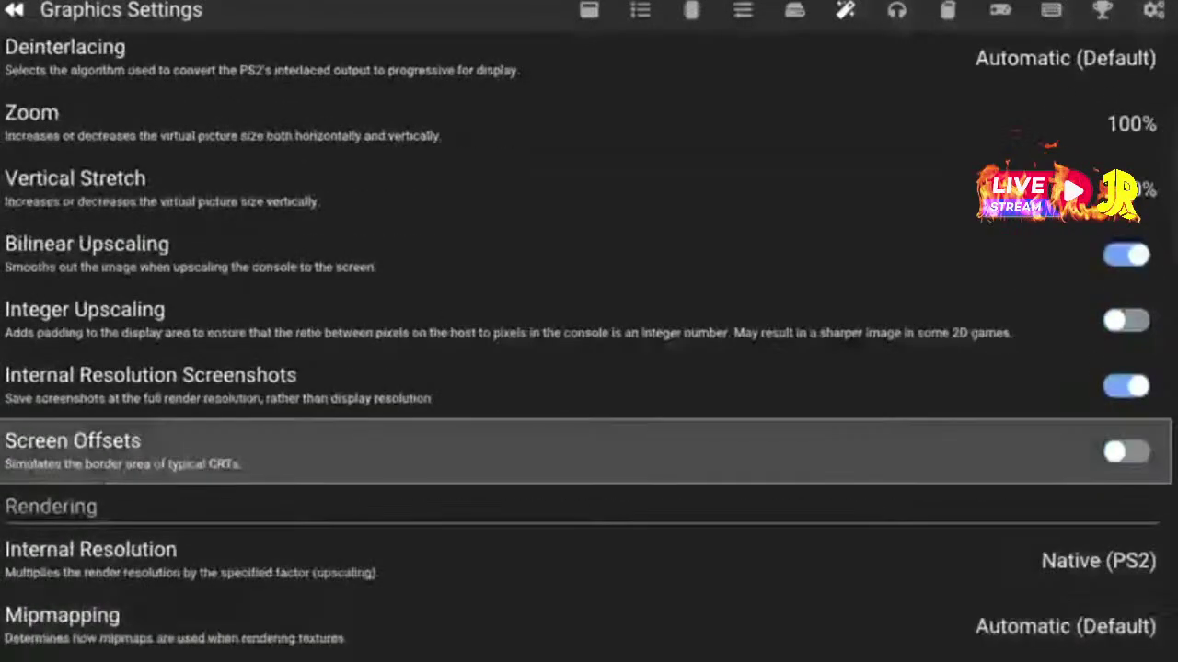
pyautogui.press('Up')
pyautogui.press('Down')
pyautogui.press('Down')
pyautogui.press('Down')
pyautogui.press('Down')
pyautogui.press('Up')
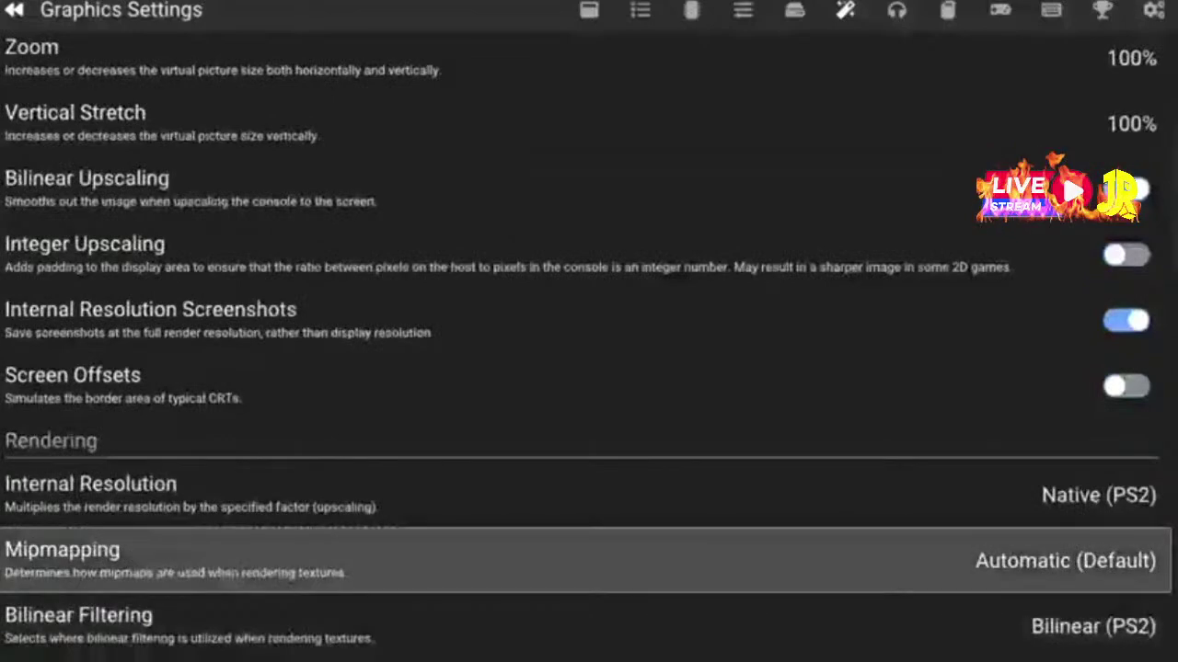
pyautogui.press('Up')
pyautogui.press('Down')
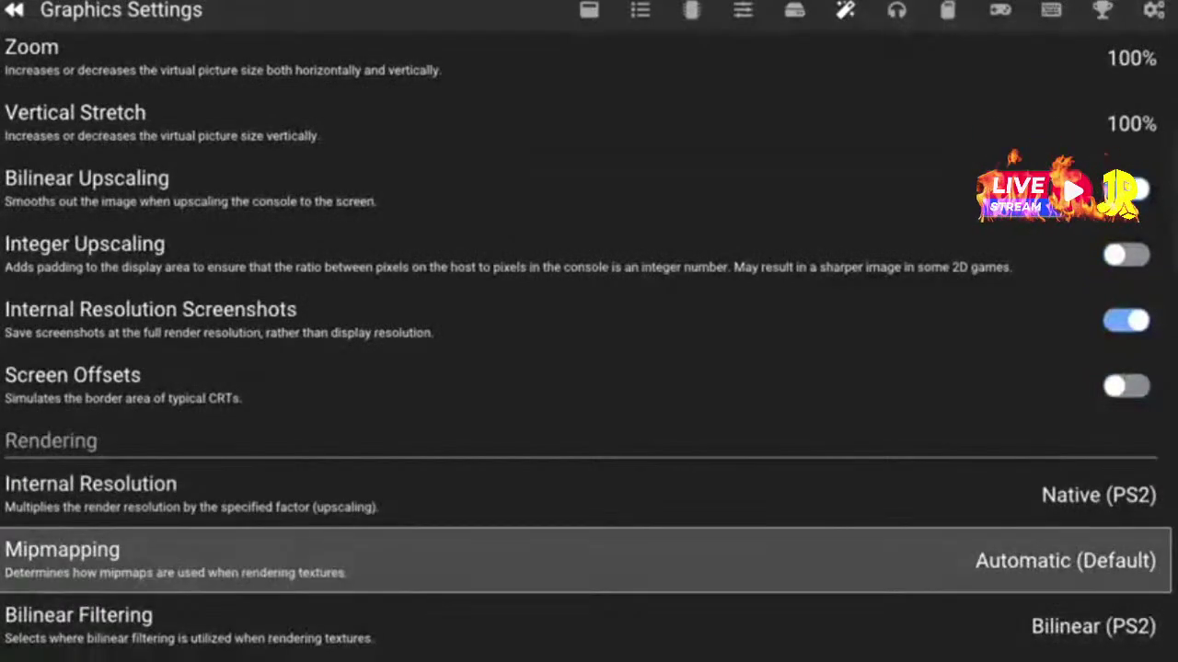
# Set Mipmapping to Basic (Generated Mipmaps)
pyautogui.press('Return')
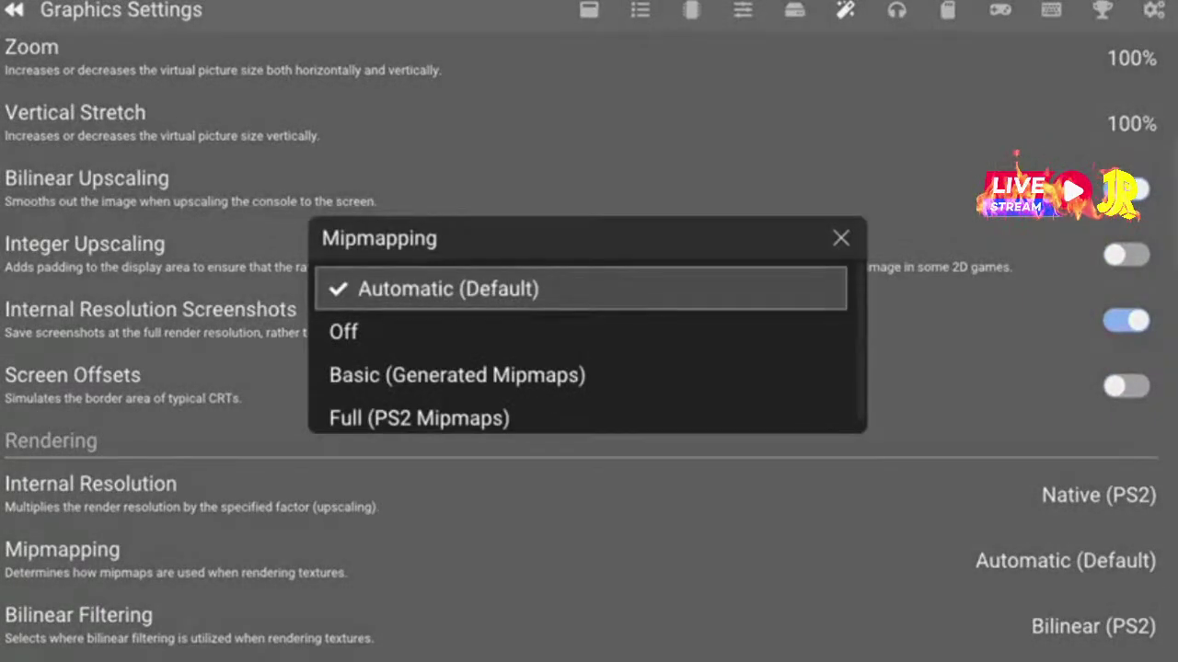
pyautogui.press('Down')
pyautogui.press('Down')
pyautogui.press('Up')
pyautogui.press('Up')
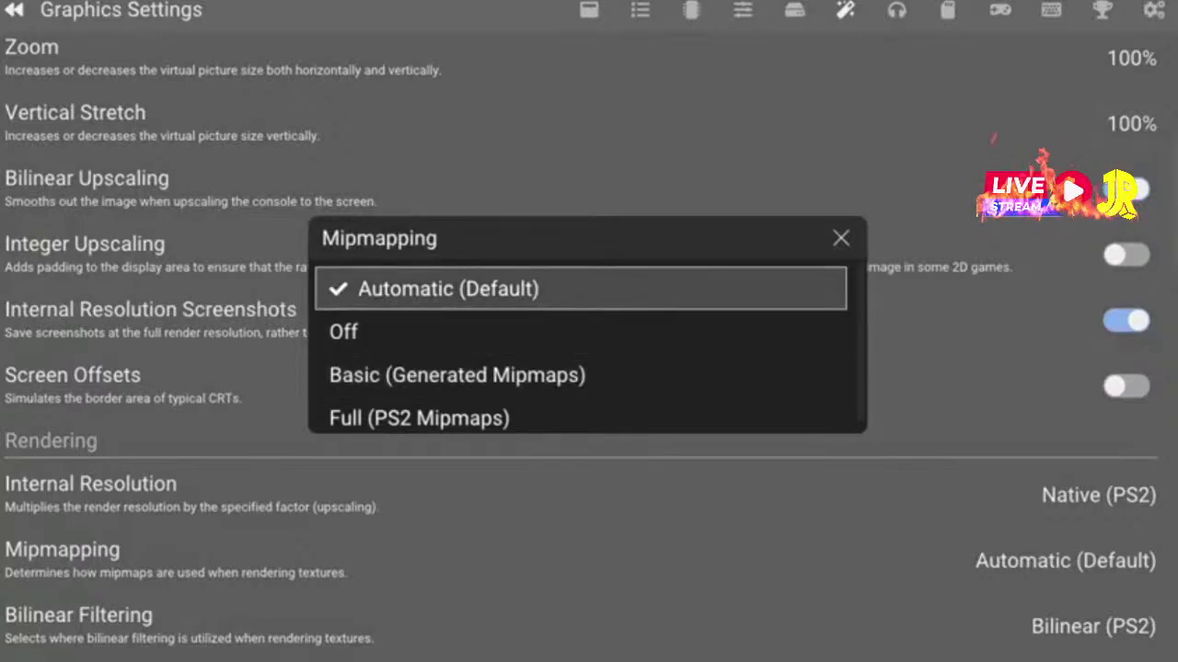
pyautogui.press('Return')
pyautogui.press('Down')
pyautogui.press('Down')
pyautogui.press('Down')
pyautogui.press('Down')
pyautogui.press('Up')
pyautogui.press('Up')
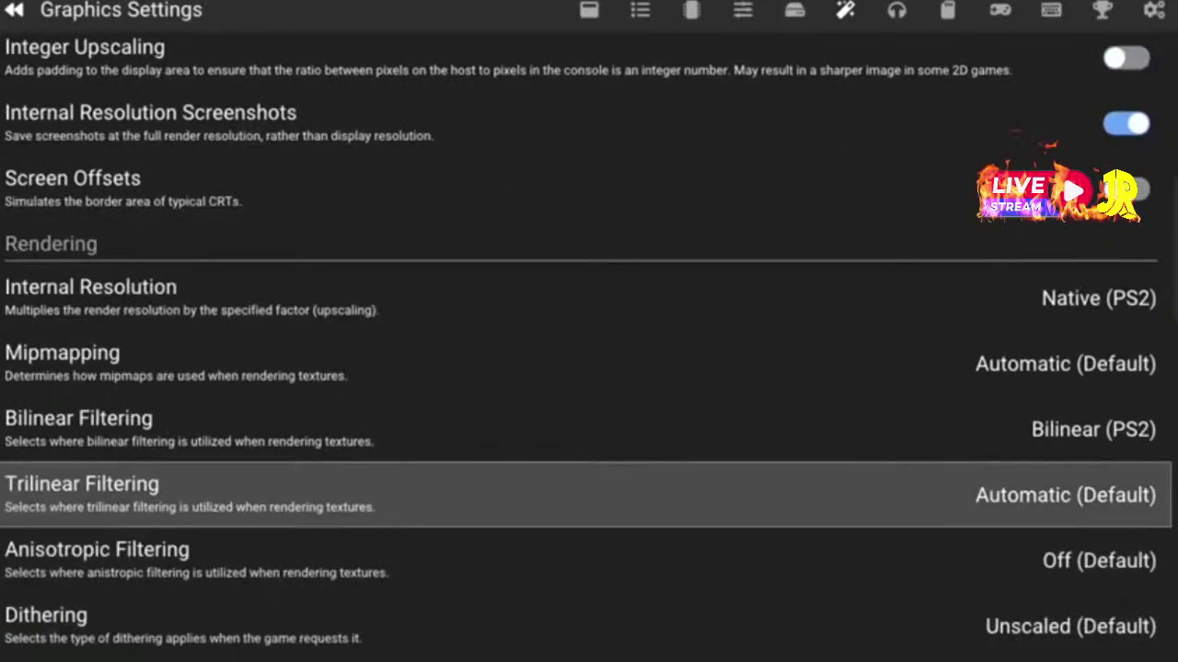
pyautogui.press('Up')
pyautogui.press('Up')
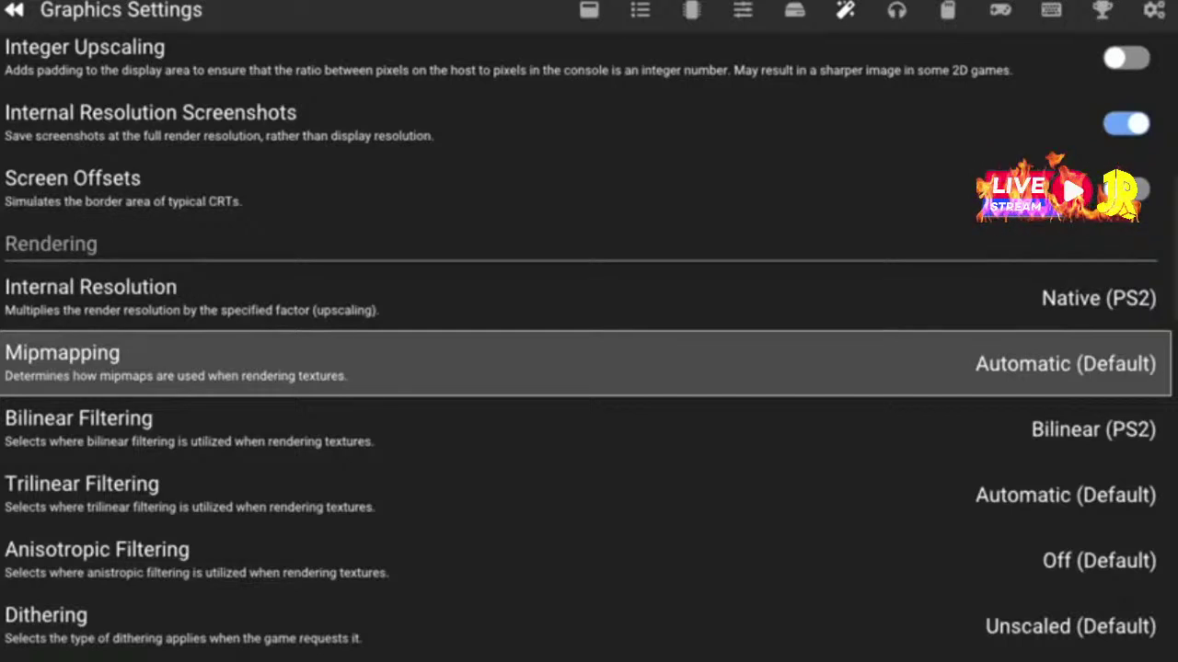
pyautogui.press('Return')
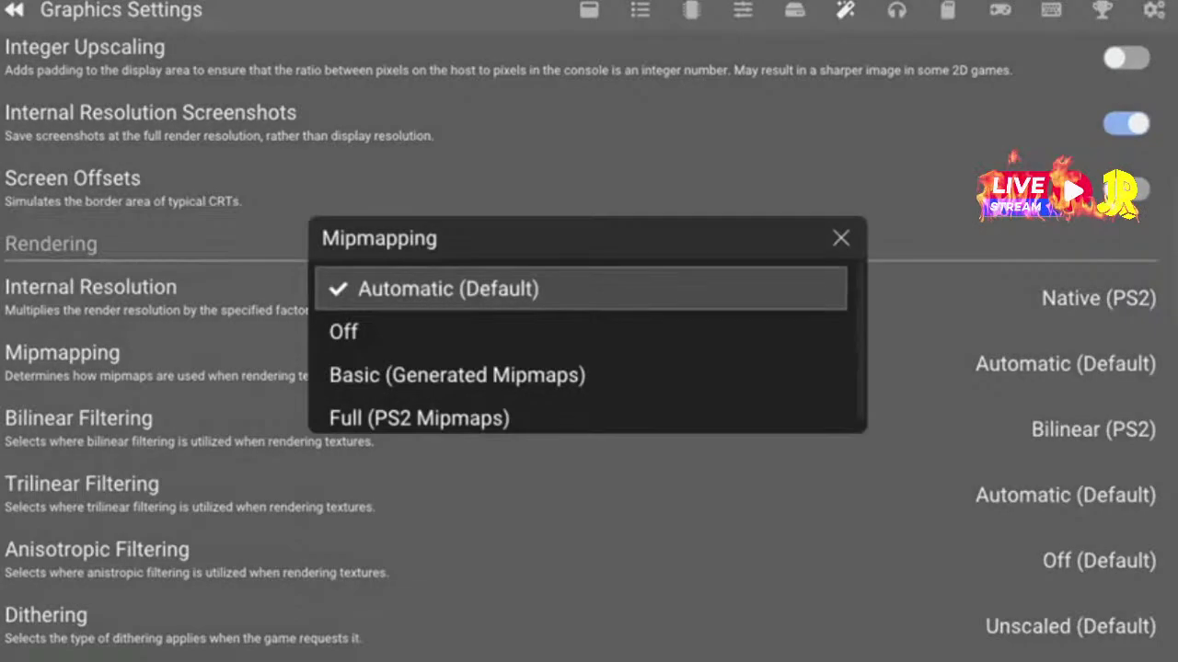
pyautogui.press('Down')
pyautogui.press('Down')
pyautogui.press('Return')
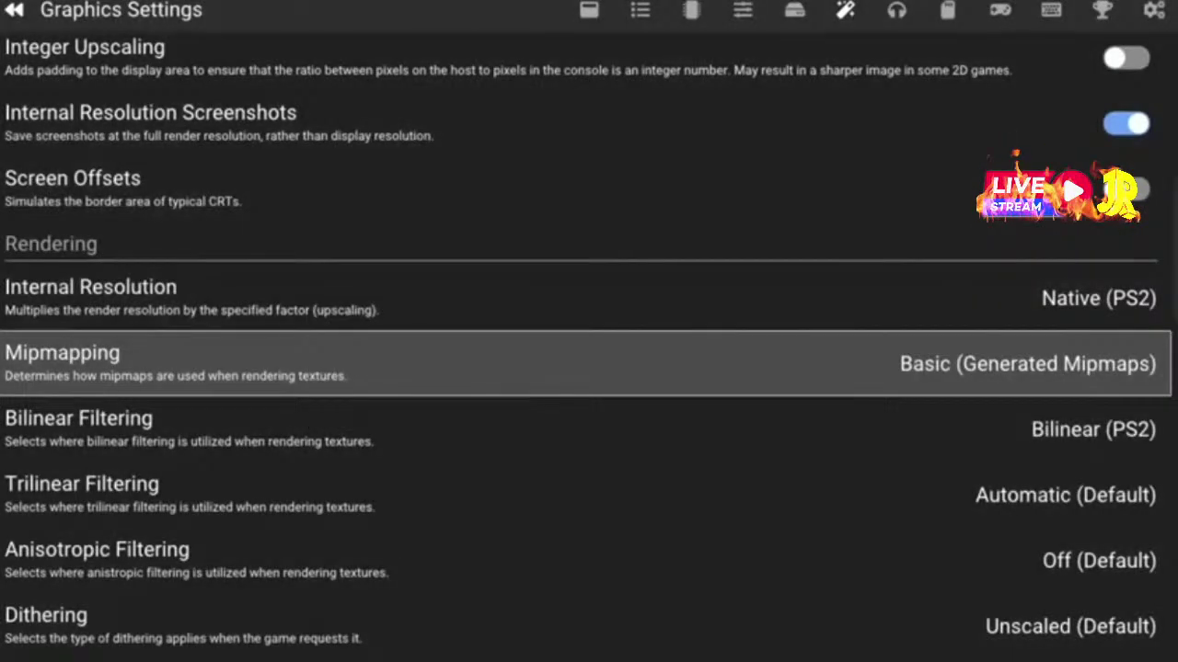
# Turn Trilinear Filtering to Off (None)
pyautogui.press('Down')
pyautogui.press('Down')
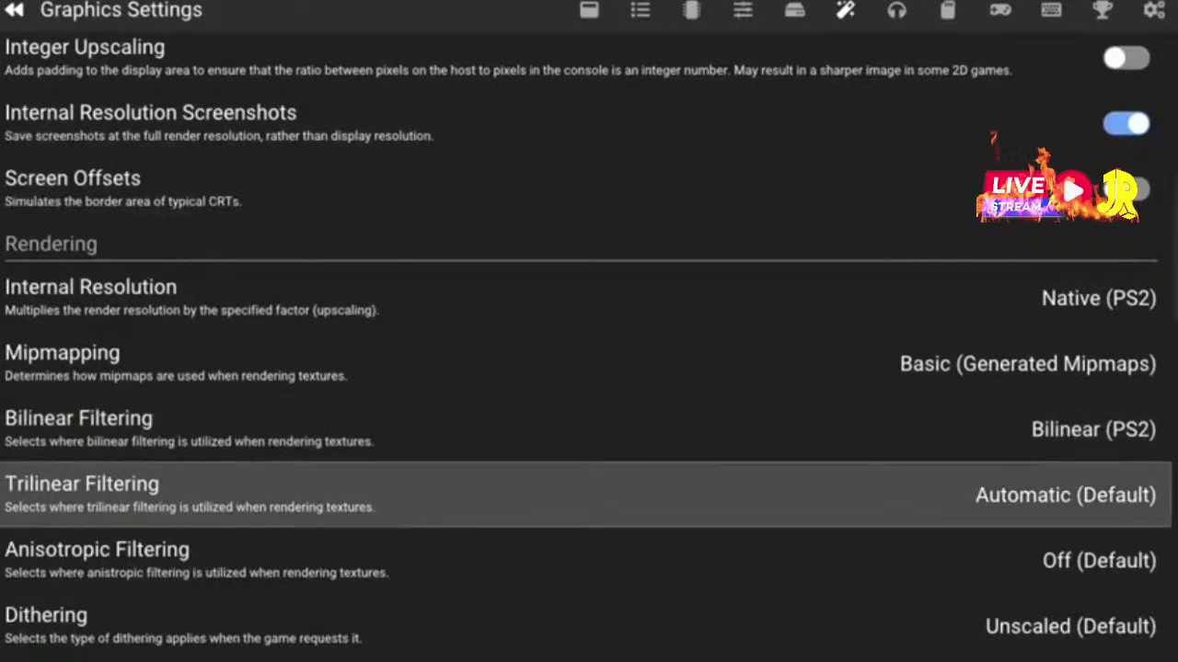
pyautogui.press('Return')
pyautogui.press('Down')
pyautogui.press('Return')
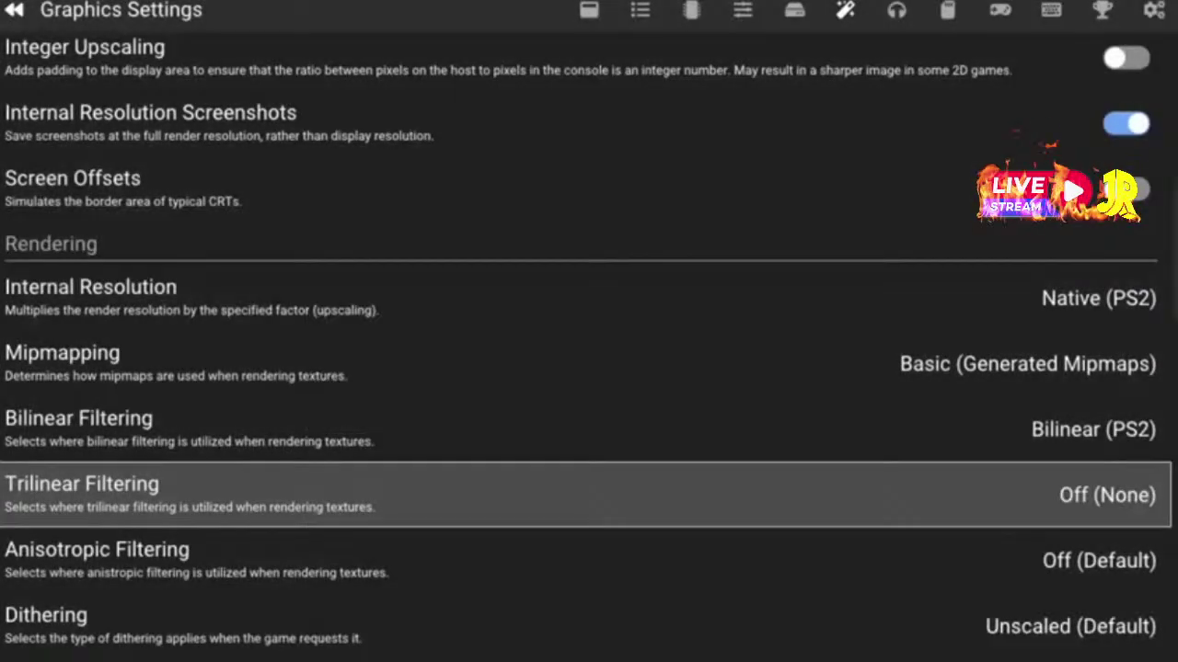
pyautogui.press('Down')
pyautogui.press('Down')
# Set Anisotropic Filtering to 2x
pyautogui.press('Up')
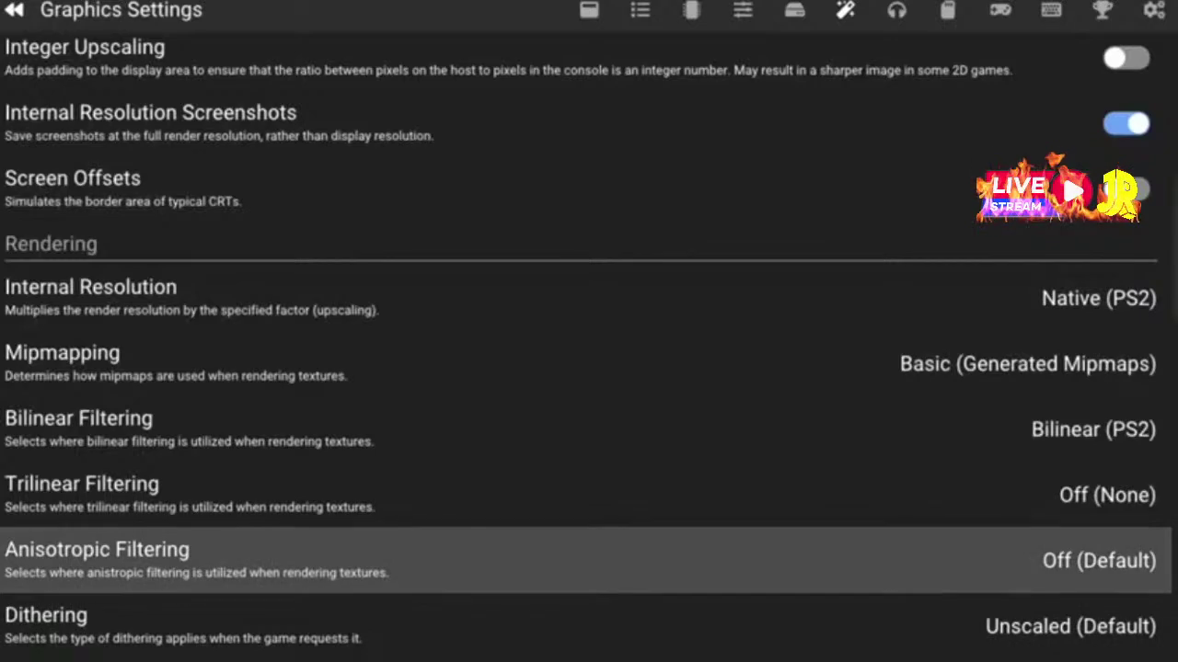
pyautogui.press('Up')
pyautogui.press('Down')
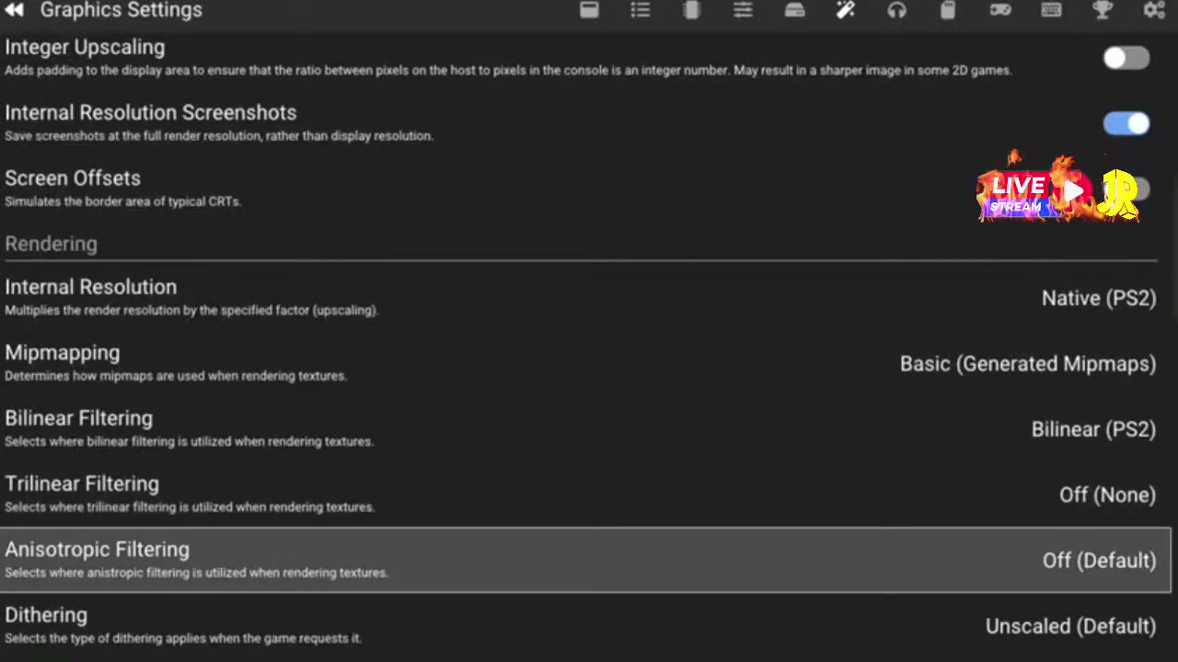
pyautogui.press('Return')
pyautogui.press('Escape')
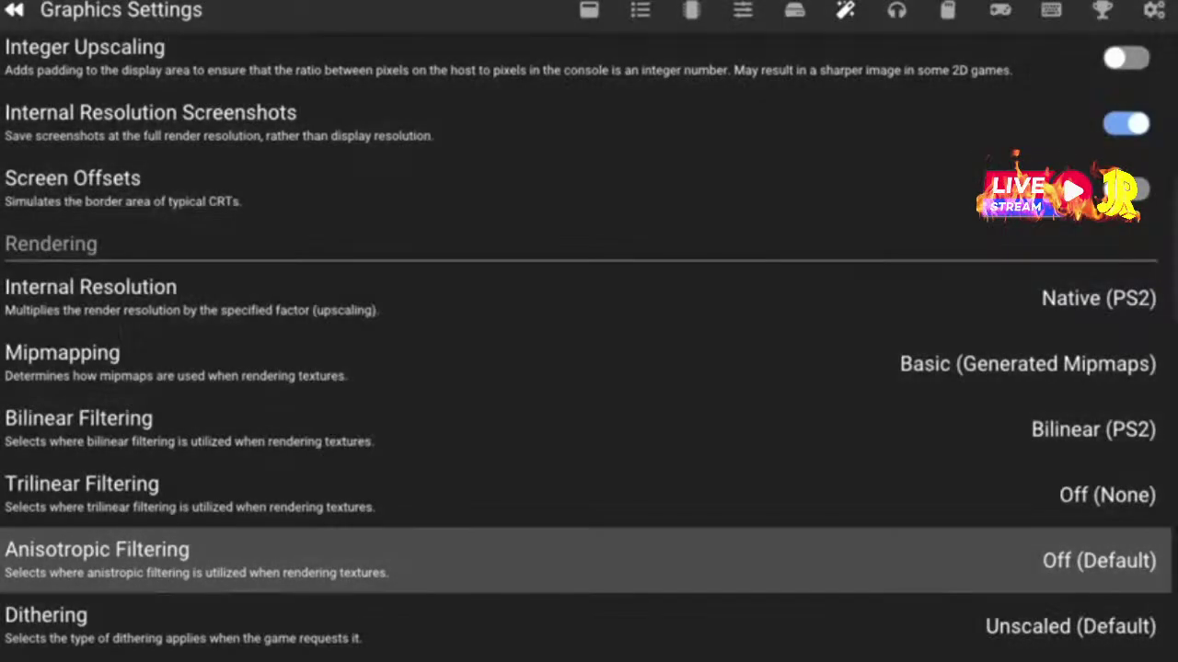
pyautogui.press('Return')
pyautogui.press('Down')
pyautogui.press('Return')
pyautogui.press('Down')
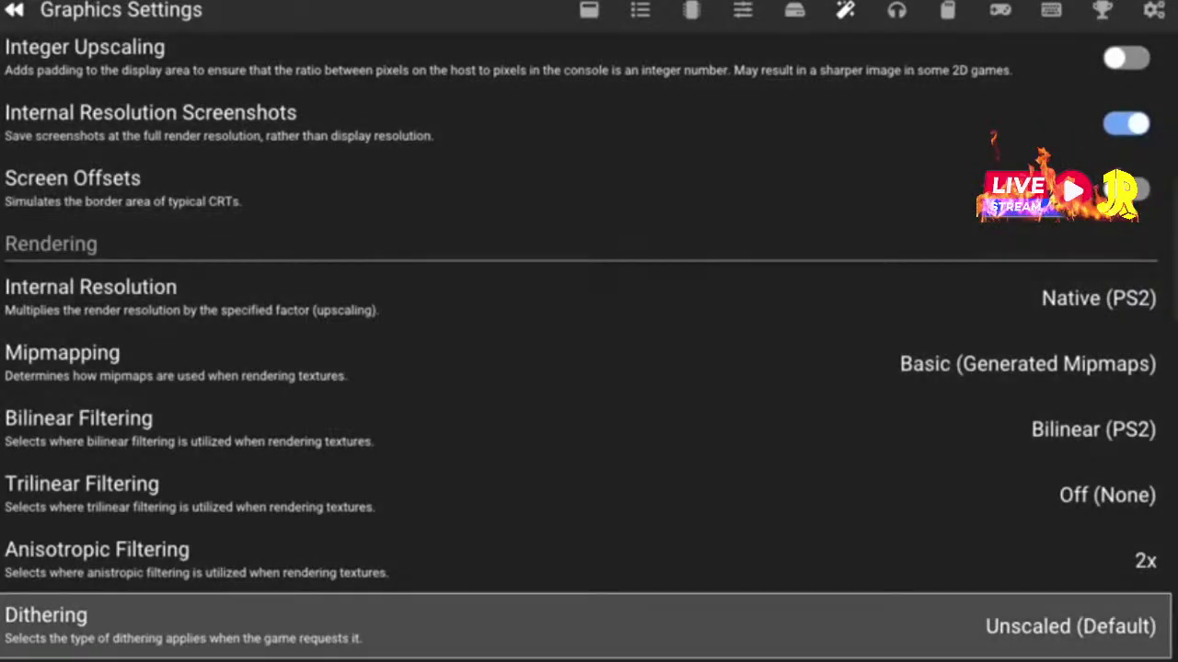
# Reopen Anisotropic Filtering and keep it at 2x after previewing 4x
pyautogui.press('Down')
pyautogui.press('Down')
pyautogui.press('Up')
pyautogui.press('Up')
pyautogui.press('Up')
pyautogui.press('Return')
pyautogui.press('Return')
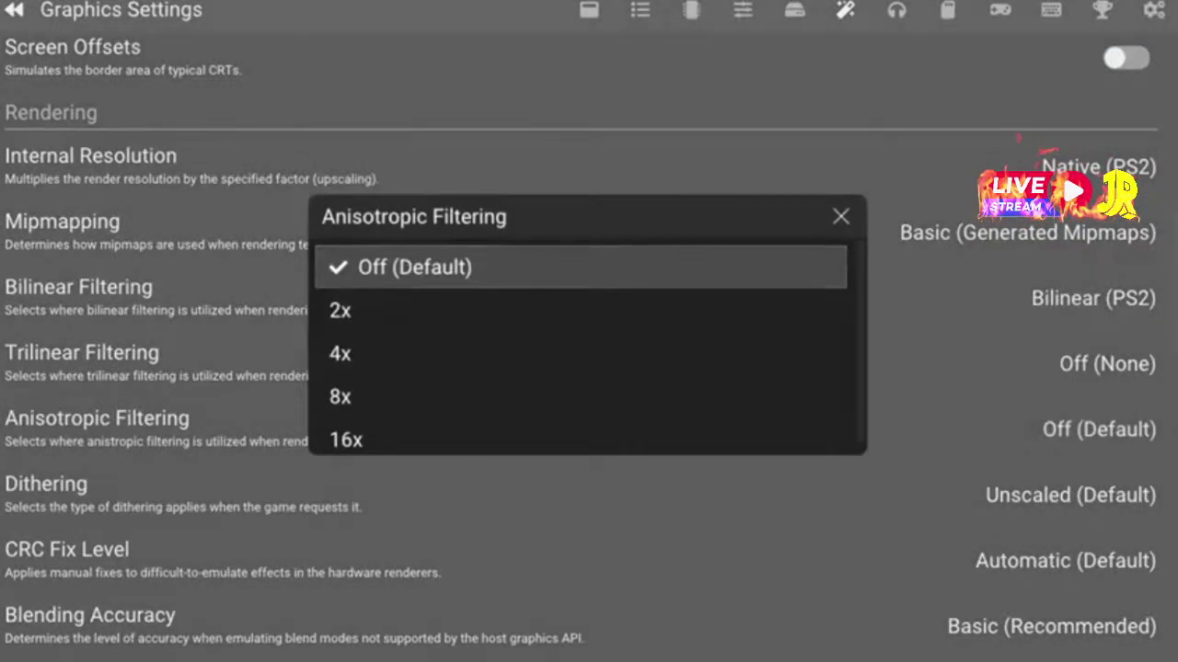
pyautogui.press('Down')
pyautogui.press('Down')
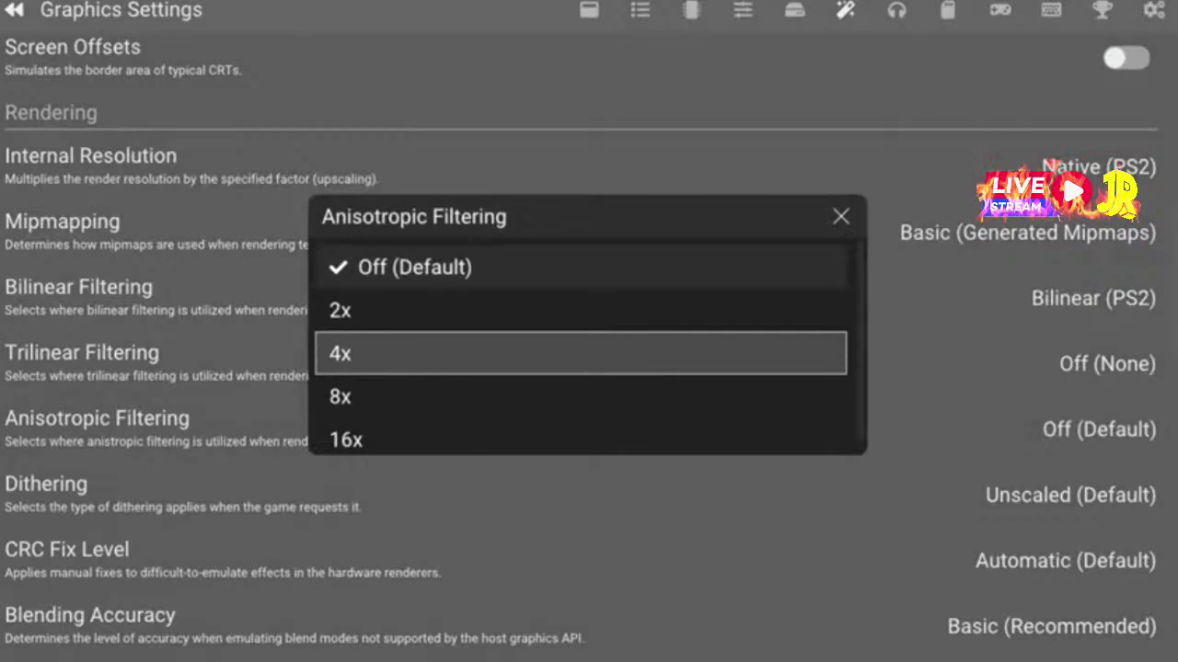
pyautogui.press('Up')
pyautogui.press('Return')
# Raise Anisotropic Filtering to 16x
pyautogui.press('Down')
pyautogui.press('Up')
pyautogui.press('Return')
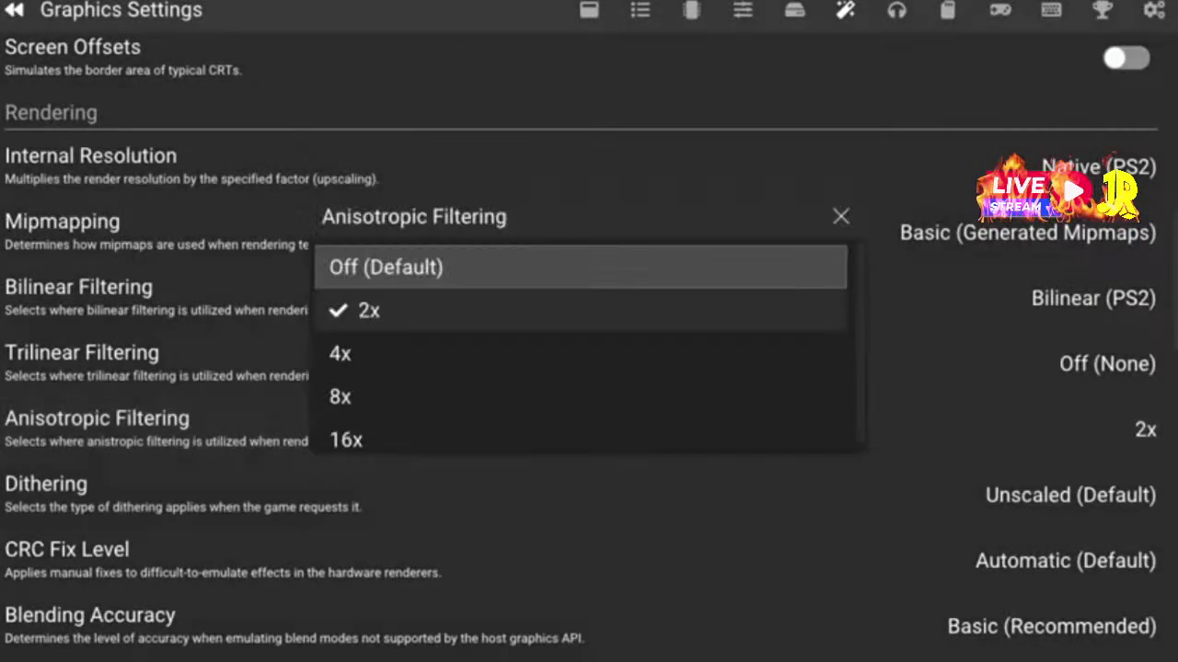
pyautogui.press('Down')
pyautogui.press('Down')
pyautogui.press('Down')
pyautogui.press('Down')
pyautogui.press('Return')
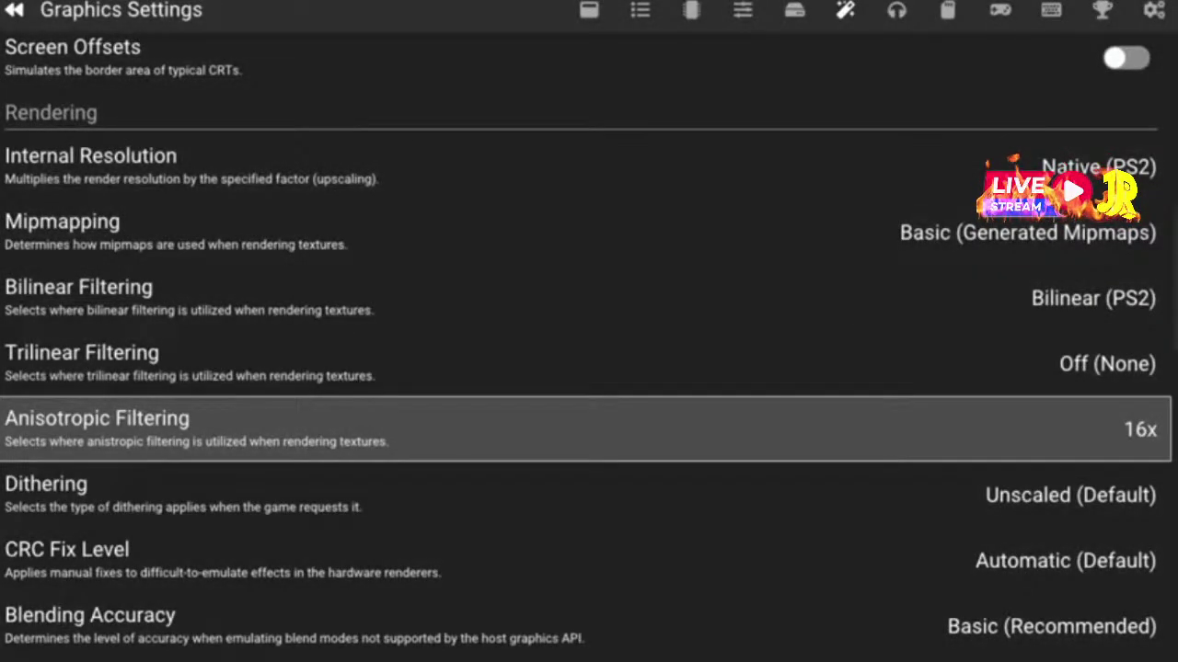
pyautogui.press('Down')
pyautogui.press('Down')
pyautogui.press('Up')
pyautogui.press('Up')
pyautogui.press('Return')
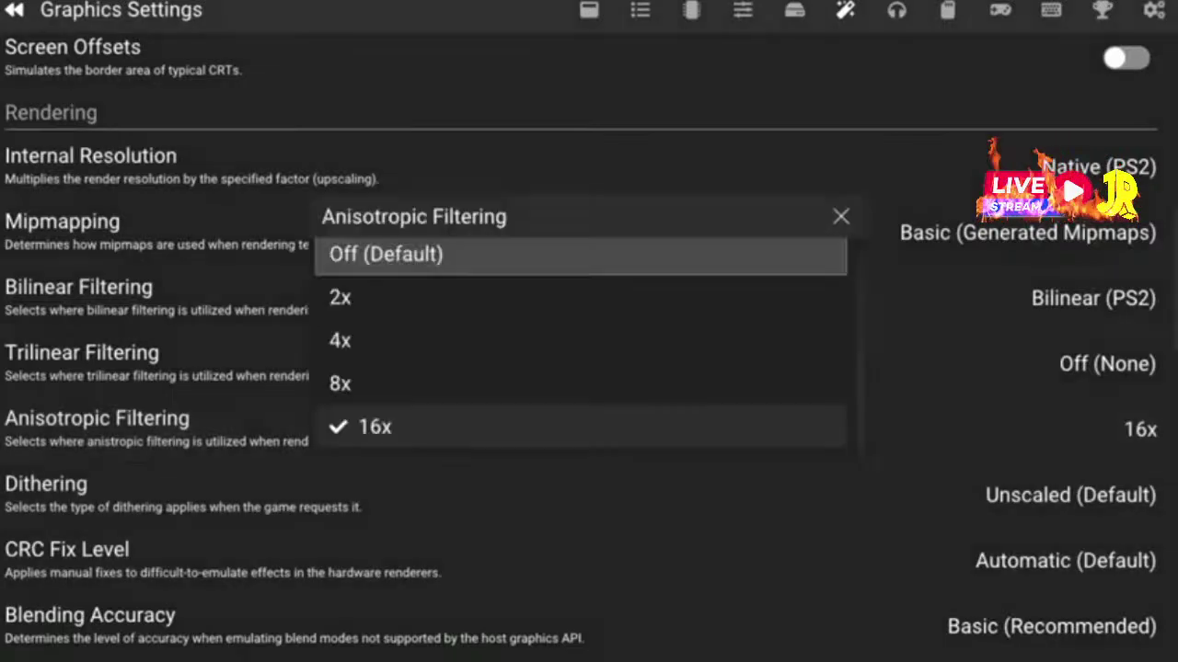
pyautogui.press('Down')
pyautogui.press('Down')
pyautogui.press('Down')
pyautogui.press('Down')
pyautogui.press('Return')
pyautogui.press('Down')
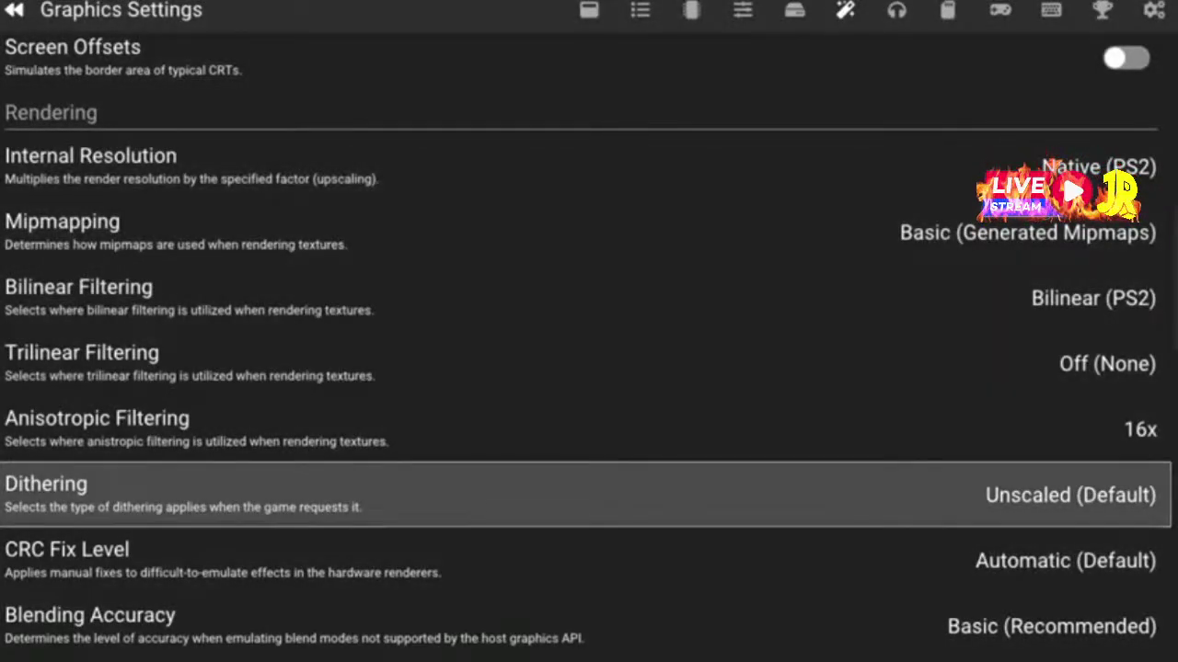
# Leave Dithering at Unscaled (Default) without changing it
pyautogui.press('Return')
pyautogui.press('Escape')
pyautogui.press('Down')
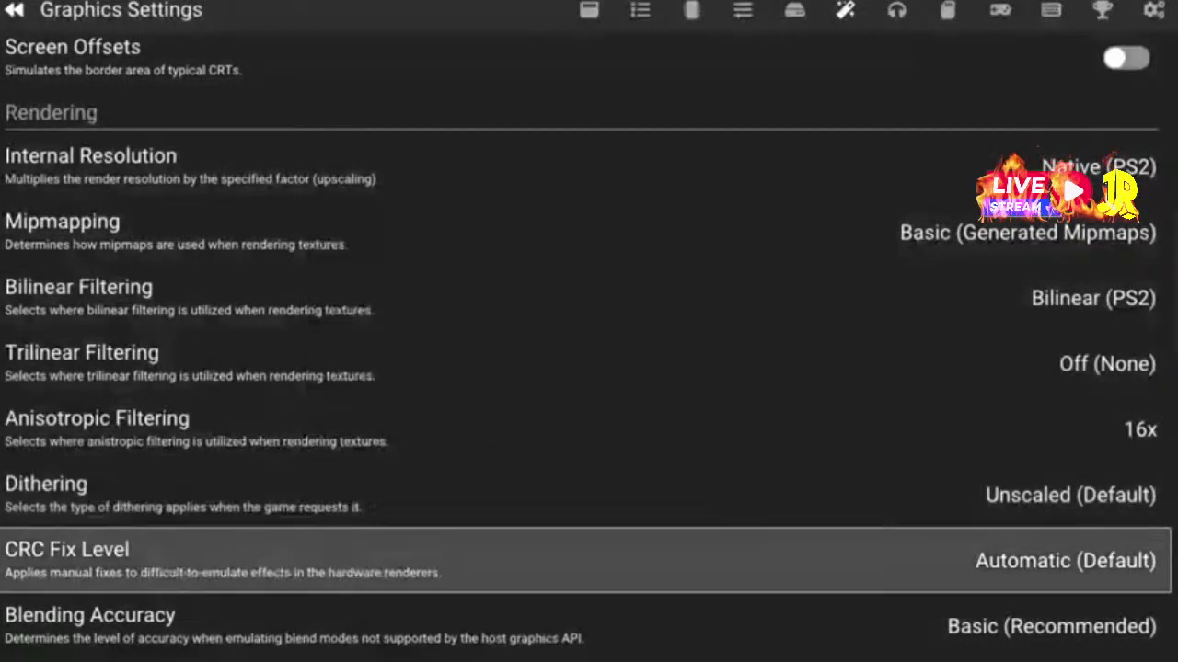
# Keep CRC Fix Level at Automatic
pyautogui.press('Return')
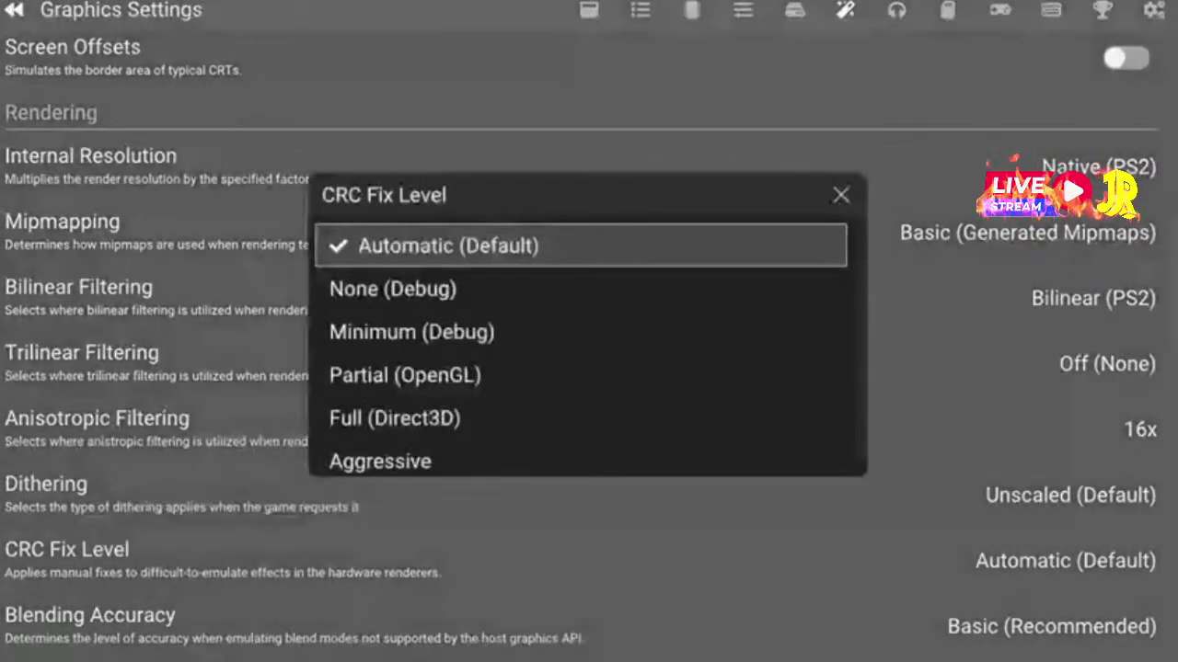
pyautogui.press('Down')
pyautogui.press('Down')
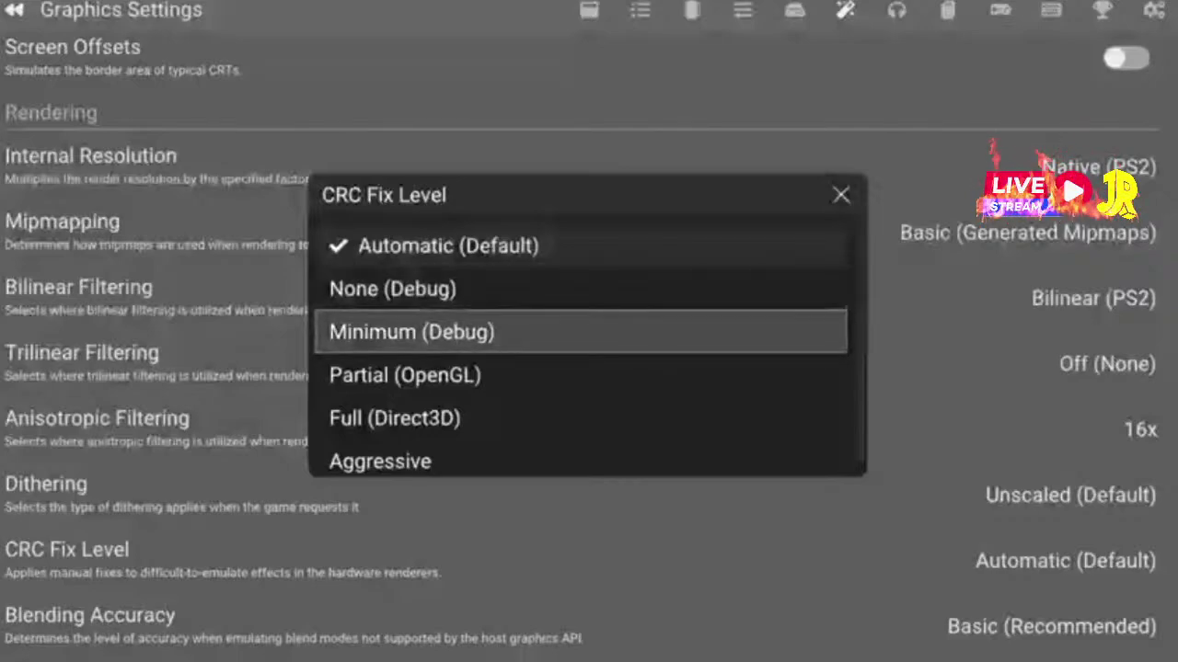
pyautogui.press('Up')
pyautogui.press('Up')
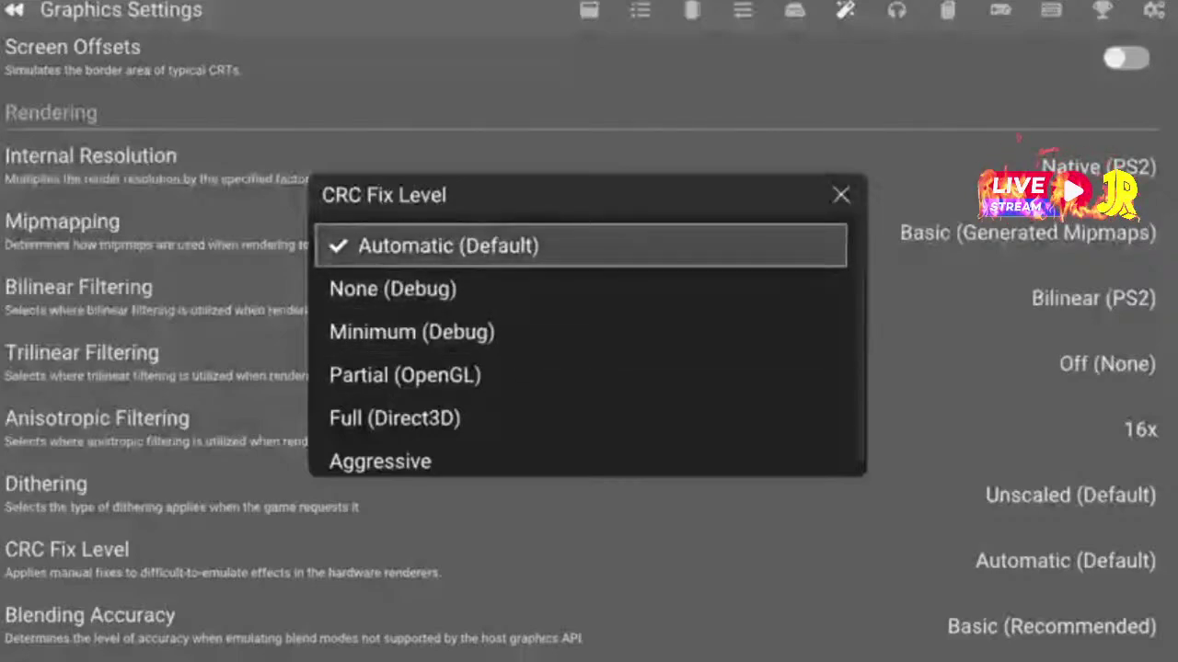
pyautogui.press('Return')
# Set Texture Preloading to Partial
pyautogui.press('Down')
pyautogui.press('Down')
pyautogui.press('Down')
pyautogui.press('Down')
pyautogui.press('Down')
pyautogui.press('Up')
pyautogui.press('Up')
pyautogui.press('Up')
pyautogui.press('Up')
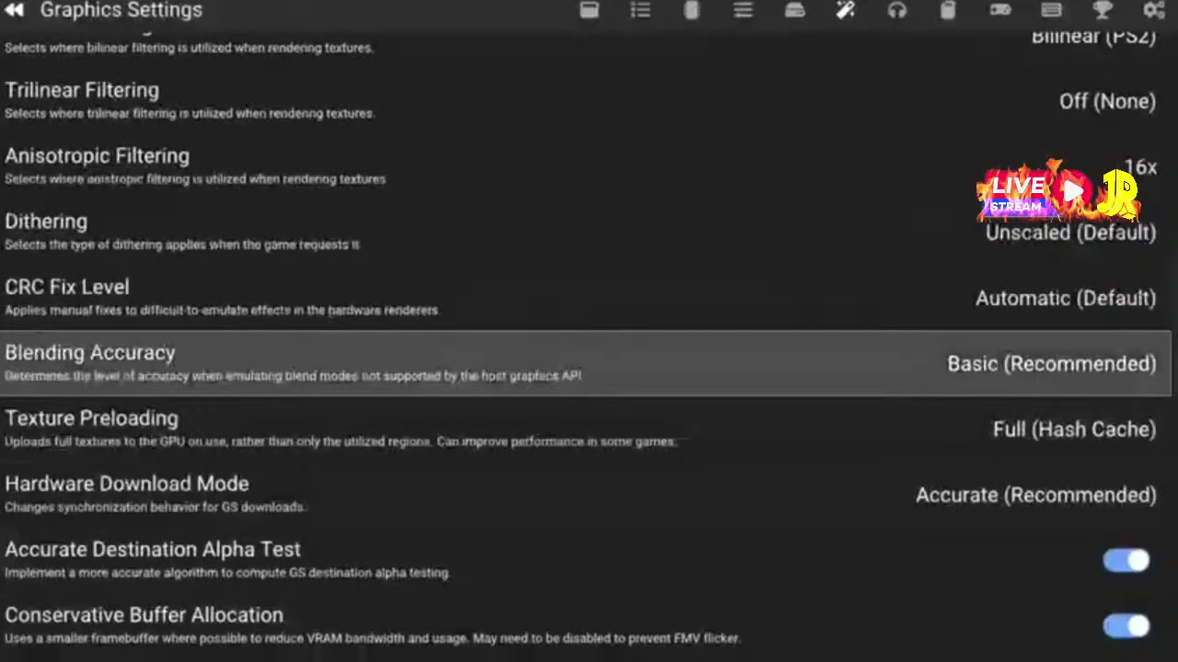
pyautogui.press('Down')
pyautogui.press('Return')
pyautogui.press('Down')
pyautogui.press('Return')
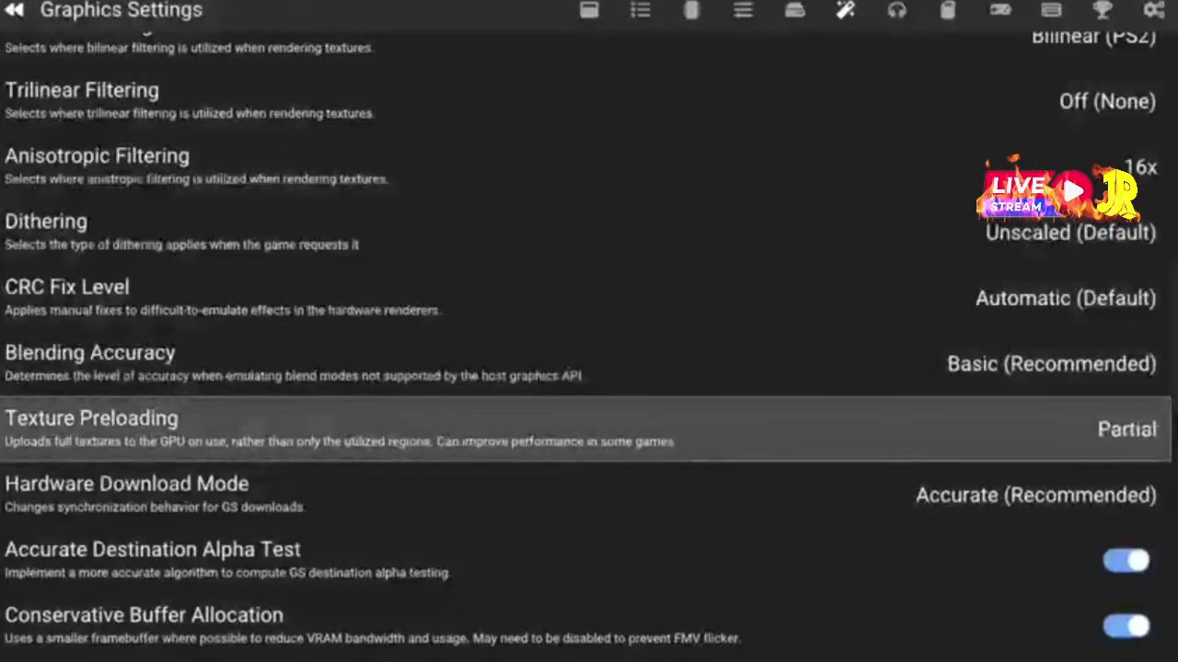
# Set Blending Accuracy to Minimum
pyautogui.press('Up')
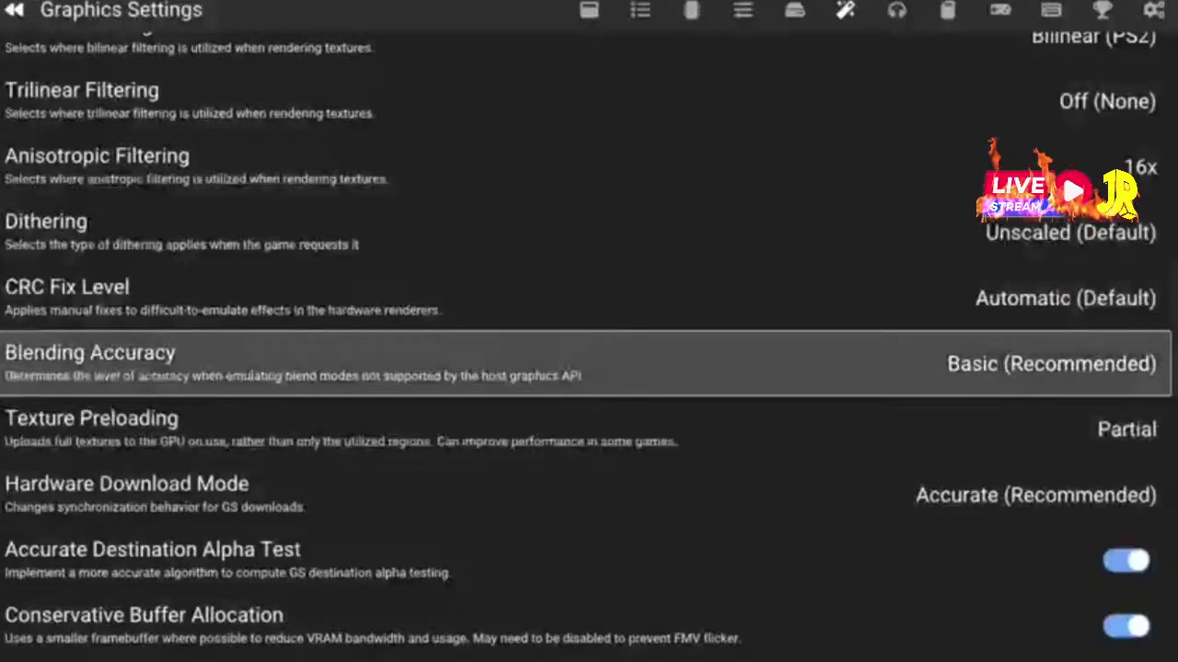
pyautogui.press('Return')
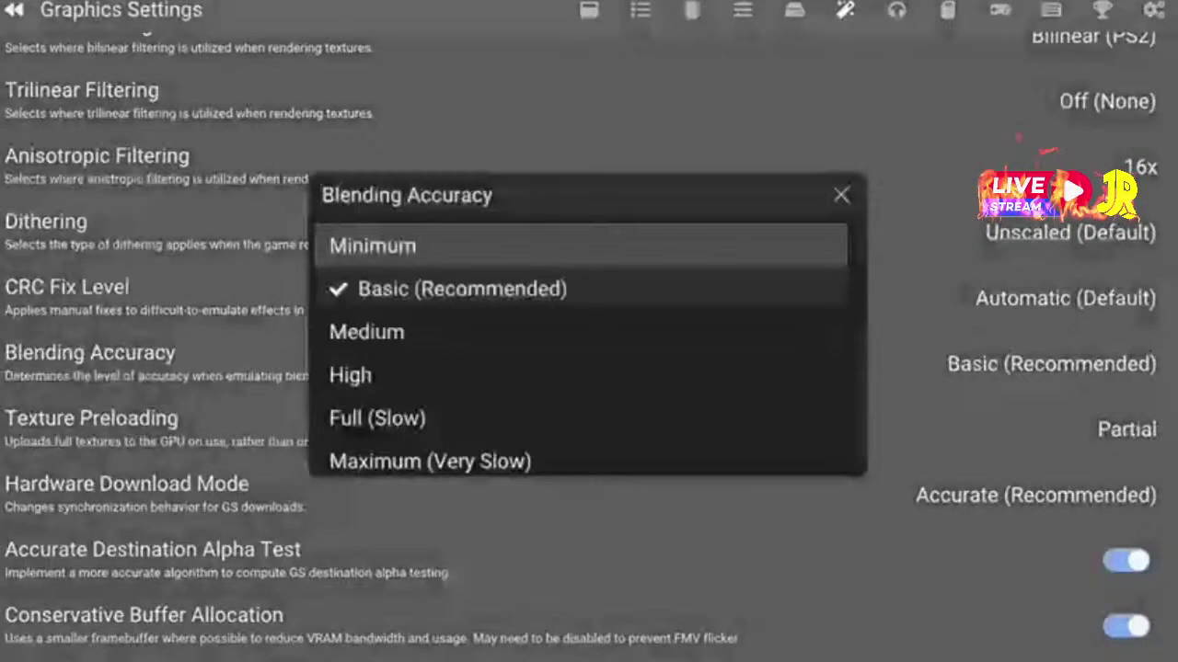
pyautogui.press('Down')
pyautogui.press('Up')
pyautogui.press('Up')
pyautogui.press('Return')
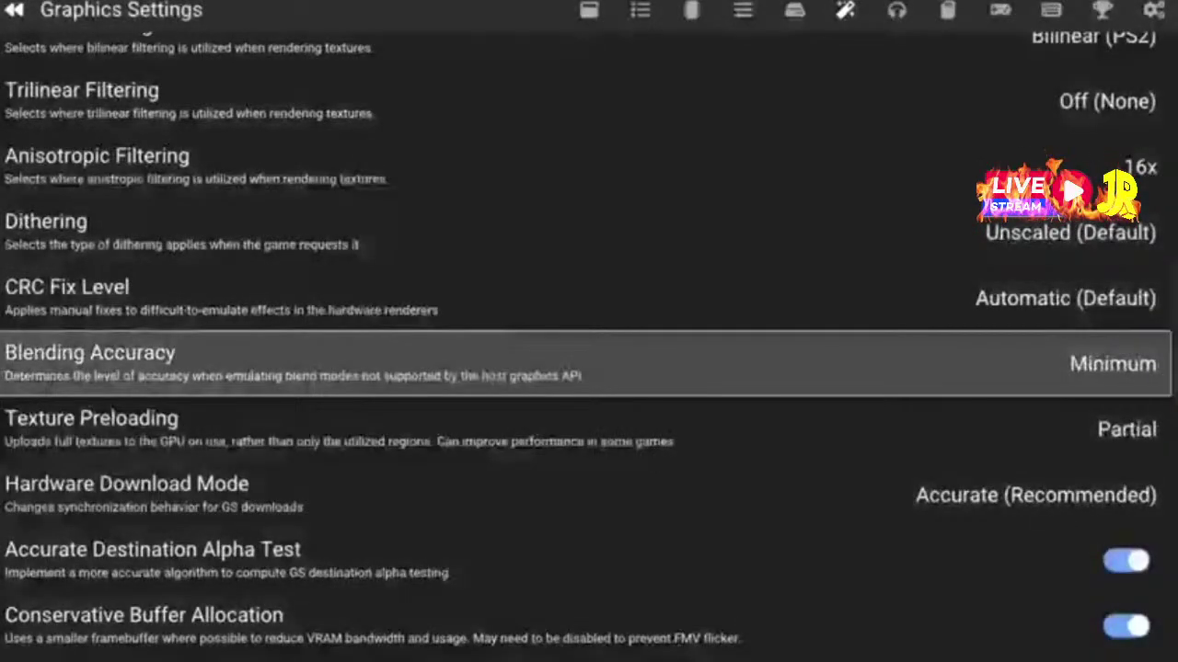
# Keep Hardware Download Mode at Accurate (Recommended) after comparing its options
pyautogui.press('Down')
pyautogui.press('Down')
pyautogui.press('Down')
pyautogui.press('Up')
pyautogui.press('Return')
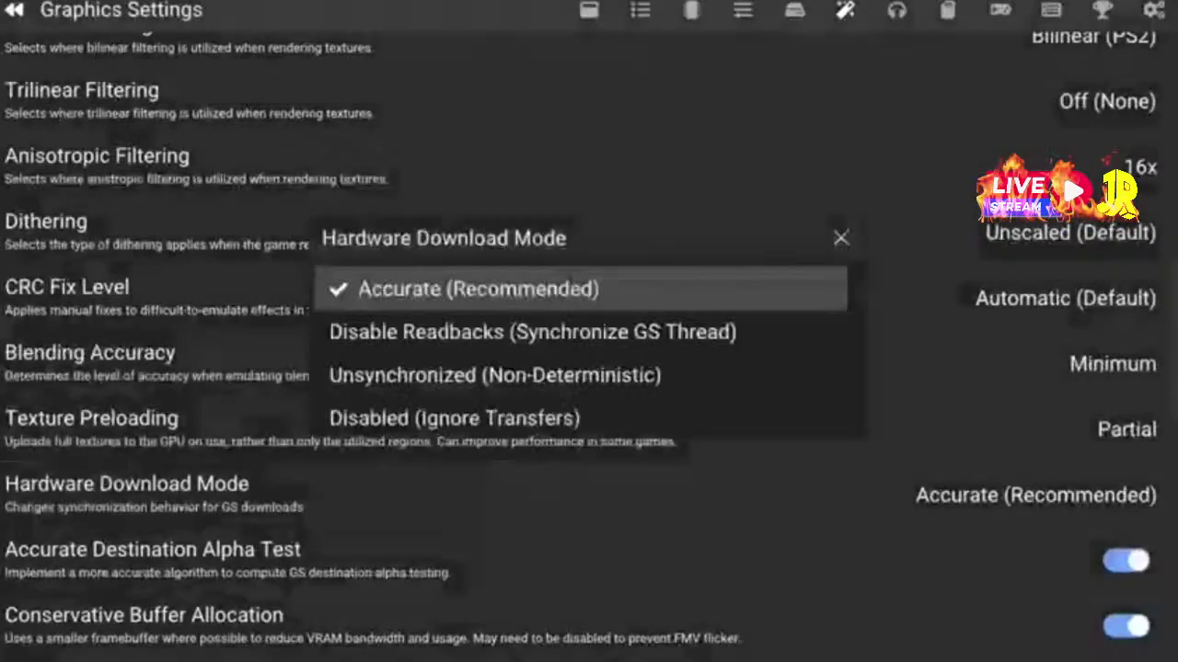
pyautogui.press('Escape')
pyautogui.press('Return')
pyautogui.press('Down')
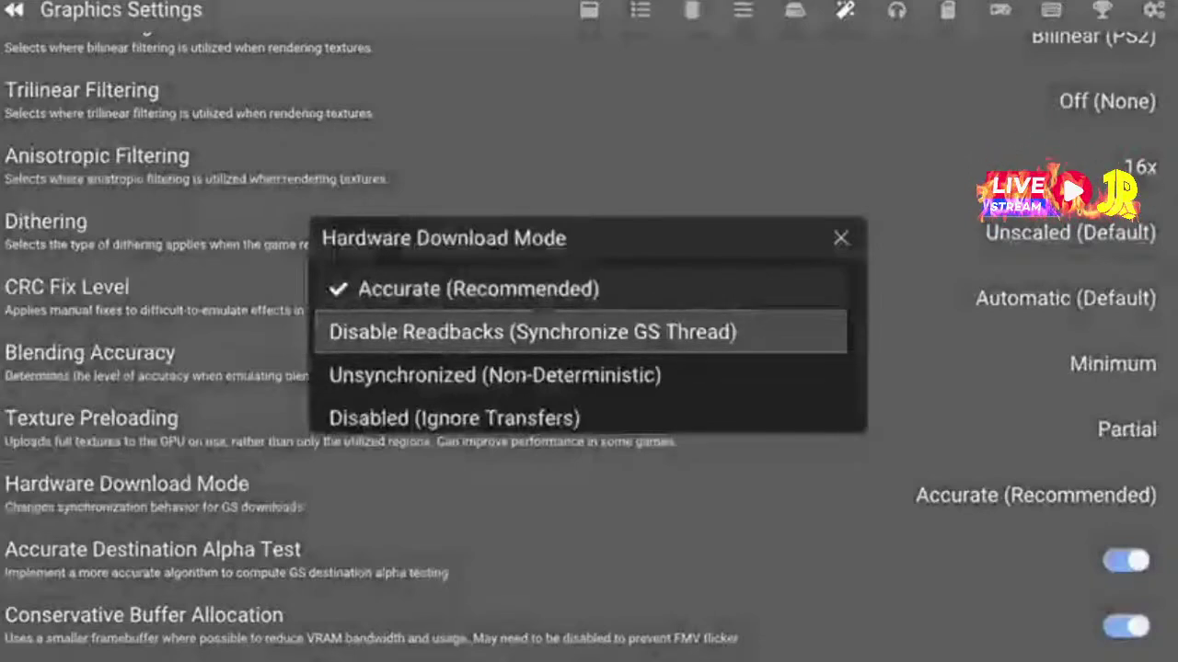
pyautogui.press('Down')
pyautogui.press('Down')
pyautogui.press('Up')
pyautogui.press('Up')
pyautogui.press('Down')
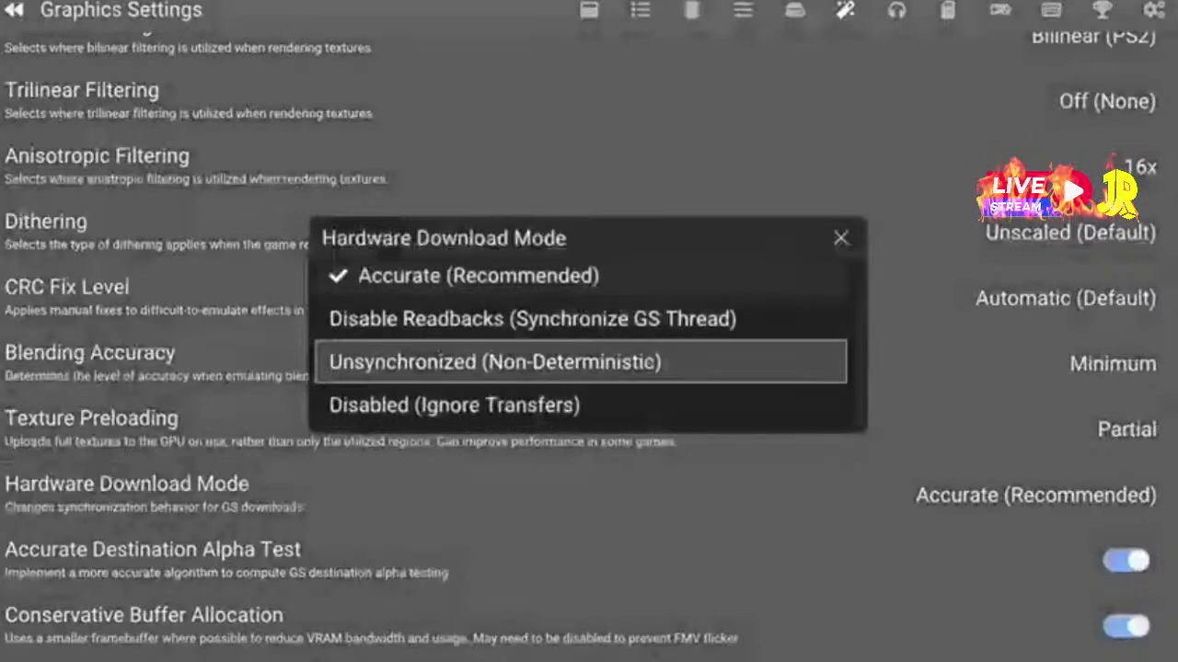
pyautogui.press('Up')
pyautogui.press('Up')
pyautogui.press('Up')
pyautogui.press('Up')
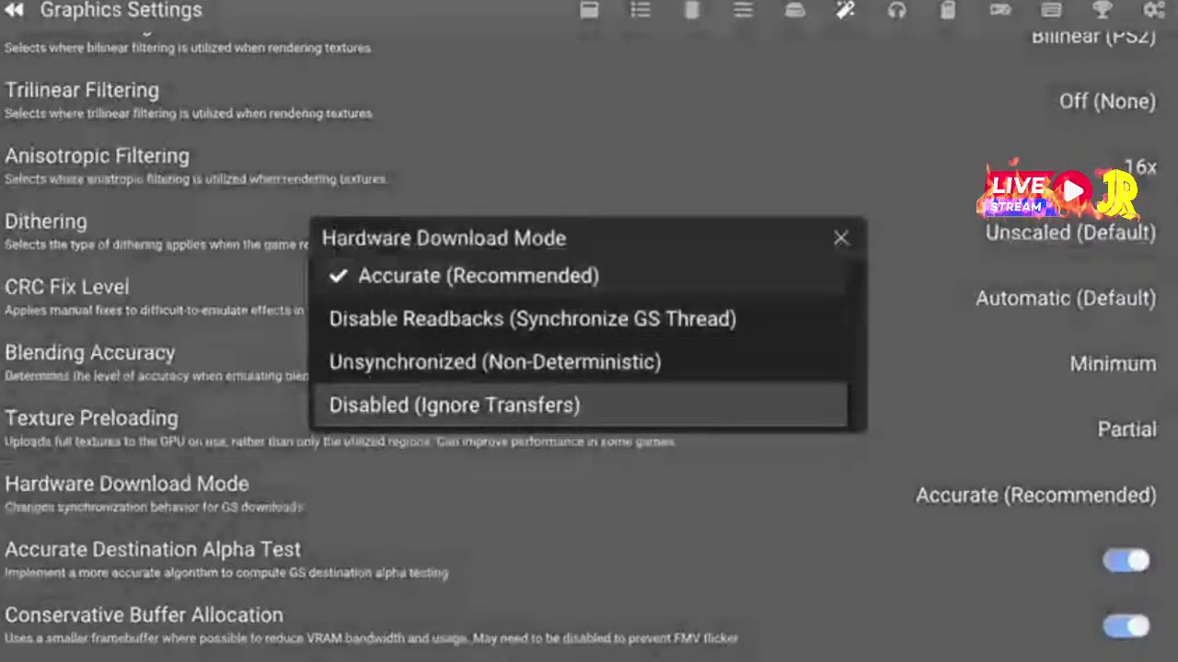
pyautogui.press('Up')
pyautogui.press('Down')
pyautogui.press('Down')
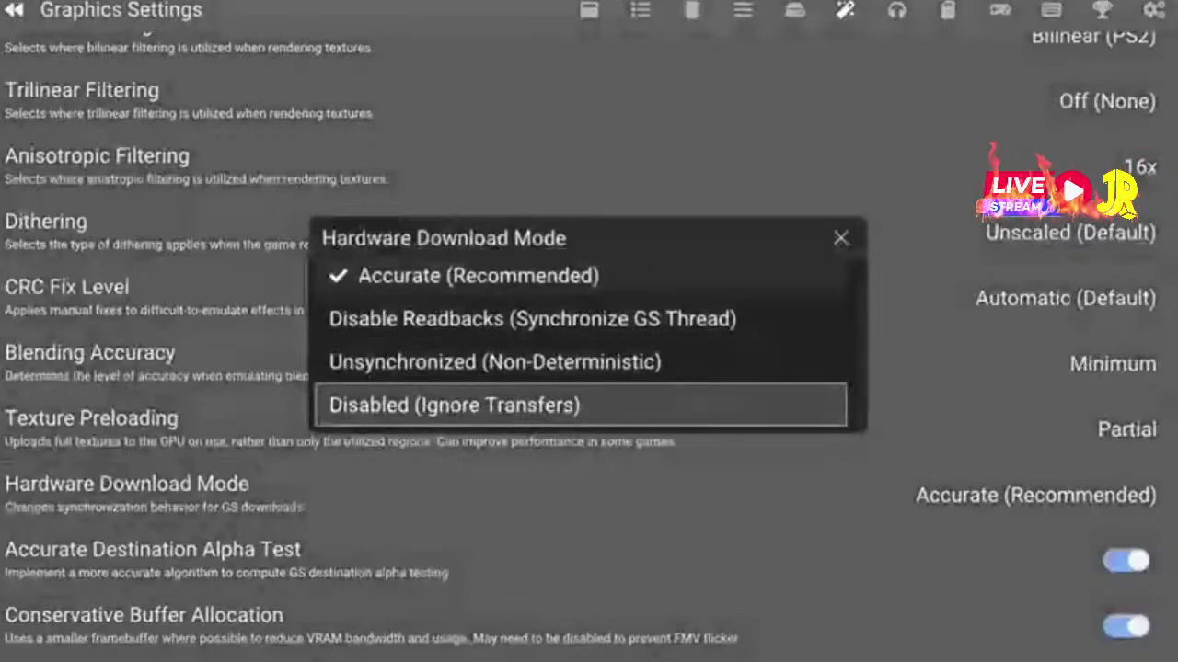
pyautogui.press('Up')
pyautogui.press('Up')
pyautogui.press('Up')
pyautogui.press('Return')
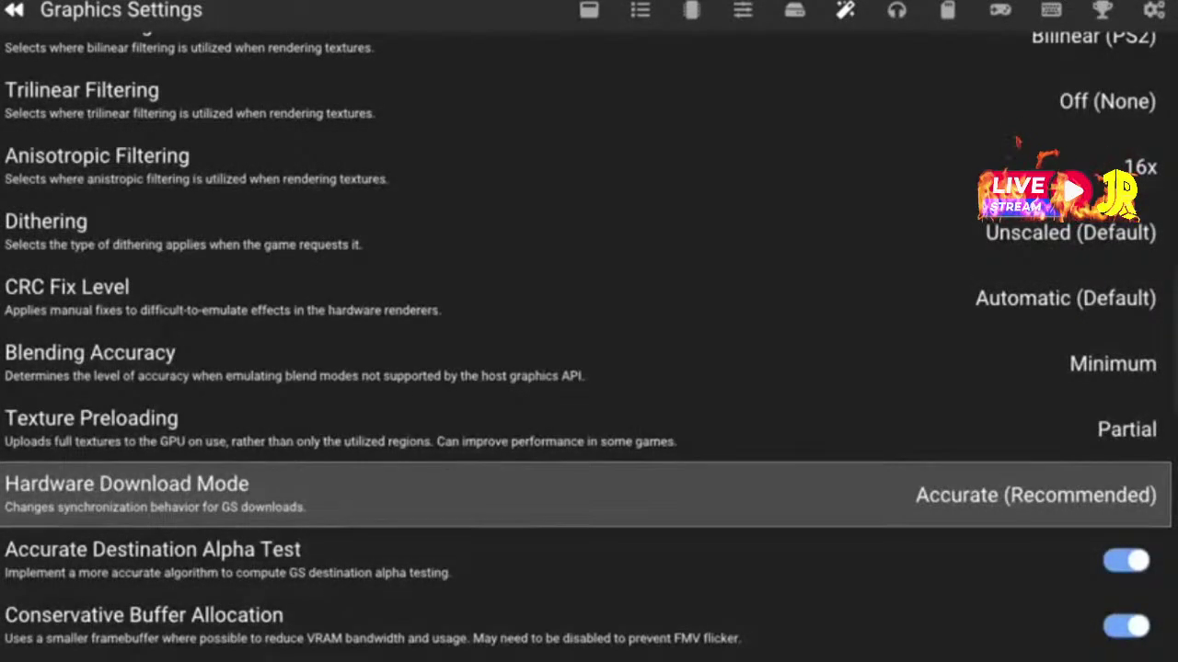
# Review the full graphics settings list, including the changed rendering options, then go to Audio Settings
pyautogui.press('Down')
pyautogui.press('Down')
pyautogui.press('Down')
pyautogui.press('Down')
pyautogui.press('Down')
pyautogui.press('Down')
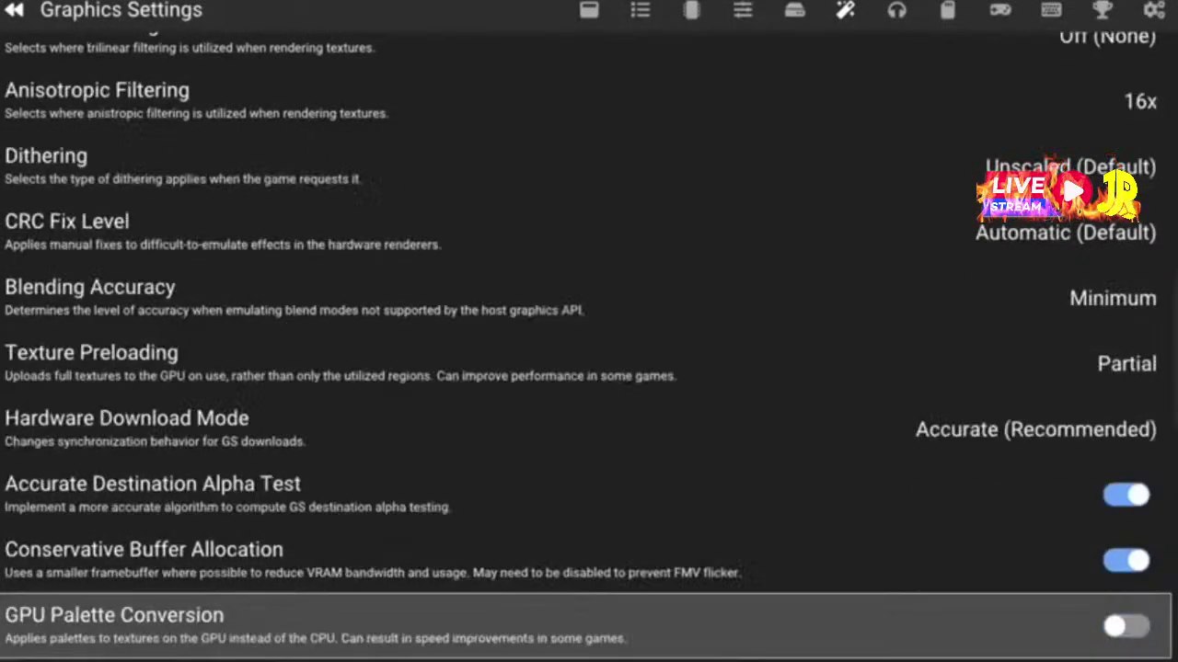
pyautogui.press('Down')
pyautogui.press('Down')
pyautogui.press('Down')
pyautogui.press('Down')
pyautogui.press('Down')
pyautogui.press('Down')
pyautogui.press('Down')
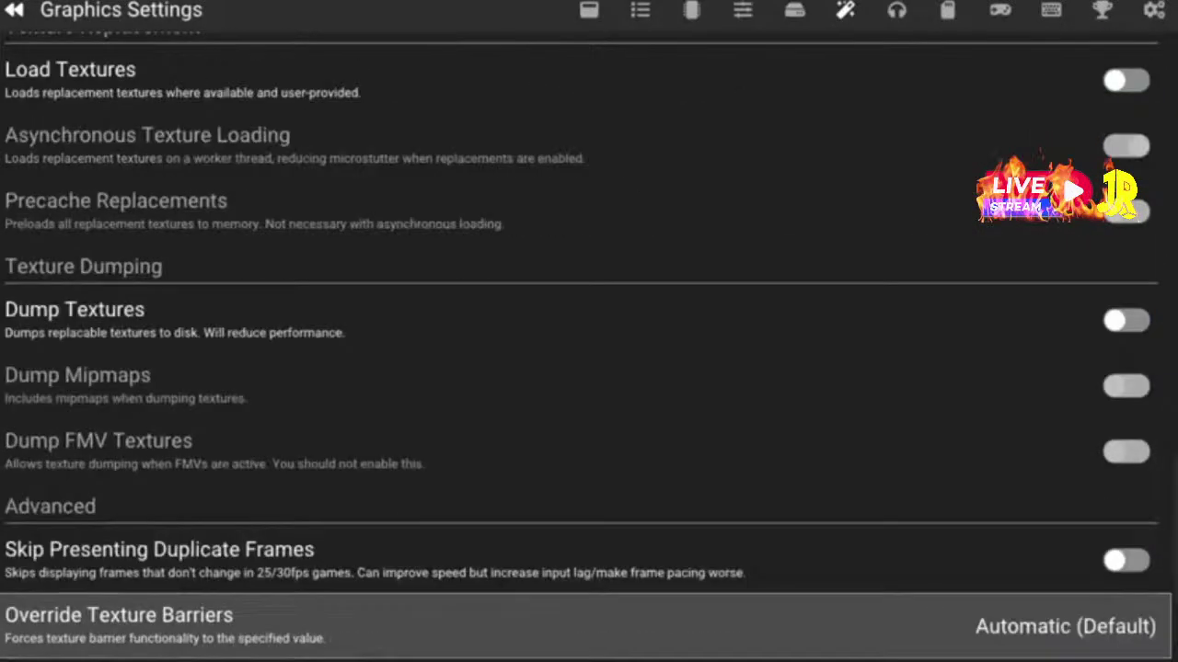
pyautogui.press('Down')
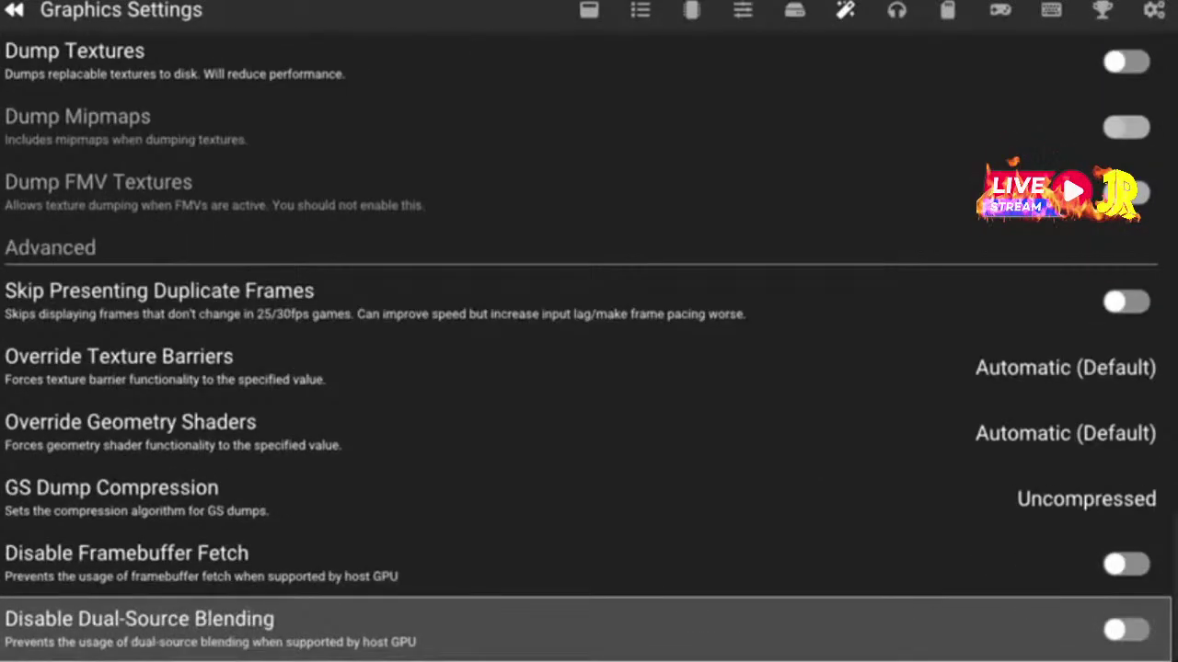
pyautogui.press('Up')
pyautogui.press('Up')
pyautogui.press('Up')
pyautogui.press('Up')
pyautogui.press('Up')
pyautogui.press('Up')
pyautogui.press('Up')
pyautogui.press('Up')
pyautogui.press('Up')
pyautogui.press('Up')
pyautogui.press('Up')
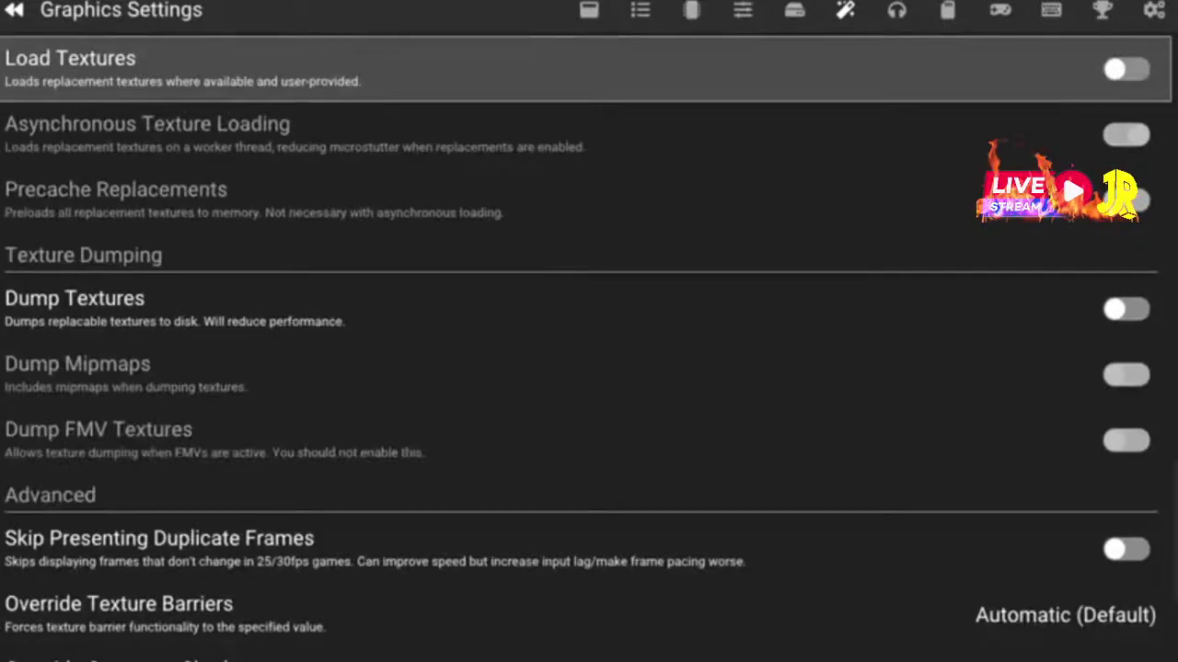
pyautogui.press('Down')
pyautogui.press('Down')
pyautogui.press('Down')
pyautogui.press('Down')
pyautogui.press('Down')
pyautogui.press('Down')
pyautogui.press('Down')
pyautogui.press('Down')
pyautogui.press('Down')
pyautogui.press('Down')
pyautogui.press('Down')
pyautogui.press('Up')
pyautogui.press('Up')
pyautogui.press('Up')
pyautogui.press('Up')
pyautogui.press('Up')
pyautogui.press('Up')
pyautogui.press('Up')
pyautogui.press('Up')
pyautogui.press('Up')
pyautogui.press('Up')
pyautogui.press('Up')
pyautogui.press('Up')
pyautogui.press('Up')
pyautogui.press('Up')
pyautogui.press('Up')
pyautogui.press('Up')
pyautogui.press('Up')
pyautogui.press('Up')
pyautogui.press('Up')
pyautogui.press('Up')
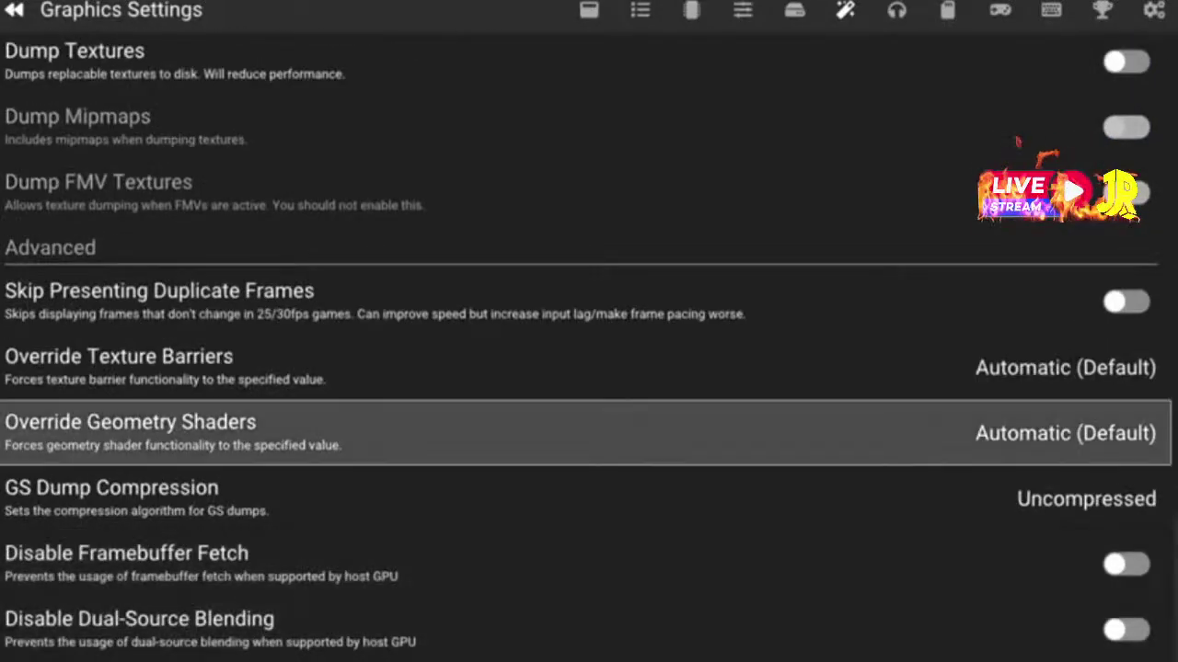
pyautogui.press('Up')
pyautogui.press('Up')
pyautogui.press('Up')
pyautogui.press('Up')
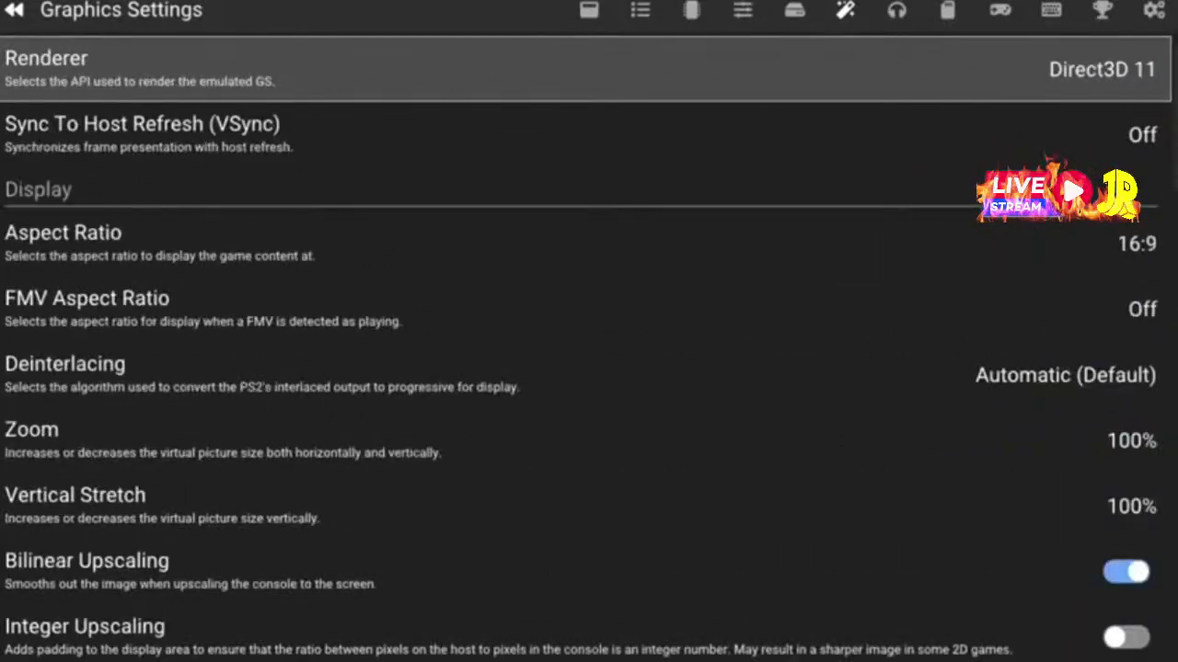
pyautogui.press('Down')
pyautogui.press('Down')
pyautogui.press('Down')
pyautogui.press('Down')
pyautogui.press('Down')
pyautogui.press('Down')
pyautogui.press('Down')
pyautogui.press('Down')
pyautogui.press('Down')
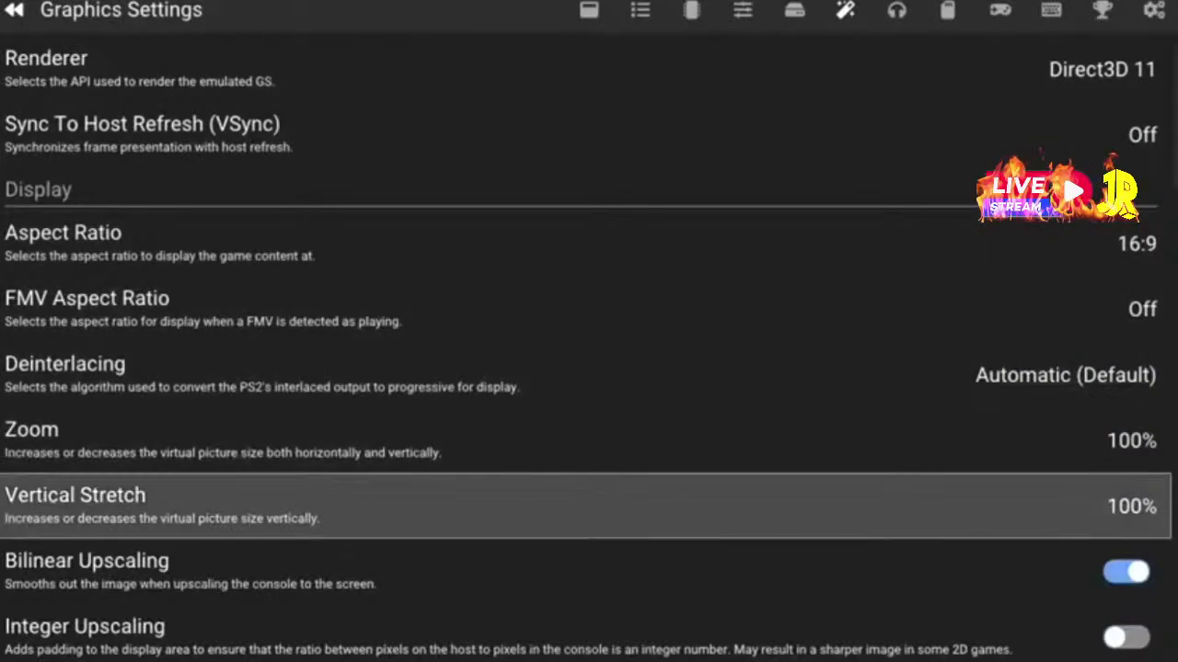
pyautogui.press('Down')
pyautogui.press('Down')
pyautogui.press('Down')
pyautogui.press('Down')
pyautogui.press('Down')
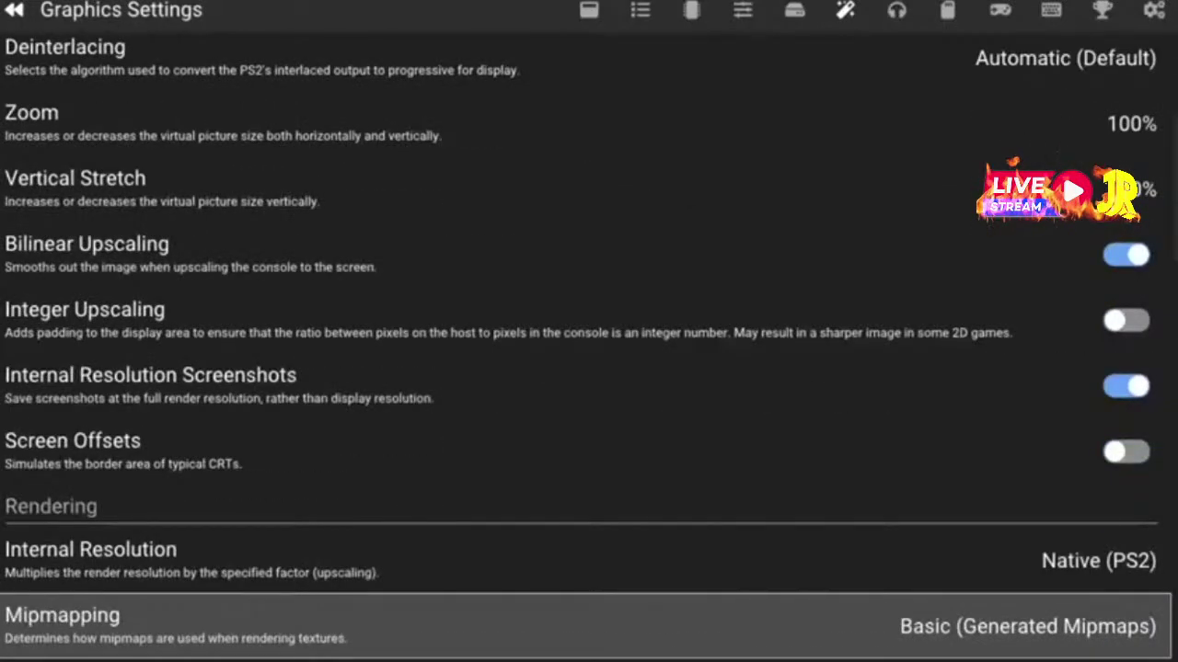
pyautogui.press('Down')
pyautogui.press('Down')
pyautogui.press('Down')
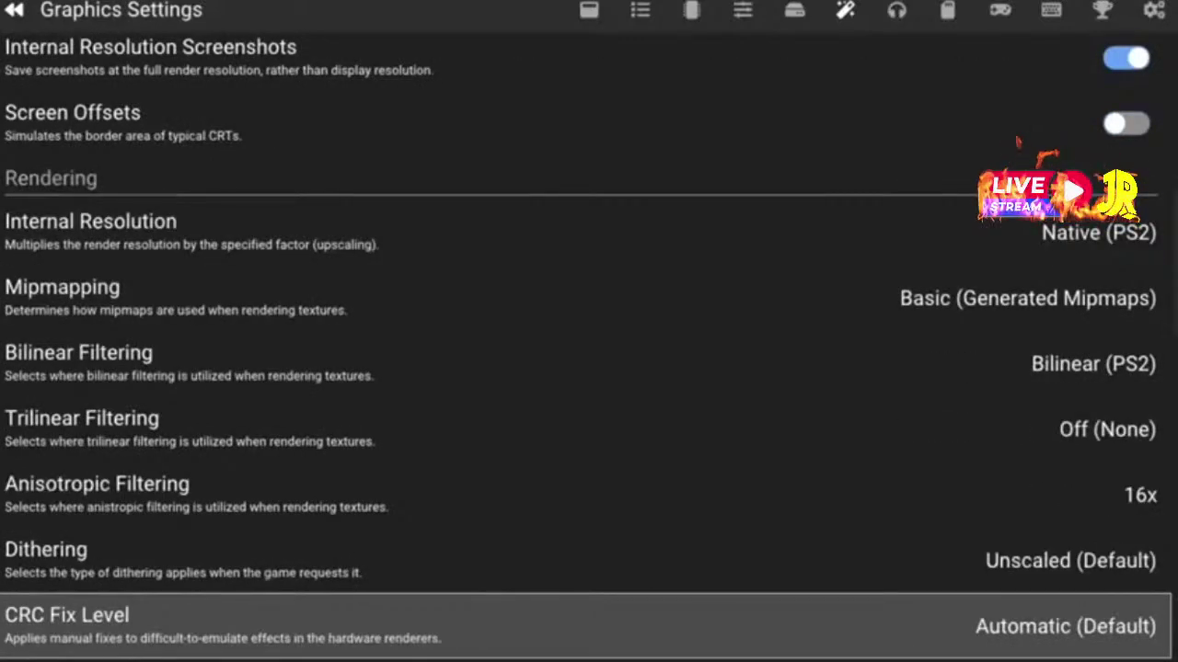
pyautogui.press('Down')
pyautogui.press('Down')
pyautogui.press('Down')
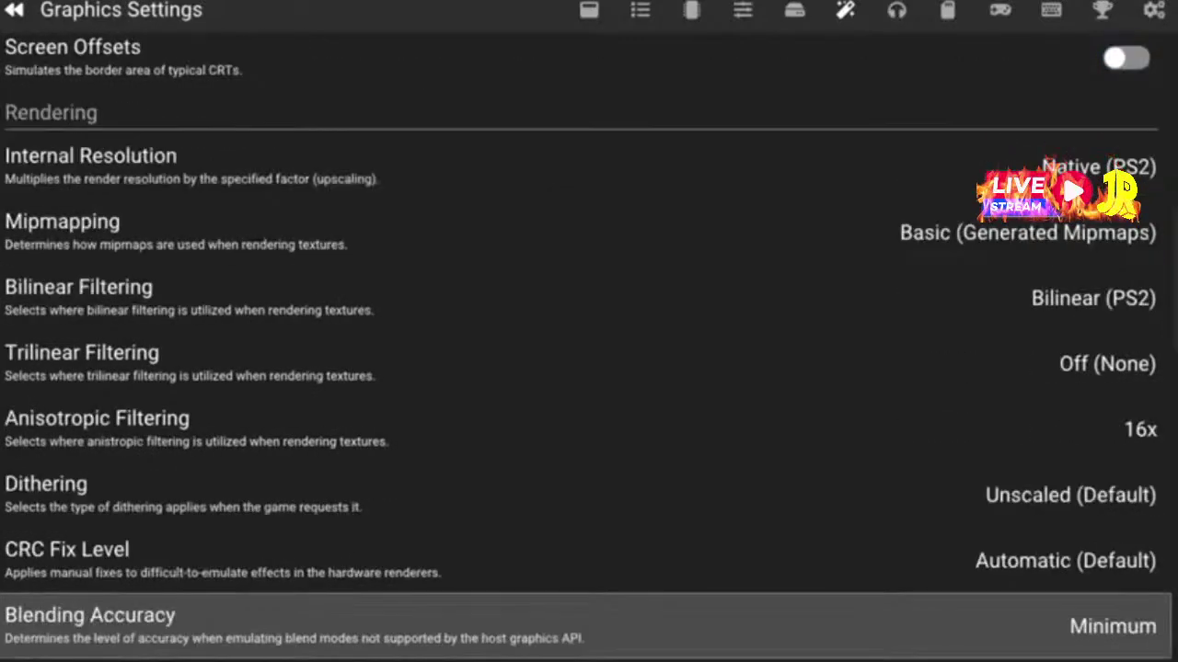
pyautogui.press('Down')
pyautogui.press('Down')
pyautogui.press('Down')
pyautogui.press('Down')
pyautogui.press('Down')
pyautogui.press('Down')
pyautogui.press('Down')
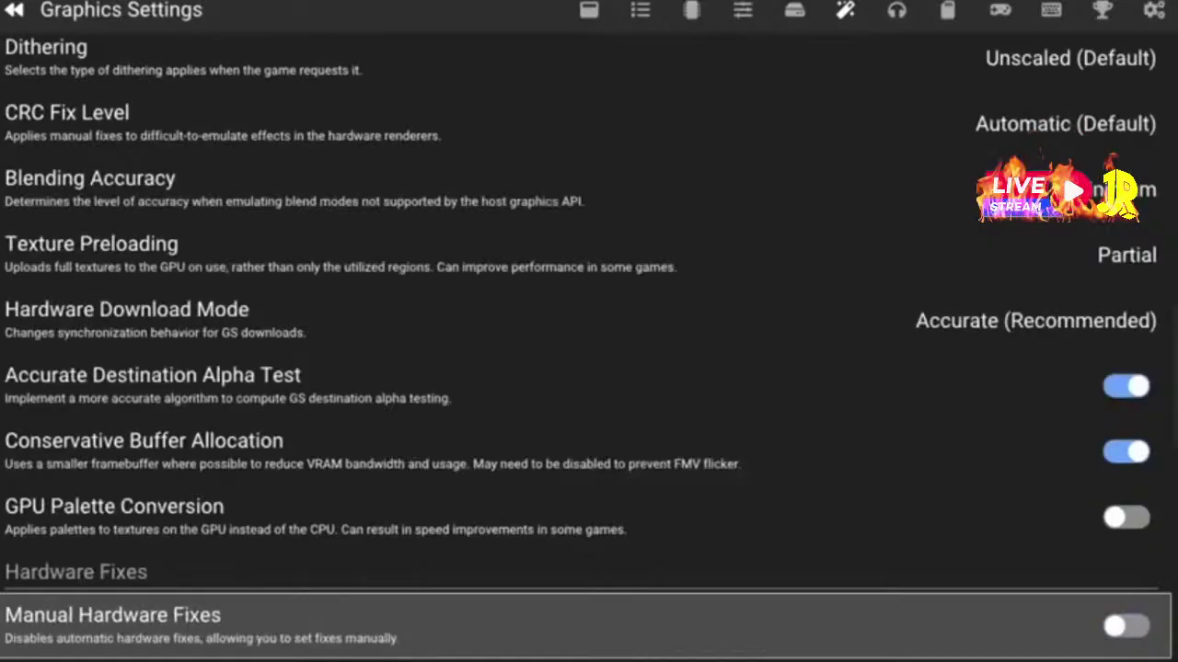
pyautogui.press('Down')
pyautogui.press('Down')
pyautogui.press('Down')
pyautogui.press('Down')
pyautogui.press('Down')
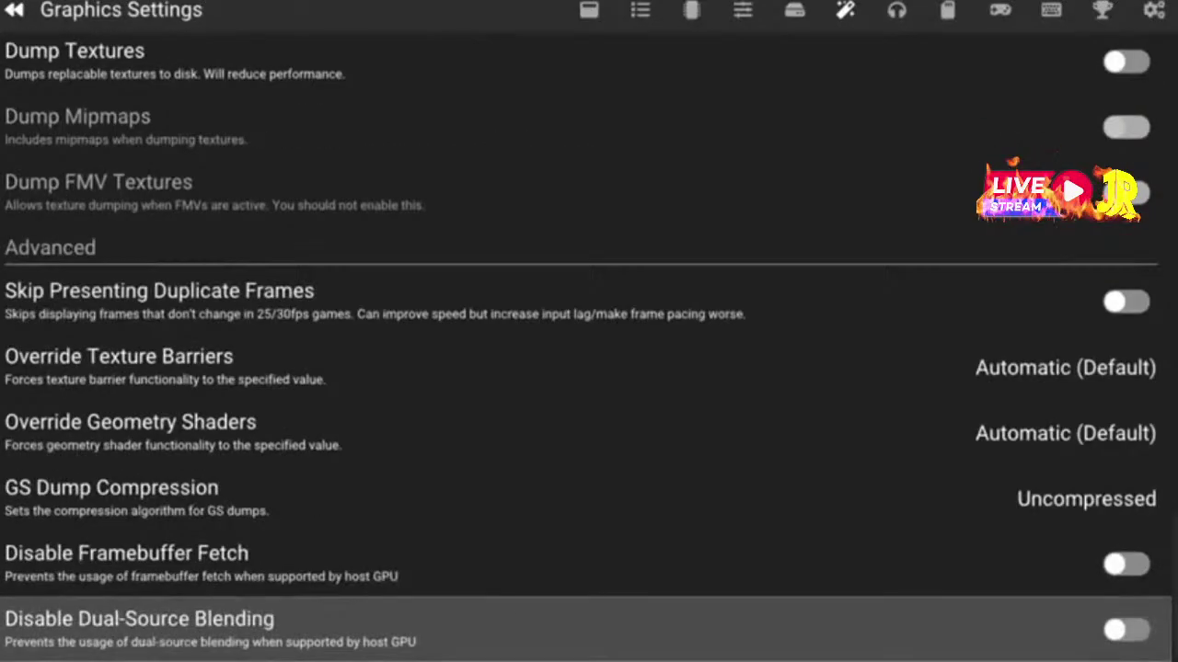
pyautogui.press('Up')
pyautogui.press('Up')
pyautogui.press('Up')
pyautogui.press('Up')
pyautogui.press('Up')
pyautogui.press('Up')
pyautogui.press('Up')
pyautogui.press('Up')
pyautogui.press('Up')
pyautogui.press('Up')
pyautogui.press('Up')
pyautogui.press('Up')
pyautogui.press('Up')
pyautogui.press('Up')
pyautogui.press('Up')
pyautogui.press('Up')
pyautogui.press('Up')
pyautogui.press('Up')
pyautogui.press('Up')
pyautogui.press('Up')
pyautogui.press('Up')
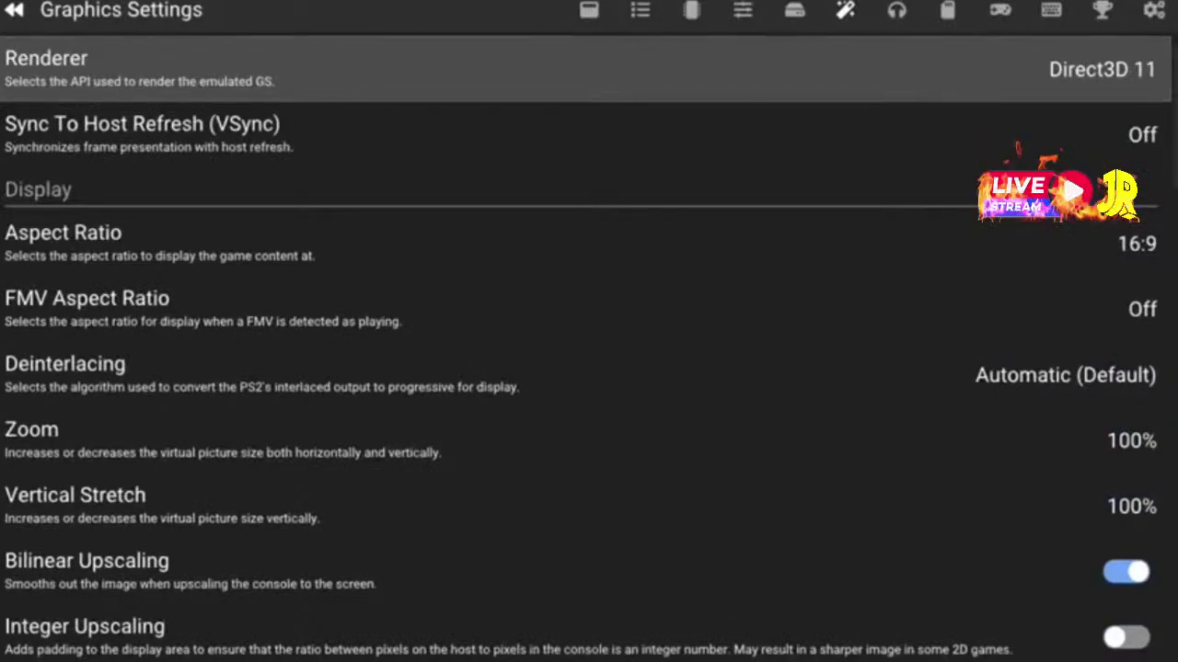
pyautogui.press('pagedown')
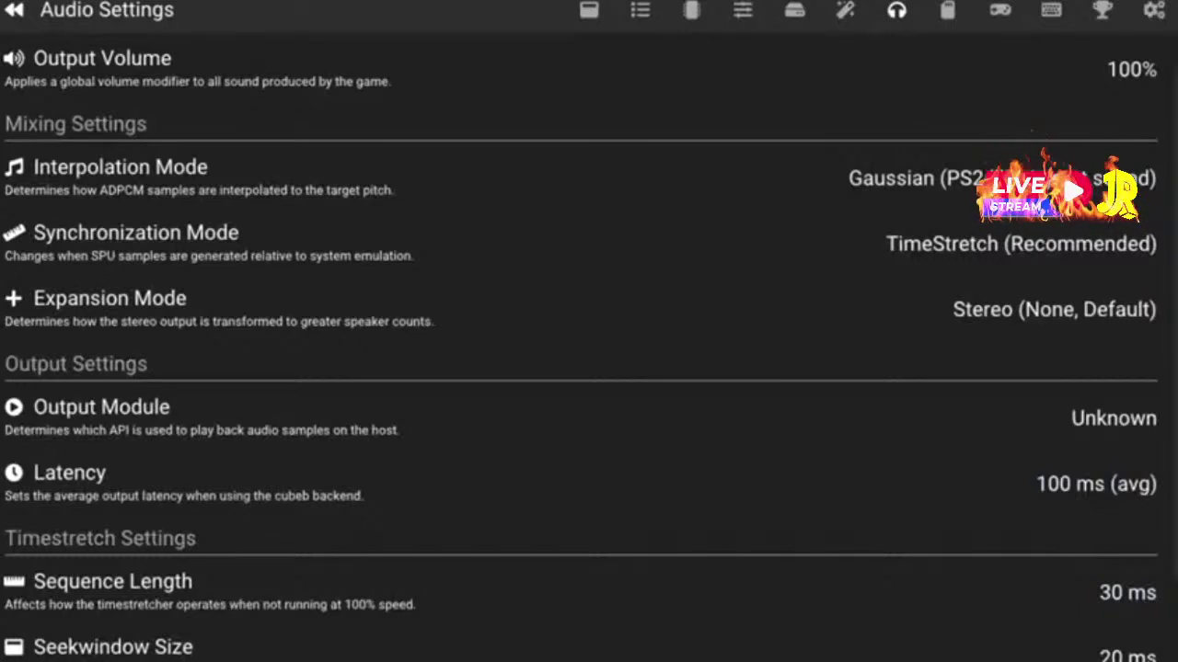
# Change the audio Interpolation Mode from Gaussian to Linear (Simple / okay sound)
pyautogui.press('Down')
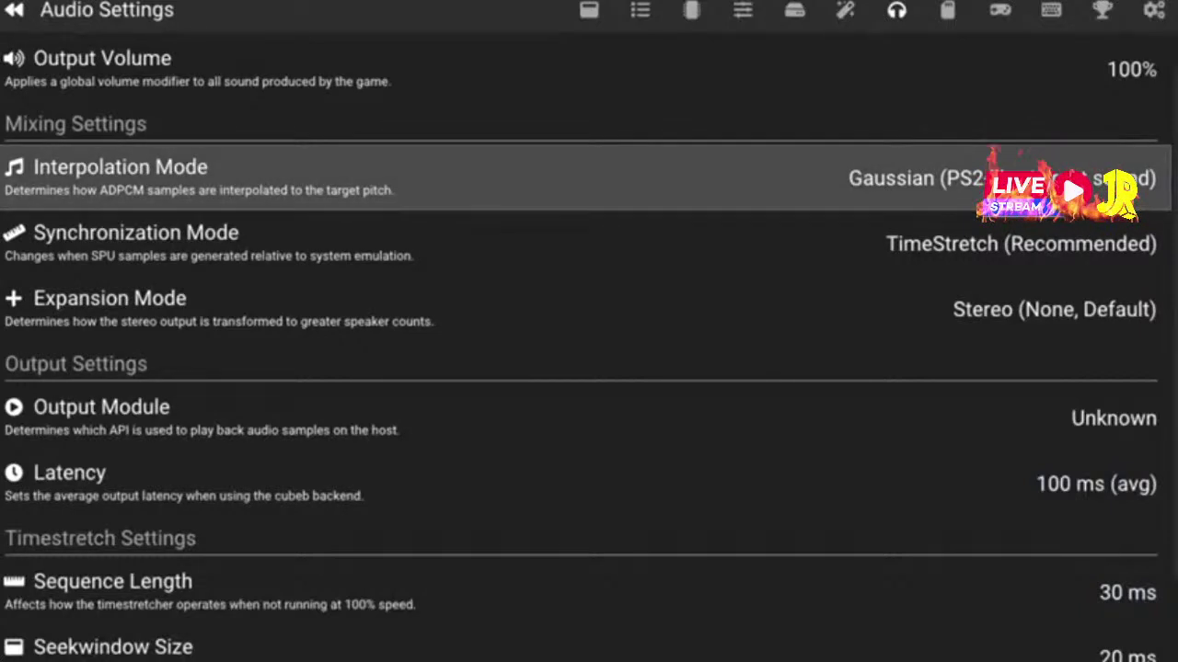
pyautogui.press('Return')
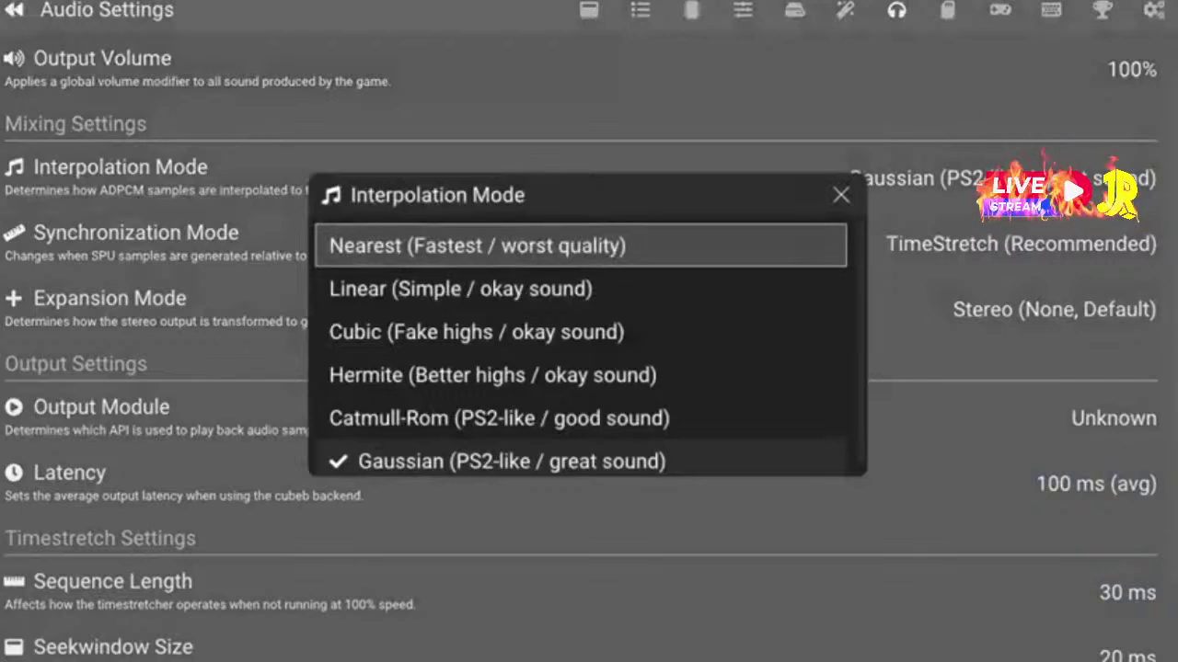
pyautogui.press('Escape')
pyautogui.press('Up')
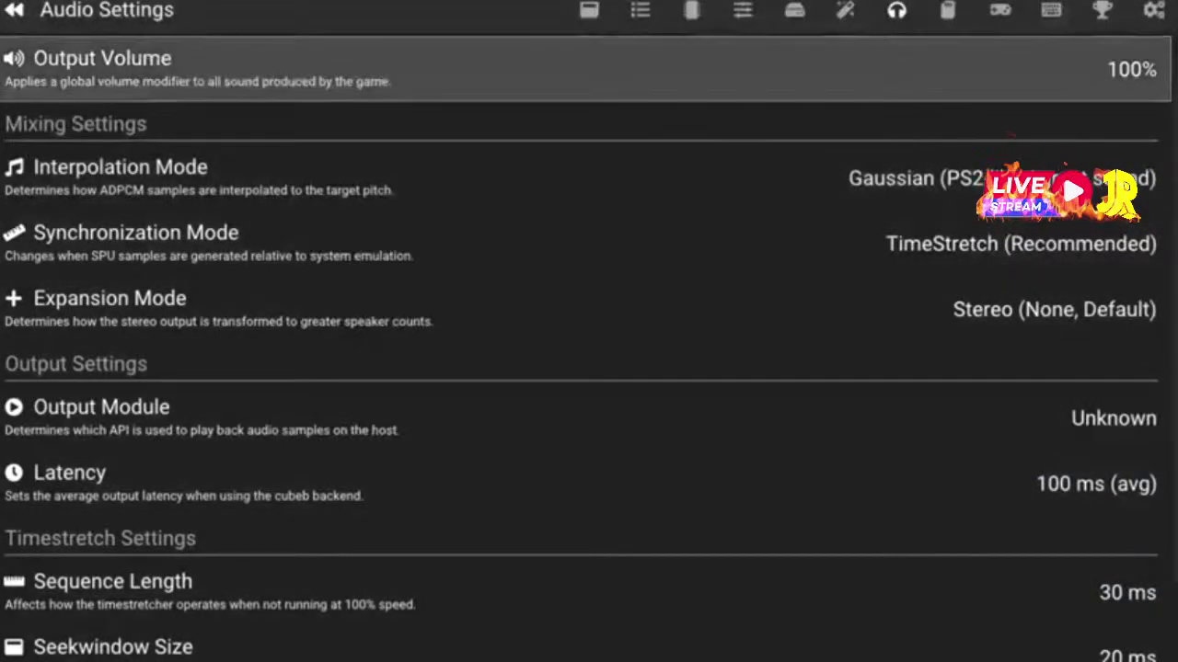
pyautogui.press('Down')
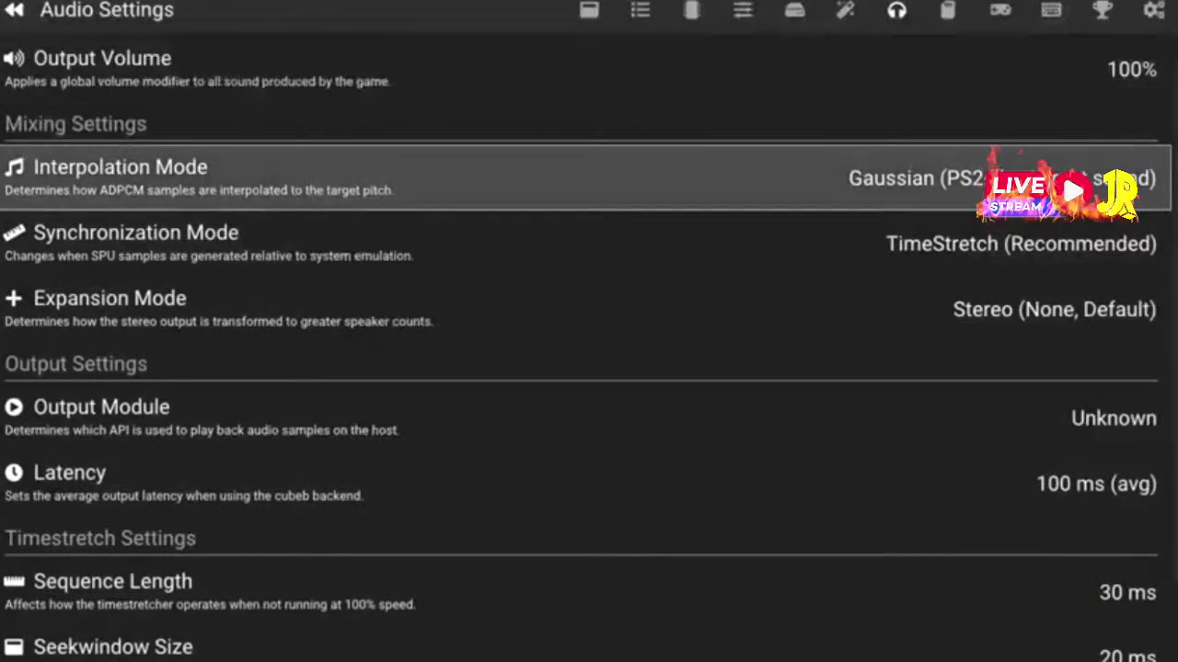
pyautogui.press('Return')
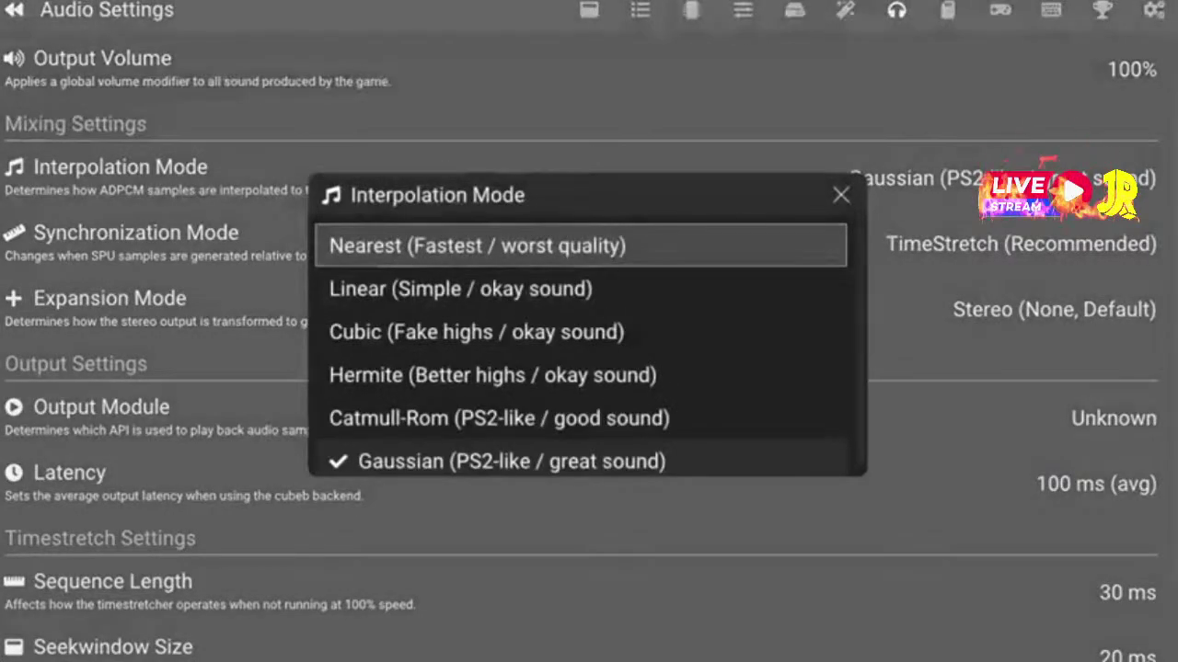
pyautogui.press('Down')
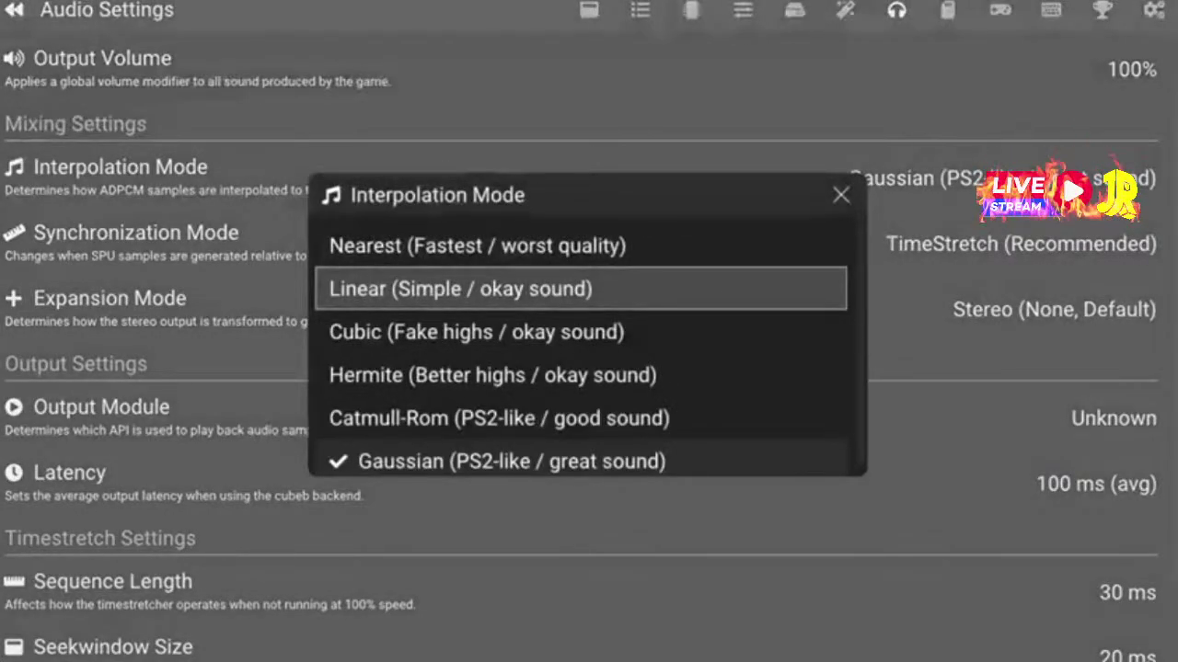
pyautogui.press('Return')
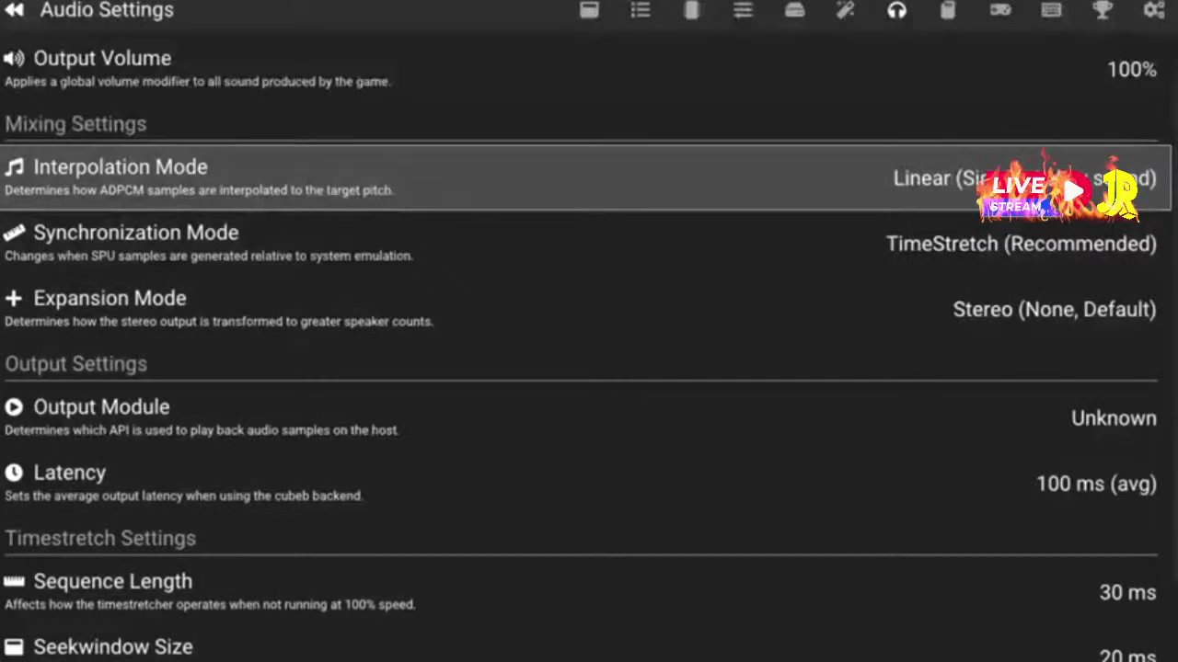
pyautogui.press('Return')
pyautogui.press('Down')
pyautogui.press('Down')
pyautogui.press('Down')
pyautogui.press('Down')
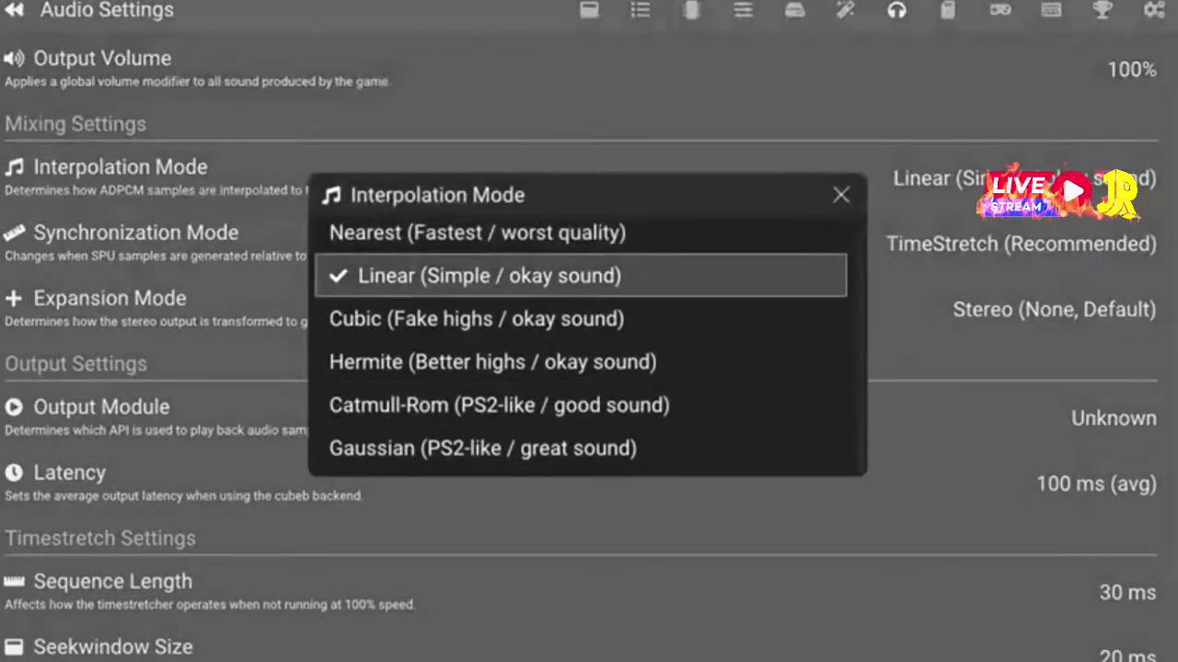
pyautogui.press('Up')
pyautogui.press('Up')
pyautogui.press('Up')
pyautogui.press('Up')
pyautogui.press('Up')
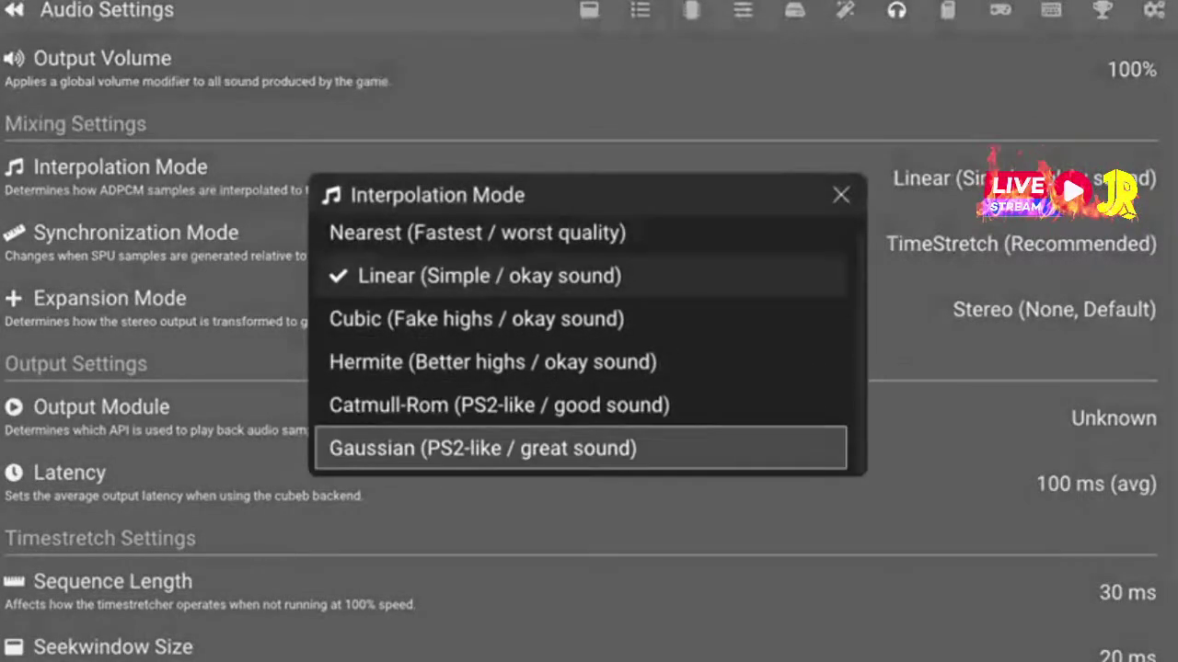
pyautogui.press('Down')
pyautogui.press('Down')
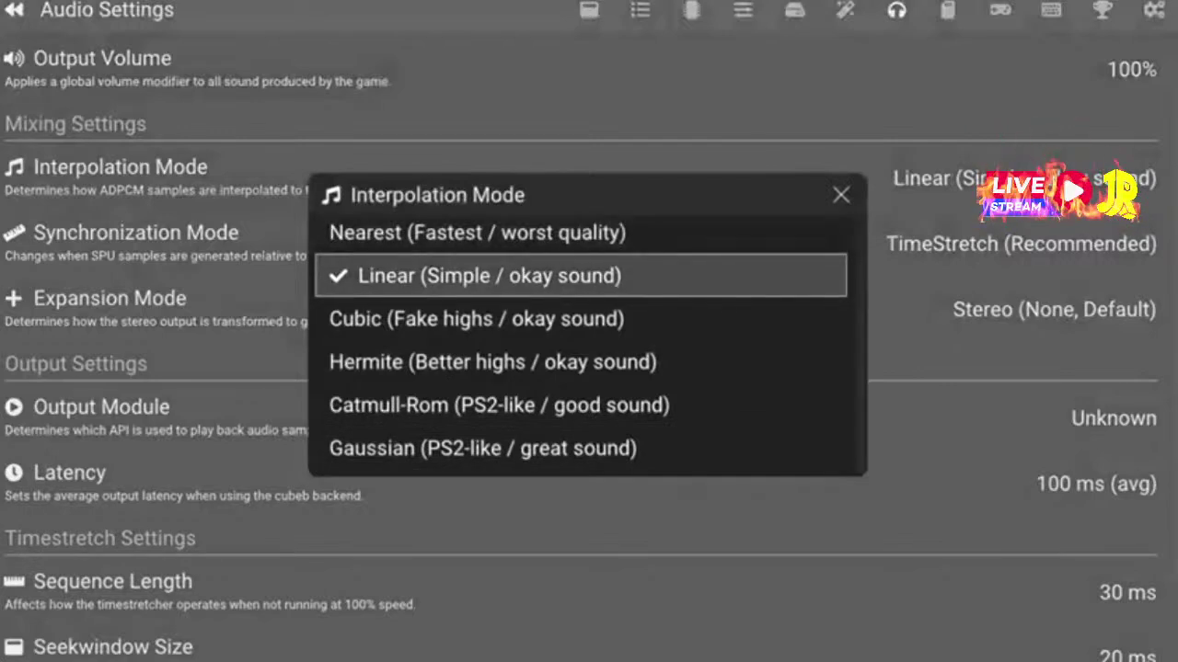
pyautogui.press('Return')
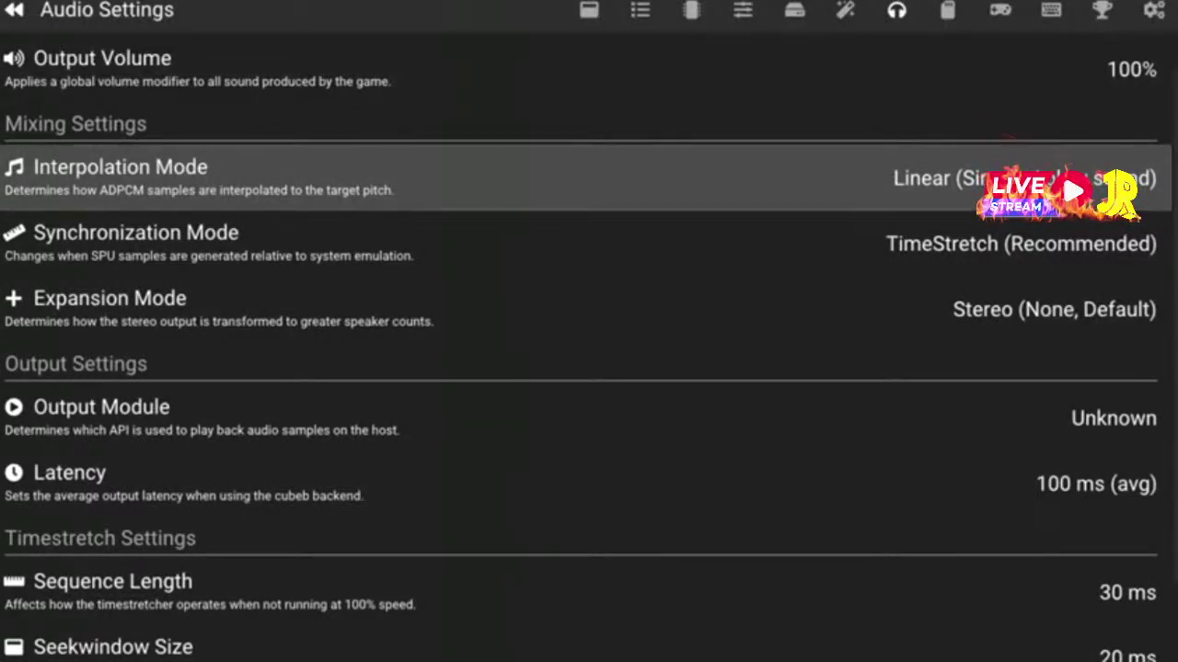
pyautogui.moveTo(776, 110)
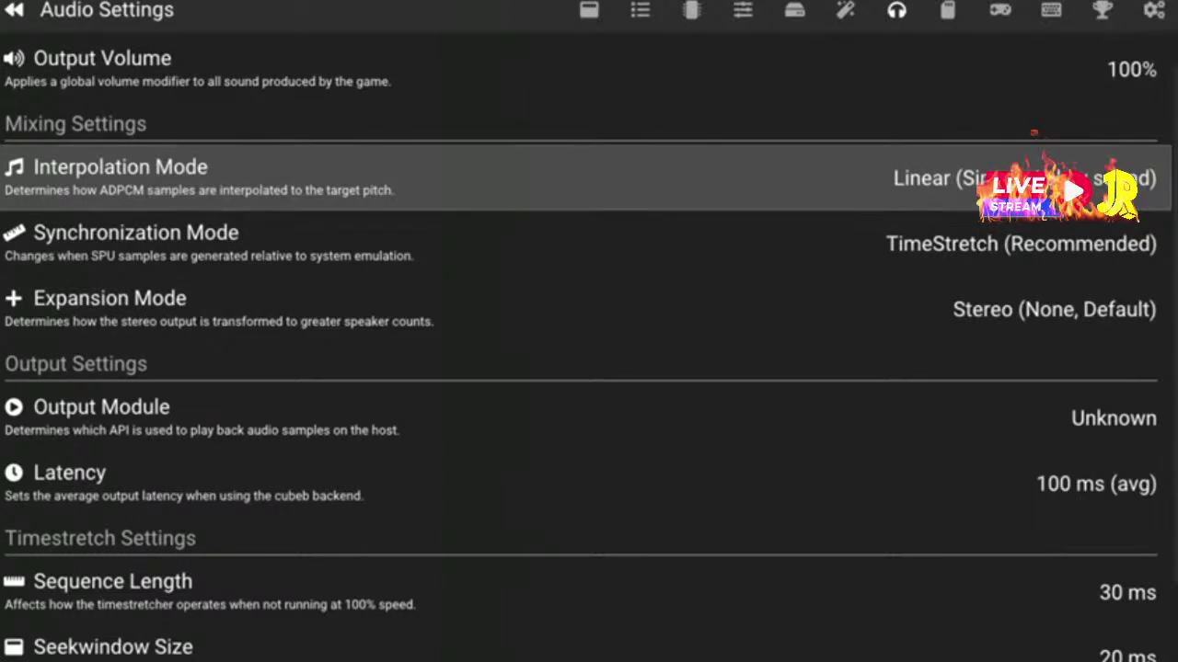
# Lower the audio Latency slider from 100 ms to 50 ms (avg) and confirm with OK
pyautogui.press('Down')
pyautogui.press('Down')
pyautogui.press('Down')
pyautogui.press('Down')
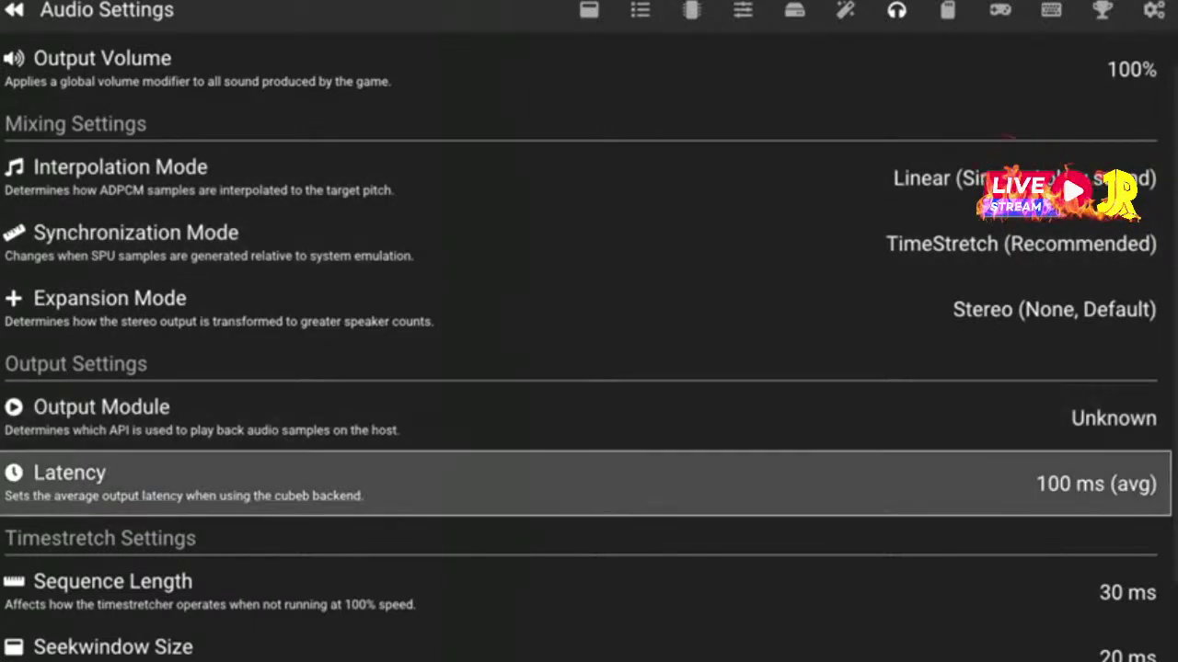
pyautogui.press('Down')
pyautogui.press('Up')
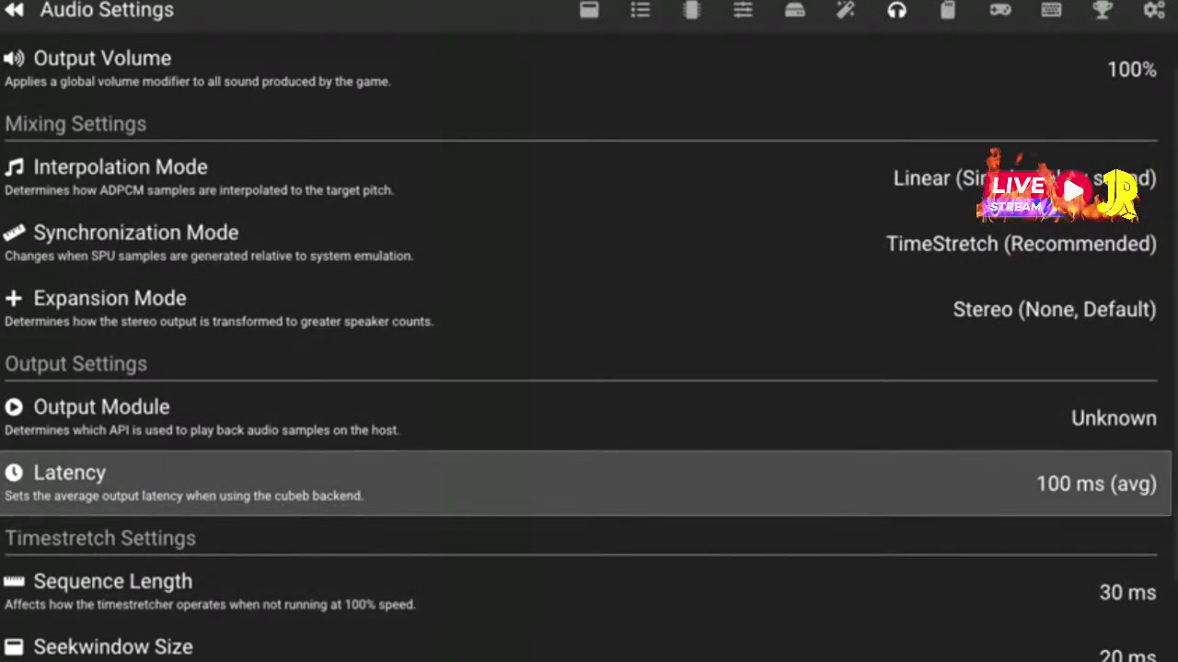
pyautogui.press('Return')
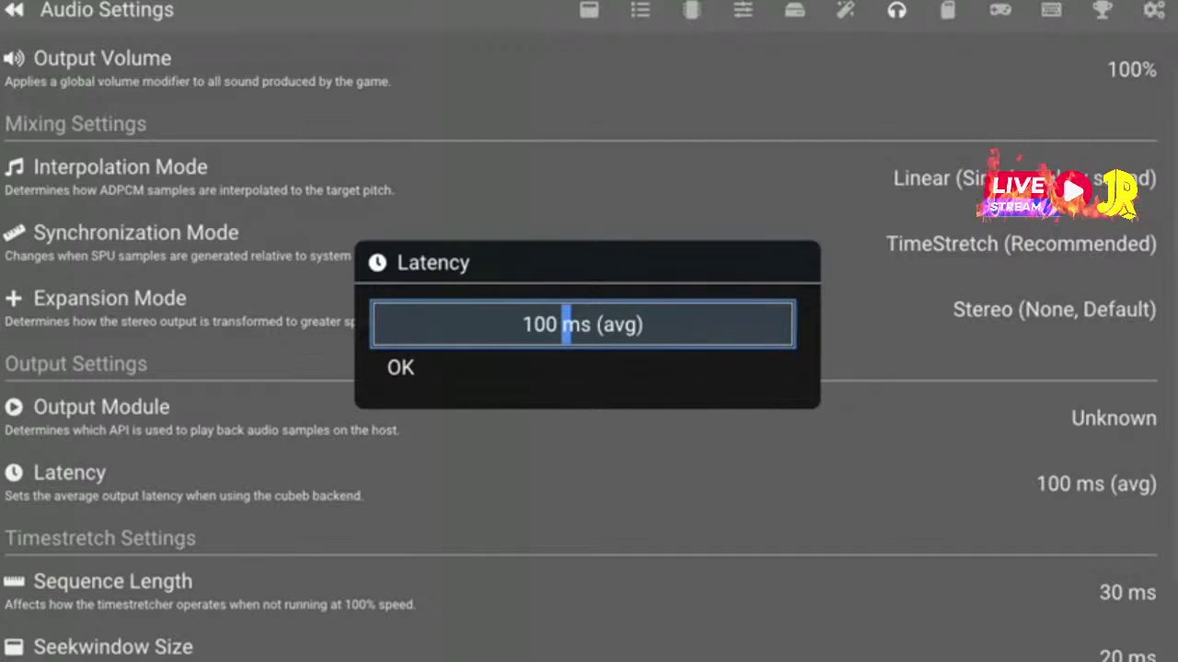
pyautogui.press('Left')
pyautogui.press('Left')
pyautogui.press('Left')
pyautogui.press('Left')
pyautogui.press('Left')
pyautogui.press('Left')
pyautogui.press('Left')
pyautogui.press('Left')
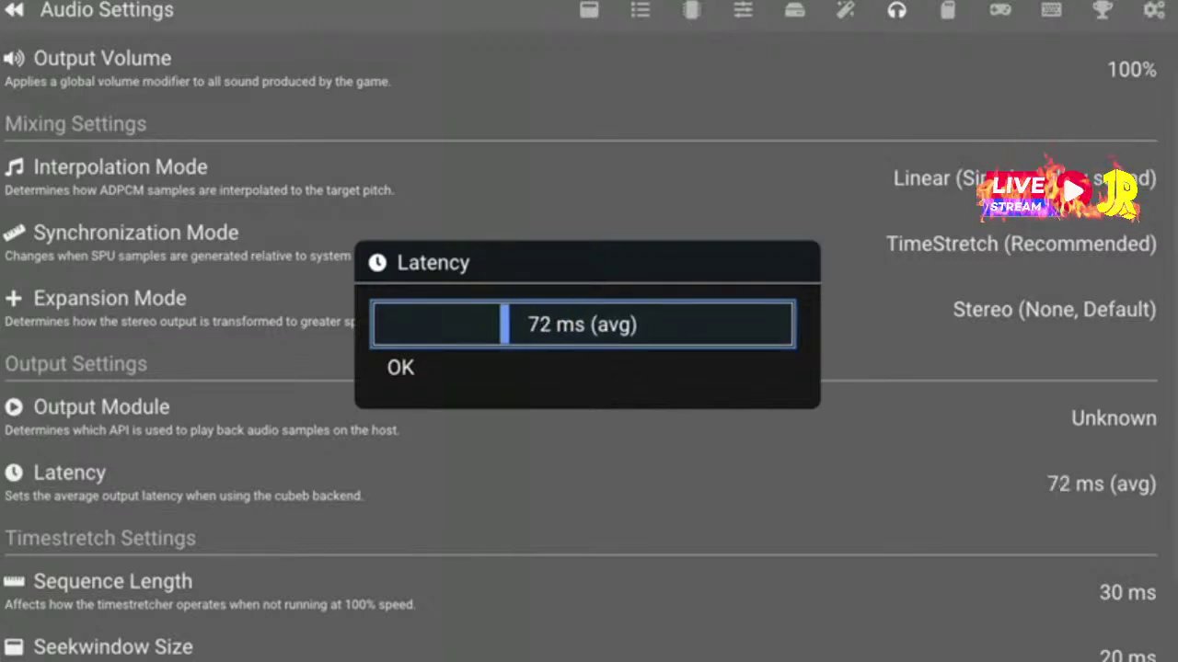
pyautogui.press('Left')
pyautogui.press('Left')
pyautogui.press('Left')
pyautogui.press('Left')
pyautogui.press('Left')
pyautogui.press('Left')
pyautogui.press('Left')
pyautogui.press('Left')
pyautogui.press('Left')
pyautogui.press('Left')
pyautogui.press('Left')
pyautogui.press('Left')
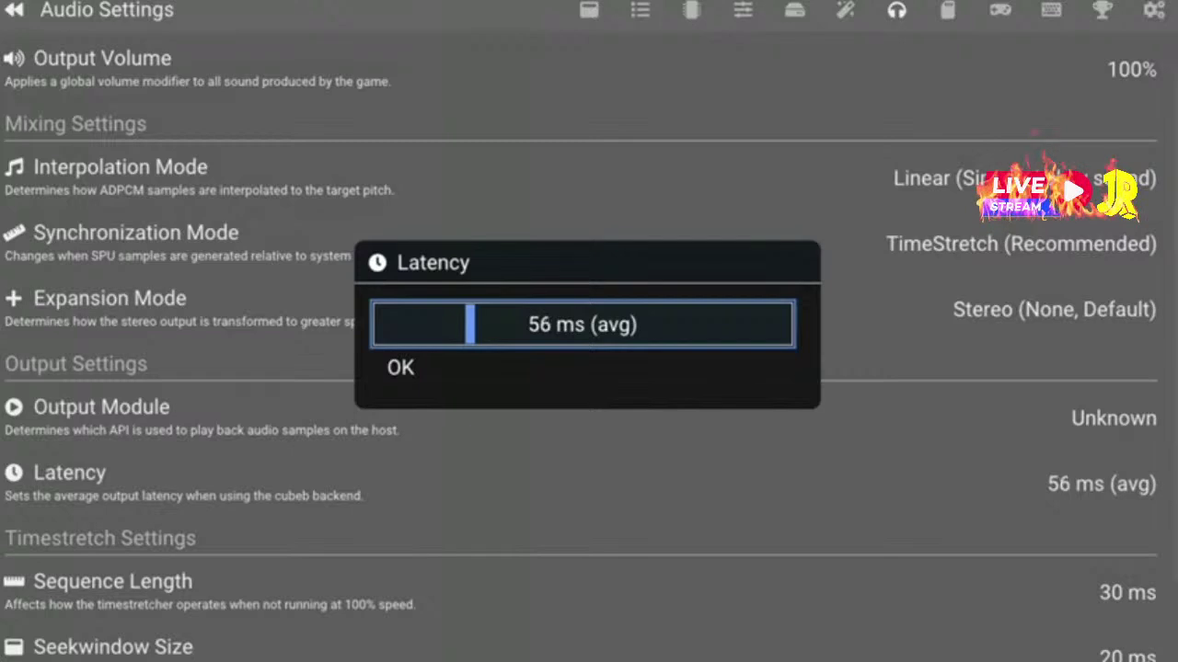
pyautogui.press('Down')
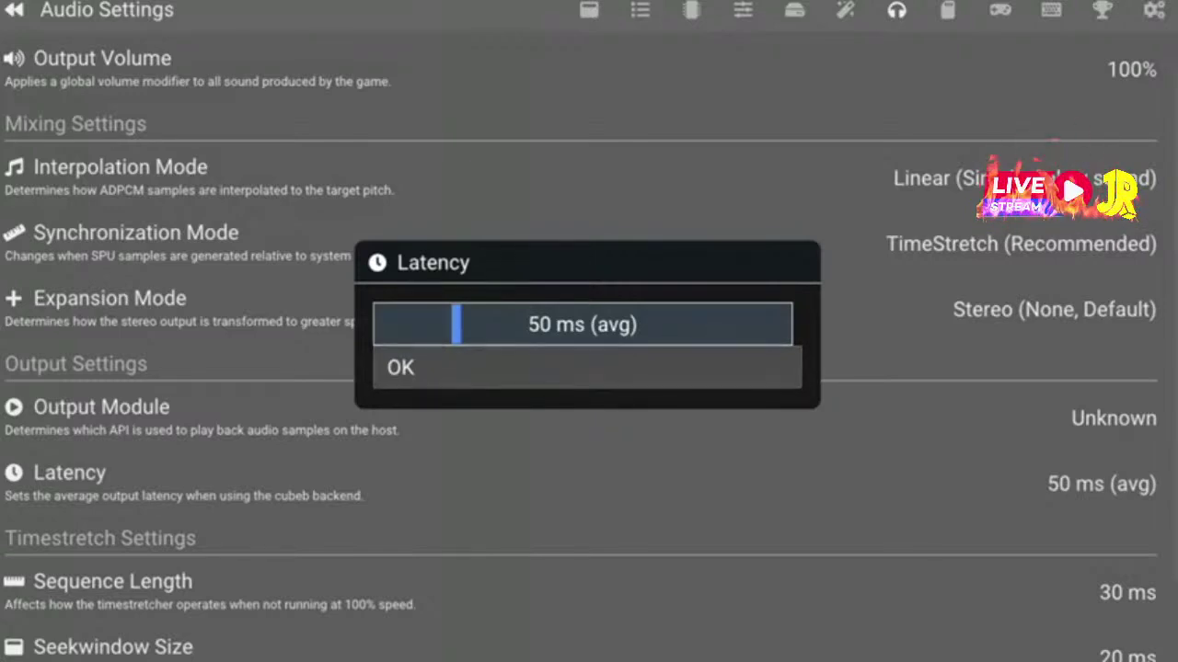
pyautogui.press('Return')
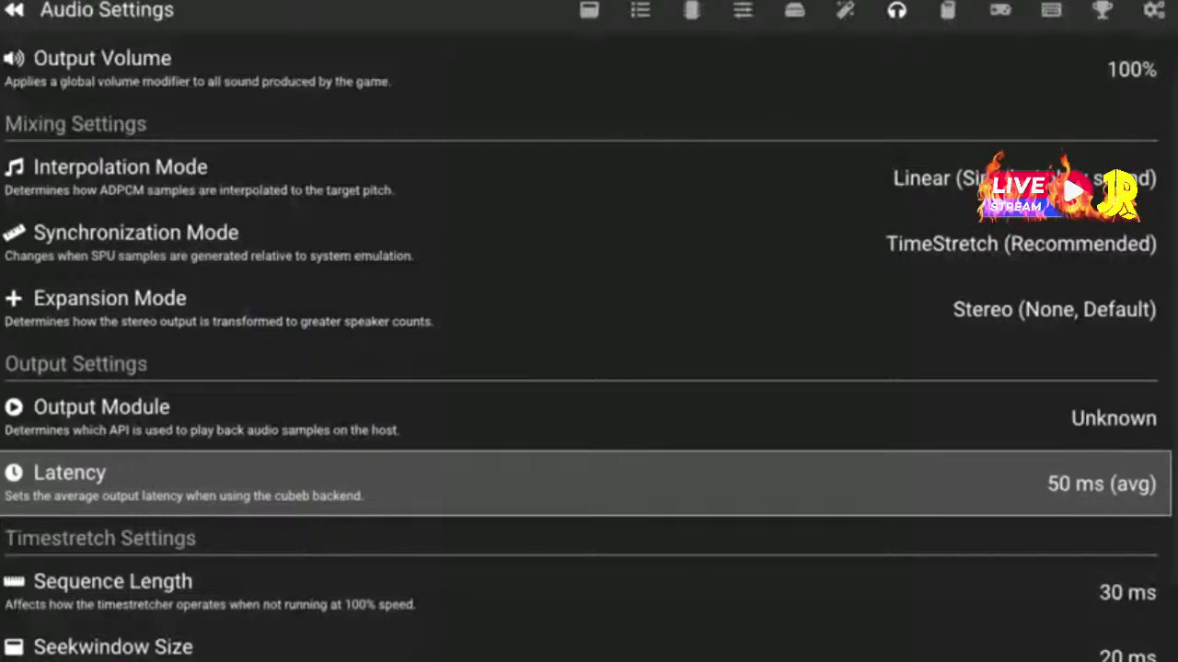
# Verify Interpolation Mode still reads Linear, then go to the Memory Card Settings page
pyautogui.press('Down')
pyautogui.press('Down')
pyautogui.press('Down')
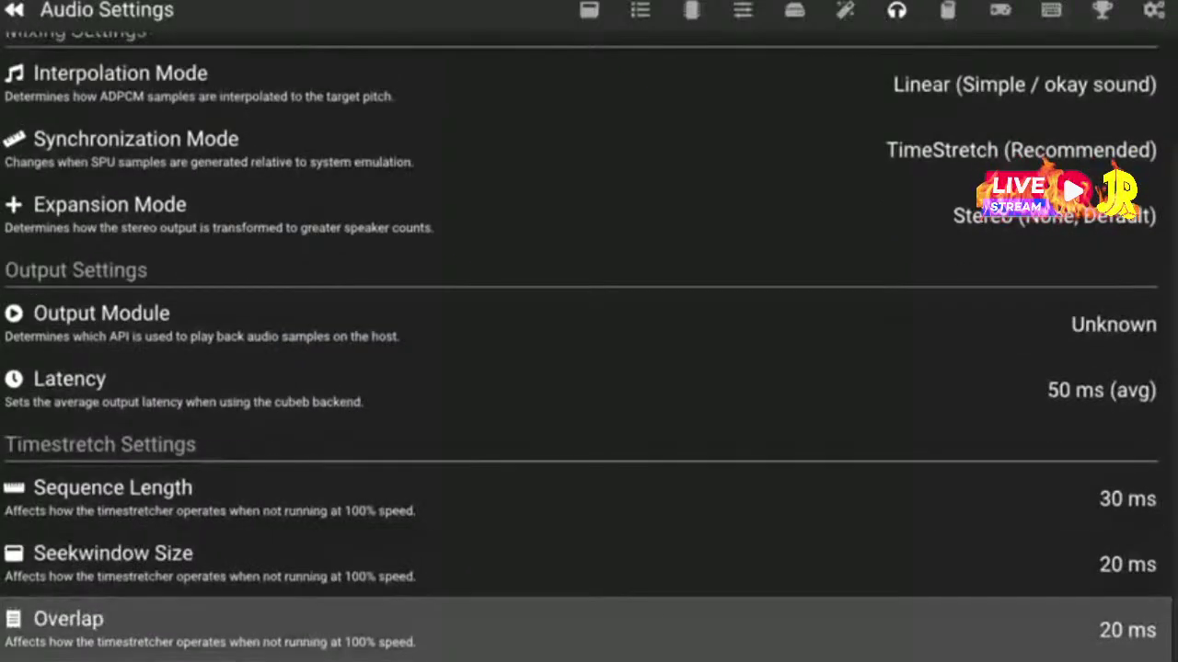
pyautogui.press('Up')
pyautogui.press('Up')
pyautogui.press('Up')
pyautogui.press('Down')
pyautogui.press('Up')
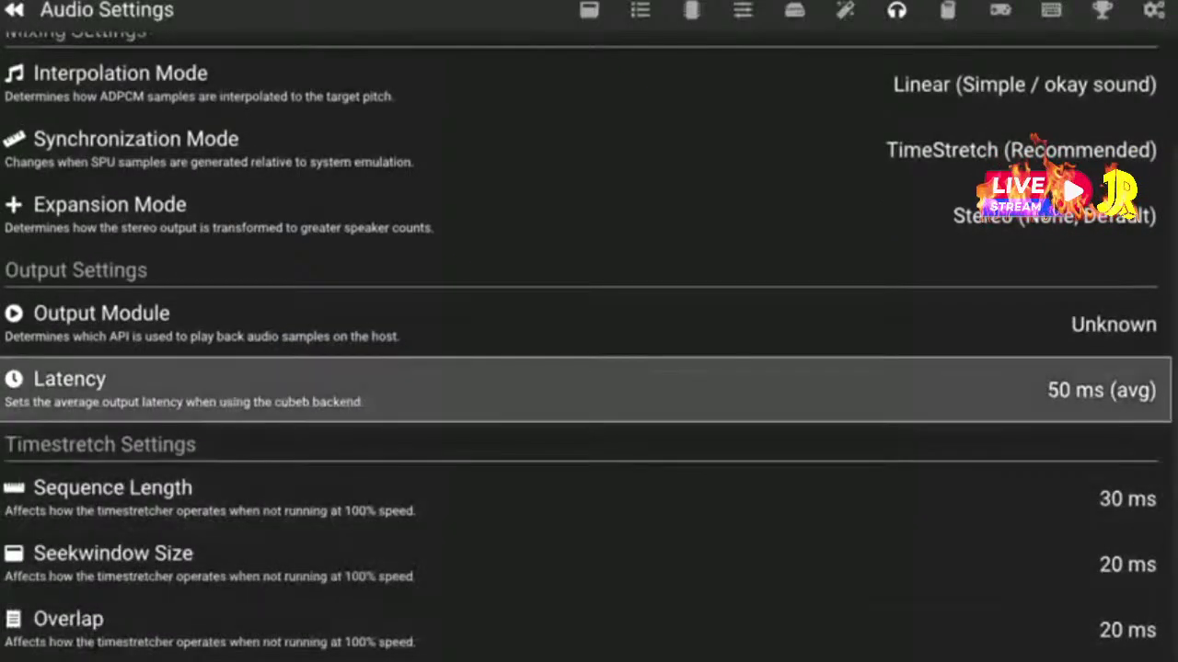
pyautogui.press('Up')
pyautogui.press('Up')
pyautogui.press('Up')
pyautogui.press('Up')
pyautogui.press('Up')
pyautogui.press('Down')
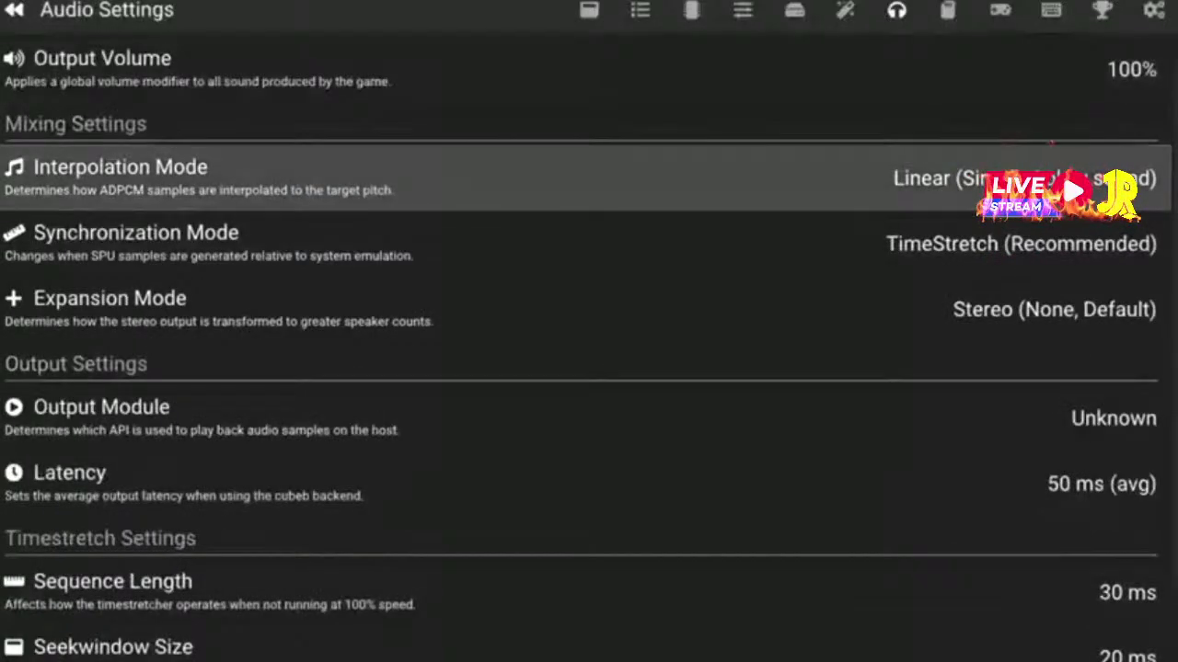
pyautogui.press('Return')
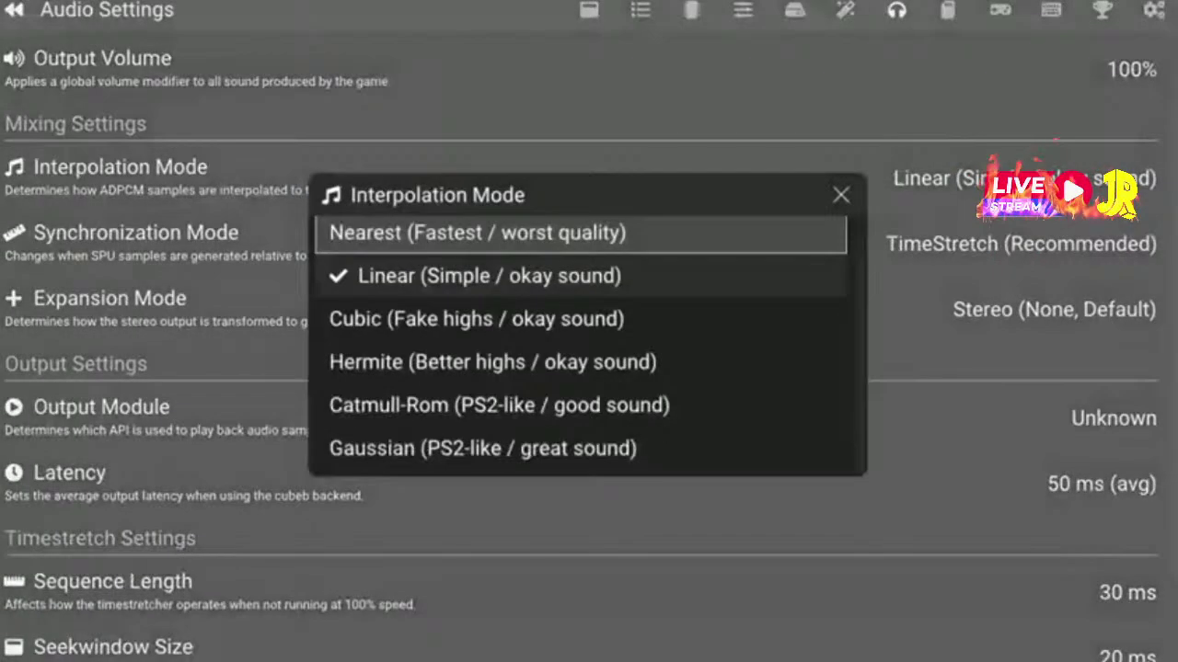
pyautogui.press('Escape')
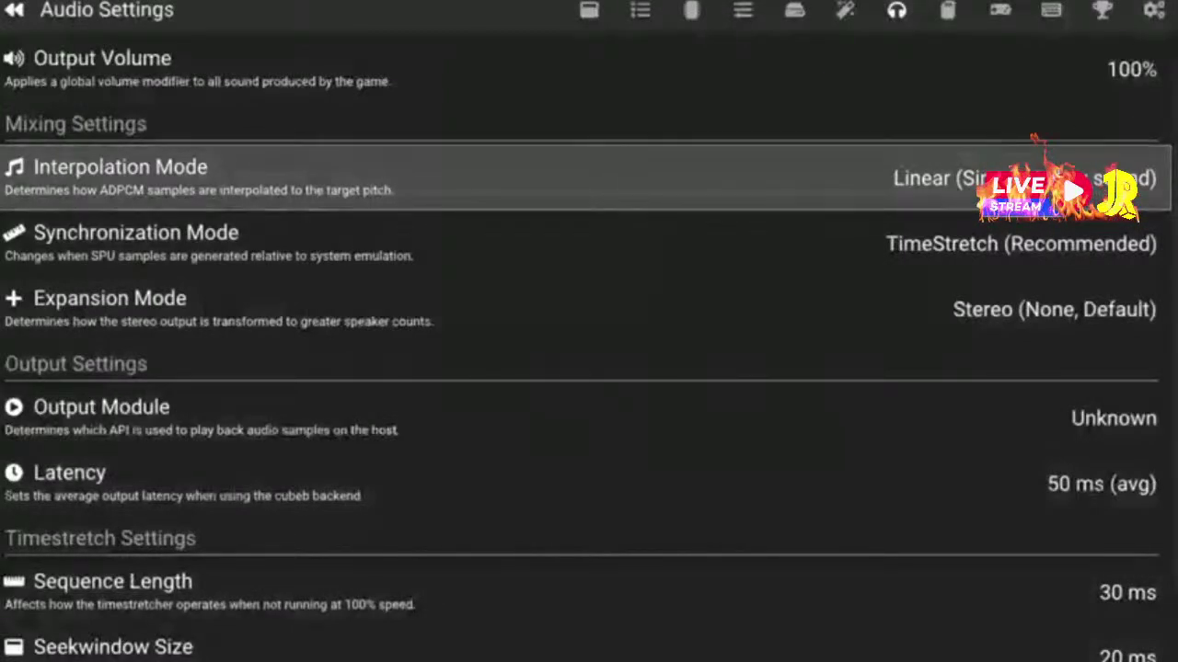
pyautogui.press('pagedown')
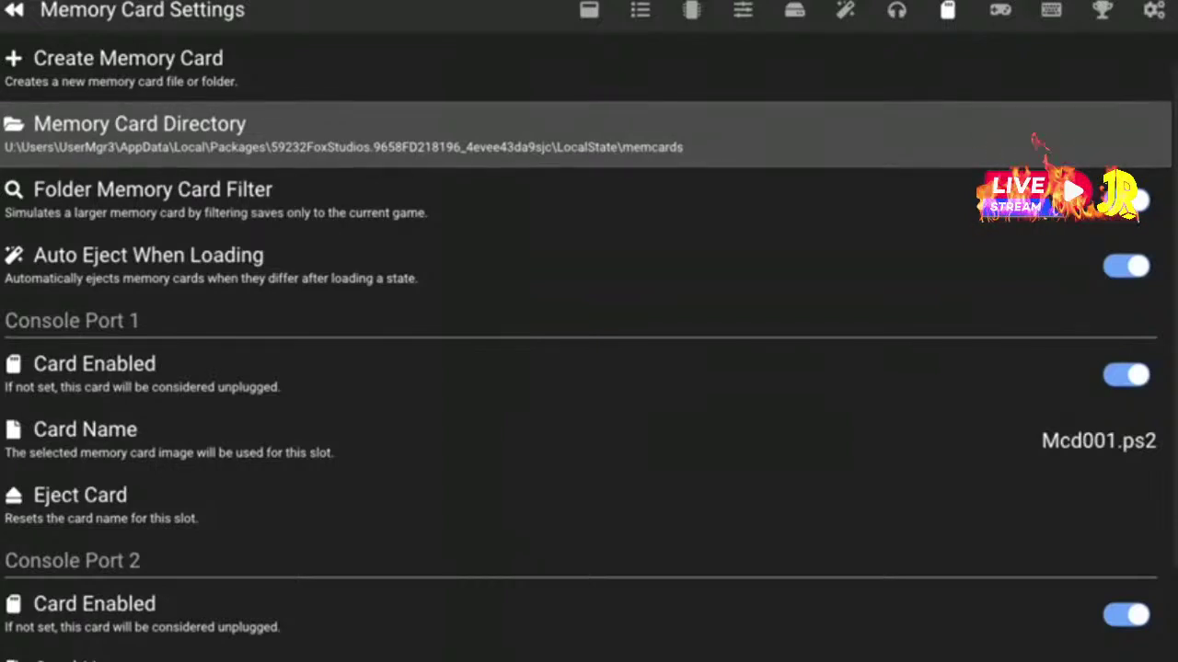
# Look over the memory card creation and directory options, then go to Controller Settings
pyautogui.click(129, 66)
pyautogui.click(128, 132)
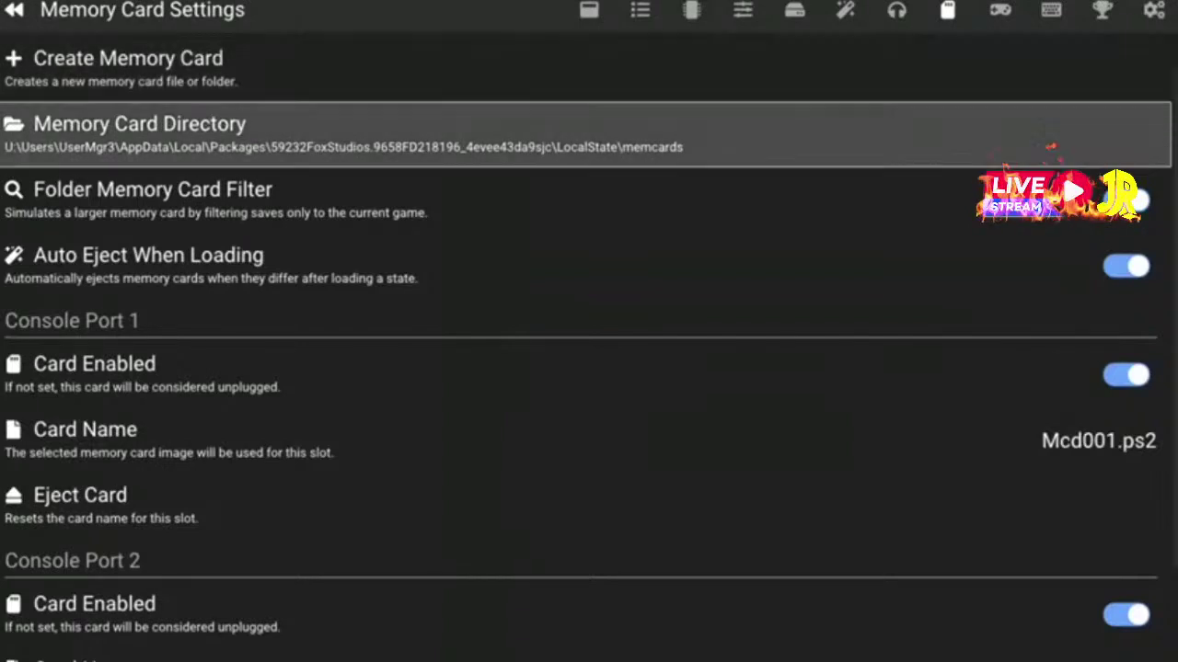
pyautogui.click(152, 198)
pyautogui.click(129, 66)
pyautogui.click(128, 132)
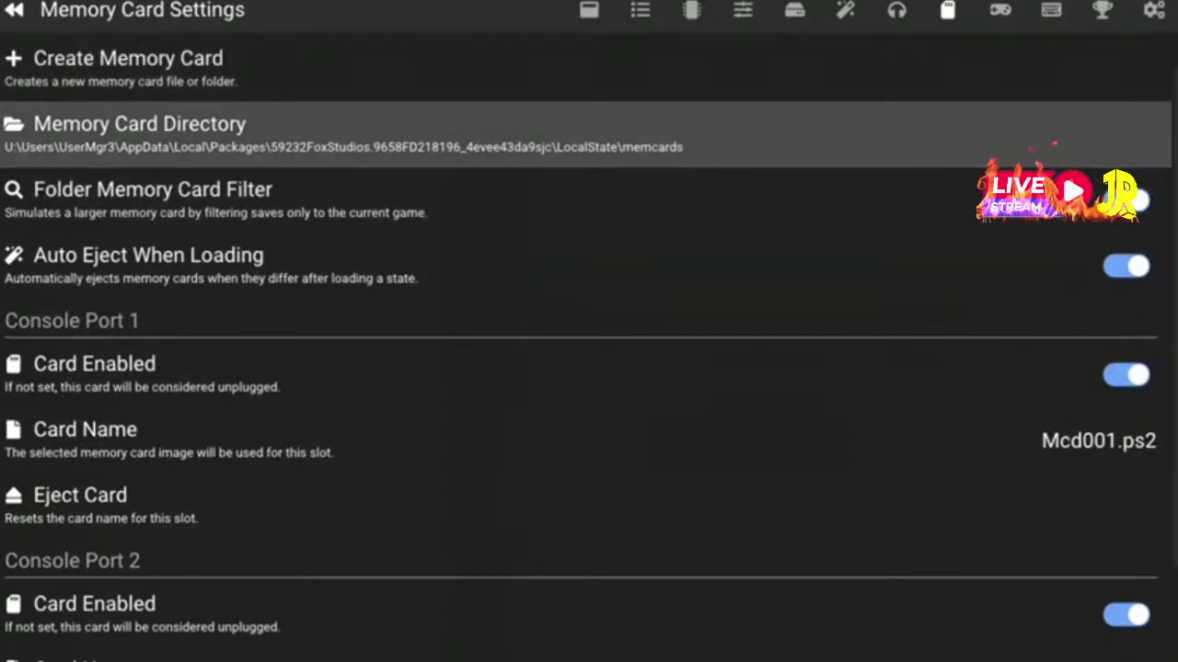
pyautogui.click(129, 66)
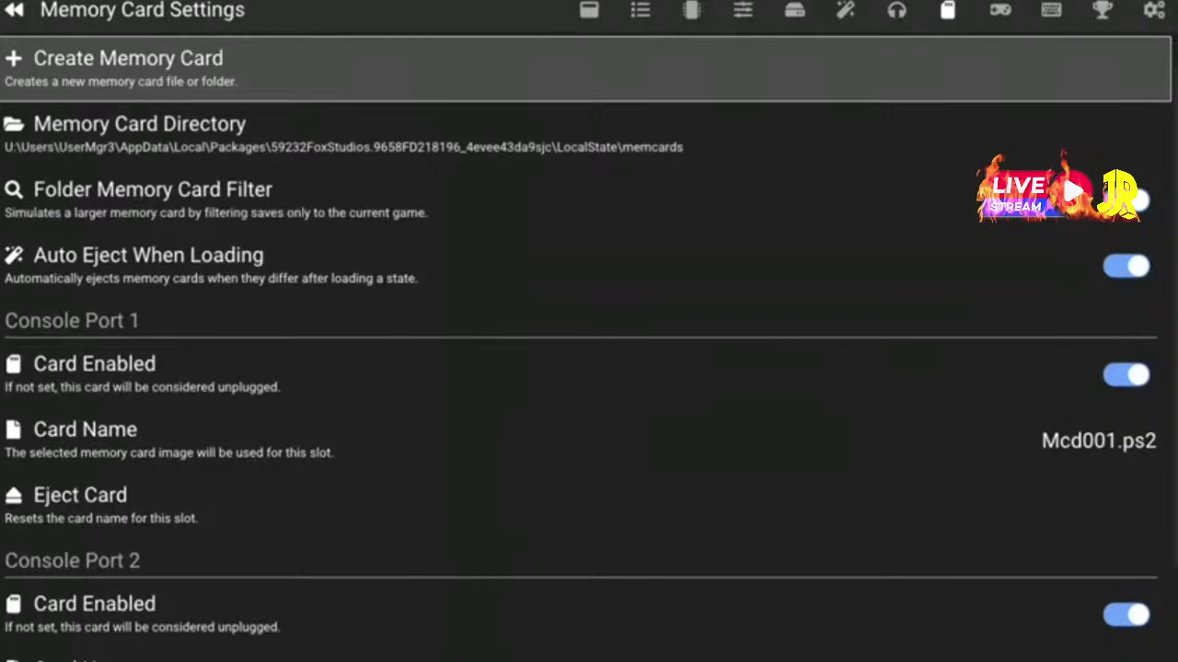
pyautogui.click(129, 132)
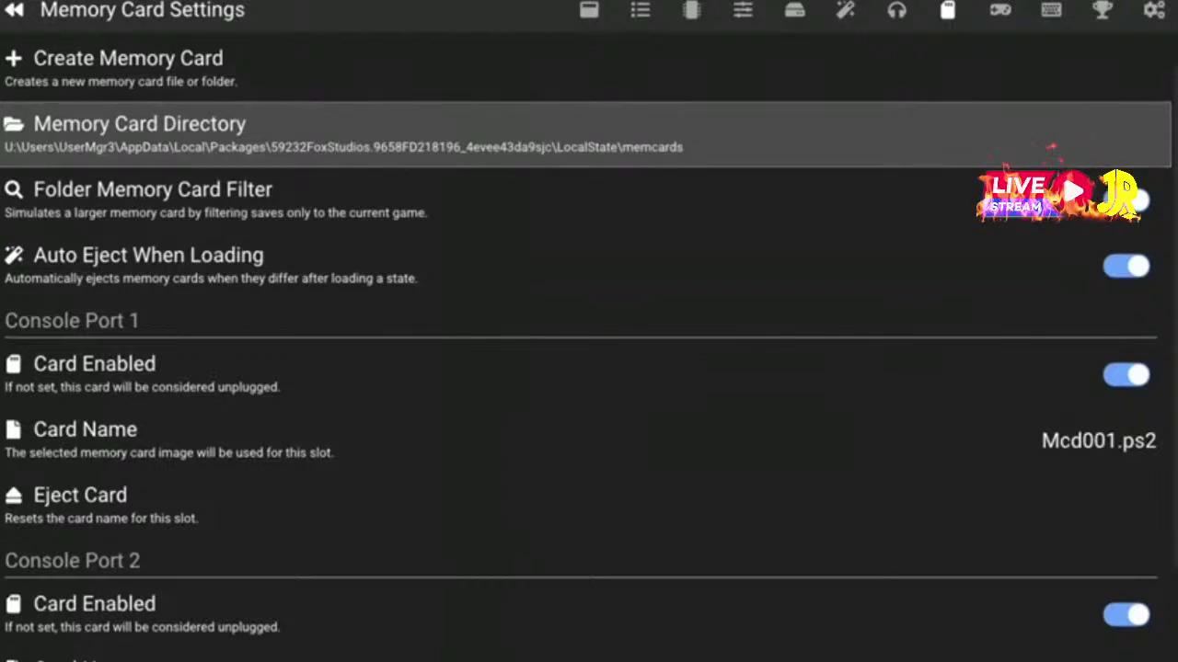
pyautogui.press('pagedown')
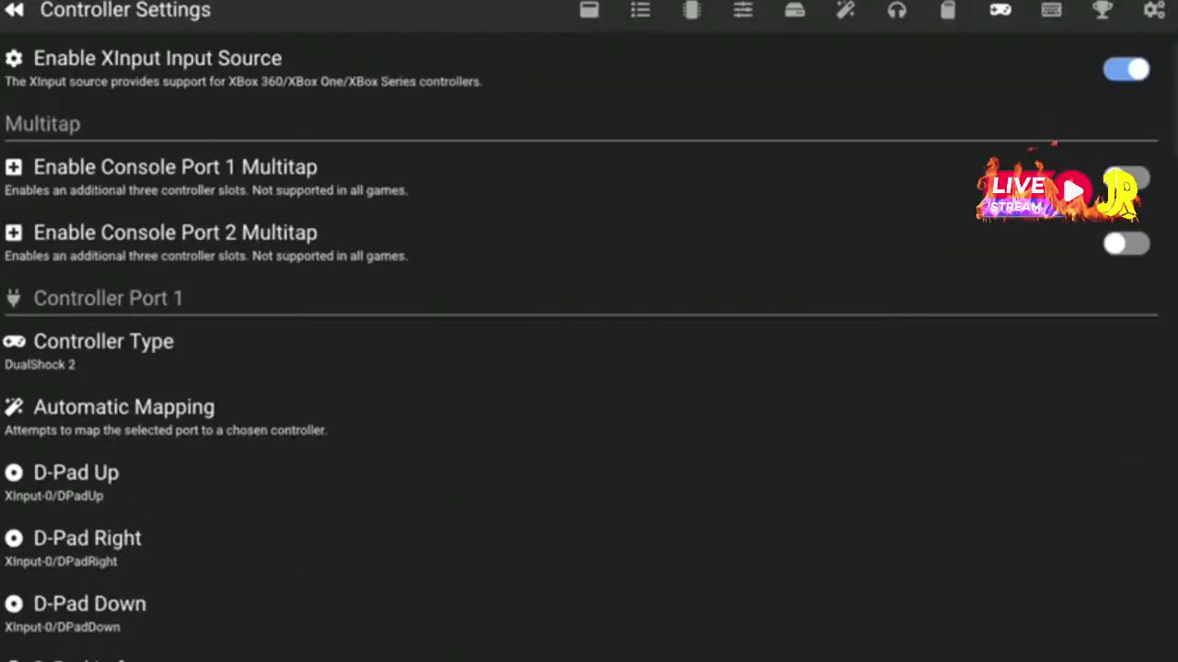
# Run Automatic Mapping for Controller Port 1 using XInput Controller 0
pyautogui.press('Down')
pyautogui.press('Down')
pyautogui.press('Down')
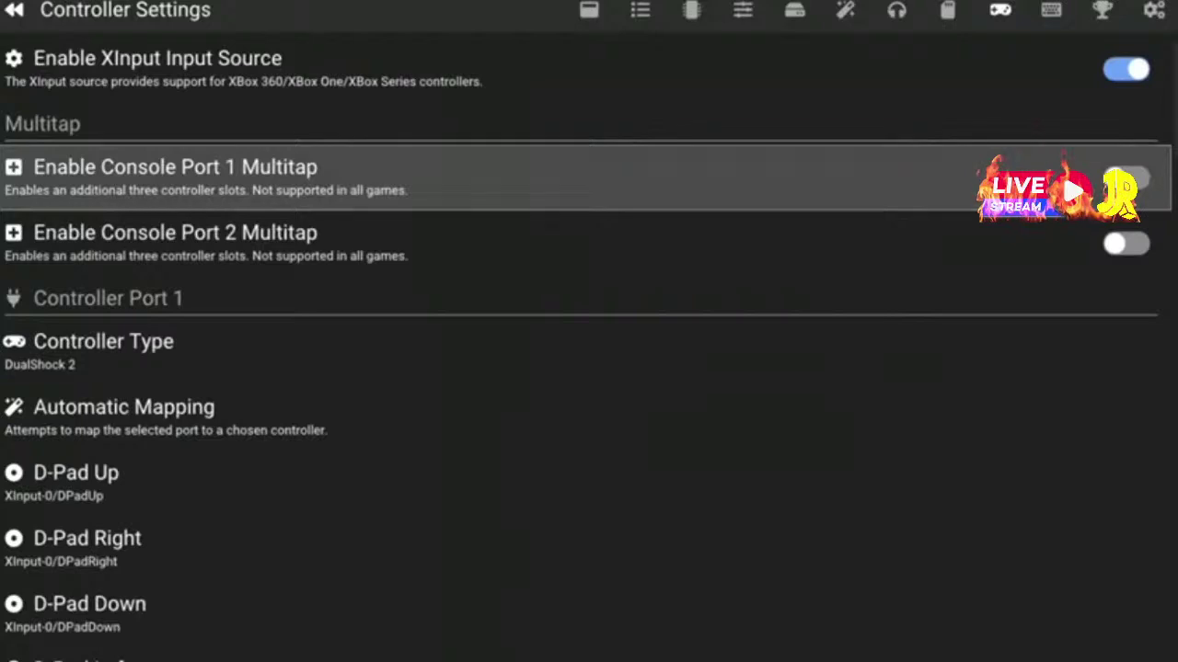
pyautogui.press('Down')
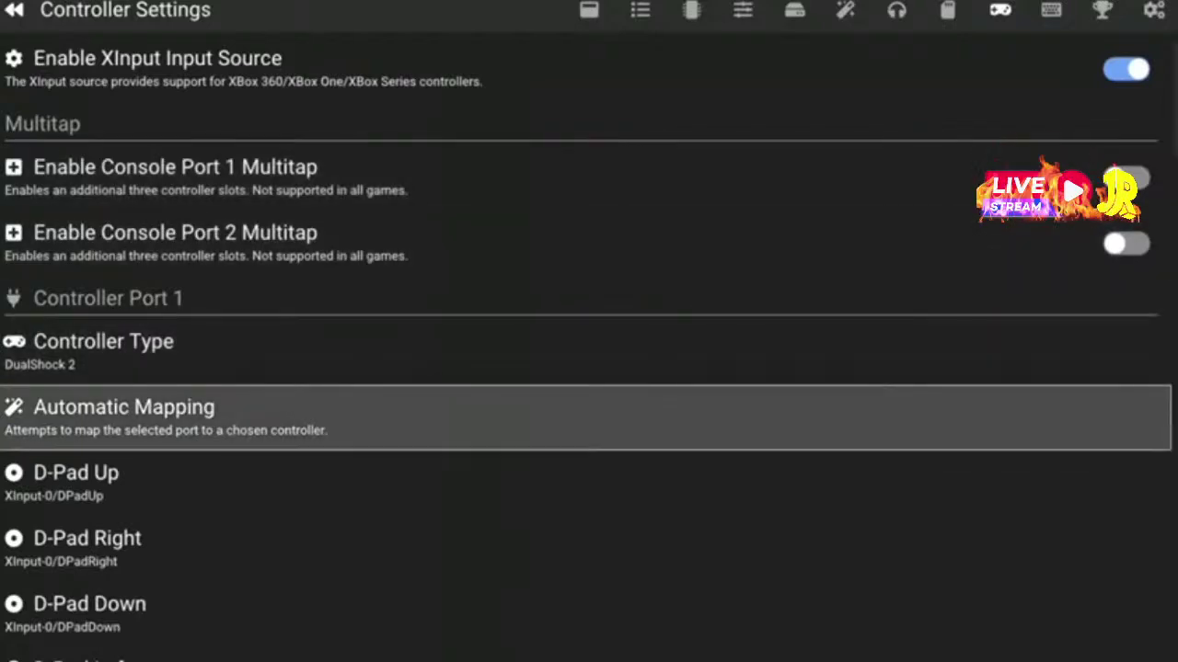
pyautogui.press('Return')
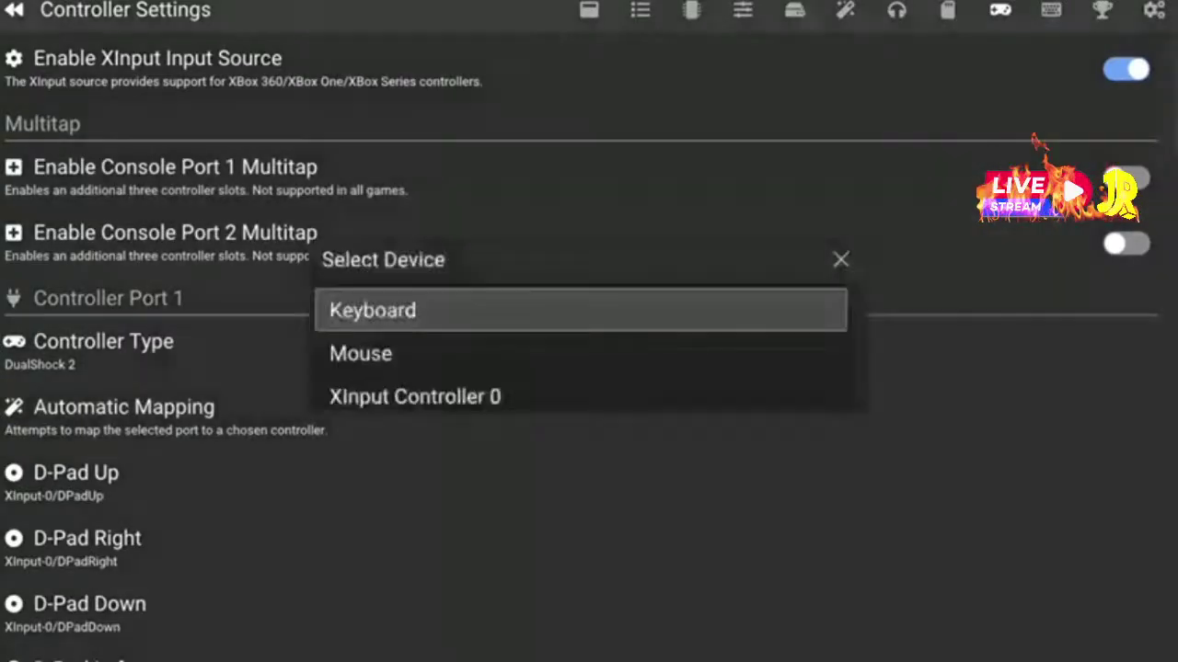
pyautogui.press('Down')
pyautogui.press('Down')
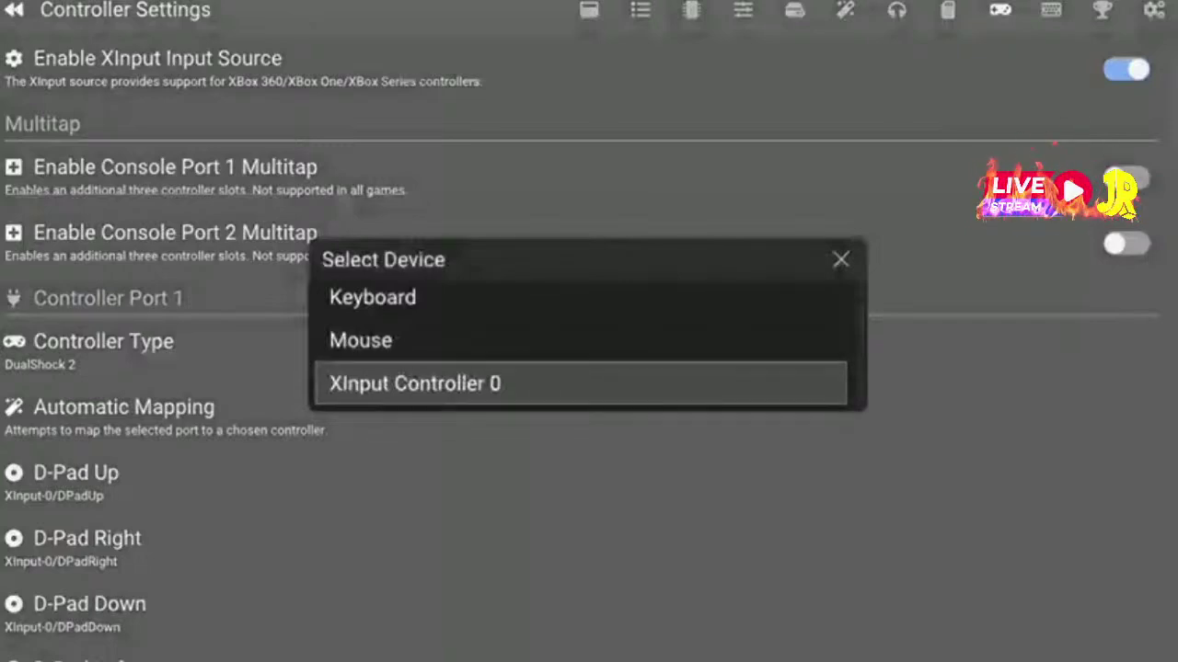
pyautogui.press('Return')
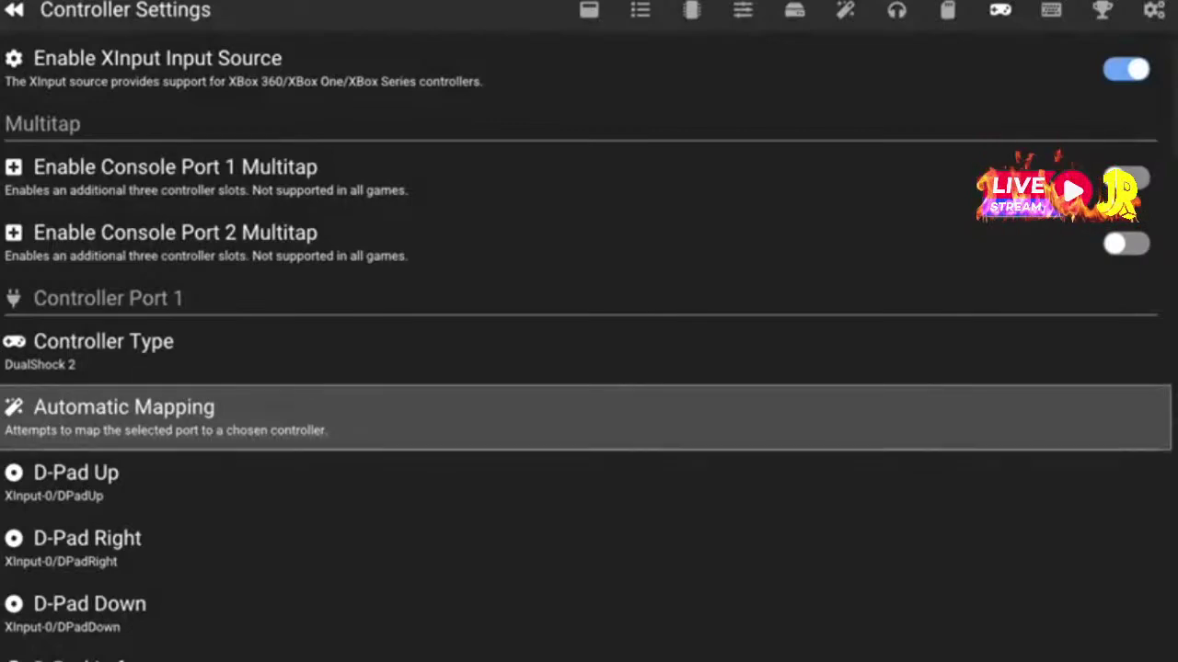
# Scroll through the Port 1 bindings, macros and Port 2 settings, then go to Hotkey Settings
pyautogui.press('Down')
pyautogui.press('Down')
pyautogui.press('Down')
pyautogui.press('Down')
pyautogui.press('Down')
pyautogui.press('Down')
pyautogui.press('Down')
pyautogui.press('Down')
pyautogui.press('Down')
pyautogui.press('Down')
pyautogui.press('Down')
pyautogui.press('Down')
pyautogui.press('Down')
pyautogui.press('Down')
pyautogui.press('Down')
pyautogui.press('Down')
pyautogui.press('Down')
pyautogui.press('Down')
pyautogui.press('Down')
pyautogui.press('Down')
pyautogui.press('Down')
pyautogui.press('Down')
pyautogui.press('Down')
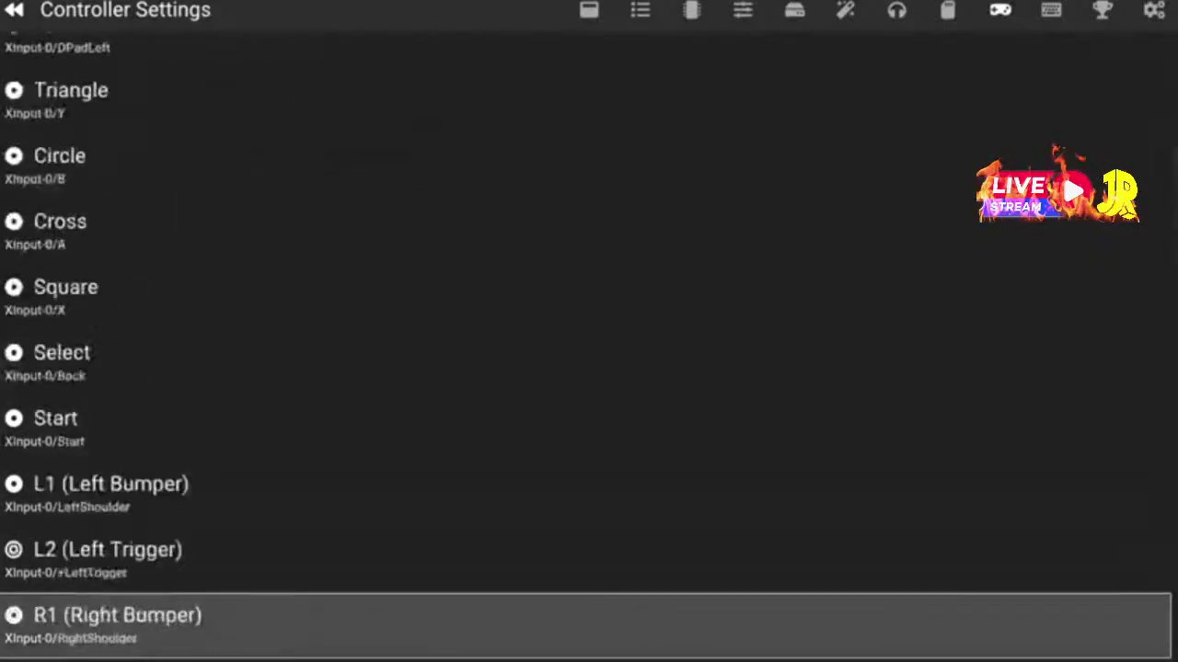
pyautogui.press('Down')
pyautogui.press('Down')
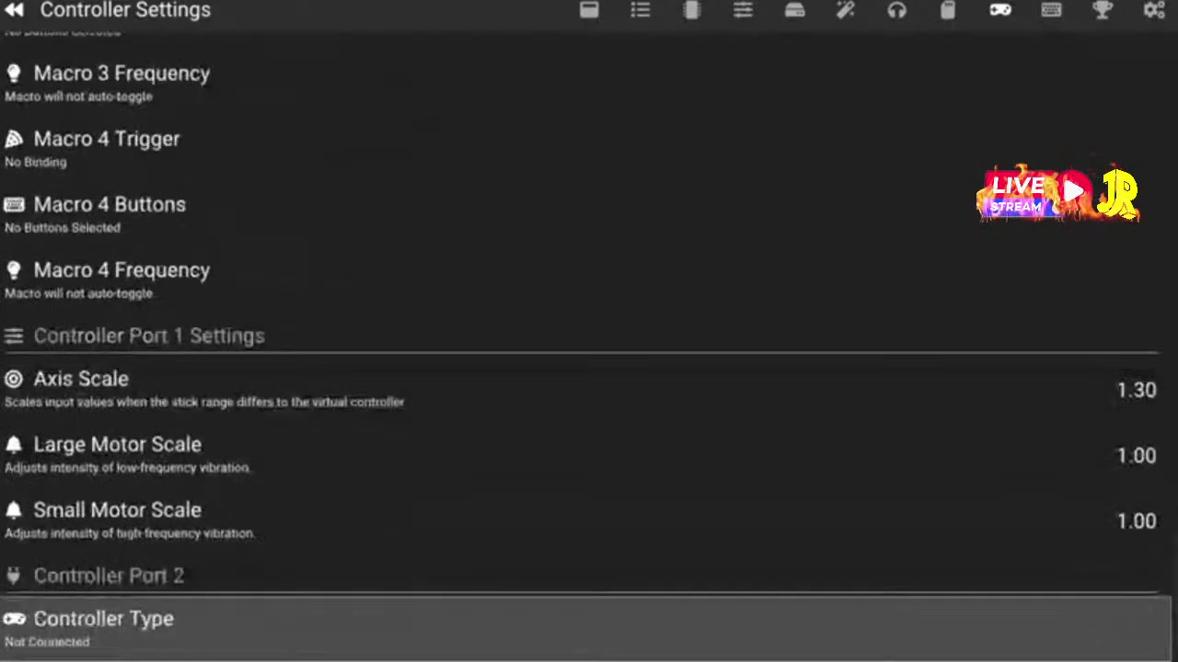
pyautogui.press('Up')
pyautogui.press('Down')
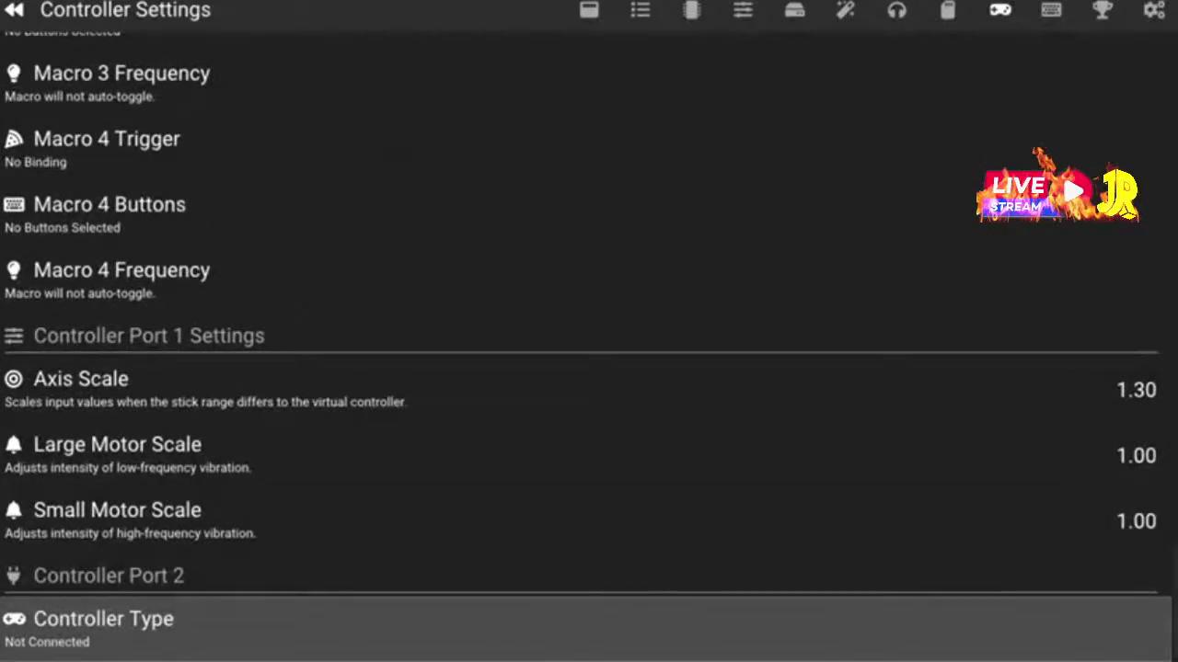
pyautogui.press('Up')
pyautogui.press('Up')
pyautogui.press('pageup')
pyautogui.press('pageup')
pyautogui.press('pageup')
pyautogui.press('pageup')
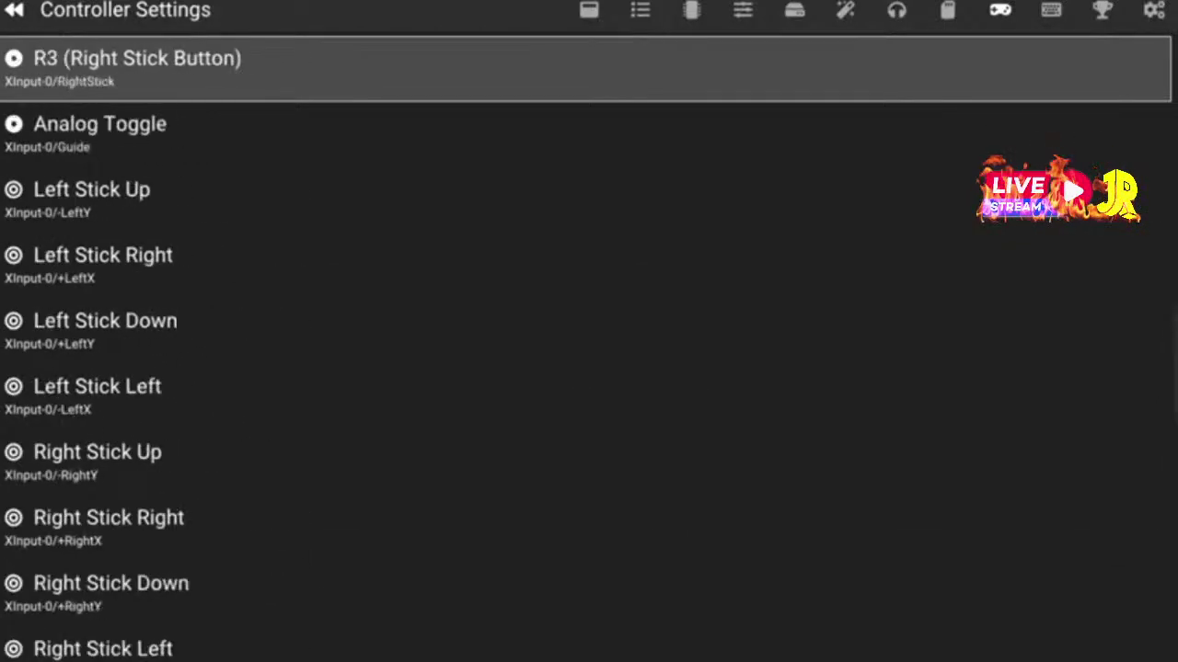
pyautogui.press('Down')
pyautogui.press('Down')
pyautogui.press('Down')
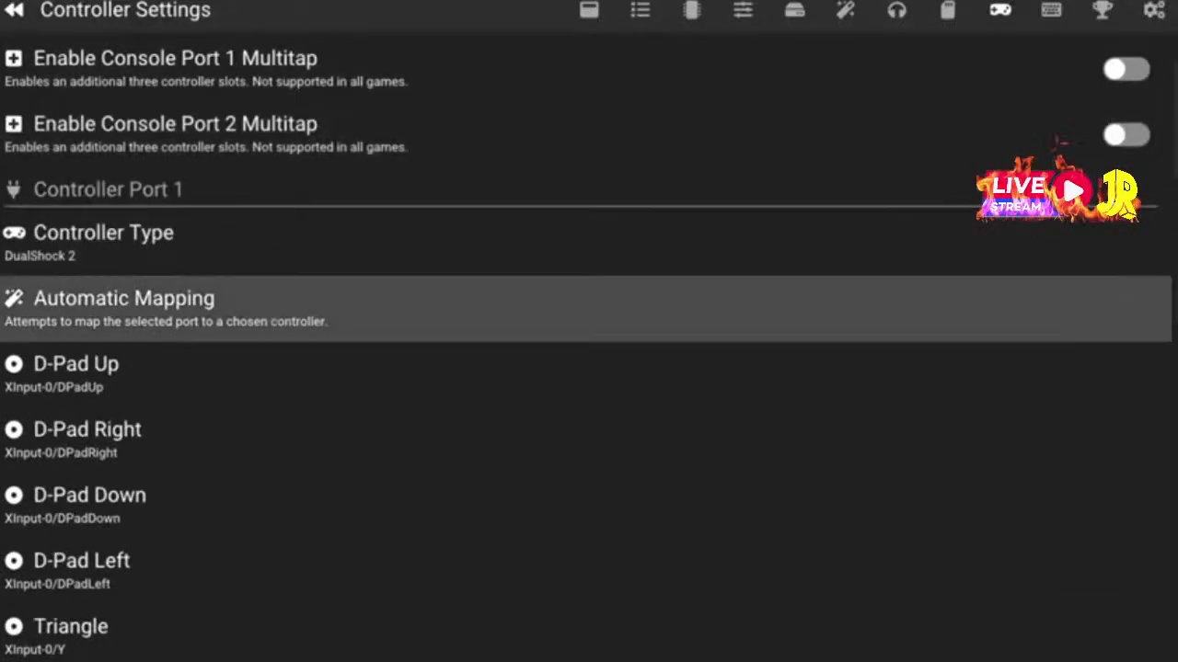
pyautogui.press('Up')
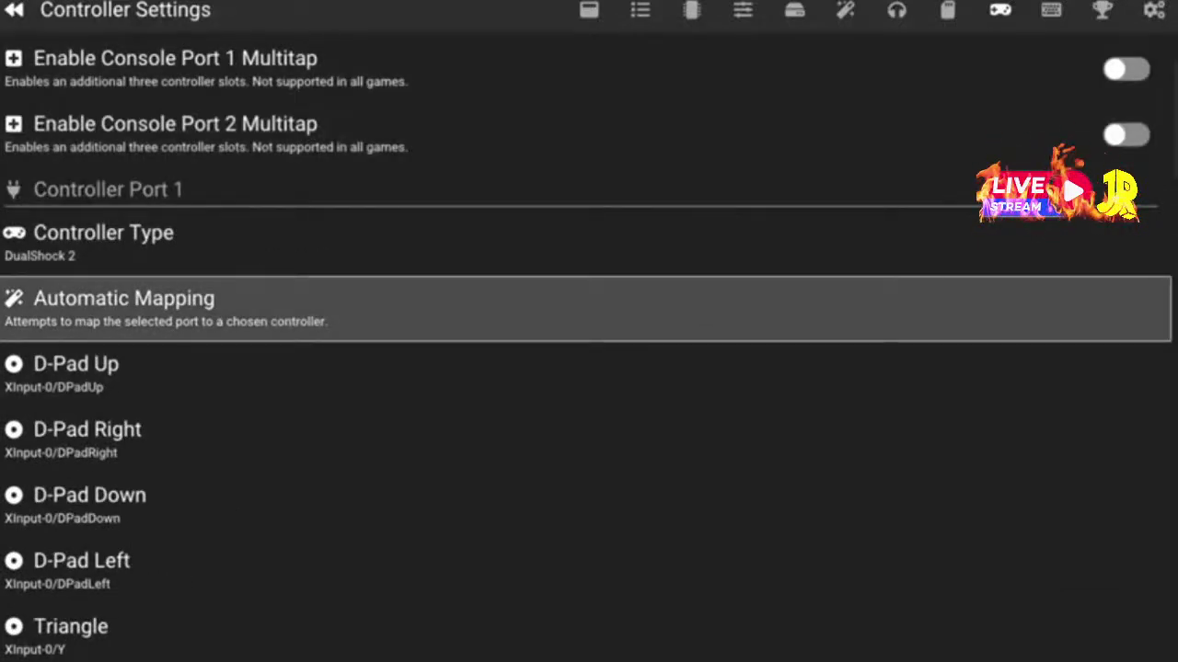
pyautogui.press('Right')
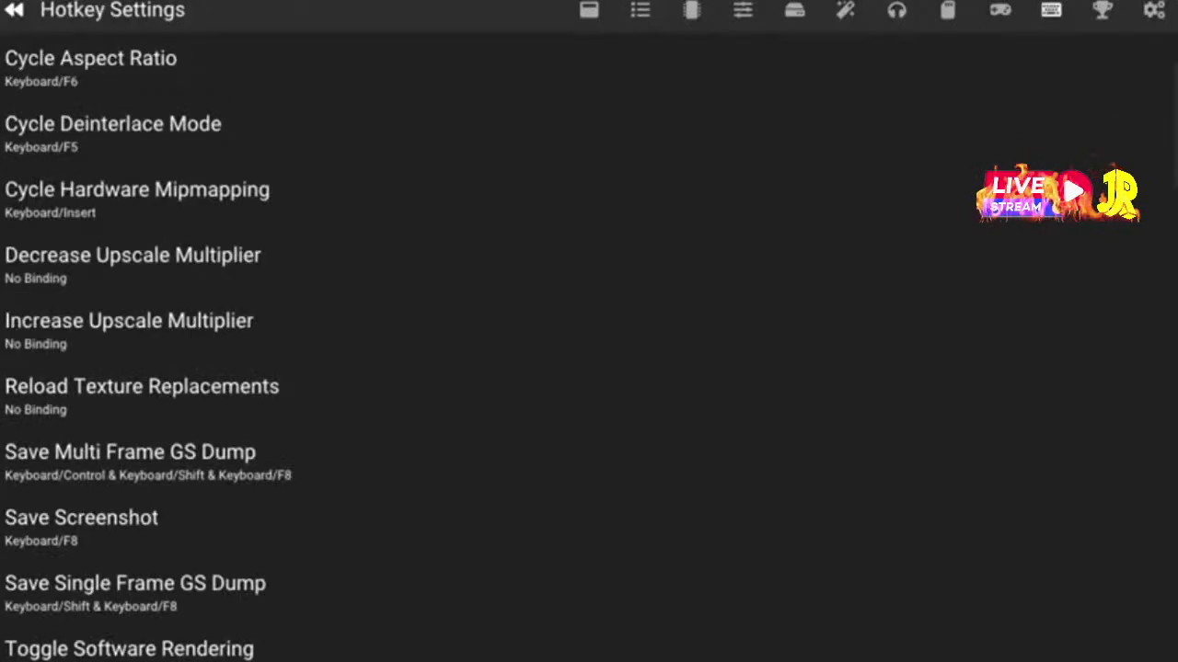
pyautogui.press('Up')
pyautogui.press('Up')
pyautogui.press('Up')
pyautogui.press('Up')
pyautogui.press('Up')
pyautogui.press('Up')
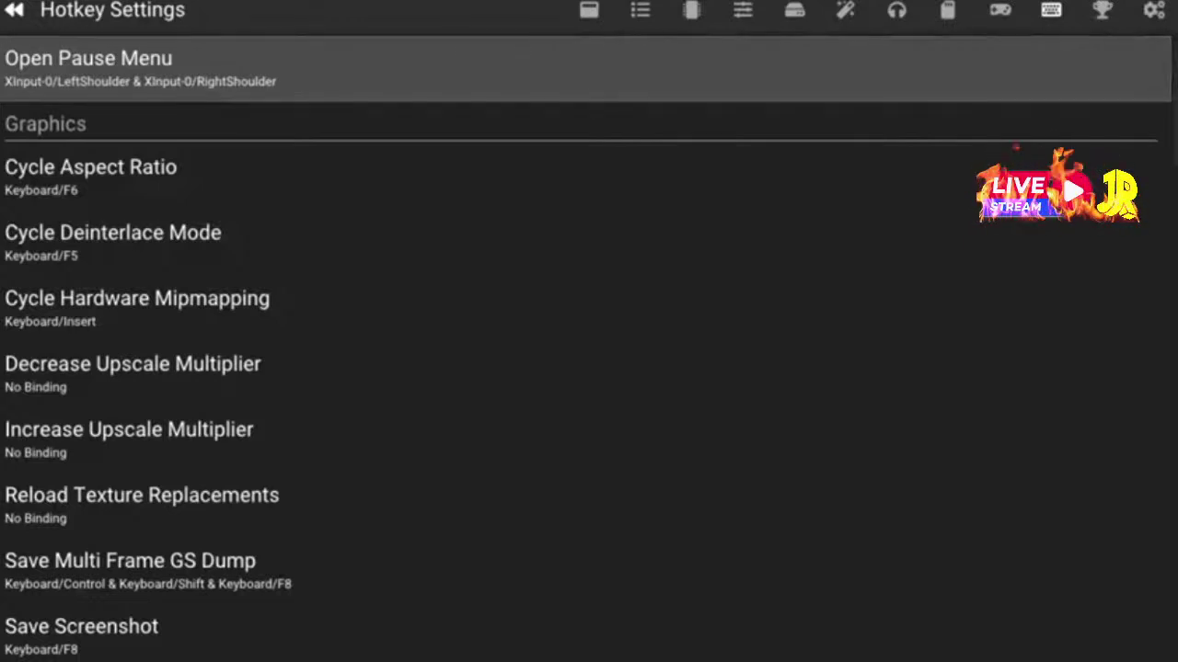
# Bind Open Pause Menu to XInput-0/Back & XInput-0/Start, redoing it after it became A
pyautogui.press('Return')
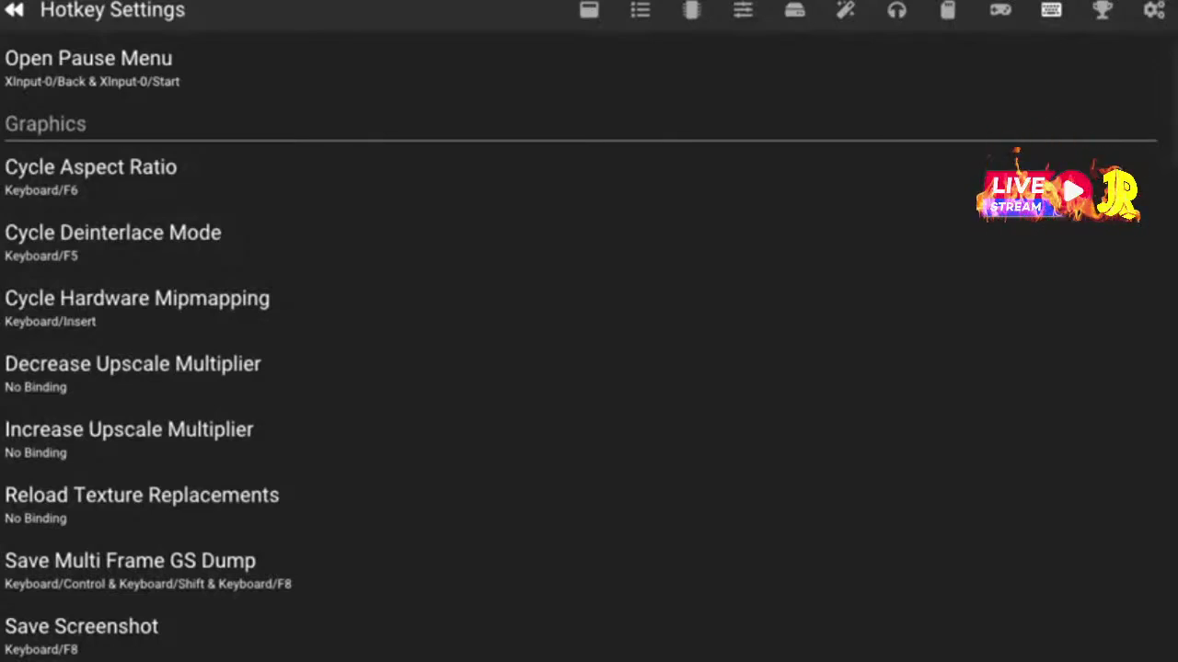
pyautogui.press('Up')
pyautogui.press('Up')
pyautogui.press('Up')
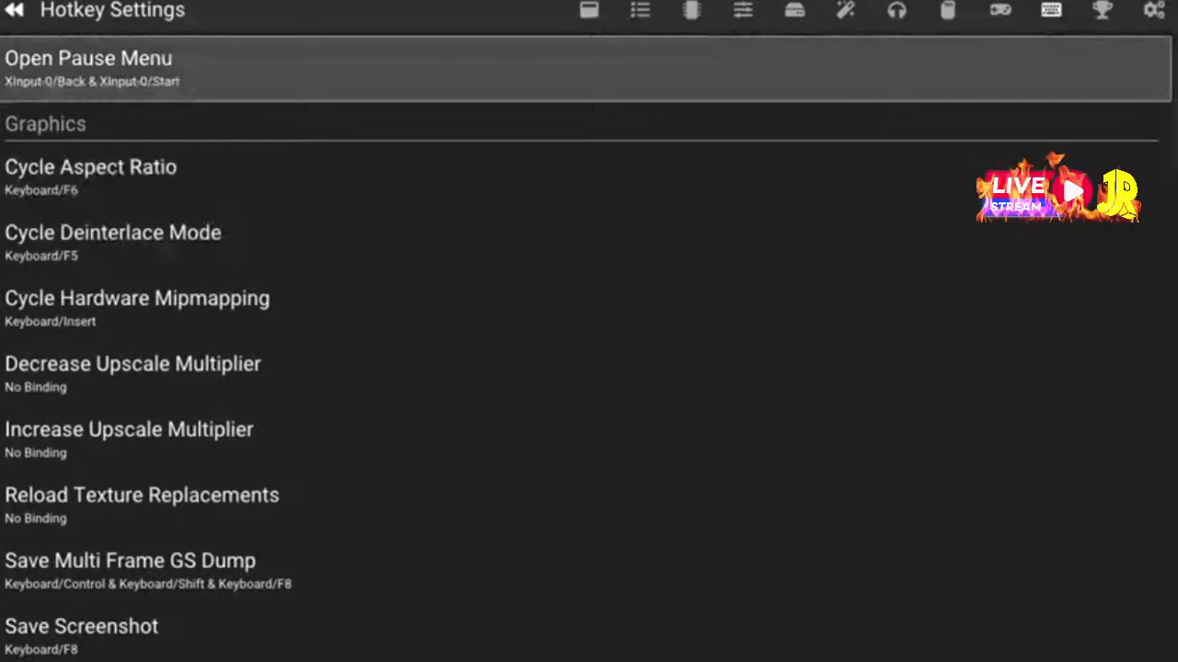
pyautogui.press('Return')
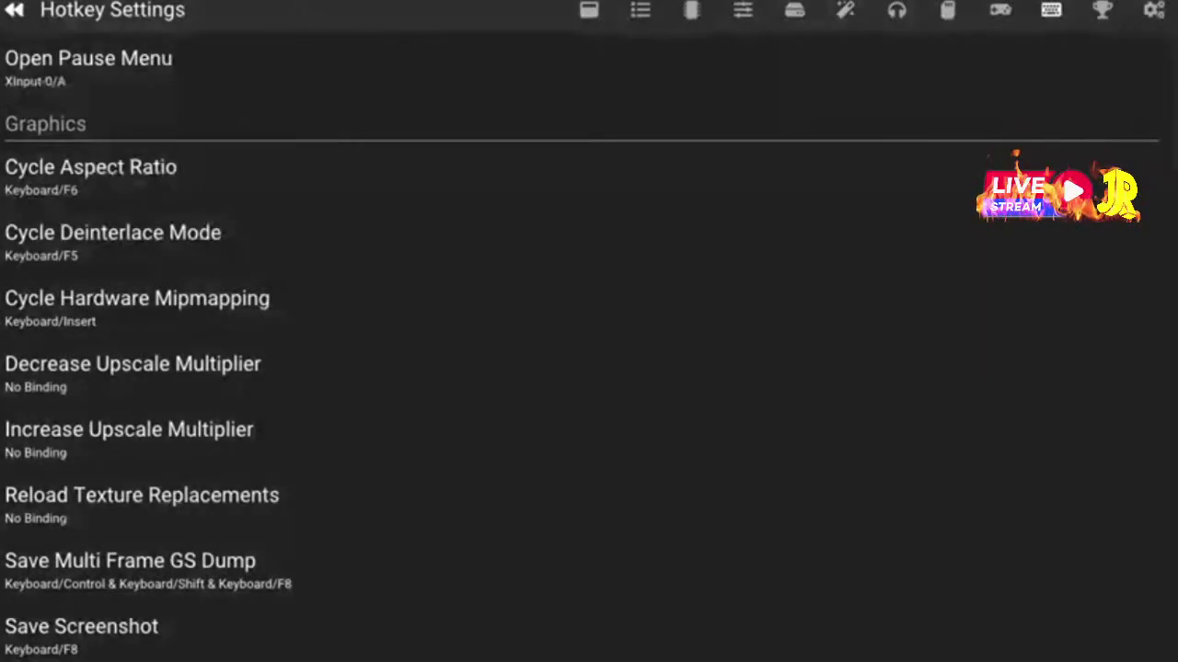
pyautogui.press('Down')
pyautogui.press('Down')
pyautogui.press('Up')
pyautogui.press('Up')
pyautogui.press('Return')
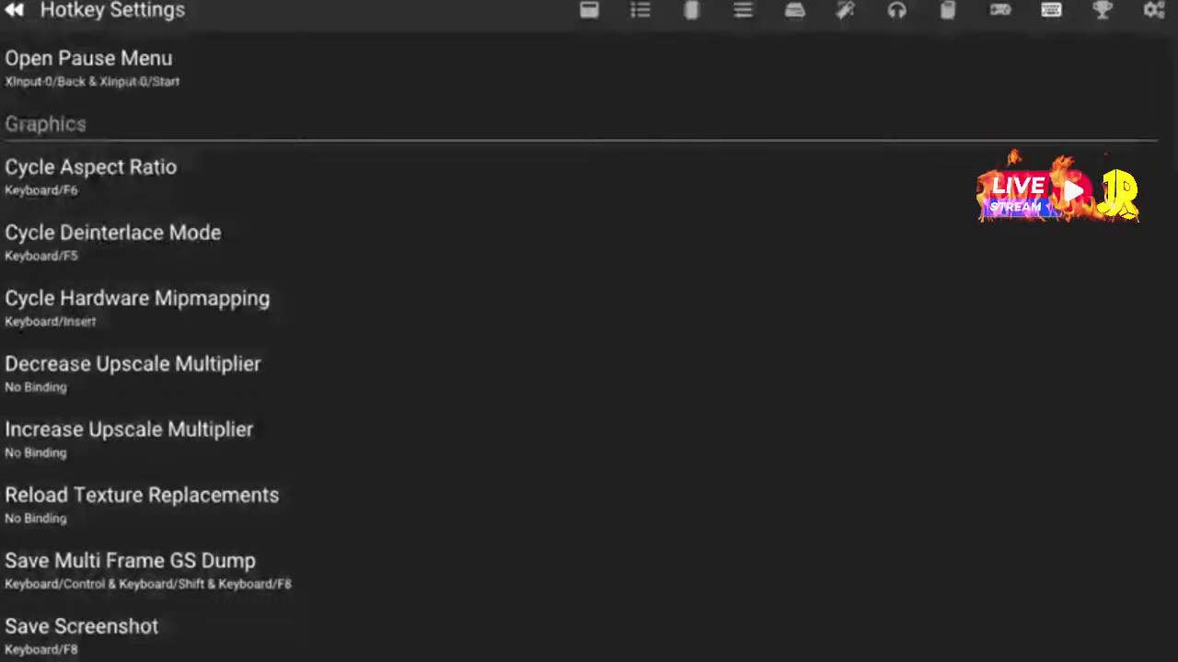
pyautogui.press('Up')
pyautogui.press('Up')
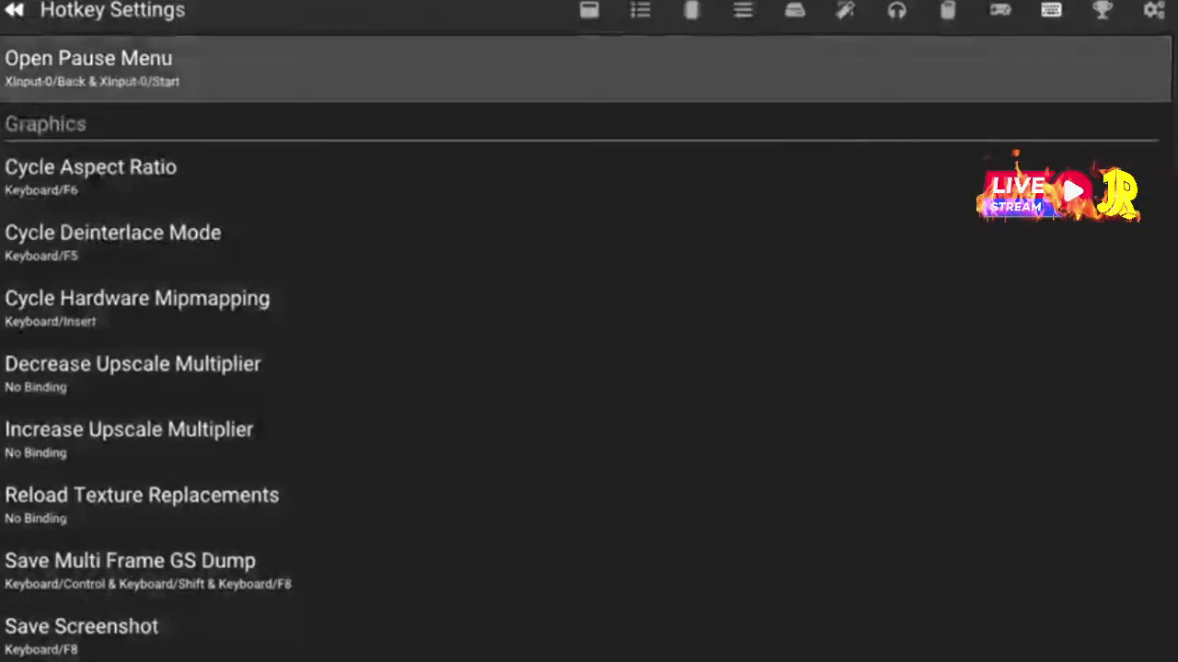
pyautogui.press('Down')
pyautogui.press('Down')
pyautogui.press('Down')
pyautogui.press('Down')
pyautogui.press('Down')
pyautogui.press('Down')
pyautogui.press('Down')
pyautogui.press('Down')
pyautogui.press('Down')
pyautogui.press('Down')
pyautogui.press('Down')
pyautogui.press('Down')
pyautogui.press('Down')
pyautogui.press('Down')
pyautogui.press('Down')
pyautogui.press('Down')
pyautogui.press('Down')
pyautogui.press('Down')
pyautogui.press('Down')
pyautogui.press('Down')
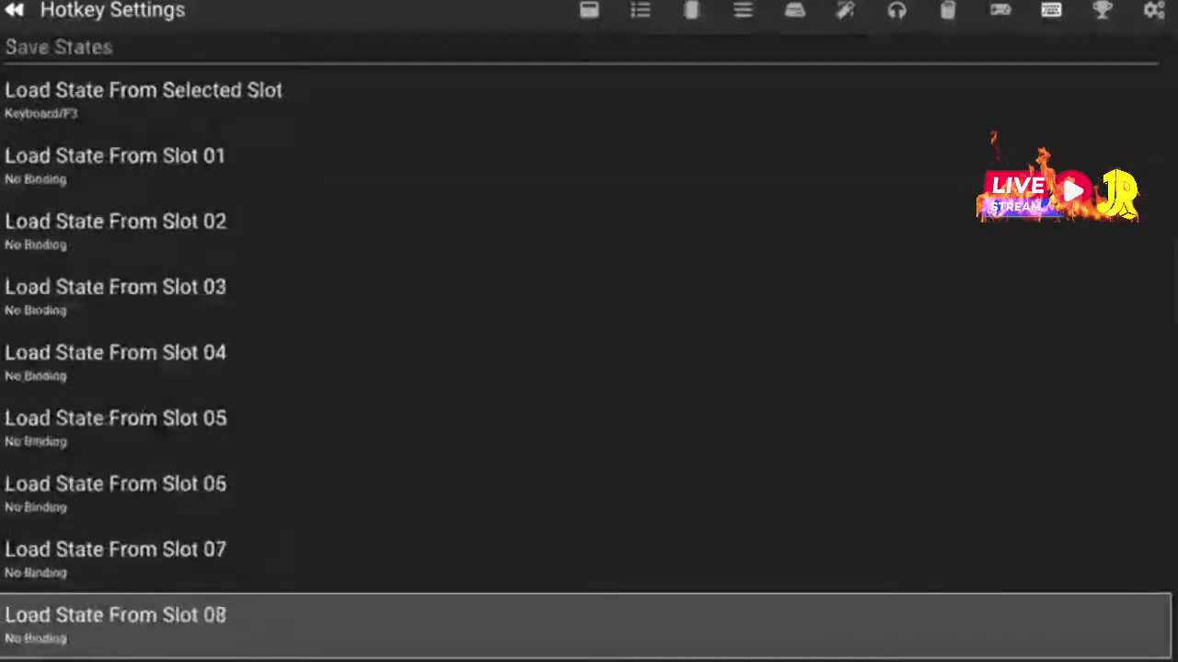
# Scroll through the save state and system hotkeys, then go to the Achievements page
pyautogui.press('Down')
pyautogui.press('Down')
pyautogui.press('Down')
pyautogui.press('Down')
pyautogui.press('Down')
pyautogui.press('Down')
pyautogui.press('Down')
pyautogui.press('Down')
pyautogui.press('Down')
pyautogui.press('Down')
pyautogui.press('Down')
pyautogui.press('Down')
pyautogui.press('Down')
pyautogui.press('Down')
pyautogui.press('Down')
pyautogui.press('Down')
pyautogui.press('Down')
pyautogui.press('Down')
pyautogui.press('Down')
pyautogui.press('Down')
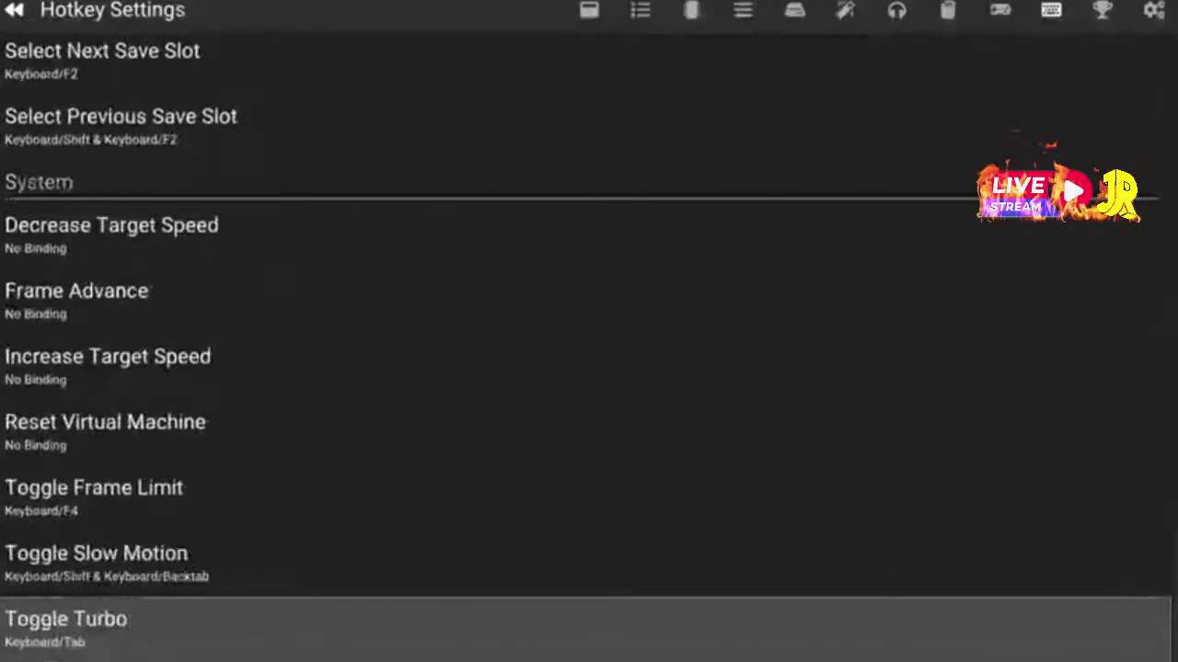
pyautogui.press('Up')
pyautogui.press('Up')
pyautogui.press('Up')
pyautogui.press('Up')
pyautogui.press('Up')
pyautogui.press('Up')
pyautogui.press('Up')
pyautogui.press('Up')
pyautogui.press('Up')
pyautogui.press('Up')
pyautogui.press('Up')
pyautogui.press('Up')
pyautogui.press('Up')
pyautogui.press('Up')
pyautogui.press('Up')
pyautogui.press('Up')
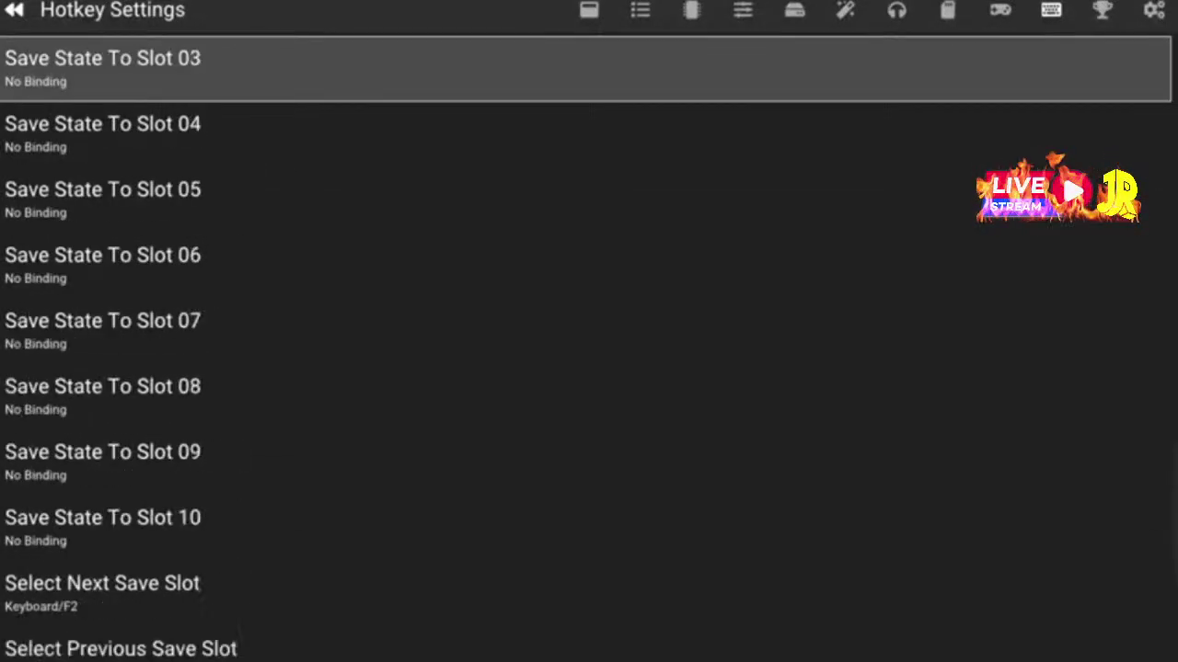
pyautogui.press('Up')
pyautogui.press('Up')
pyautogui.press('Up')
pyautogui.press('Up')
pyautogui.press('Up')
pyautogui.press('Up')
pyautogui.press('Up')
pyautogui.press('Up')
pyautogui.press('Up')
pyautogui.press('Up')
pyautogui.press('Up')
pyautogui.press('Up')
pyautogui.press('Up')
pyautogui.press('Up')
pyautogui.press('Up')
pyautogui.press('Up')
pyautogui.press('Up')
pyautogui.press('Up')
pyautogui.press('Up')
pyautogui.press('Up')
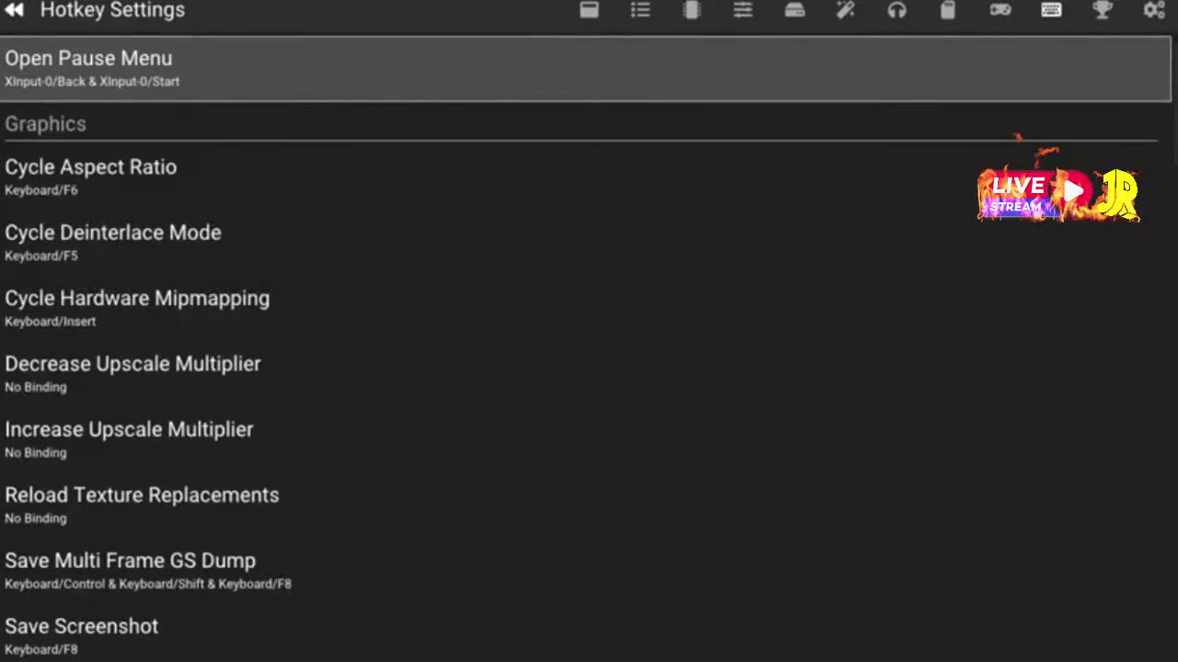
pyautogui.press('Right')
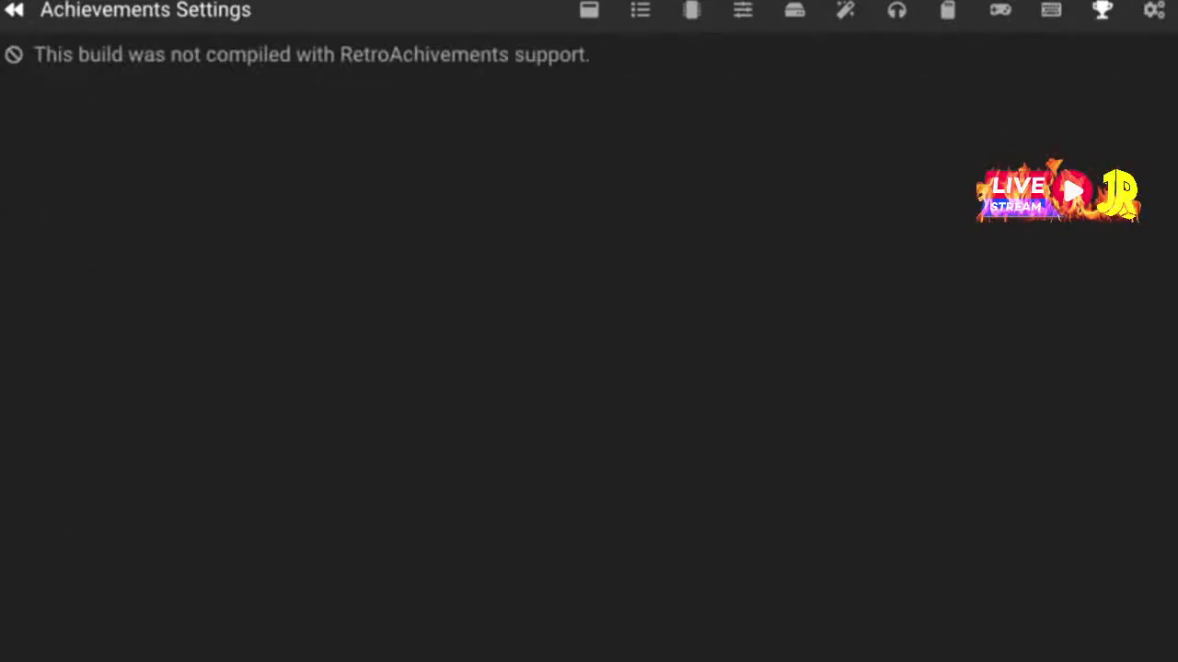
# Page through Advanced and Interface Settings, then exit settings back to the main menu
pyautogui.press('Right')
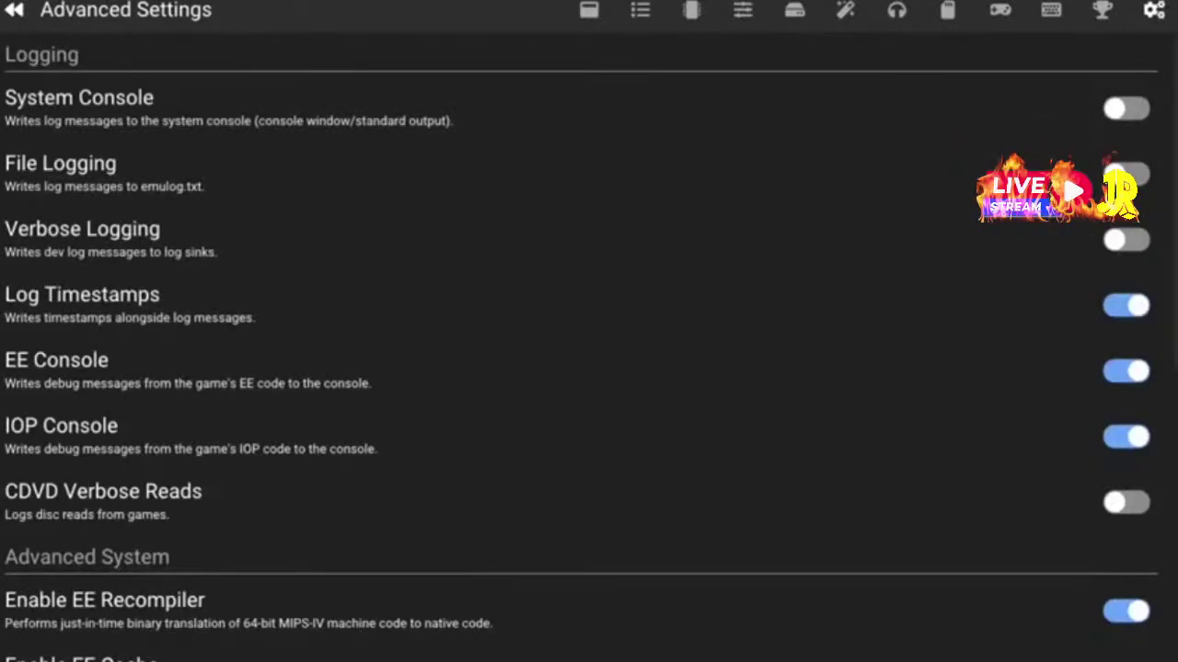
pyautogui.press('Down')
pyautogui.press('Down')
pyautogui.press('Down')
pyautogui.press('Down')
pyautogui.press('Down')
pyautogui.press('Down')
pyautogui.press('Down')
pyautogui.press('Down')
pyautogui.press('Down')
pyautogui.press('Down')
pyautogui.press('Down')
pyautogui.press('Down')
pyautogui.press('Down')
pyautogui.press('Down')
pyautogui.press('Down')
pyautogui.press('Down')
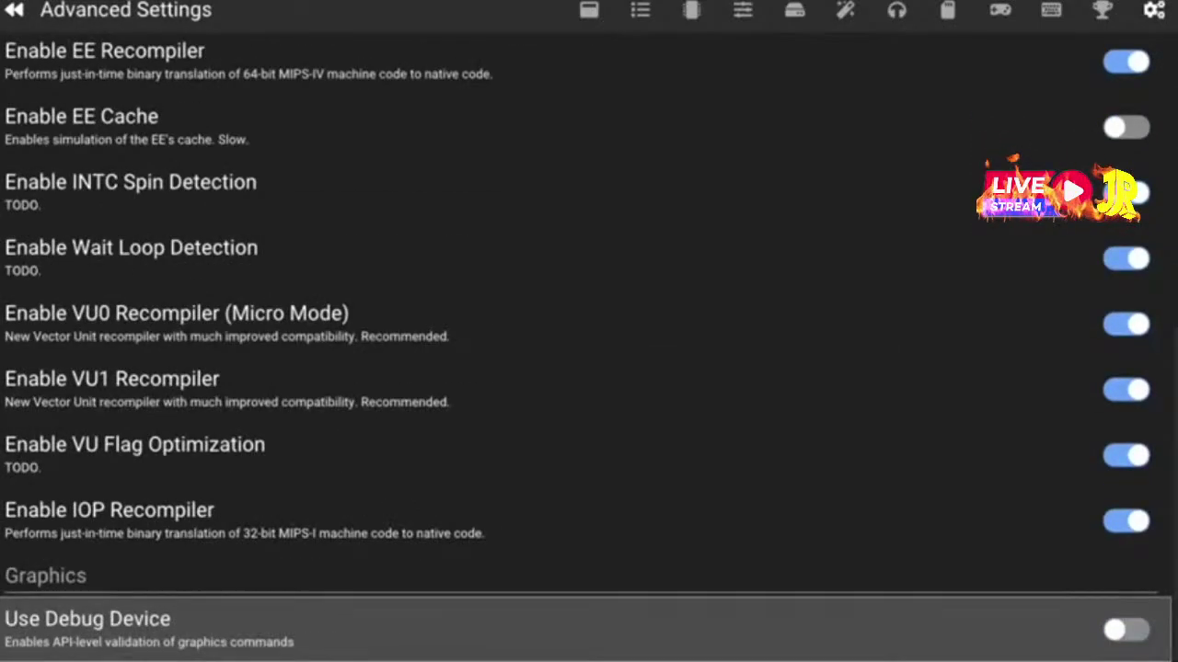
pyautogui.press('Up')
pyautogui.press('Up')
pyautogui.press('Up')
pyautogui.press('Up')
pyautogui.press('Up')
pyautogui.press('Up')
pyautogui.press('Up')
pyautogui.press('Up')
pyautogui.press('Up')
pyautogui.press('Up')
pyautogui.press('Up')
pyautogui.press('Up')
pyautogui.press('Up')
pyautogui.press('Up')
pyautogui.press('Up')
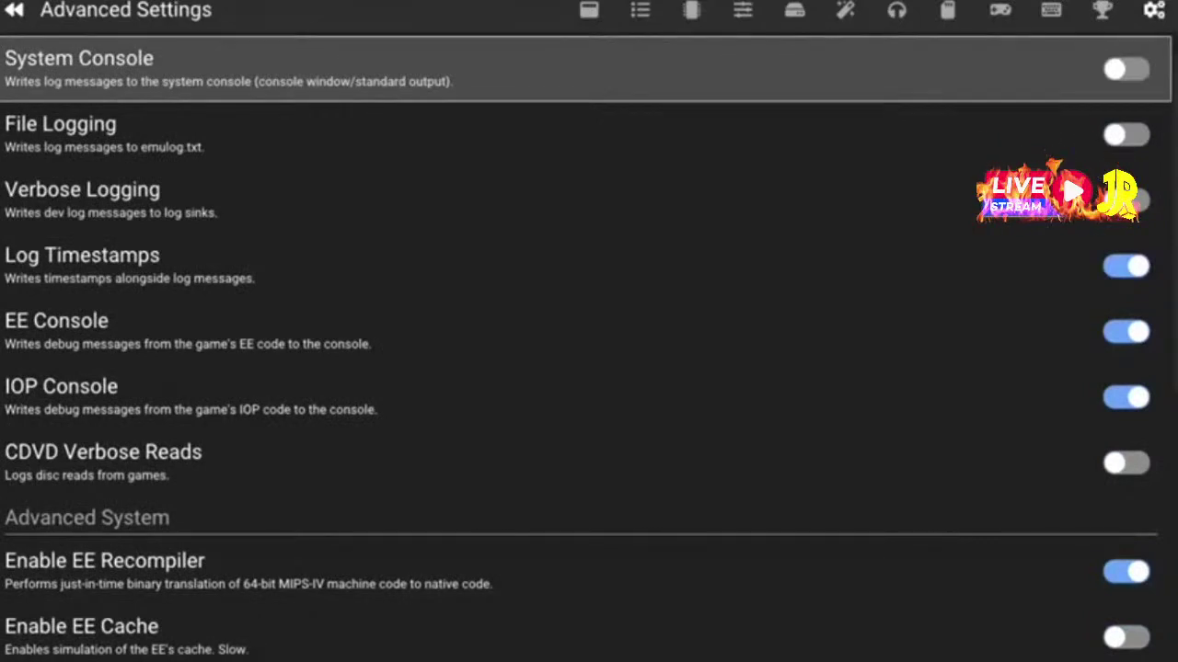
pyautogui.press('Right')
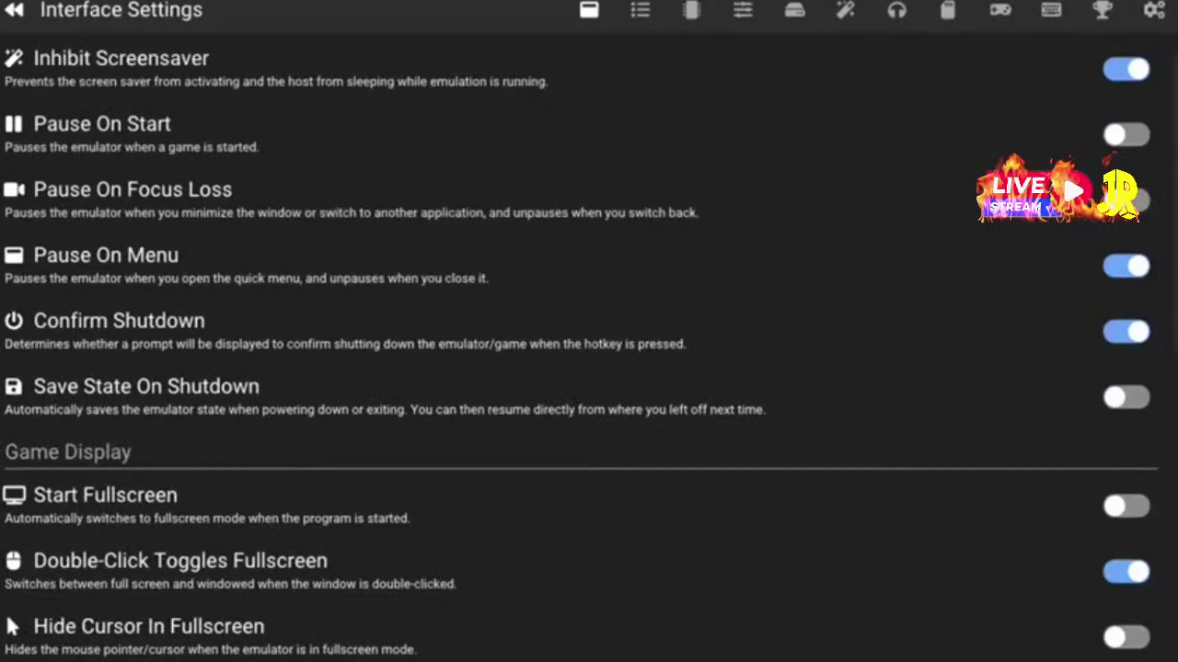
pyautogui.press('Escape')
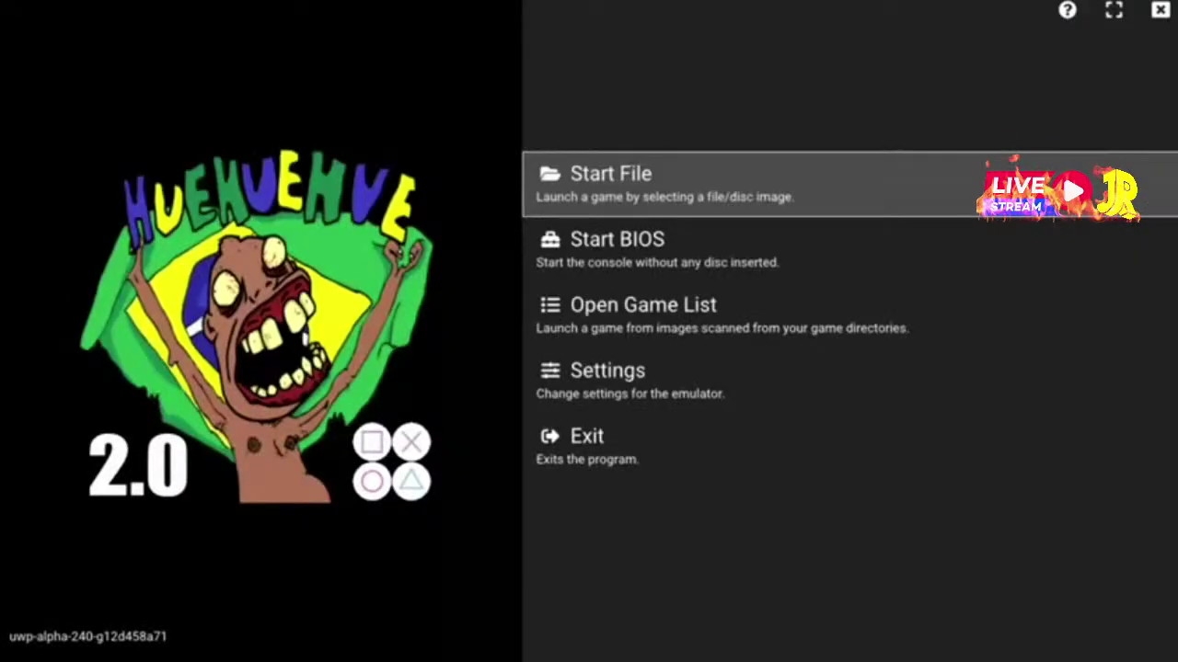
# Choose Start BIOS on the main menu to boot the PS2 without a disc
pyautogui.press('Down')
pyautogui.press('Down')
pyautogui.press('Up')
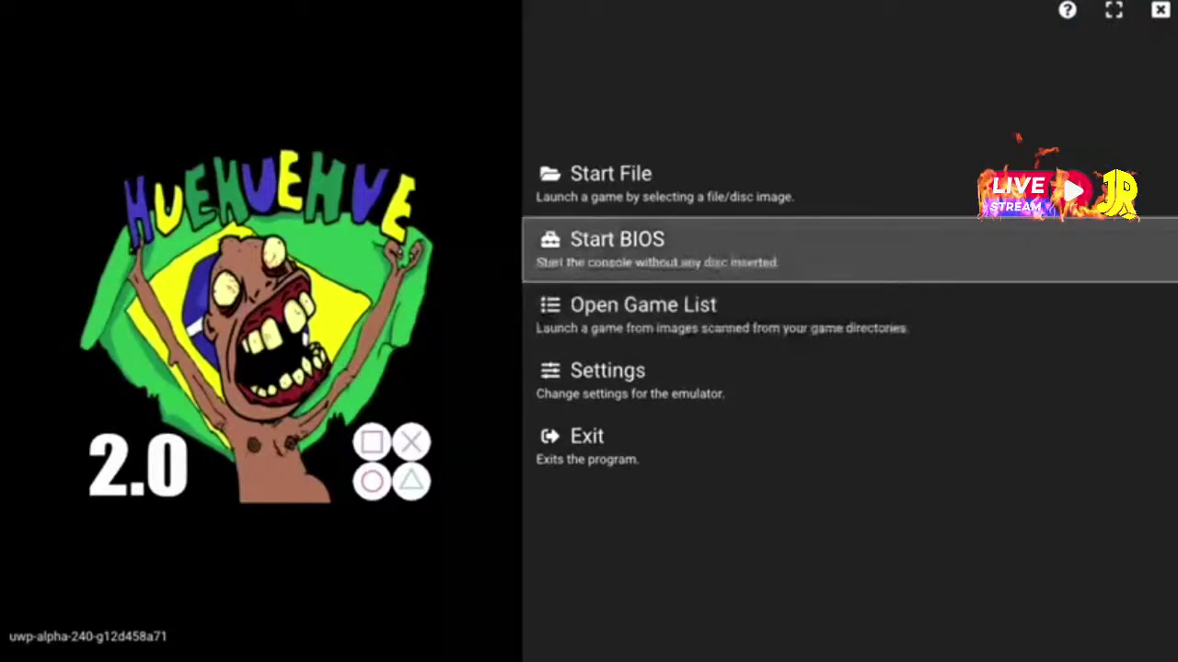
pyautogui.press('Return')
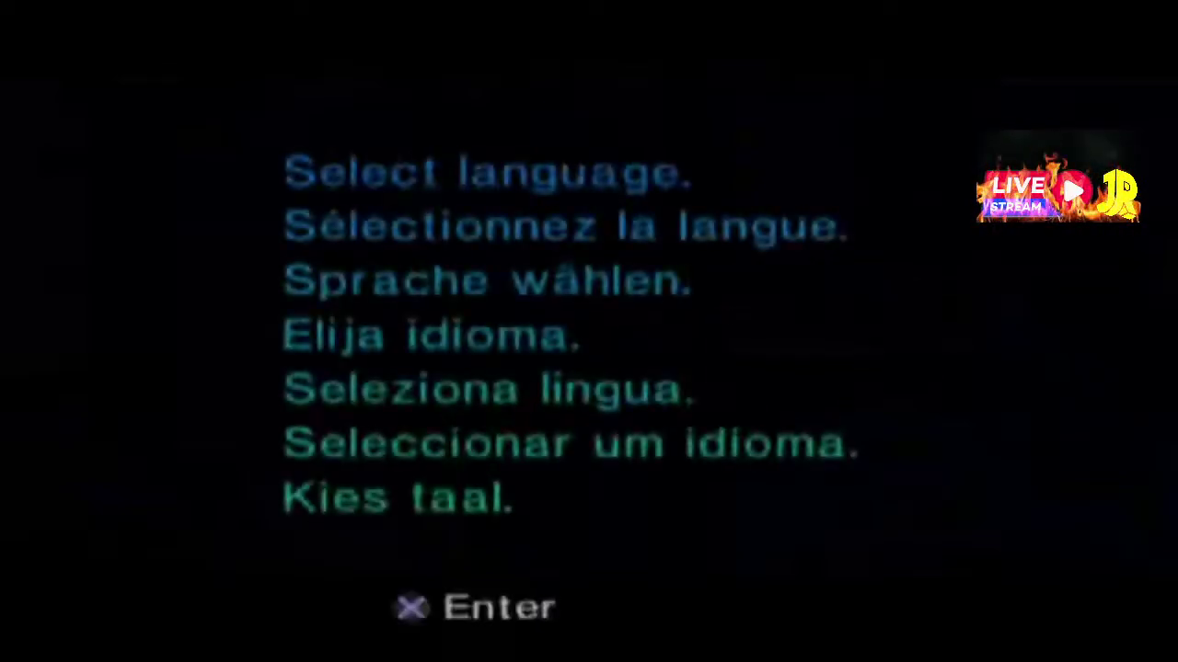
# Choose Português as the PS2 system language
pyautogui.press('Return')
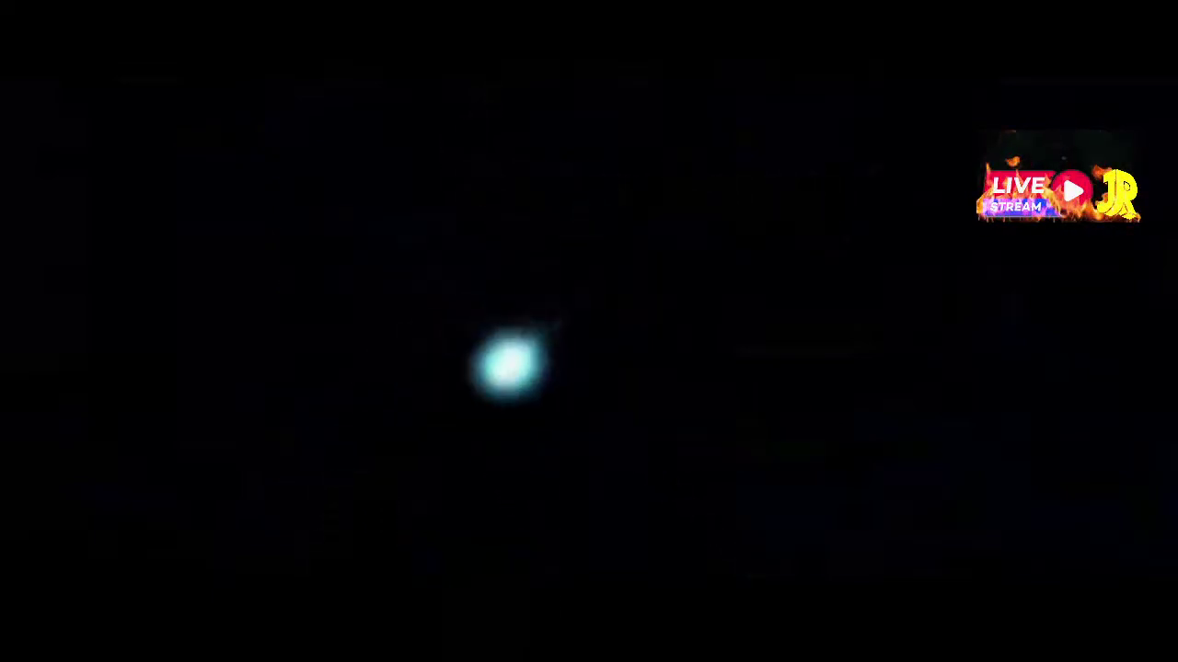
pyautogui.press('Left')
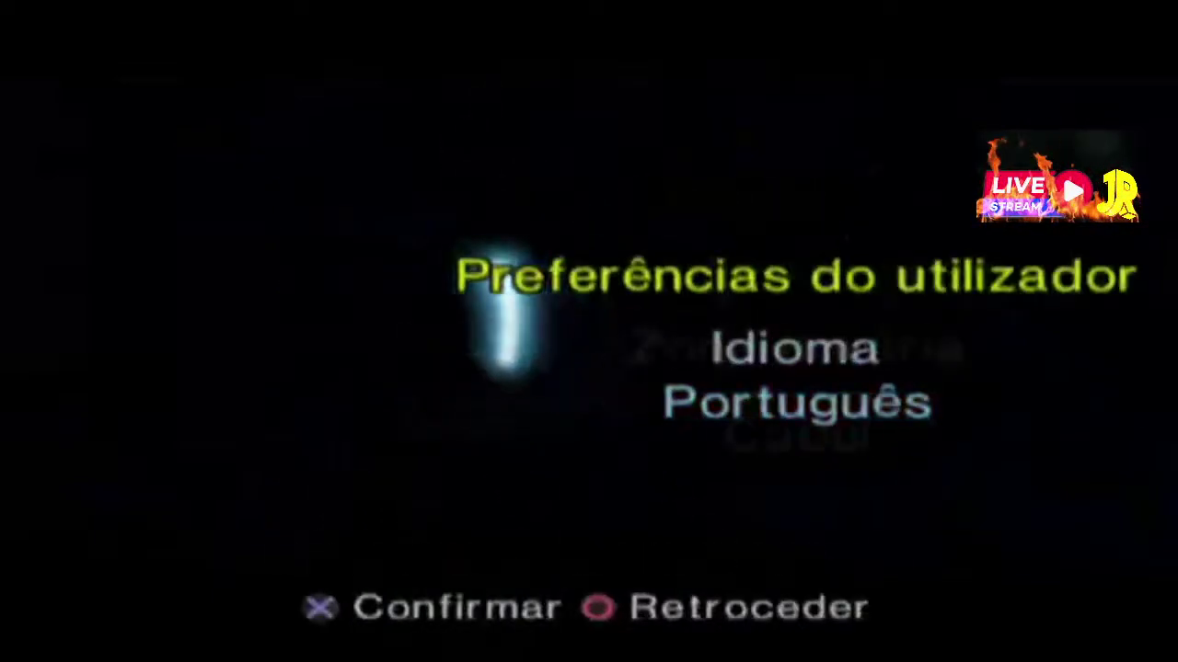
pyautogui.press('Return')
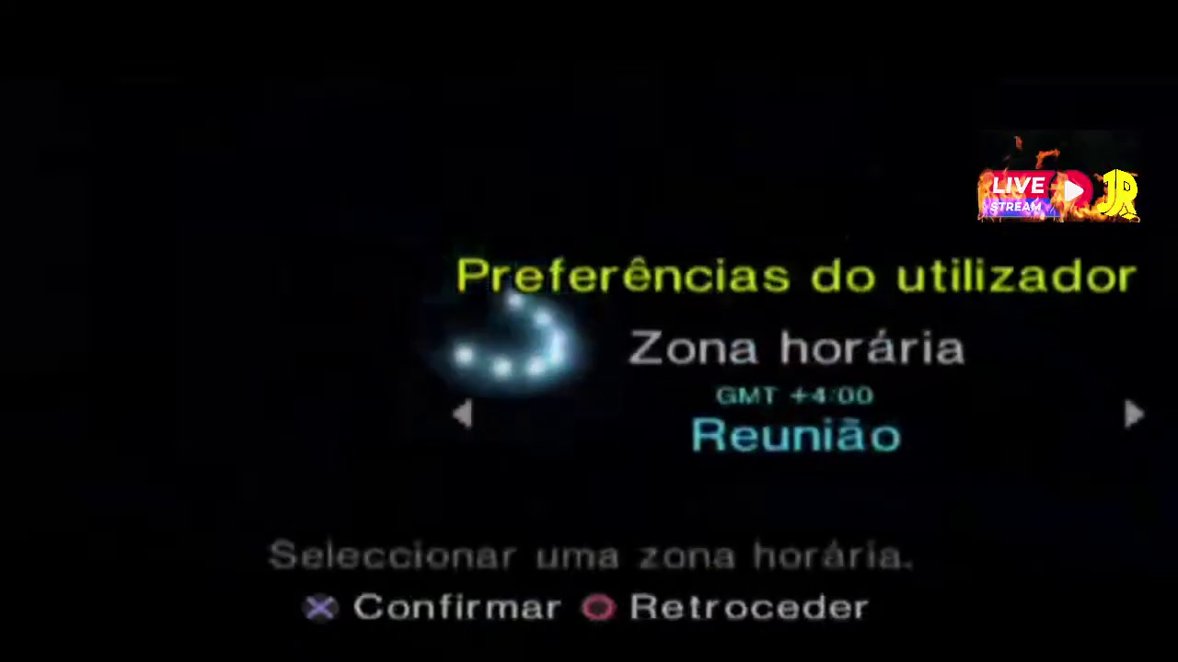
# Set the time zone to Sudoeste da Gronelândia (GMT -3:00), finish setup, and bring up the pause menu
pyautogui.press('Left')
pyautogui.press('Left')
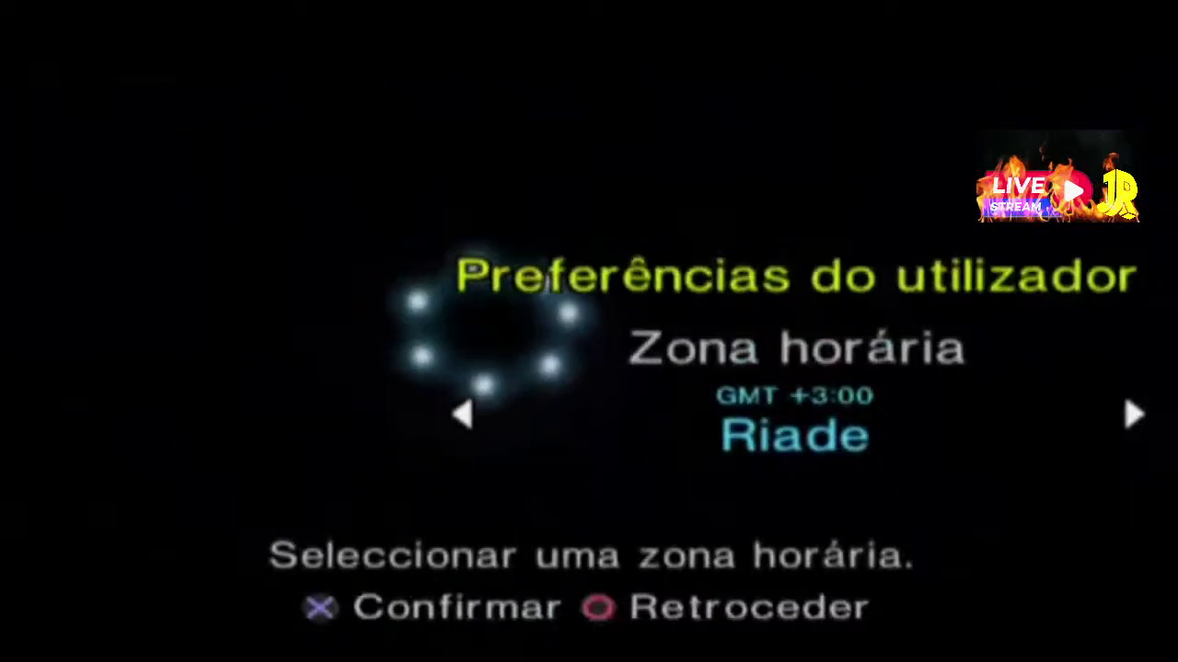
pyautogui.press('Left')
pyautogui.press('Left')
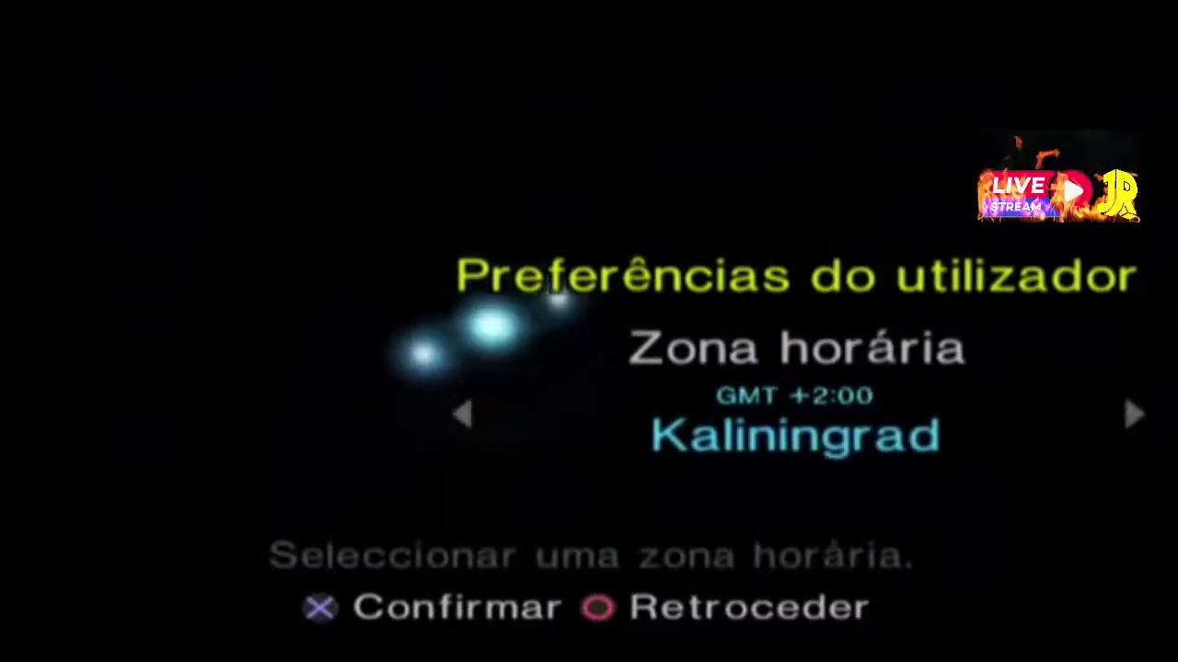
pyautogui.press('Left')
pyautogui.press('Left')
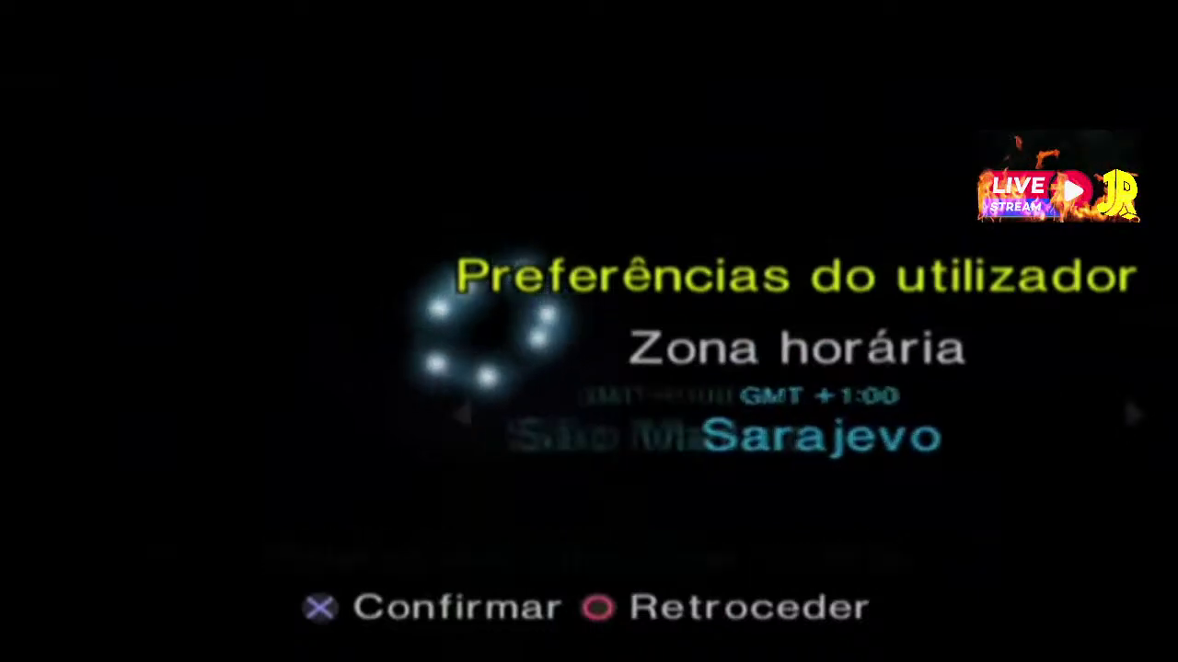
pyautogui.press('Left')
pyautogui.press('Left')
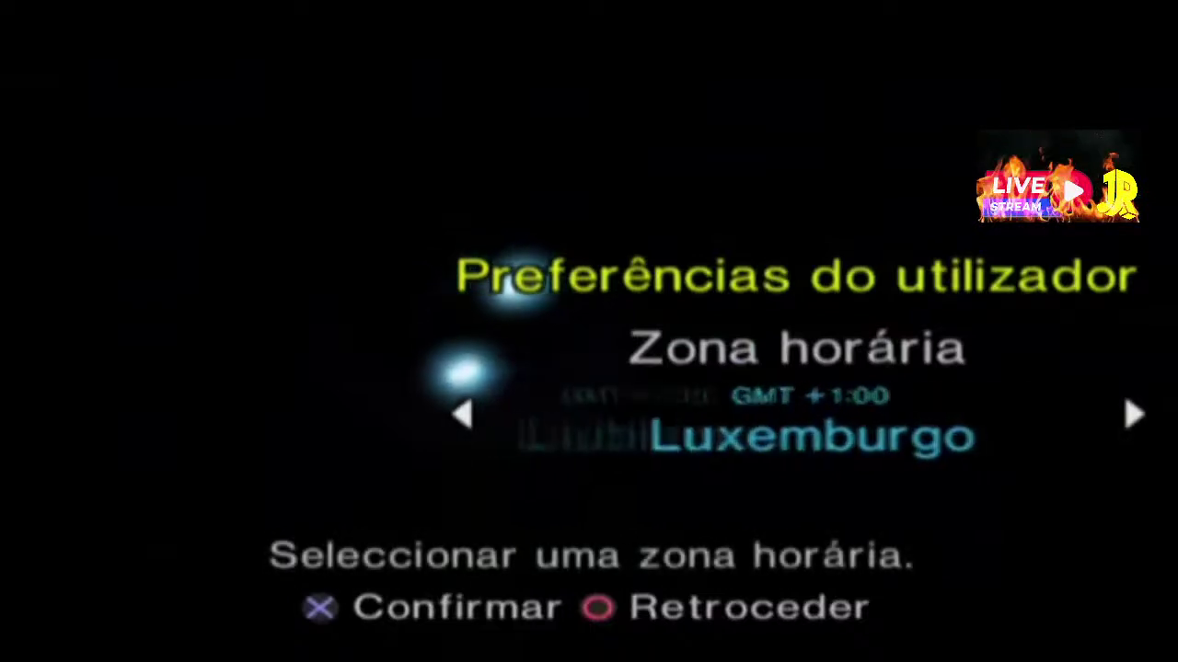
pyautogui.press('Left')
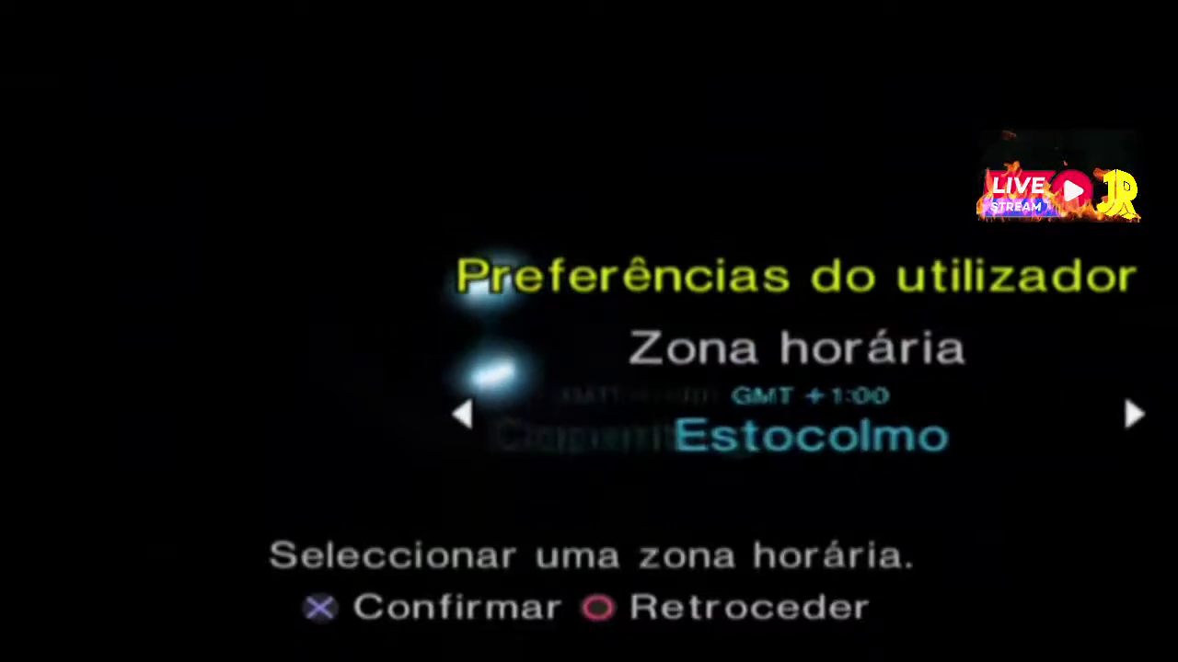
pyautogui.press('Left')
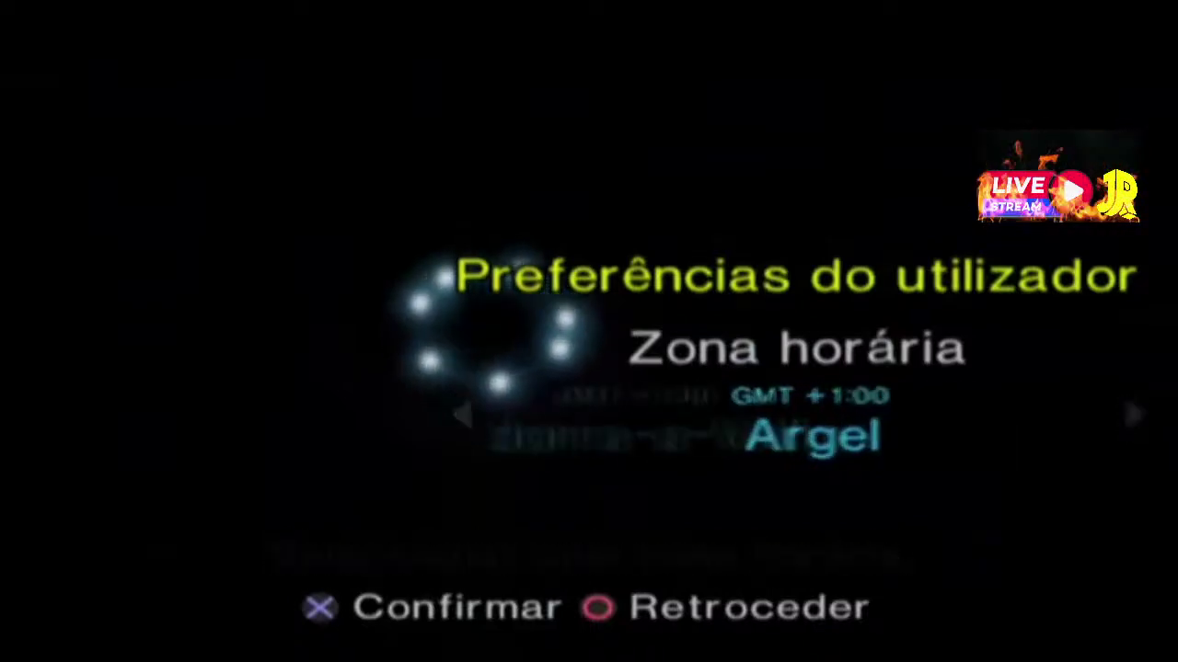
pyautogui.press('Left')
pyautogui.press('Left')
pyautogui.press('Left')
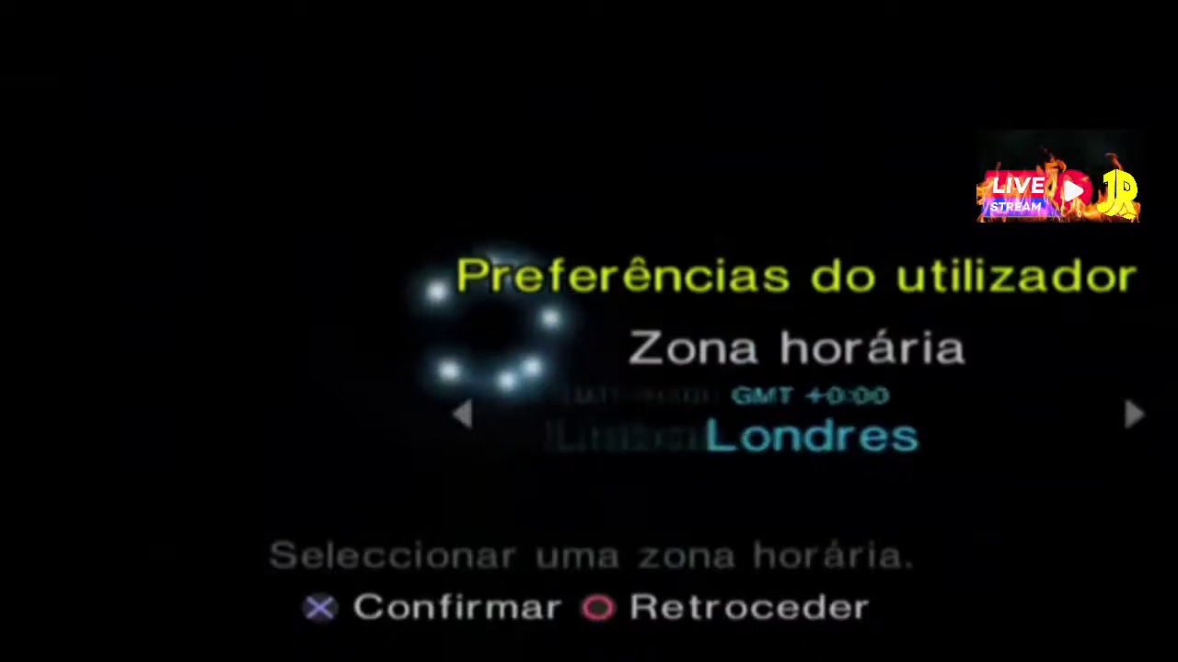
pyautogui.press('Left')
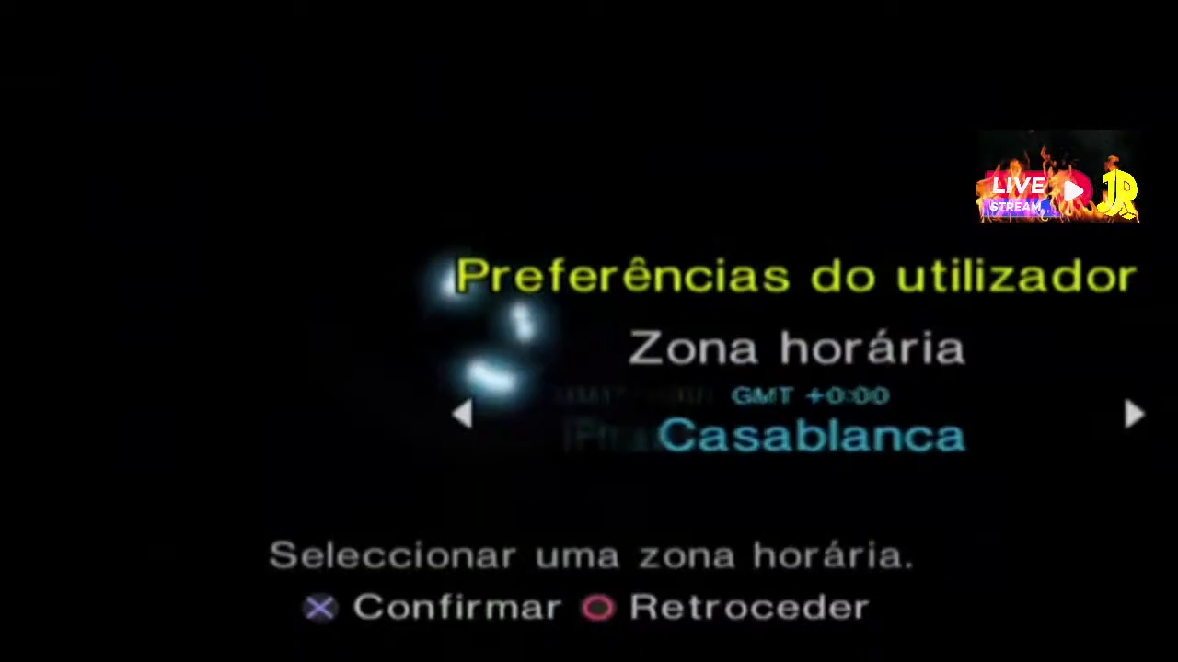
pyautogui.press('Left')
pyautogui.press('Left')
pyautogui.press('Left')
pyautogui.press('Left')
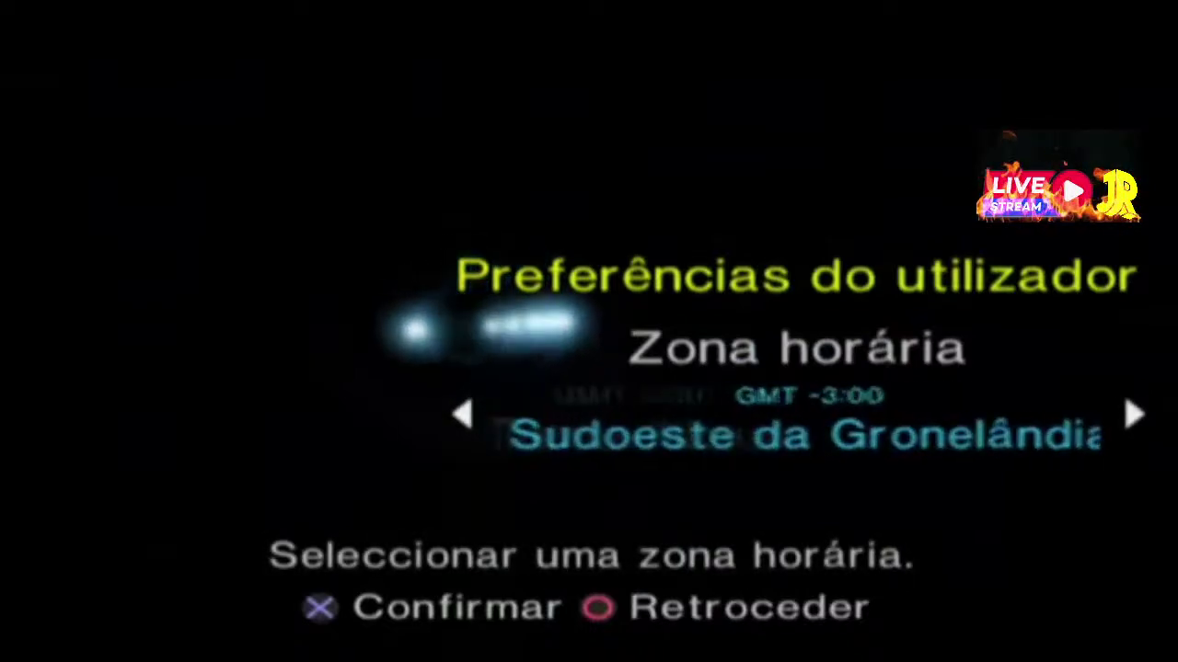
pyautogui.press('Left')
pyautogui.press('Left')
pyautogui.press('Right')
pyautogui.press('Right')
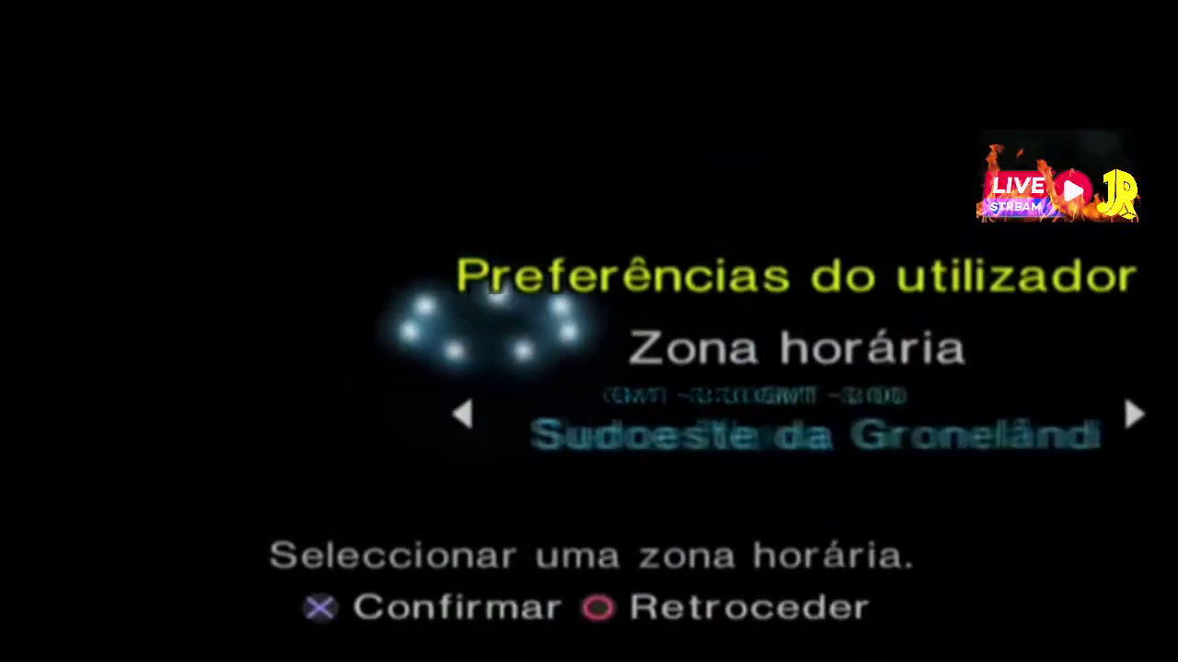
pyautogui.press('Left')
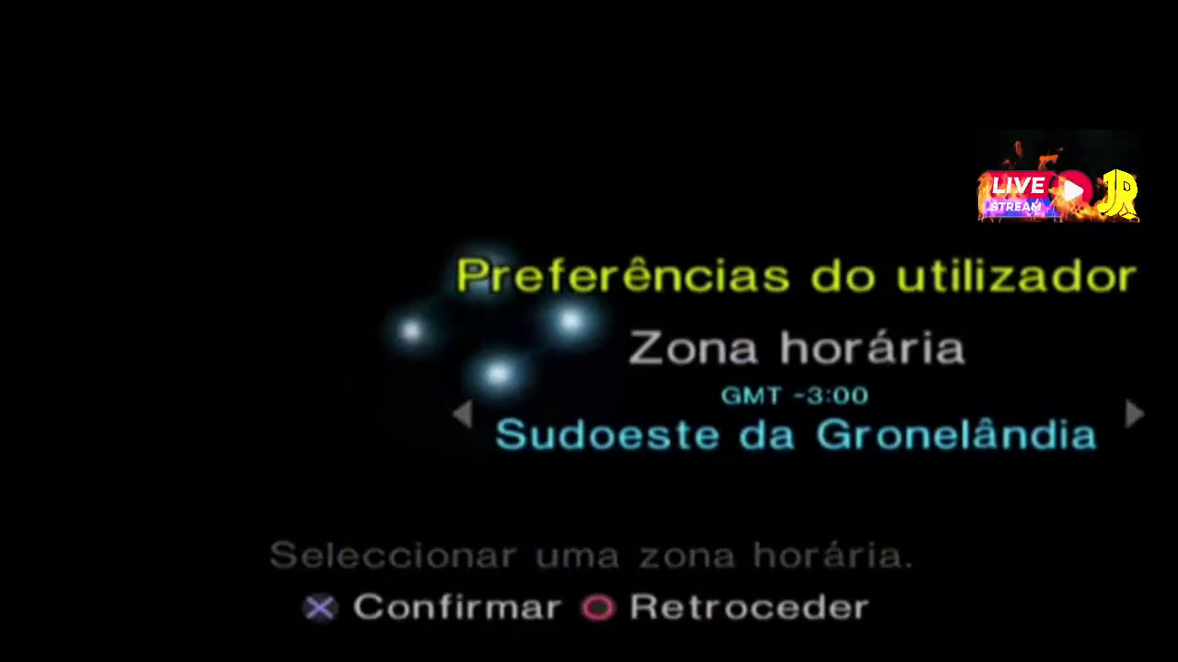
pyautogui.press('Return')
pyautogui.press('Return')
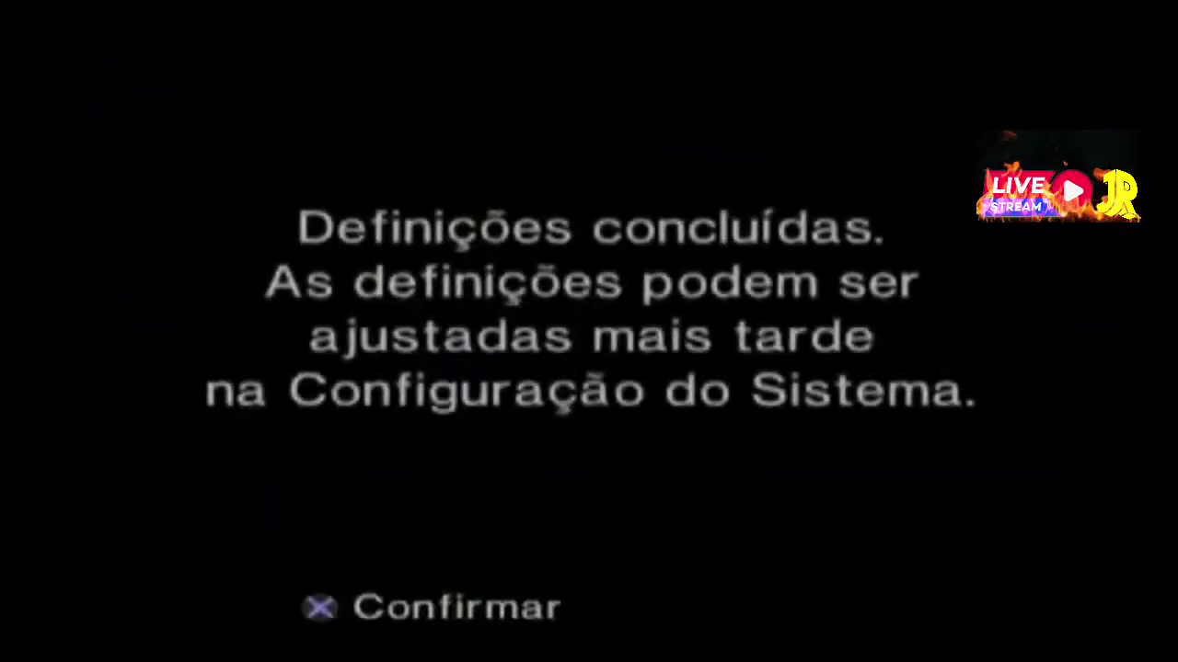
pyautogui.press('Return')
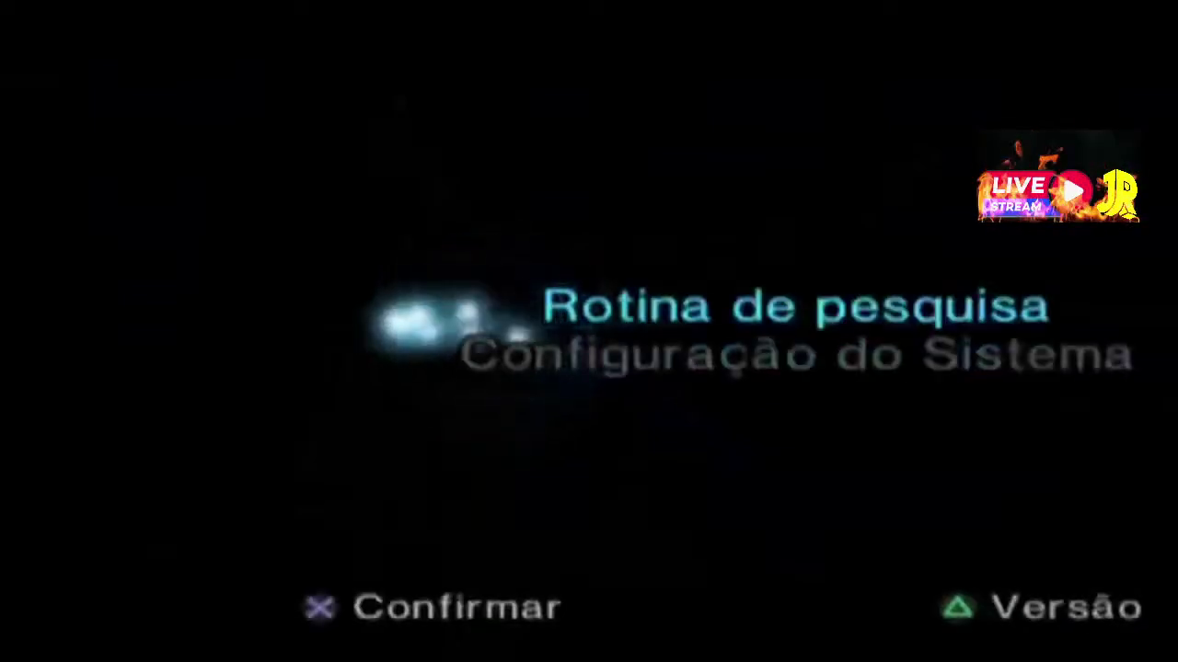
pyautogui.press('Escape')
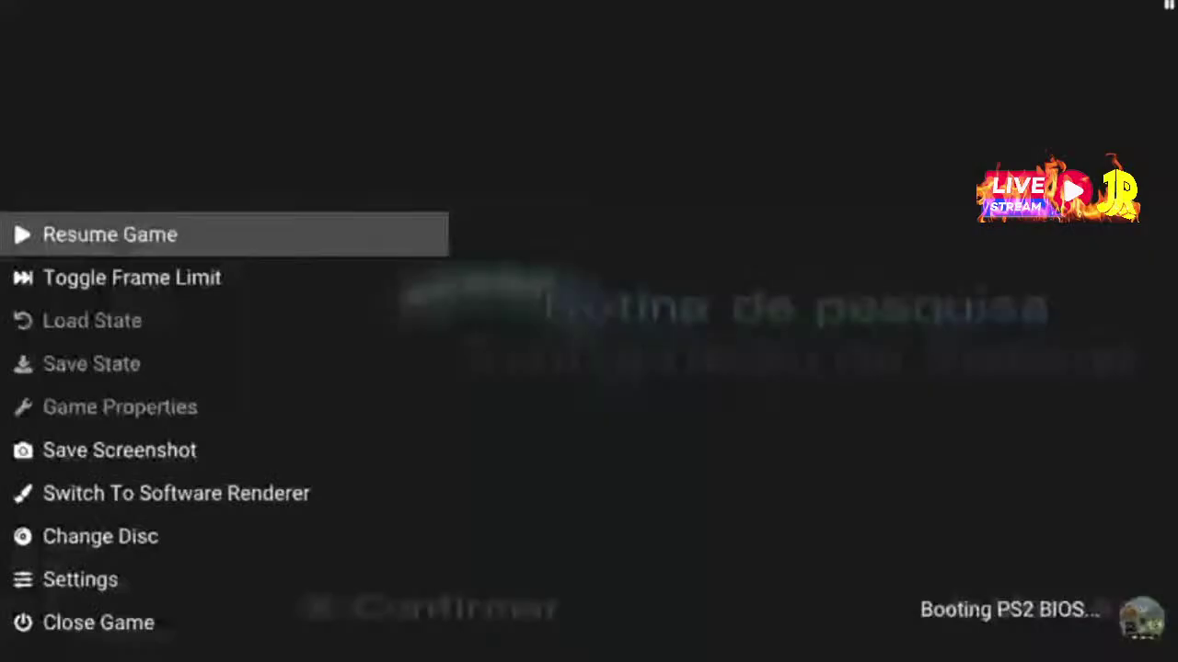
# Choose Close Game in the pause menu to shut down the BIOS session
pyautogui.press('Down')
pyautogui.press('Down')
pyautogui.press('Down')
pyautogui.press('Down')
pyautogui.press('Down')
pyautogui.press('Down')
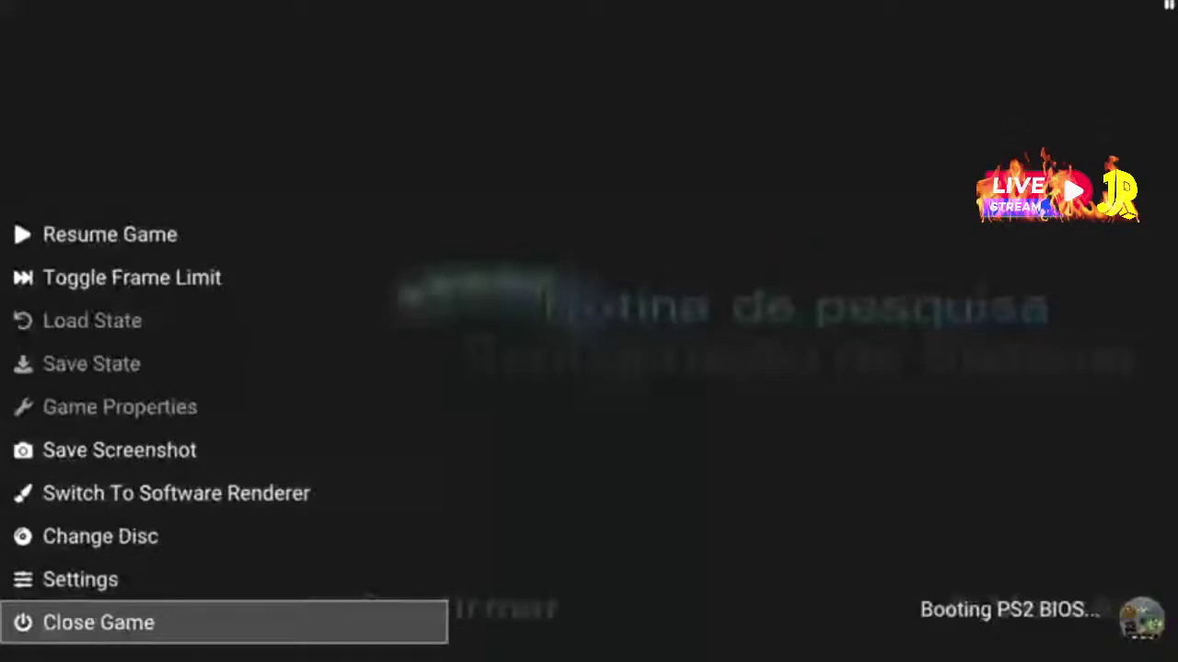
pyautogui.press('Return')
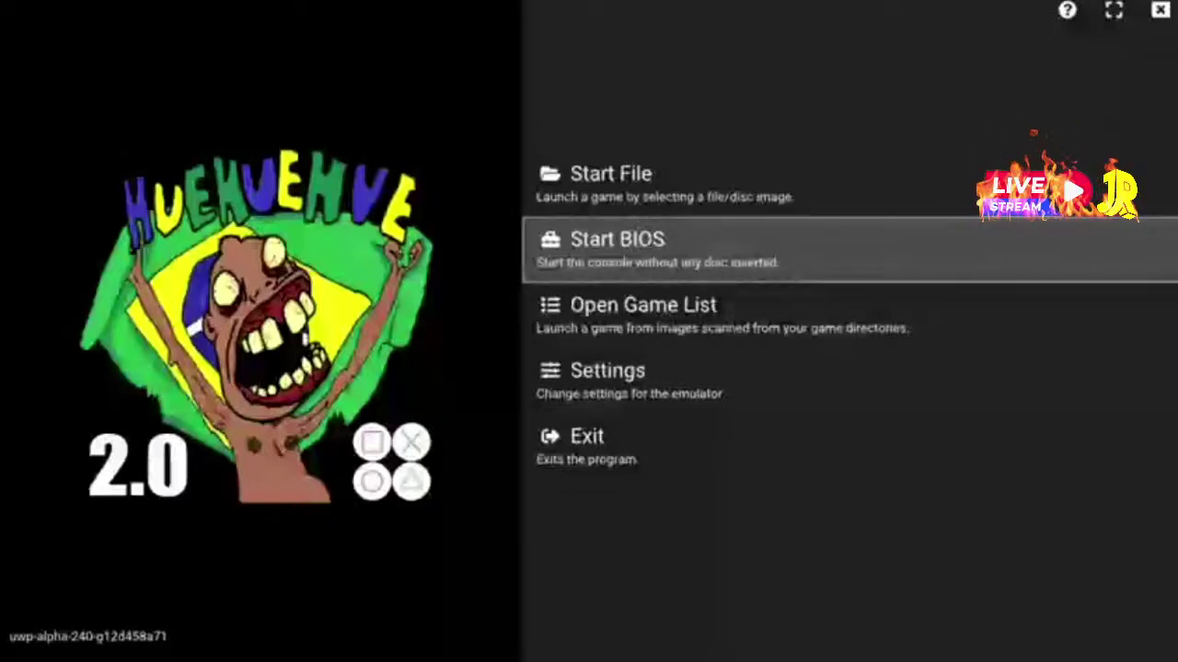
pyautogui.press('Down')
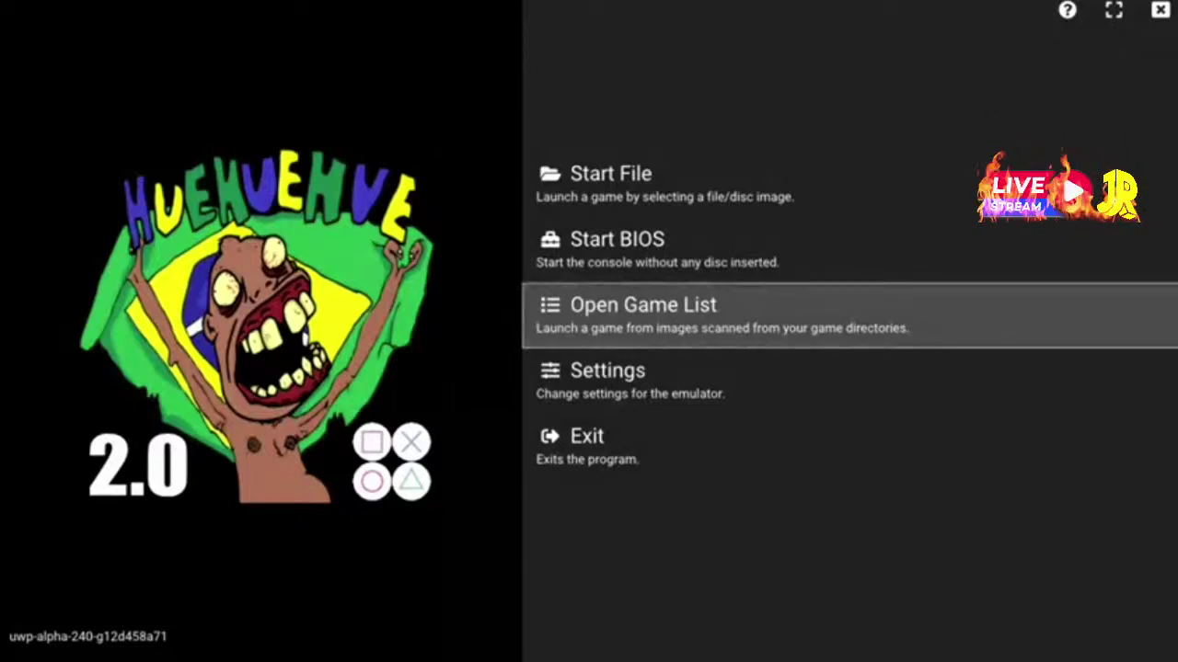
pyautogui.press('Down')
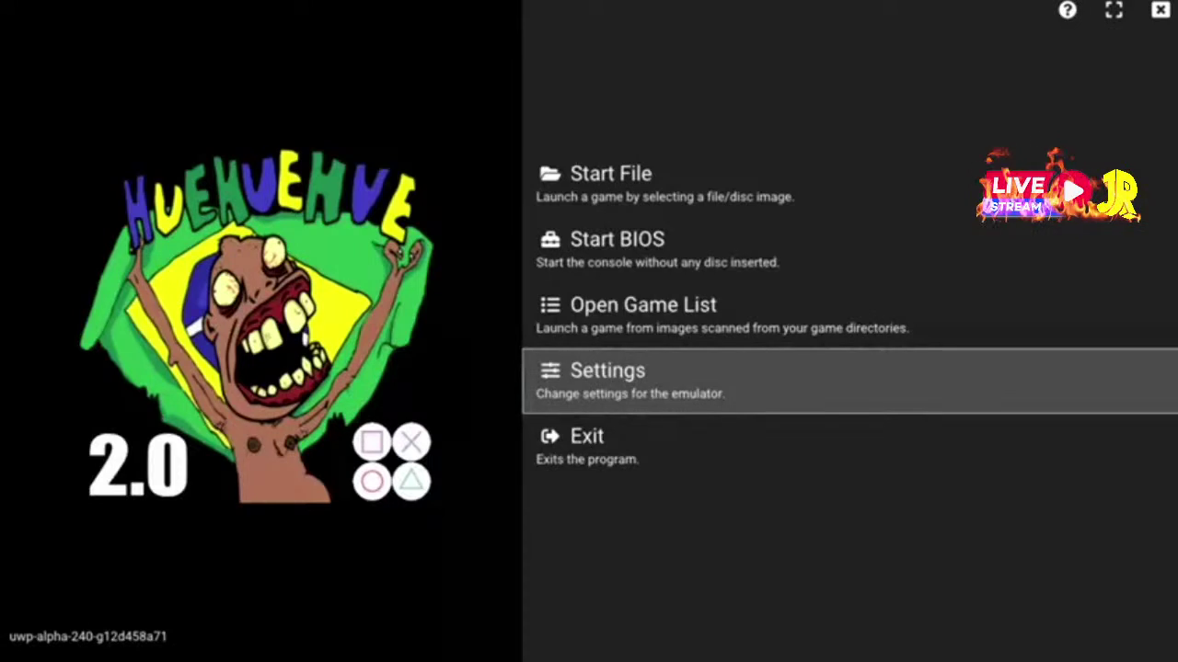
pyautogui.press('Up')
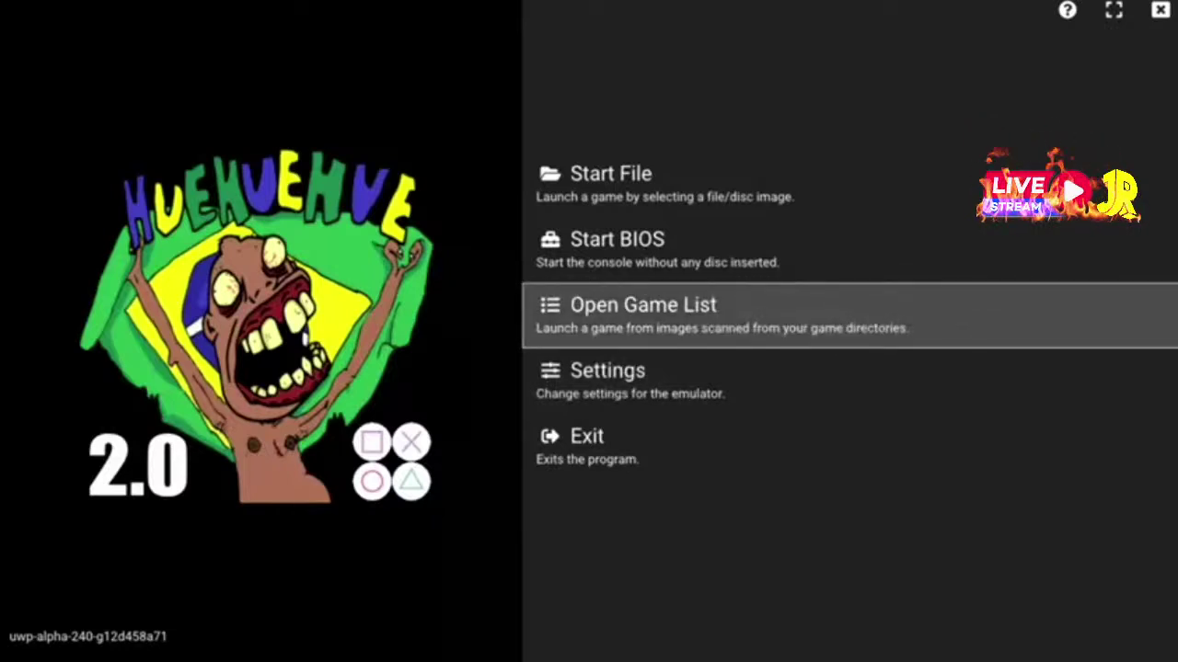
pyautogui.moveTo(917, 76)
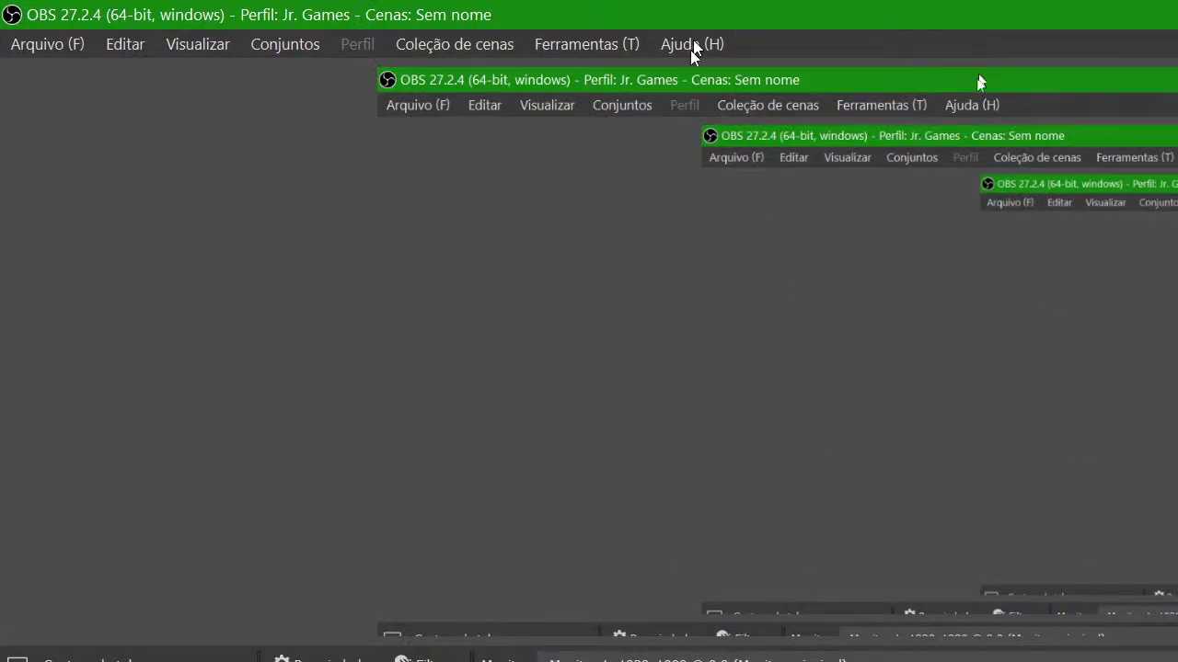
# Set the OBS preview size to Tela (1280x720) and hide OBS to show the desktop
pyautogui.rightClick(666, 243)
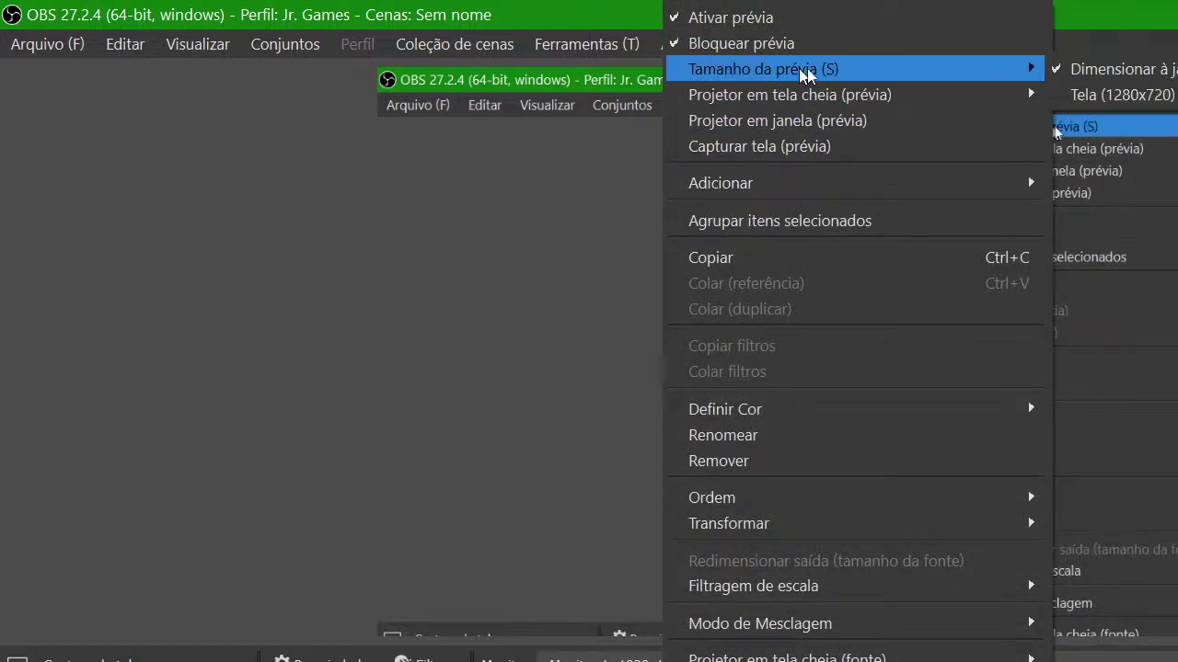
pyautogui.moveTo(1021, 69)
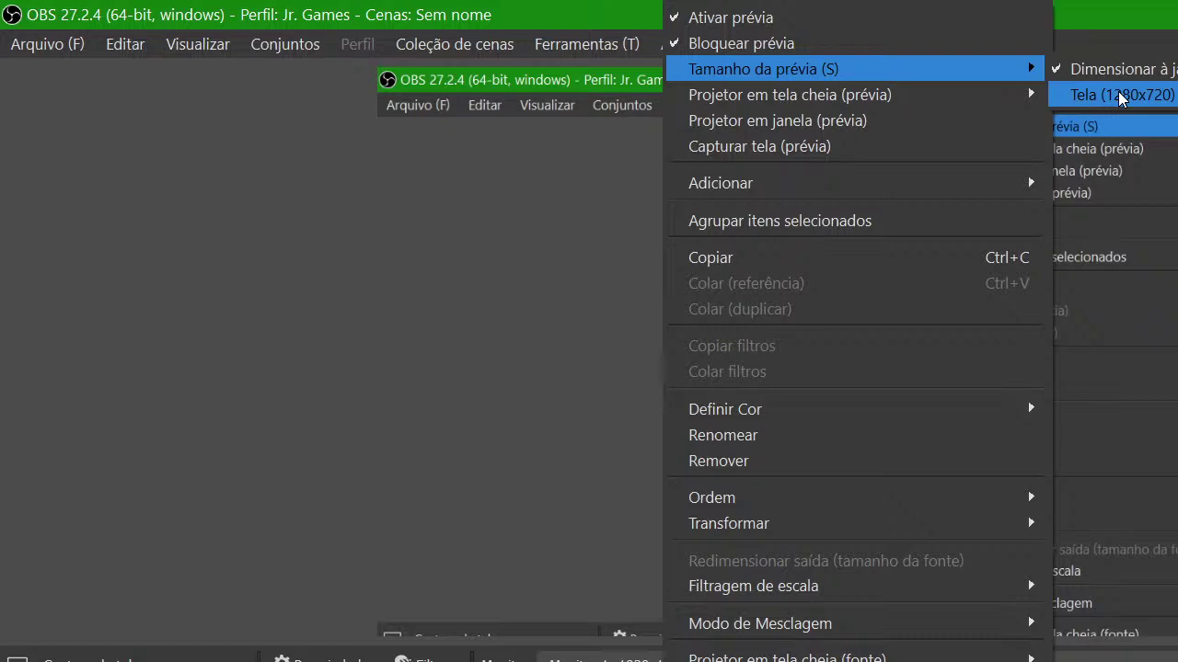
pyautogui.click(1121, 96)
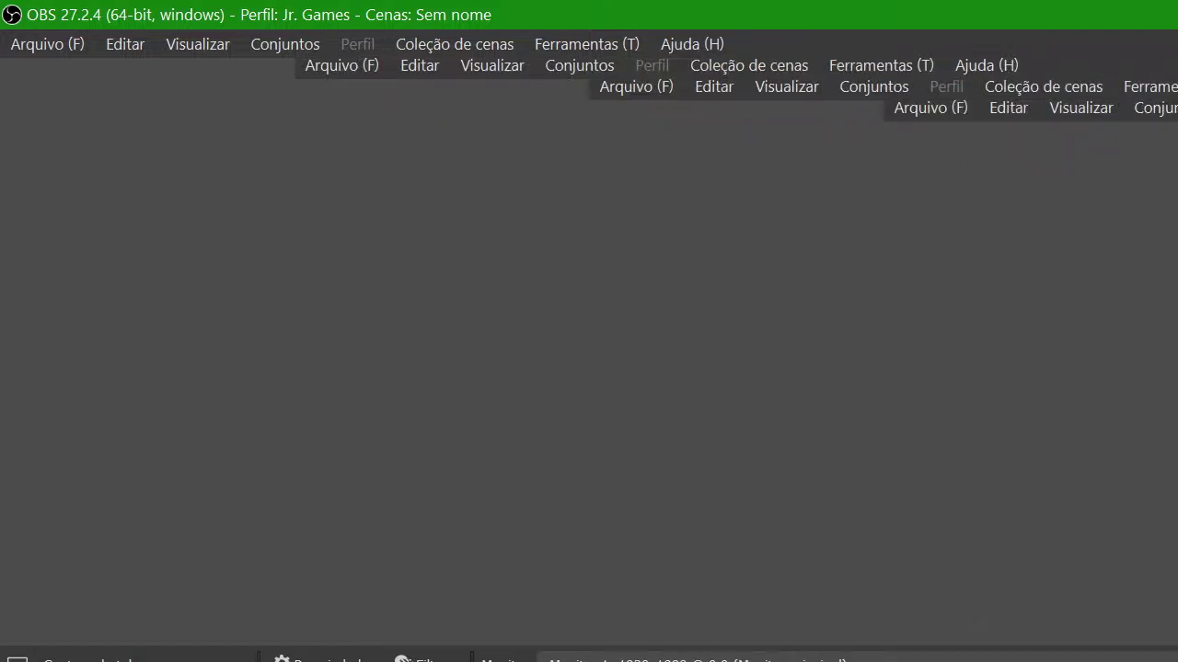
pyautogui.press('super+d')
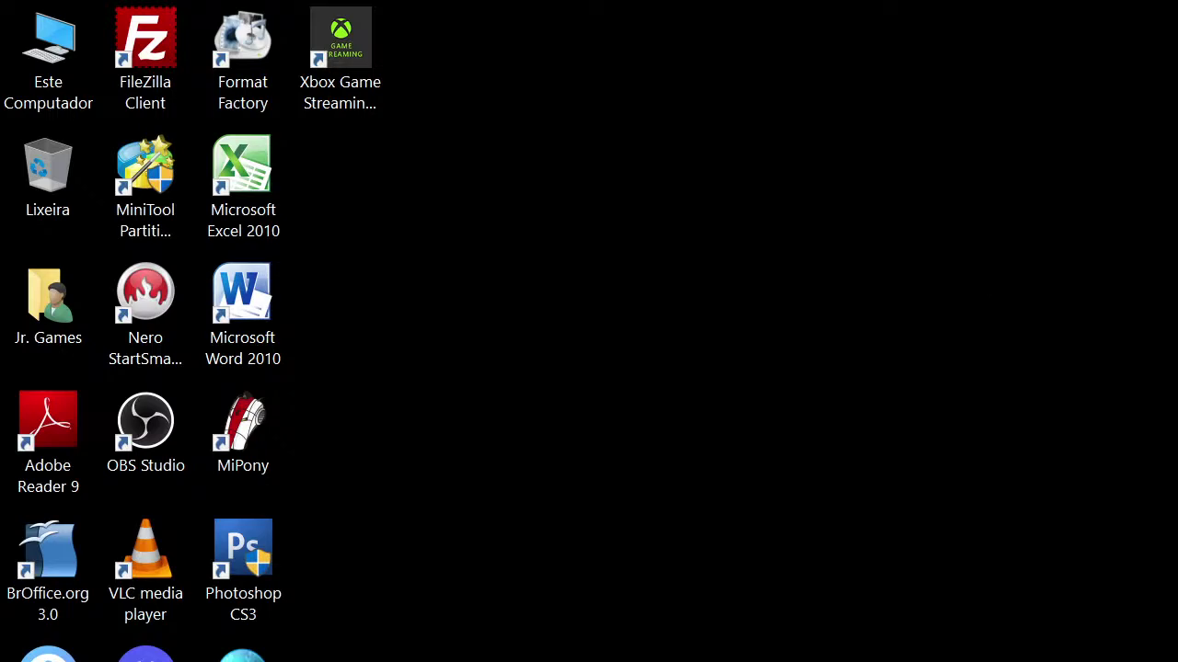
# Open Display settings from the desktop and pick 1920 × 1080 for screen resolution
pyautogui.press('super+d')
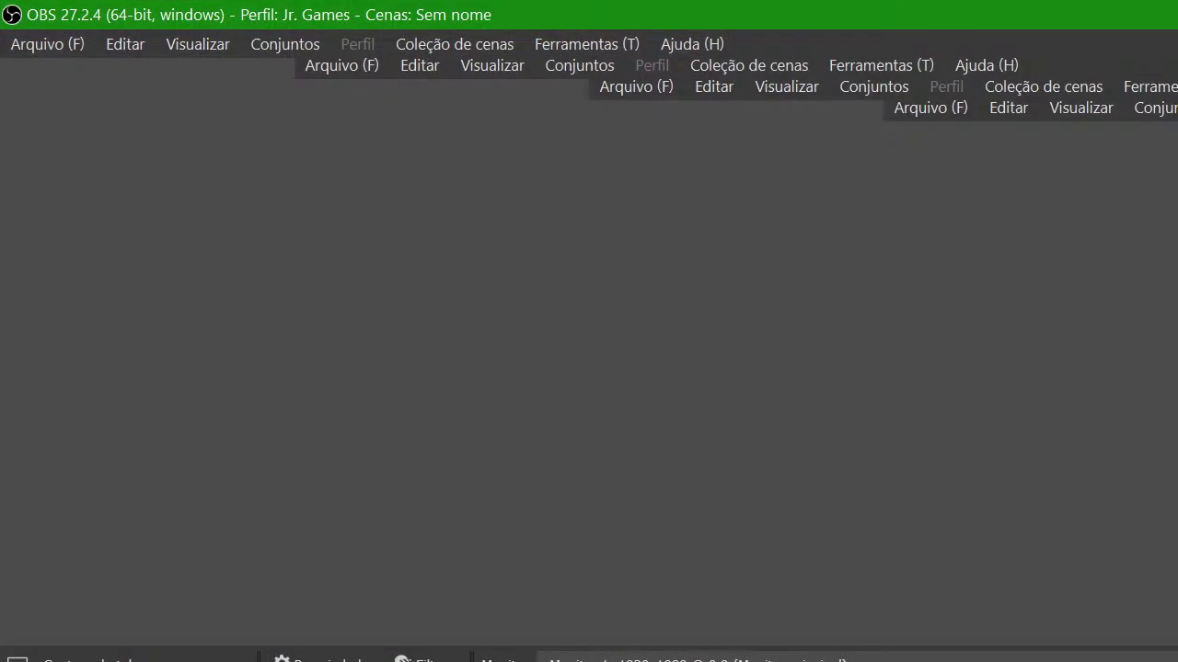
pyautogui.press('super+d')
pyautogui.rightClick(849, 221)
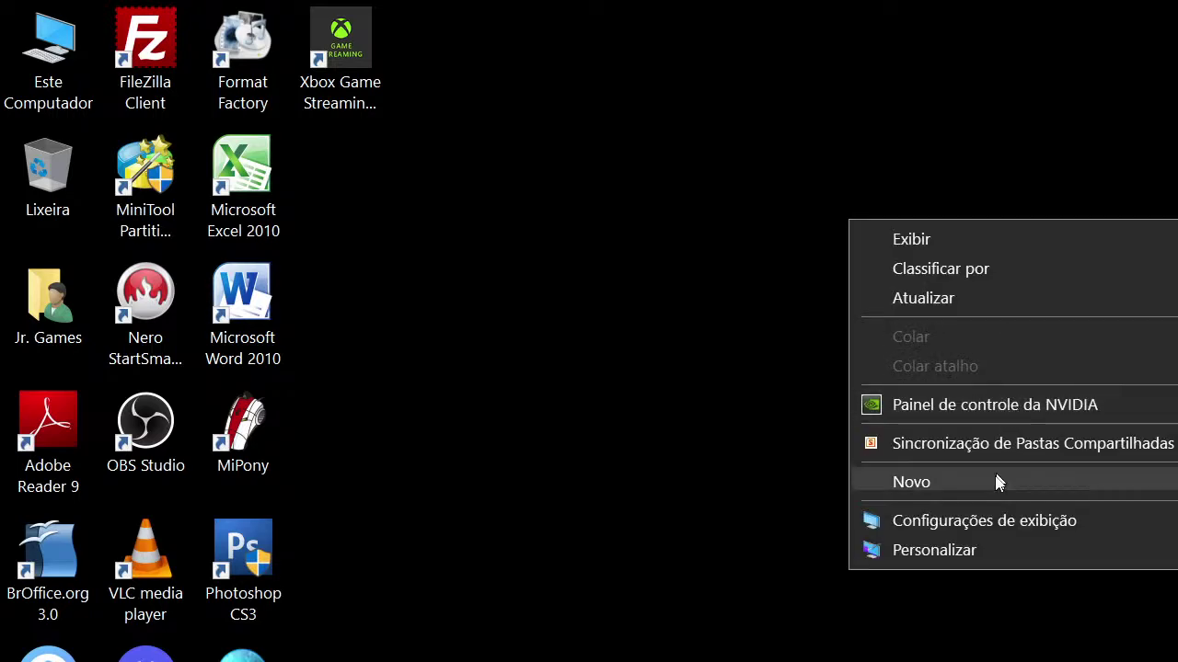
pyautogui.click(992, 522)
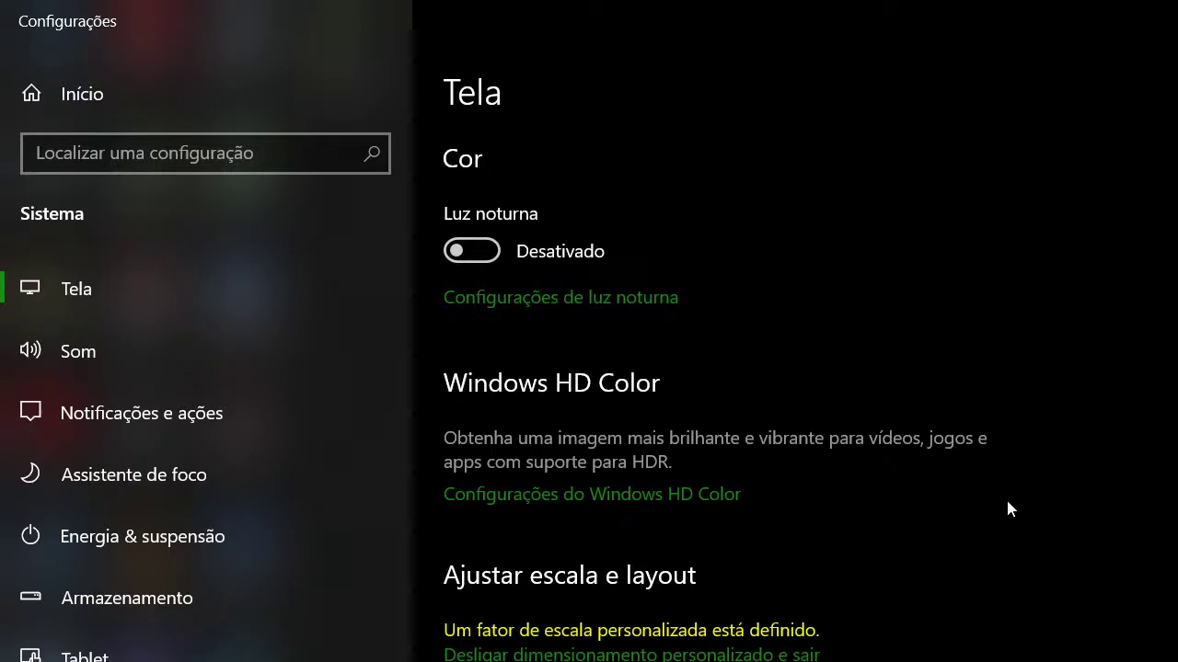
pyautogui.scroll(-5, 662, 579)
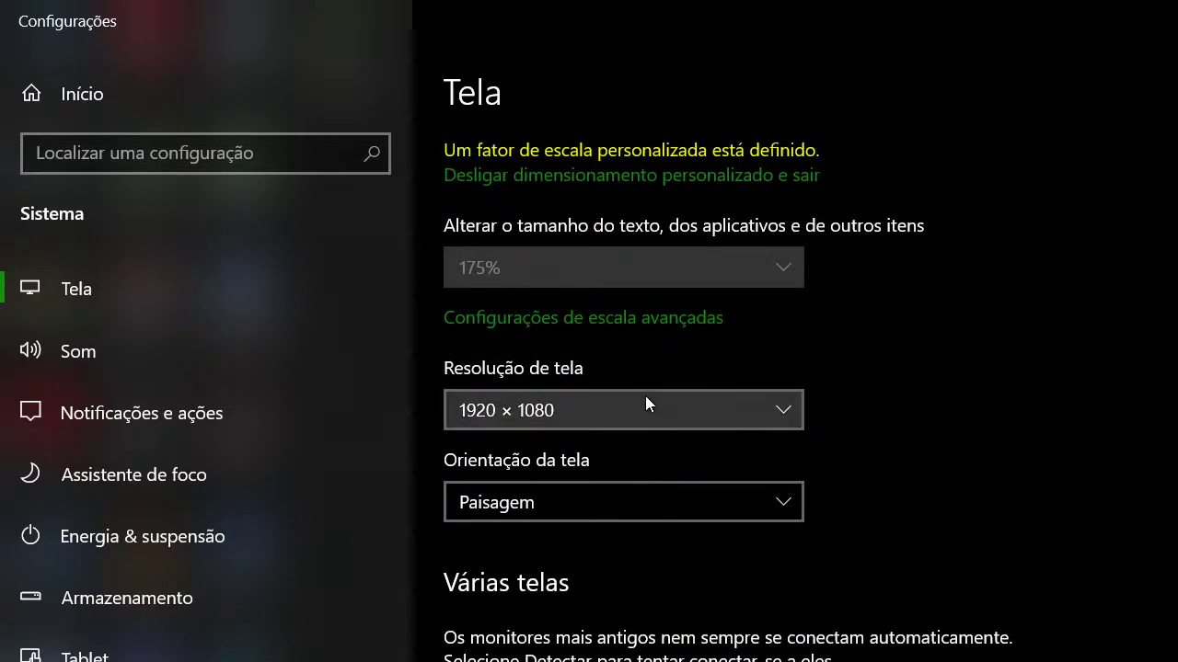
pyautogui.click(645, 402)
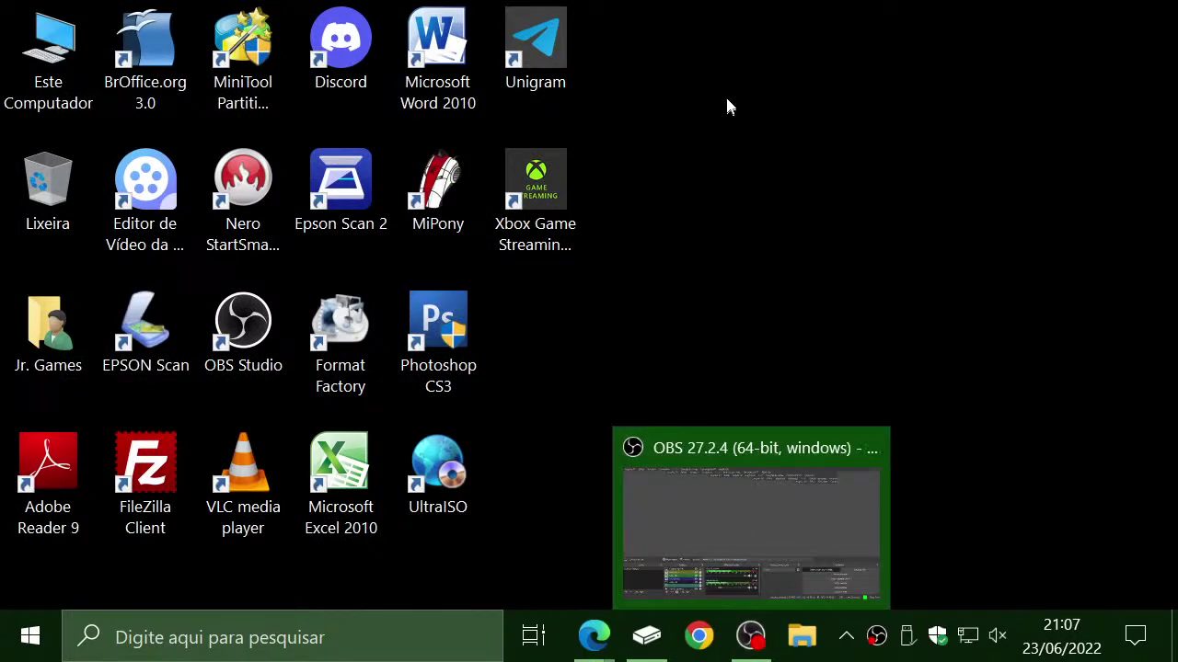
# Get to the Display settings page from the desktop menu, closing a stray Personalization window
pyautogui.rightClick(727, 98)
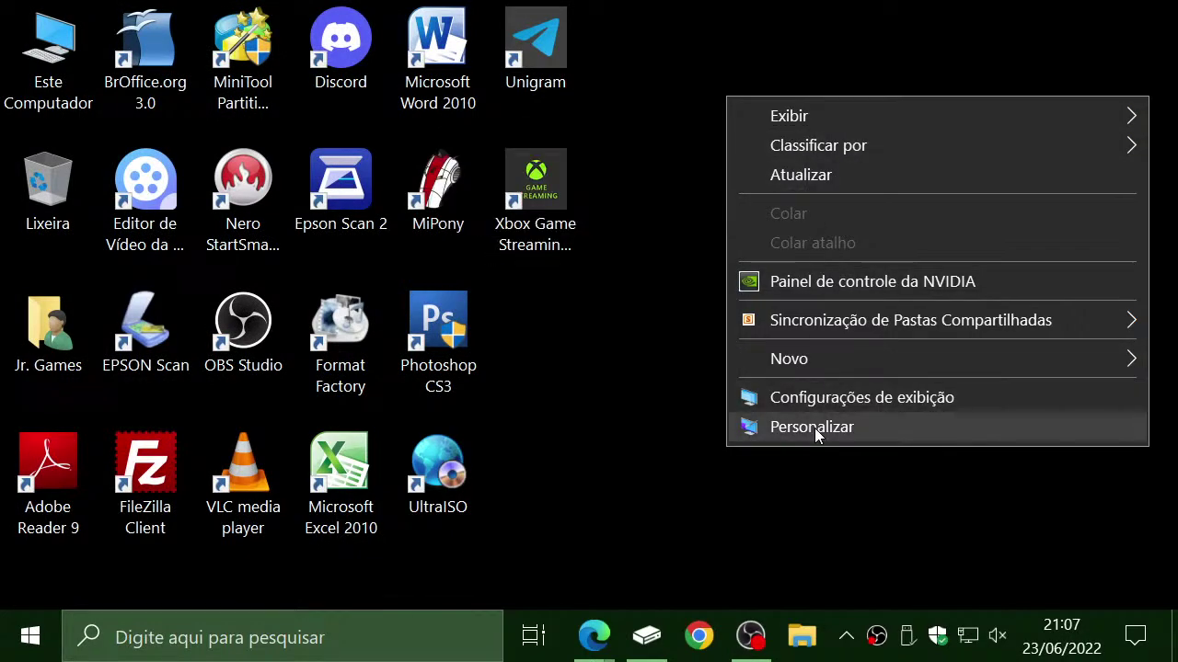
pyautogui.click(814, 428)
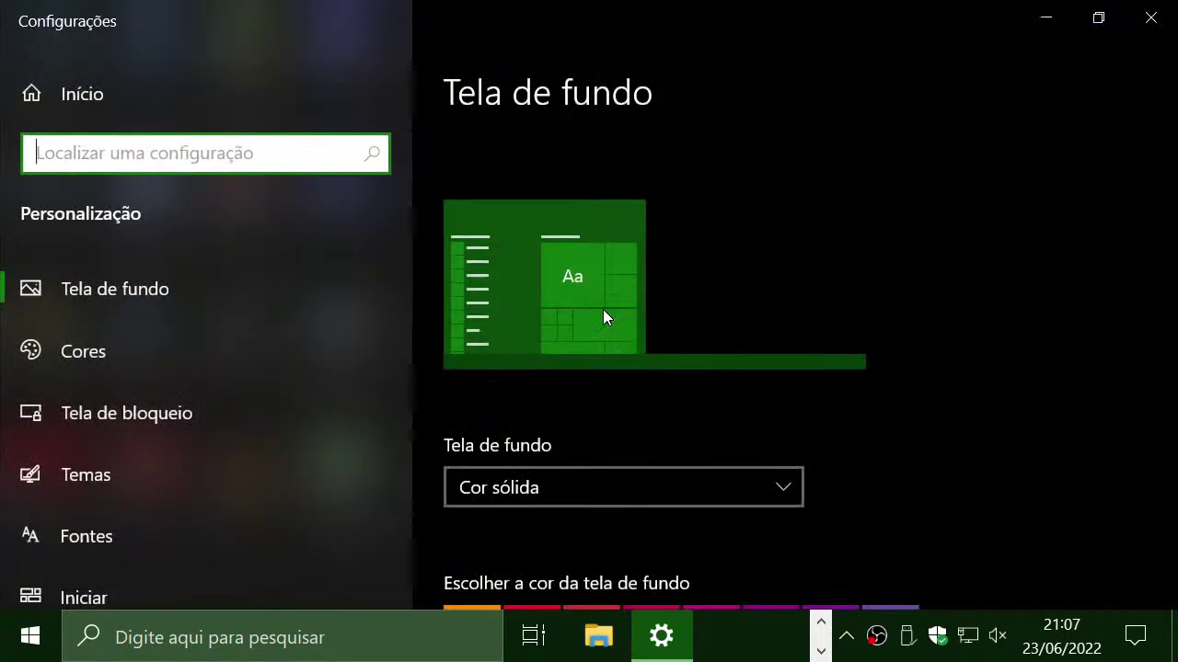
pyautogui.scroll(-5, 549, 396)
pyautogui.click(1150, 18)
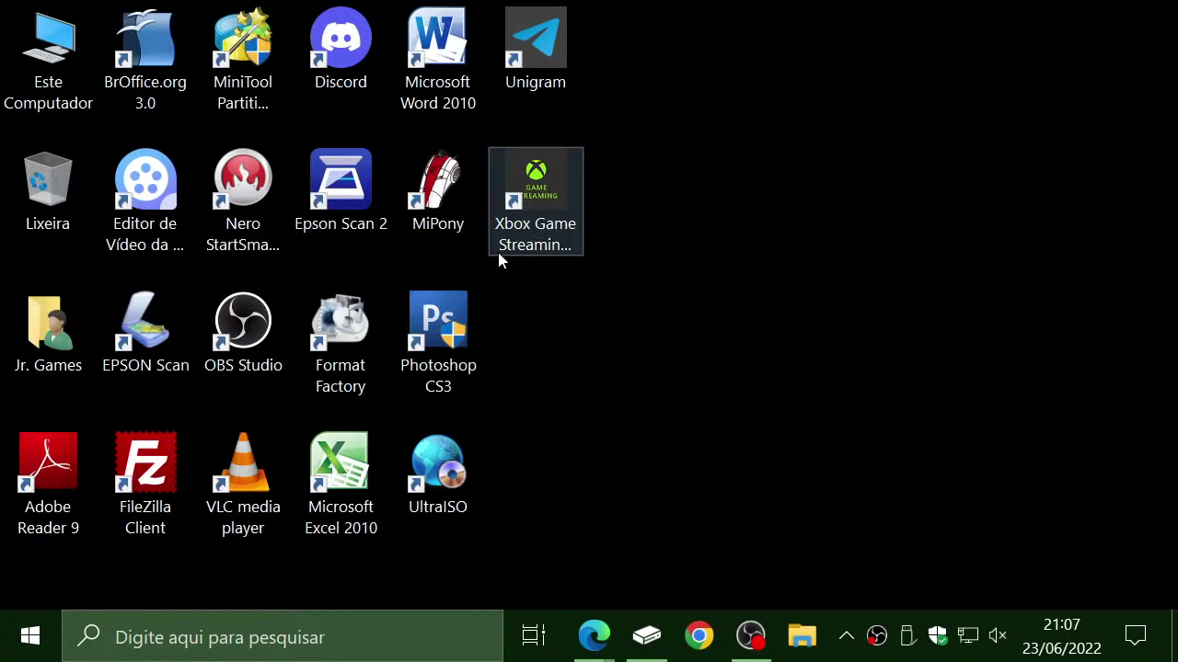
pyautogui.rightClick(499, 255)
pyautogui.click(951, 28)
pyautogui.rightClick(914, 28)
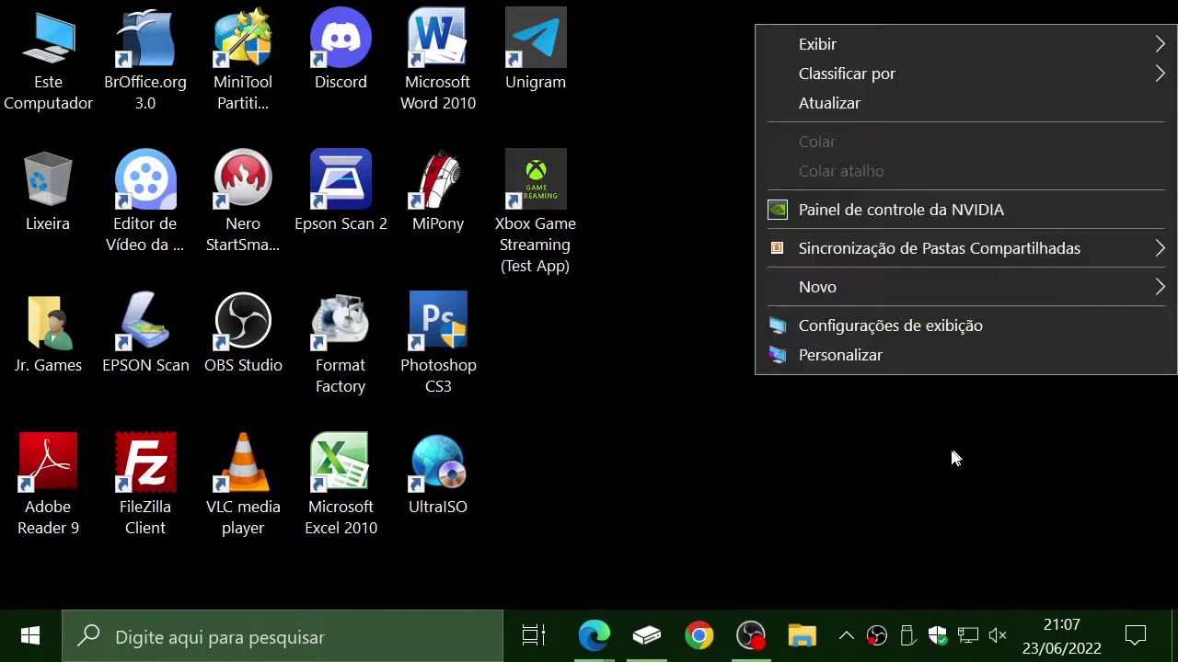
pyautogui.click(875, 326)
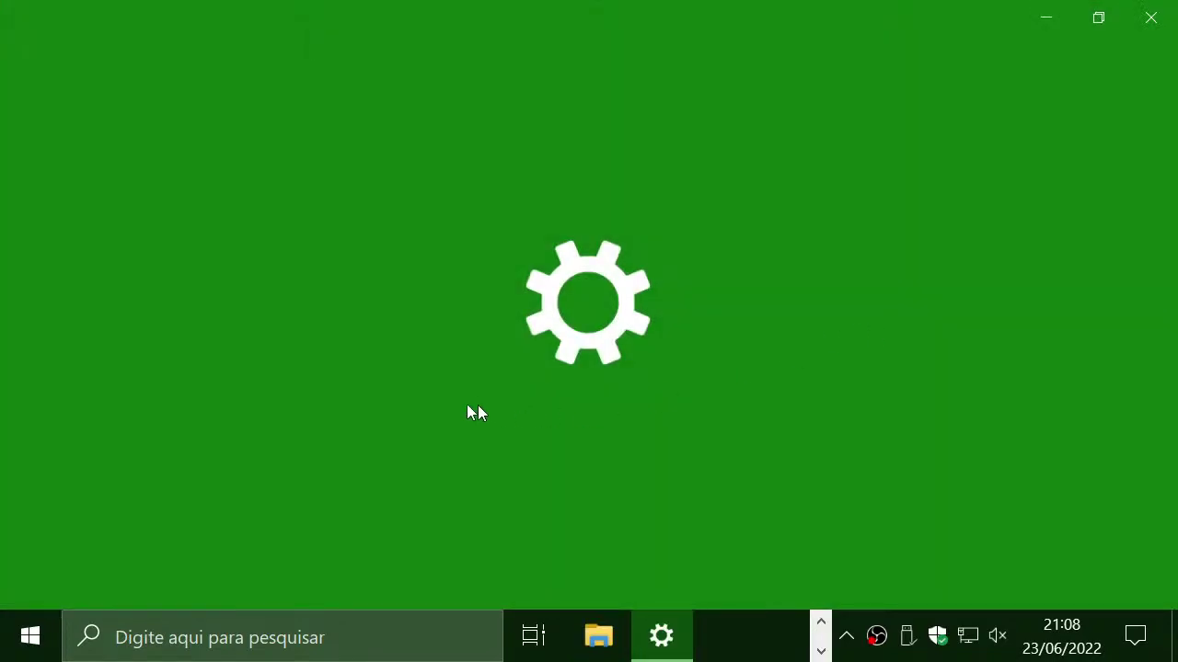
pyautogui.scroll(-6, 518, 370)
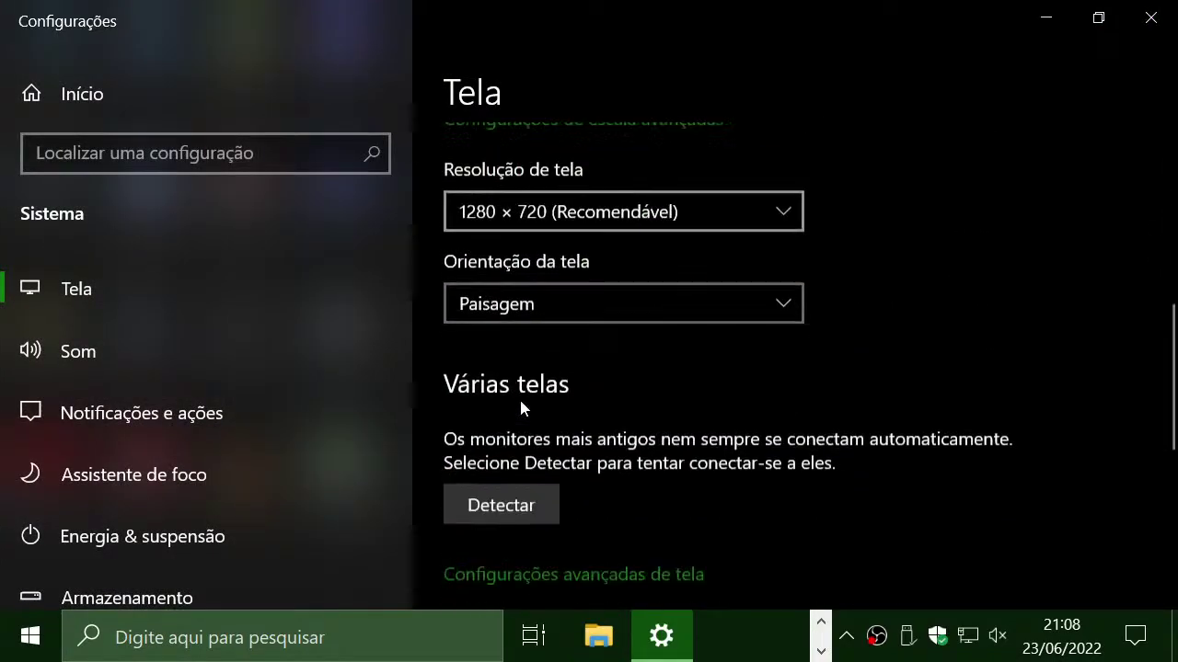
pyautogui.scroll(4, 539, 454)
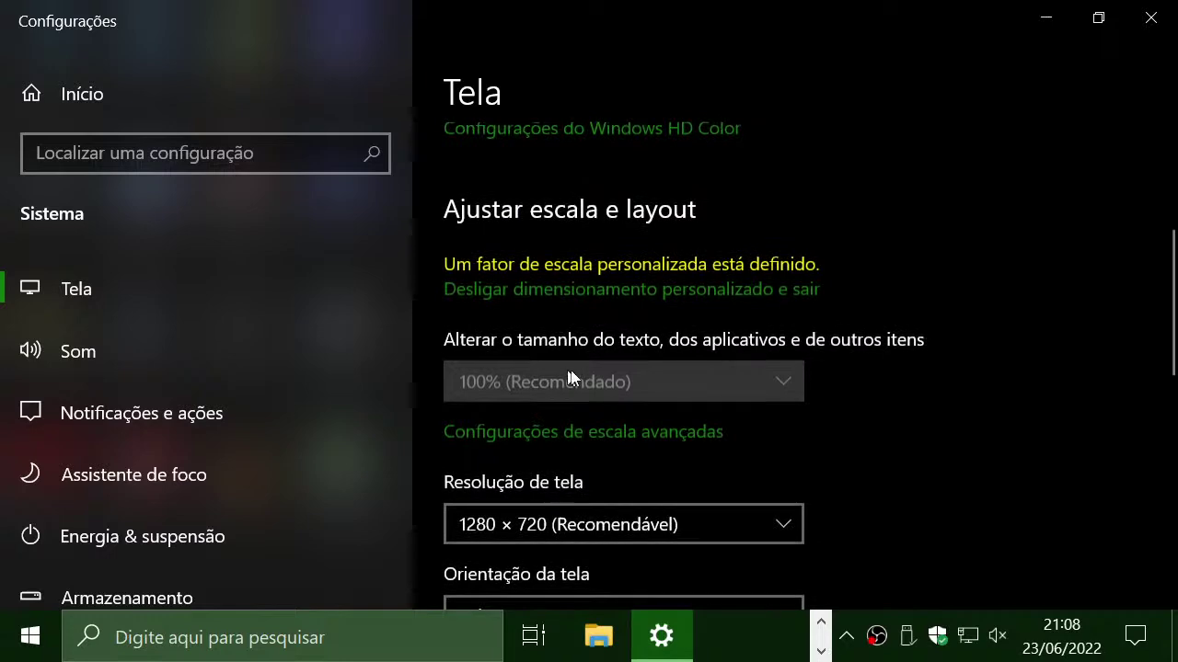
# Set custom scaling from 140 to 100 in advanced scaling, apply it, and close Settings
pyautogui.click(590, 434)
pyautogui.scroll(-3, 18, 473)
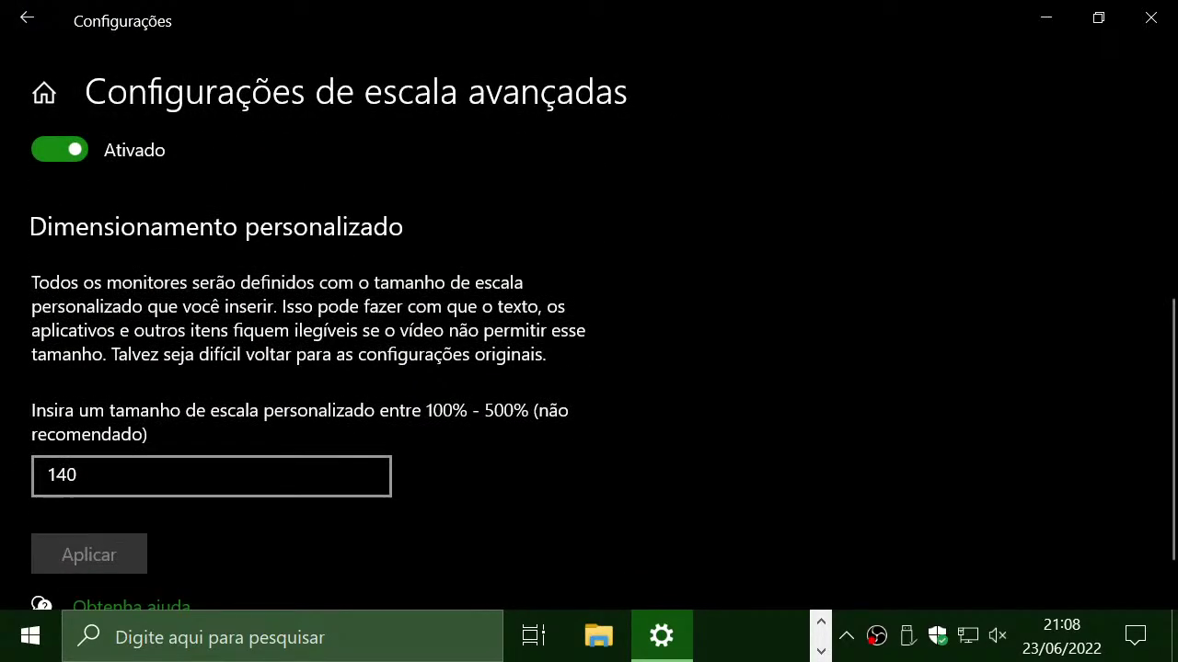
pyautogui.click(128, 478)
pyautogui.moveTo(128, 477); pyautogui.dragTo(11, 483)
pyautogui.write('1000')
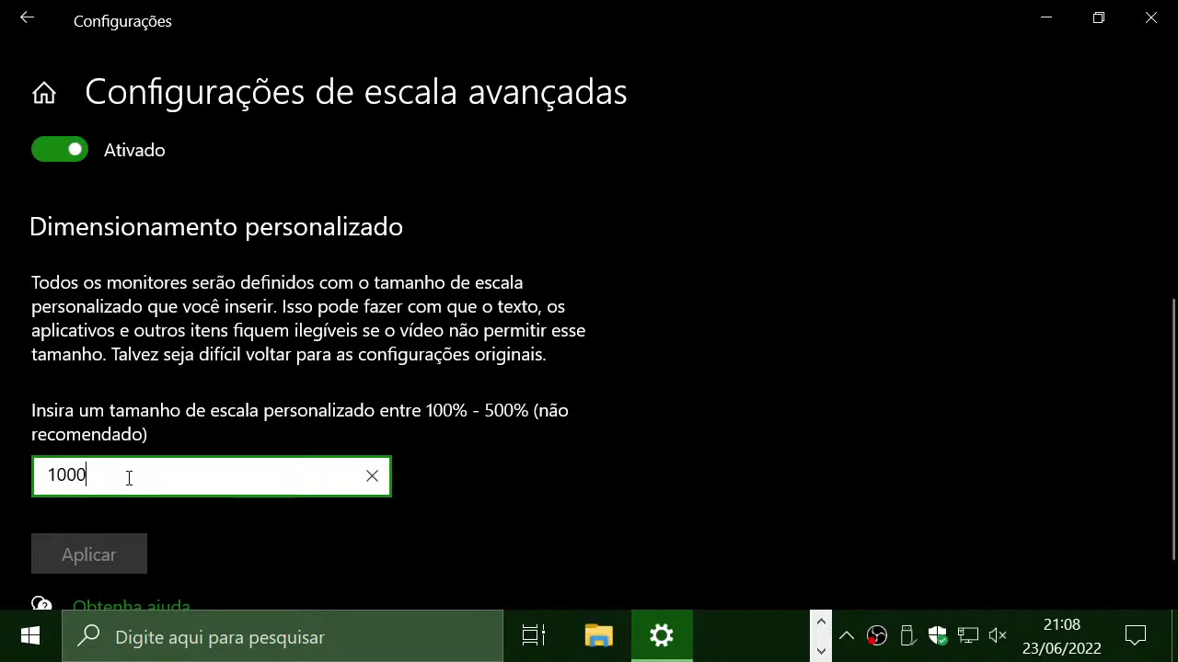
pyautogui.press('BackSpace')
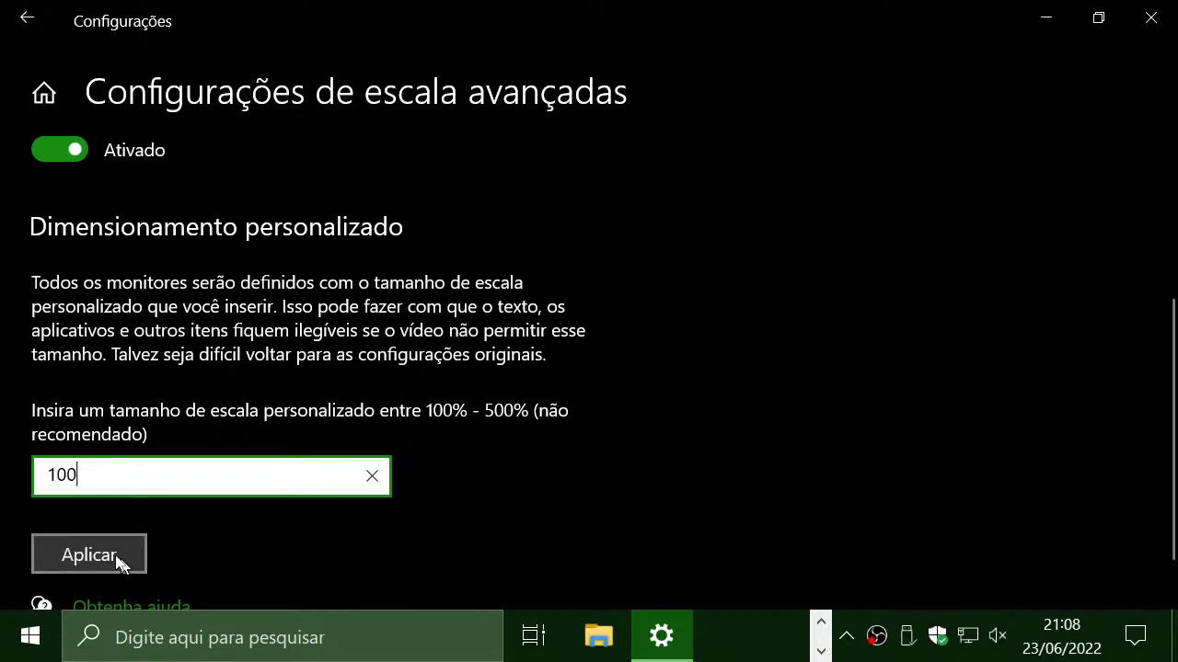
pyautogui.click(118, 558)
pyautogui.scroll(-3, 305, 510)
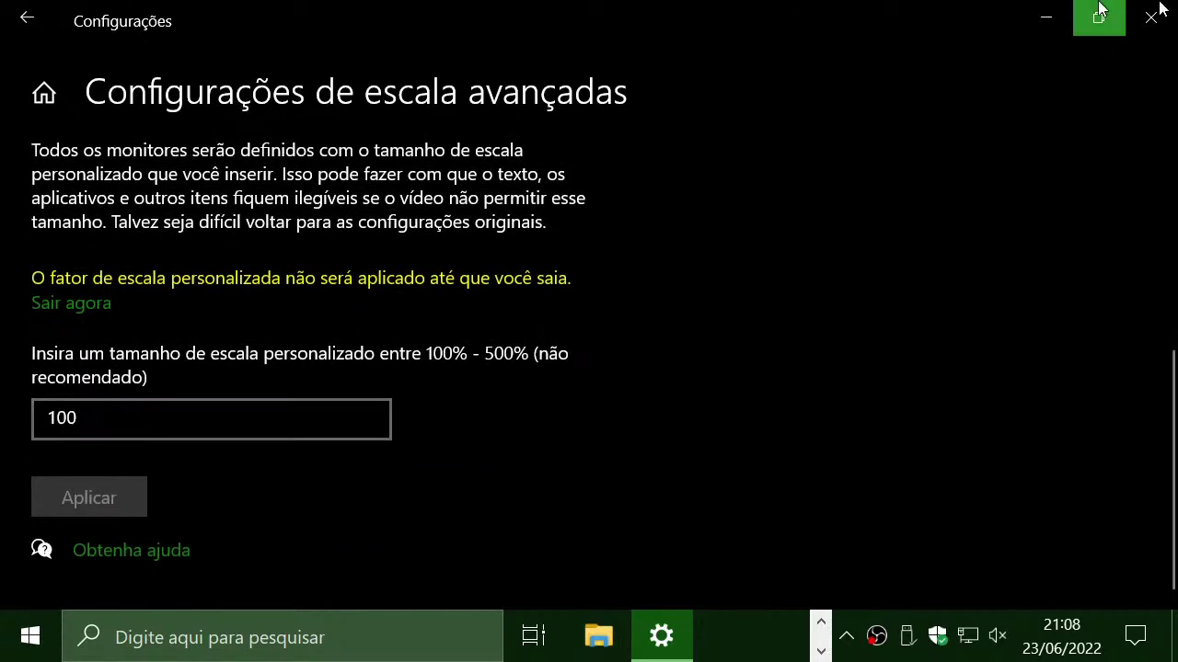
pyautogui.click(27, 18)
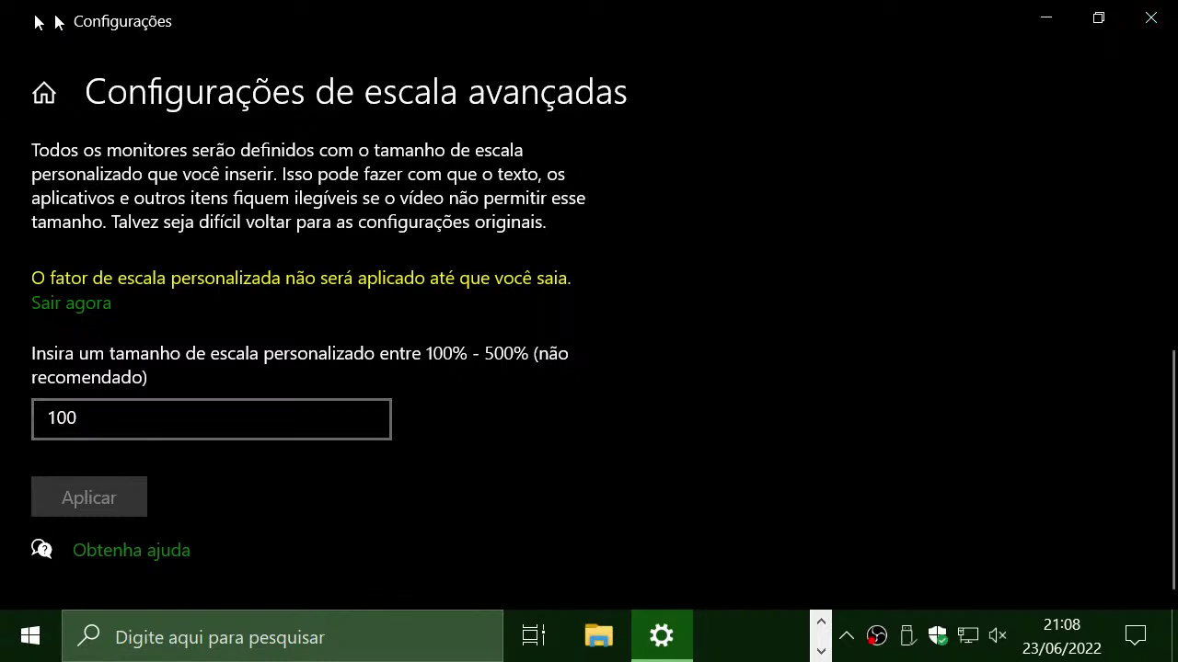
pyautogui.click(1151, 18)
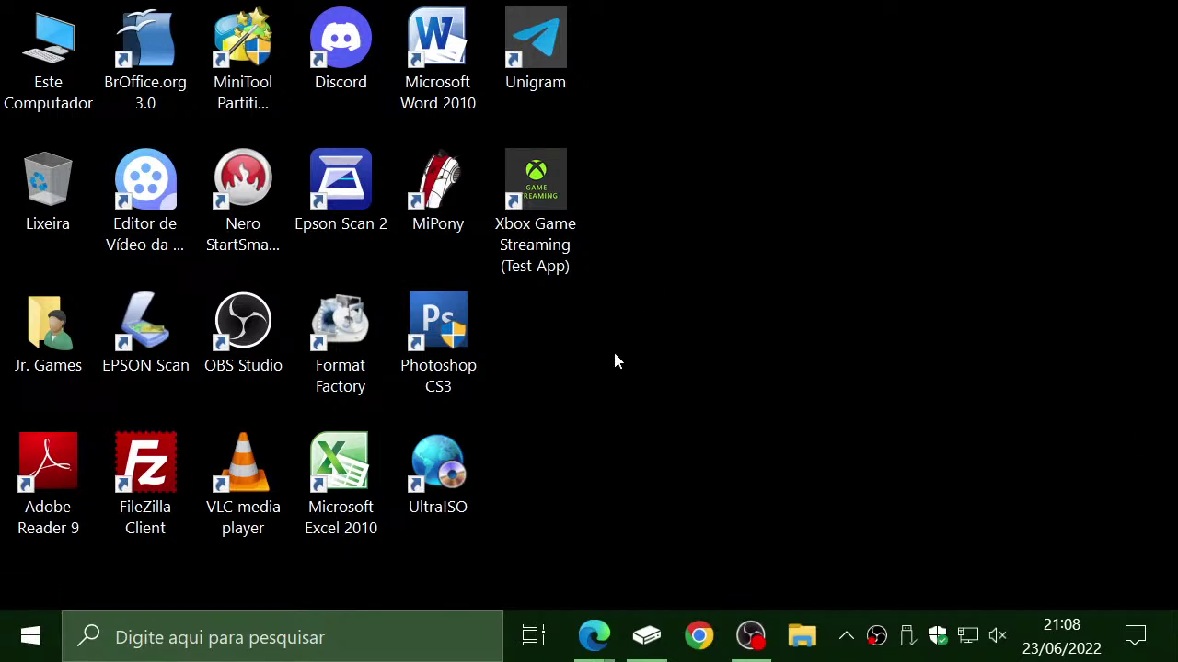
pyautogui.rightClick(696, 203)
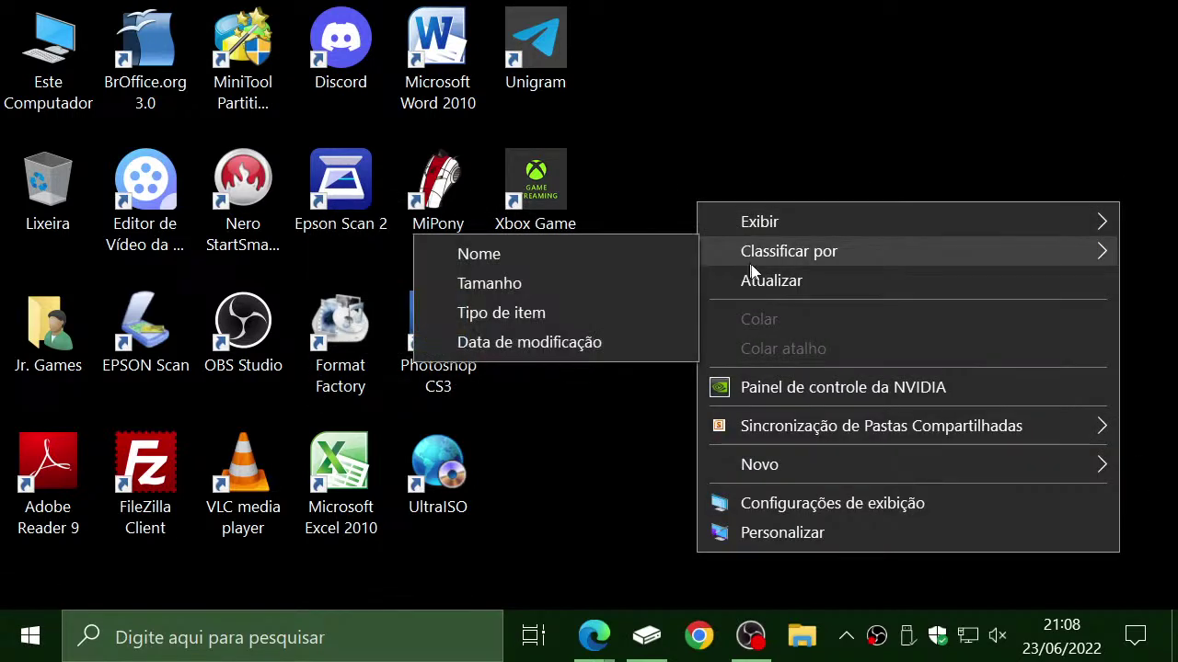
pyautogui.click(639, 460)
pyautogui.rightClick(638, 260)
pyautogui.moveTo(676, 264)
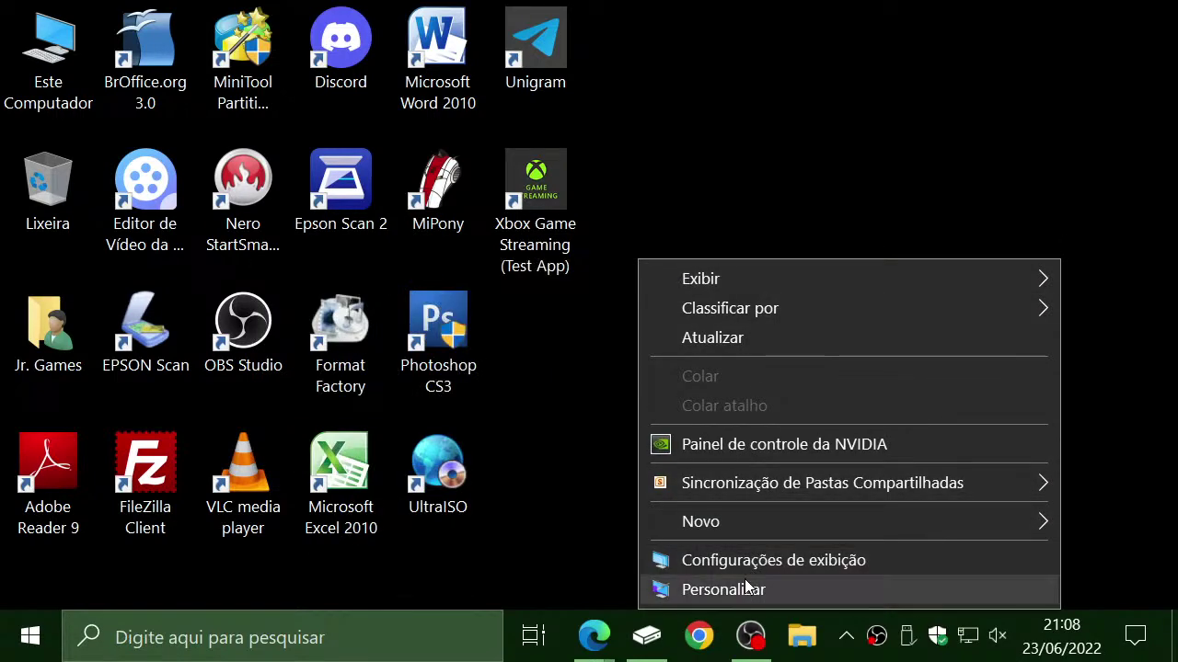
pyautogui.click(745, 589)
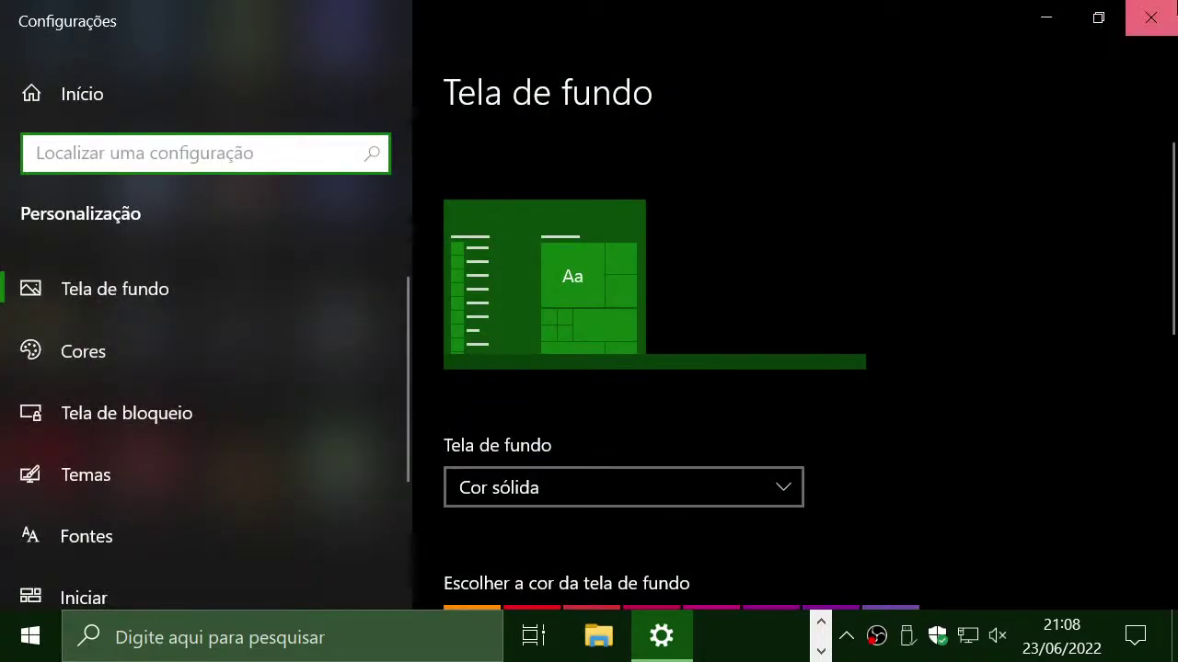
pyautogui.click(1150, 17)
# Open Display settings, choose 1920 × 1080 under Resolução de tela, and return to the desktop
pyautogui.rightClick(755, 314)
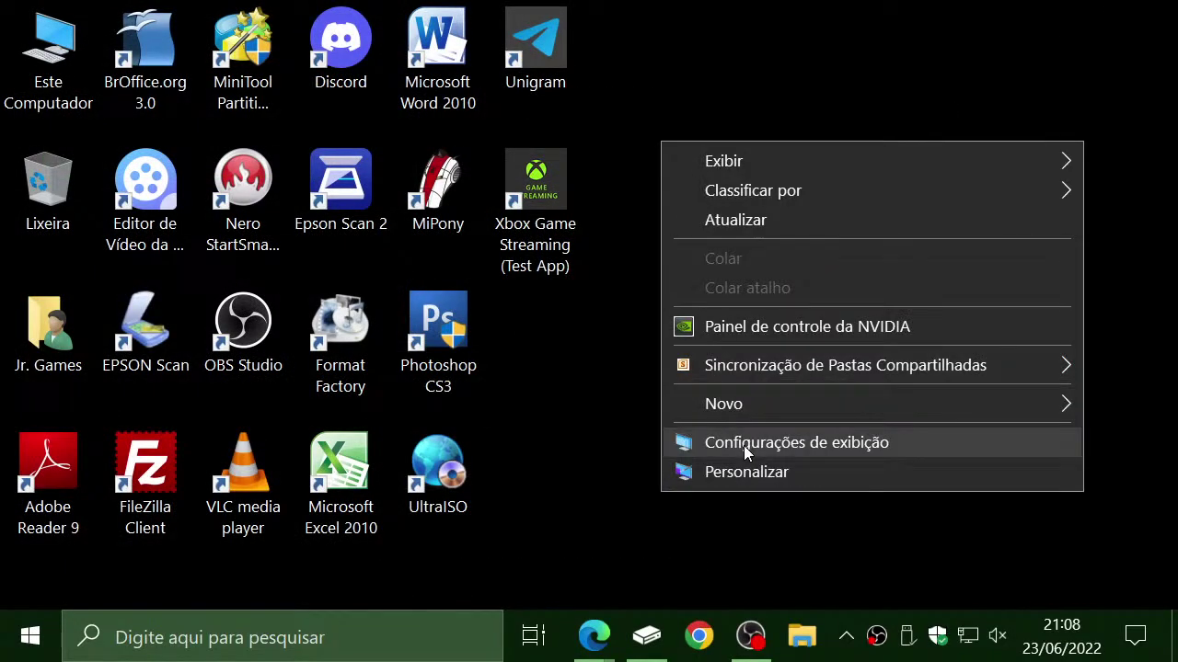
pyautogui.click(752, 447)
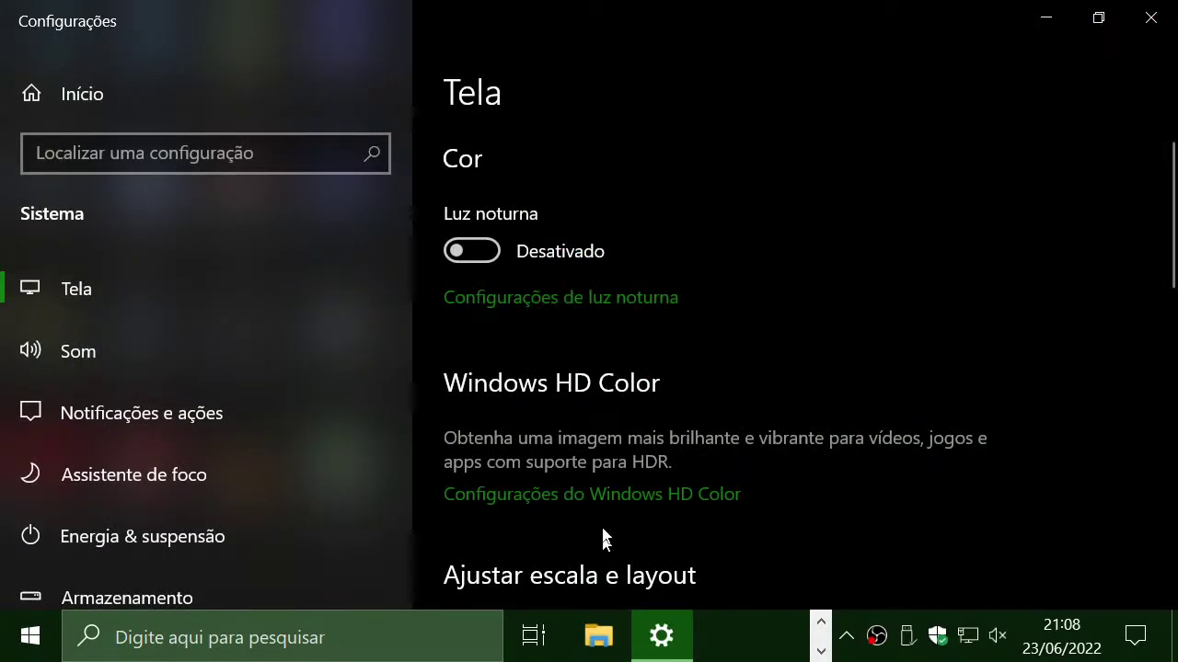
pyautogui.scroll(-6, 602, 539)
pyautogui.click(576, 253)
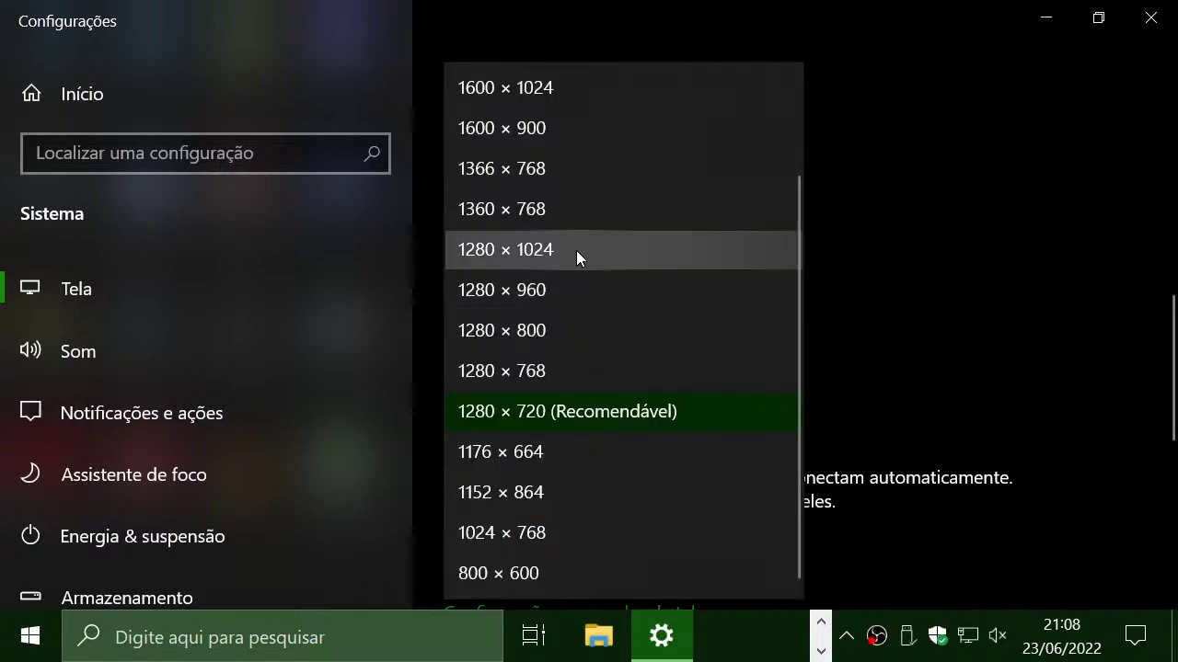
pyautogui.scroll(2, 574, 239)
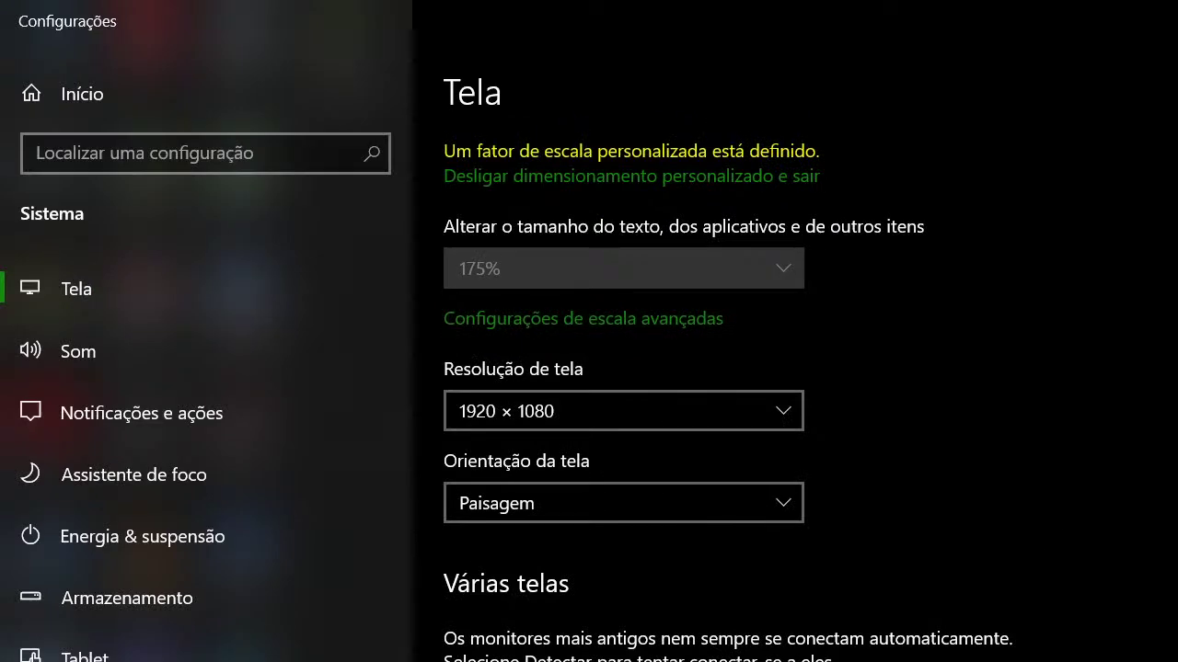
pyautogui.press('super+d')
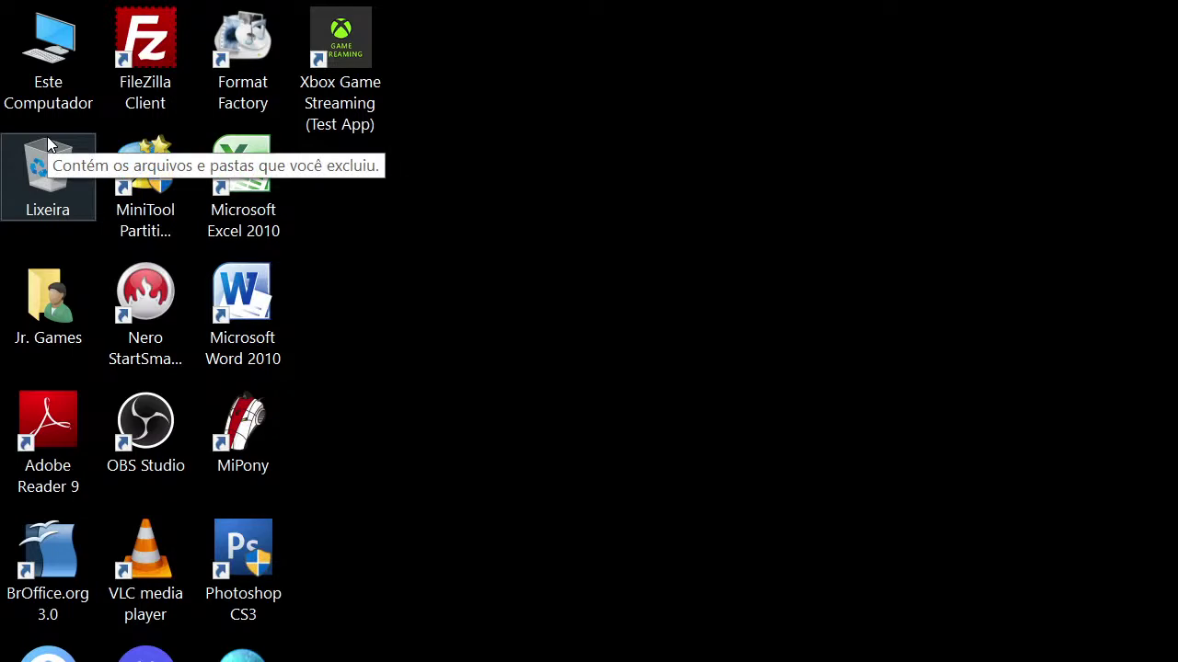
# Open Este Computador and inspect the properties of Unidade de USB (I:)
pyautogui.click(42, 88)
pyautogui.doubleClick(42, 88)
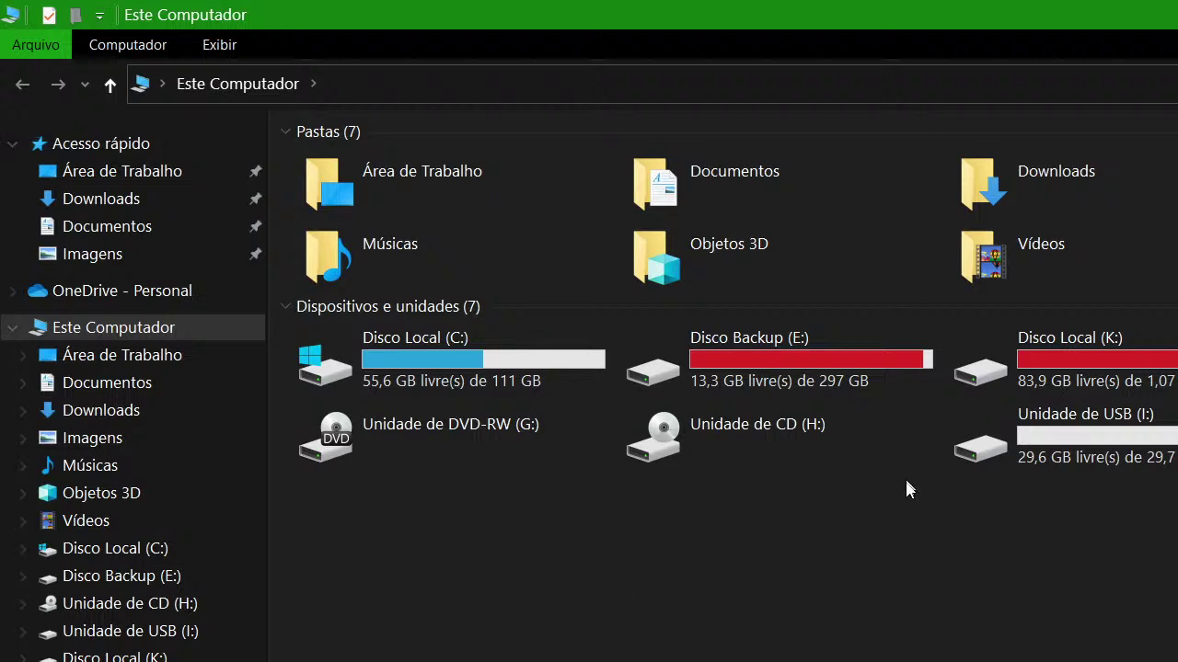
pyautogui.click(1089, 443)
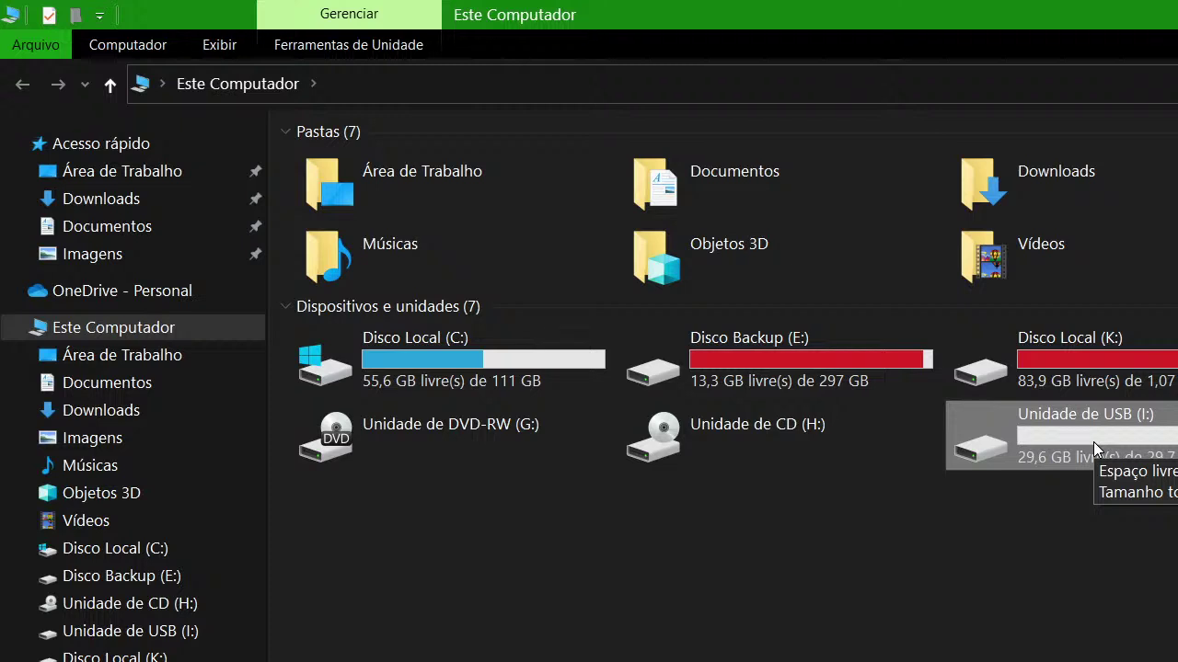
pyautogui.rightClick(1093, 442)
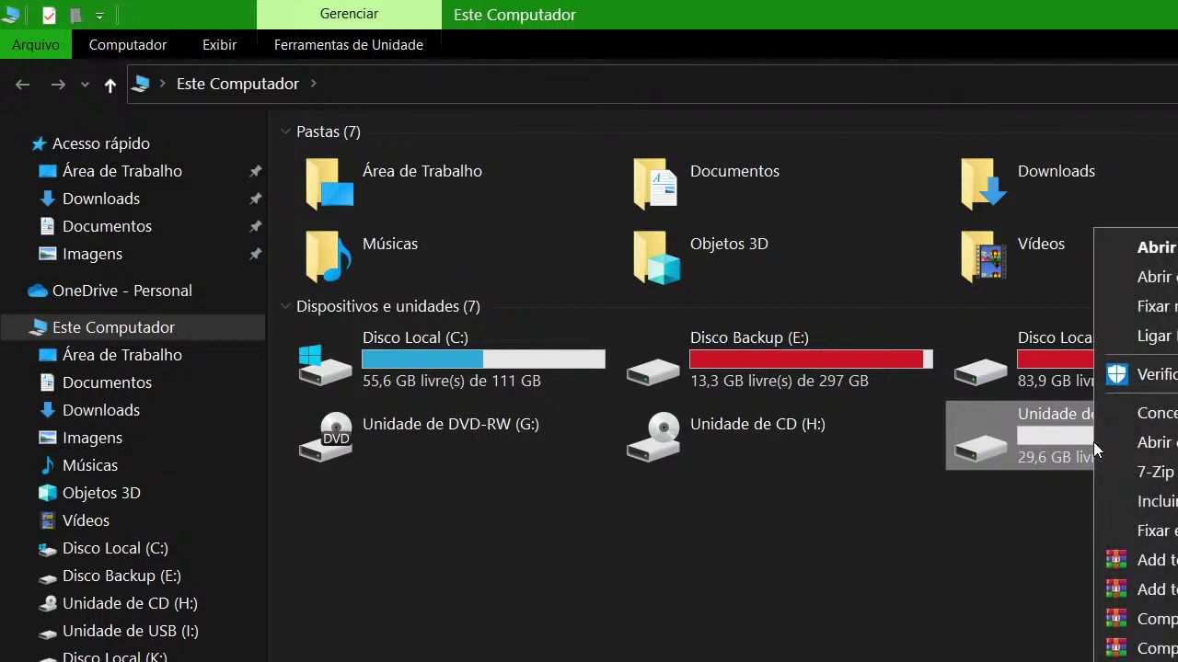
pyautogui.press('r')
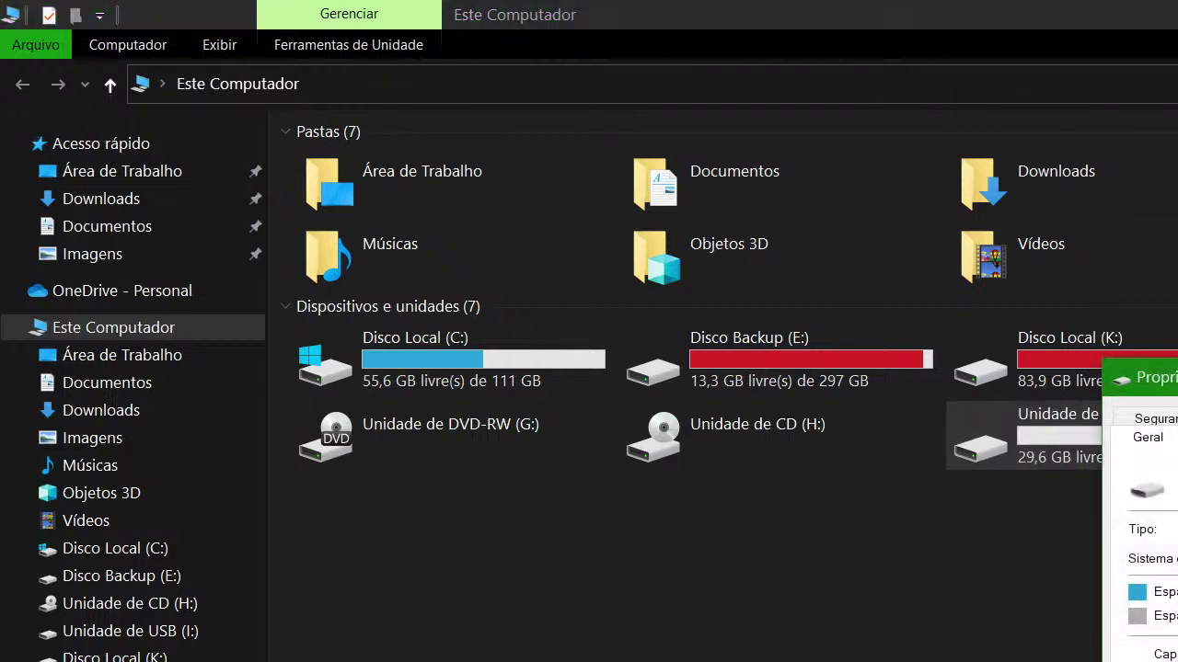
pyautogui.press('Escape')
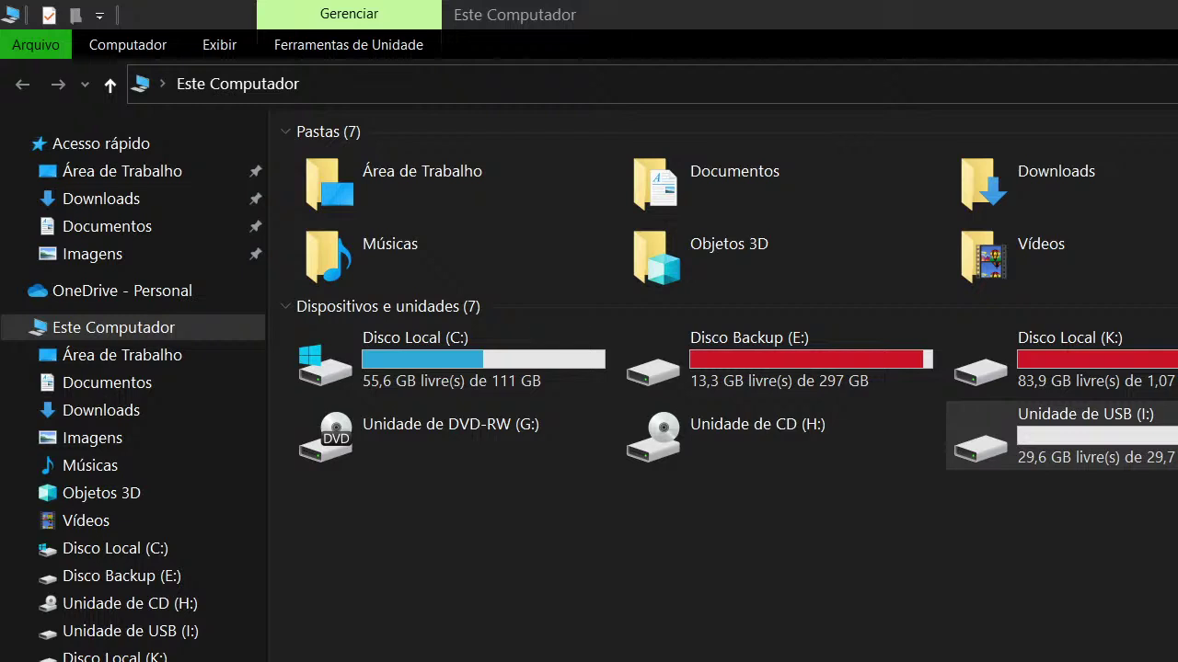
pyautogui.rightClick(1155, 447)
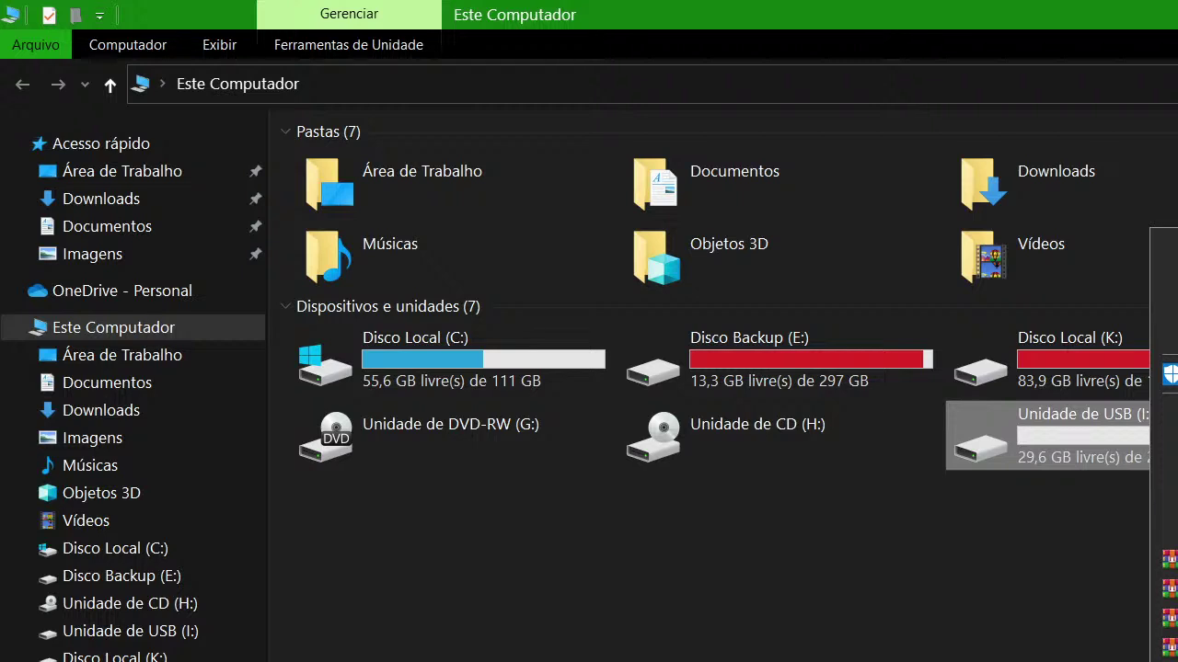
pyautogui.press('Return')
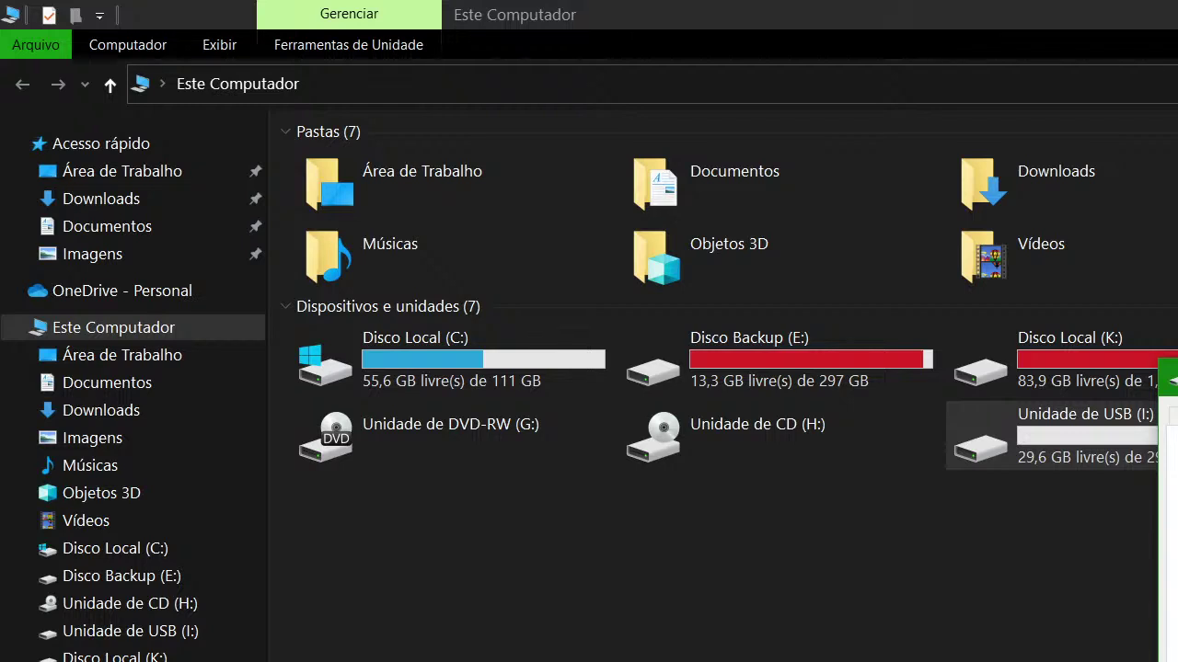
pyautogui.rightClick(1115, 429)
# Format Unidade de USB (I:), confirming the erase, and dismiss the Formatação Concluída notice
pyautogui.press('Return')
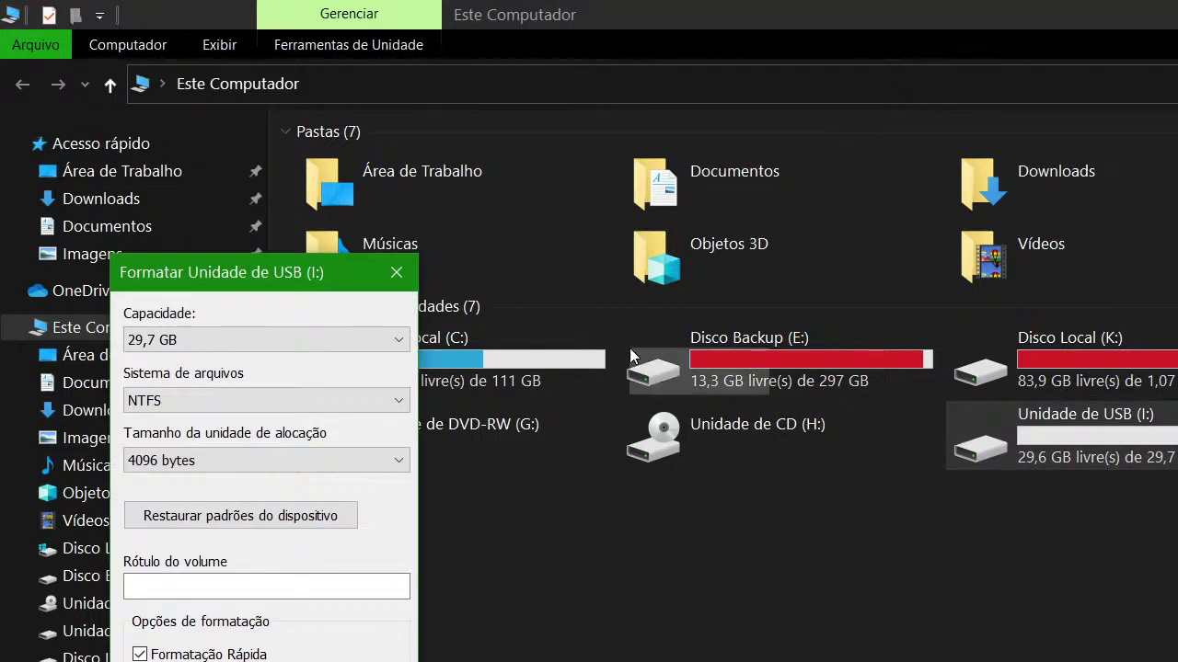
pyautogui.moveTo(197, 266); pyautogui.dragTo(1177, 285)
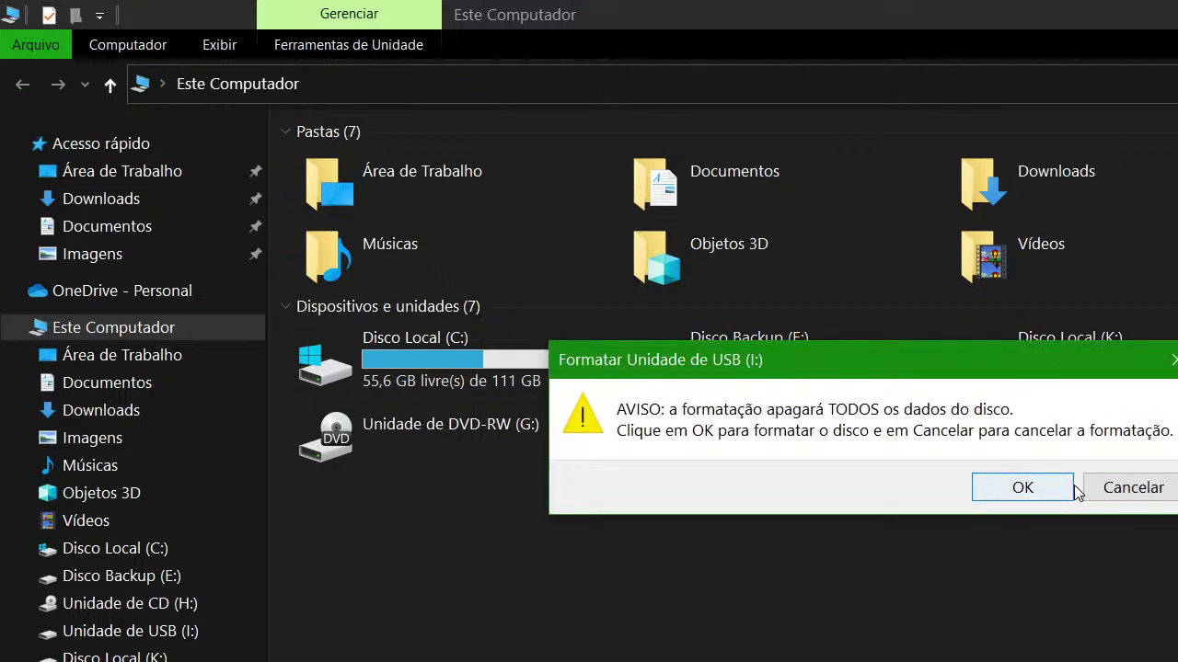
pyautogui.click(1048, 492)
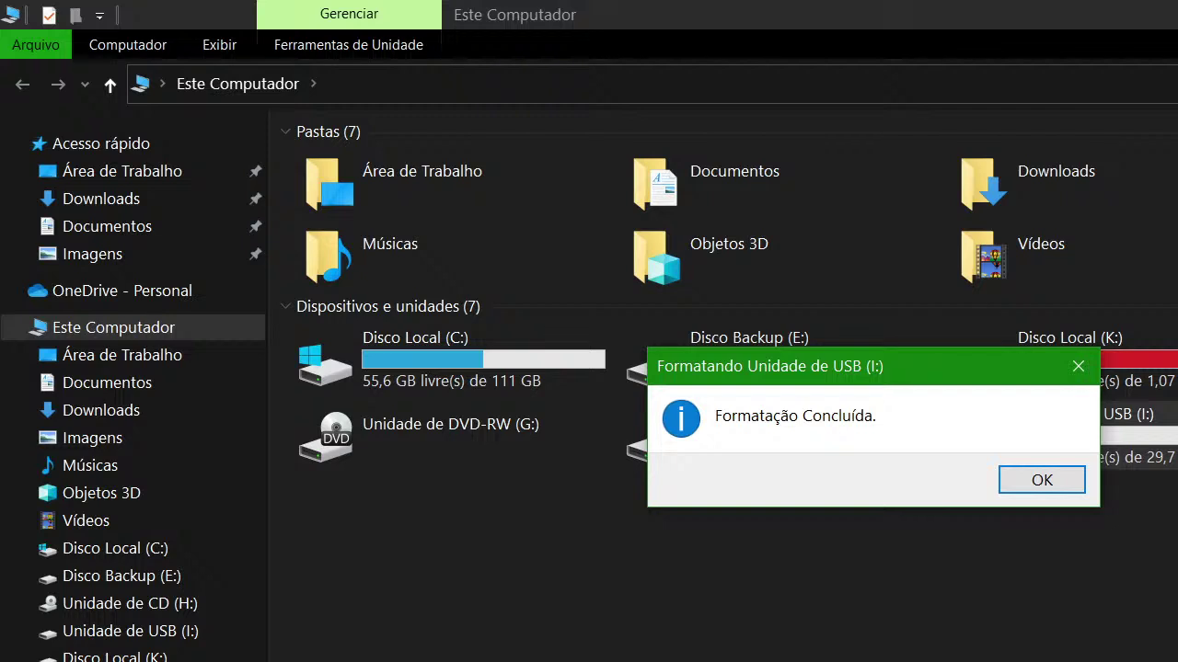
pyautogui.moveTo(914, 356); pyautogui.dragTo(1143, 511)
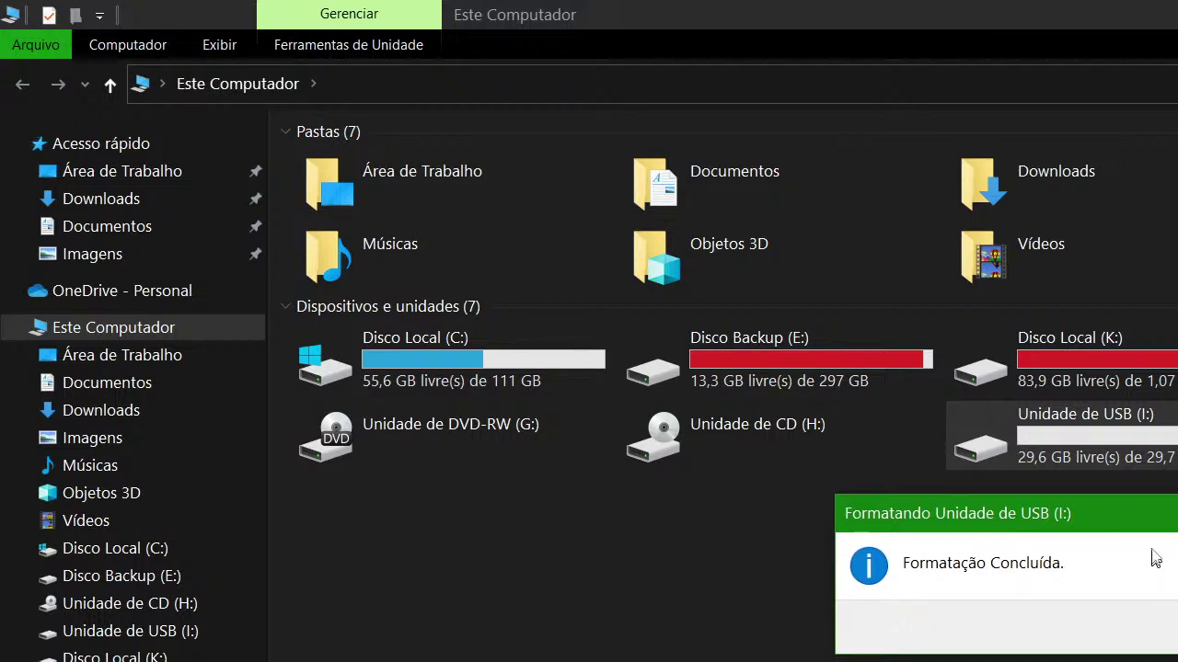
pyautogui.moveTo(1144, 522); pyautogui.dragTo(1168, 550)
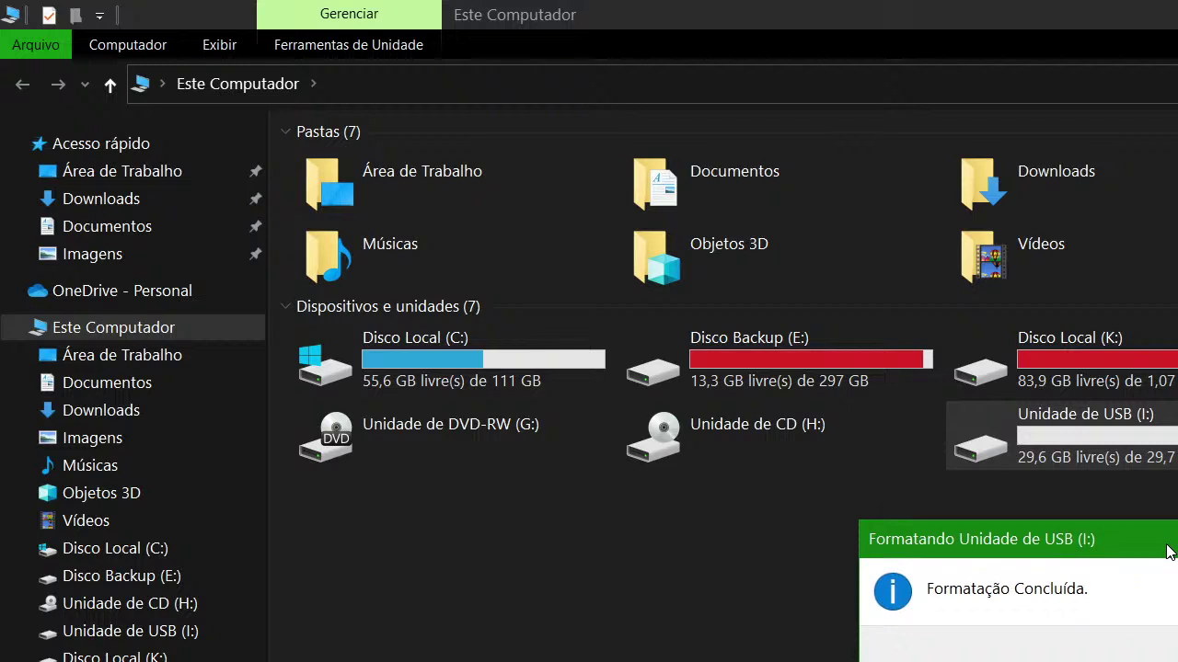
pyautogui.press('Return')
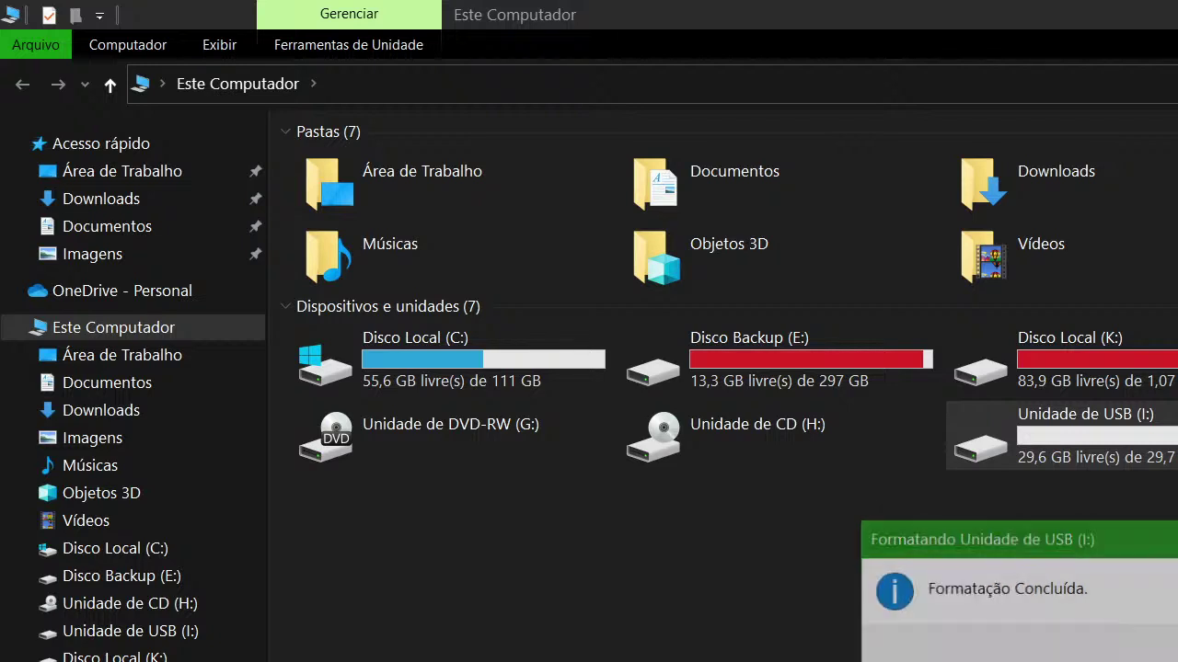
# Recheck the properties of Unidade de USB (I:)
pyautogui.click(1091, 446)
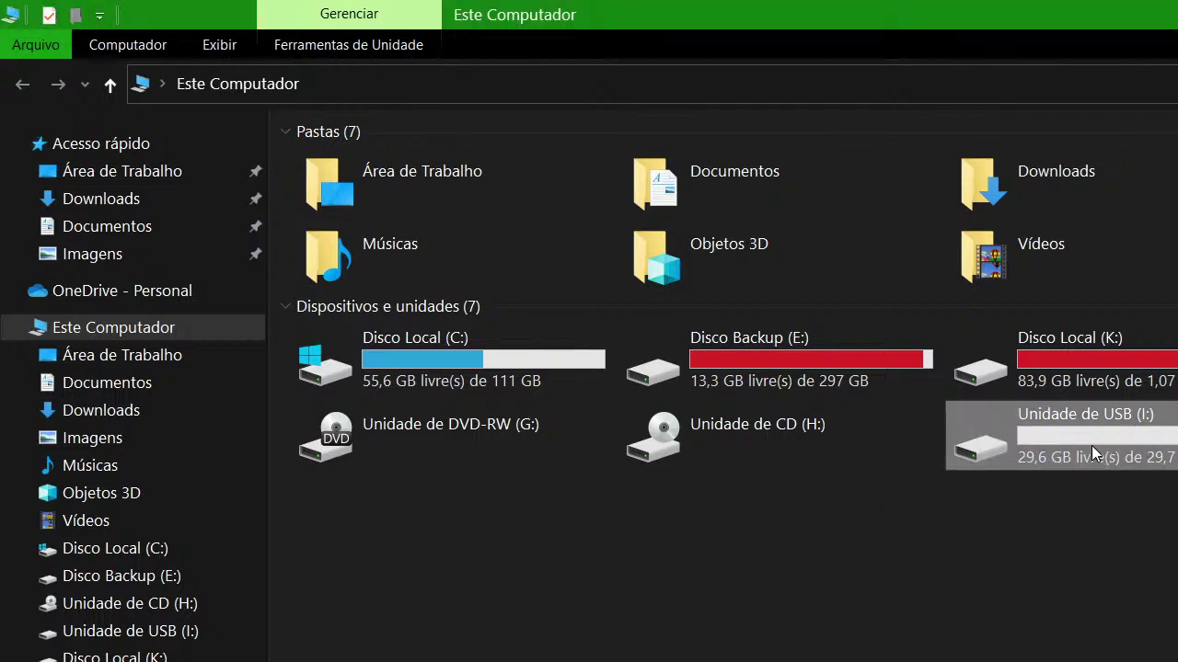
pyautogui.rightClick(1092, 447)
pyautogui.press('r')
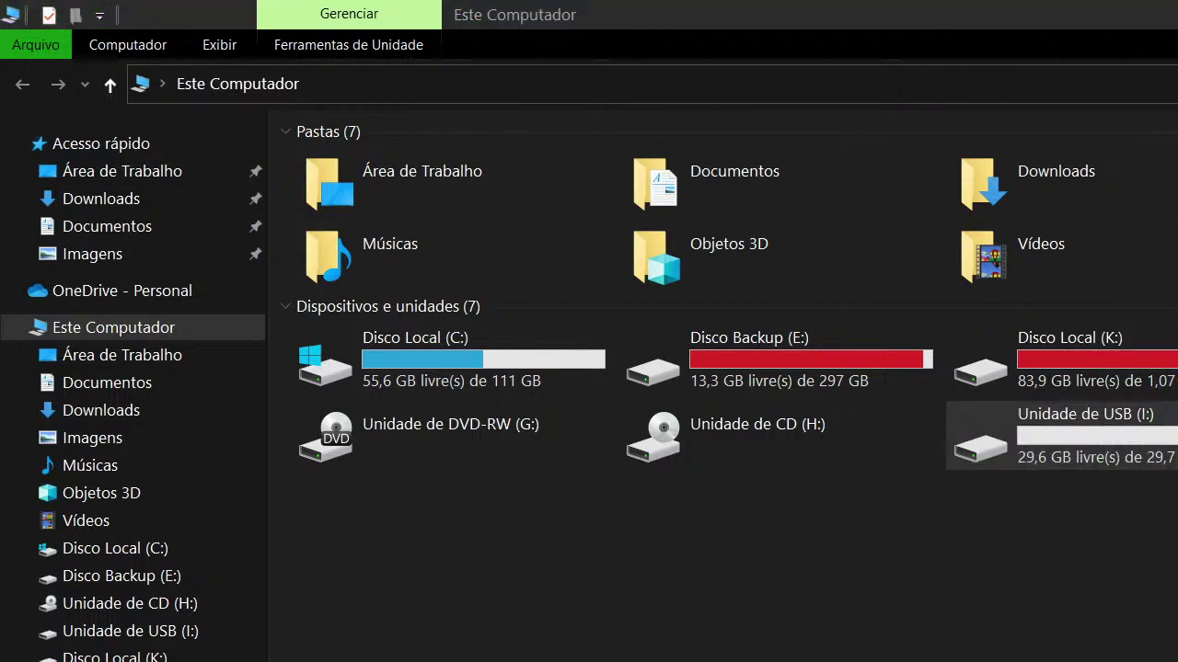
pyautogui.press('Escape')
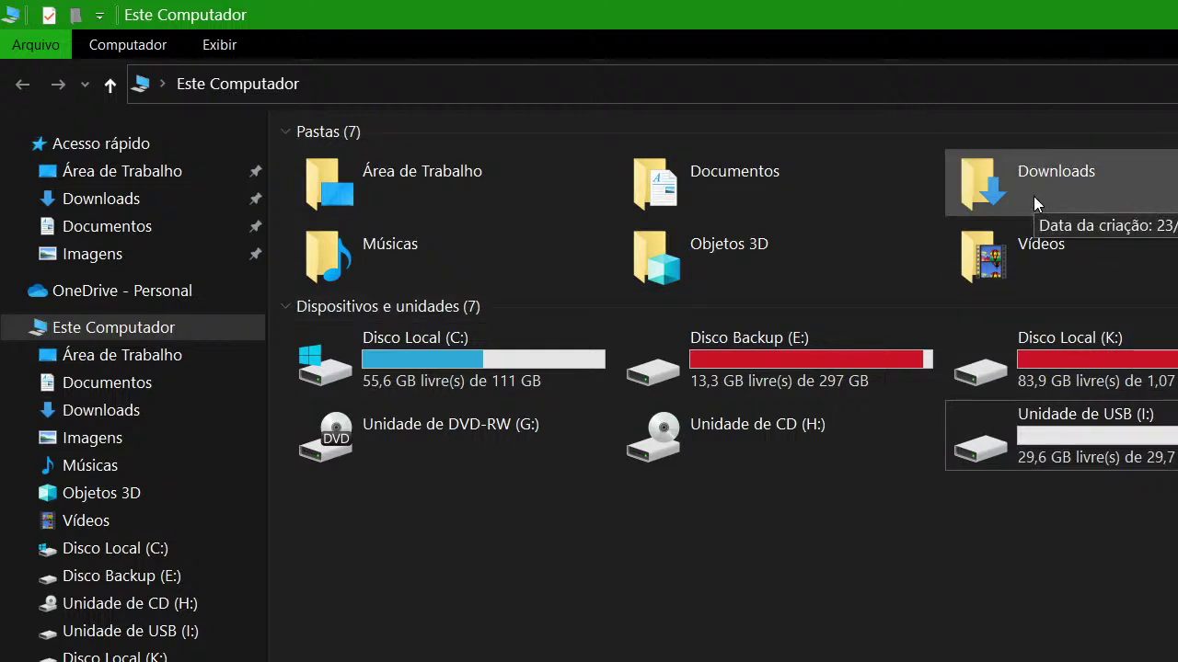
# Browse Disco Local (K:) > SONY PS2 > PS2ISO GAMES > JOGOS VARIADOS and select BLACK - LEGENDADO BR.iso
pyautogui.doubleClick(1067, 351)
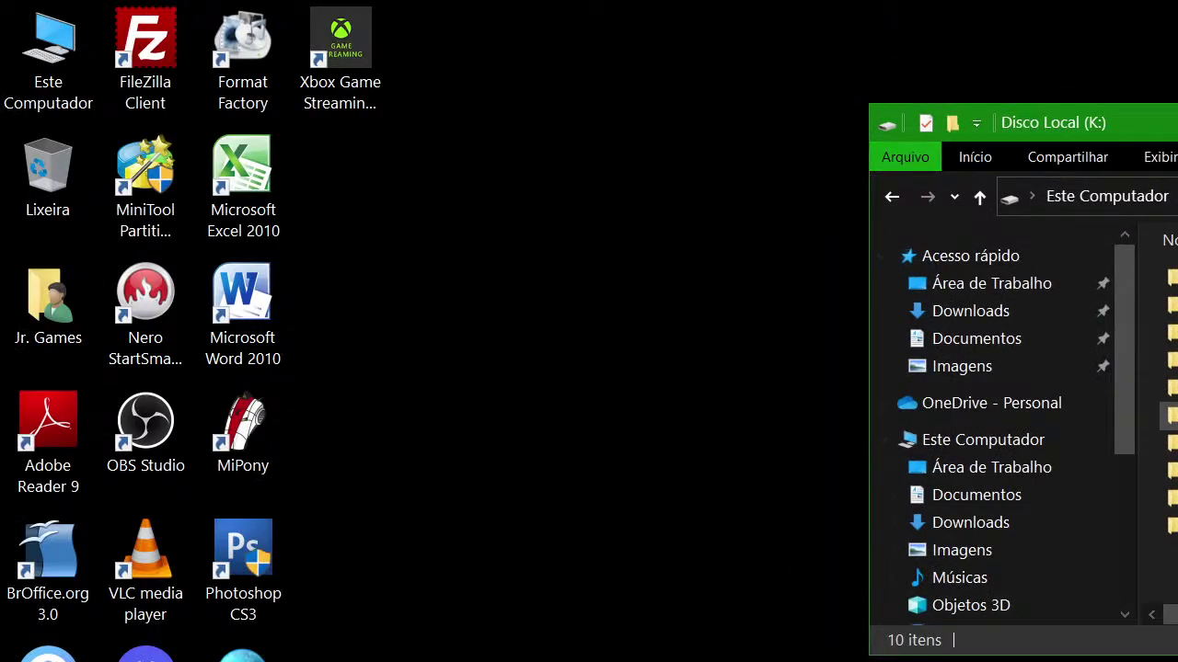
pyautogui.doubleClick(1168, 387)
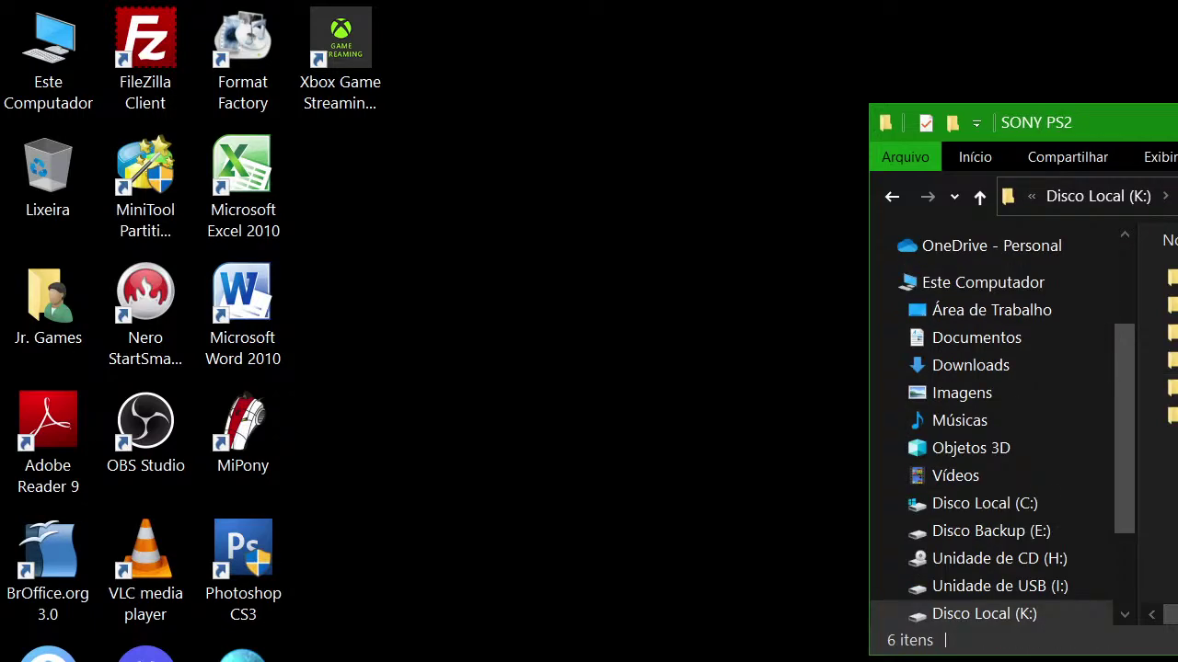
pyautogui.moveTo(1123, 122); pyautogui.dragTo(276, 18)
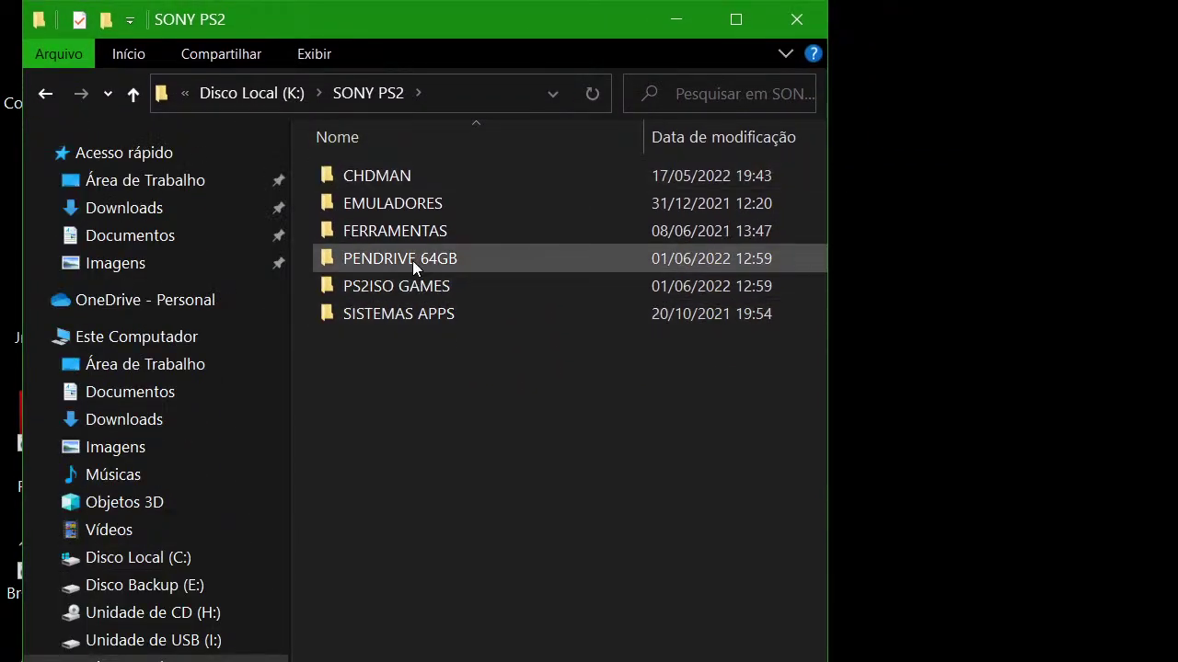
pyautogui.doubleClick(373, 282)
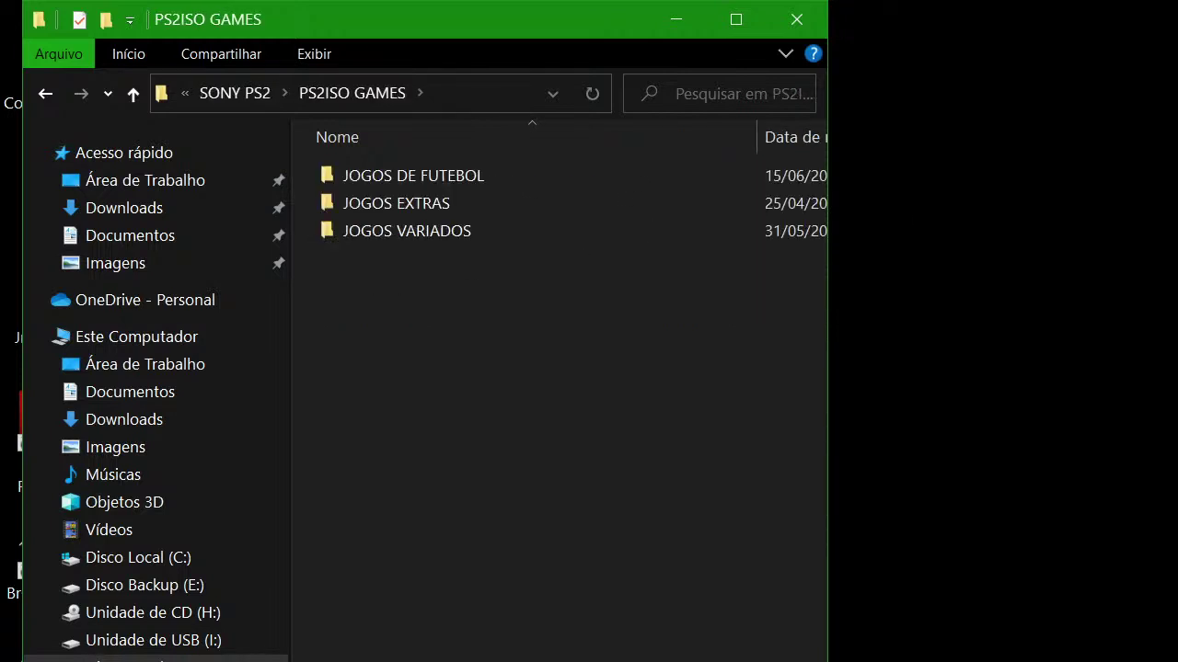
pyautogui.doubleClick(388, 235)
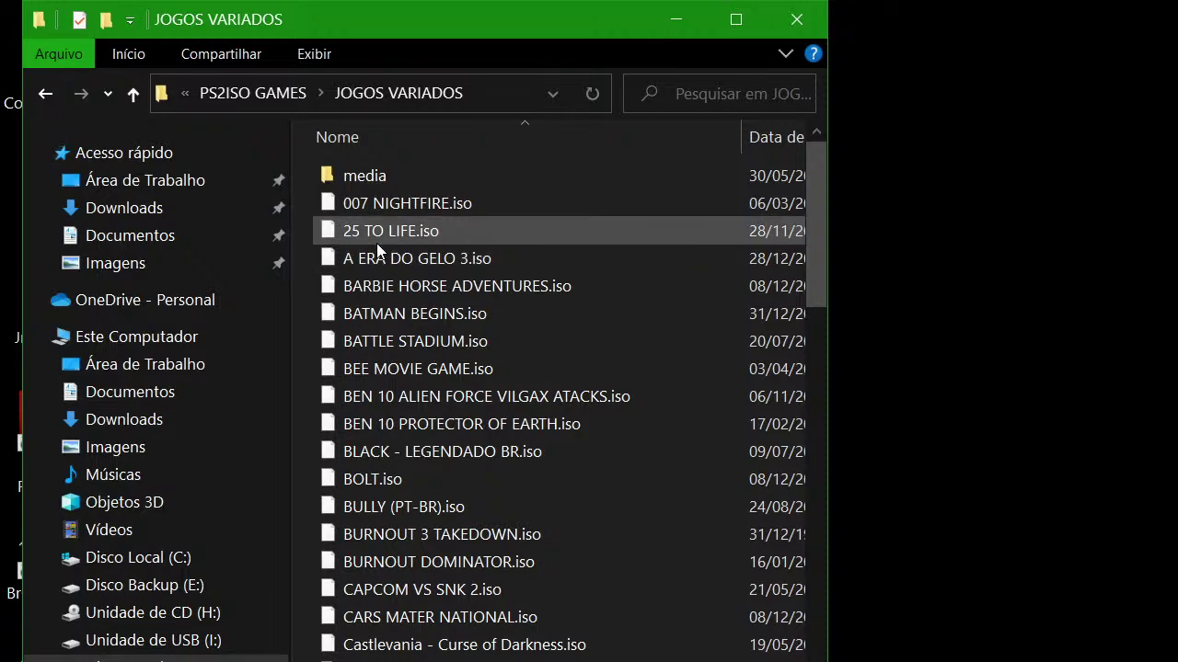
pyautogui.click(364, 447)
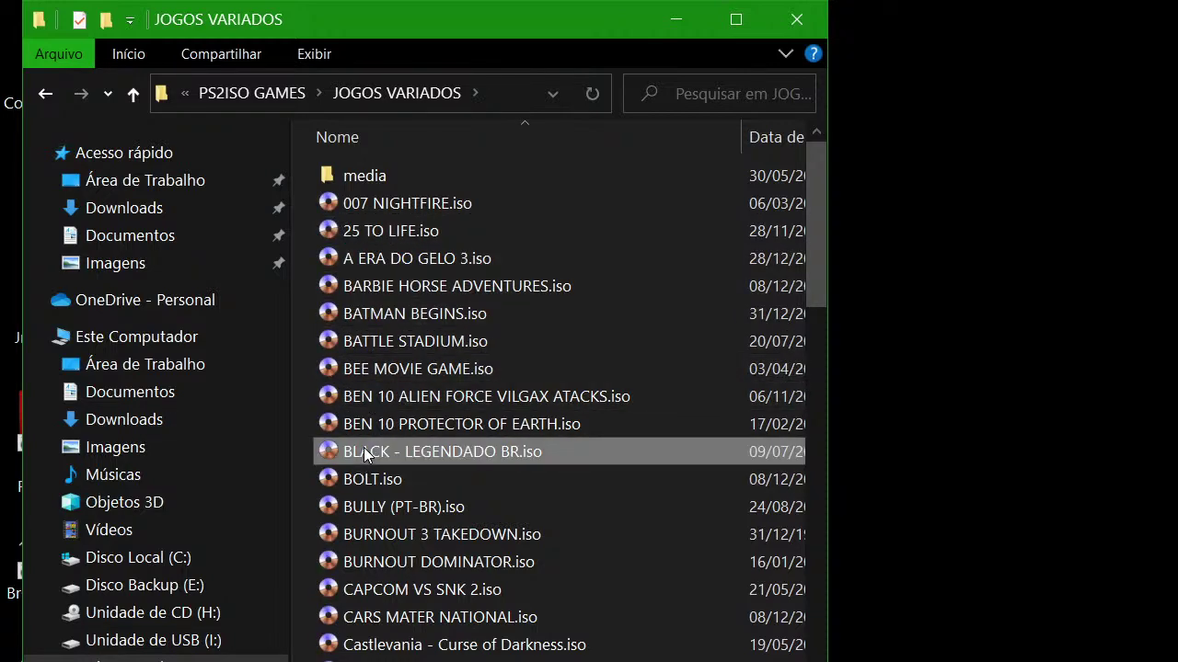
pyautogui.moveTo(574, 30); pyautogui.dragTo(1173, 37)
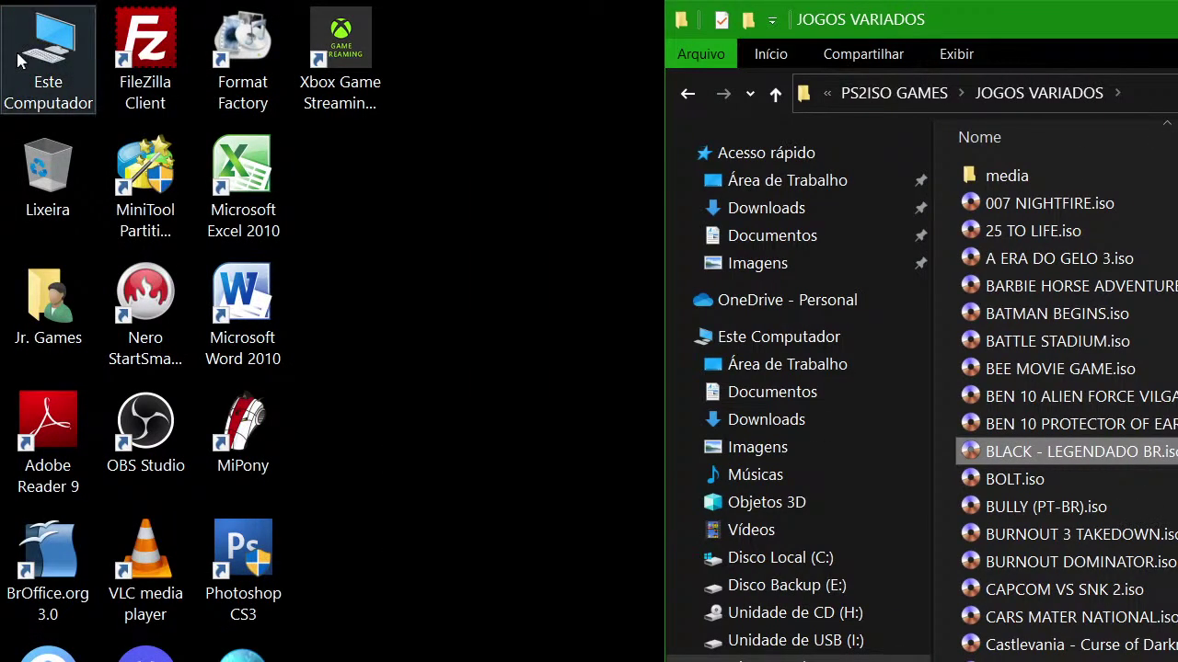
# Open a second full-height Este Computador window on Unidade de USB (I:)
pyautogui.doubleClick(18, 59)
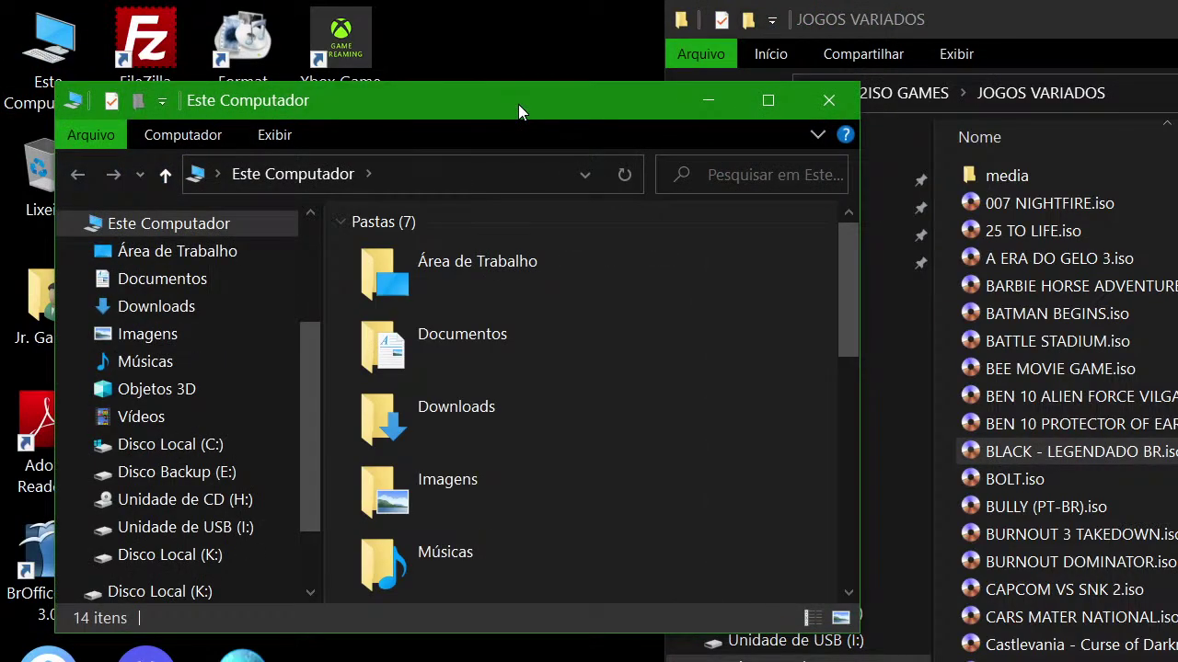
pyautogui.doubleClick(518, 104)
pyautogui.doubleClick(508, 9)
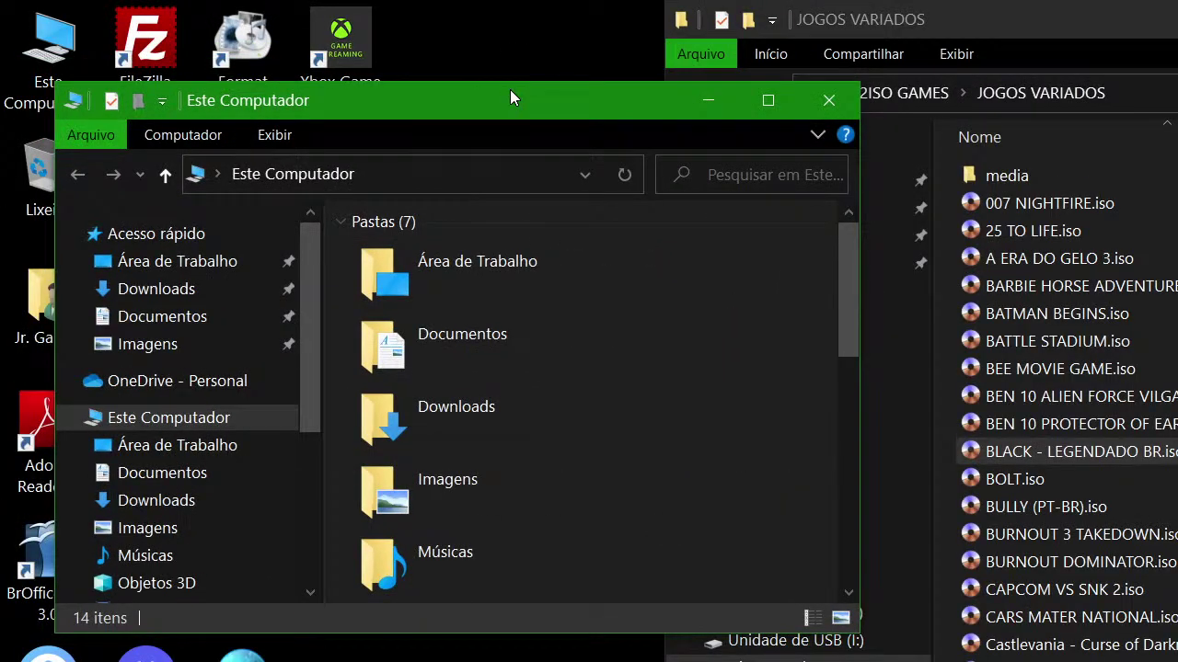
pyautogui.doubleClick(510, 89)
pyautogui.scroll(-3, 602, 515)
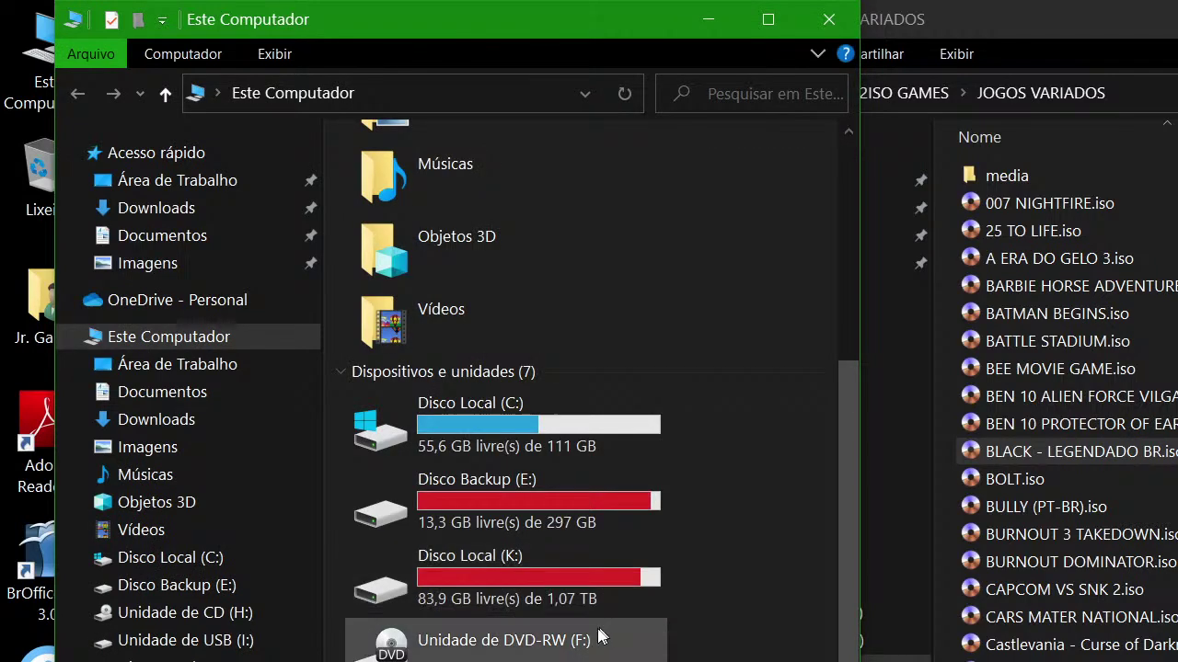
pyautogui.click(185, 641)
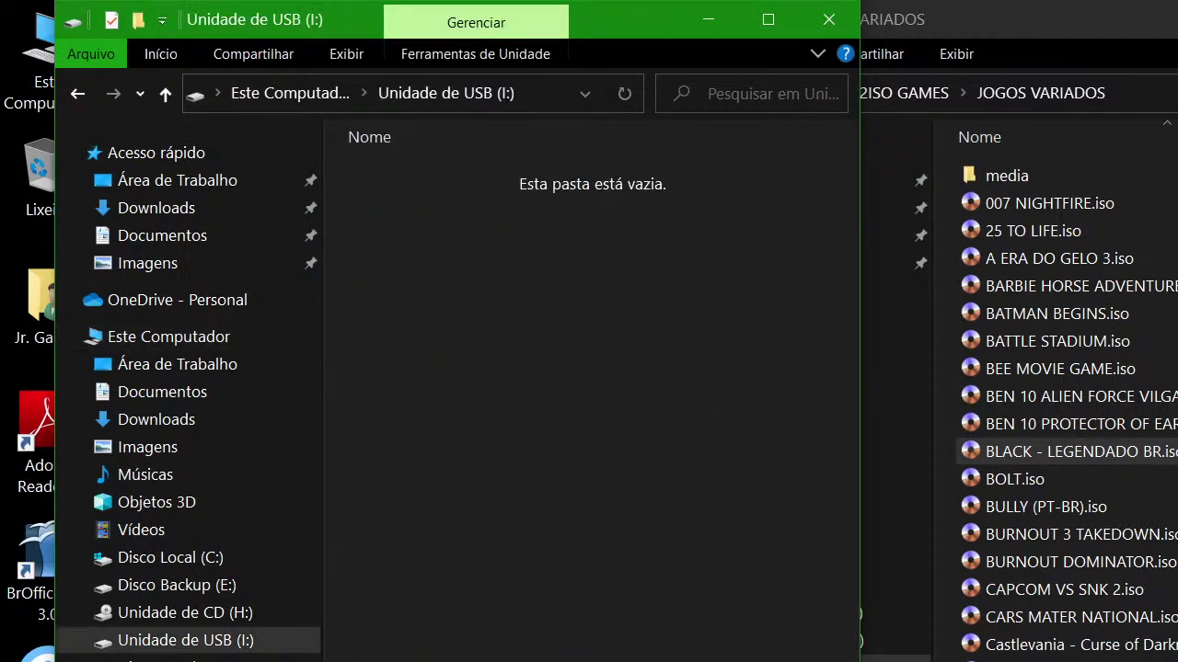
# Create a Games folder on the USB drive and drag BLACK - LEGENDADO BR.iso into it
pyautogui.rightClick(465, 400)
pyautogui.moveTo(504, 655)
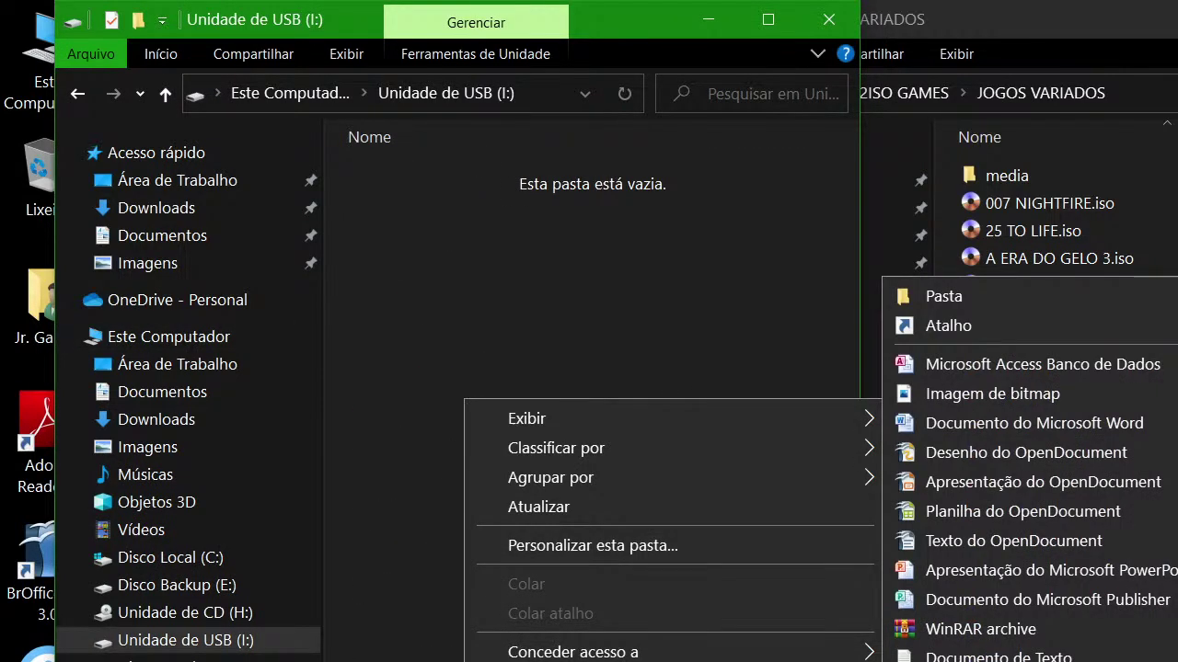
pyautogui.click(1022, 299)
pyautogui.write('DVD')
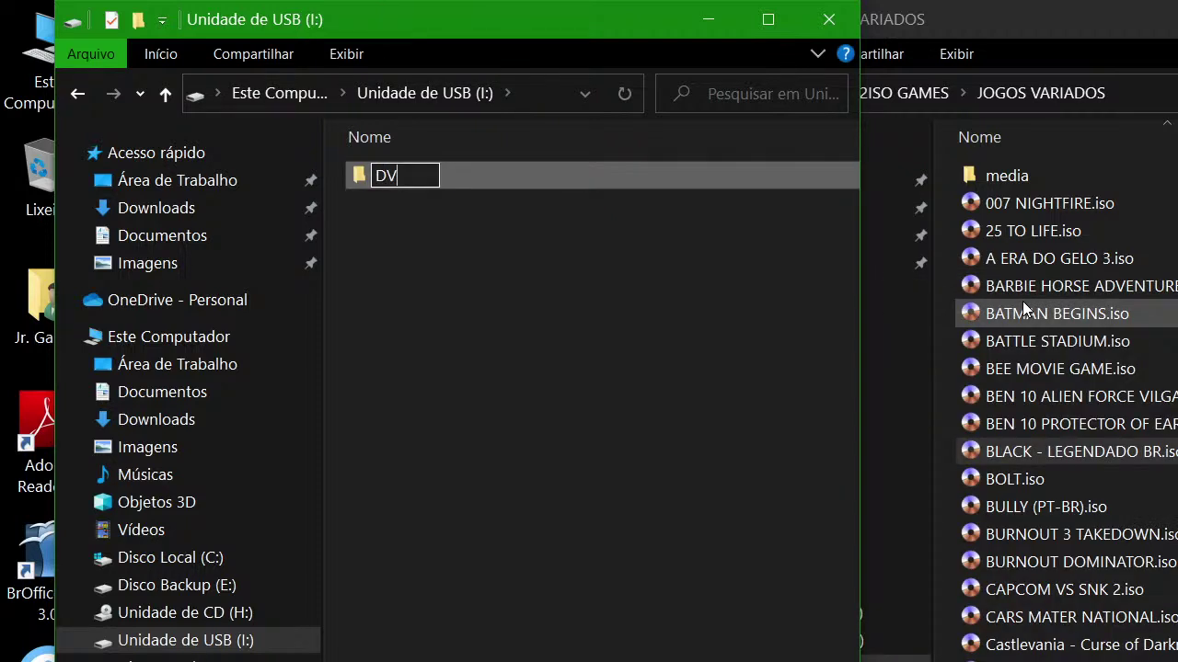
pyautogui.press('BackSpace')
pyautogui.press('BackSpace')
pyautogui.press('BackSpace')
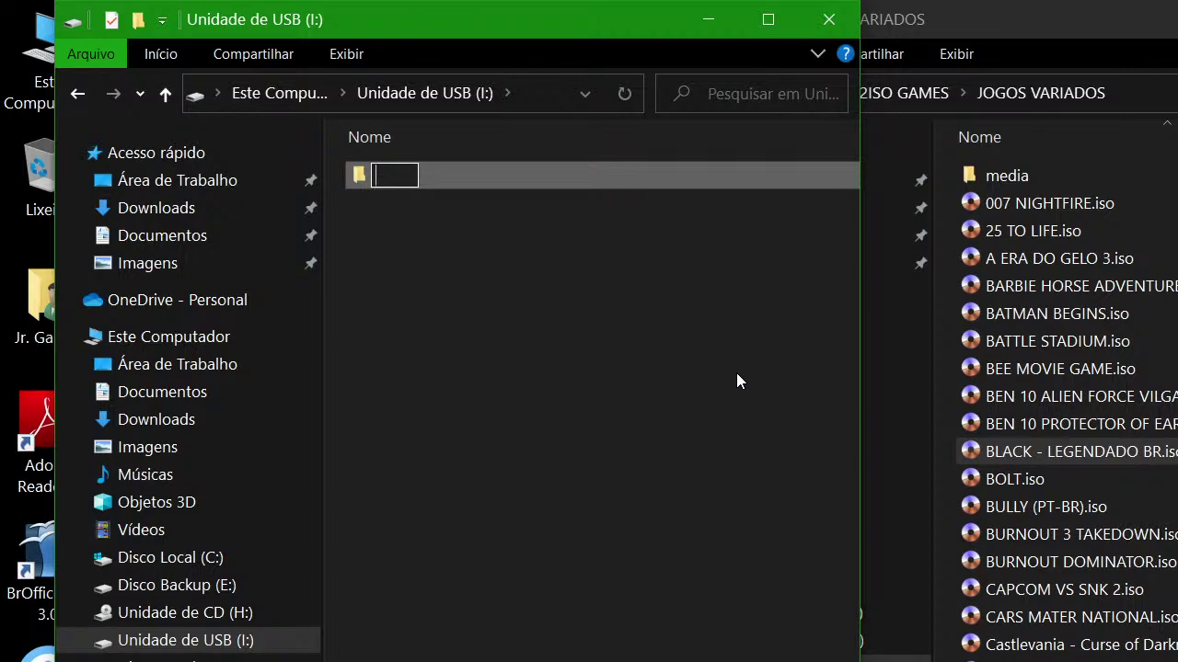
pyautogui.write('Games')
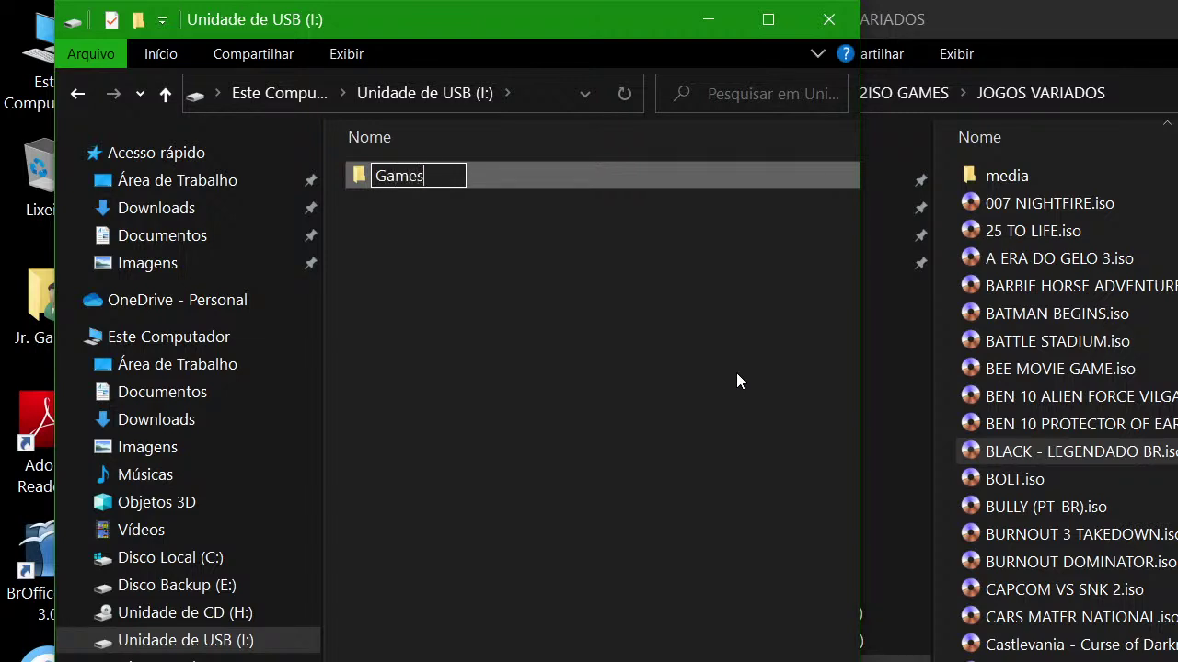
pyautogui.press('Return')
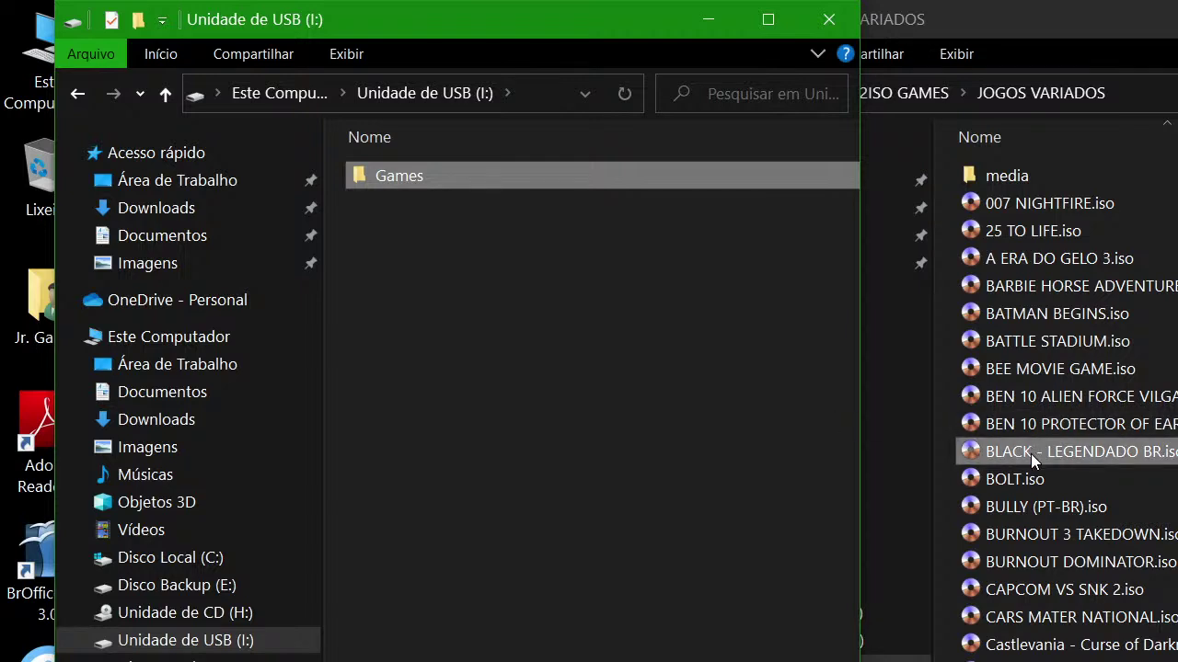
pyautogui.moveTo(1031, 453); pyautogui.dragTo(392, 179)
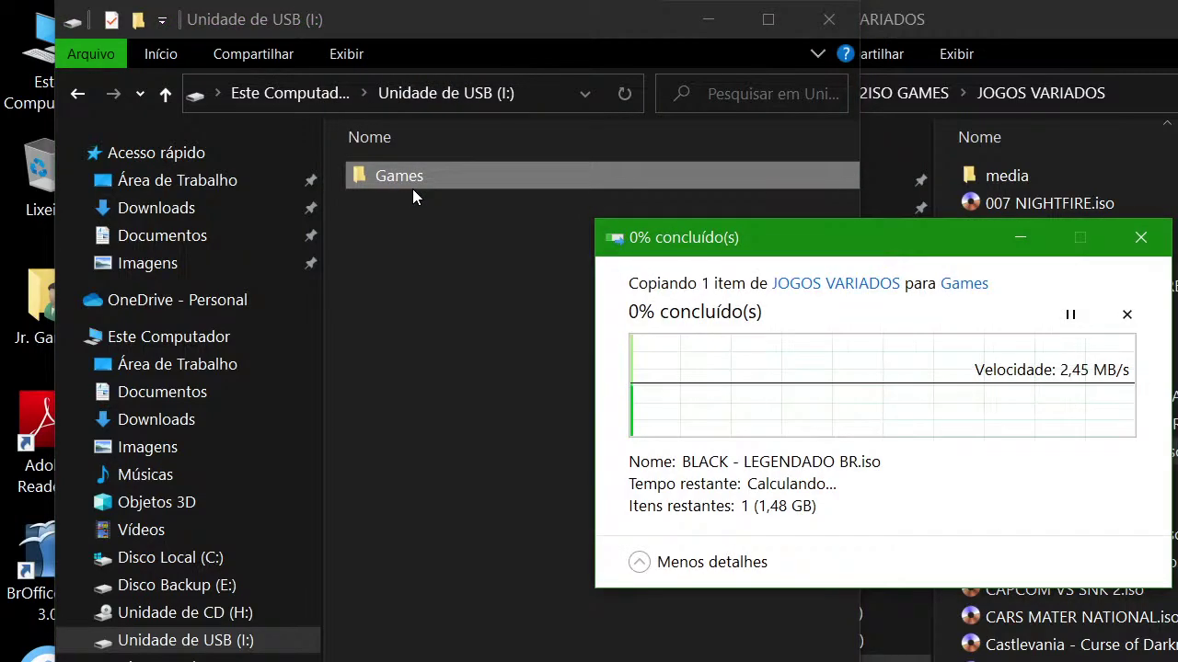
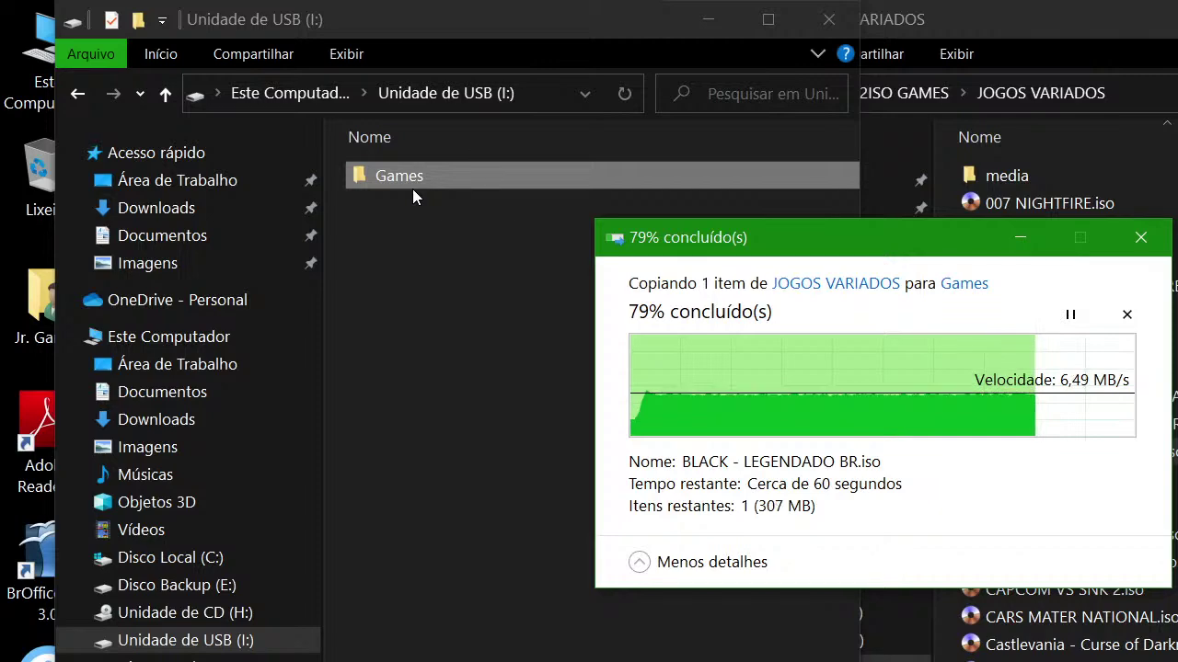
# Let the BLACK - LEGENDADO BR.iso copy to the USB Games folder finish, then close the JOGOS VARIADOS window
pyautogui.moveTo(905, 226); pyautogui.dragTo(631, 352)
pyautogui.scroll(-3, 1085, 432)
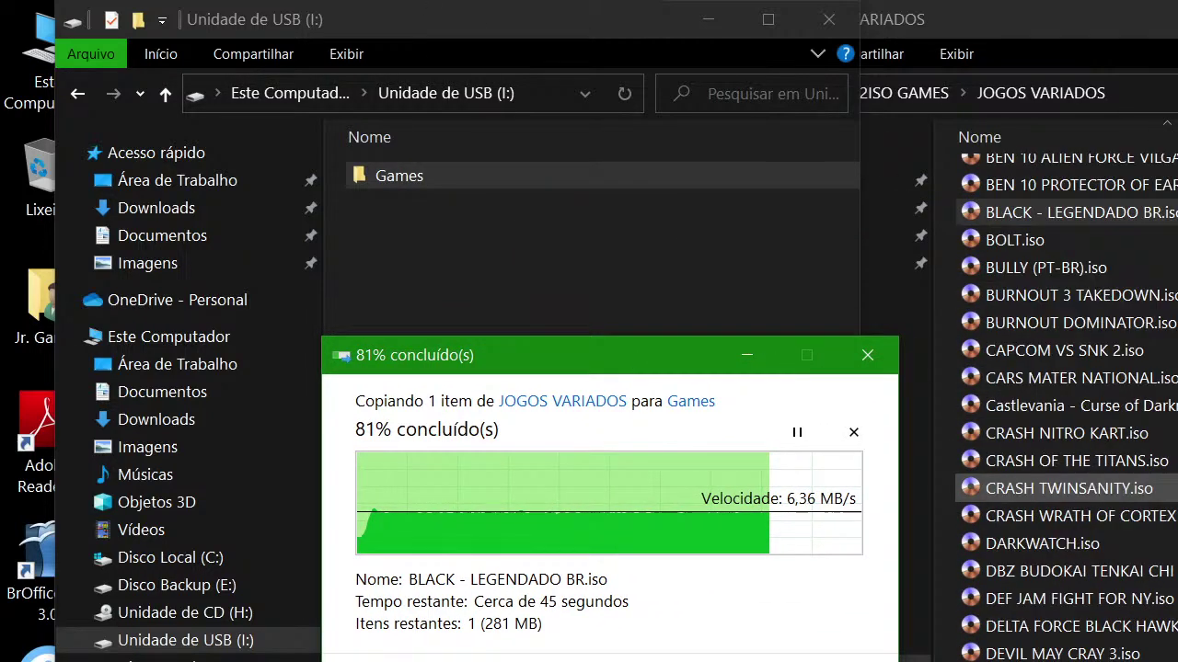
pyautogui.click(1113, 349)
pyautogui.click(583, 373)
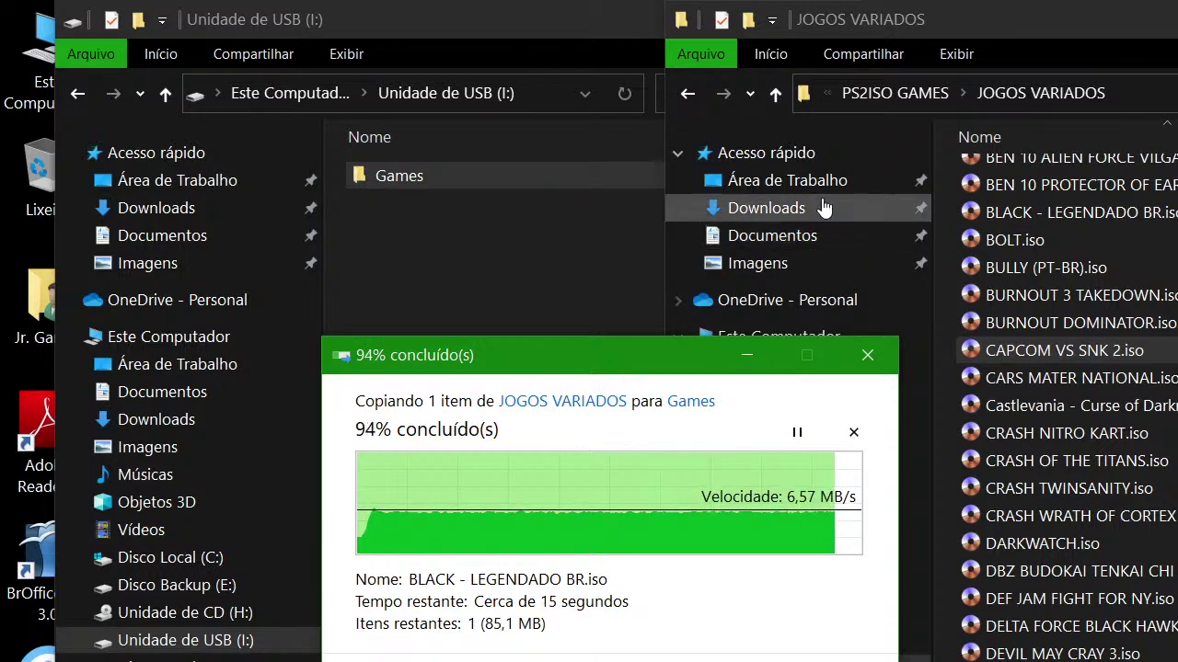
pyautogui.moveTo(1011, 28); pyautogui.dragTo(1163, 28)
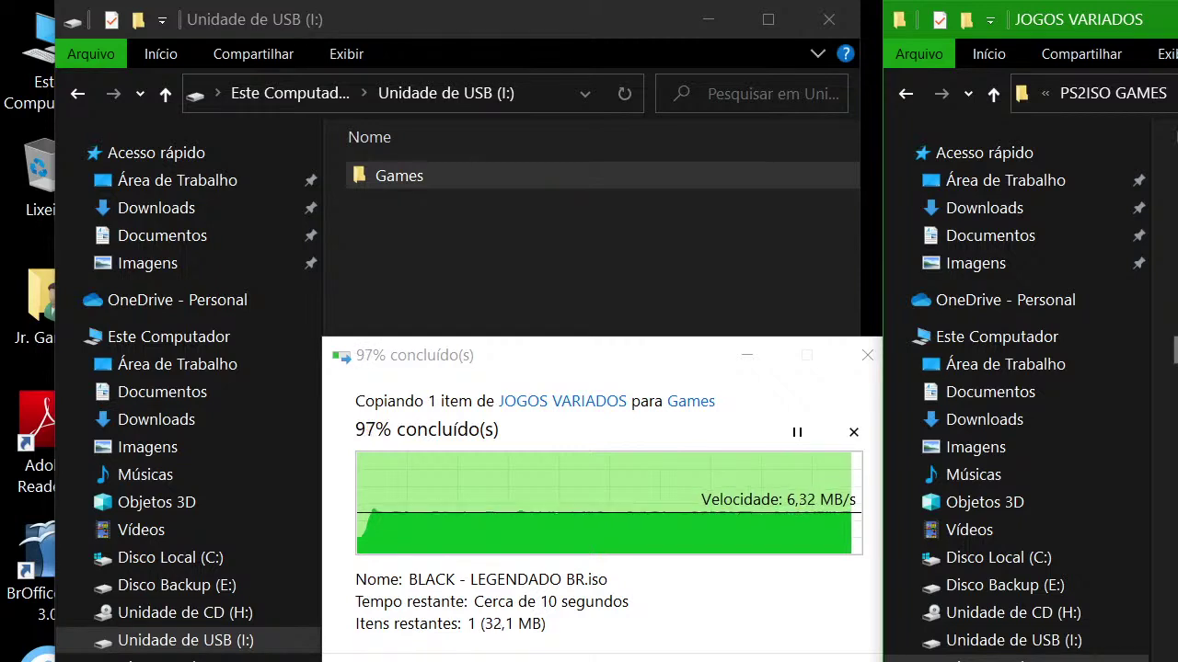
pyautogui.hotkey('alt', 'F4')
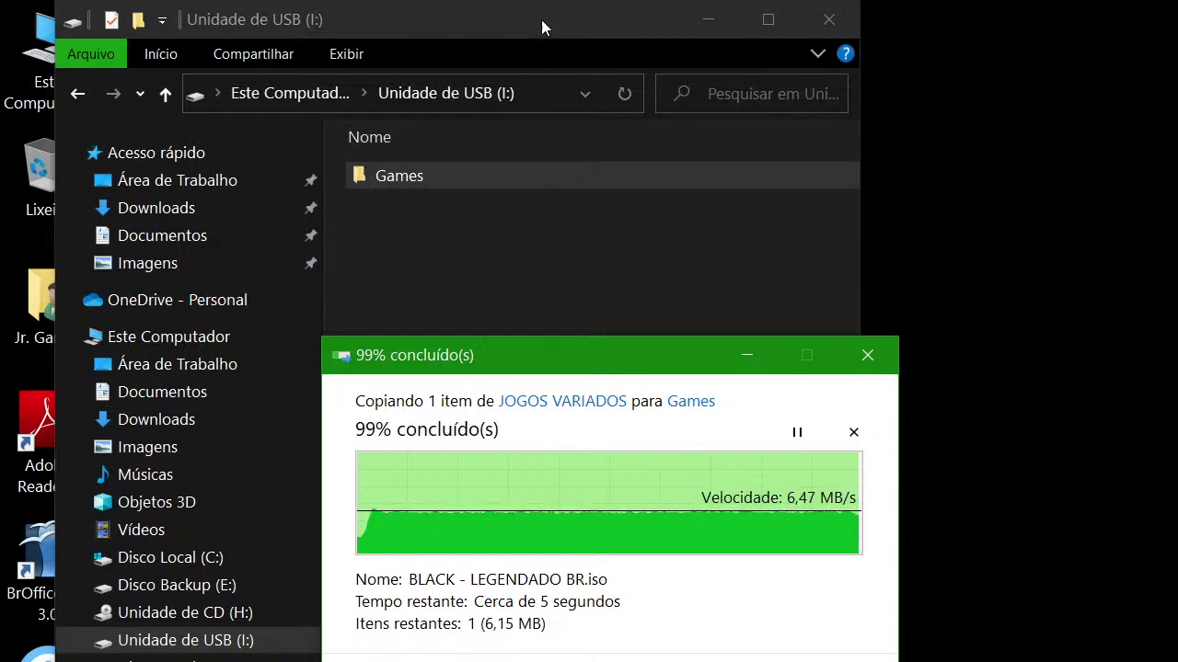
pyautogui.moveTo(541, 20); pyautogui.dragTo(488, 11)
# Review the USB drive (I:) format options, keeping NTFS, and close without formatting
pyautogui.click(370, 106)
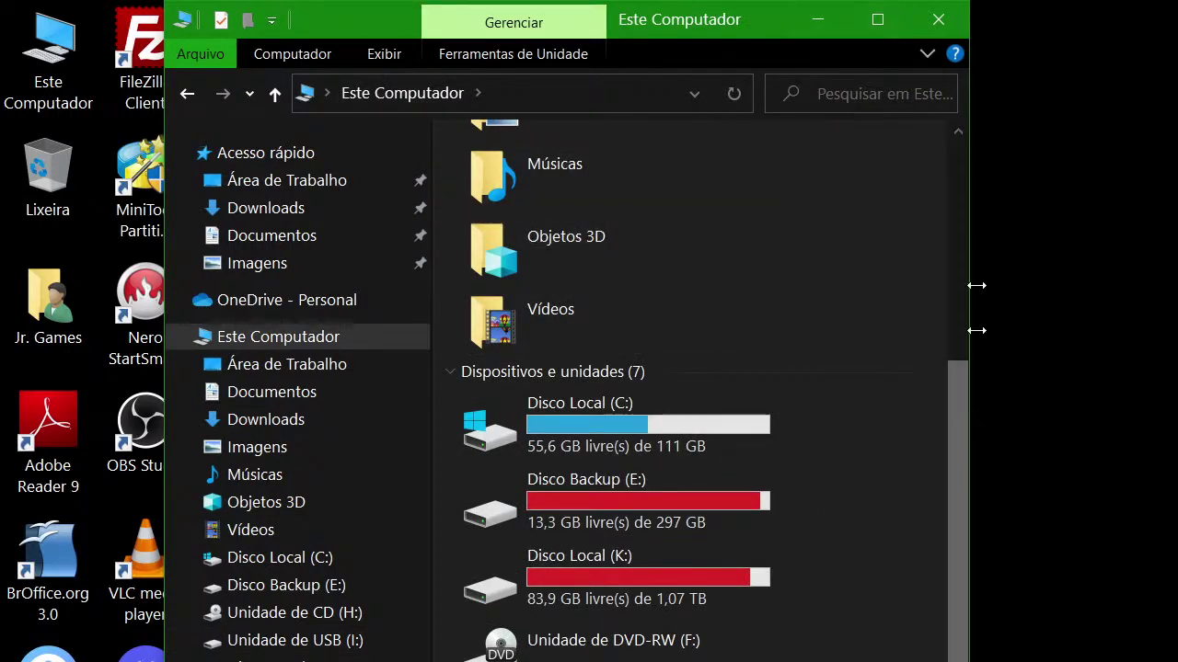
pyautogui.click(877, 18)
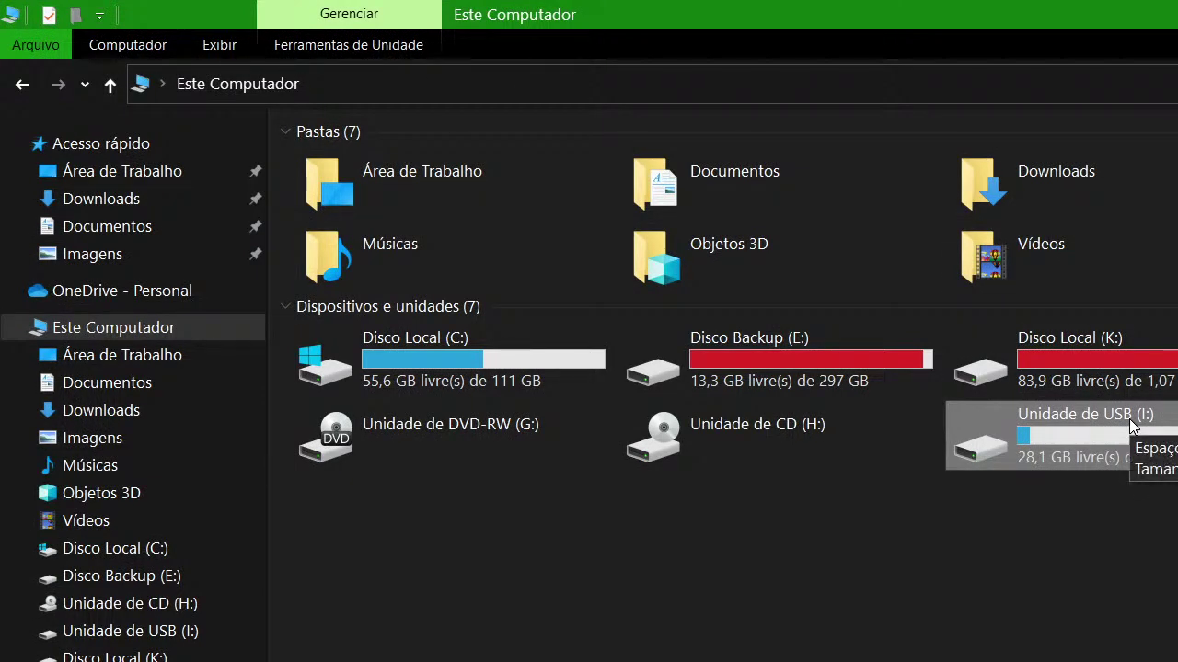
pyautogui.rightClick(1057, 423)
pyautogui.click(1131, 655)
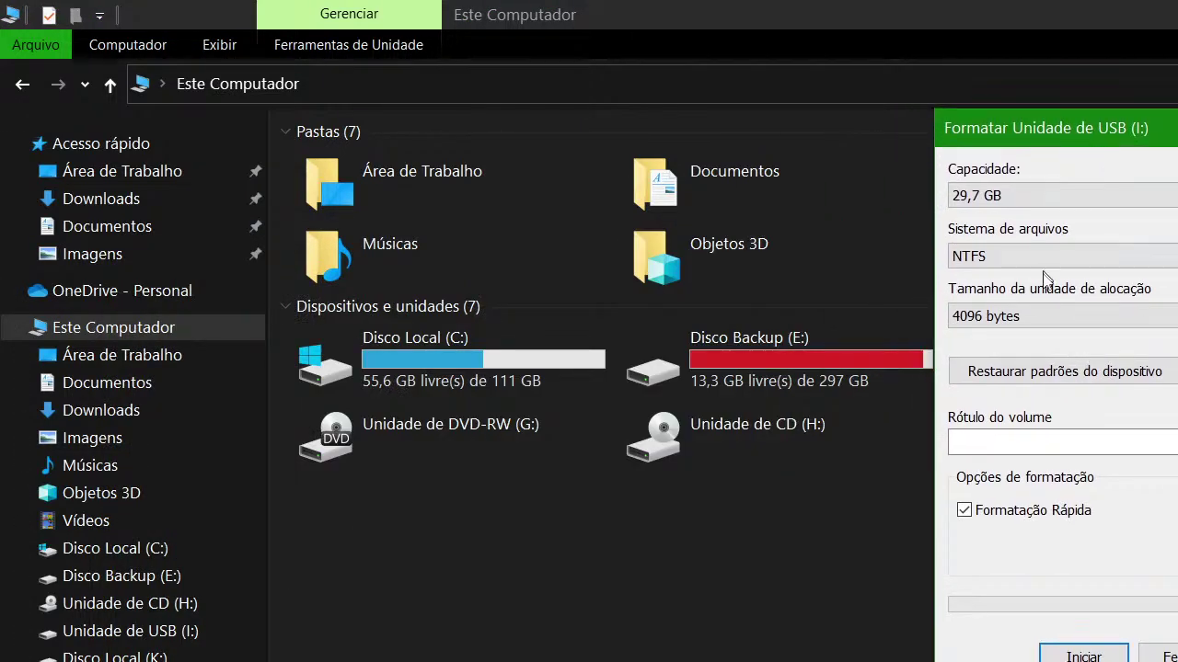
pyautogui.click(1039, 258)
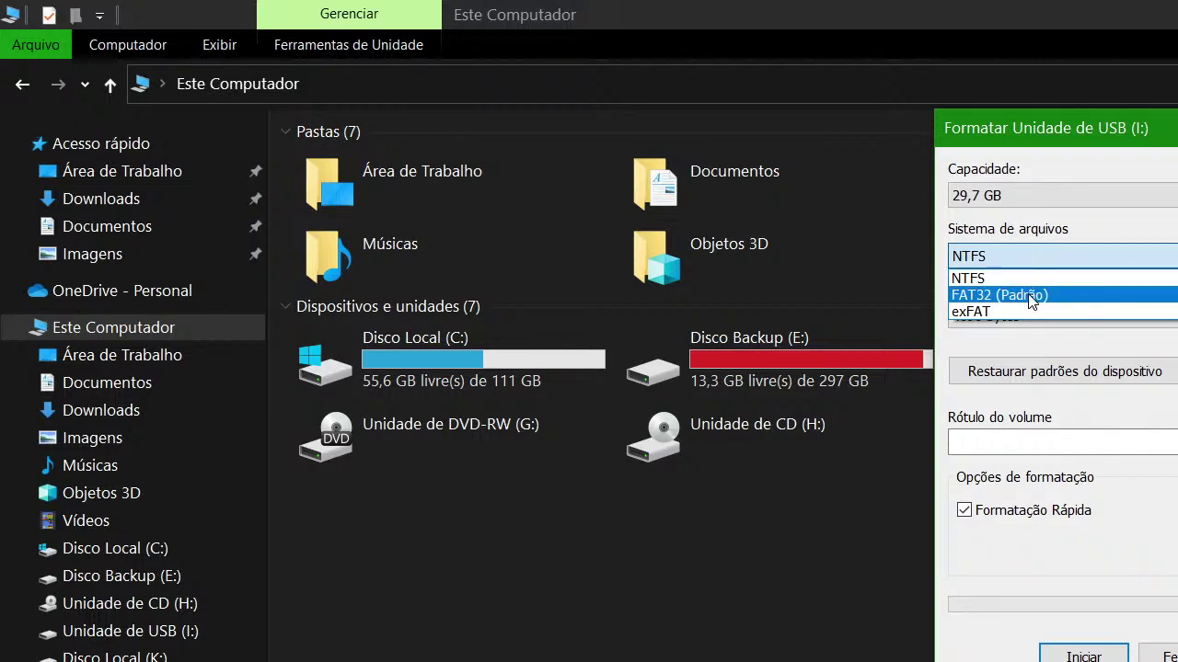
pyautogui.press('Escape')
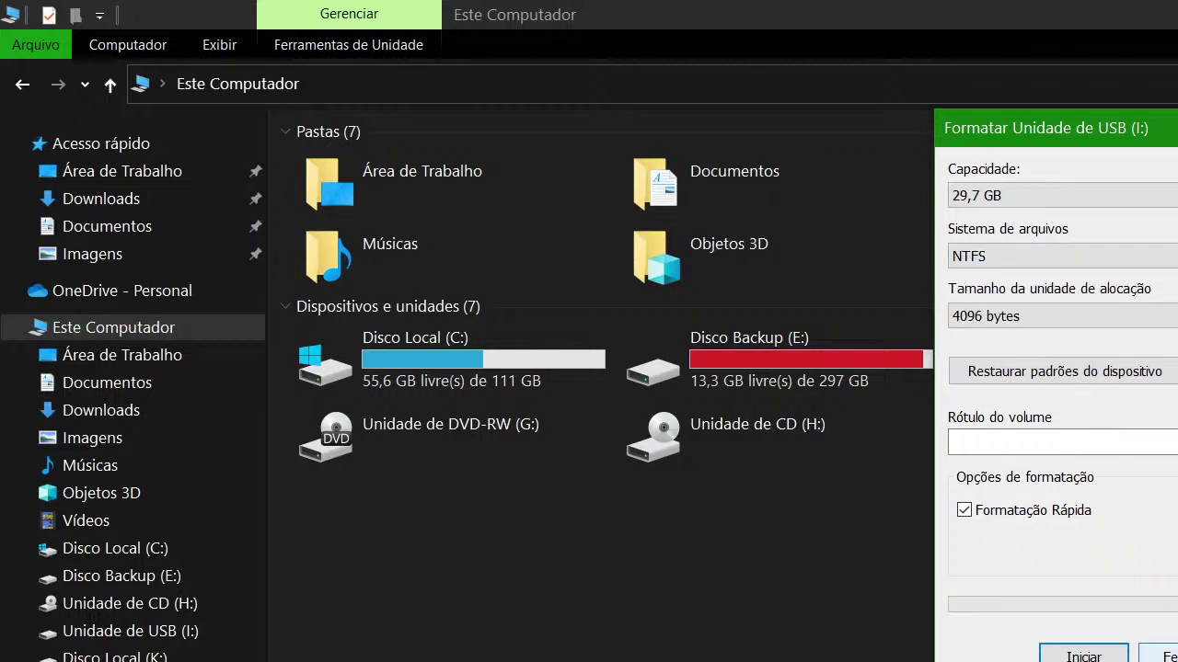
pyautogui.click(1037, 255)
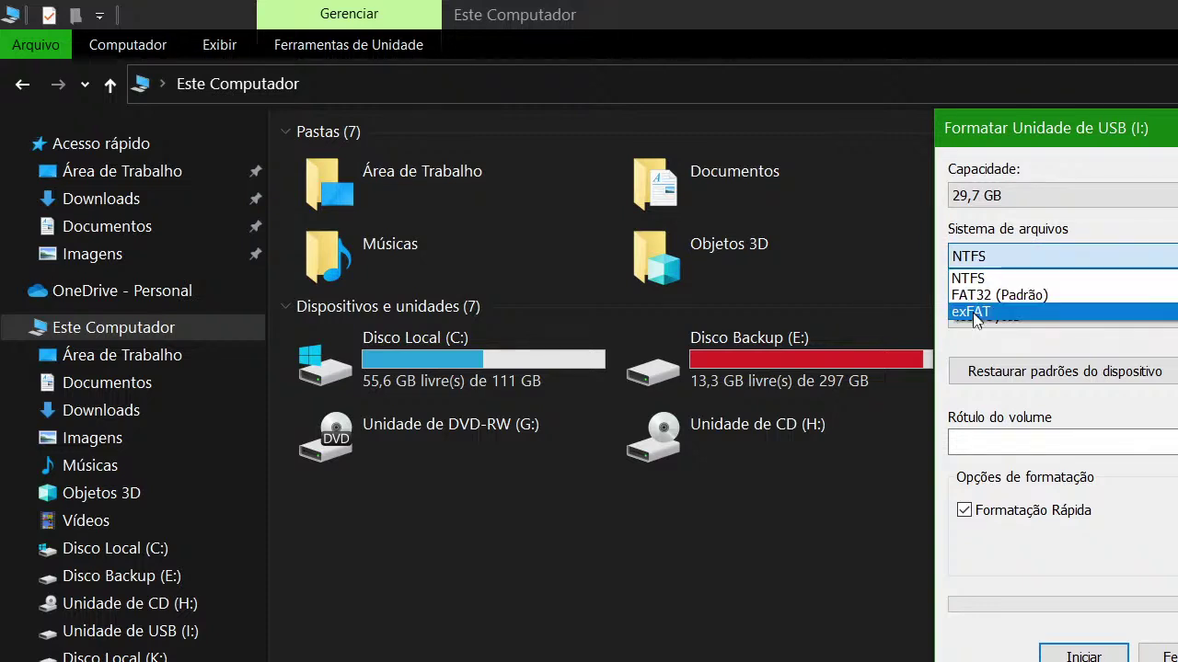
pyautogui.click(1157, 655)
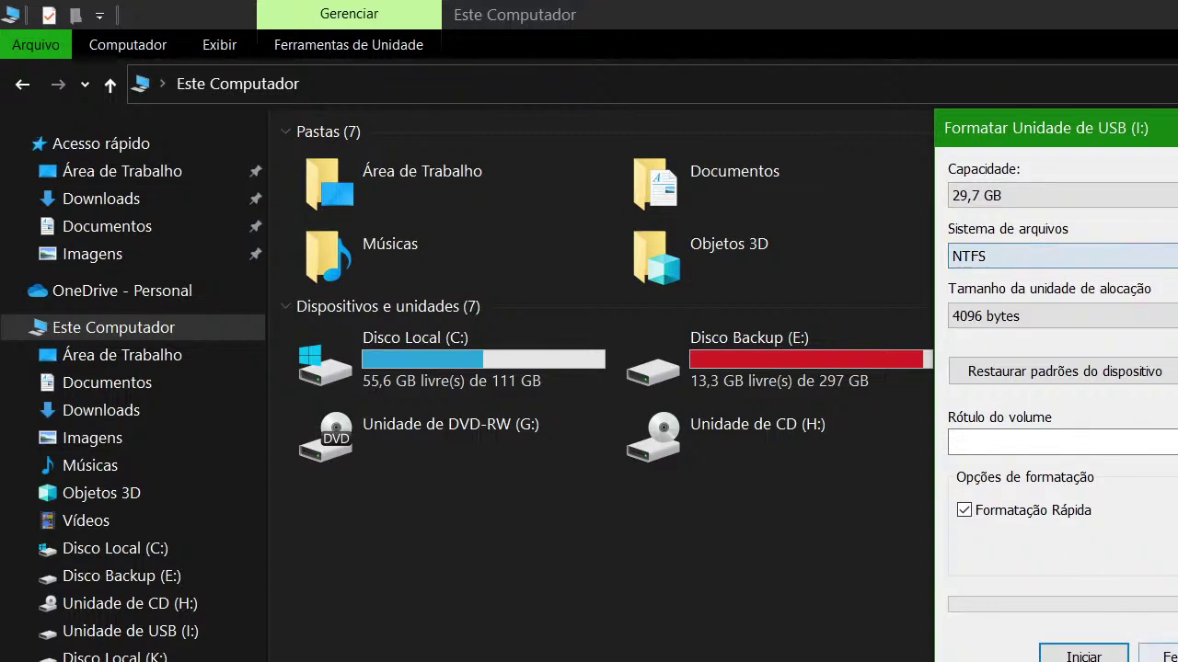
pyautogui.click(1158, 655)
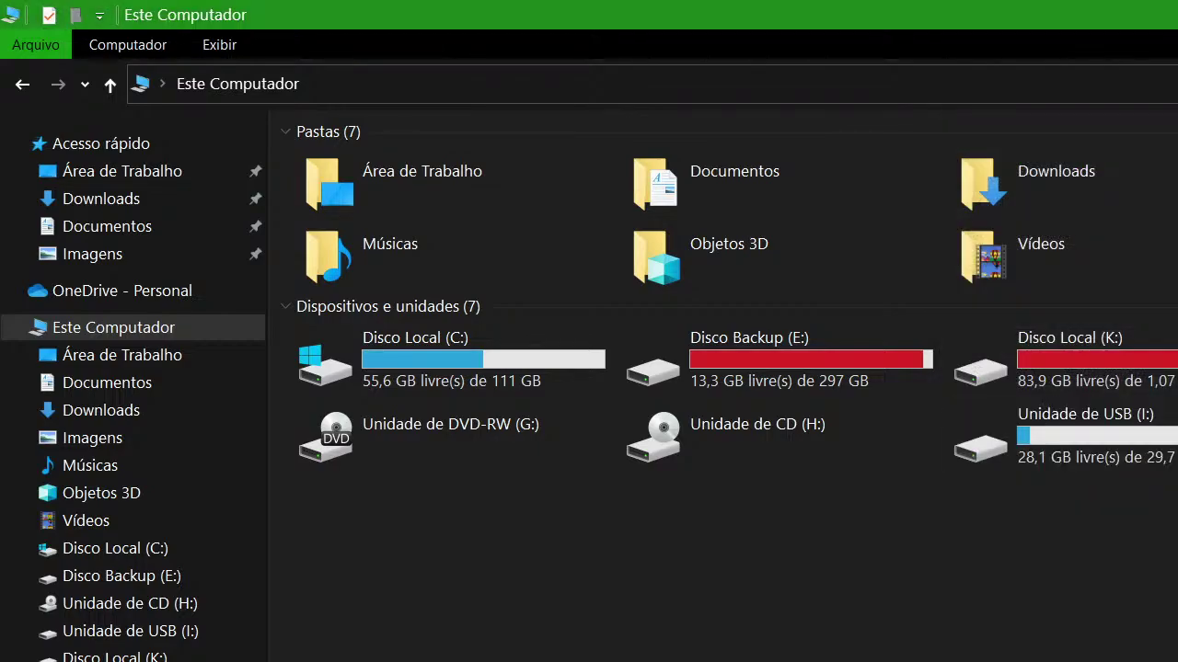
# Close Explorer and select the MiniTool Partition Wizard desktop shortcut
pyautogui.hotkey('alt', 'F4')
pyautogui.click(589, 410)
pyautogui.click(149, 211)
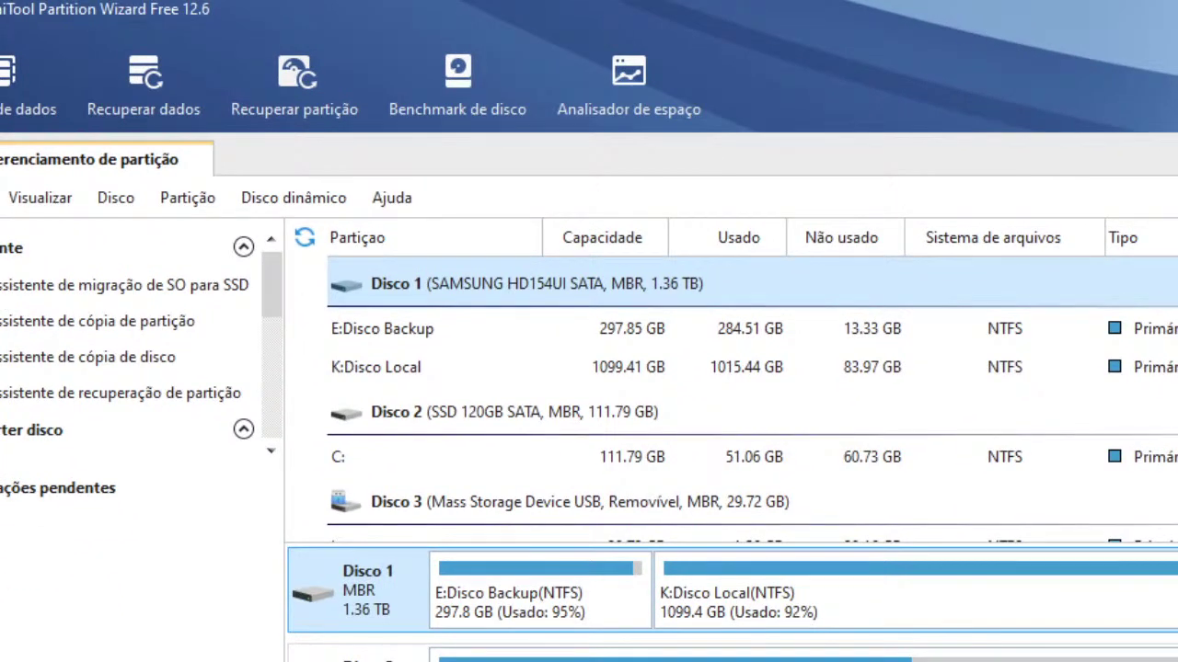
# Scroll to Disco 3, select the 29.72 GB NTFS I: partition, then the C: partition
pyautogui.scroll(-1, 736, 386)
pyautogui.scroll(1, 736, 386)
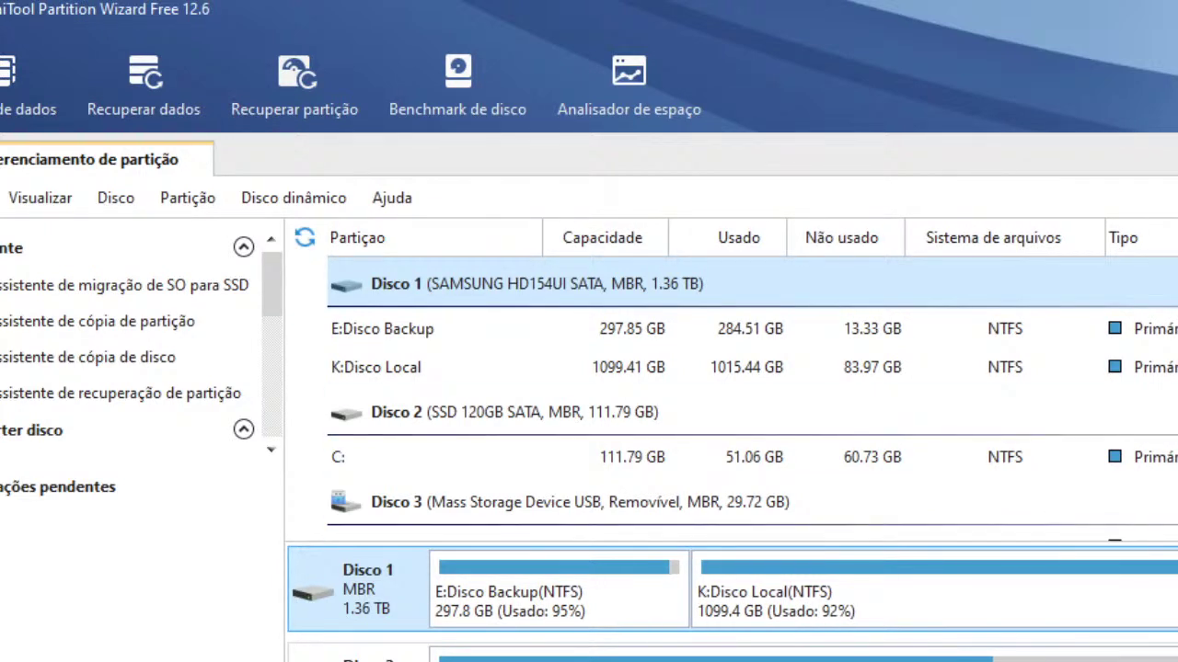
pyautogui.scroll(-1, 736, 387)
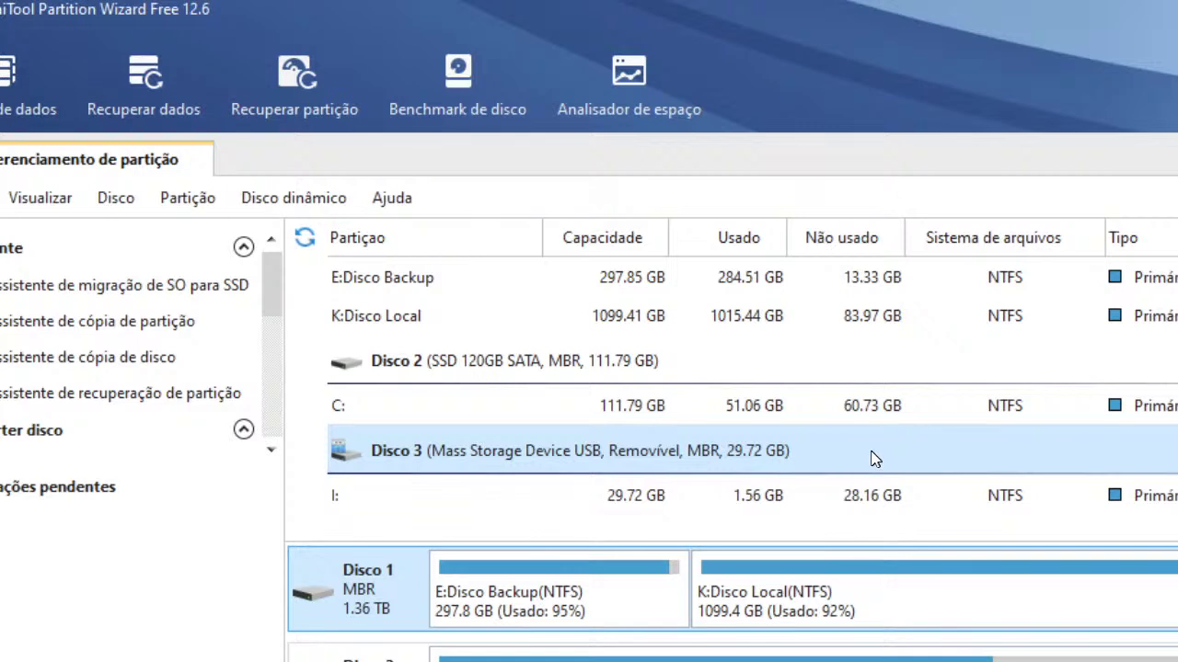
pyautogui.scroll(-1, 755, 635)
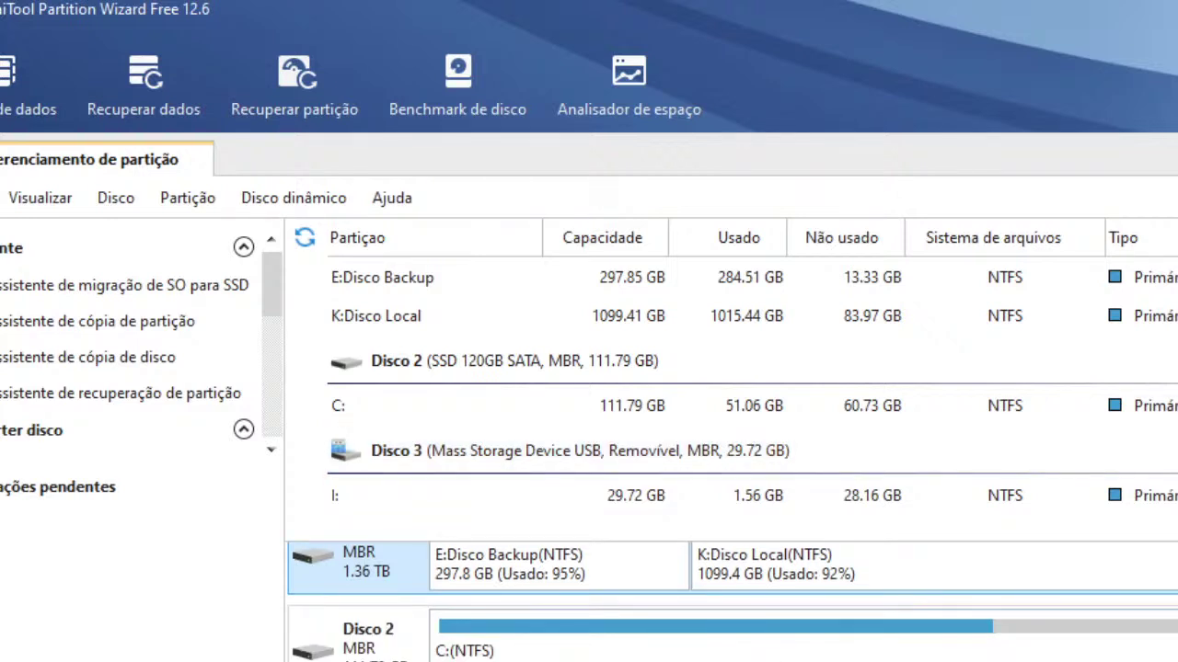
pyautogui.scroll(1, 732, 602)
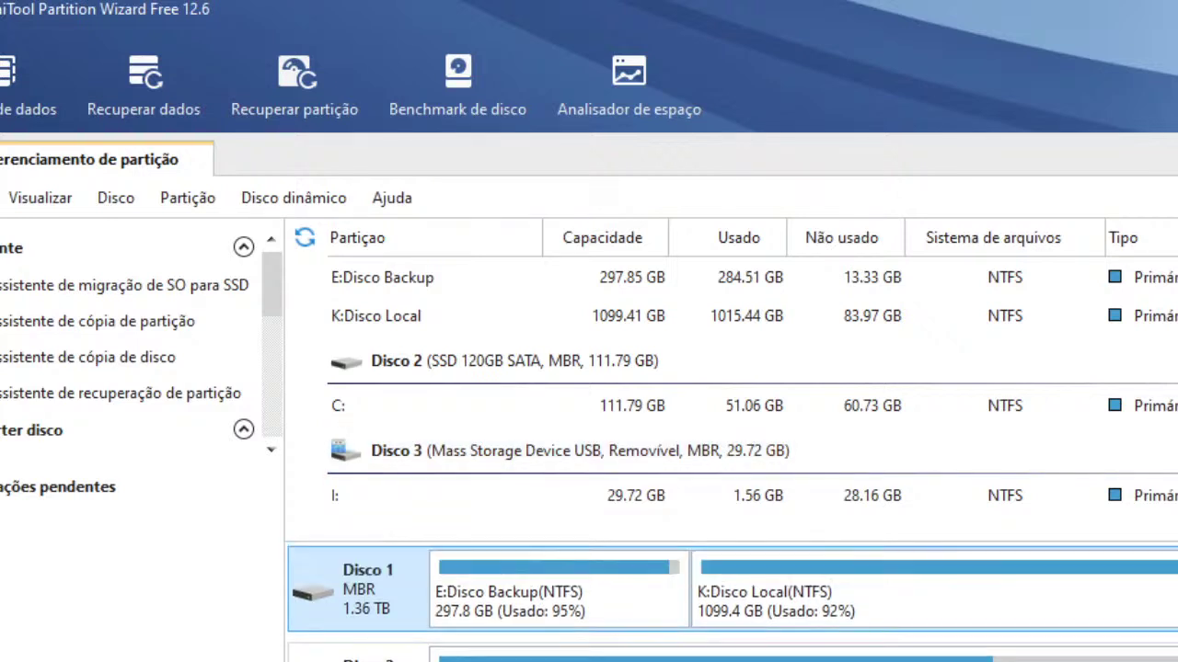
pyautogui.scroll(-1, 732, 601)
pyautogui.click(460, 495)
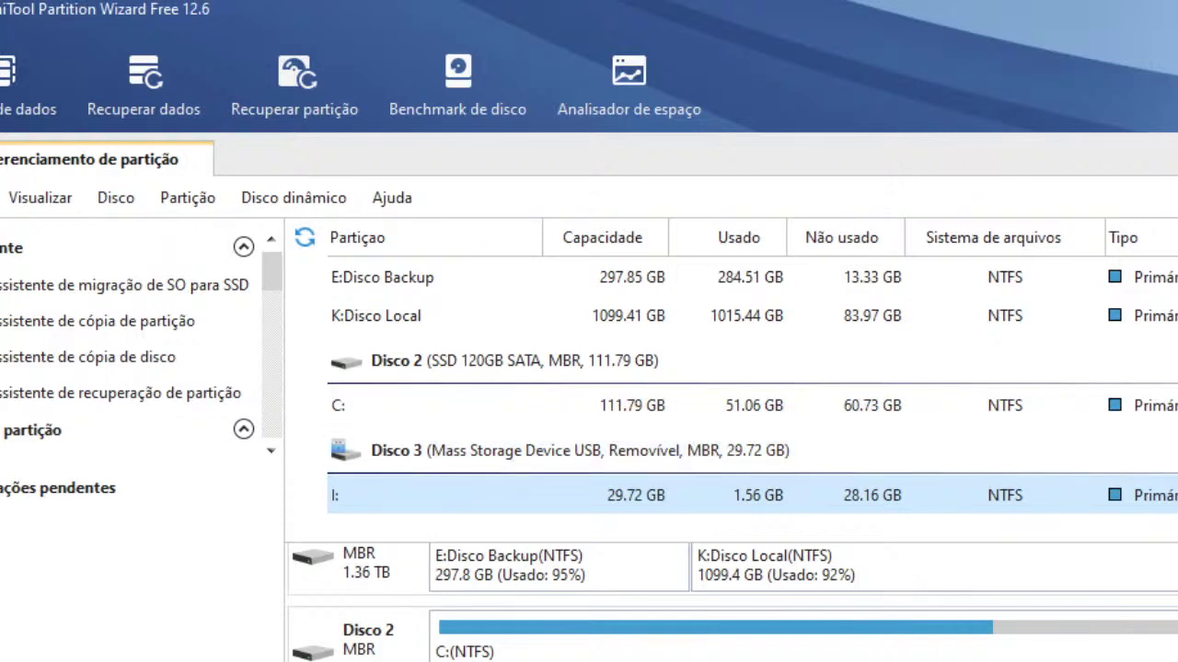
pyautogui.click(873, 657)
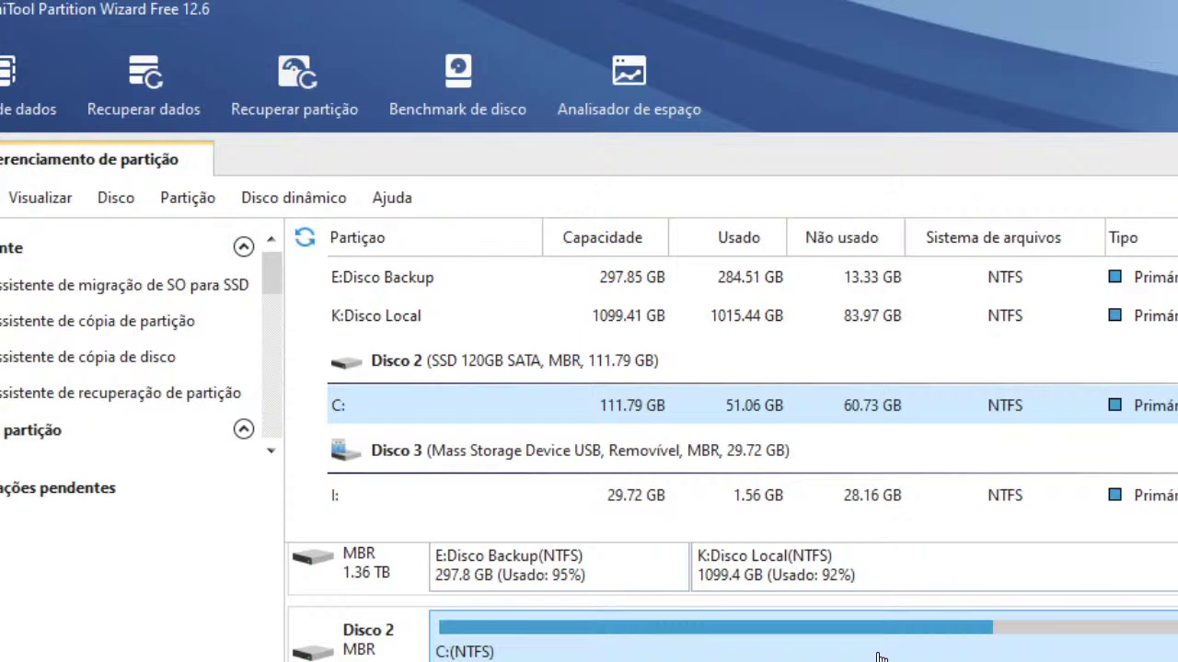
# Try formatting the C: partition and dismiss the system-partition warning
pyautogui.rightClick(879, 656)
pyautogui.click(449, 650)
pyautogui.rightClick(449, 649)
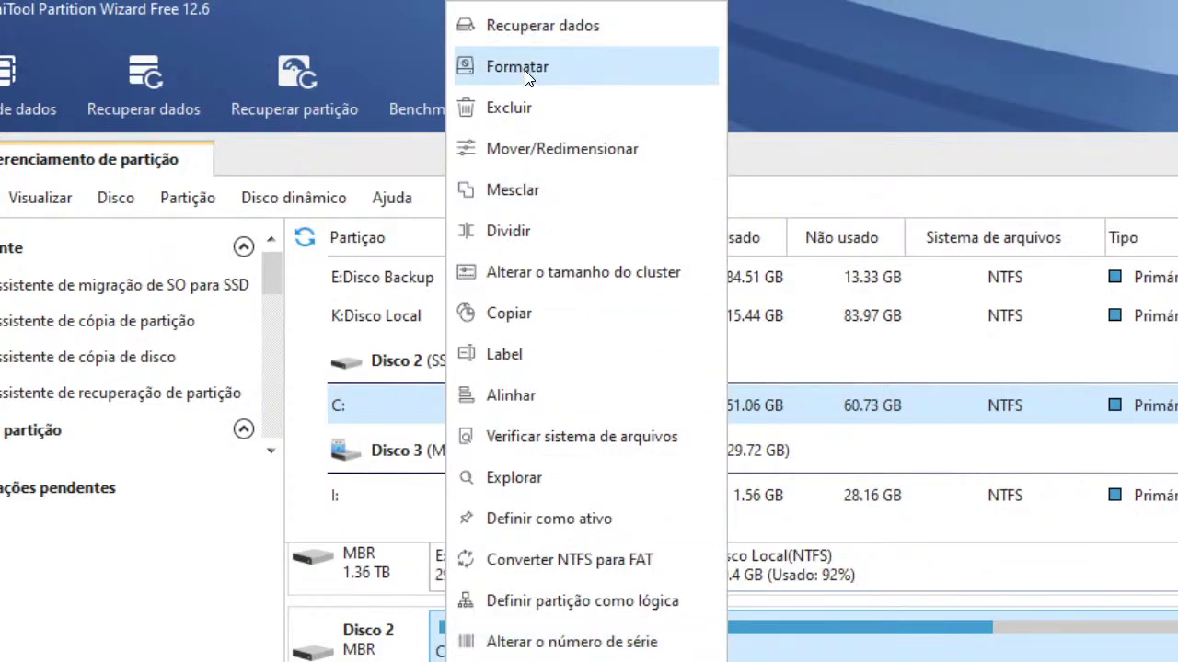
pyautogui.click(525, 69)
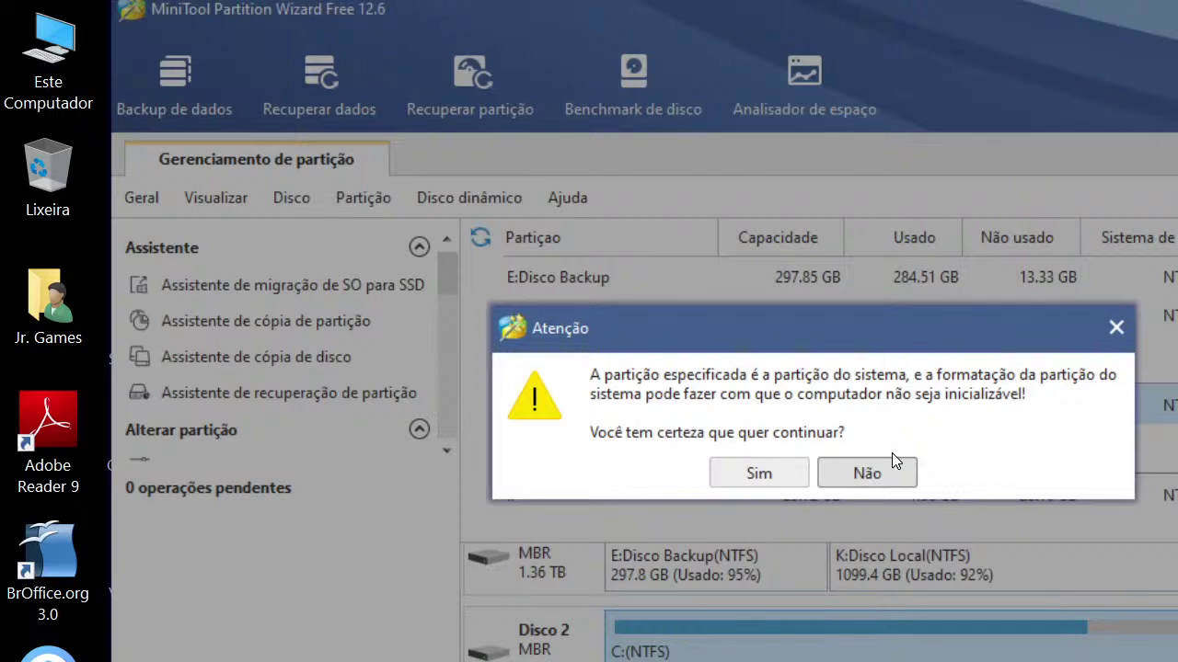
pyautogui.click(1109, 326)
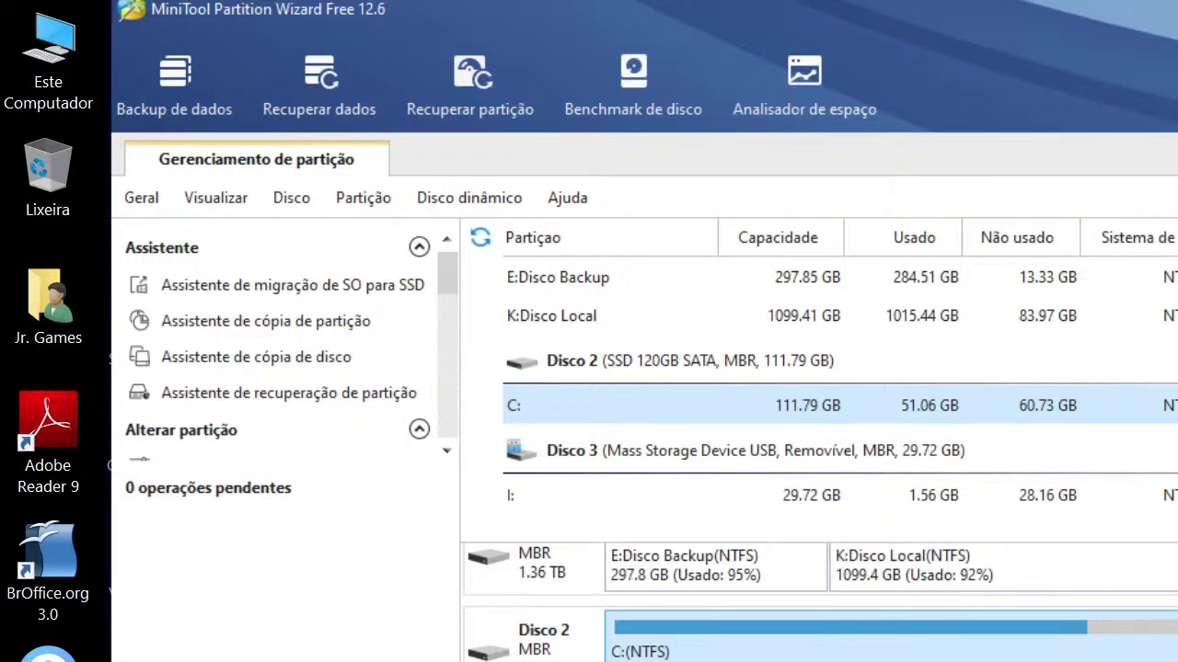
# Open the I: partition's format dialog, keep NTFS and Padrão cluster size, cancel, and exit
pyautogui.rightClick(679, 495)
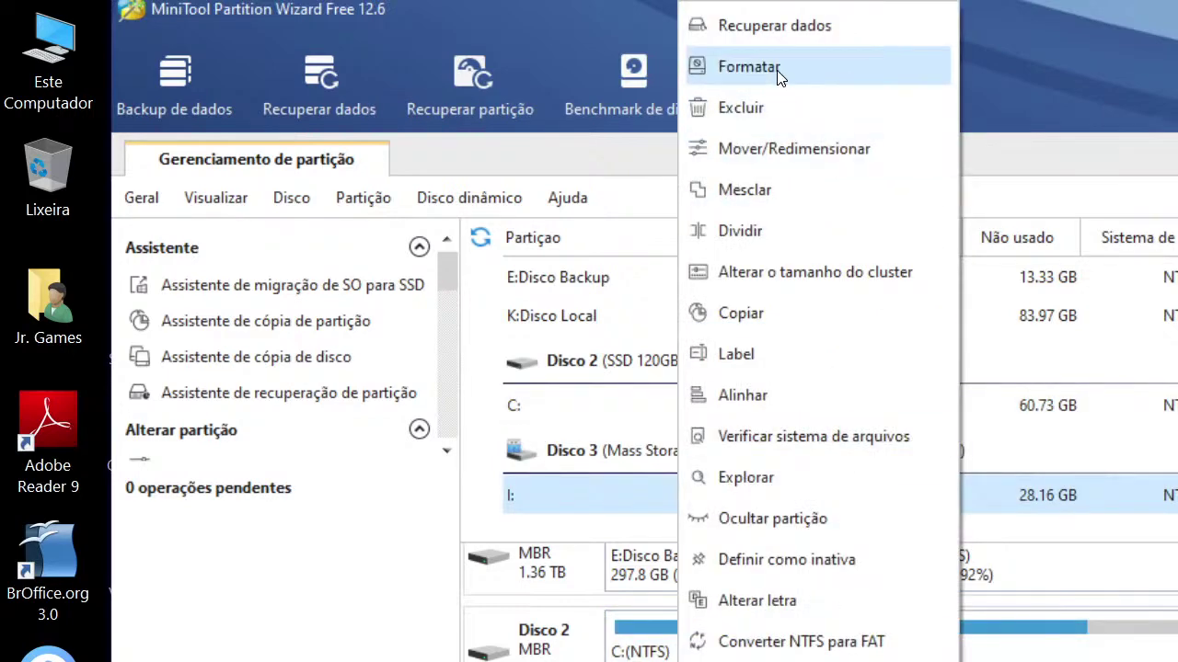
pyautogui.click(776, 72)
pyautogui.moveTo(957, 281); pyautogui.dragTo(510, 39)
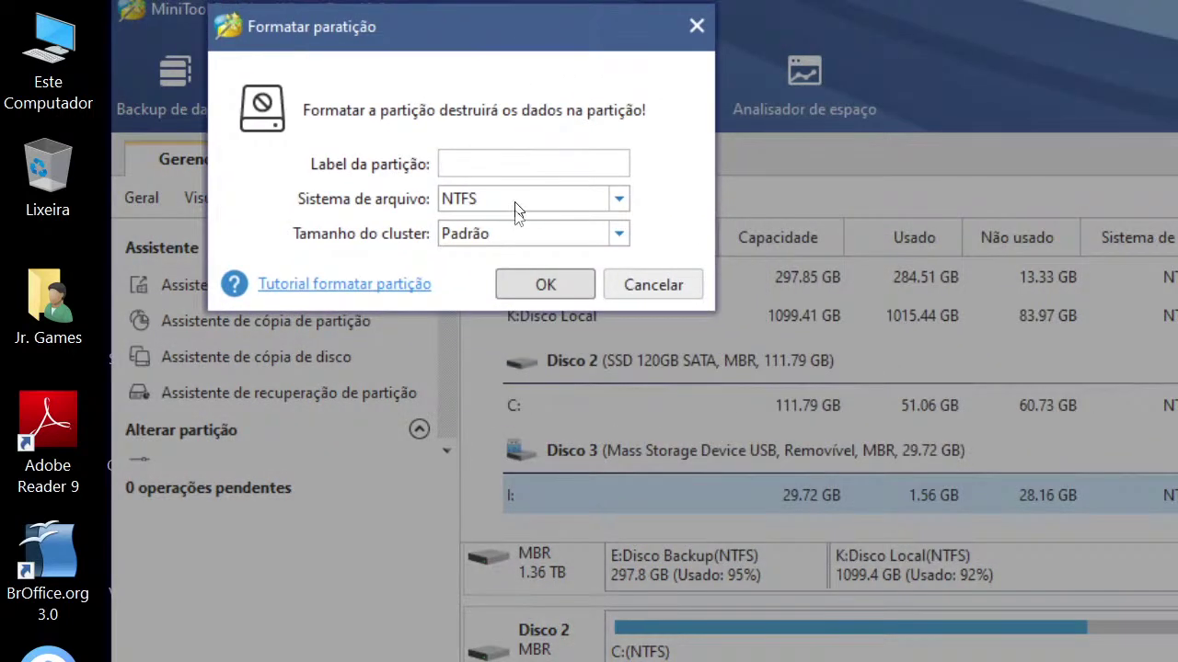
pyautogui.click(517, 204)
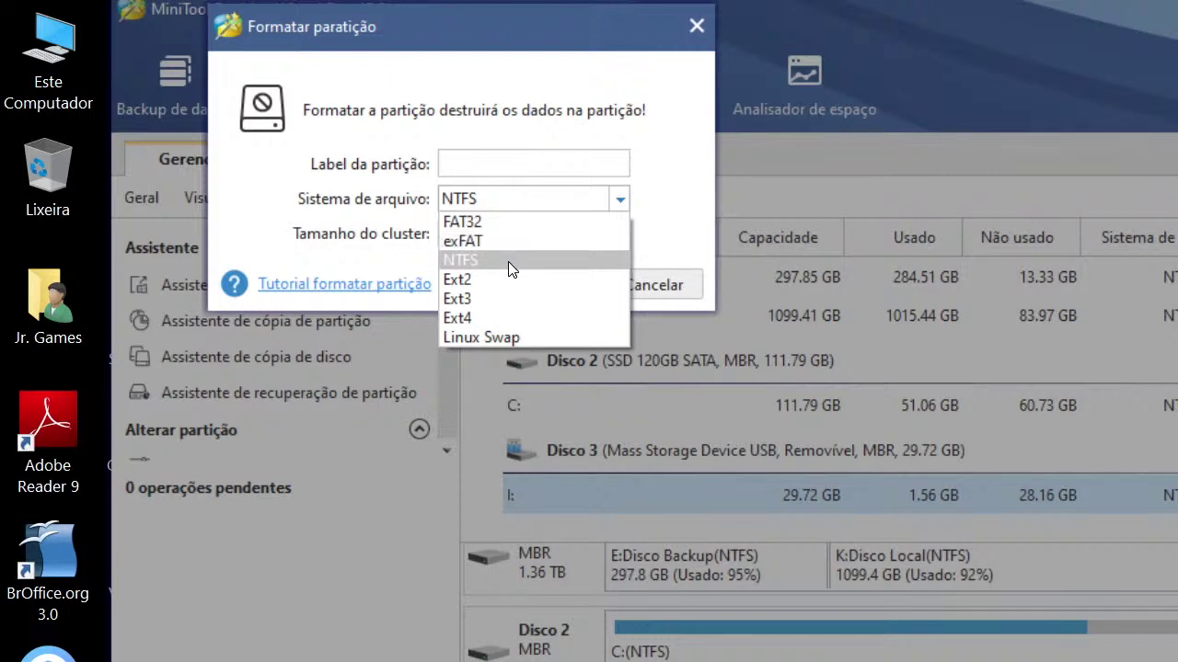
pyautogui.click(507, 261)
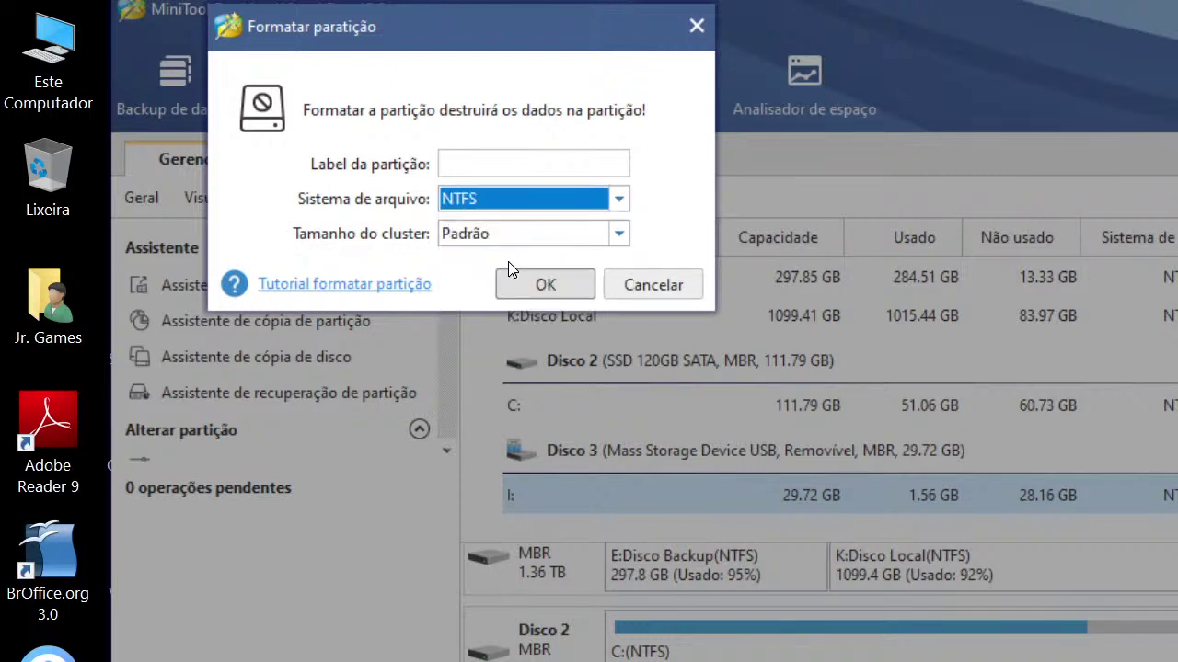
pyautogui.click(469, 161)
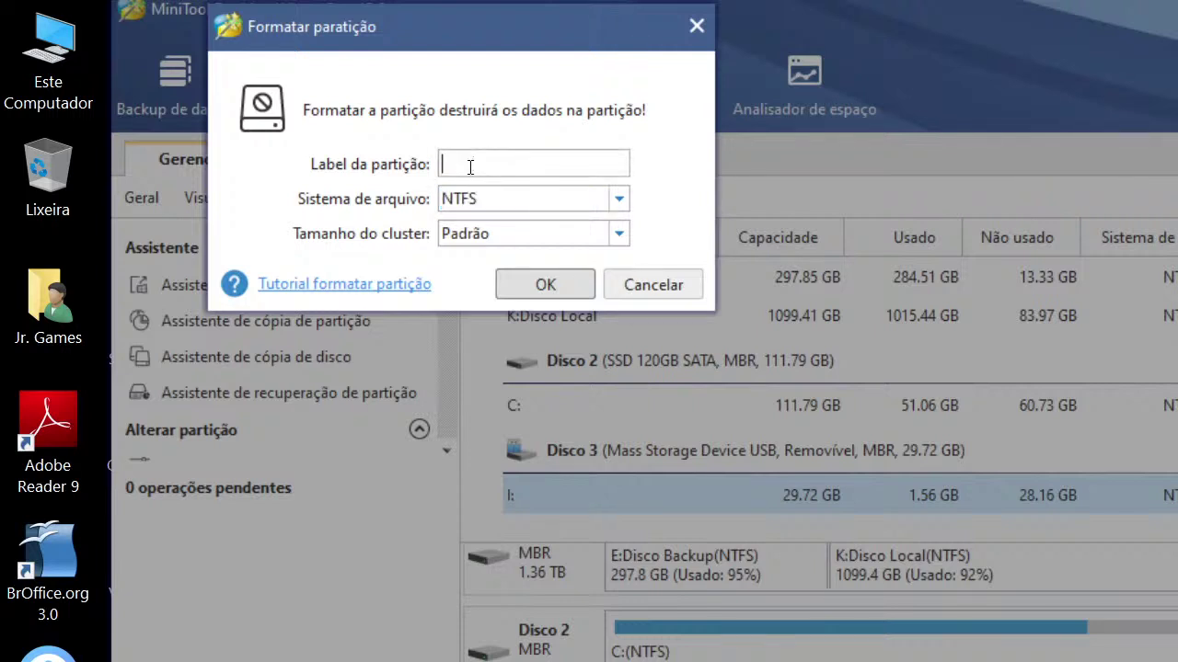
pyautogui.click(515, 238)
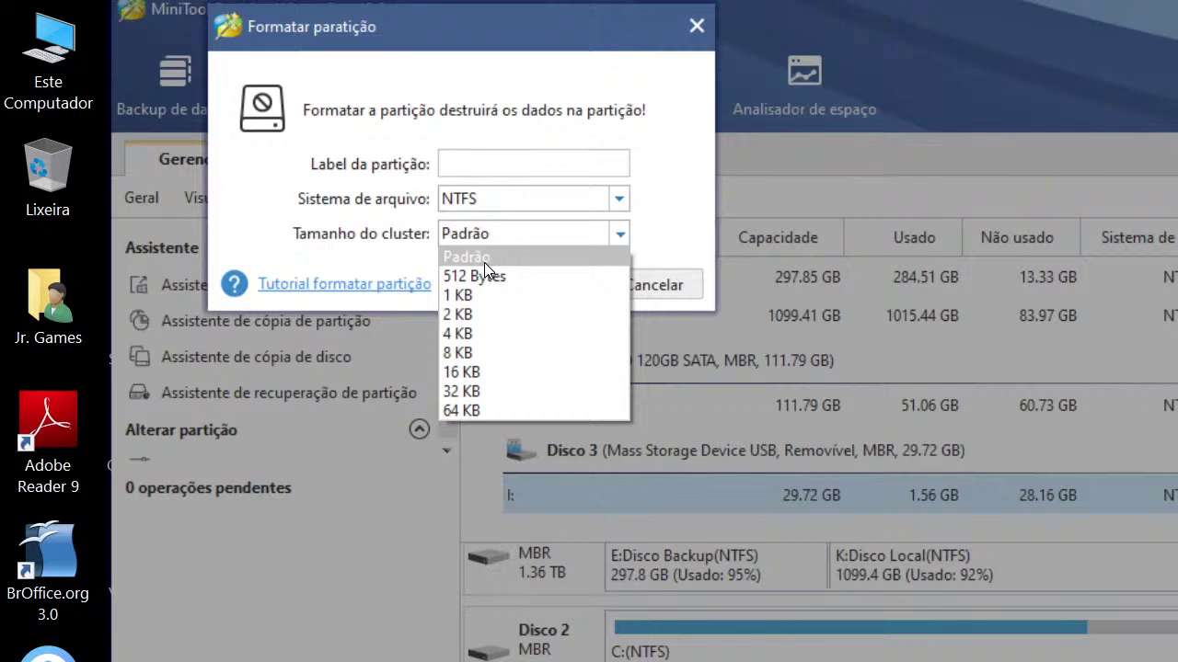
pyautogui.click(475, 261)
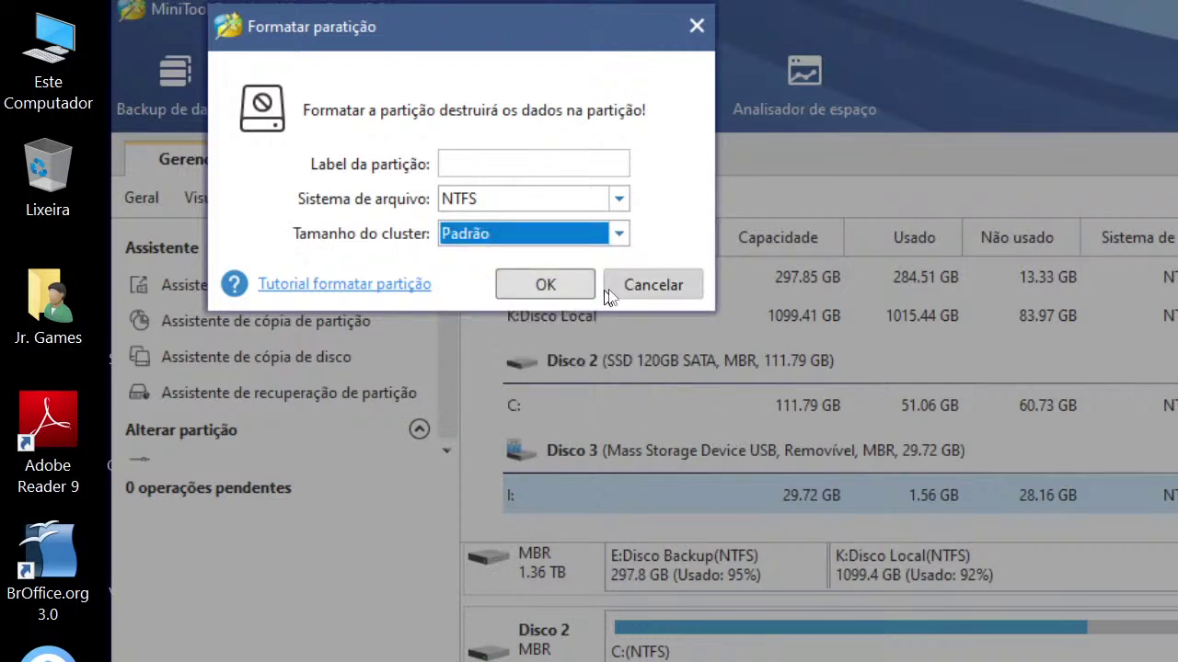
pyautogui.click(646, 286)
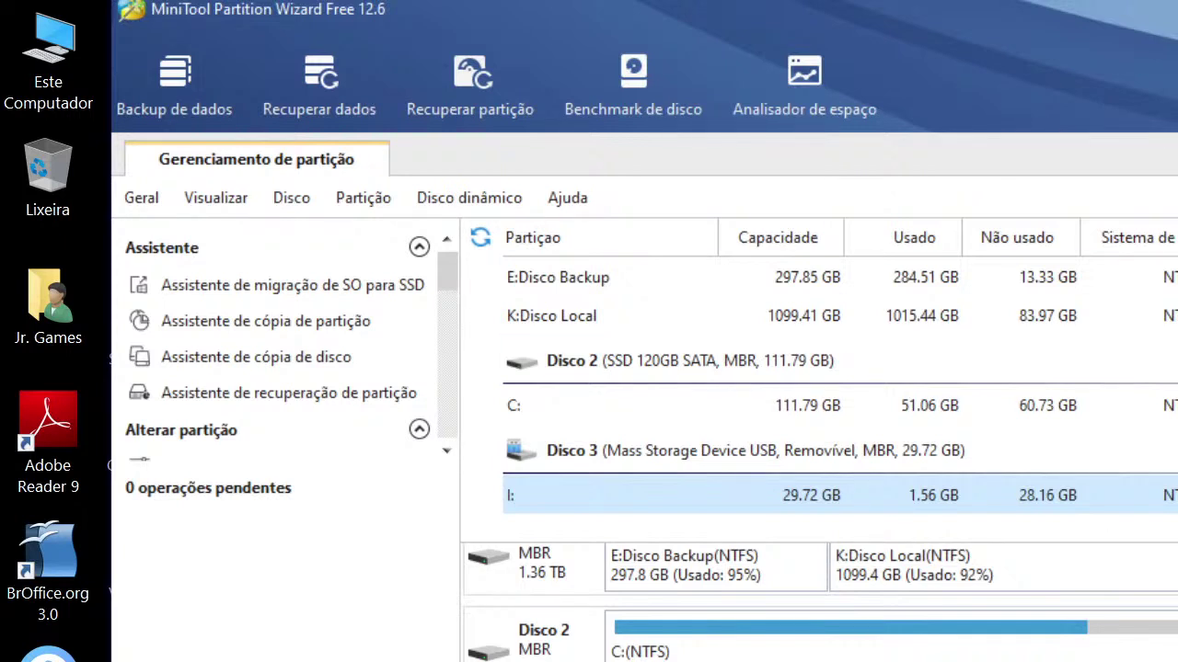
pyautogui.hotkey('alt', 'F4')
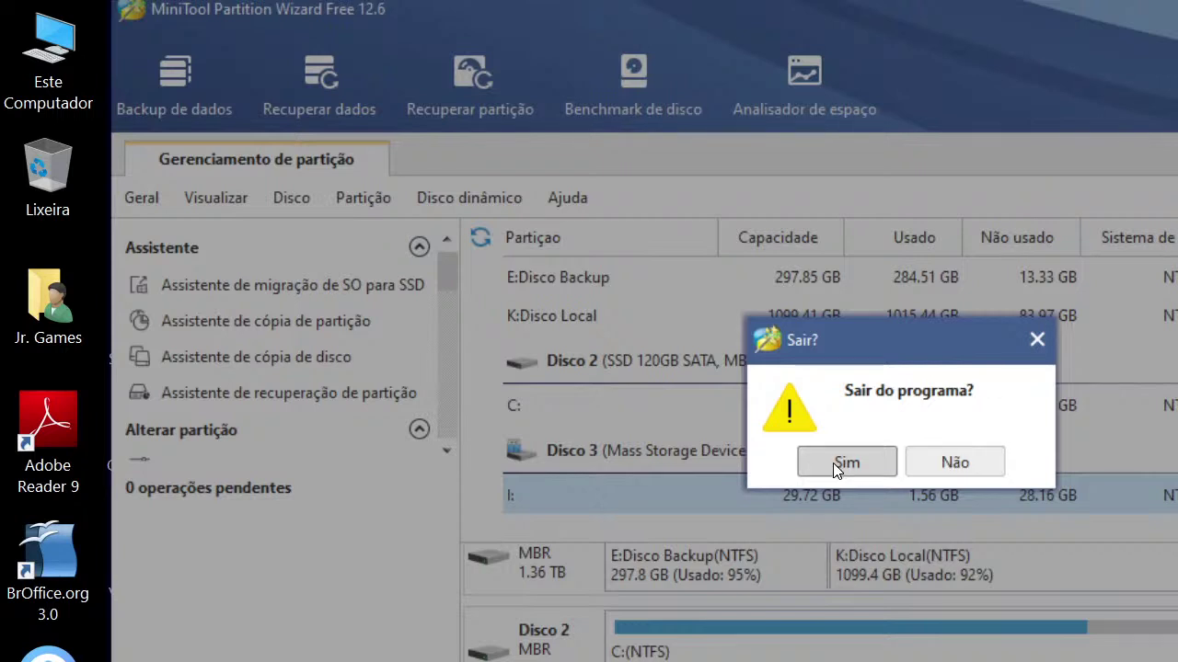
# Confirm exiting MiniTool and open the USB drive (I:) from Este Computador
pyautogui.click(833, 462)
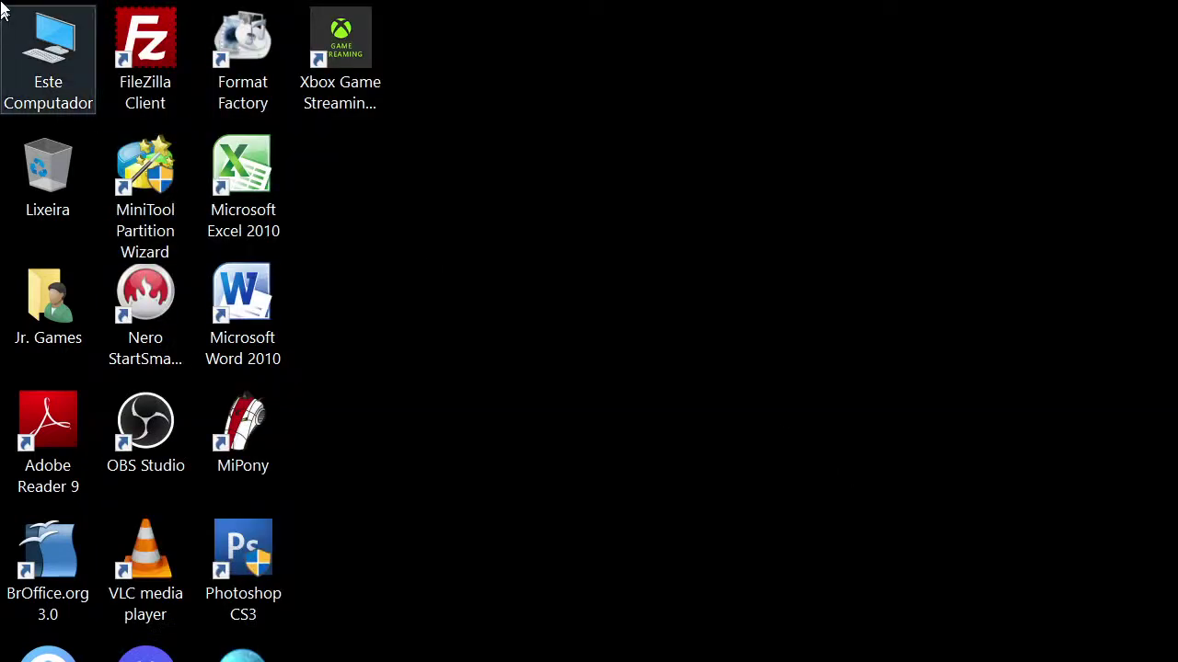
pyautogui.doubleClick(38, 61)
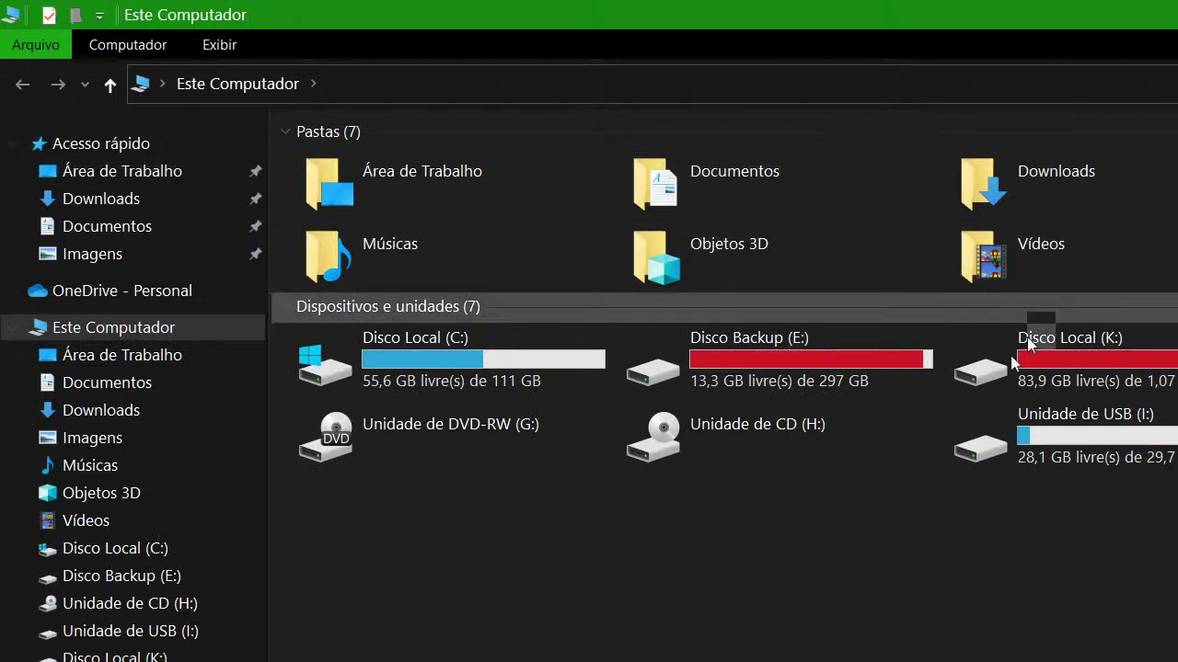
pyautogui.click(1132, 458)
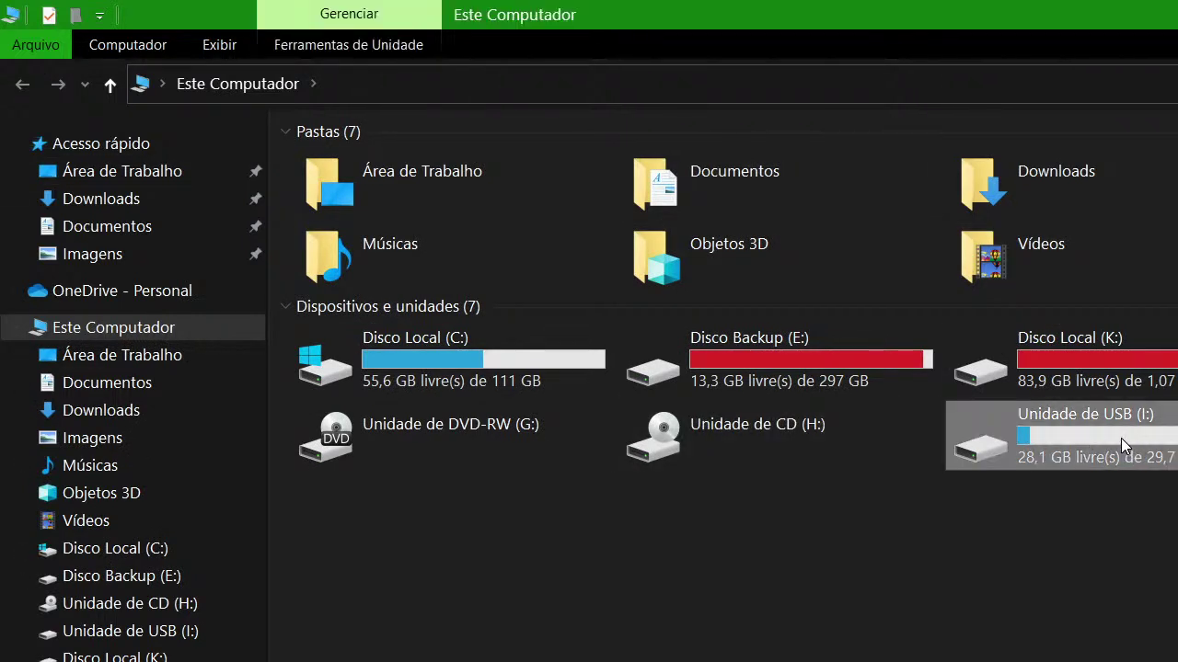
pyautogui.doubleClick(1120, 438)
# View BLACK - LEGENDADO BR.iso inside the Games folder, then return to the drive root
pyautogui.click(342, 178)
pyautogui.doubleClick(341, 179)
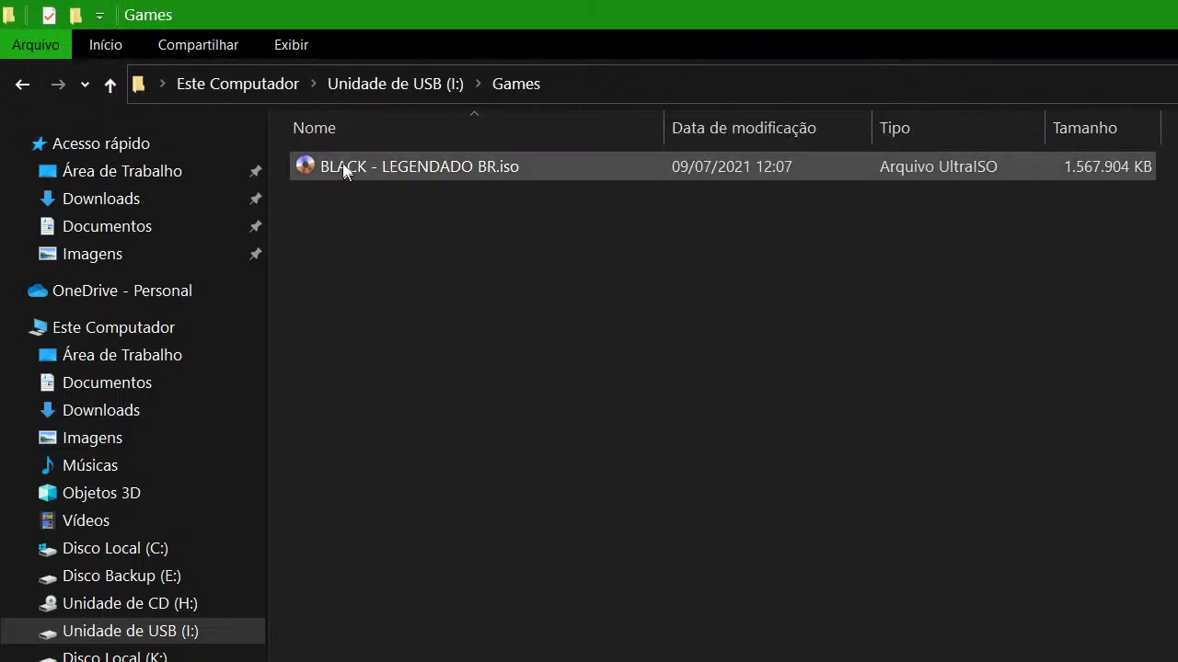
pyautogui.click(362, 163)
pyautogui.click(401, 84)
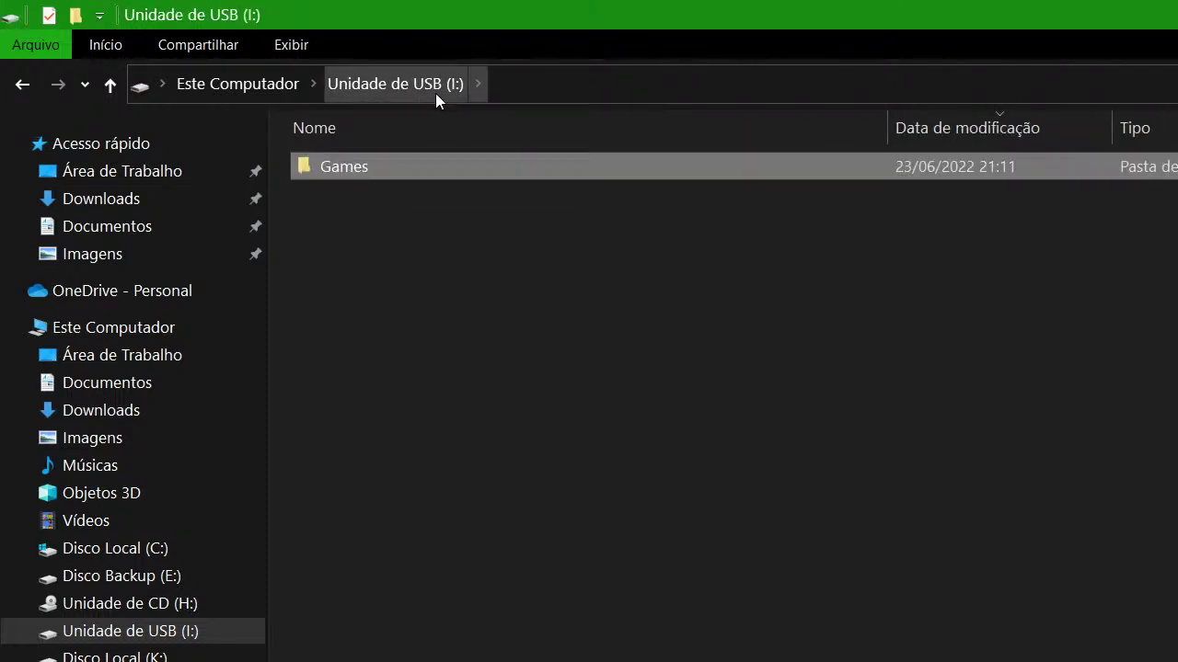
pyautogui.click(331, 166)
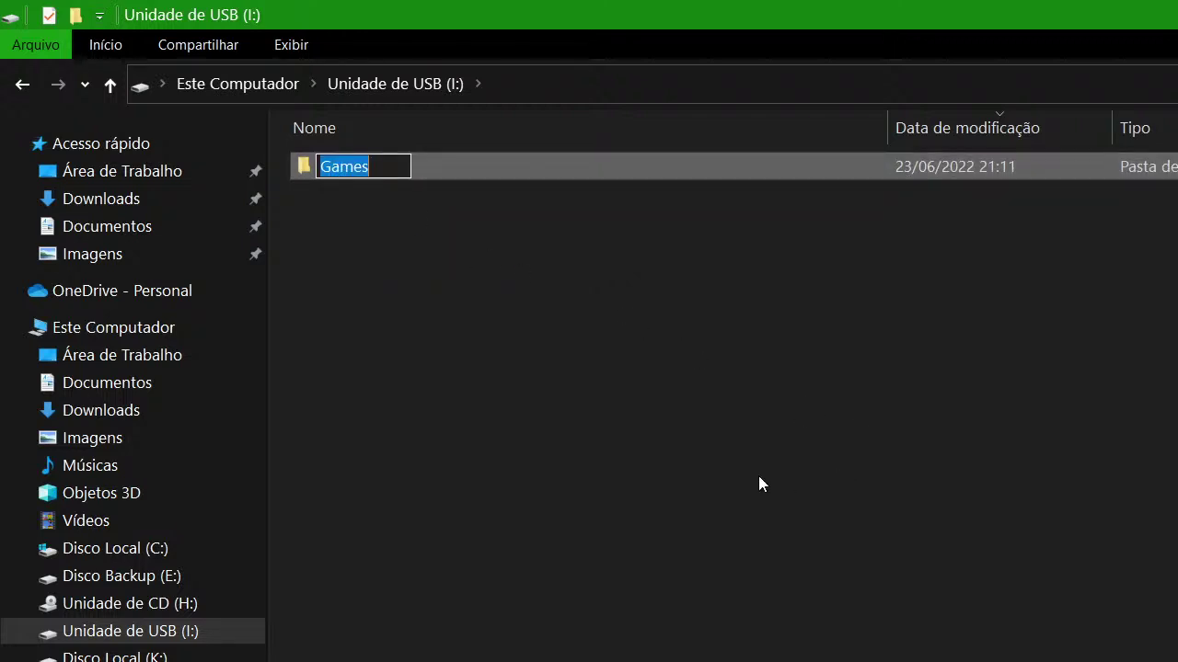
pyautogui.click(415, 285)
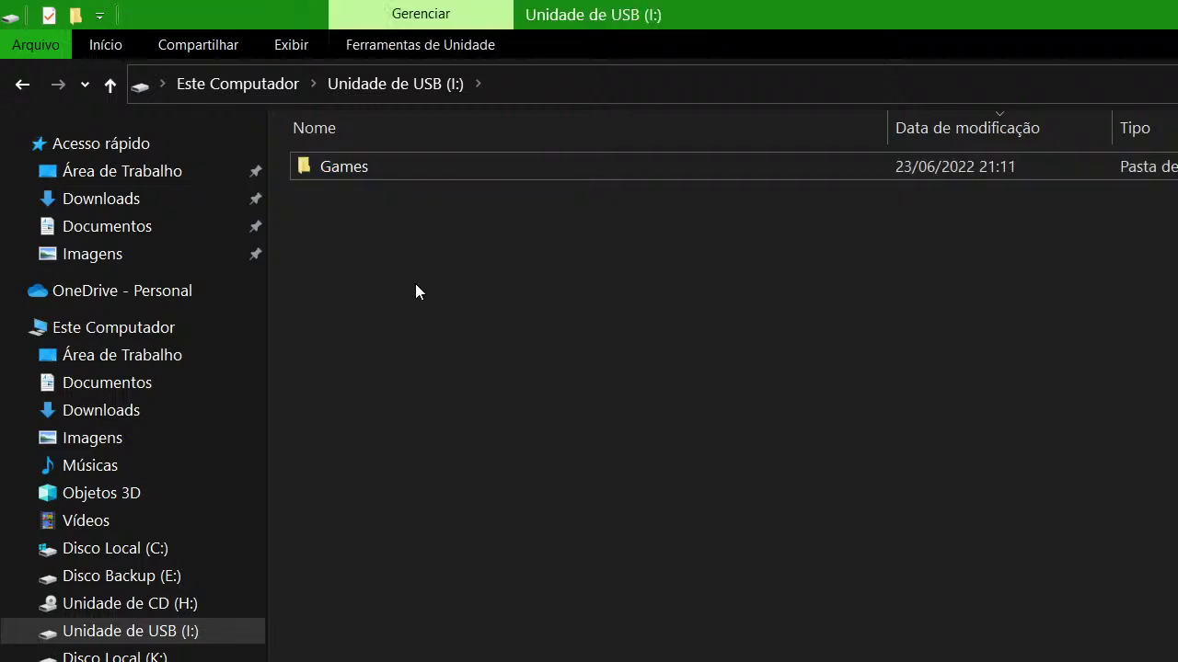
pyautogui.rightClick(370, 244)
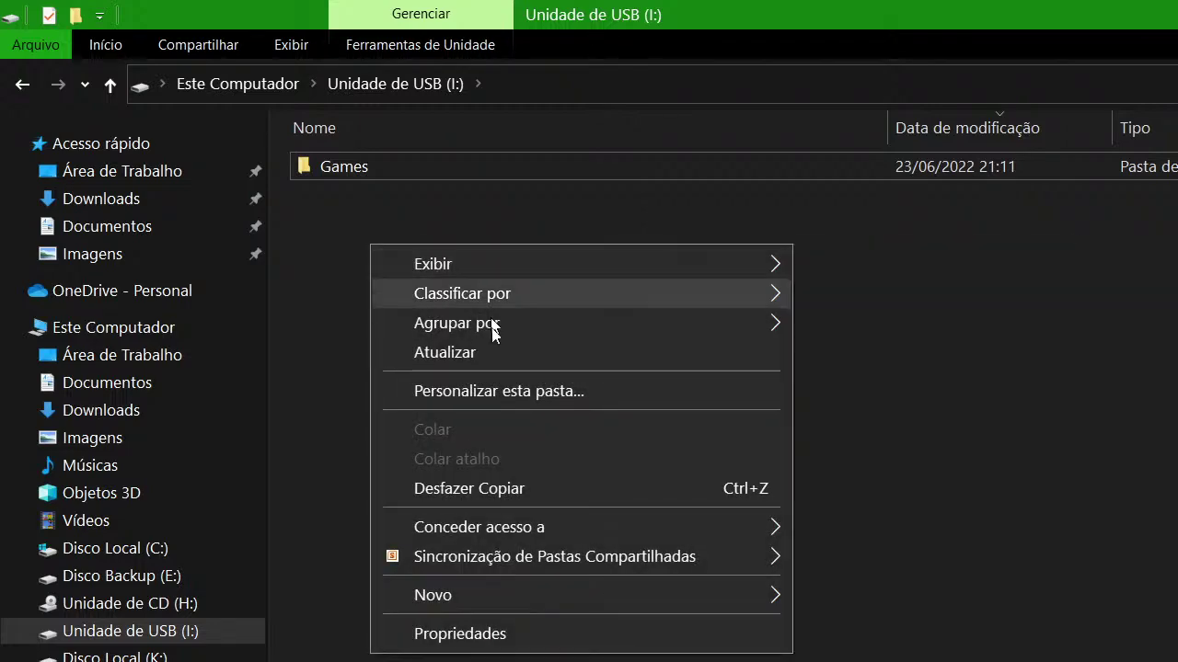
# Create a new folder named covers on the USB drive root
pyautogui.moveTo(594, 603)
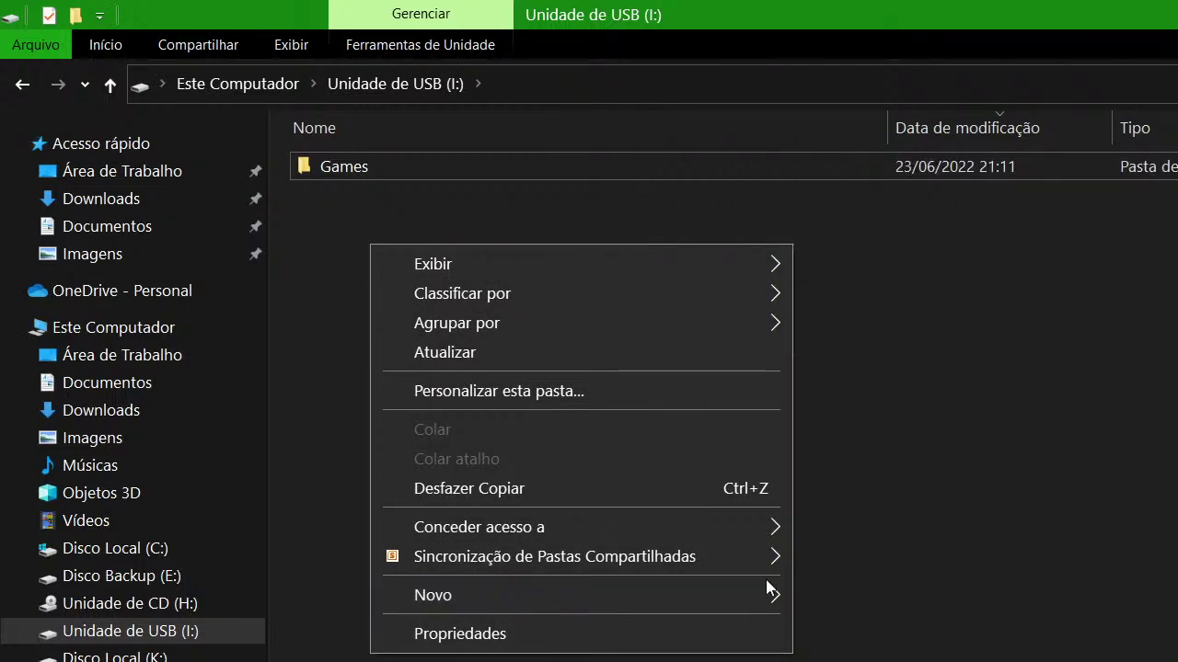
pyautogui.moveTo(752, 591)
pyautogui.click(865, 175)
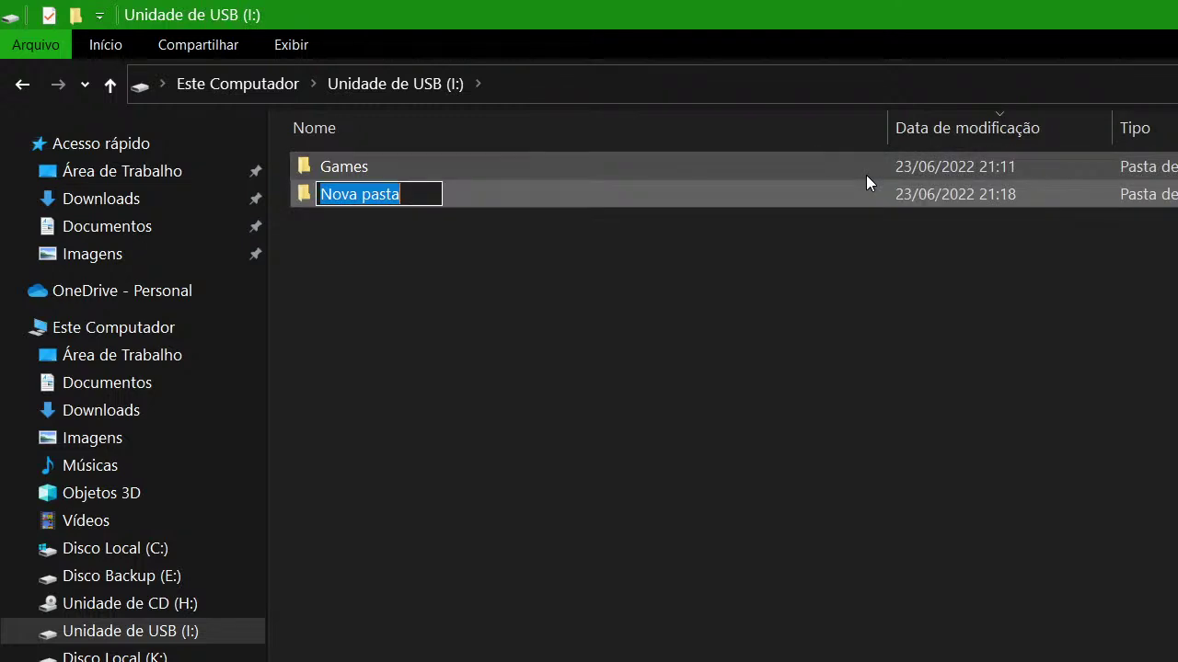
pyautogui.write('covers')
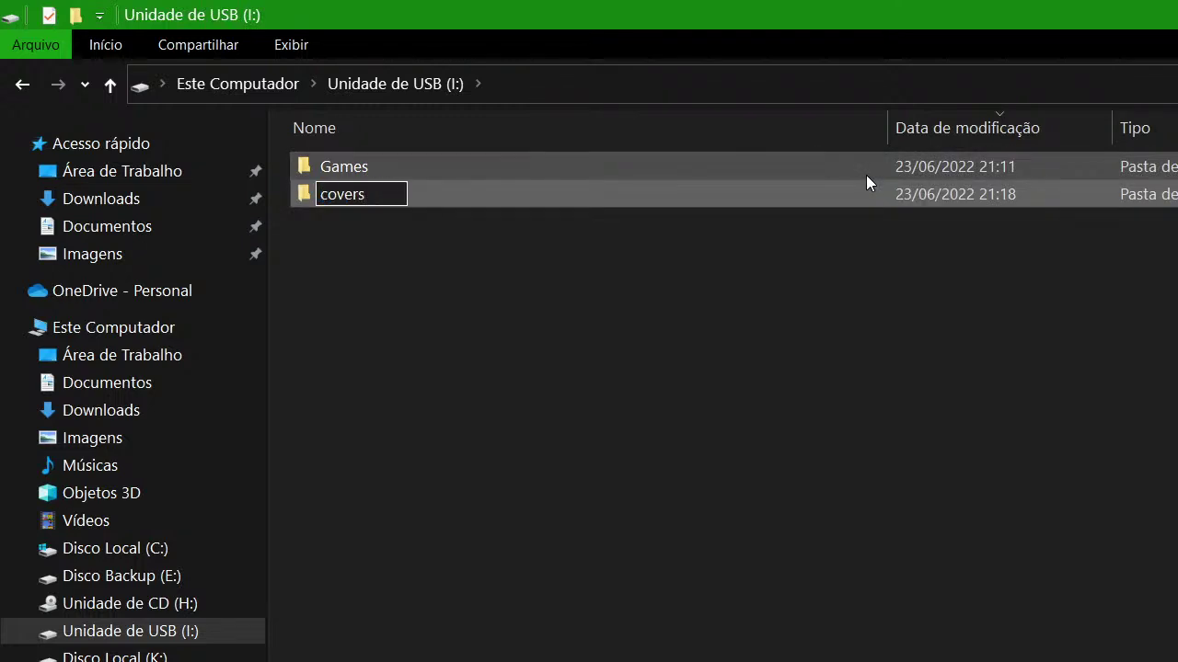
pyautogui.press('Return')
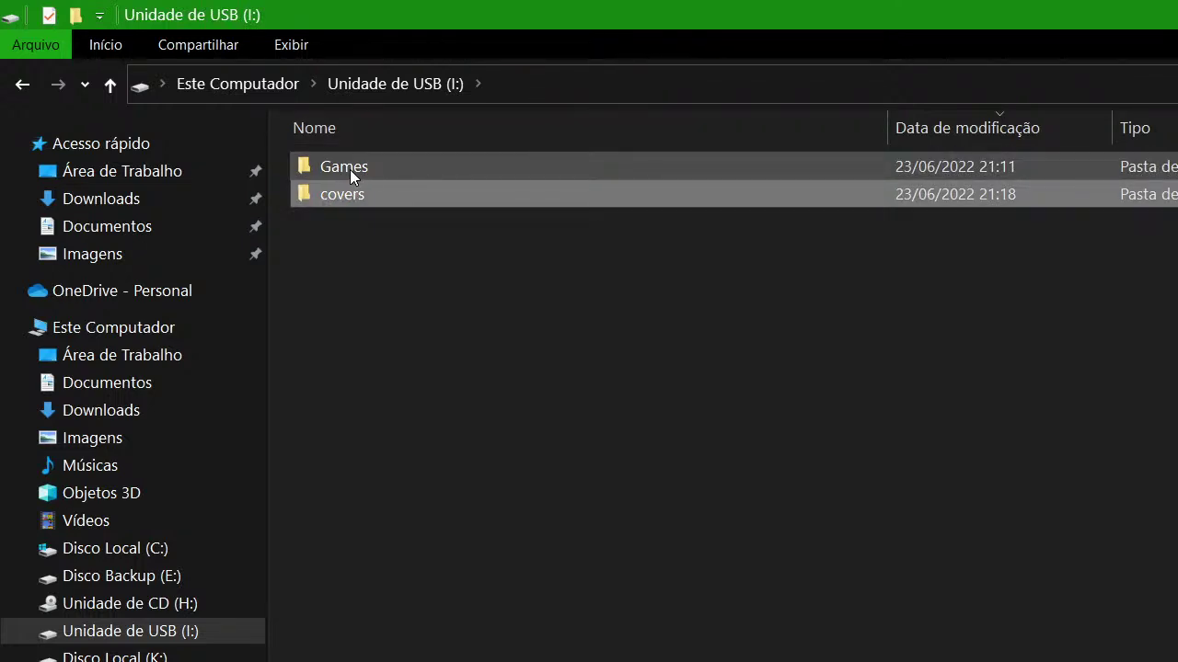
# Rename the Games folder to lowercase games, fixing a mistyped first letter
pyautogui.click(345, 169)
pyautogui.click(327, 171)
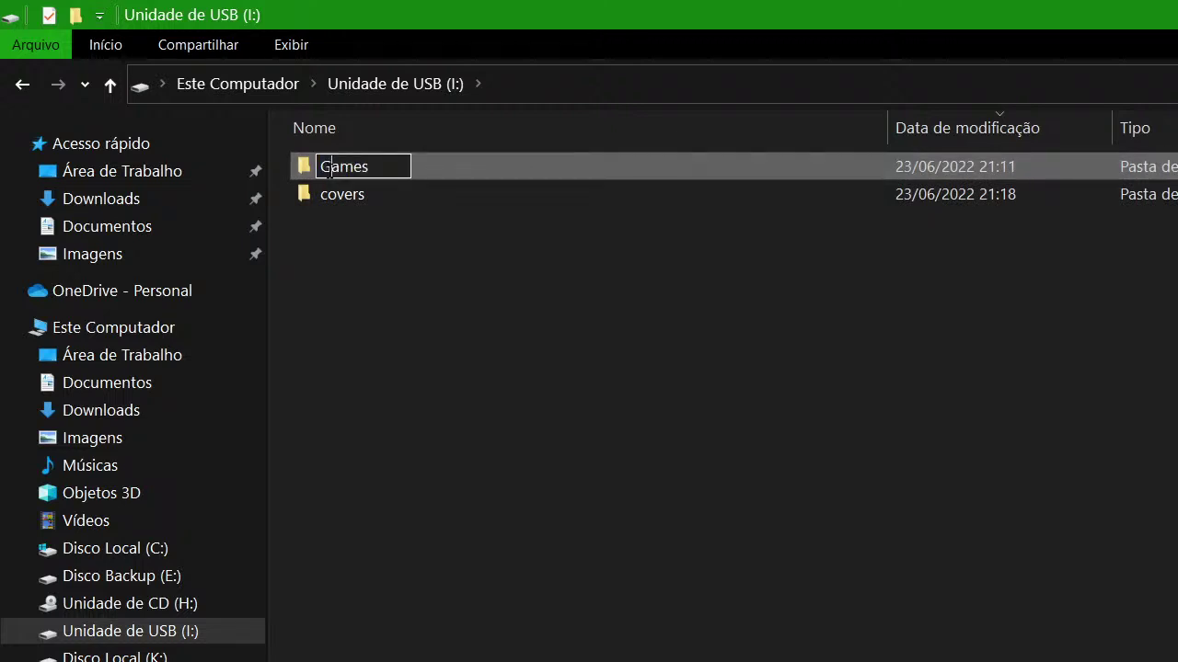
pyautogui.write('c')
pyautogui.click(440, 322)
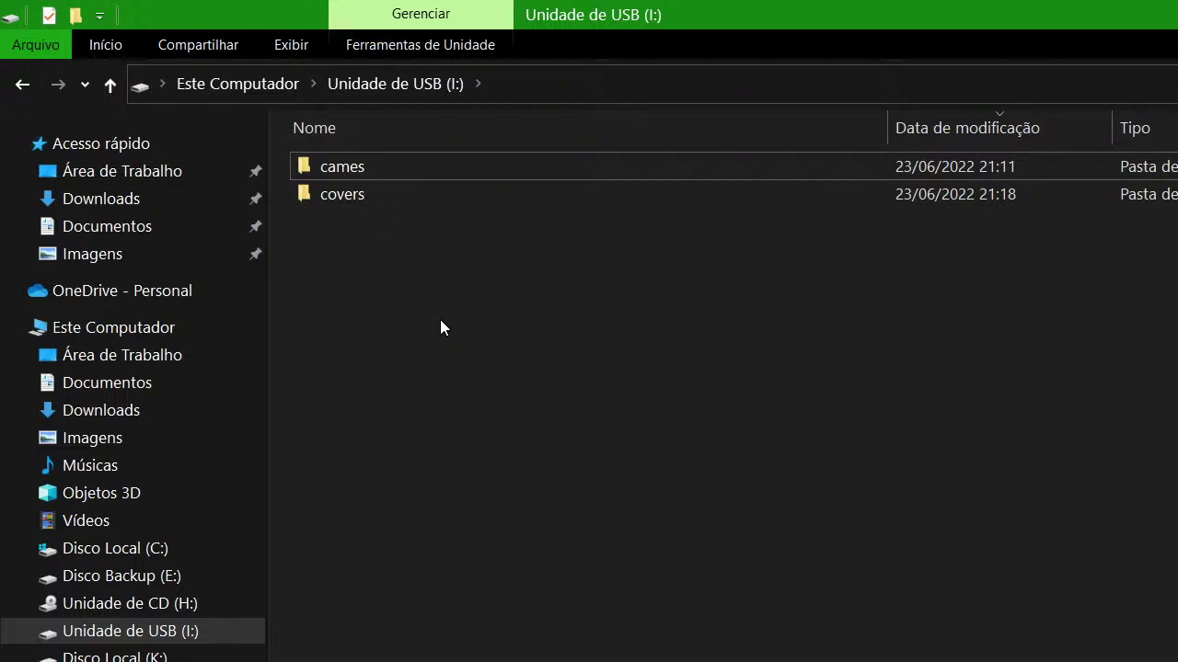
pyautogui.click(321, 165)
pyautogui.click(321, 168)
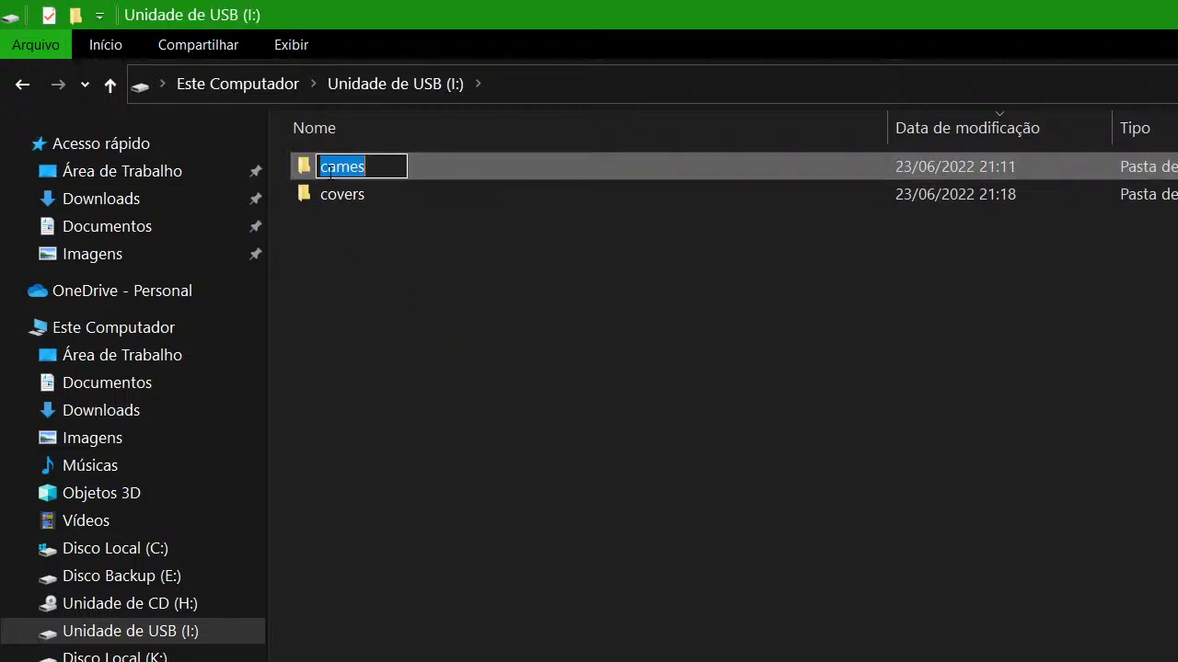
pyautogui.press('Home')
pyautogui.hotkey('shift', 'Right')
pyautogui.write('C')
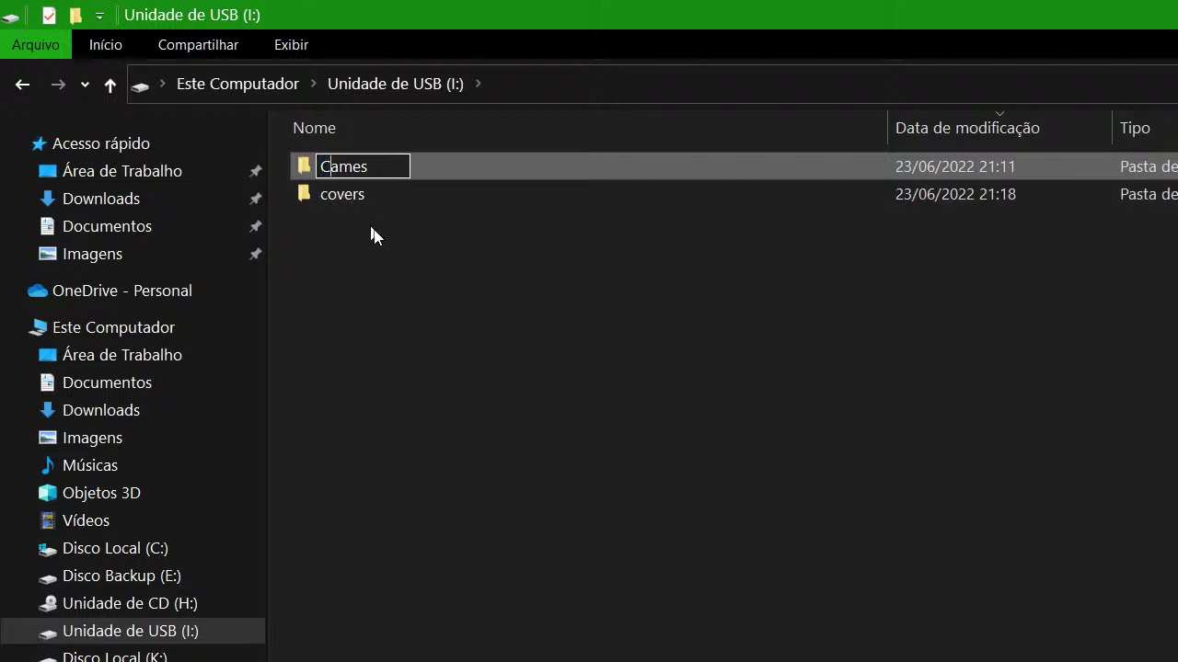
pyautogui.press('BackSpace')
pyautogui.write('g')
pyautogui.click(400, 286)
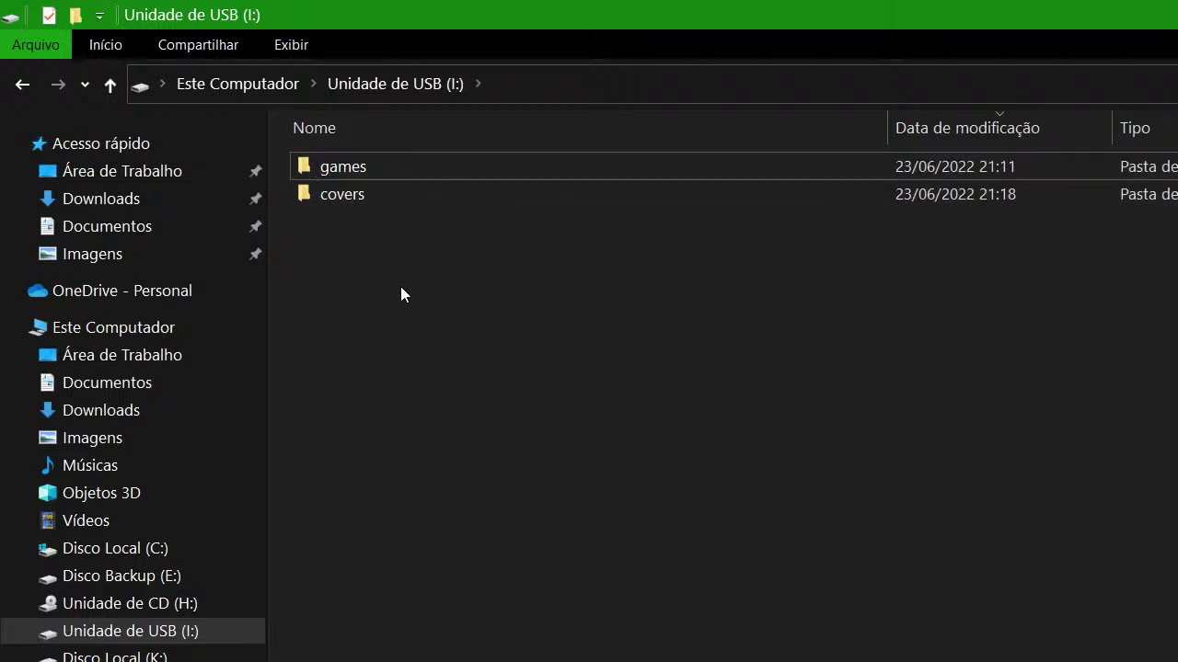
# Look inside covers, then open games and copy the BLACK - LEGENDADO BR ISO's title
pyautogui.doubleClick(342, 198)
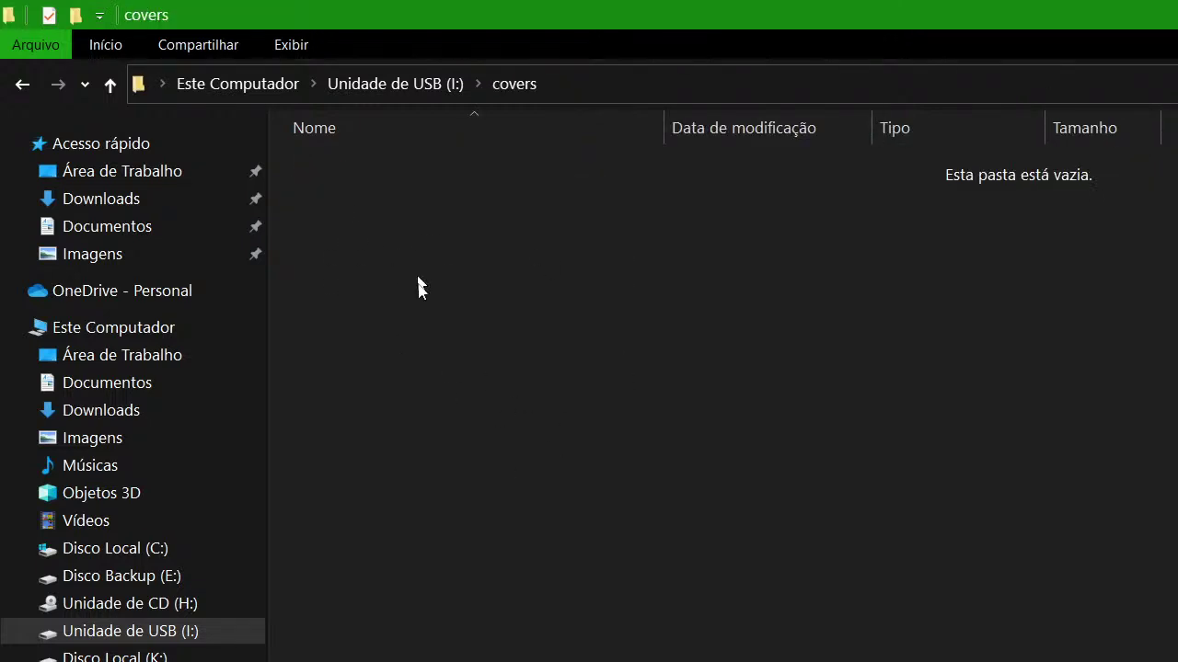
pyautogui.click(367, 81)
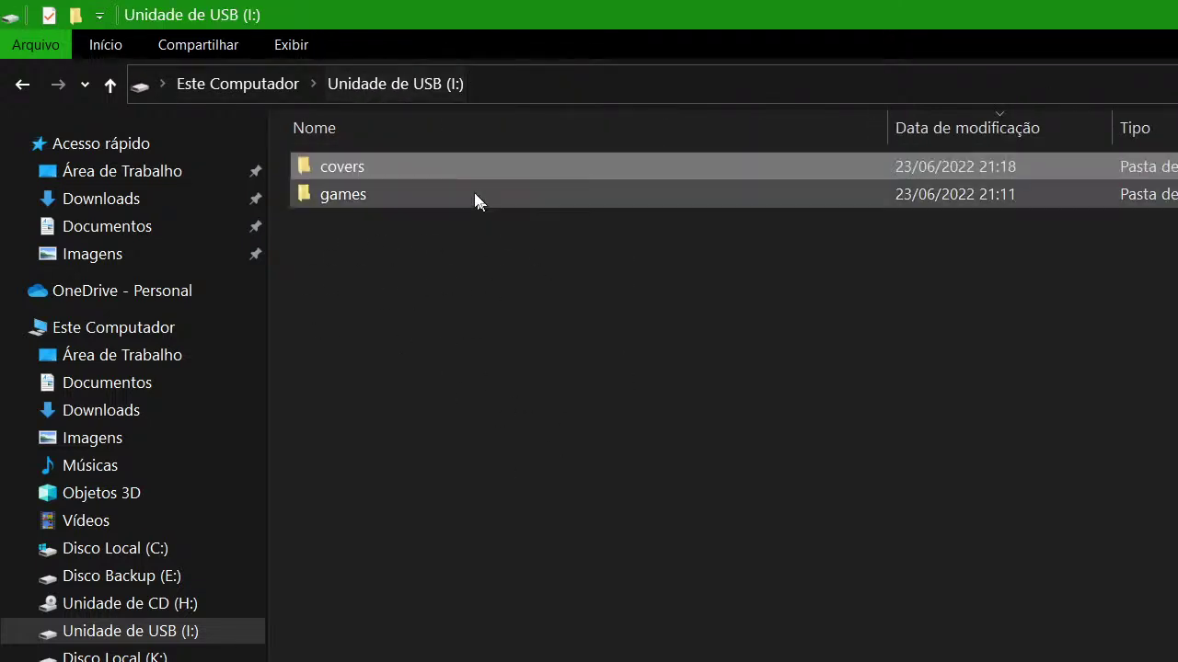
pyautogui.doubleClick(384, 164)
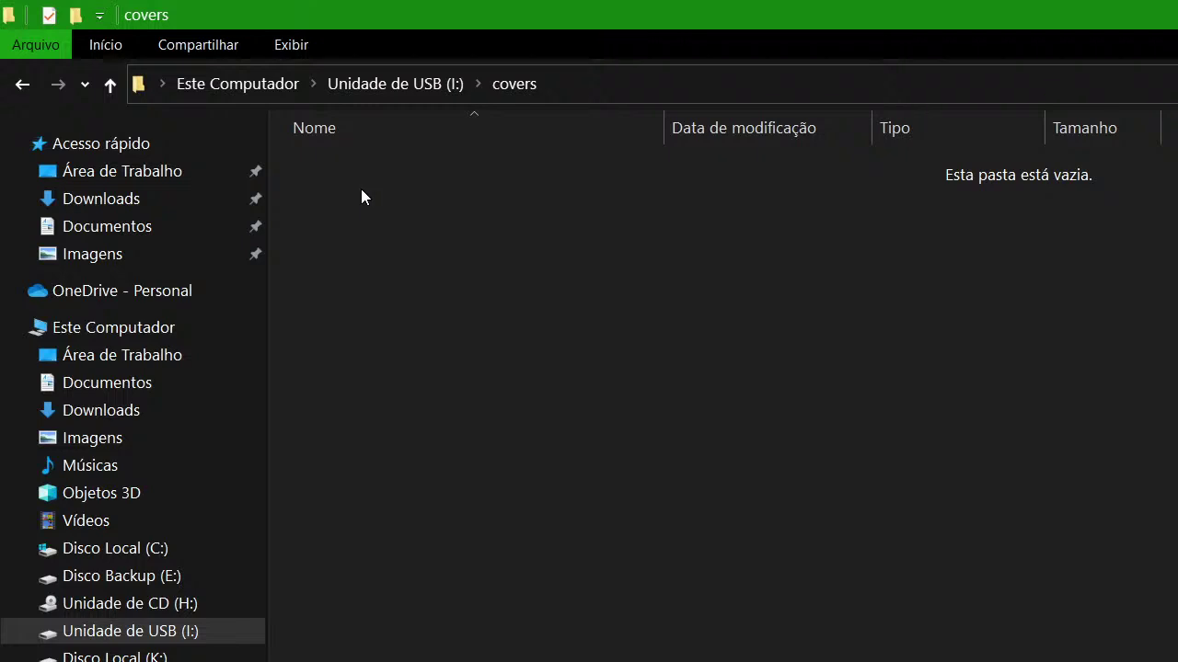
pyautogui.click(407, 83)
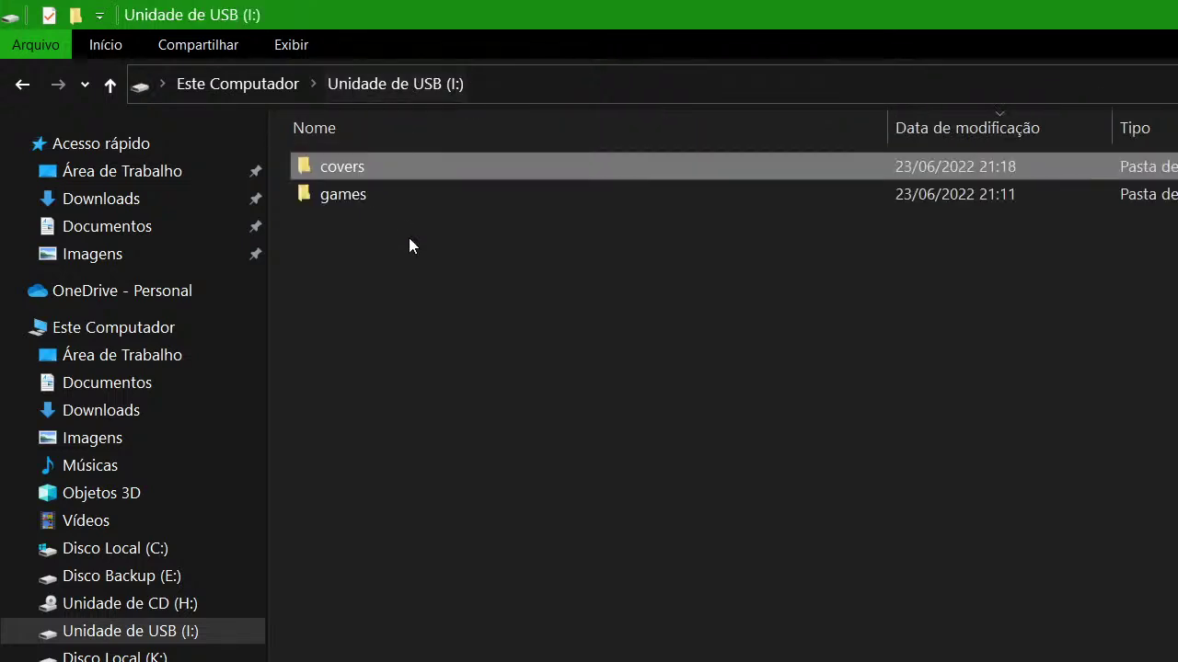
pyautogui.doubleClick(352, 195)
pyautogui.rightClick(417, 169)
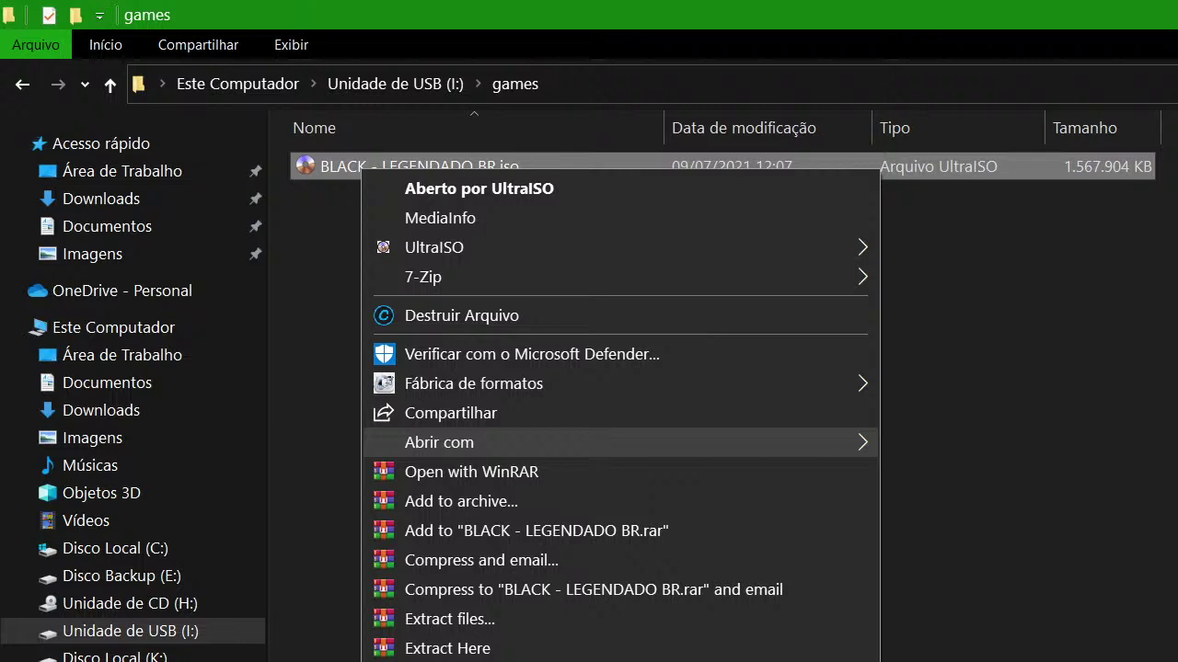
pyautogui.press('F2')
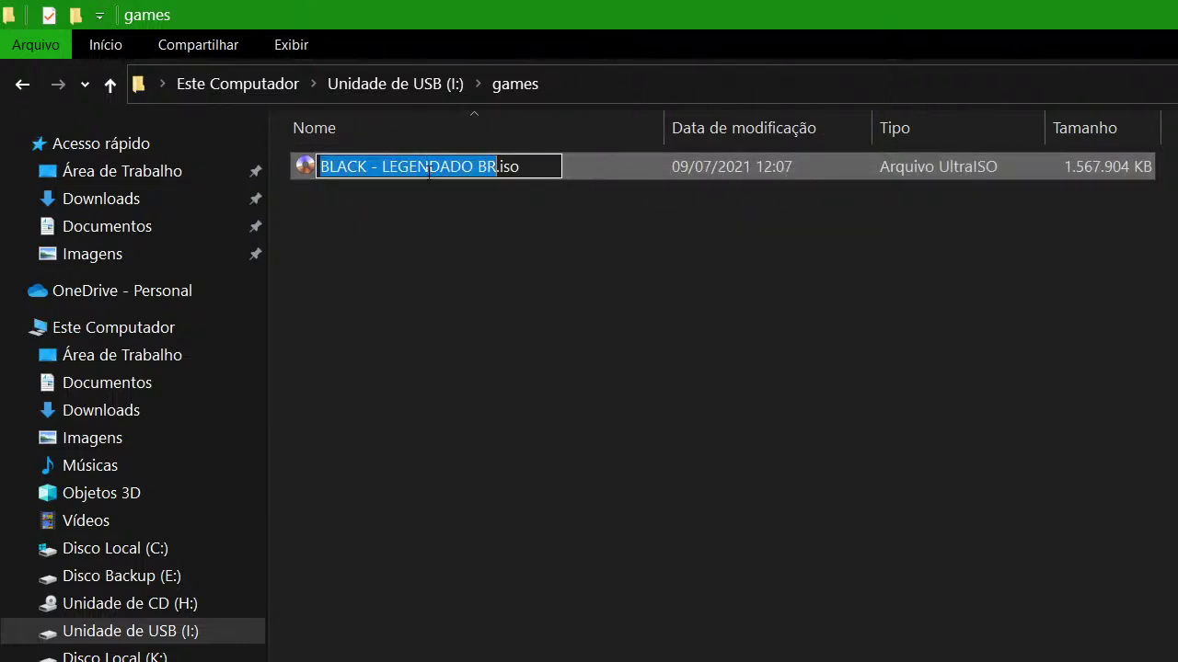
pyautogui.rightClick(443, 169)
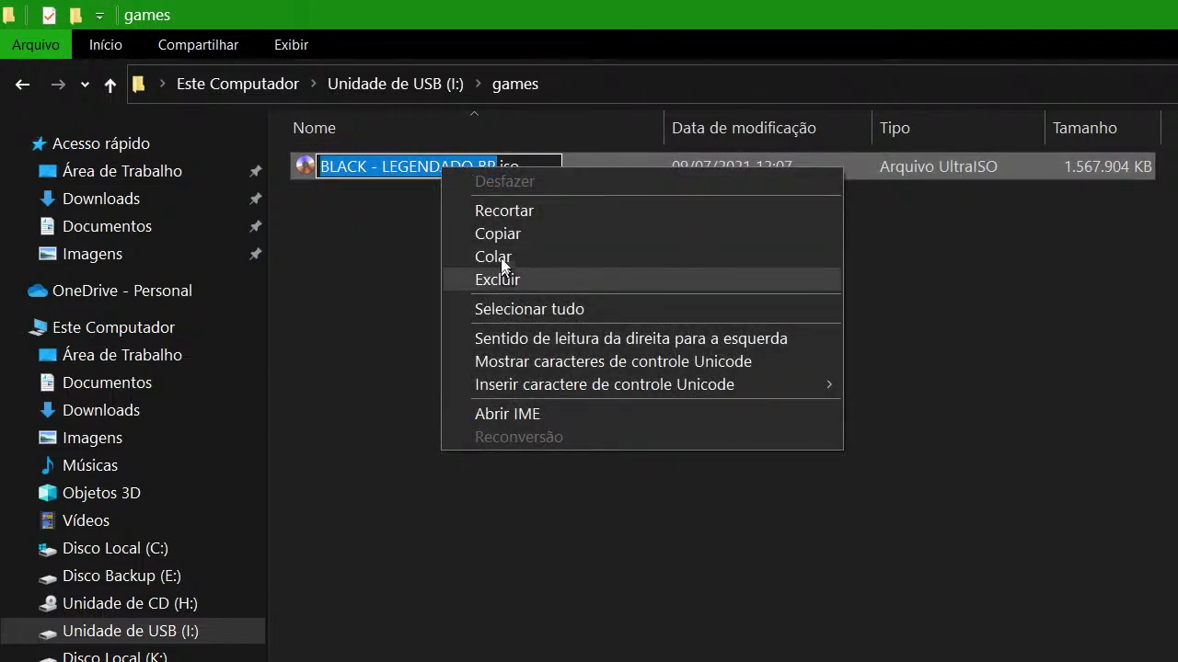
pyautogui.click(499, 231)
# Check the empty covers folder, then return to the drive root and select games
pyautogui.click(425, 84)
pyautogui.doubleClick(391, 169)
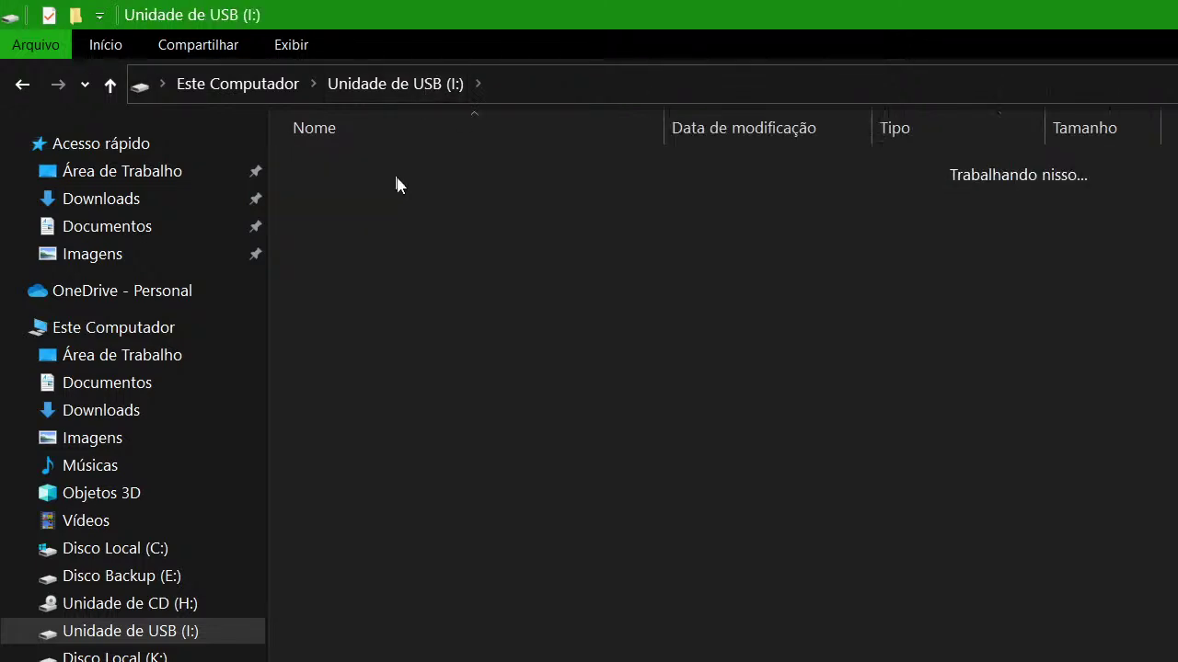
pyautogui.rightClick(345, 201)
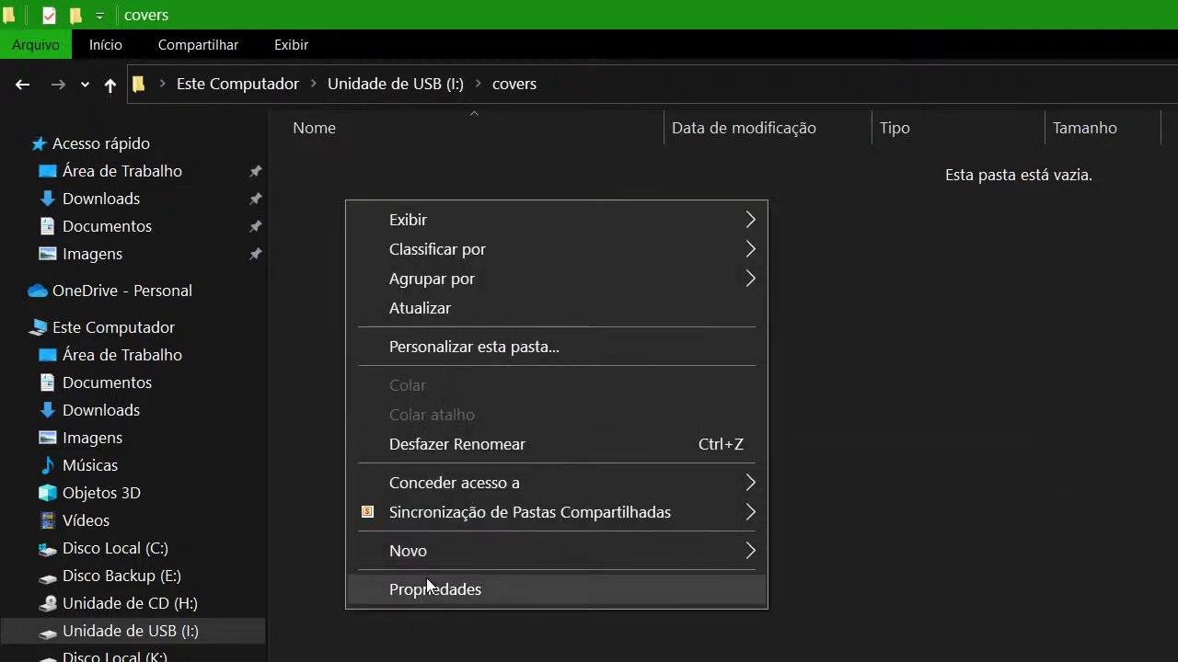
pyautogui.click(581, 165)
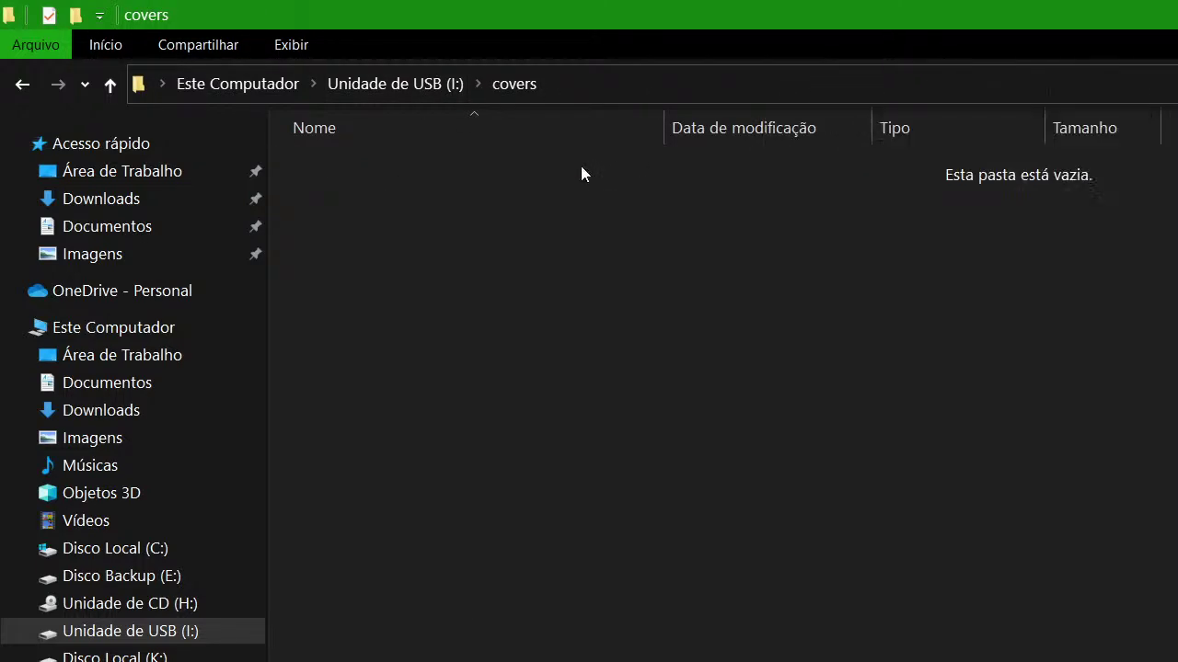
pyautogui.click(383, 84)
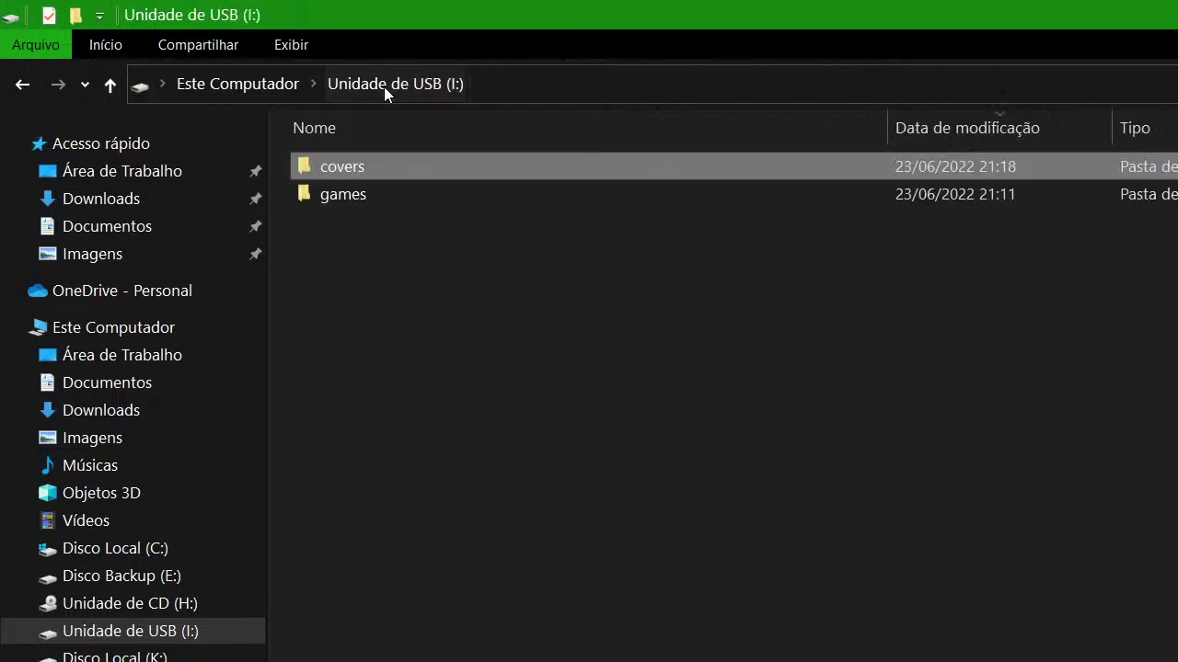
pyautogui.click(331, 197)
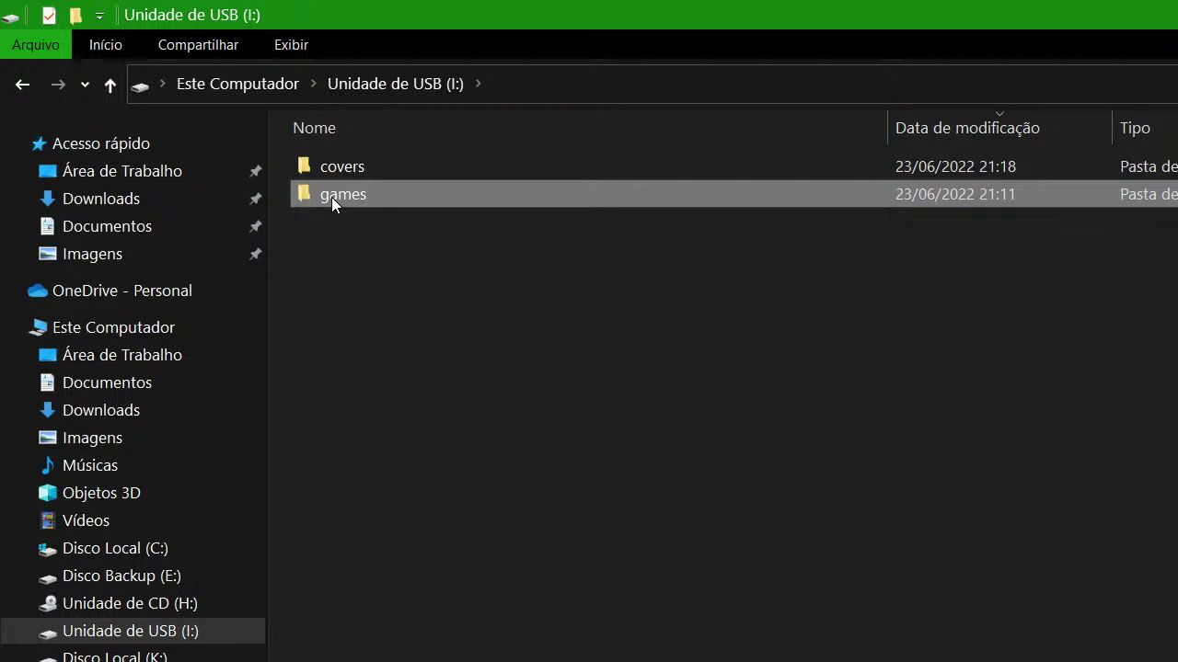
# Inspect the USB drive (I:) entry in Este Computador, then close the Explorer window
pyautogui.moveTo(333, 204)
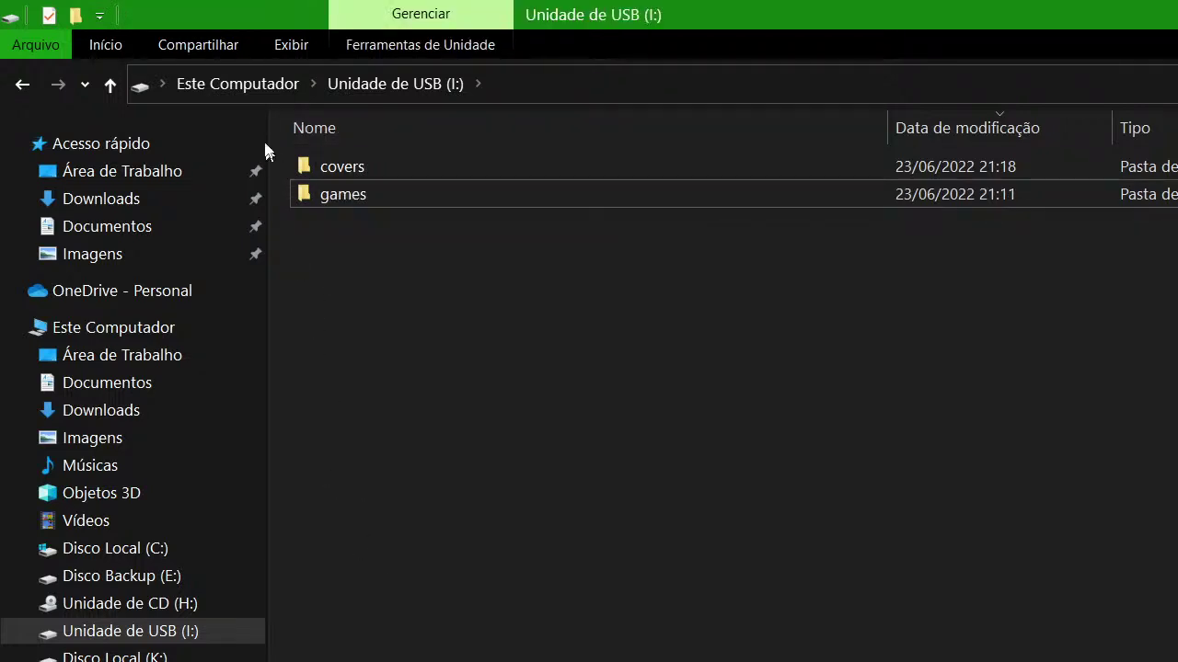
pyautogui.click(250, 86)
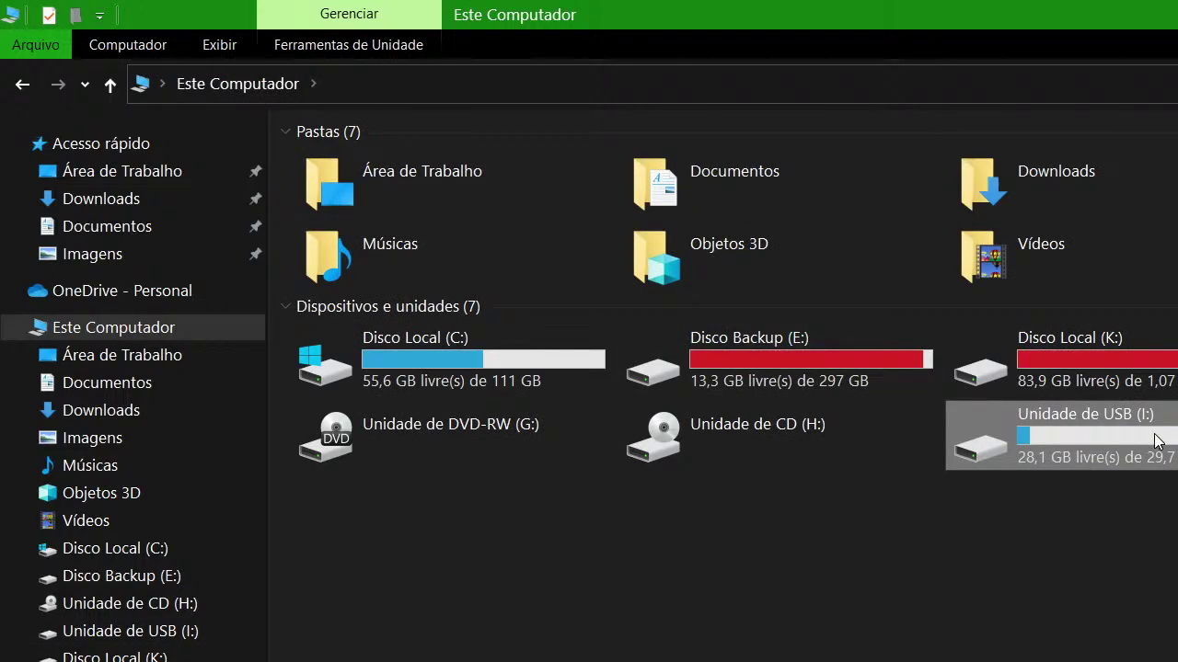
pyautogui.doubleClick(960, 7)
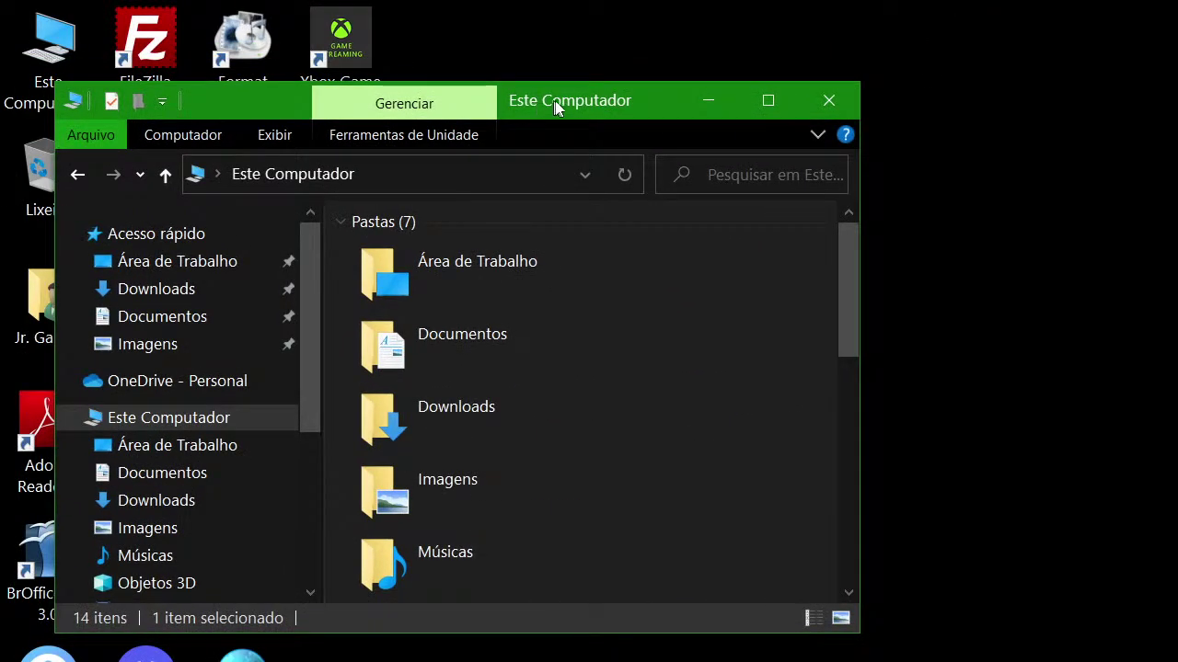
pyautogui.moveTo(616, 123); pyautogui.dragTo(603, 42)
pyautogui.scroll(-8, 501, 256)
pyautogui.rightClick(437, 473)
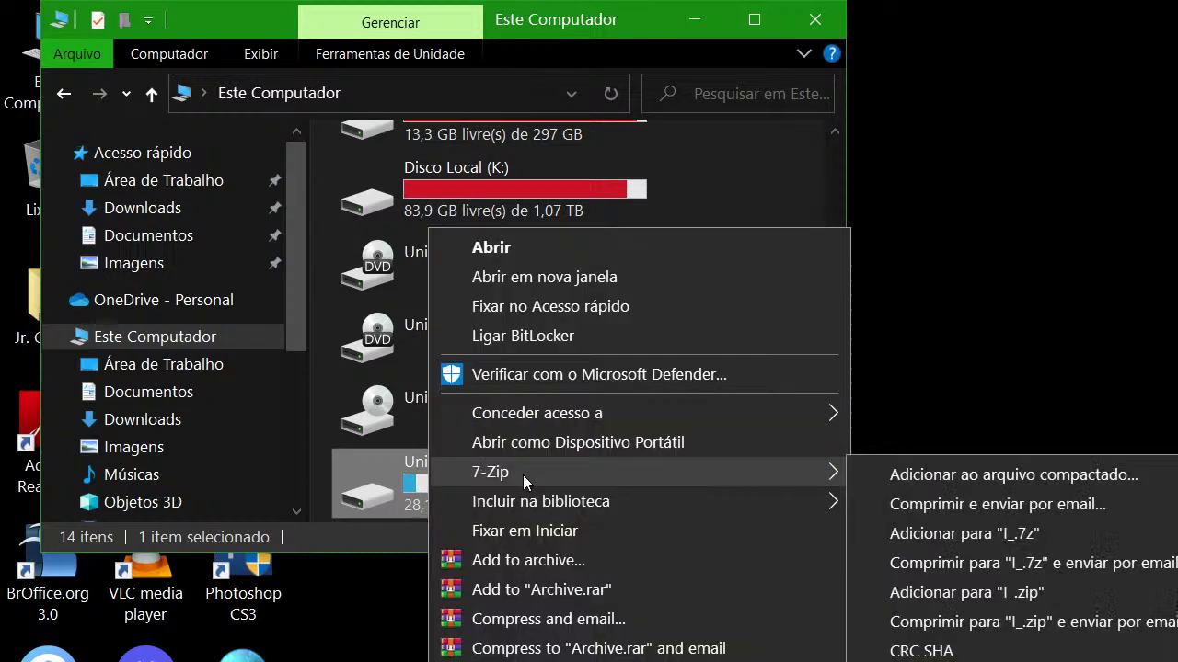
pyautogui.press('Escape')
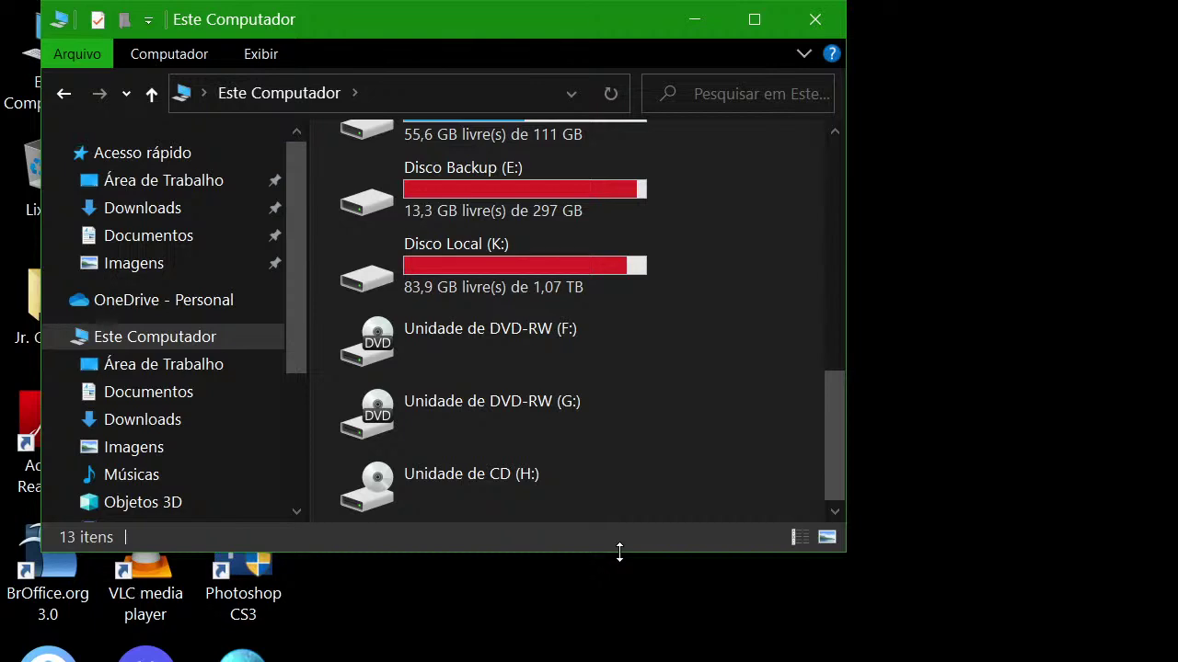
pyautogui.click(827, 30)
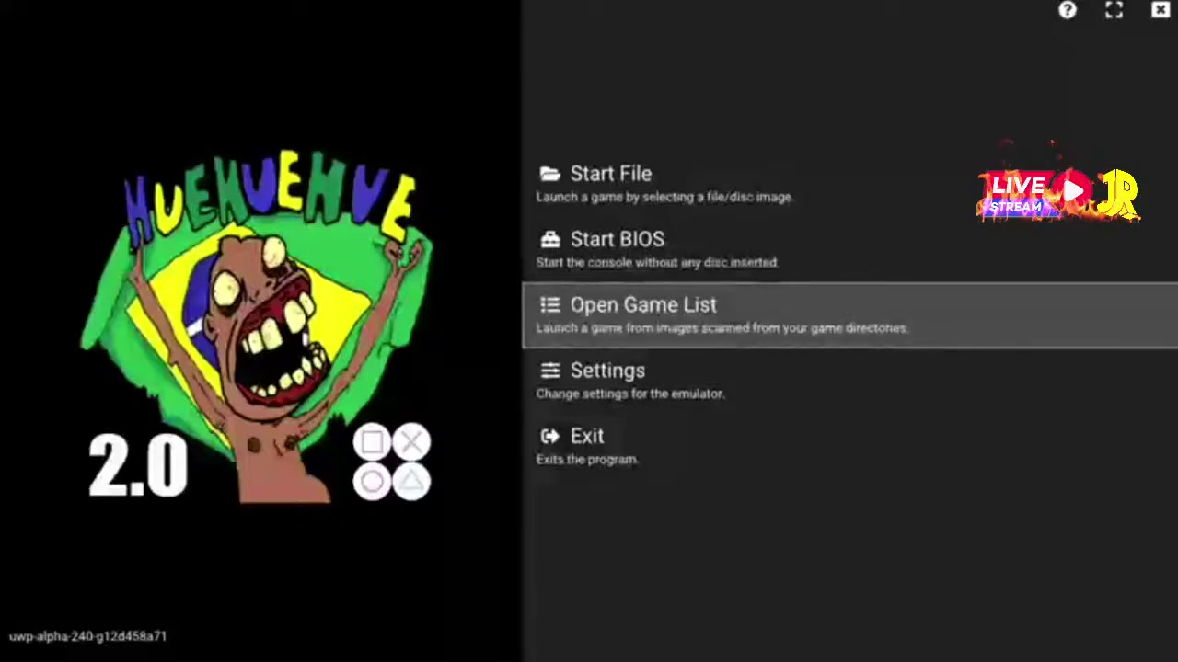
# Open XBSX2 settings to the Game List page's Add Search Directory option
pyautogui.click(850, 380)
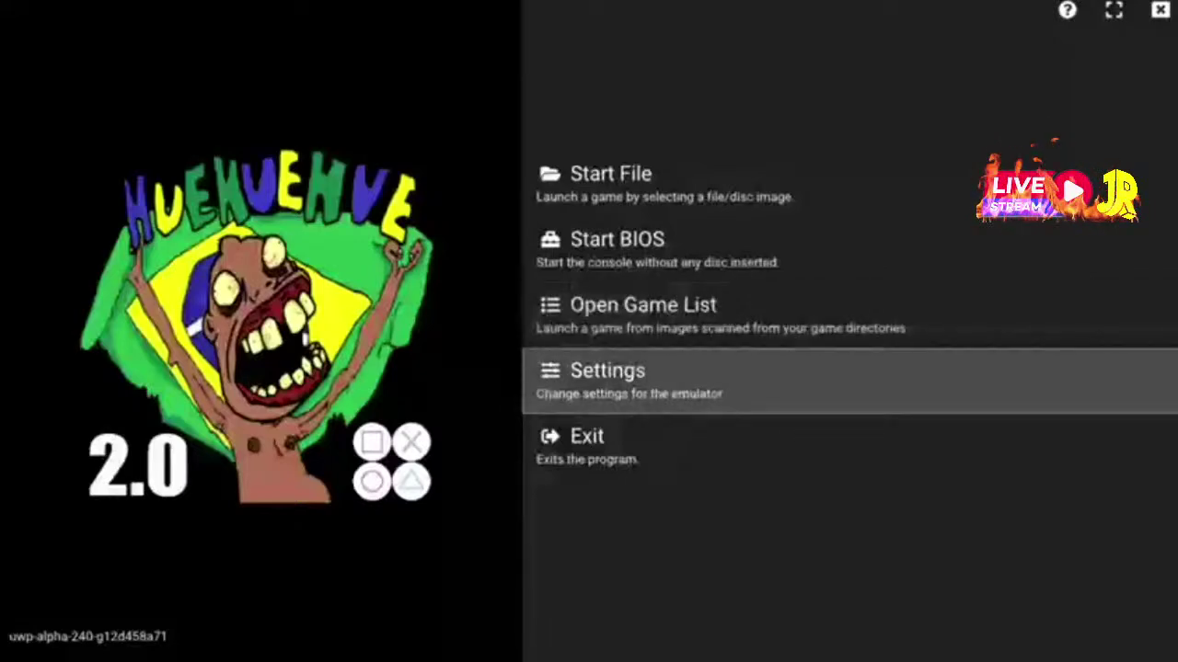
pyautogui.press('Return')
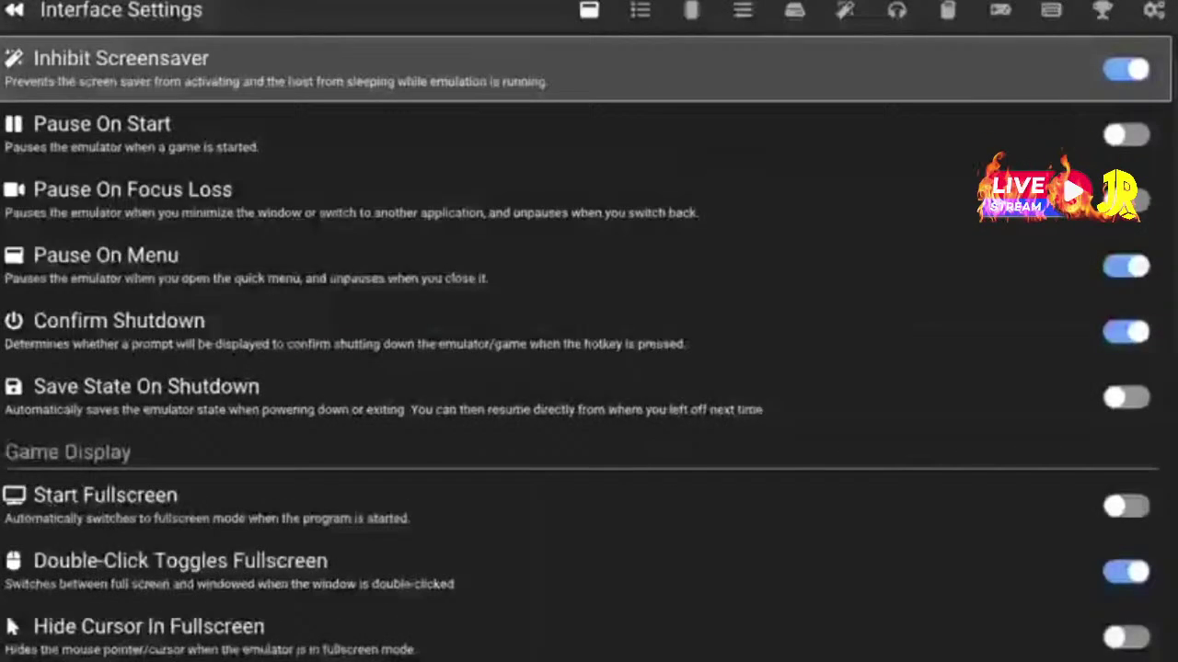
pyautogui.press('pagedown')
pyautogui.press('pagedown')
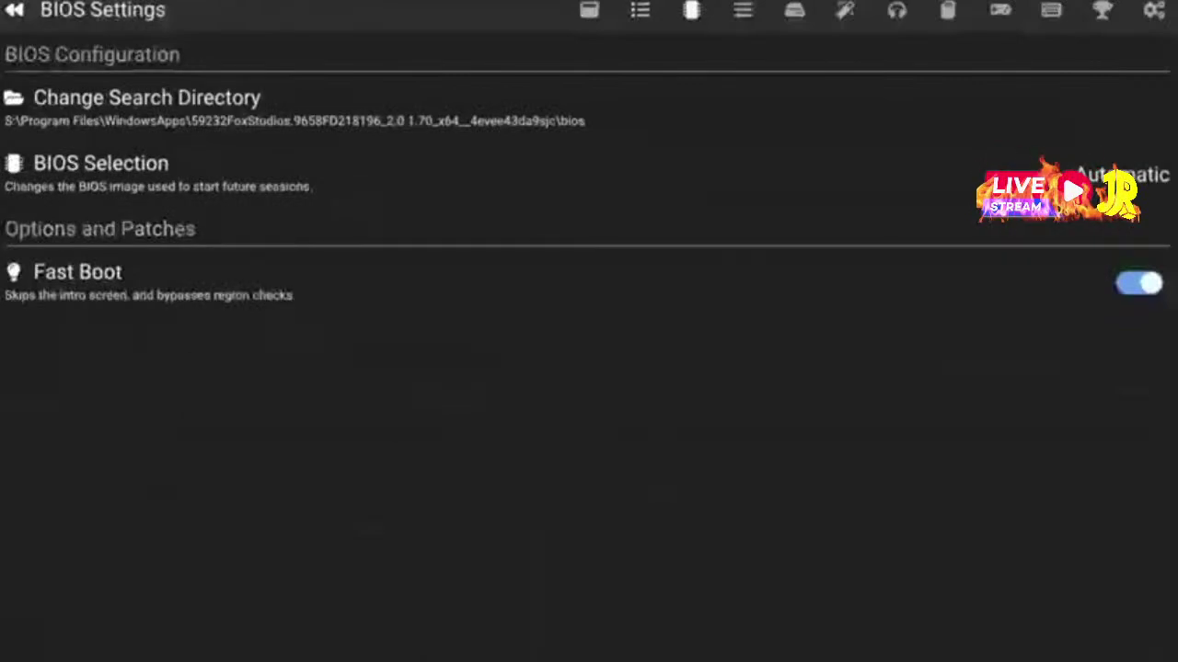
pyautogui.press('pageup')
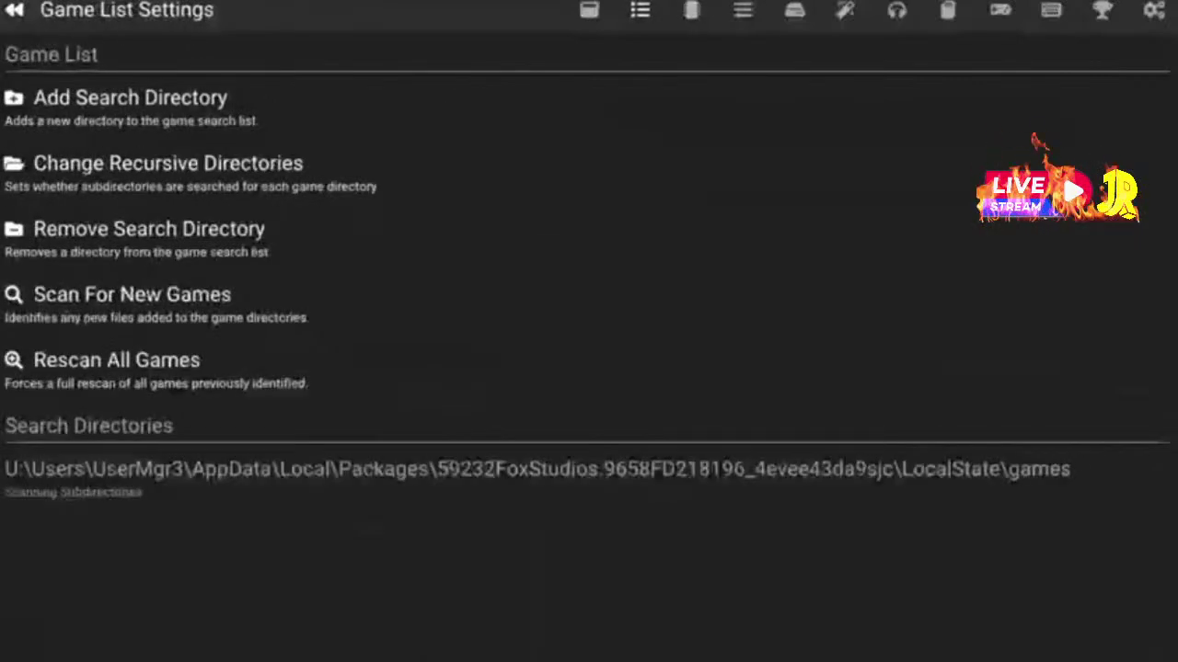
pyautogui.press('Down')
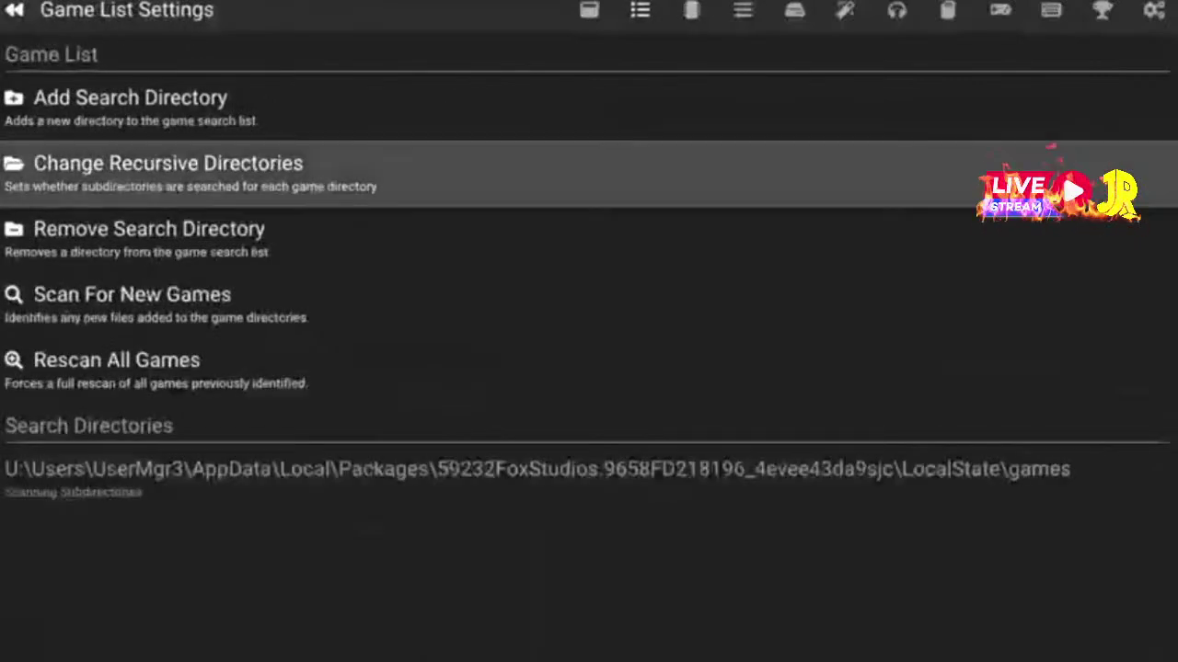
pyautogui.press('Up')
# Browse up to the drive list and add D:\games as a search directory
pyautogui.press('Return')
pyautogui.press('Down')
pyautogui.press('Down')
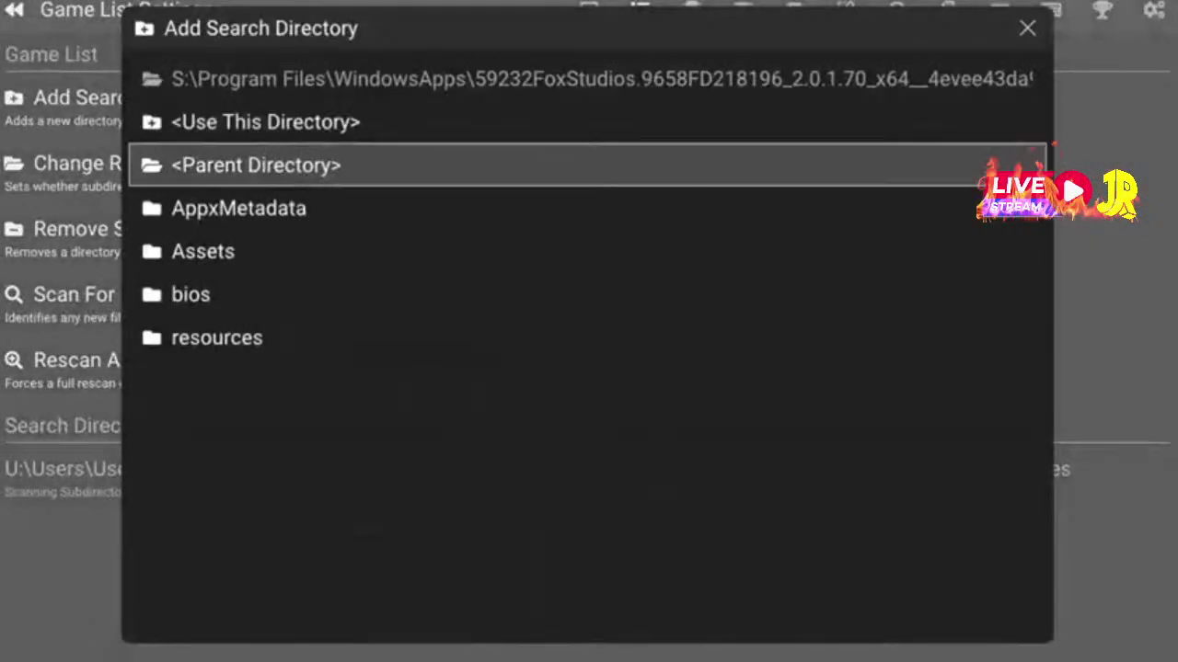
pyautogui.press('Up')
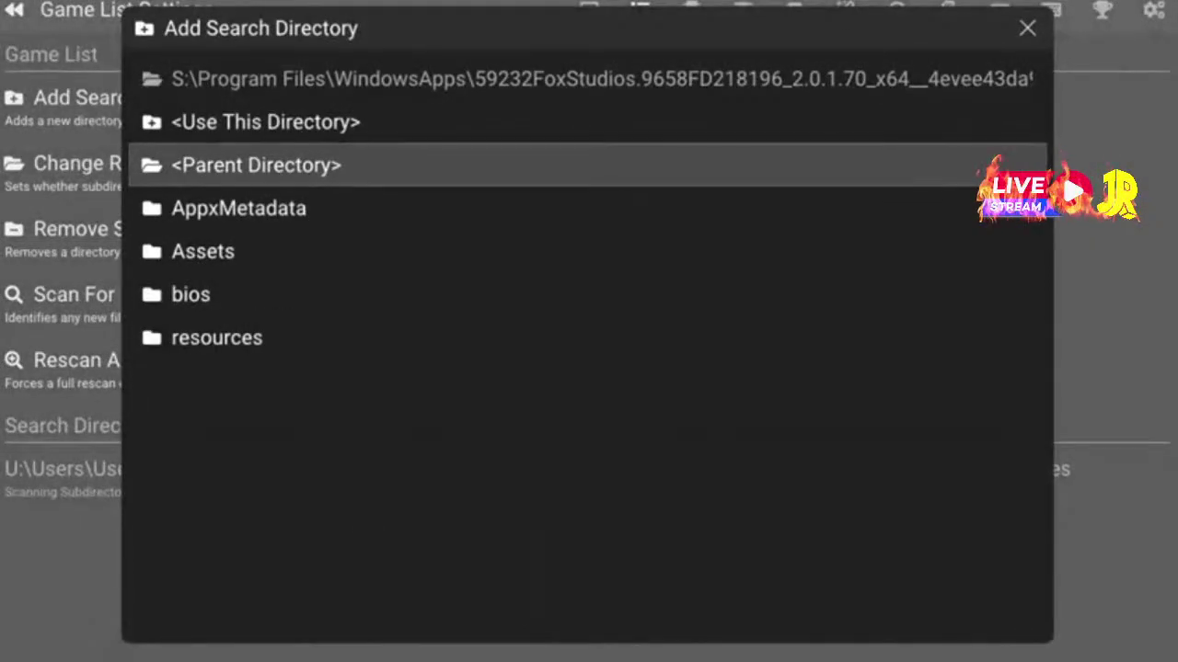
pyautogui.press('Return')
pyautogui.press('Return')
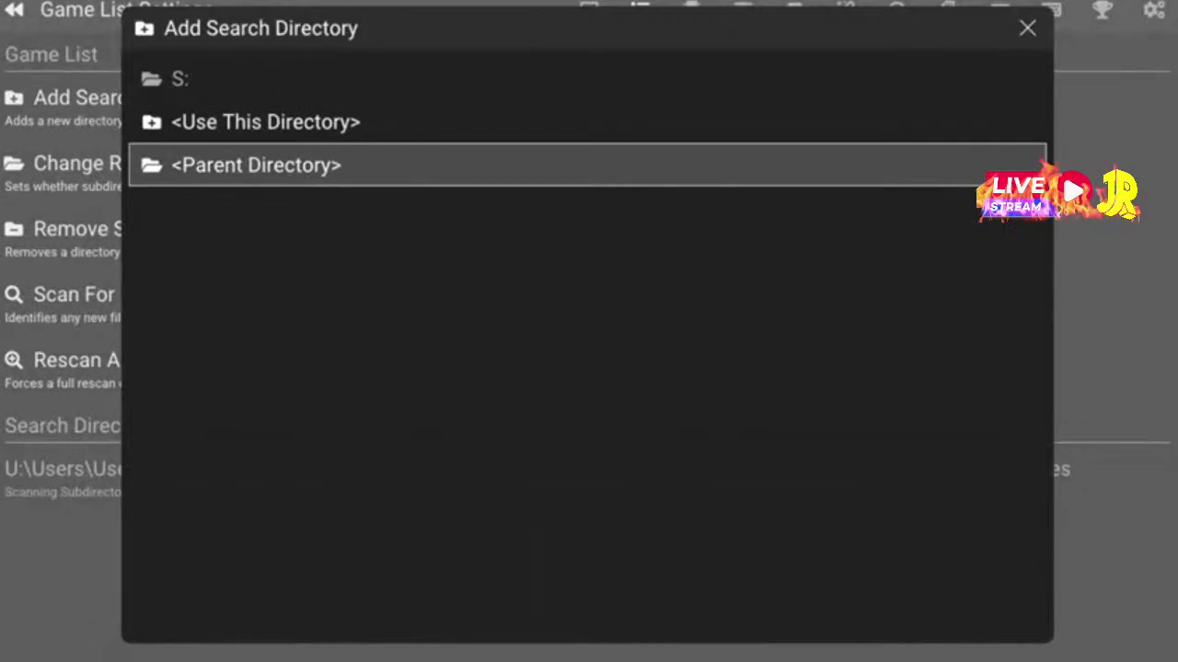
pyautogui.press('Return')
pyautogui.press('Down')
pyautogui.press('Down')
pyautogui.press('Down')
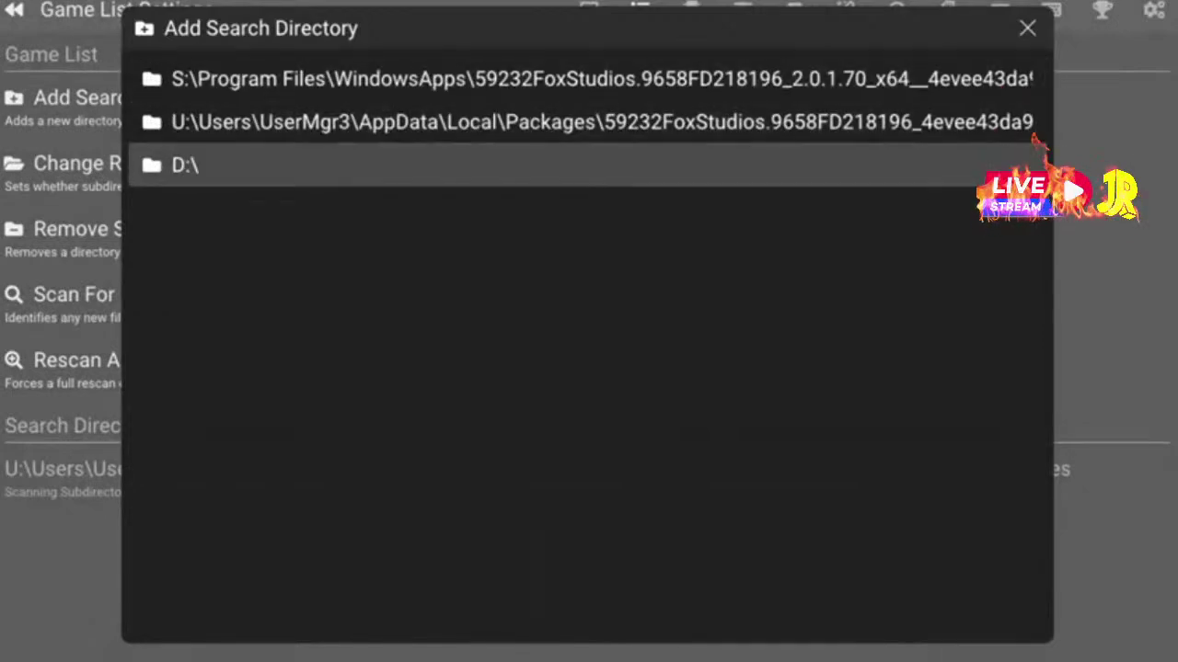
pyautogui.press('Return')
pyautogui.press('Down')
pyautogui.press('Down')
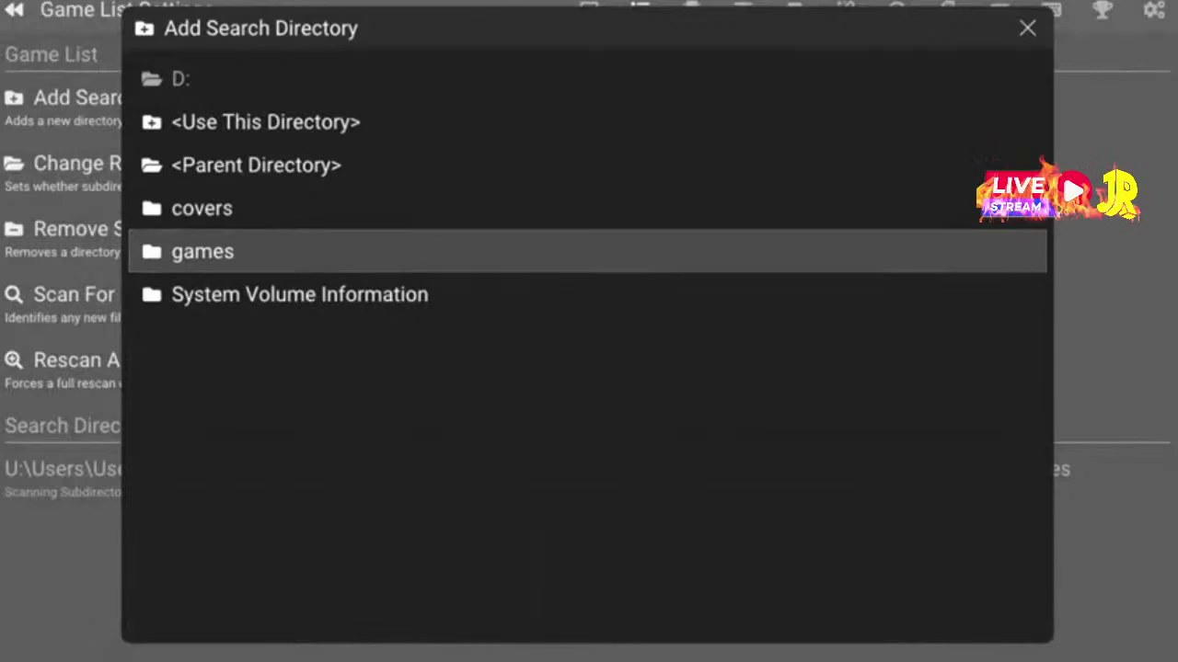
pyautogui.press('Return')
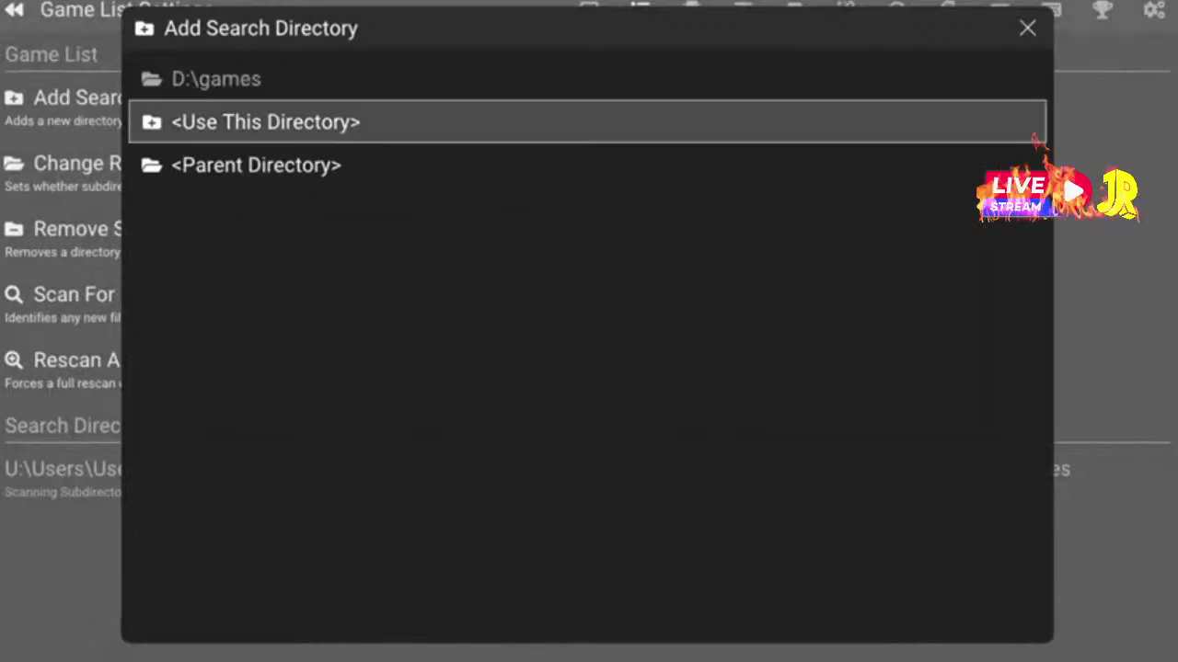
pyautogui.press('Return')
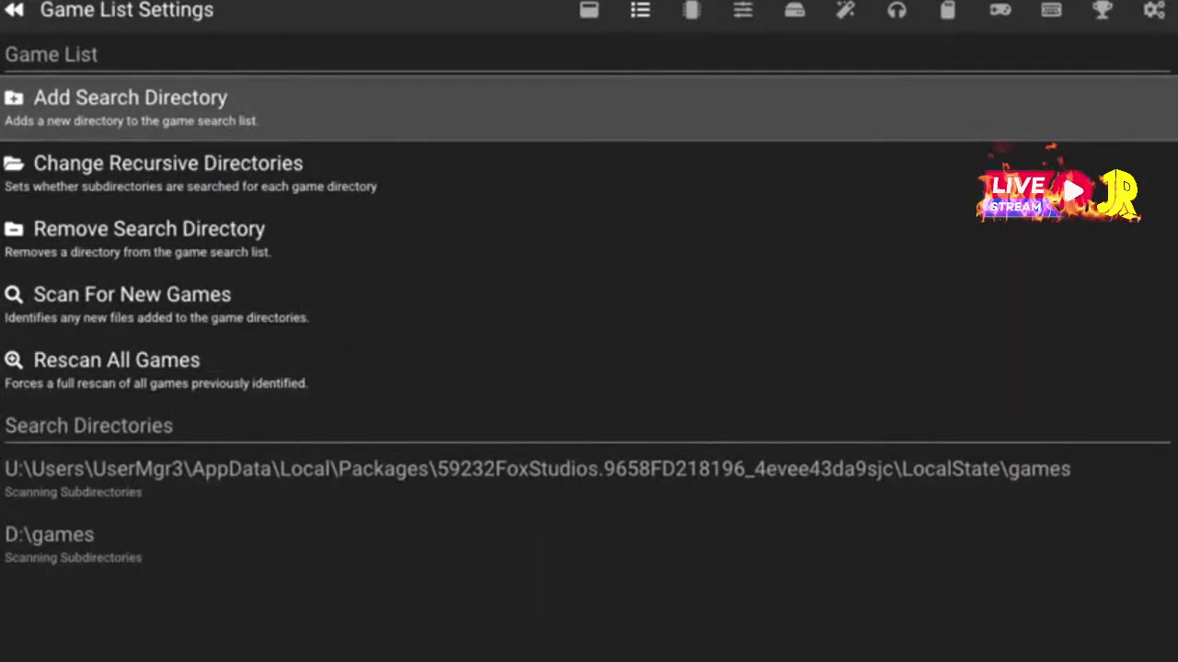
pyautogui.press('Down')
pyautogui.press('Down')
pyautogui.press('Down')
pyautogui.press('Down')
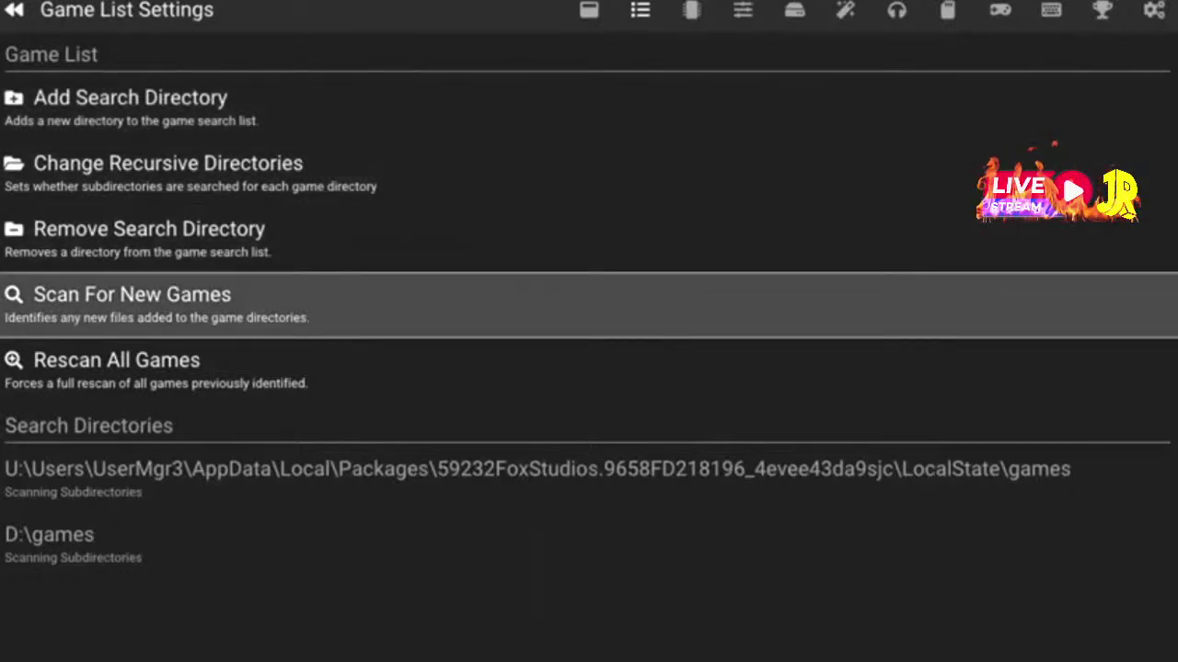